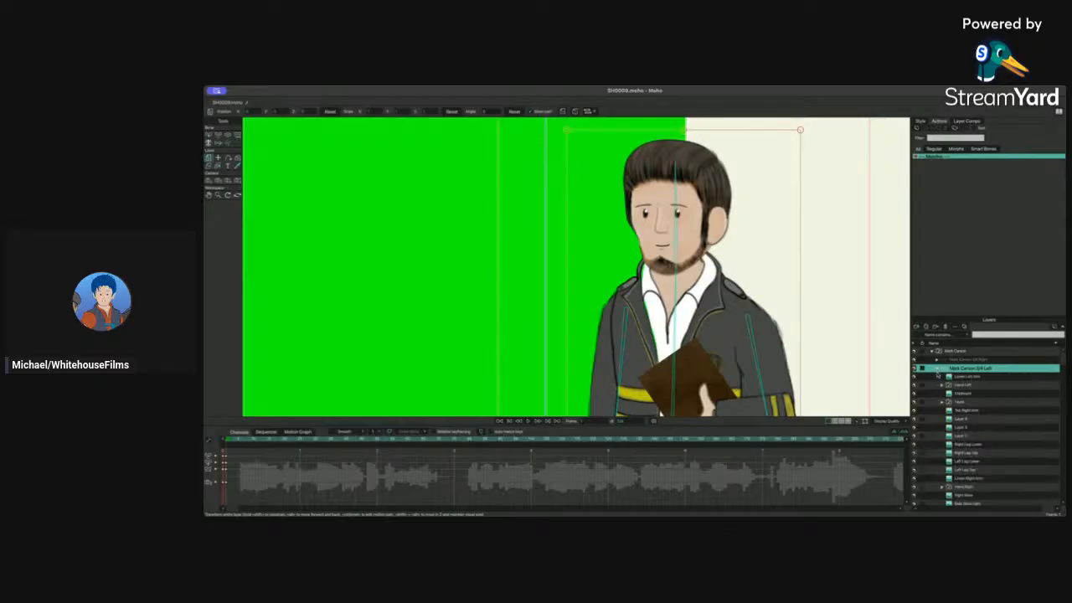
Step: Expand the character's head layer group and select both eyebrow layers
click(963, 404)
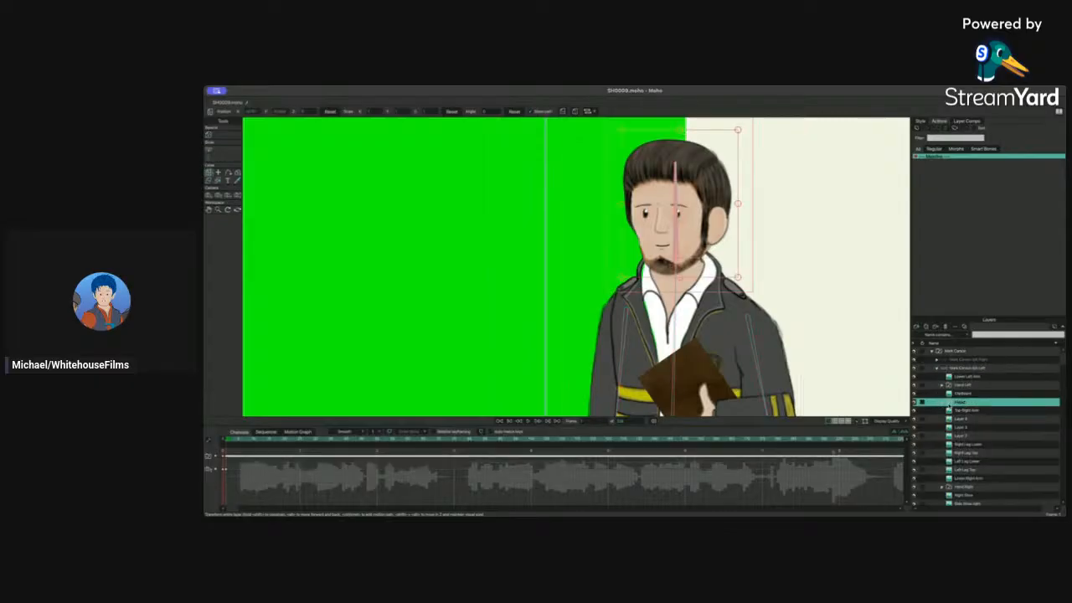
click(942, 403)
click(946, 428)
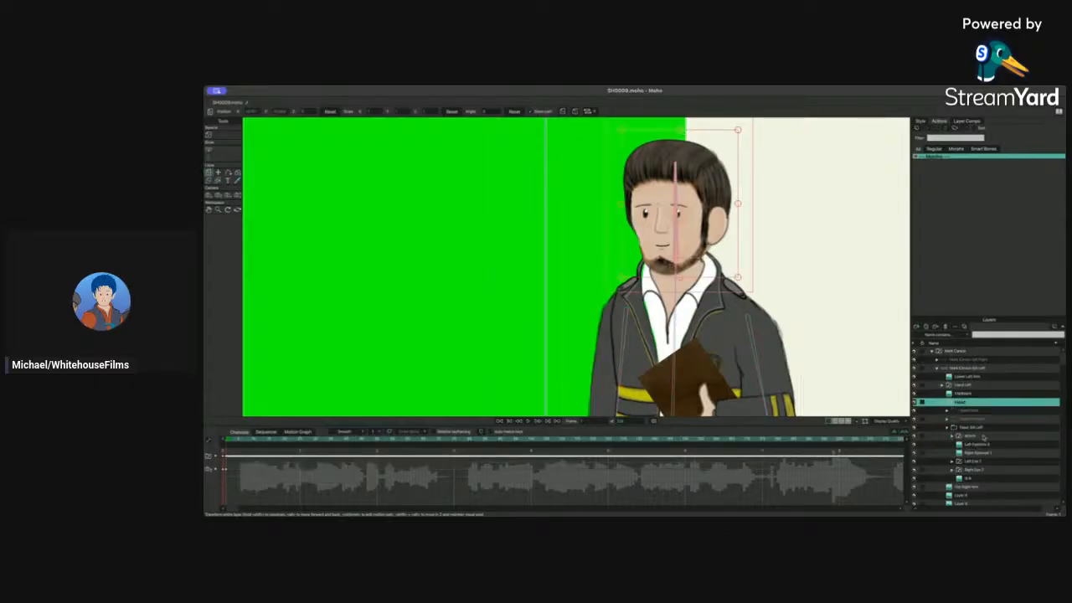
click(971, 437)
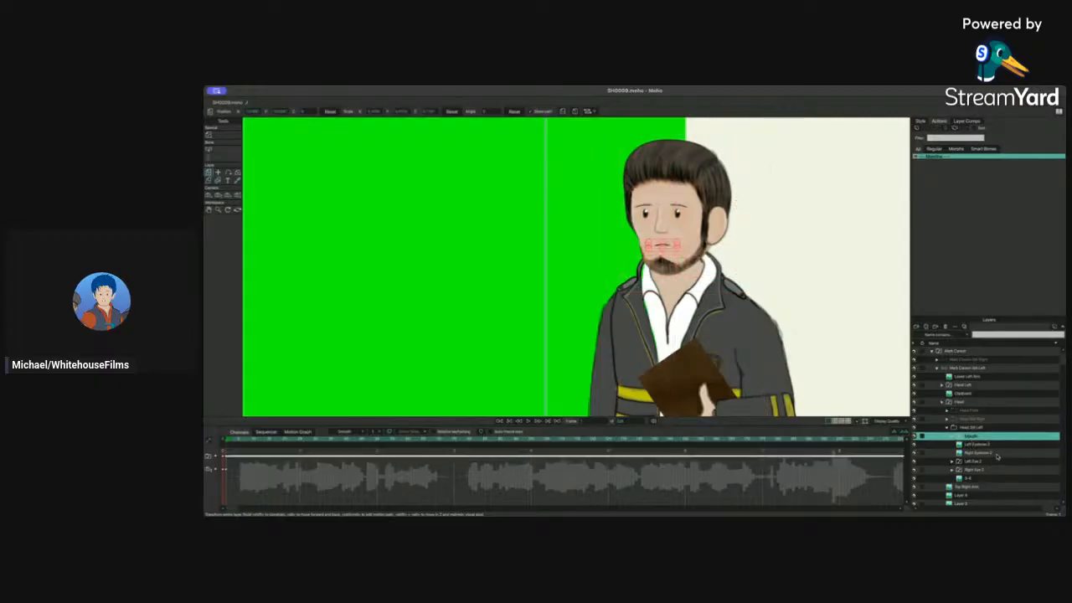
click(980, 445)
shift+click(979, 453)
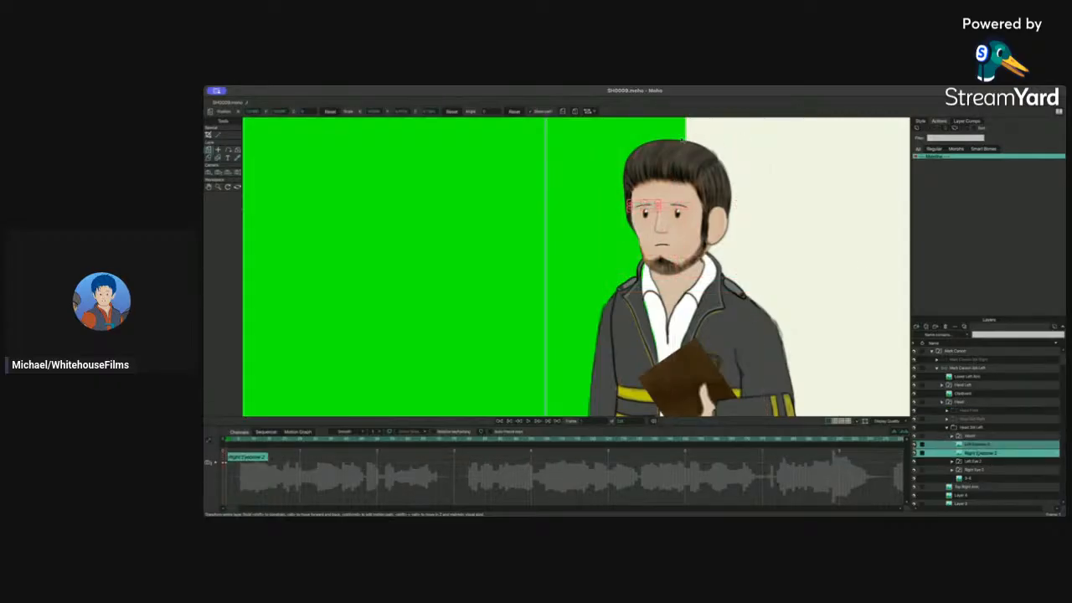
Step: Zoom in on the face and tilt the eyebrows into a frown
scroll(680, 139, up, 3)
drag(661, 172, 575, 256)
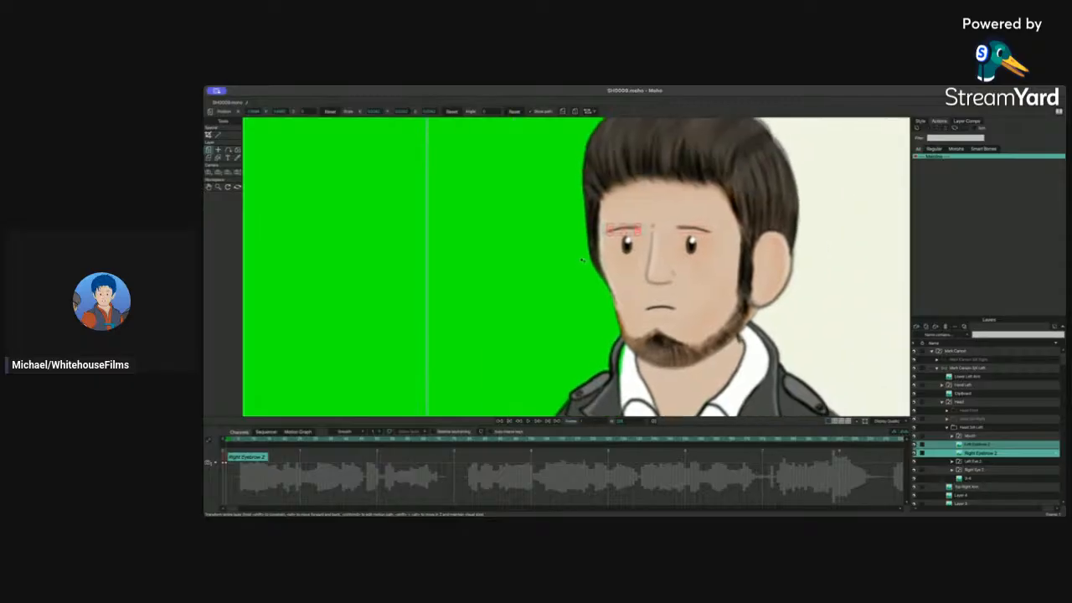
scroll(801, 164, up, 3)
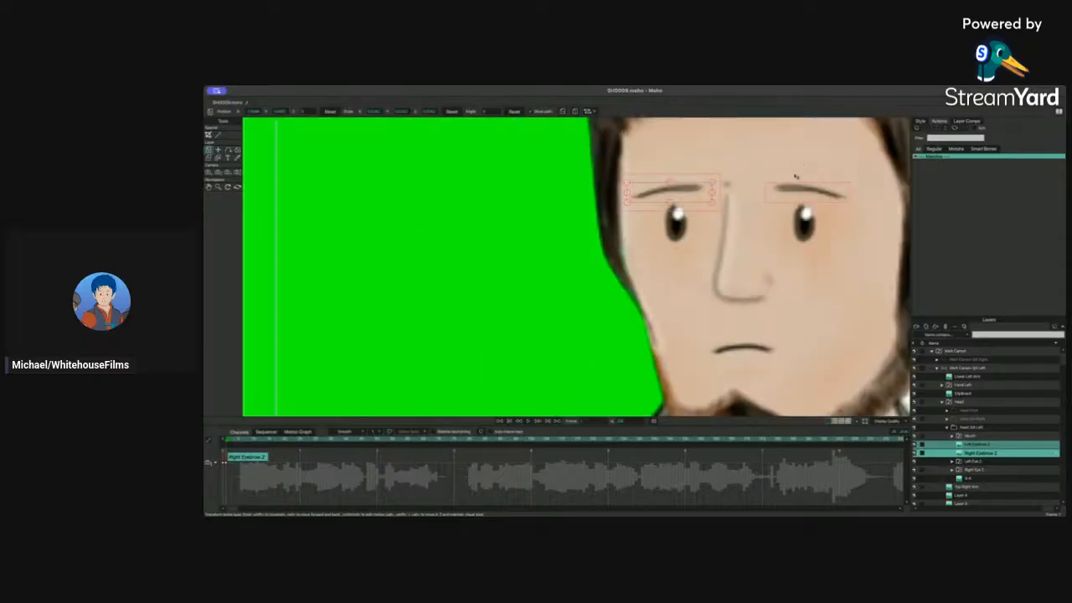
drag(796, 175, 579, 245)
key(space)
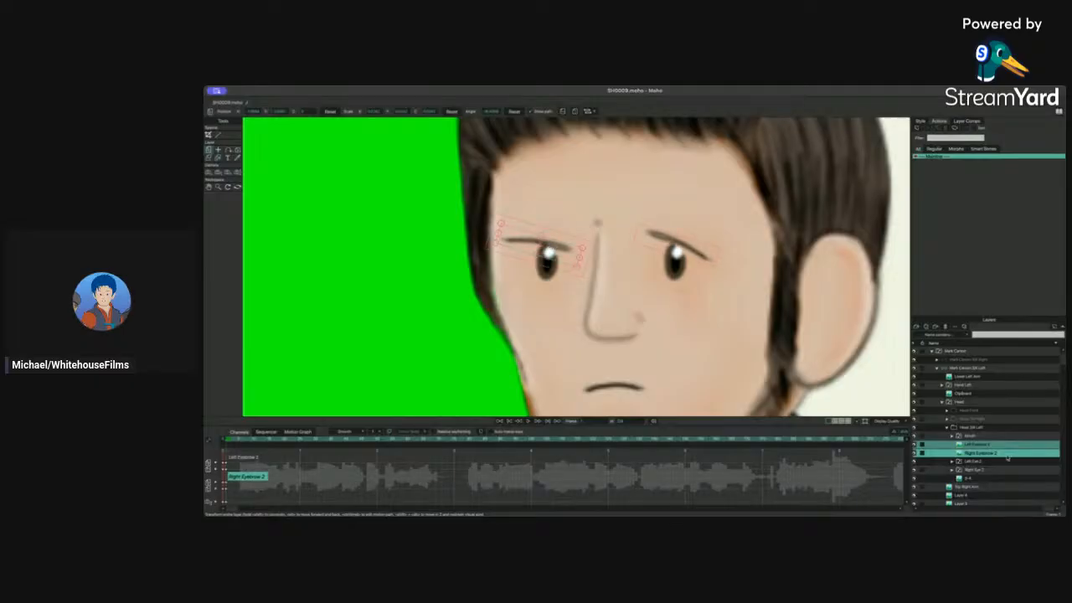
Step: Select only the left eyebrow layer and rotate and shift it into a matching frown
click(980, 453)
click(975, 444)
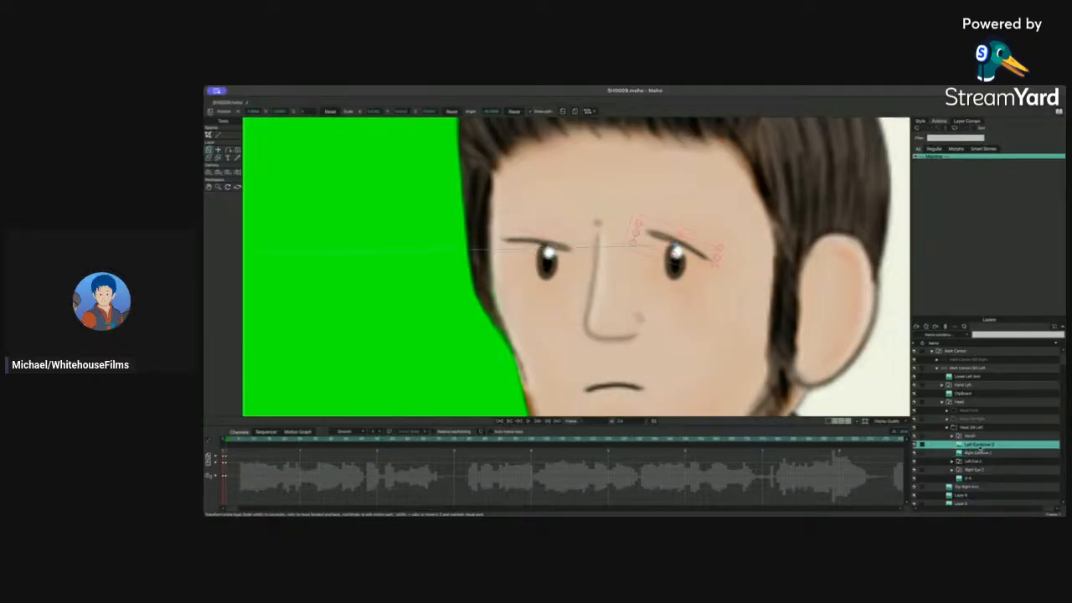
drag(630, 245, 634, 278)
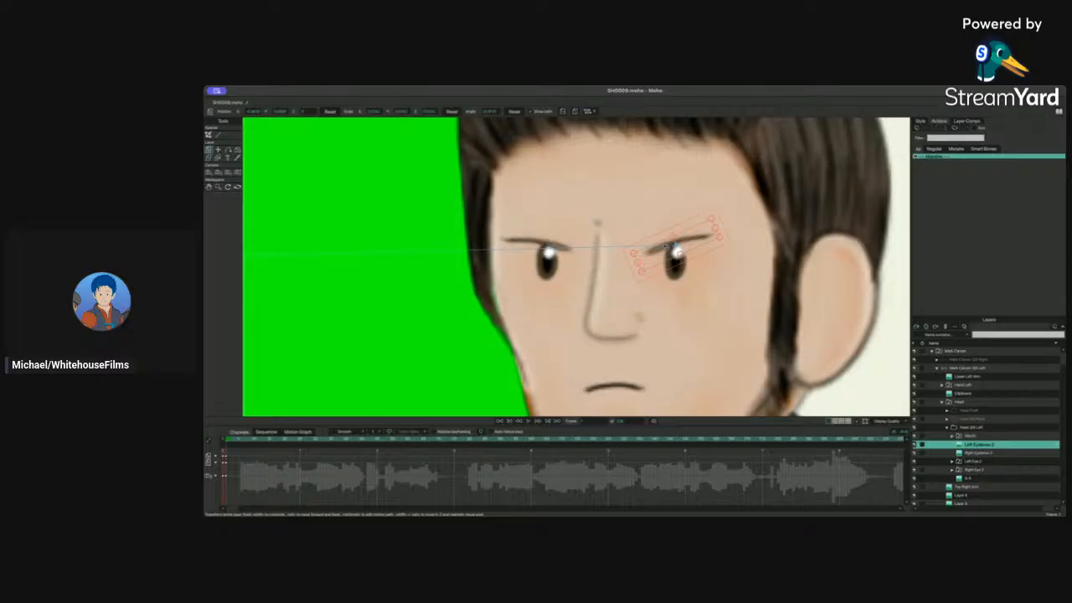
drag(667, 246, 674, 246)
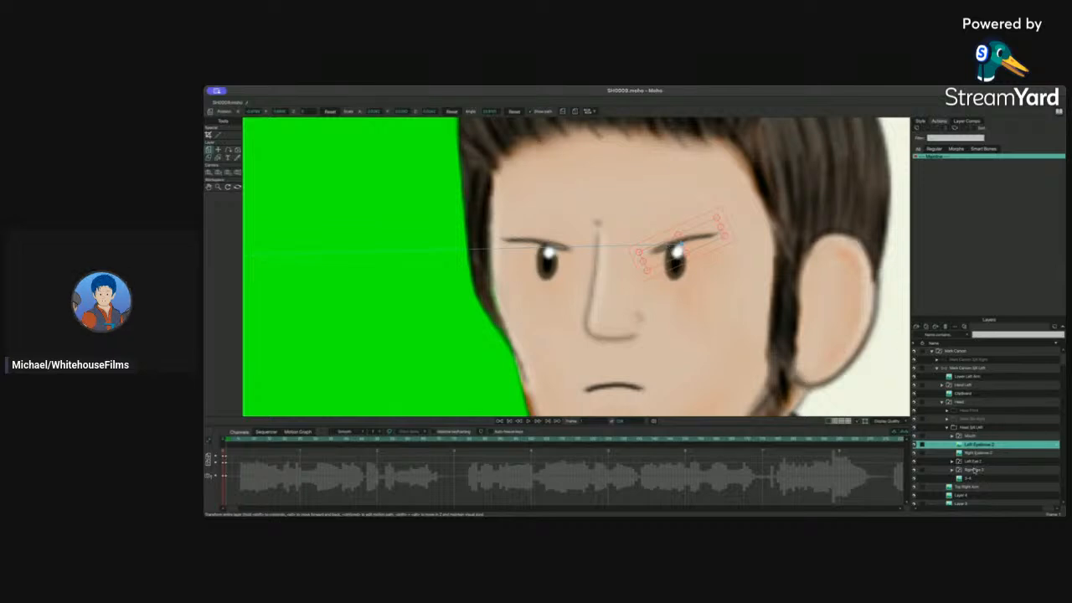
Step: Select both eye layers and shift the eyes slightly to the left
click(976, 463)
click(975, 470)
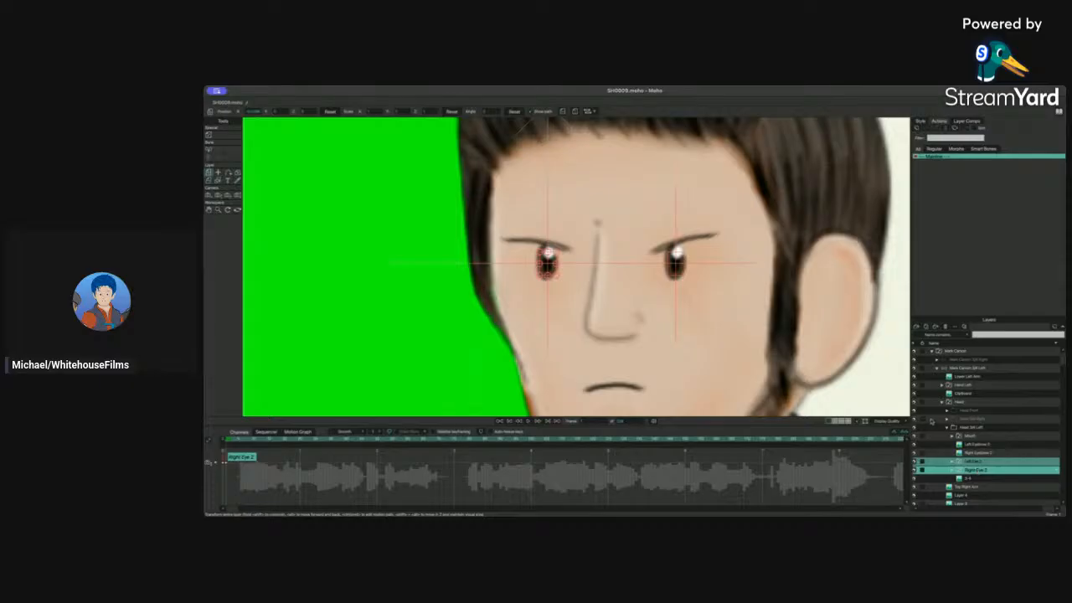
drag(677, 260, 666, 259)
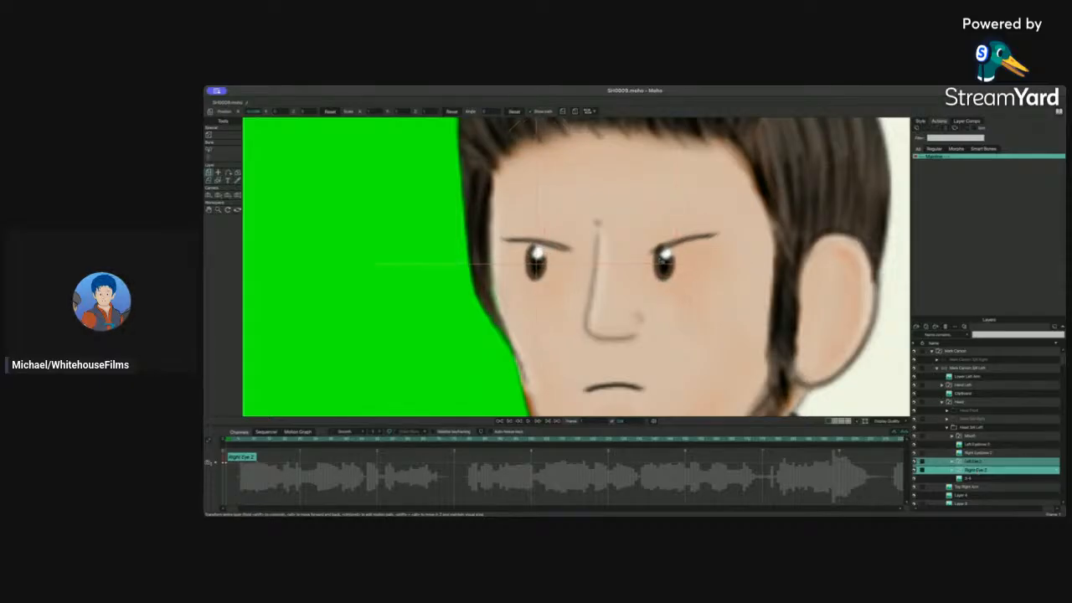
Step: Zoom out and pan across the scene to view both characters
scroll(746, 254, down, 3)
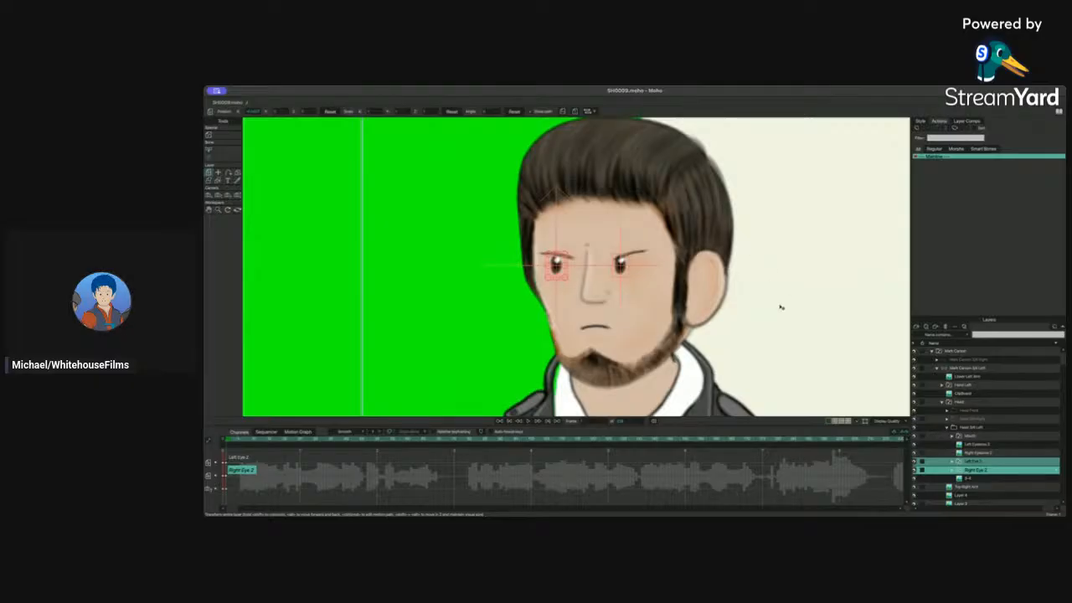
scroll(780, 308, right, 3)
scroll(780, 308, left, 6)
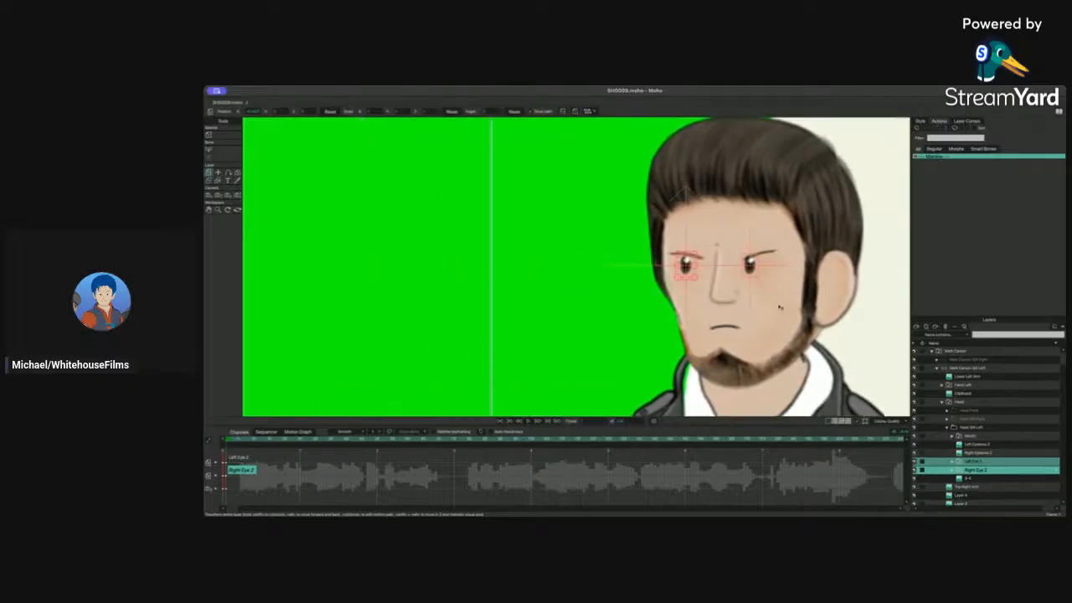
scroll(780, 307, down, 3)
scroll(739, 313, left, 1)
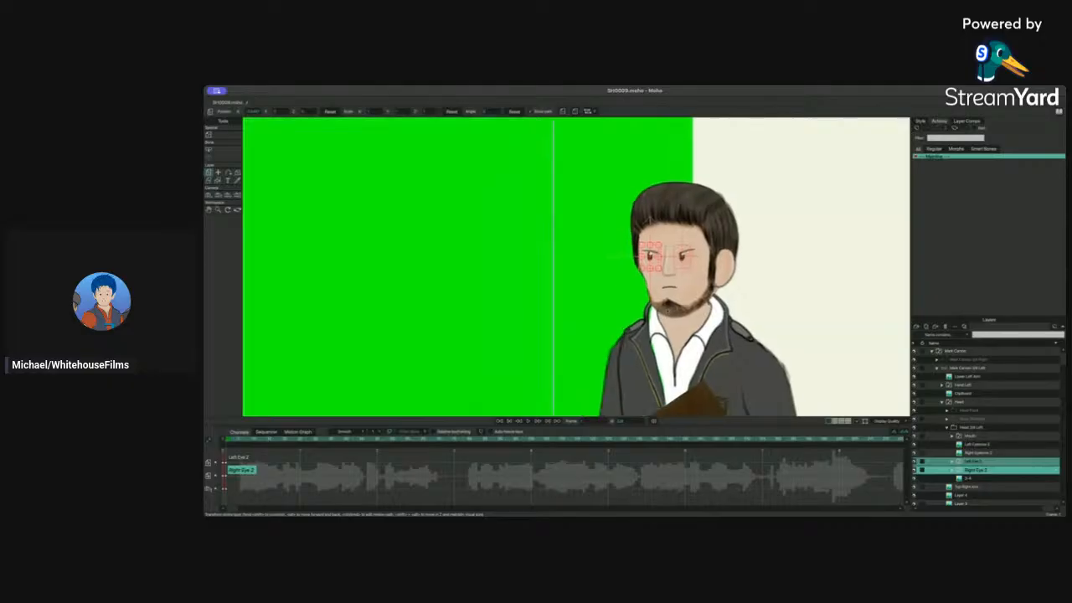
scroll(576, 267, left, 5)
scroll(792, 269, down, 3)
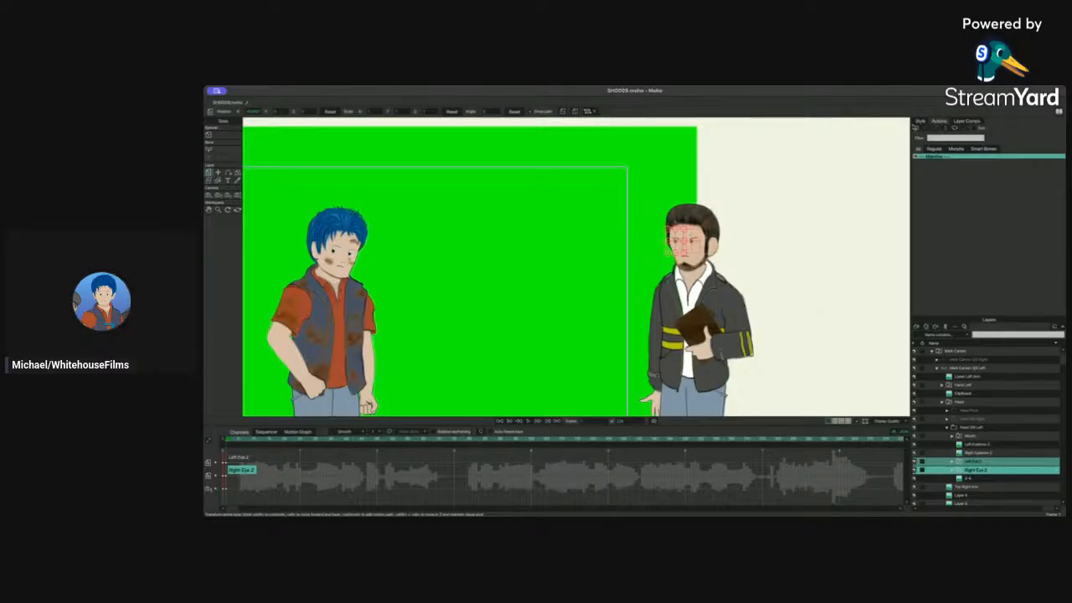
click(920, 121)
drag(711, 285, 776, 257)
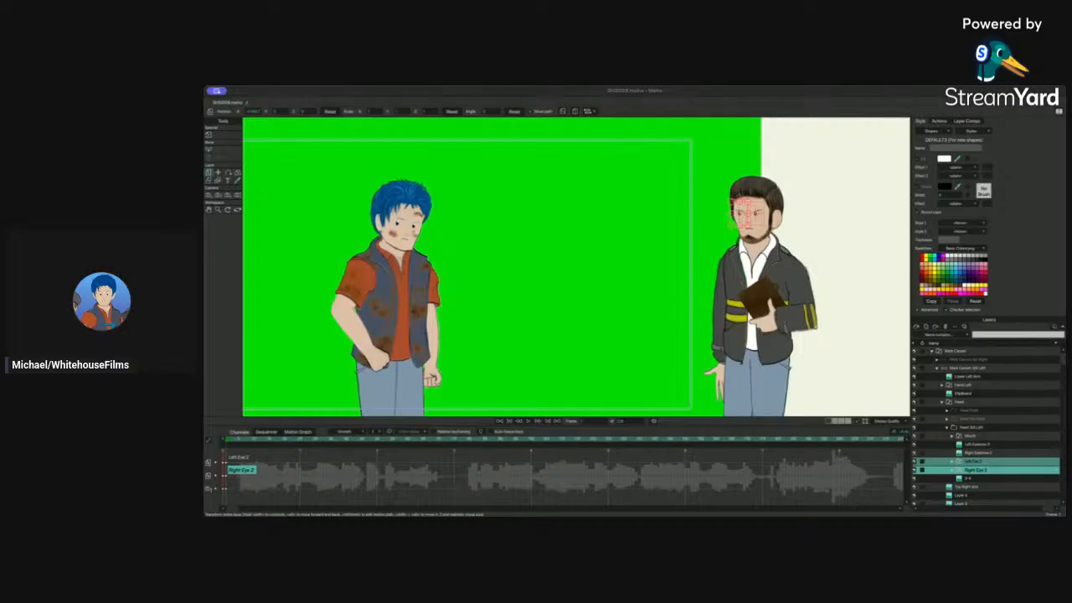
click(744, 394)
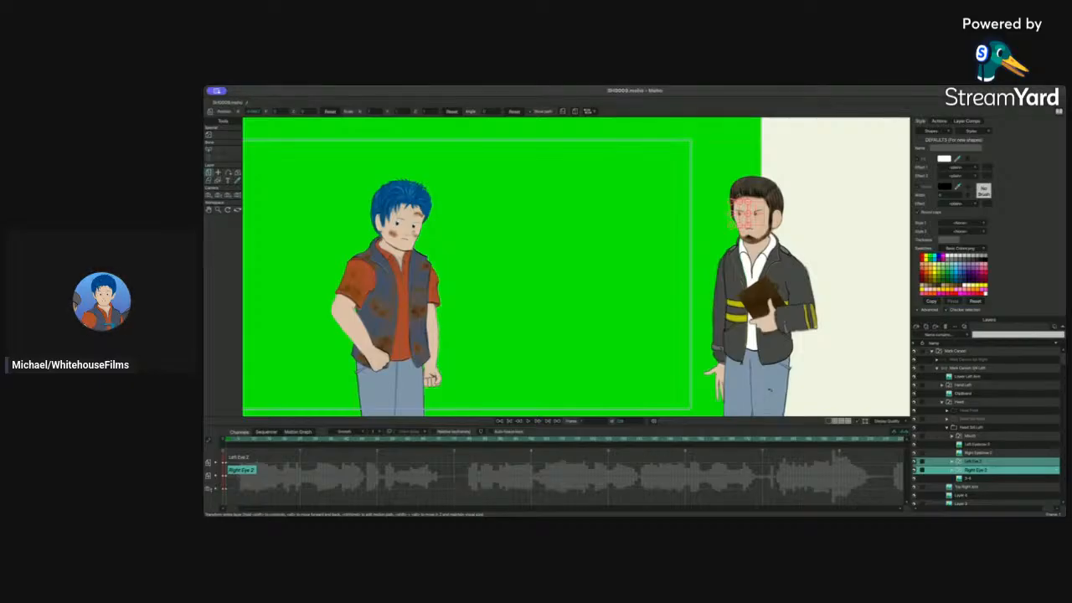
drag(509, 290, 588, 281)
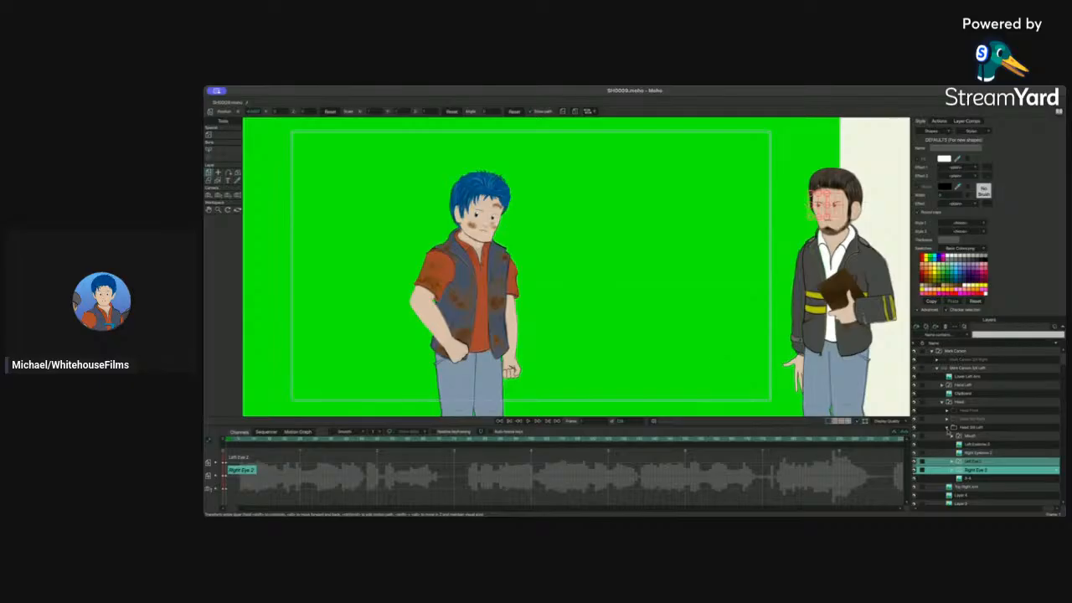
Step: Collapse the head groups, select the Mark Carson Skit Left layer and raise his arm into a gesture with the bone tool
click(947, 427)
click(942, 402)
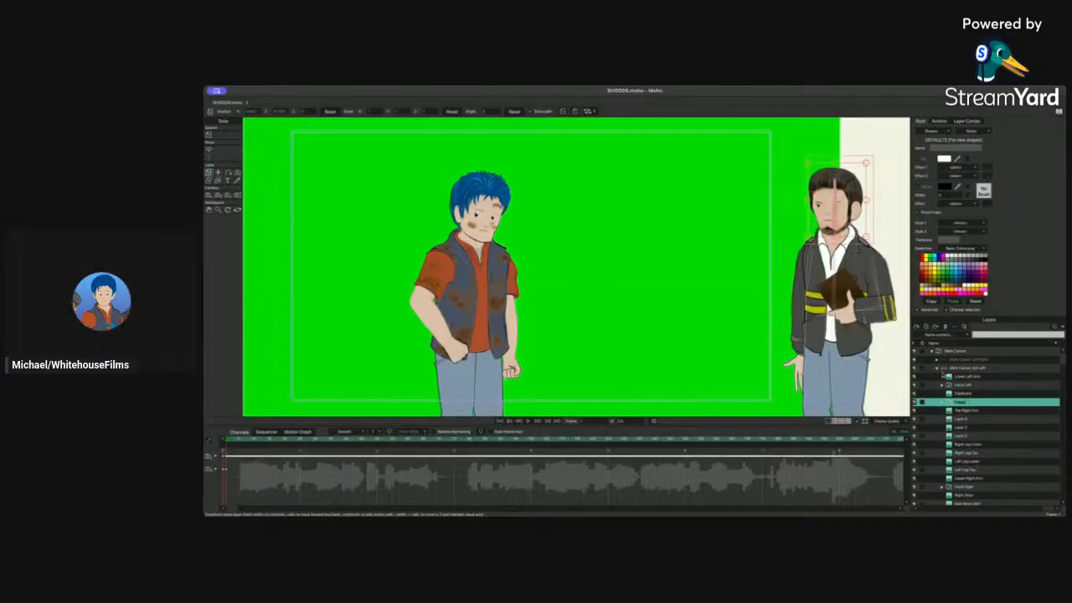
click(955, 368)
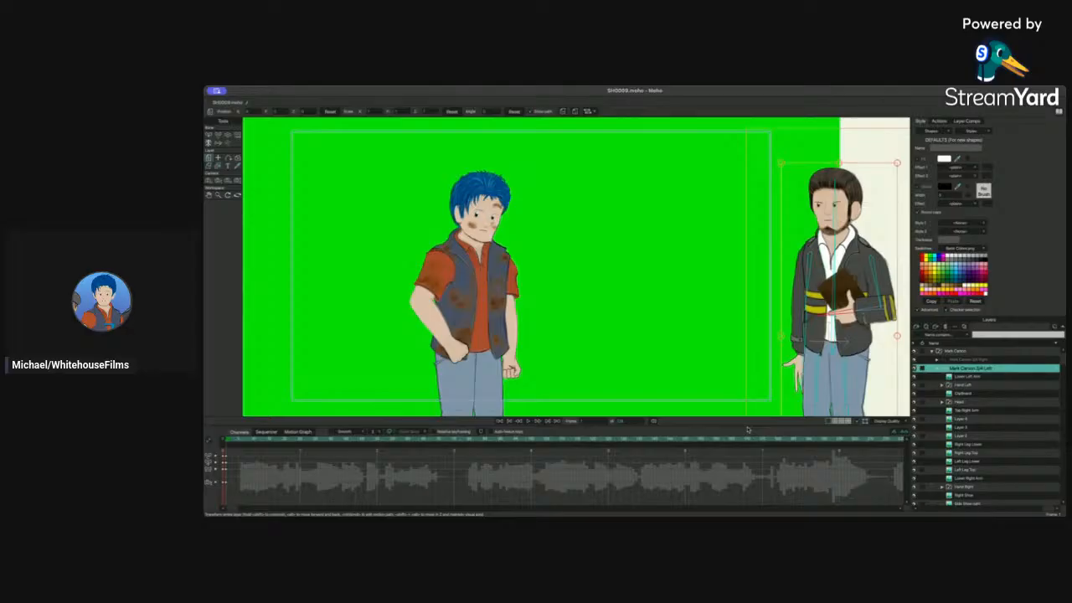
mouse_move(677, 309)
mouse_down()
mouse_move(732, 311)
mouse_move(668, 310)
mouse_up()
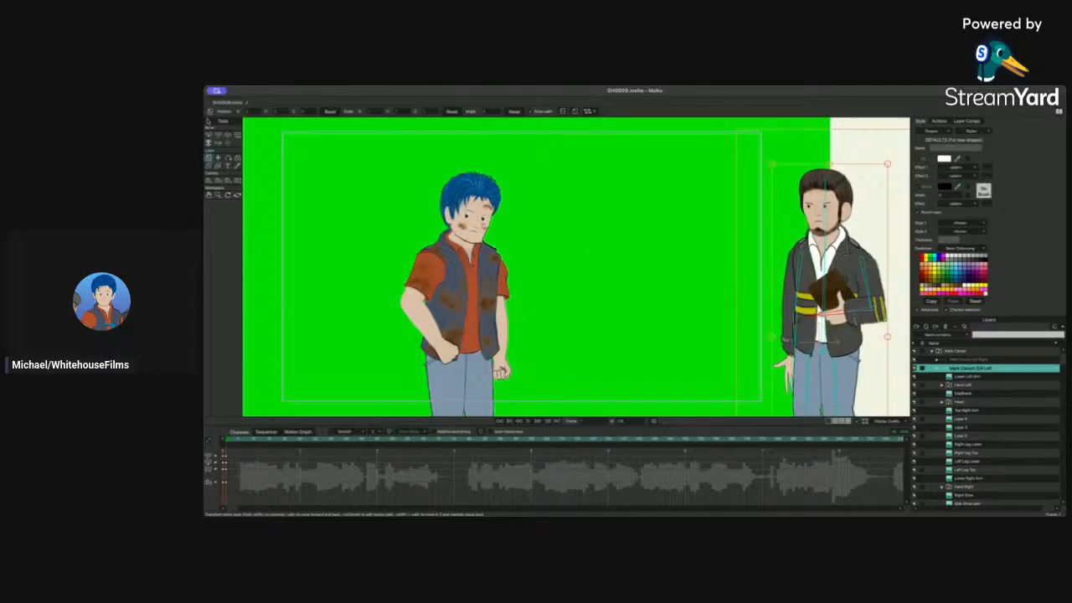
click(227, 135)
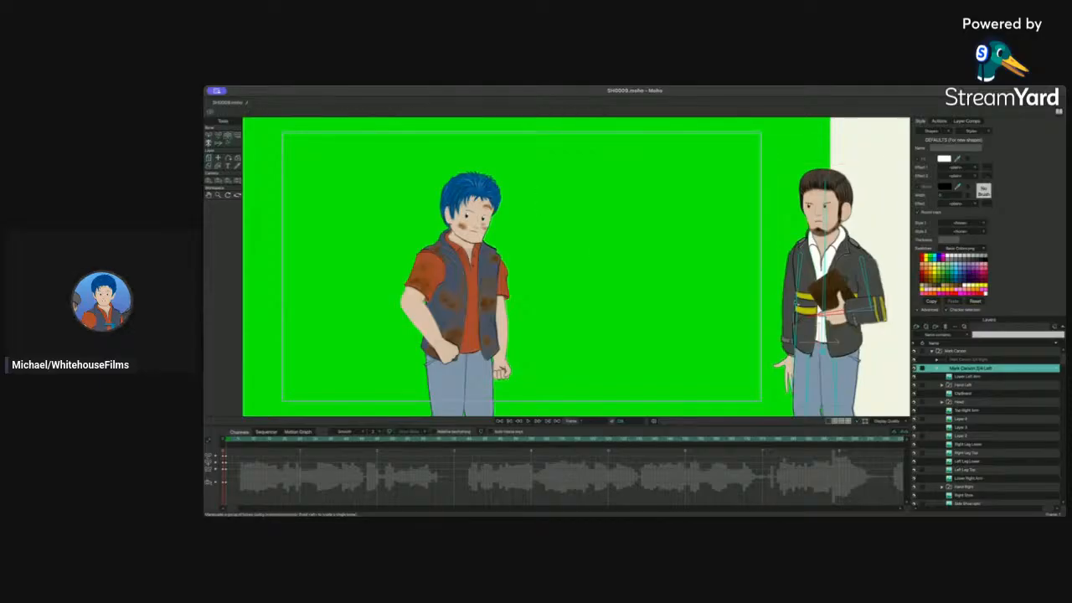
drag(795, 304, 737, 316)
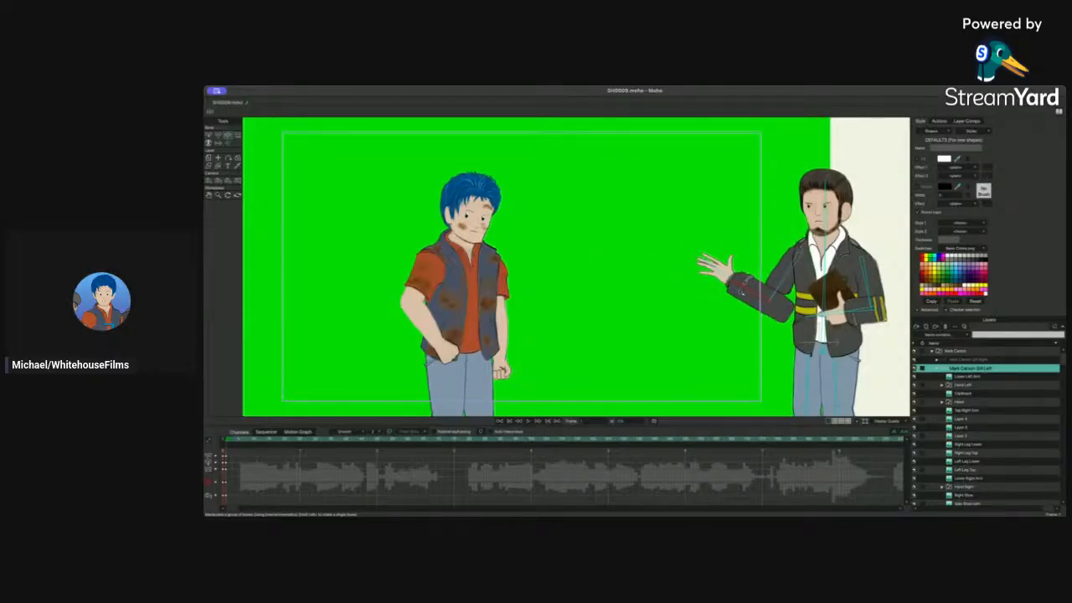
Step: Reposition the arm bones, lowering the arm and raising it back into the gesture pose
drag(708, 266, 759, 360)
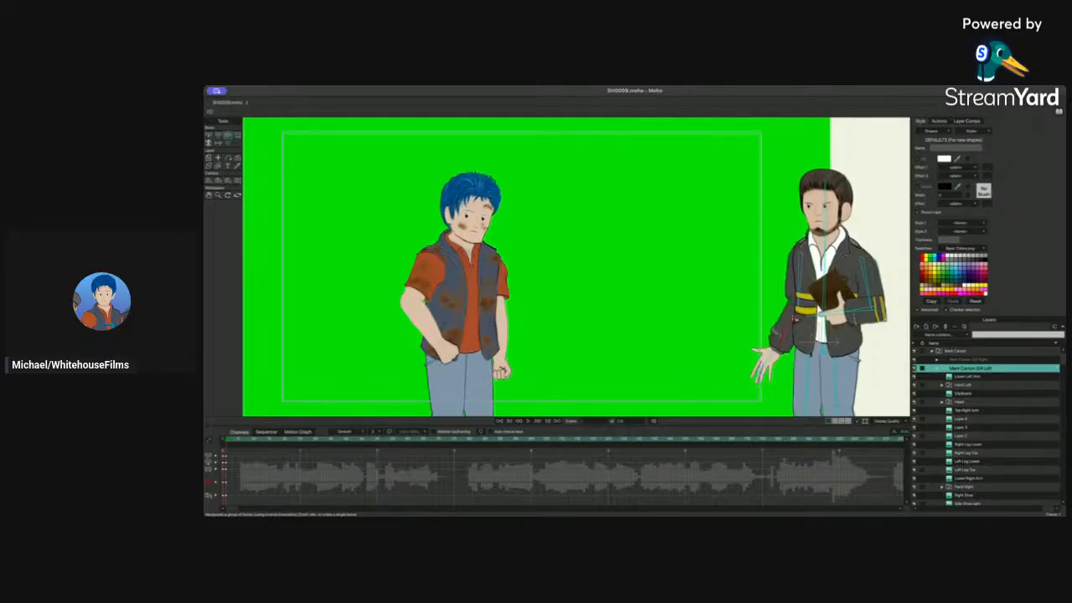
click(218, 136)
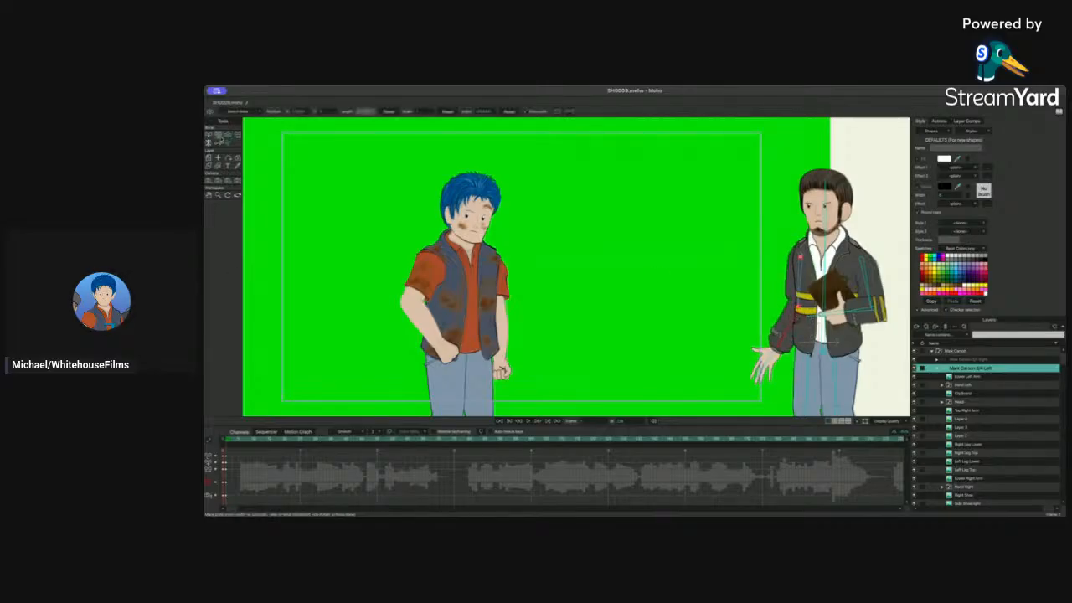
drag(776, 345, 756, 287)
click(227, 135)
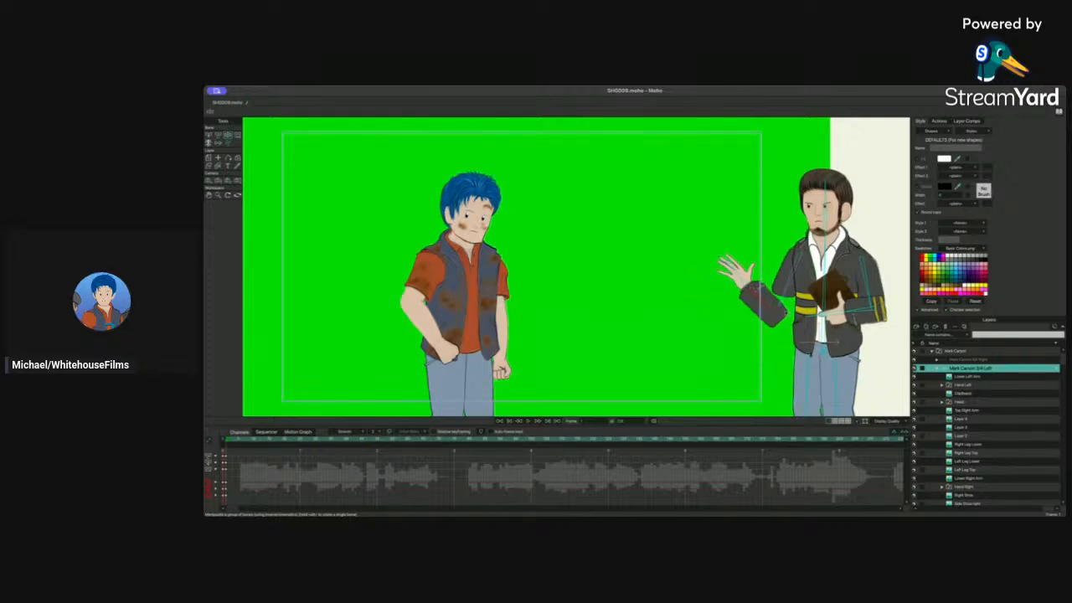
Step: Select the arm bone, zoom in on the arm and adjust the forearm angle of the gesture
click(219, 136)
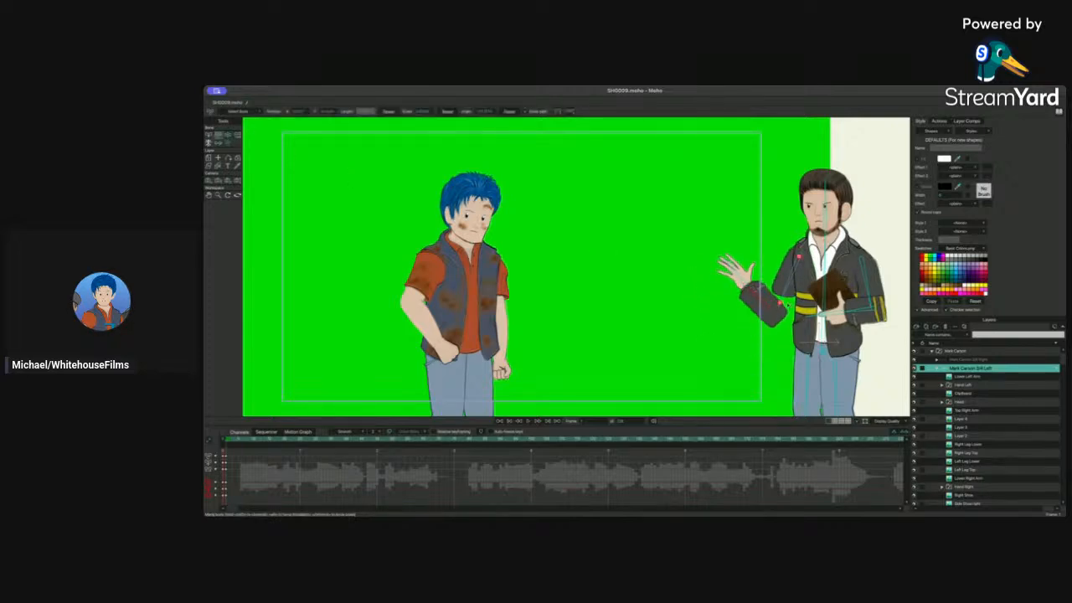
drag(763, 315, 768, 301)
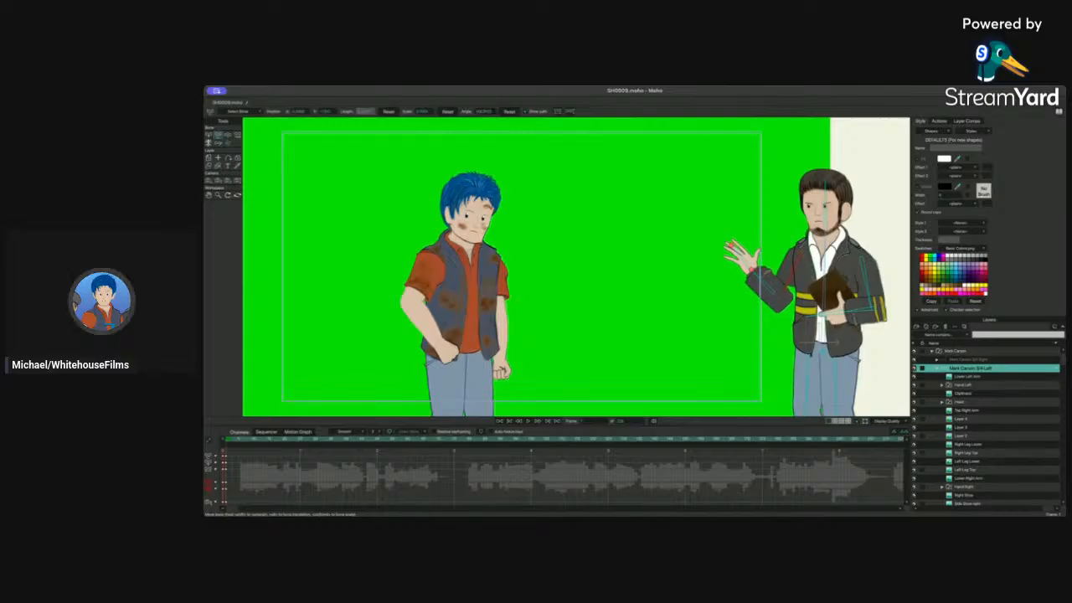
scroll(577, 270, up, 5)
drag(788, 187, 519, 198)
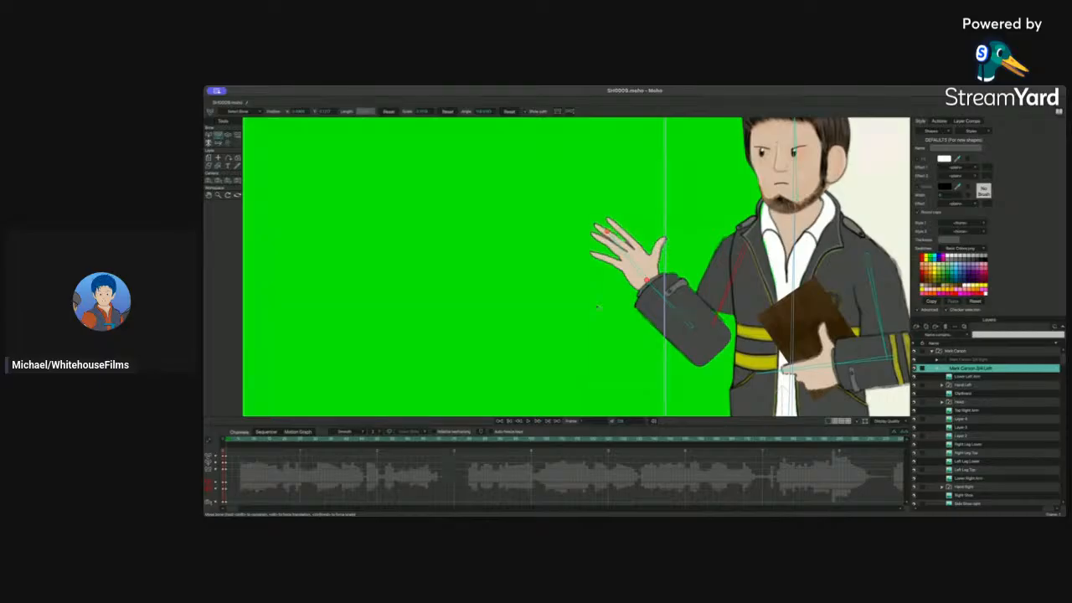
drag(690, 325, 686, 302)
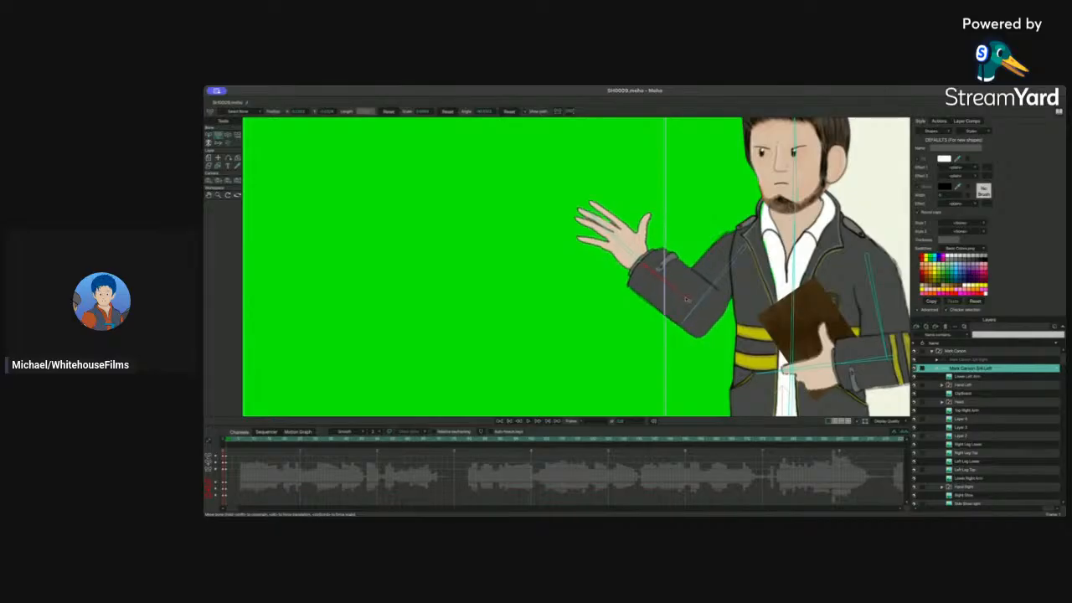
Step: Lower the arm alongside the body and undo the last two edits
drag(687, 299, 683, 353)
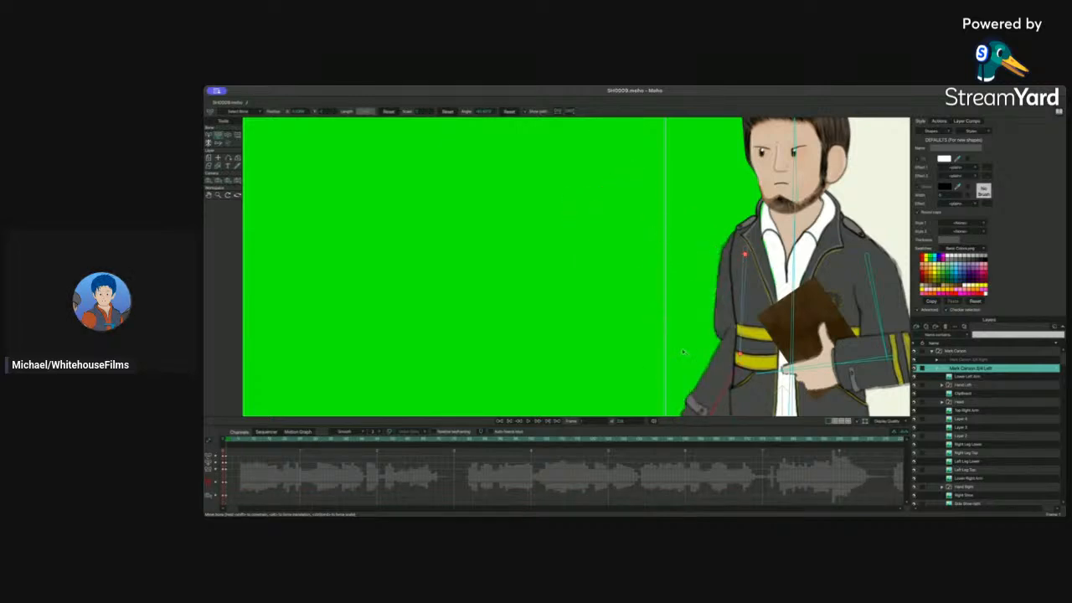
key(super+z)
key(super+z)
scroll(625, 282, down, 3)
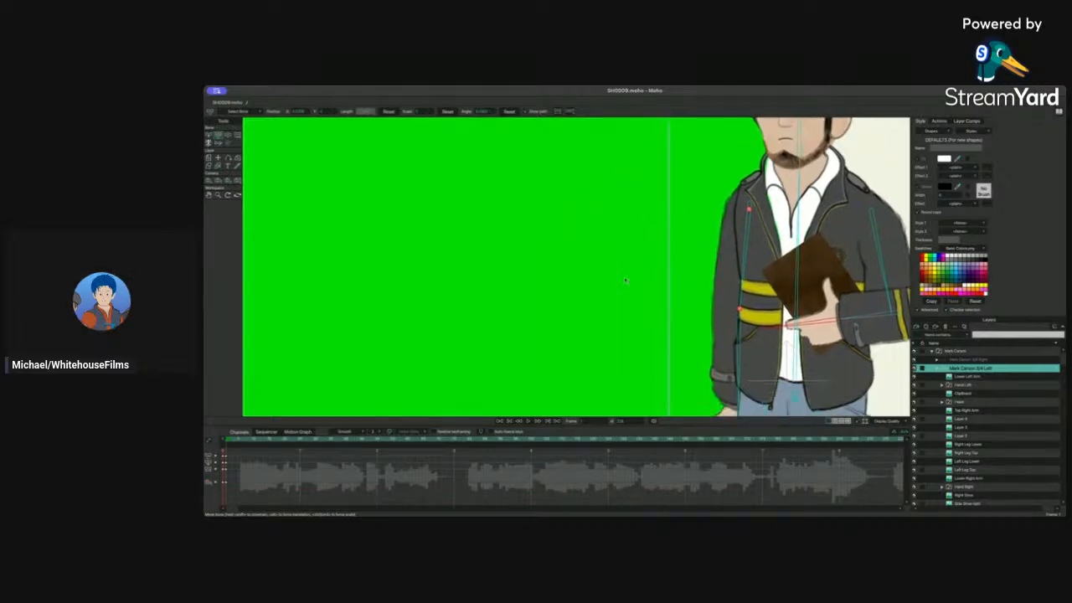
scroll(628, 281, up, 2)
scroll(631, 283, down, 7)
scroll(631, 282, down, 1)
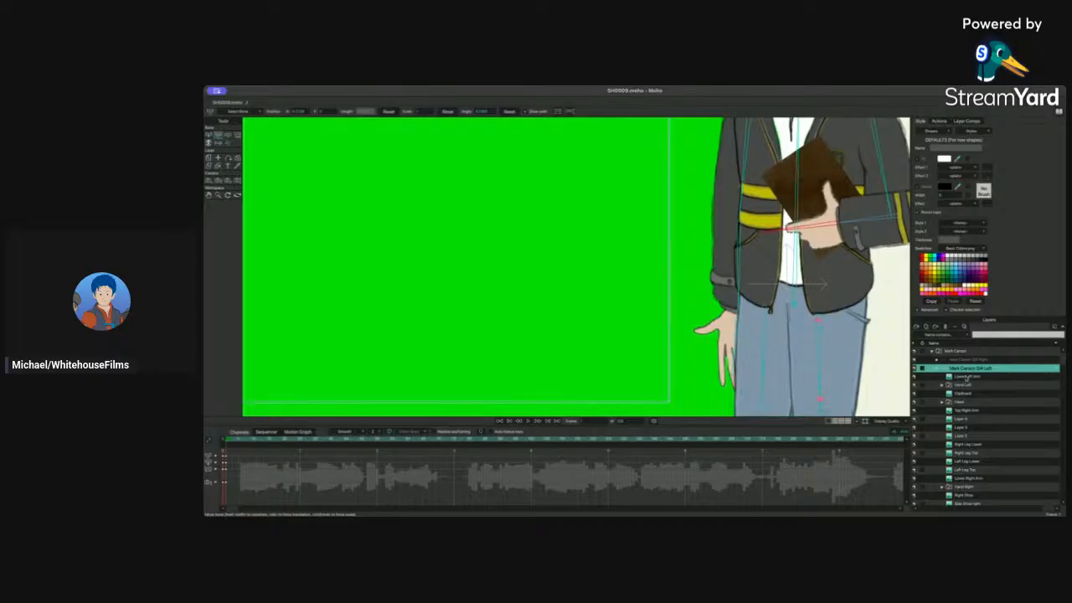
scroll(991, 435, down, 2)
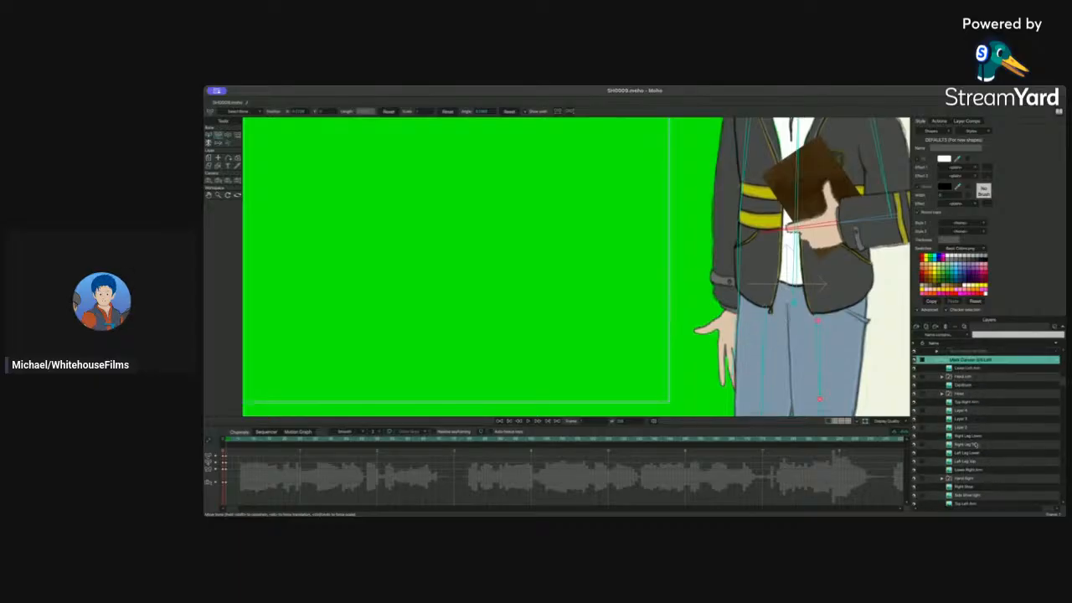
Step: Expand the Hand Right switch group, pick a hand drawing and move it onto the lowered arm's wrist
scroll(990, 436, up, 2)
click(940, 478)
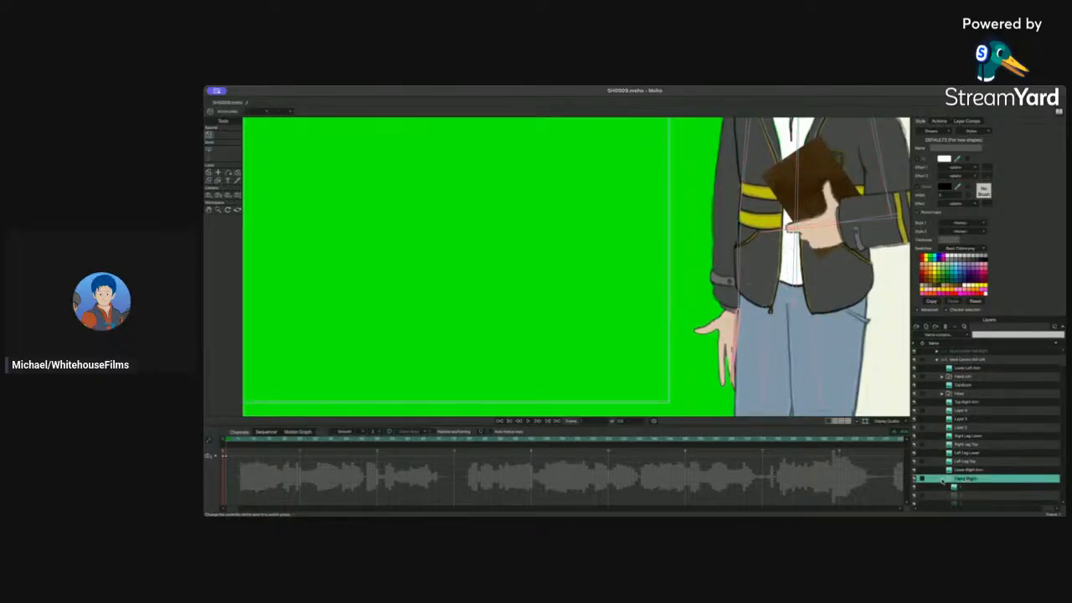
scroll(943, 482, down, 5)
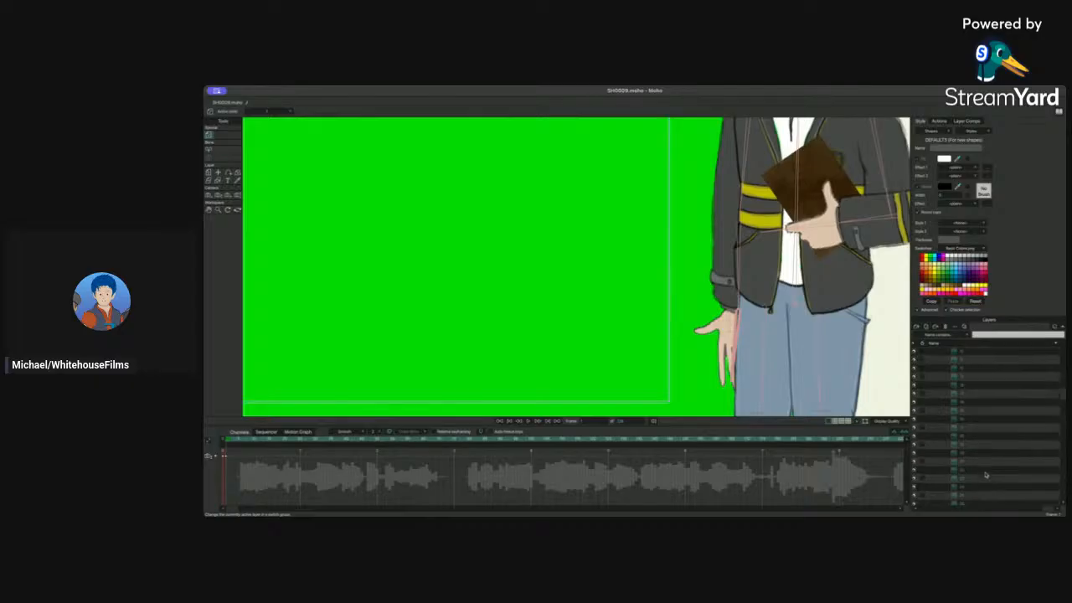
click(968, 436)
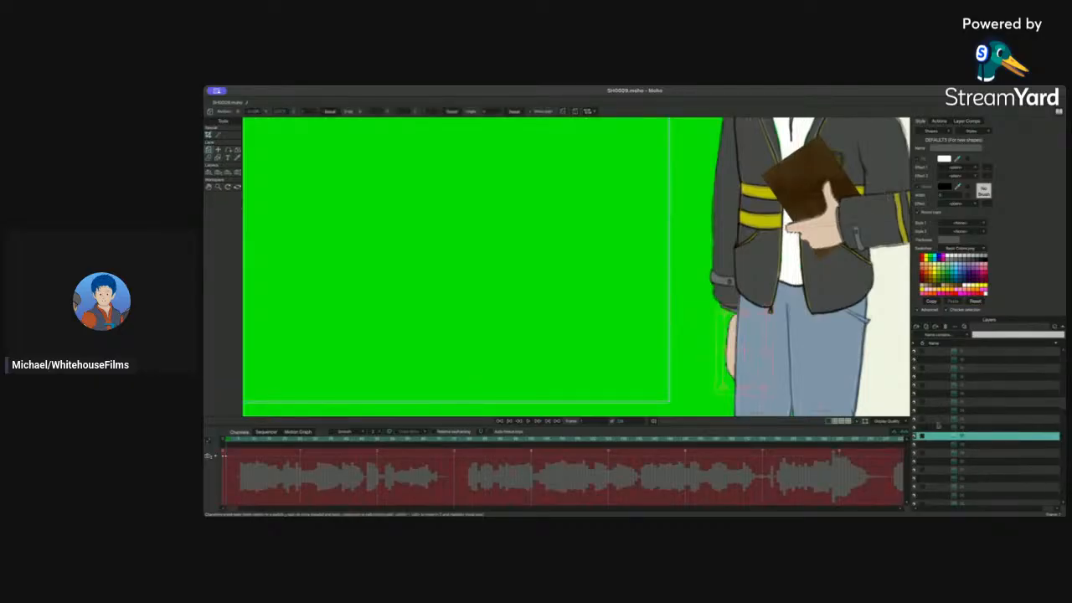
mouse_move(837, 386)
mouse_down()
mouse_move(805, 386)
mouse_move(837, 386)
mouse_up()
click(961, 427)
drag(749, 346, 704, 340)
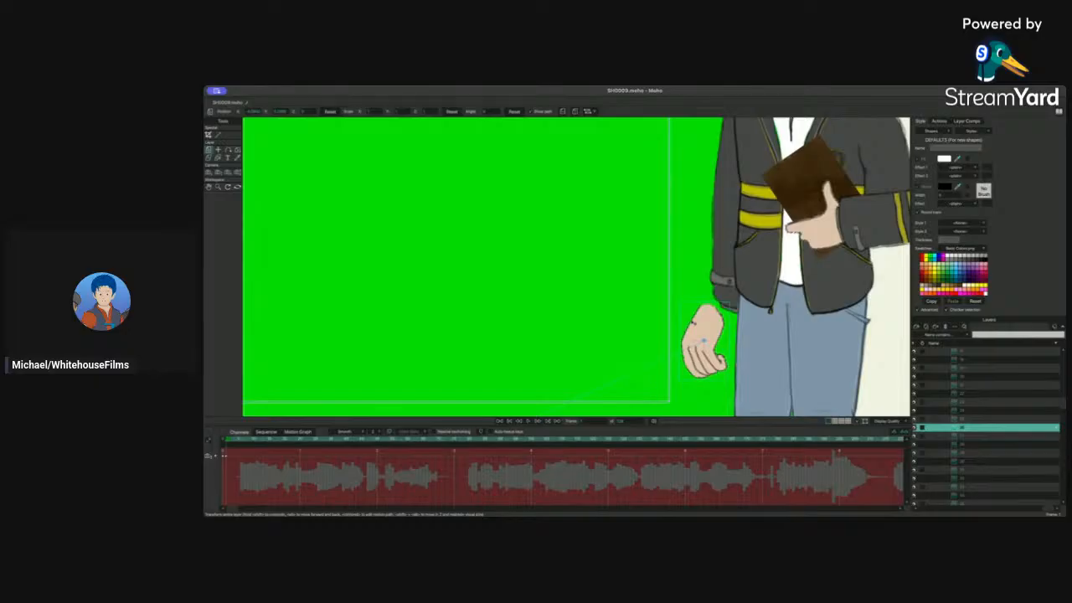
Step: Switch to other hand drawings in the group and move each one into position at the wrist
click(972, 420)
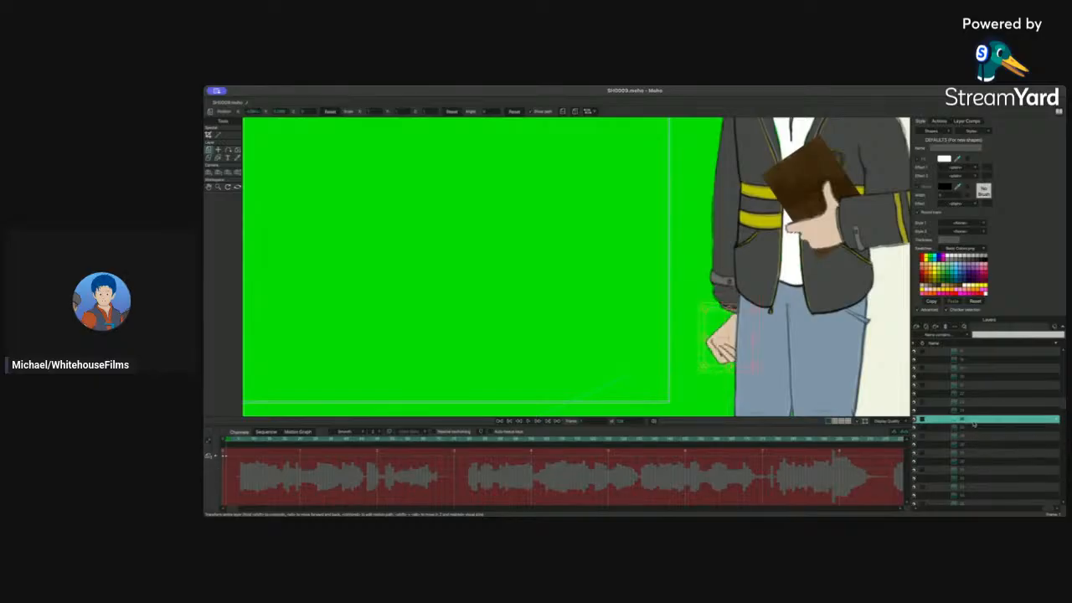
click(963, 410)
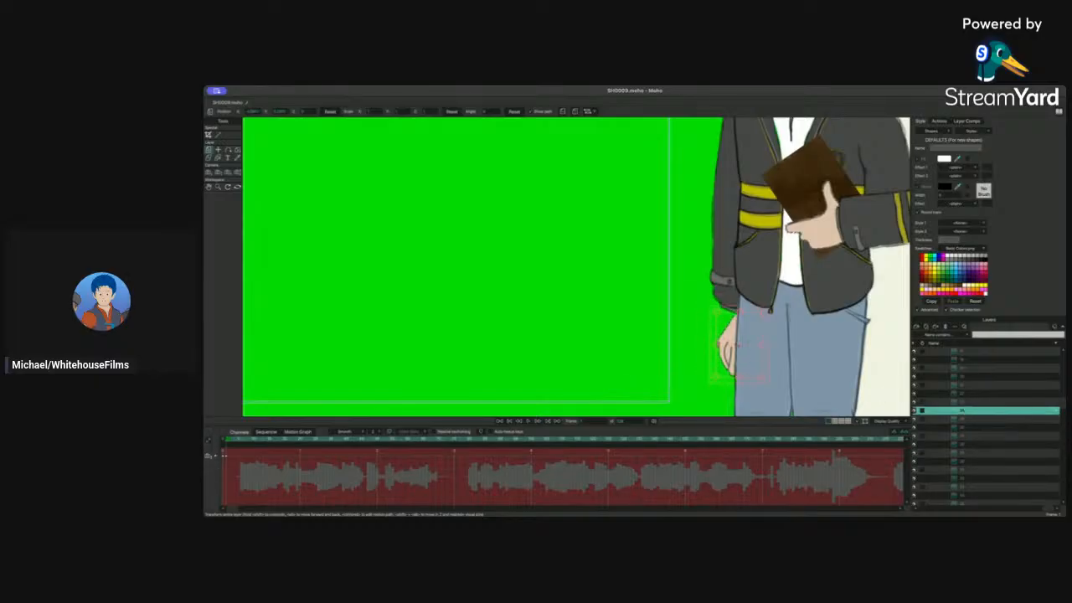
mouse_move(740, 346)
mouse_down()
mouse_move(717, 345)
mouse_move(724, 339)
mouse_up()
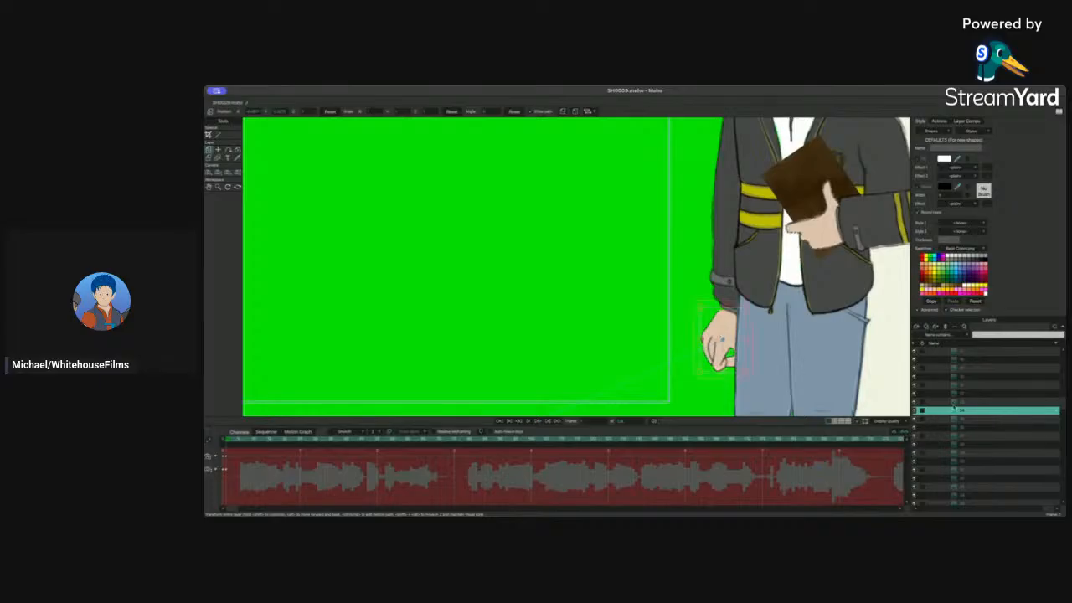
click(957, 403)
click(962, 395)
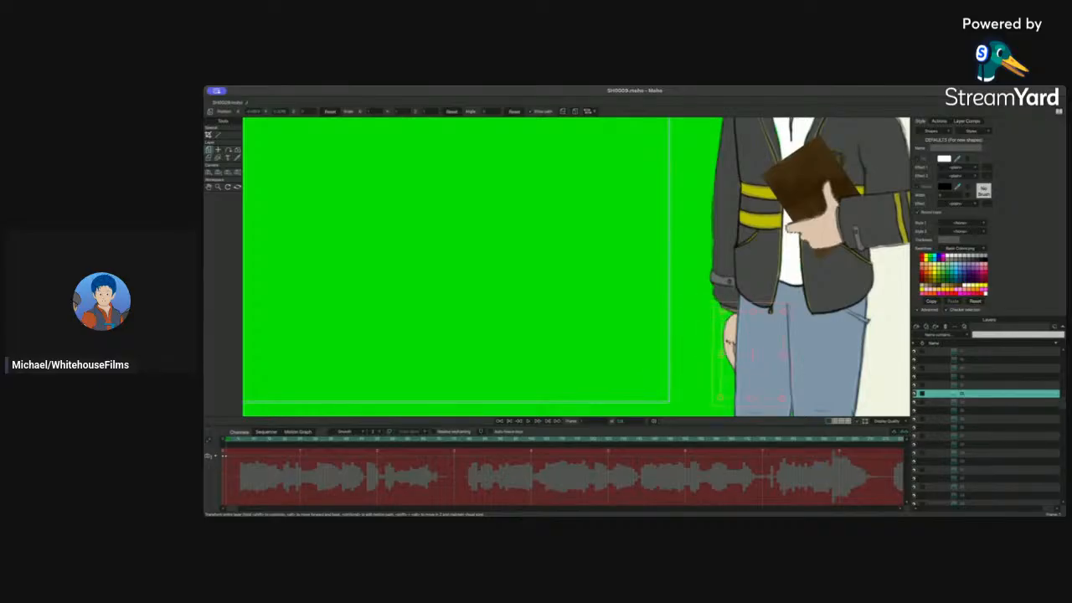
drag(730, 342, 679, 347)
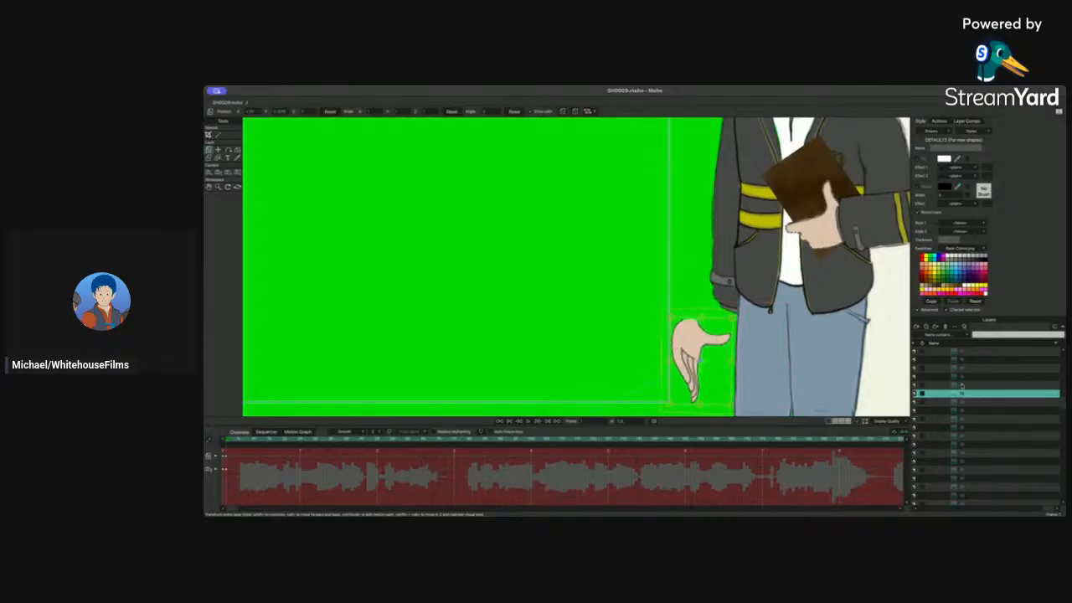
Step: Select further hand switch layers and reposition the fist-shaped hand drawing at the wrist
click(960, 385)
click(962, 427)
click(962, 437)
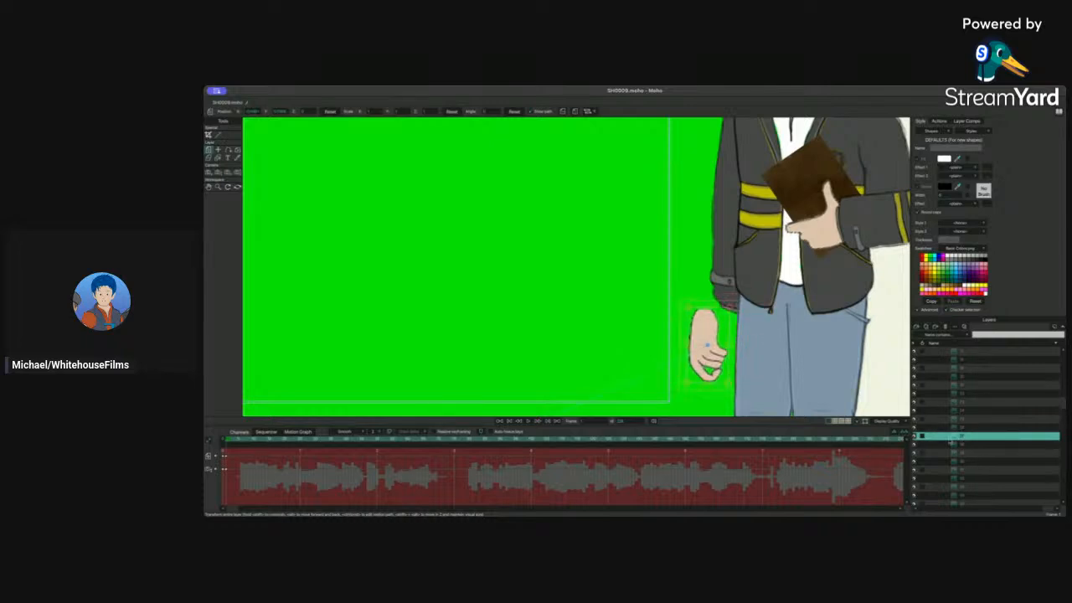
click(965, 445)
drag(728, 331, 702, 368)
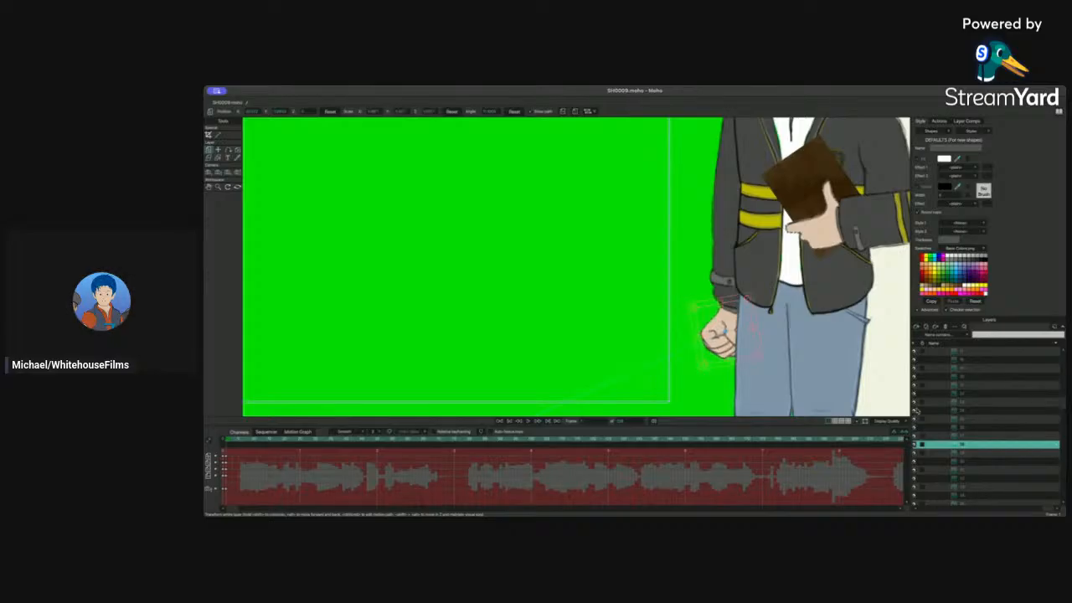
Step: Cycle through more hand switch layers and shift a relaxed hand drawing into place beside the hip
click(974, 453)
click(974, 463)
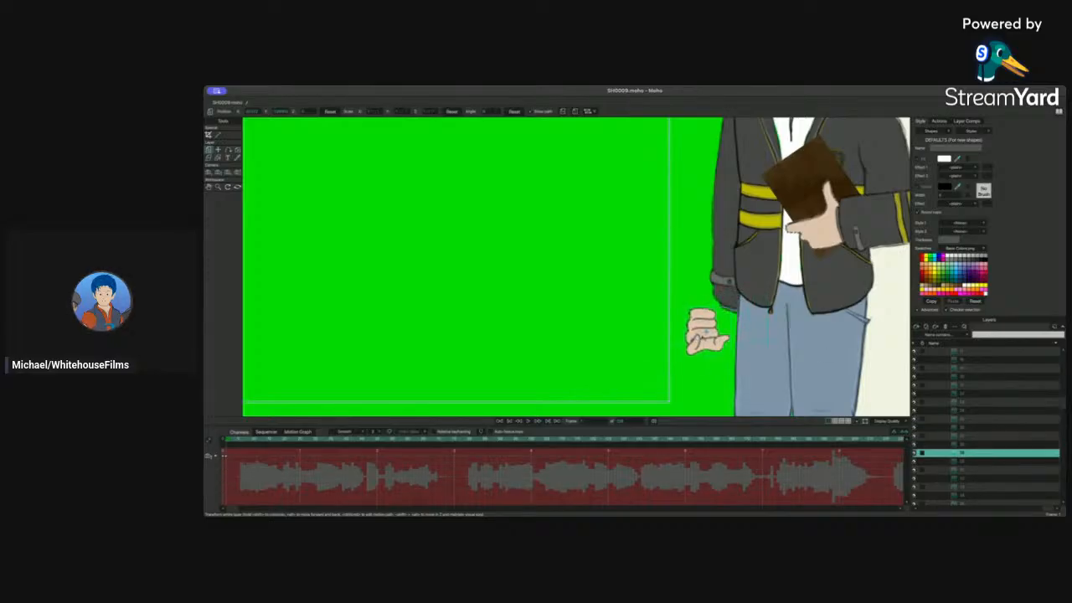
click(974, 463)
click(974, 463)
click(974, 463)
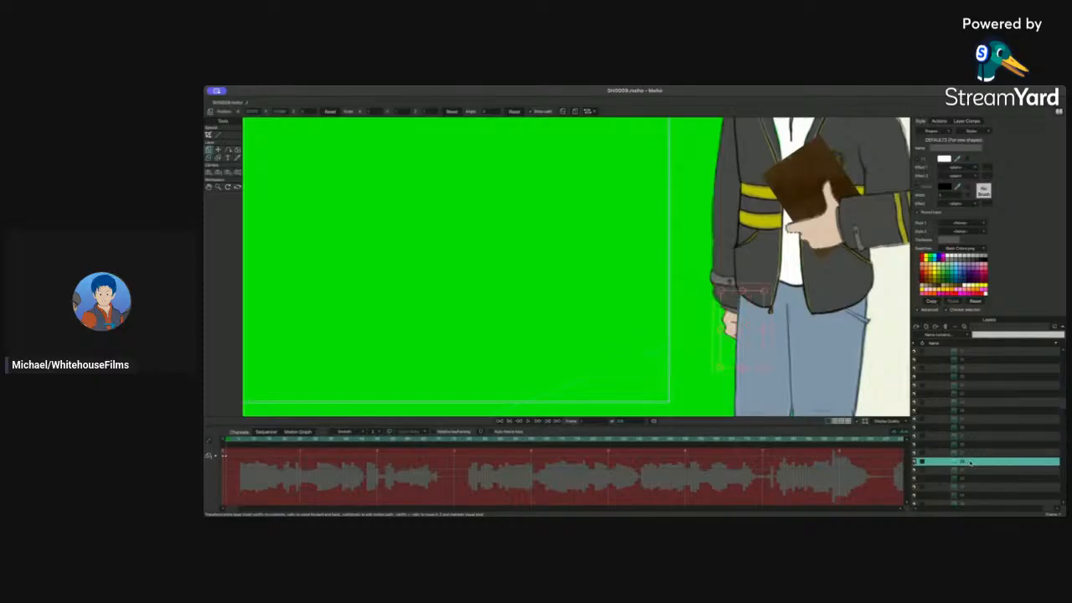
click(960, 467)
click(961, 468)
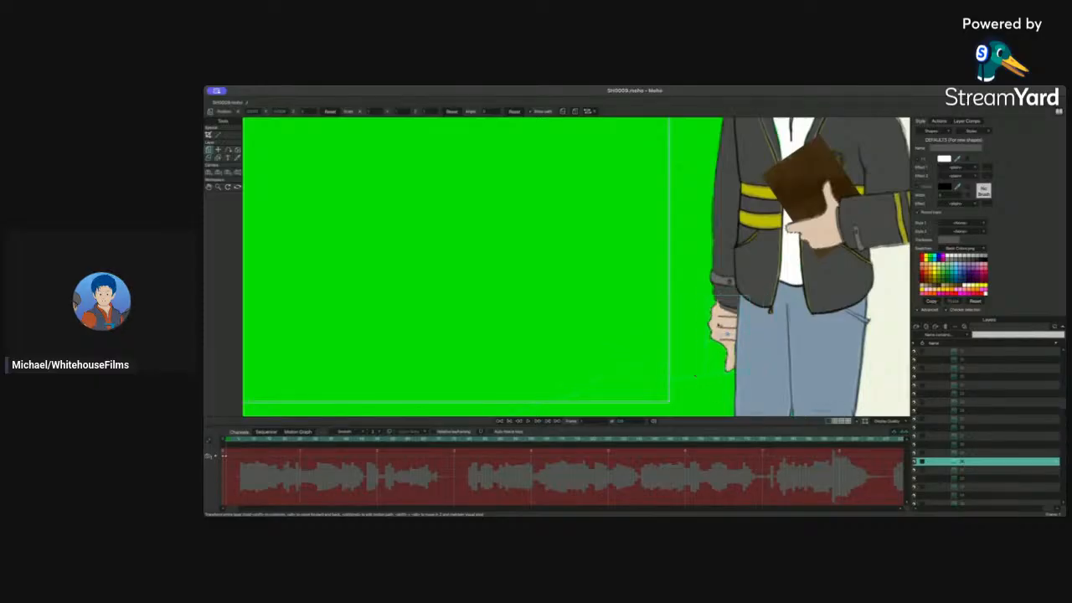
click(961, 467)
click(960, 470)
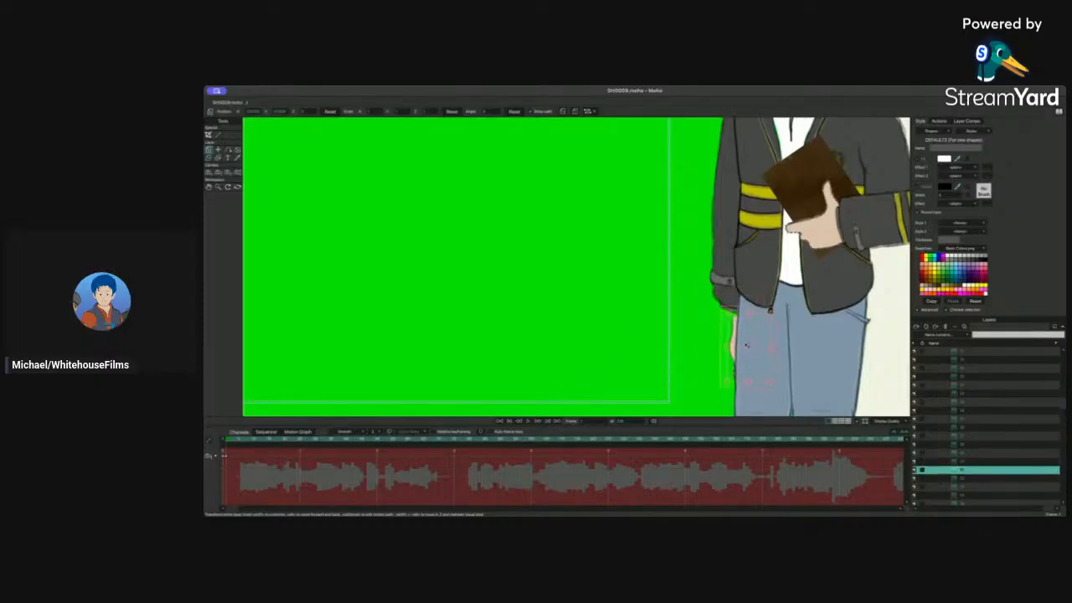
mouse_move(746, 345)
mouse_down()
mouse_move(695, 341)
mouse_move(690, 325)
mouse_up()
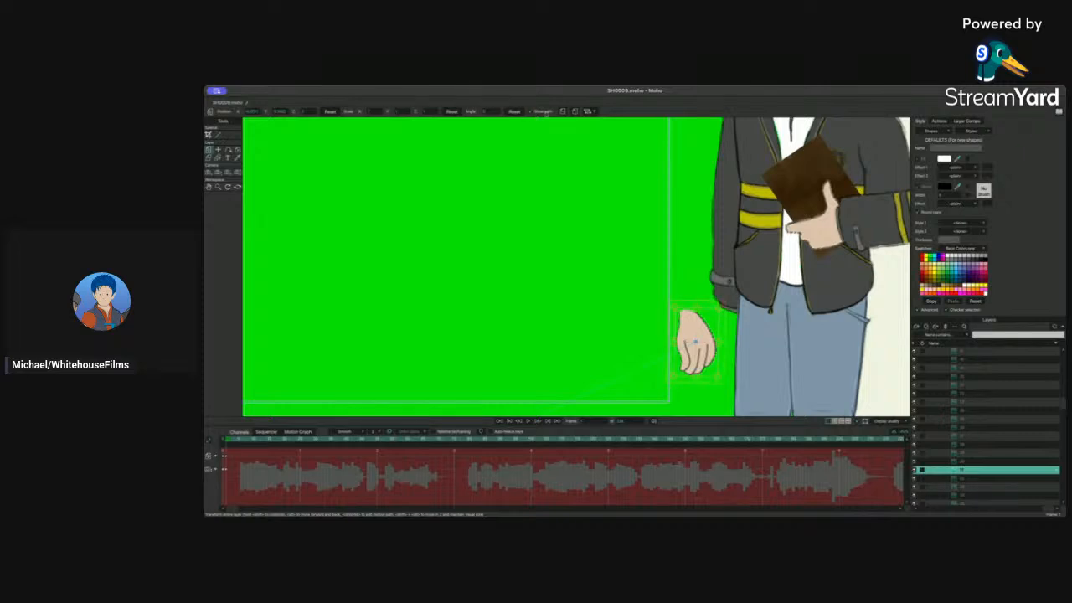
click(564, 111)
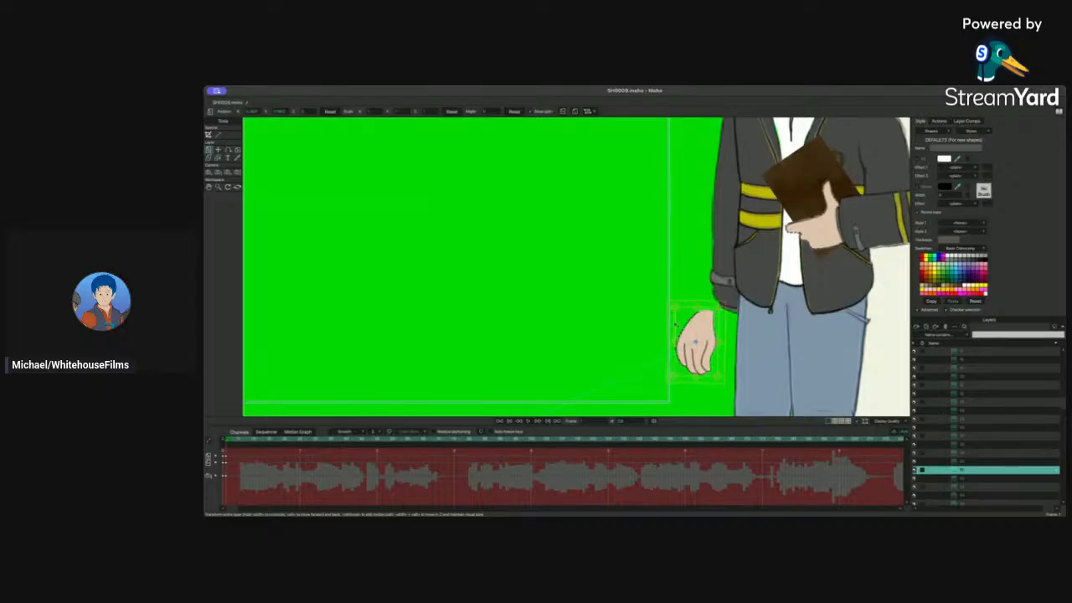
mouse_move(697, 335)
mouse_down()
mouse_move(727, 327)
mouse_move(680, 322)
mouse_up()
Step: Reposition additional hand drawings at the wrist, undoing the unwanted moves
click(975, 479)
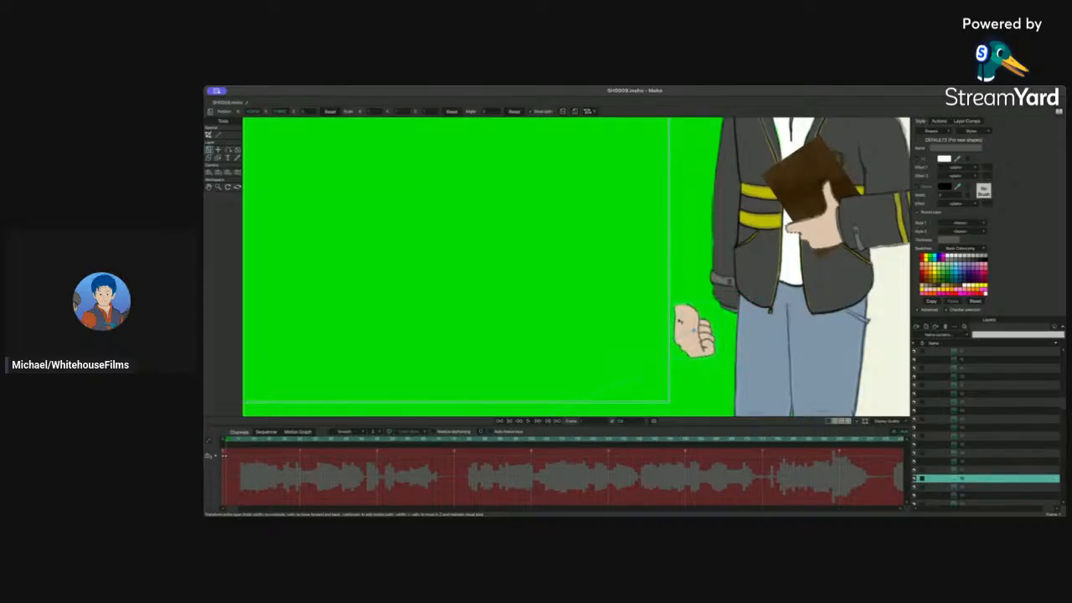
key(super+z)
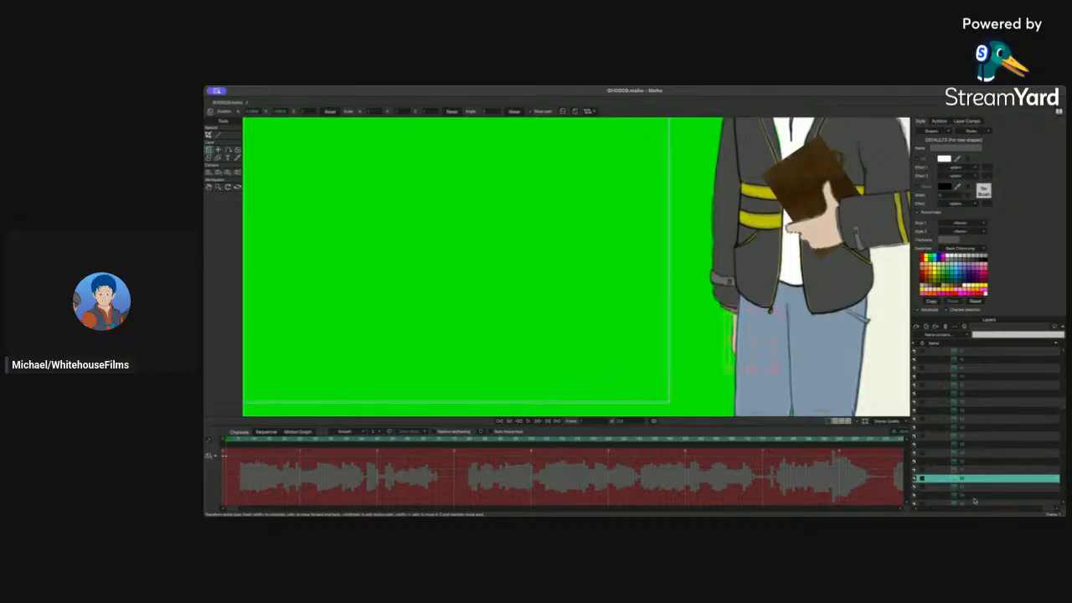
click(969, 487)
drag(738, 340, 692, 338)
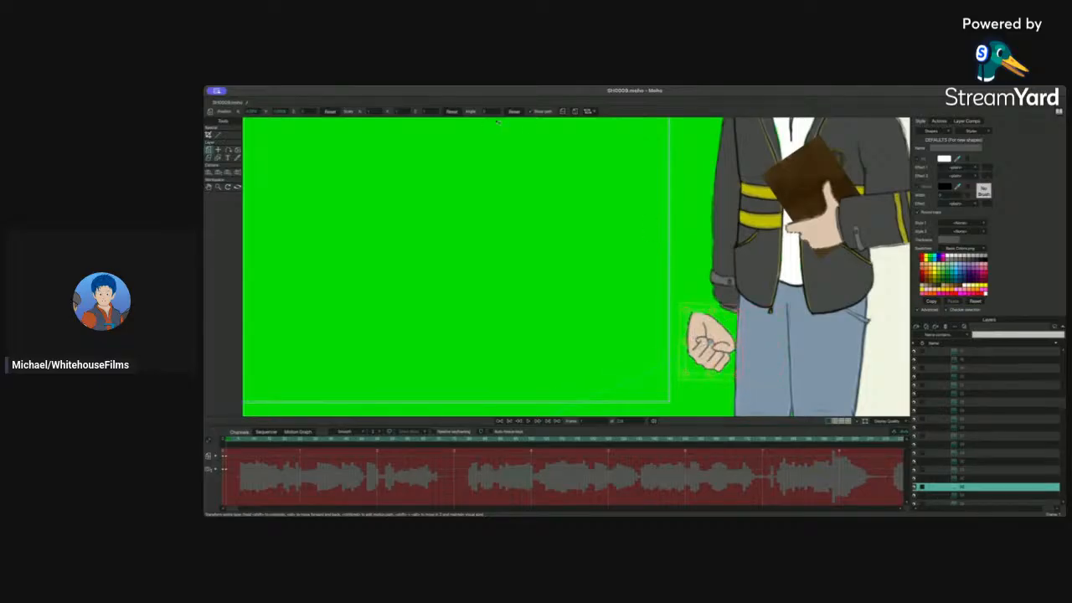
click(562, 111)
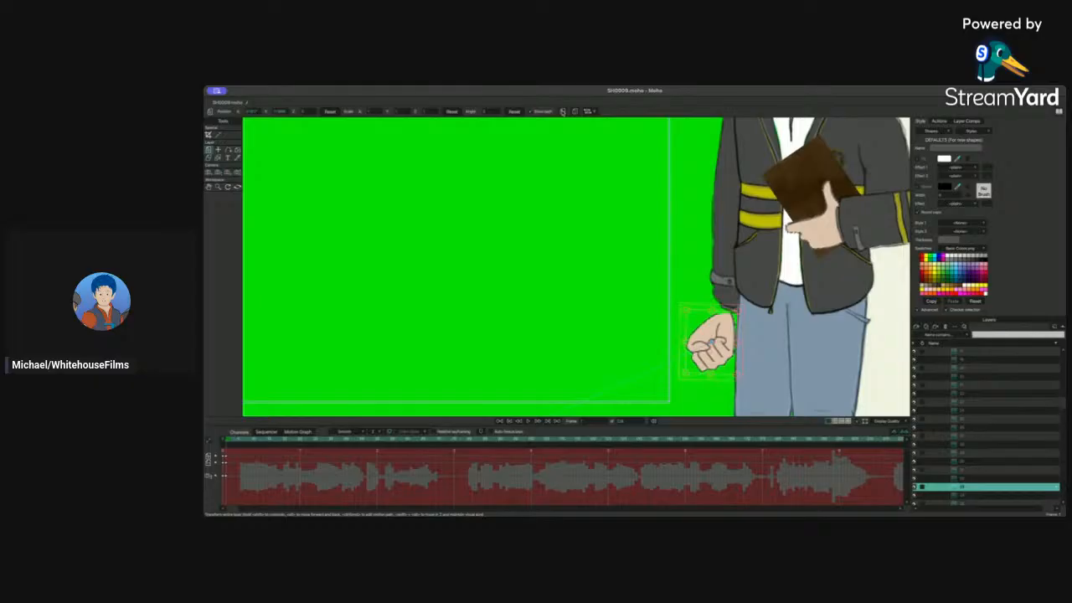
click(562, 112)
click(962, 495)
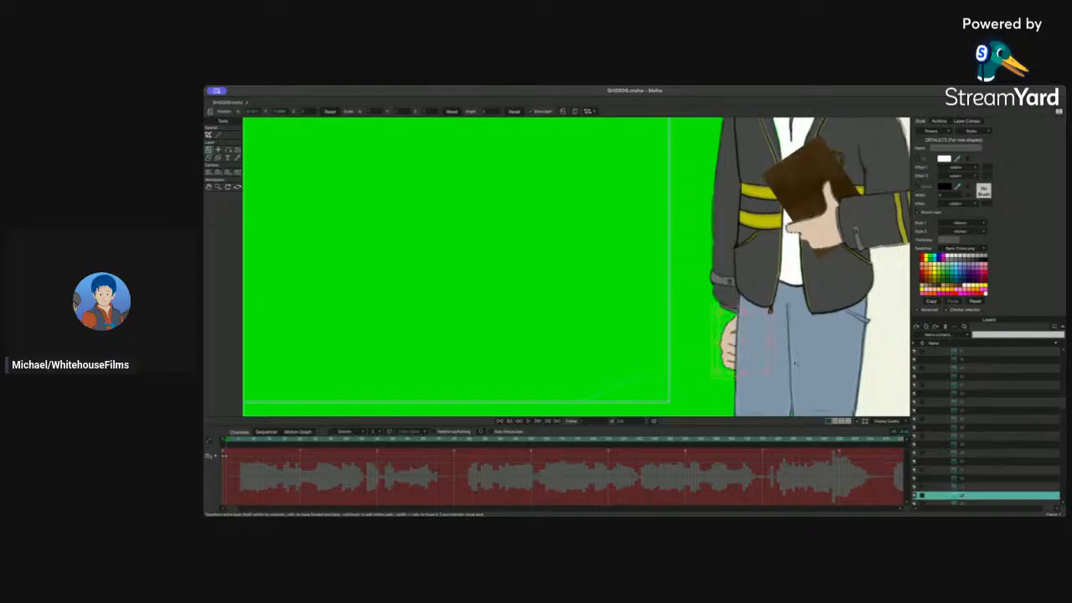
drag(715, 330, 687, 327)
key(super+z)
Step: Select another hand layer and align its drawing with the wrist, undoing one misplaced move
scroll(938, 486, down, 3)
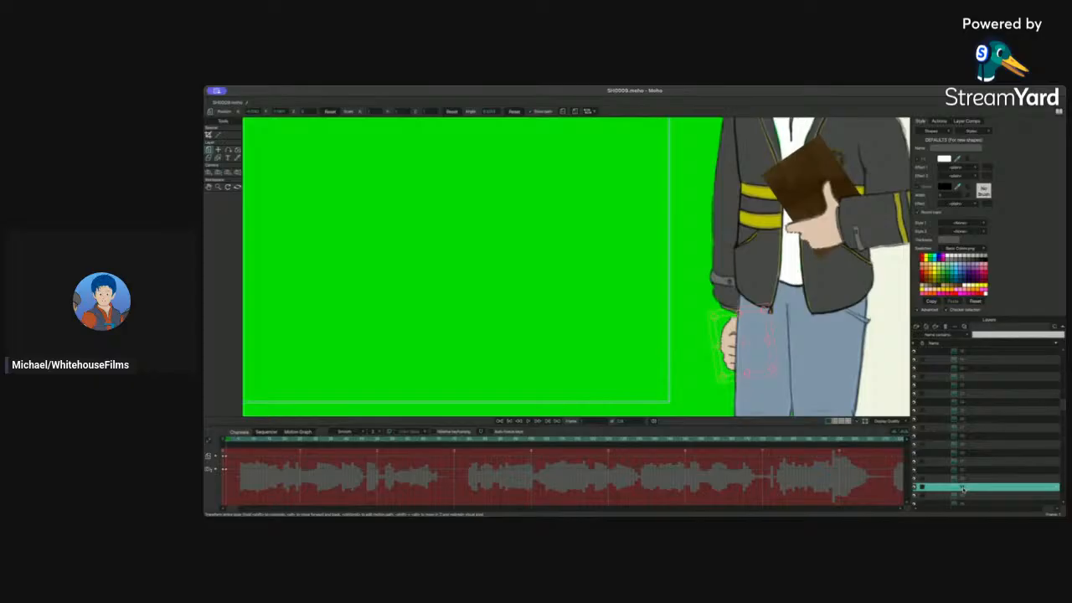
click(971, 435)
drag(745, 352, 705, 343)
key(super+z)
click(964, 445)
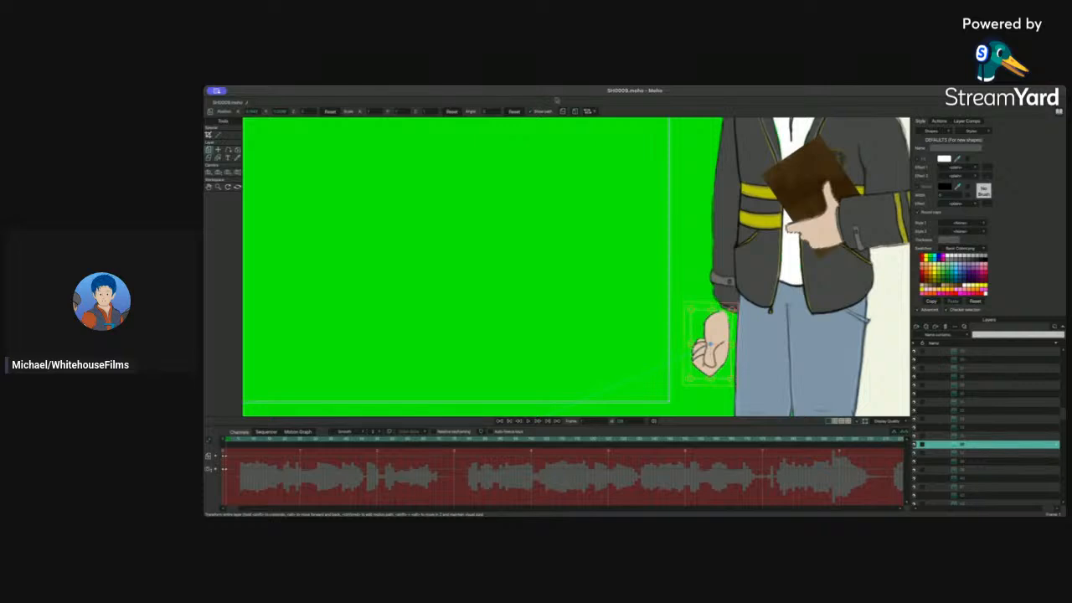
click(562, 111)
drag(710, 343, 736, 327)
Step: Zoom out to the whole scene and collapse the Hand Right and character layer groups
scroll(648, 270, down, 3)
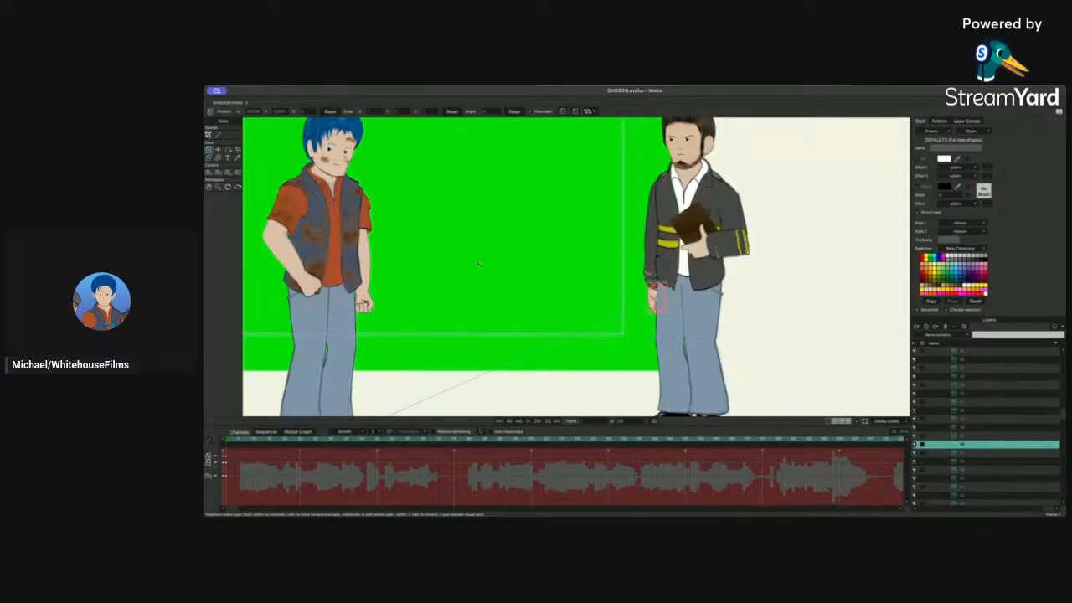
scroll(478, 265, right, 3)
scroll(478, 264, left, 5)
scroll(478, 265, up, 2)
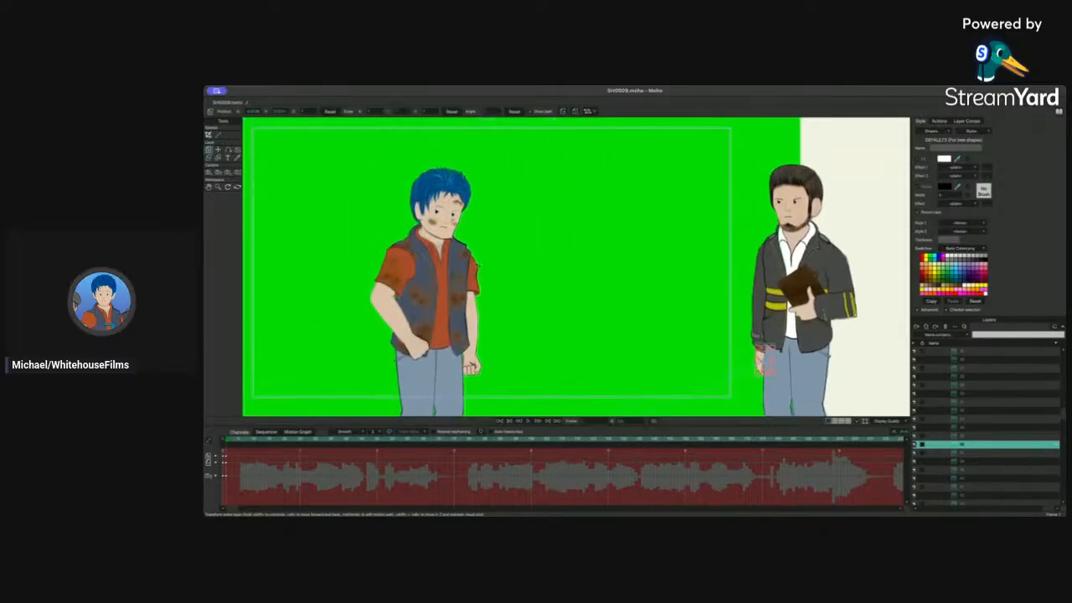
scroll(478, 265, left, 4)
scroll(975, 393, up, 5)
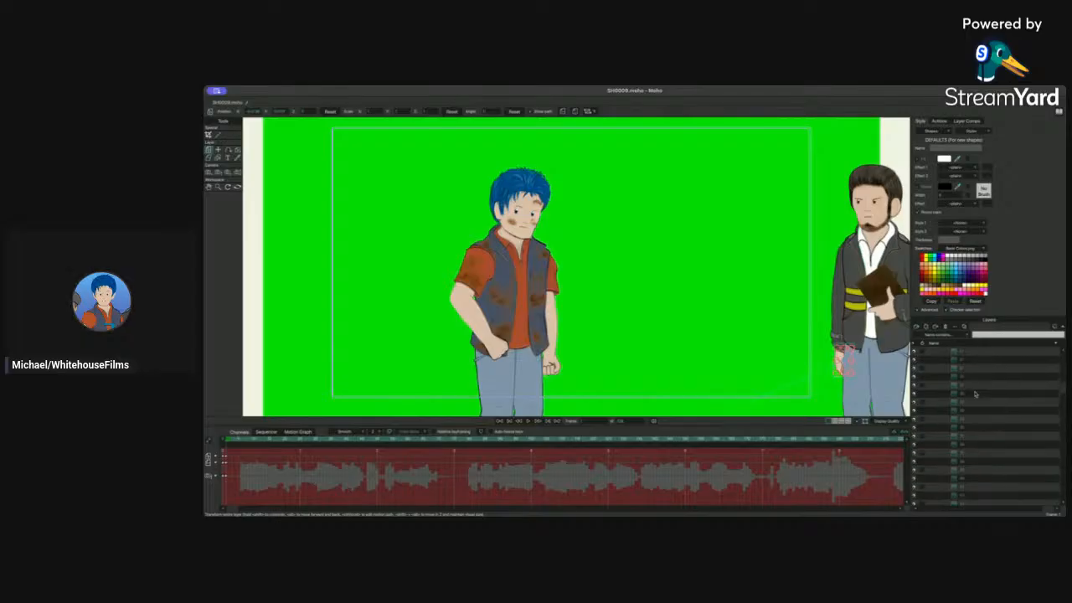
scroll(975, 393, up, 5)
click(942, 462)
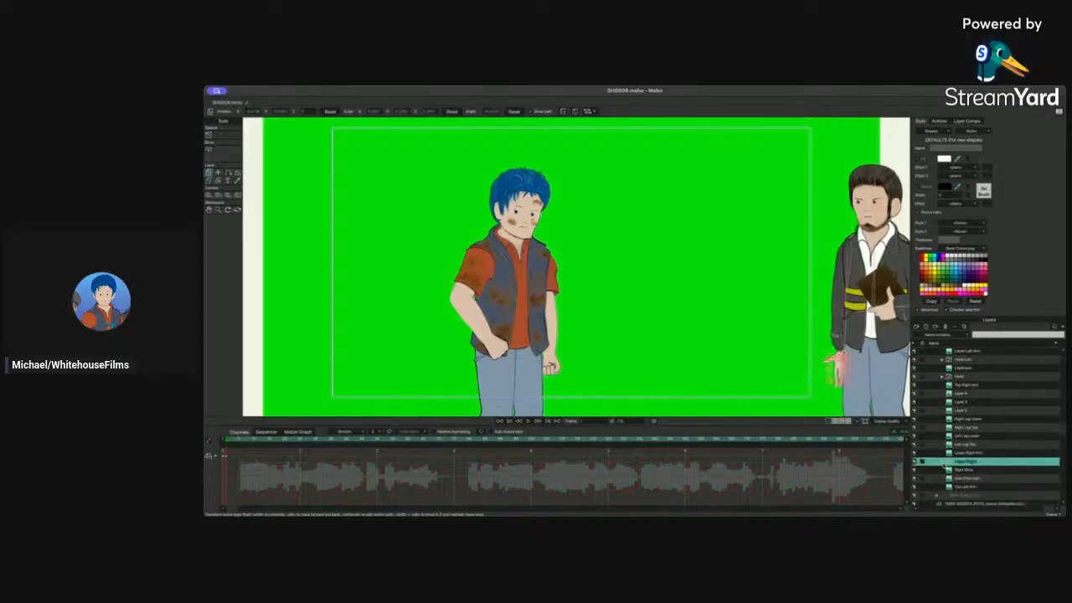
scroll(955, 444, up, 1)
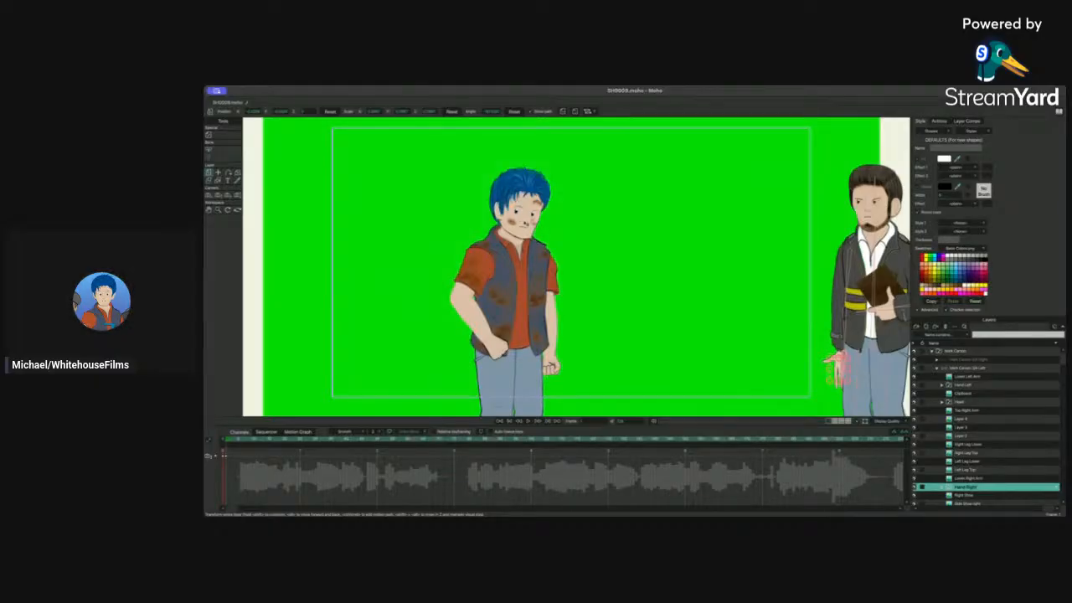
click(937, 369)
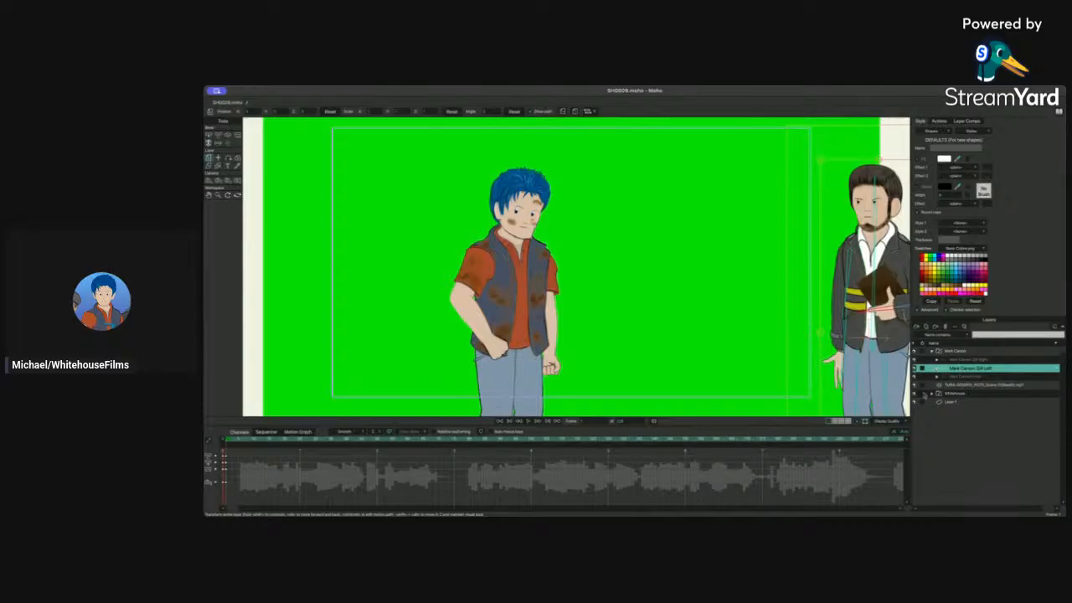
Step: Disable the soundtrack layer and play back the scene animation from the first frame
scroll(918, 390, left, 1)
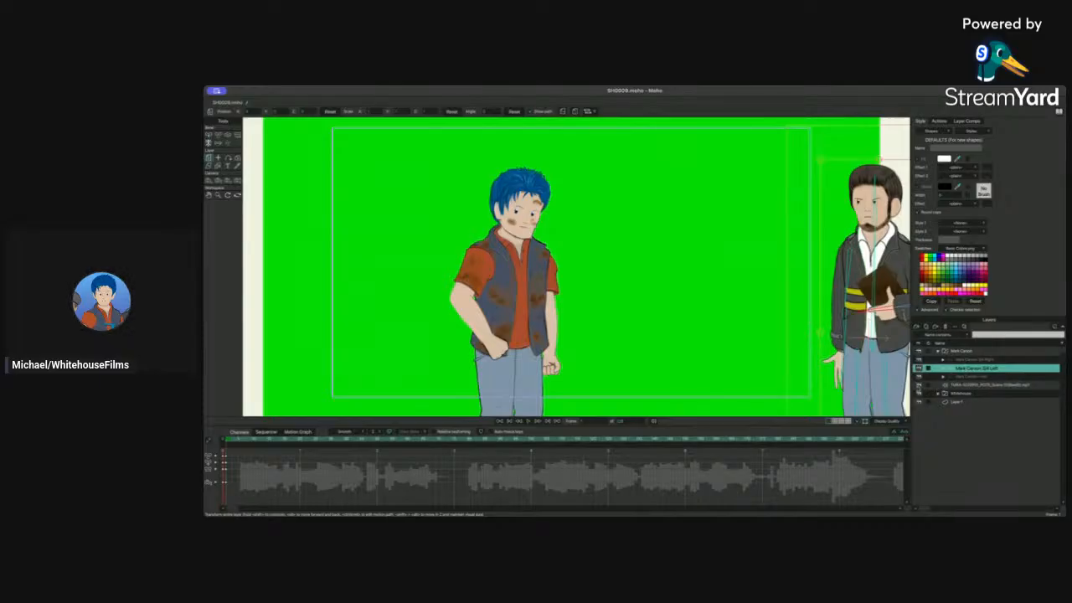
click(918, 384)
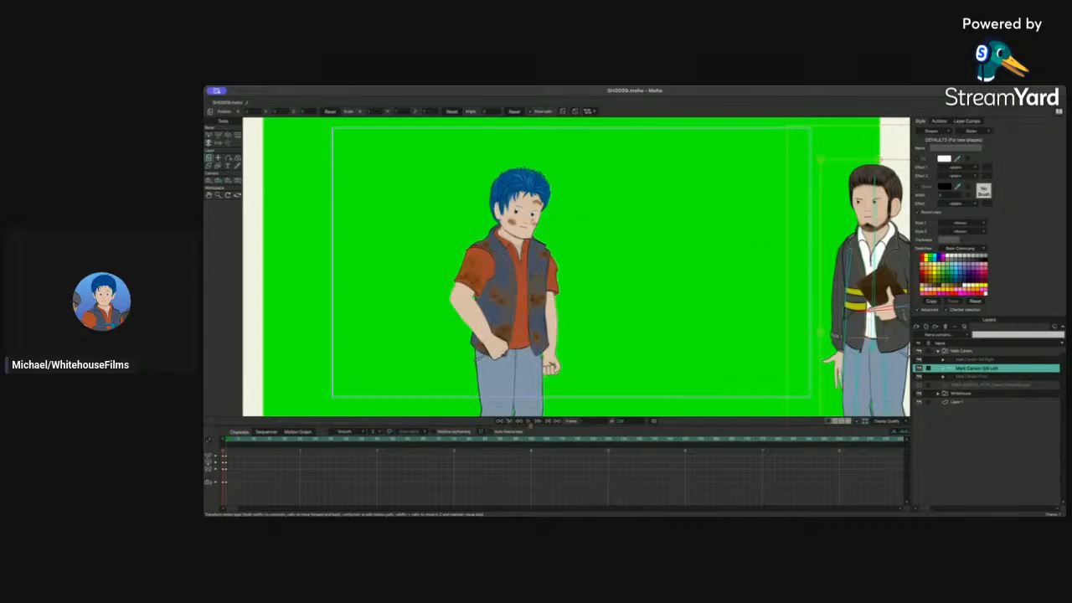
click(530, 421)
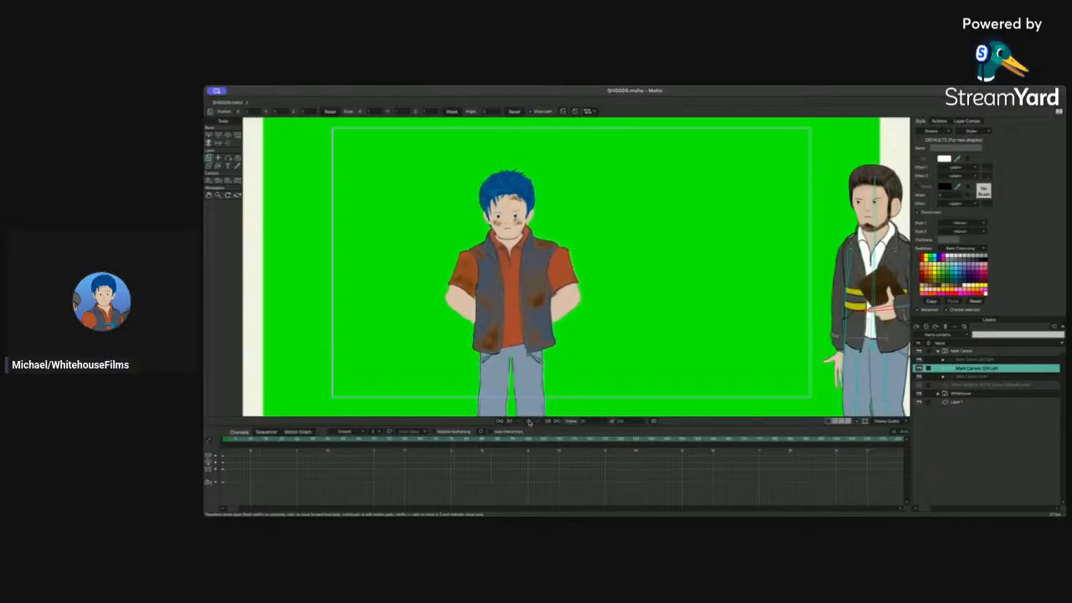
click(509, 422)
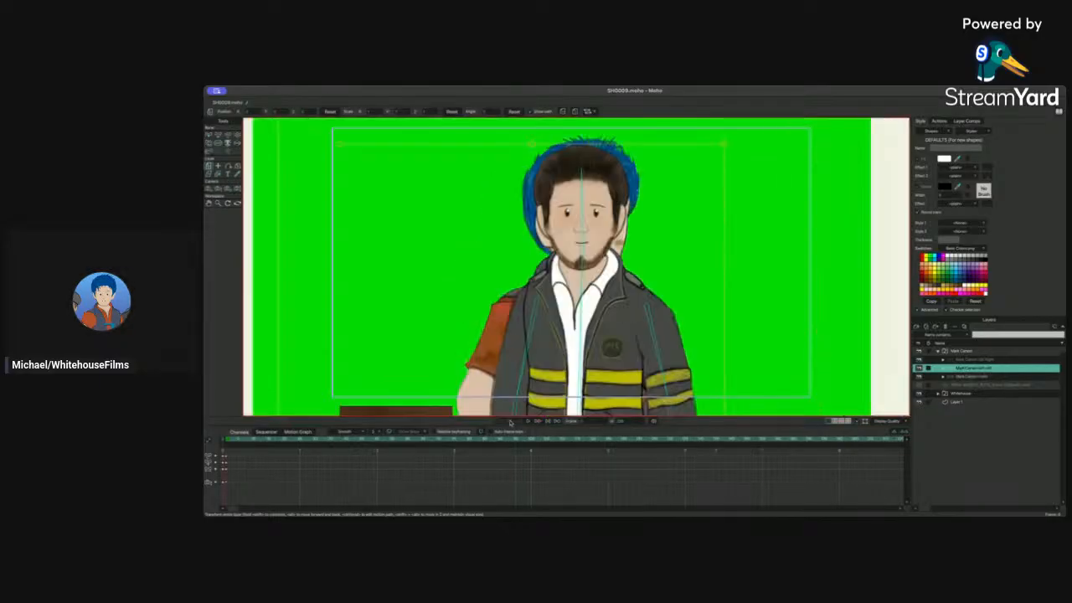
click(518, 423)
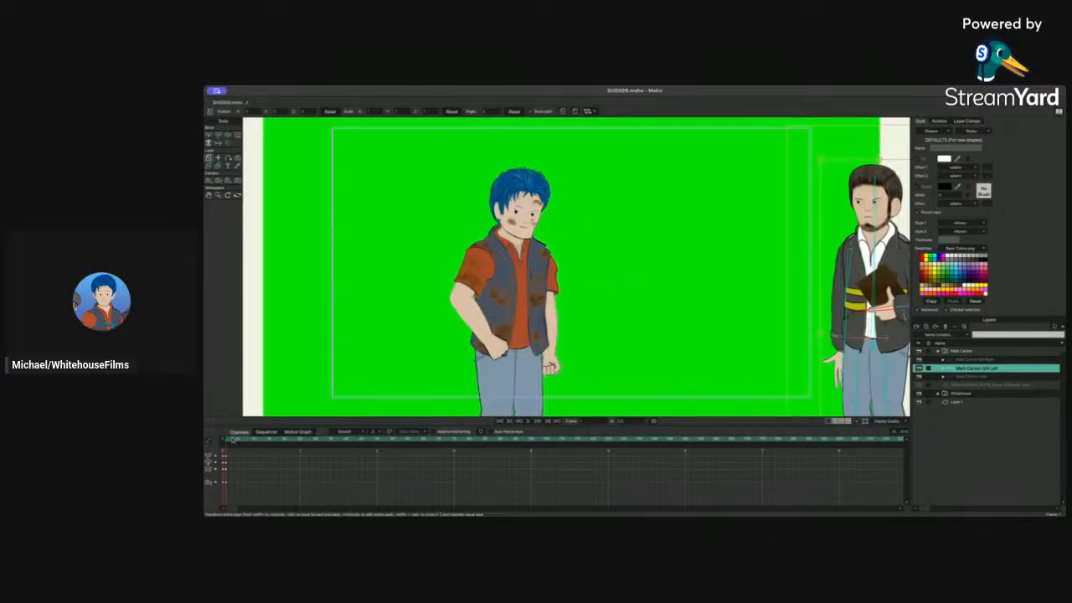
Step: Hide the Whitehouse character layer so only Mark Carson remains visible
drag(234, 440, 270, 442)
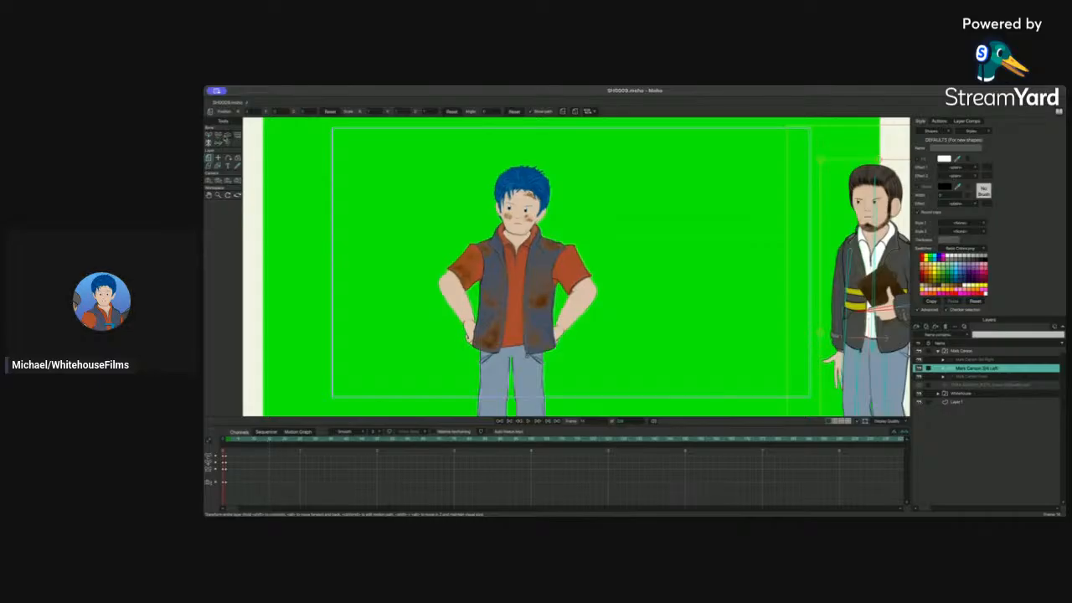
click(227, 136)
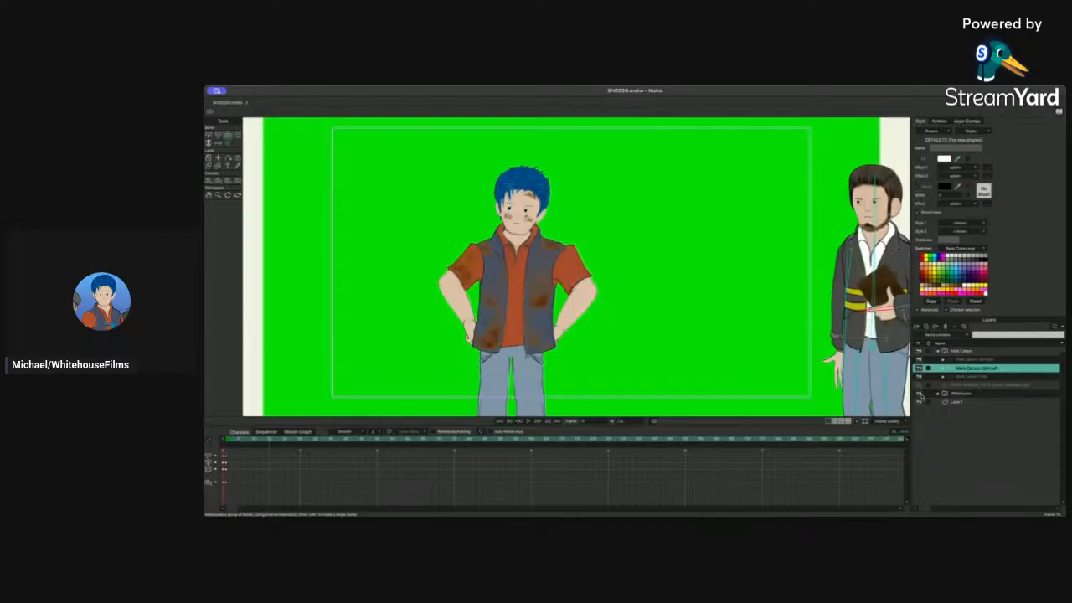
click(920, 394)
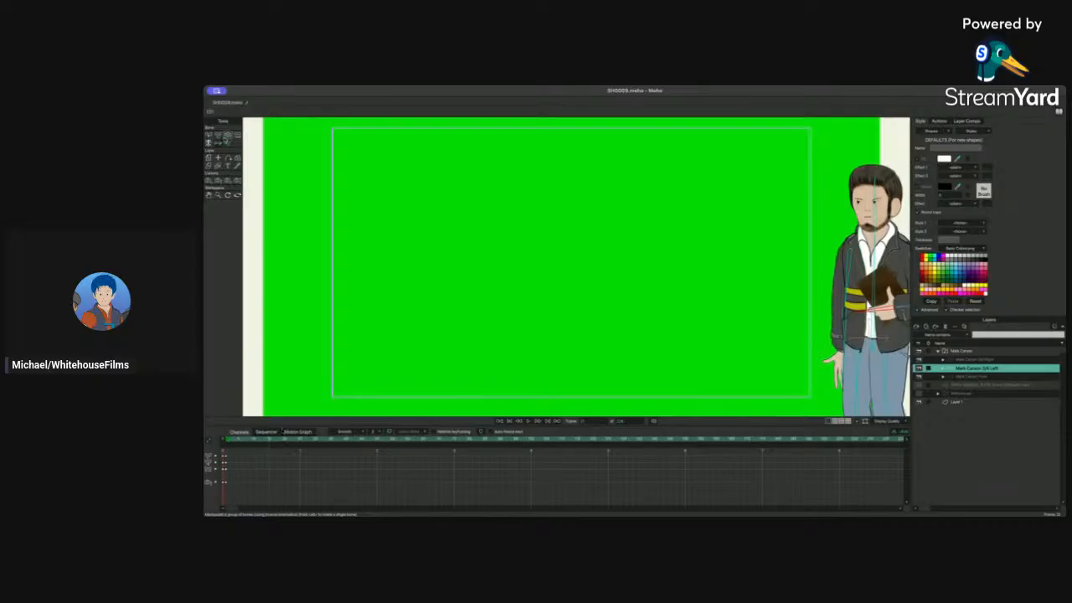
Step: Pose Mark Carson's legs into a walking stride by rotating and translating the leg bones
drag(885, 363, 824, 315)
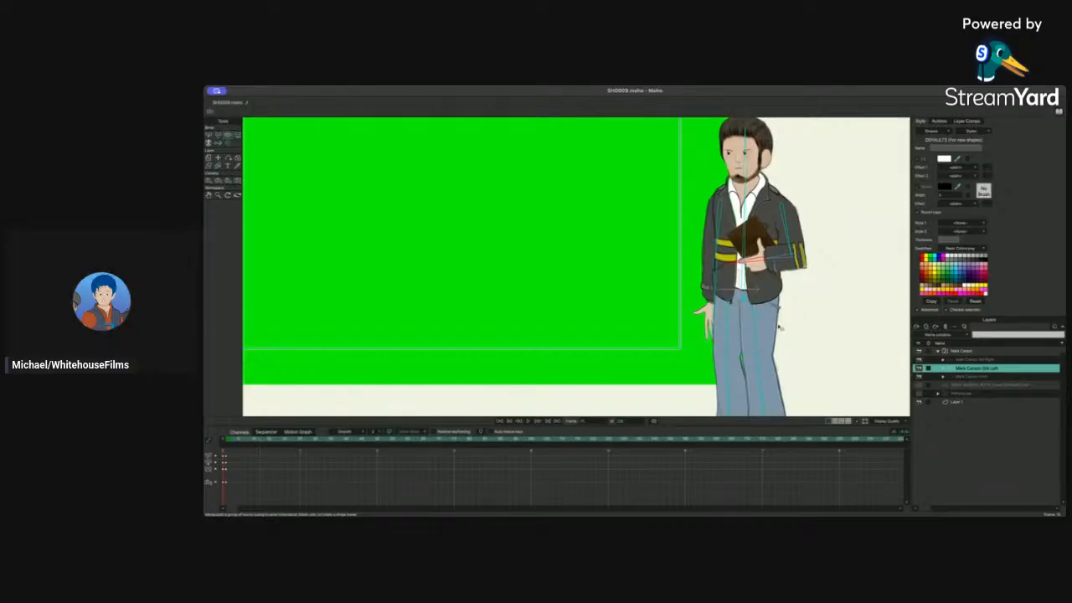
drag(779, 327, 758, 304)
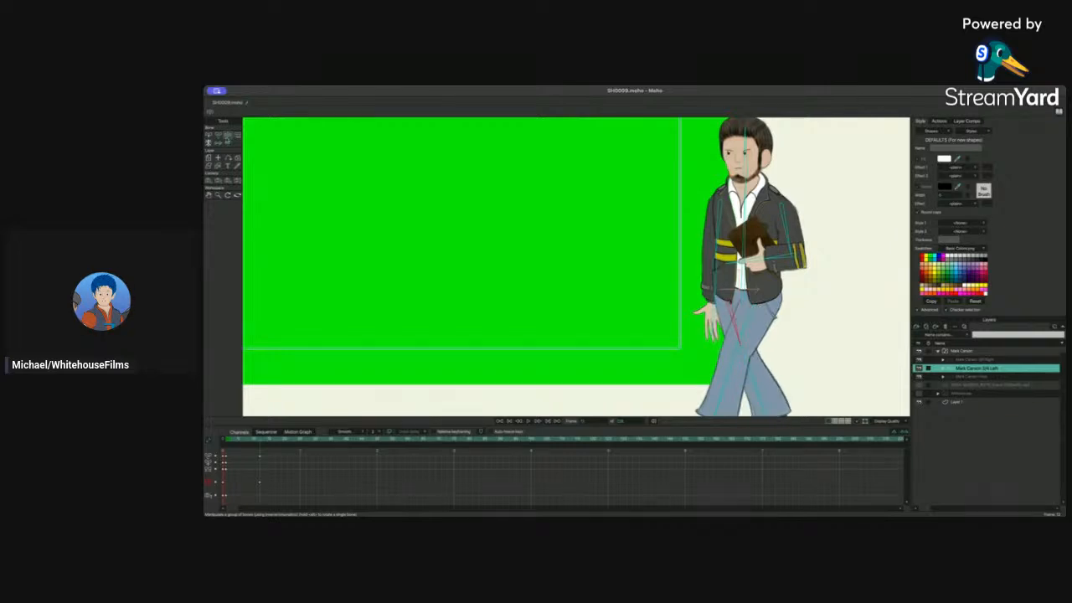
key(t)
drag(728, 303, 750, 309)
scroll(740, 348, down, 3)
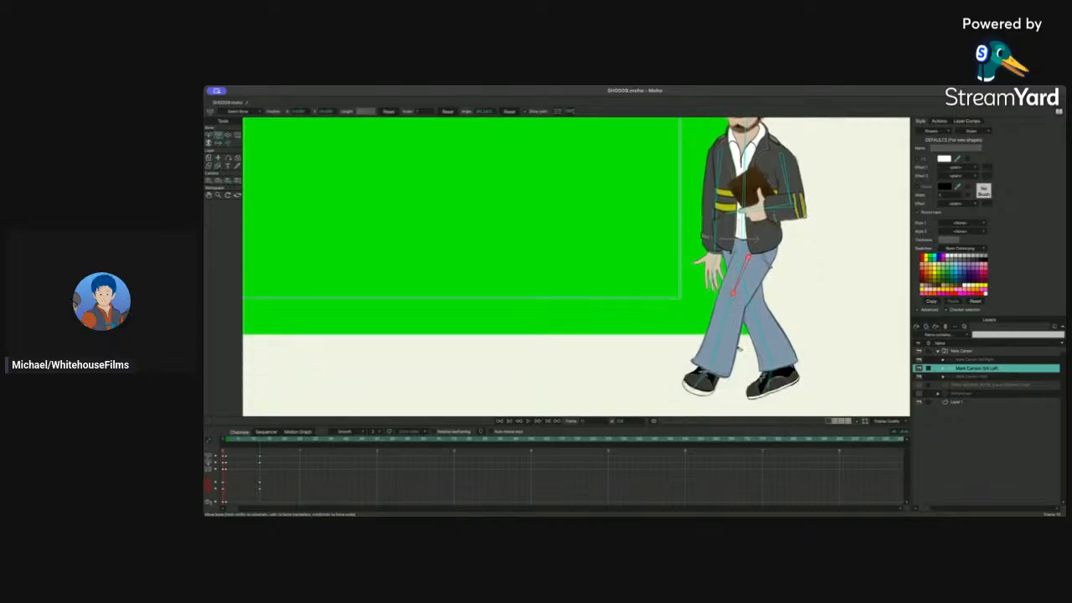
drag(731, 331, 762, 326)
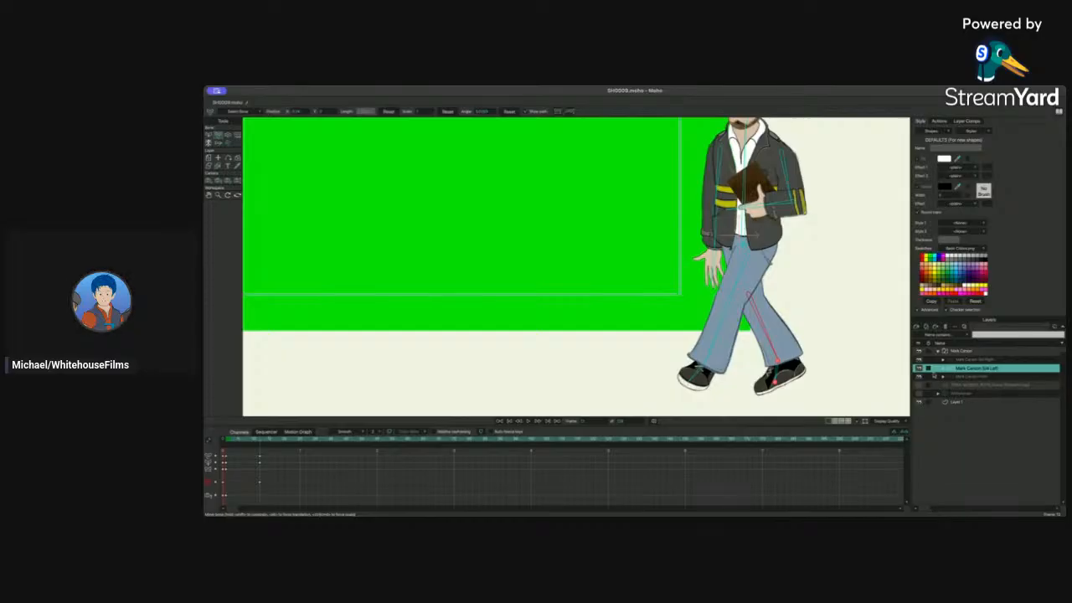
Step: Expand the Mark Carson layer group and toggle the visibility of layers inside it
click(929, 369)
scroll(934, 452, down, 2)
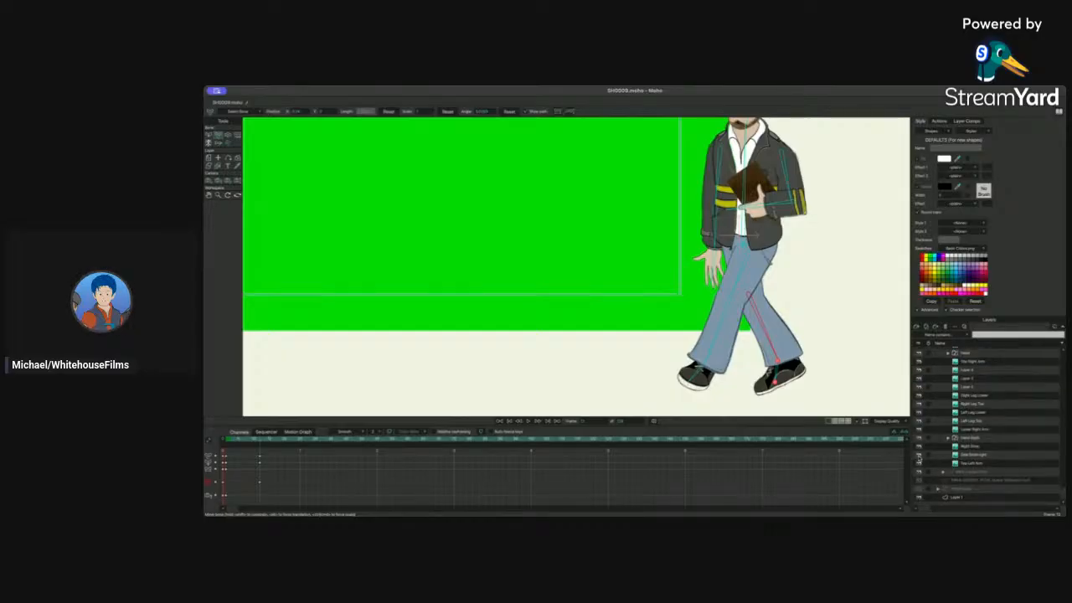
click(918, 455)
click(918, 454)
click(918, 455)
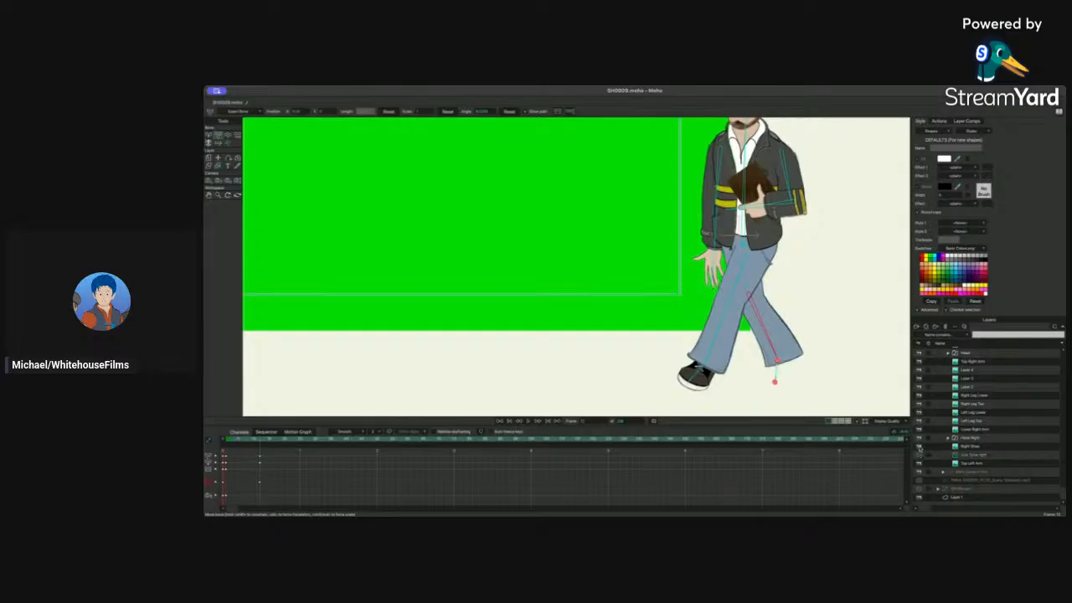
click(918, 446)
scroll(846, 348, down, 1)
scroll(846, 348, up, 3)
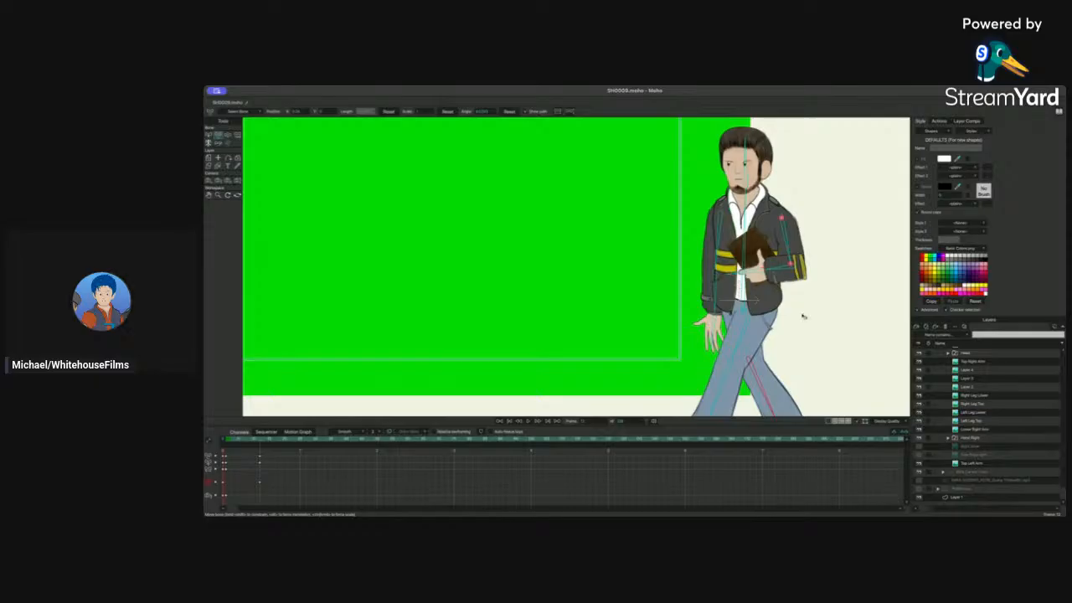
scroll(783, 342, down, 1)
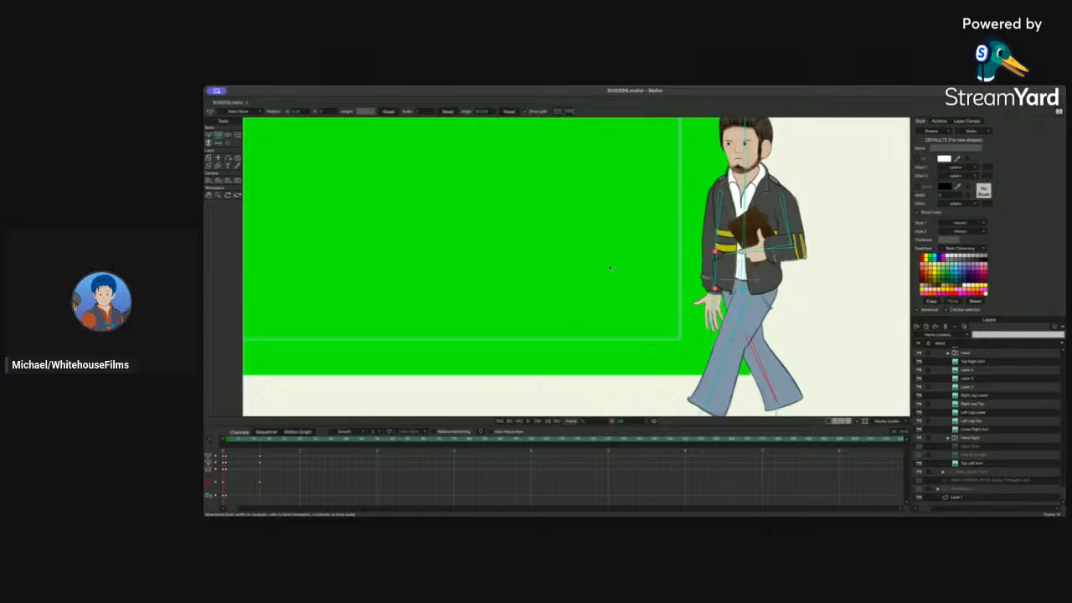
scroll(862, 297, down, 1)
scroll(861, 297, up, 1)
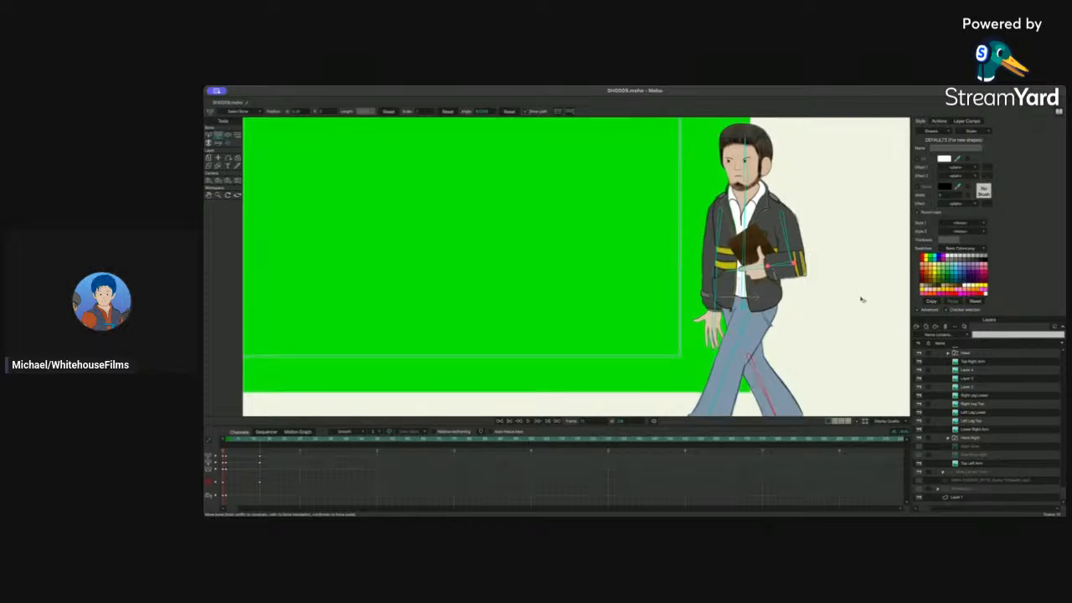
scroll(862, 299, down, 1)
scroll(861, 299, down, 1)
scroll(978, 360, up, 3)
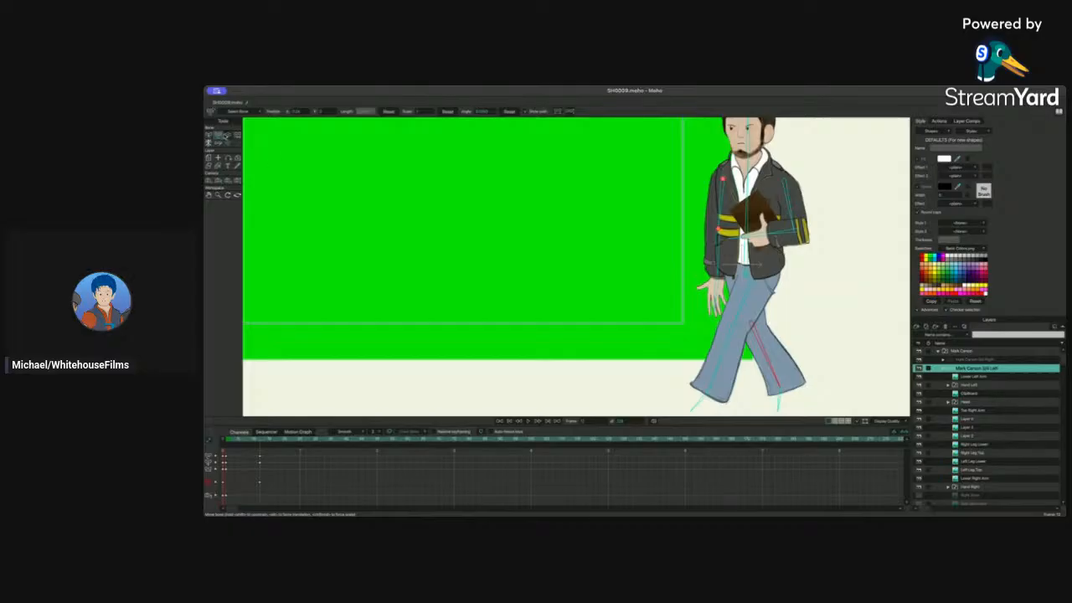
Step: Select the leg keys and re-pose Mark Carson's leg bones at the start of the walk
click(226, 135)
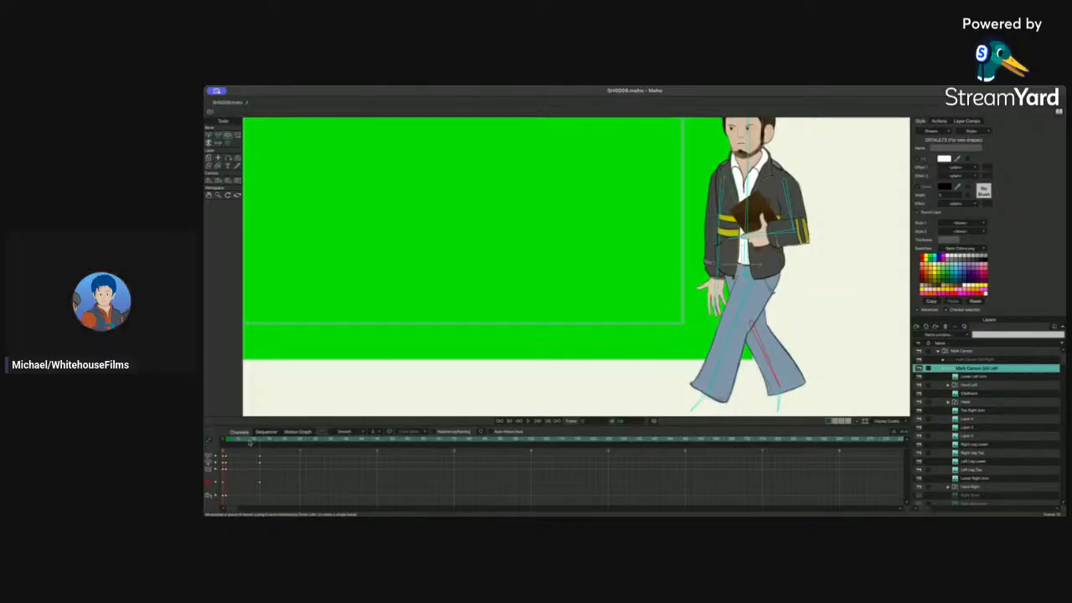
drag(251, 442, 226, 484)
drag(744, 304, 731, 330)
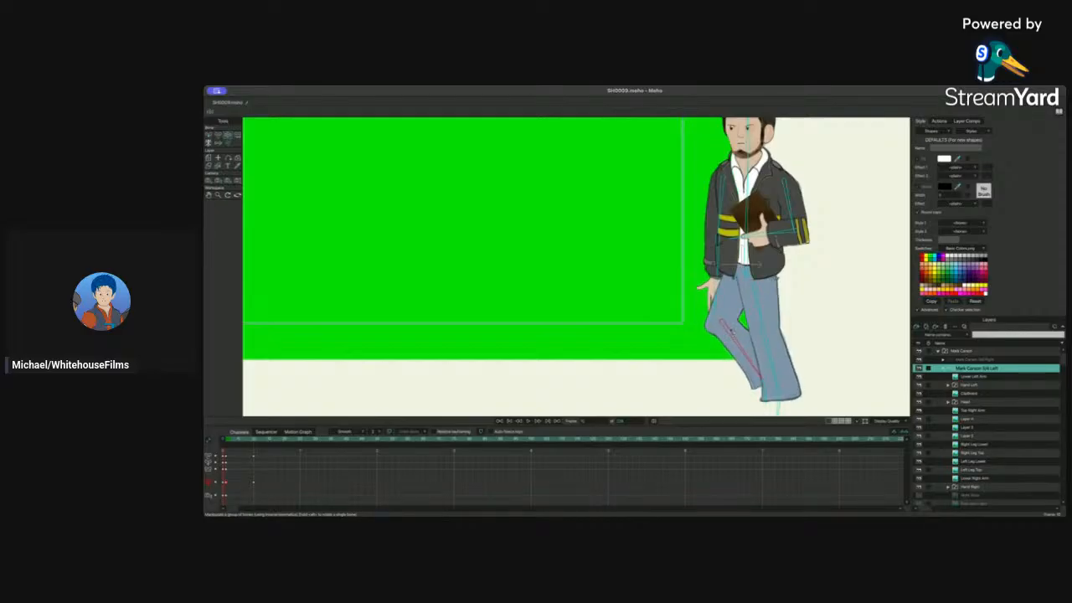
click(219, 135)
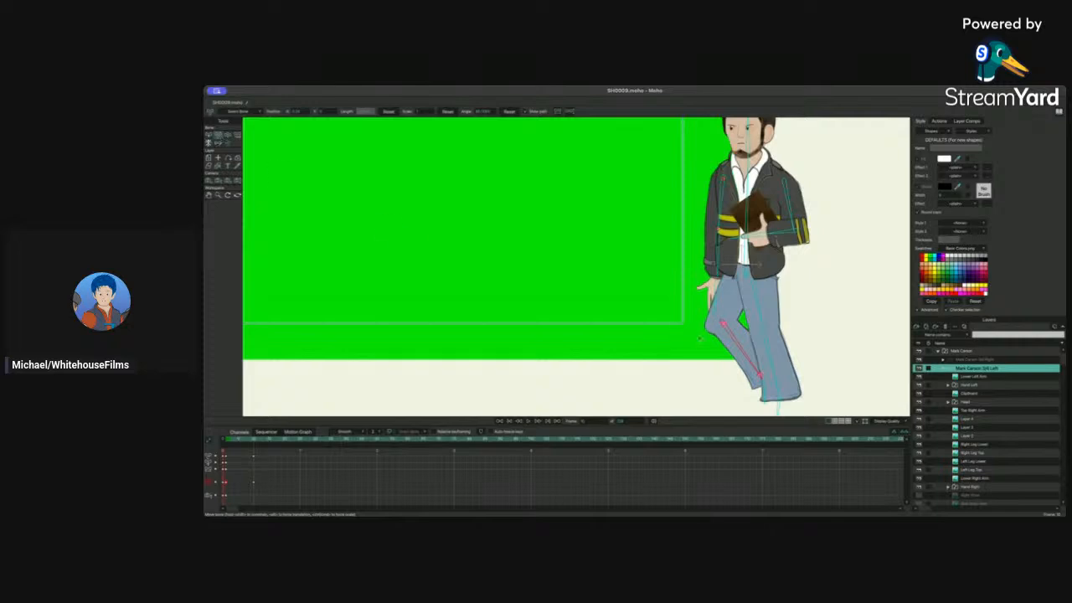
click(724, 324)
click(227, 440)
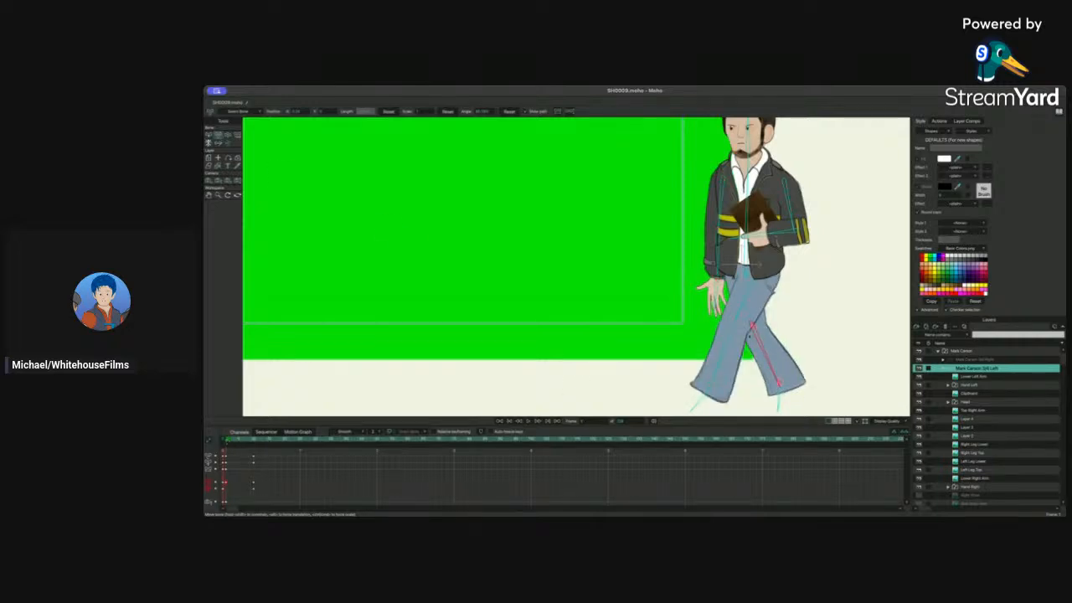
click(734, 328)
click(251, 443)
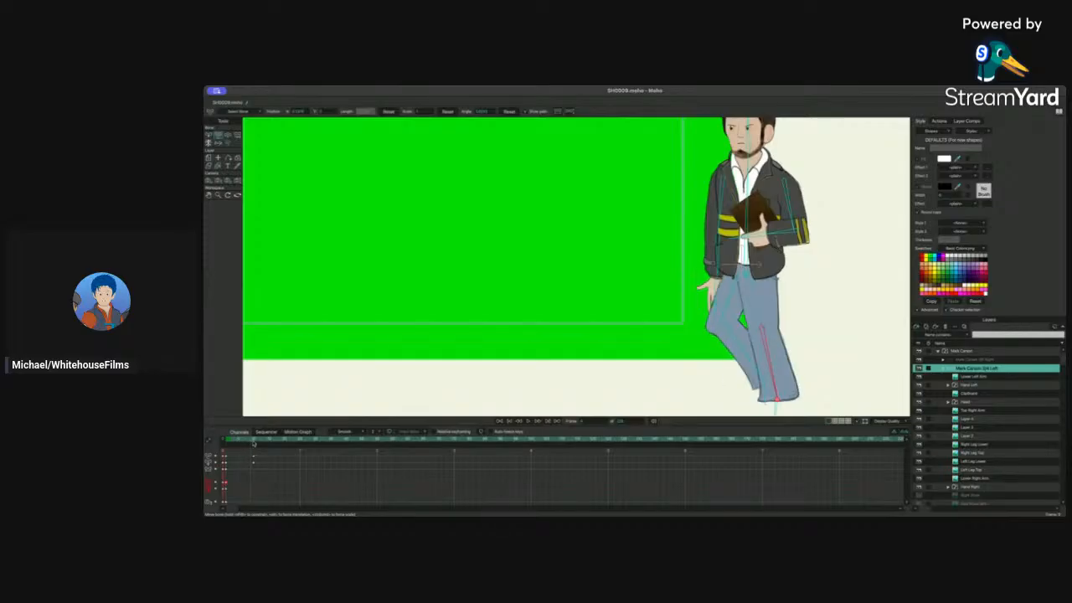
click(254, 443)
drag(722, 325, 718, 327)
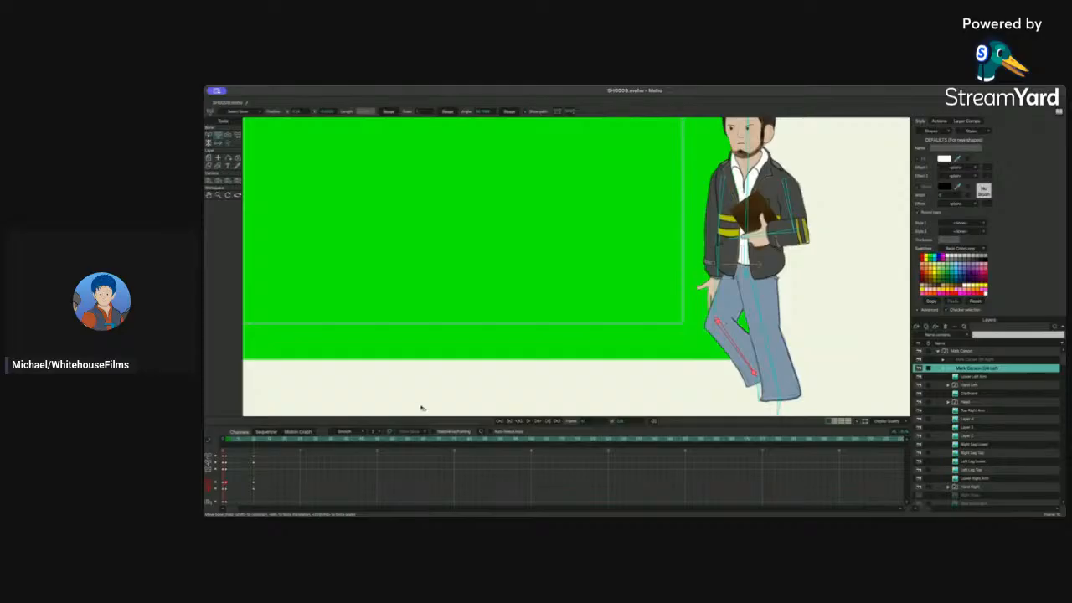
mouse_move(247, 442)
mouse_down()
mouse_move(227, 442)
mouse_move(268, 442)
mouse_up()
drag(724, 341, 738, 313)
drag(783, 350, 783, 345)
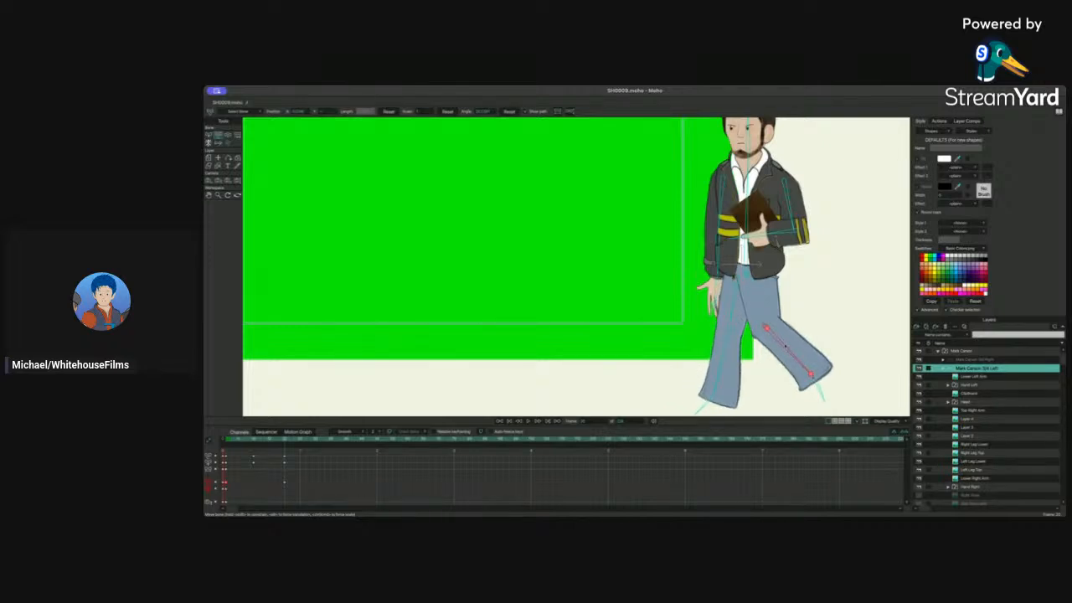
drag(767, 329, 766, 331)
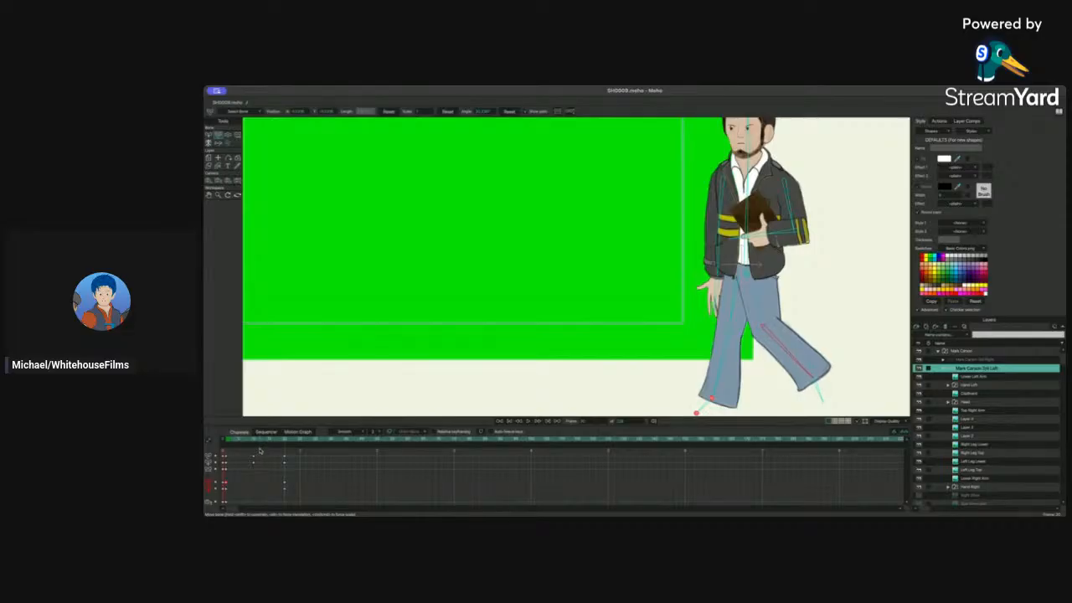
key(super+z)
key(super+z)
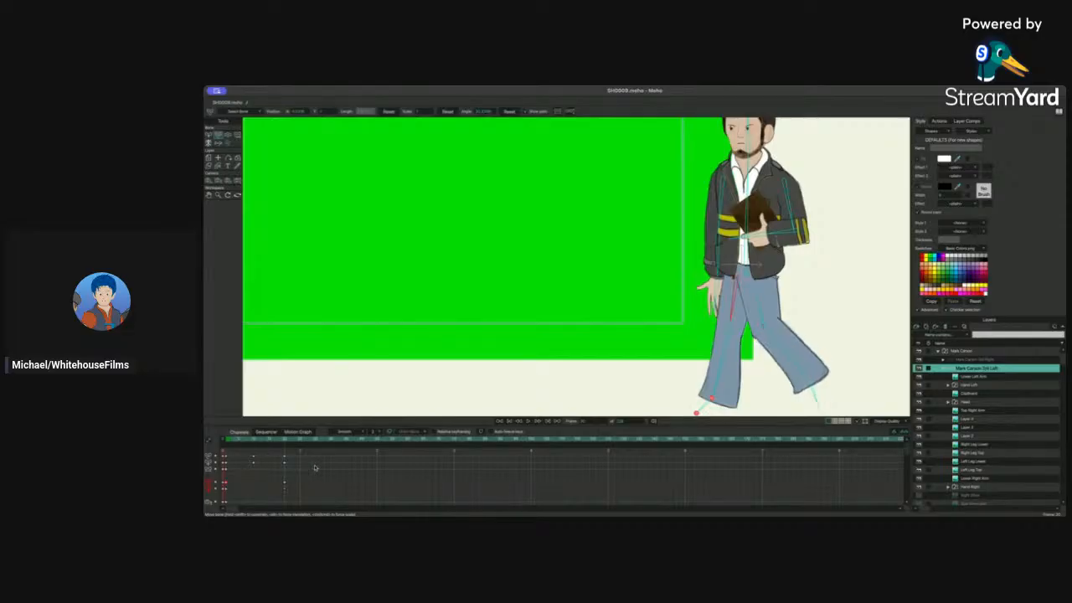
key(super+z)
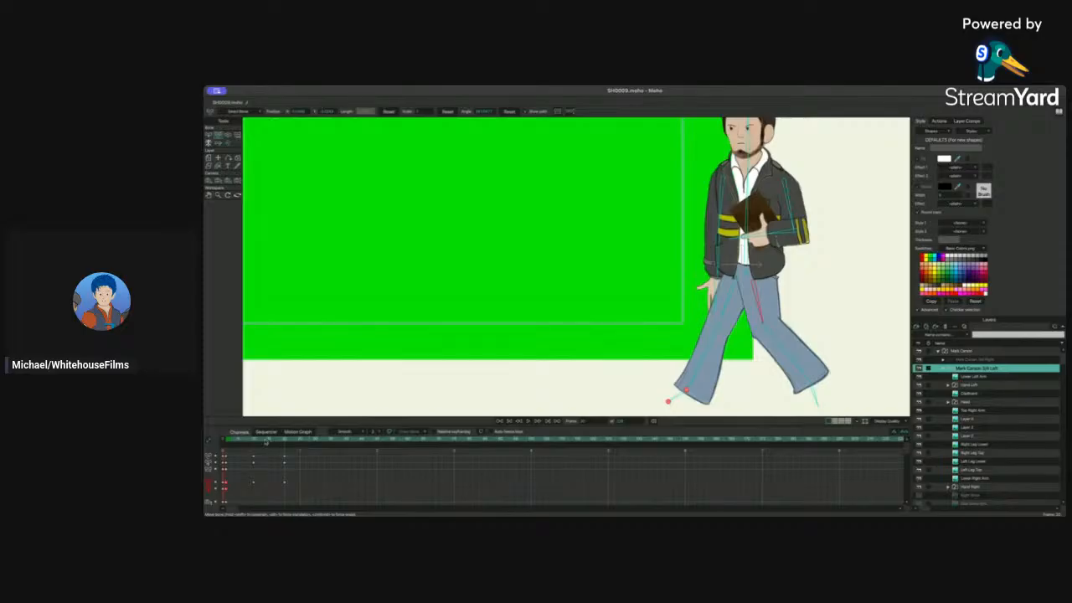
Step: Move to a later frame and bend the rear leg bone downward
mouse_move(266, 441)
mouse_down()
mouse_move(245, 444)
mouse_move(274, 444)
mouse_move(226, 445)
mouse_move(284, 443)
mouse_up()
click(227, 135)
drag(770, 329, 765, 354)
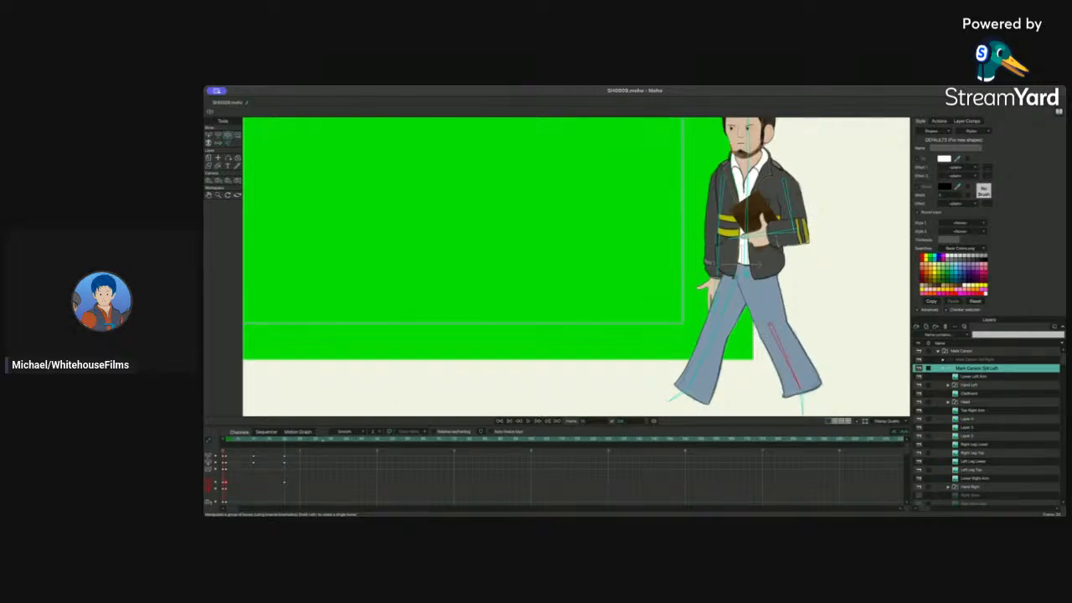
Step: Delete the selected leg keyframes from the timeline
drag(250, 451, 278, 454)
key(Delete)
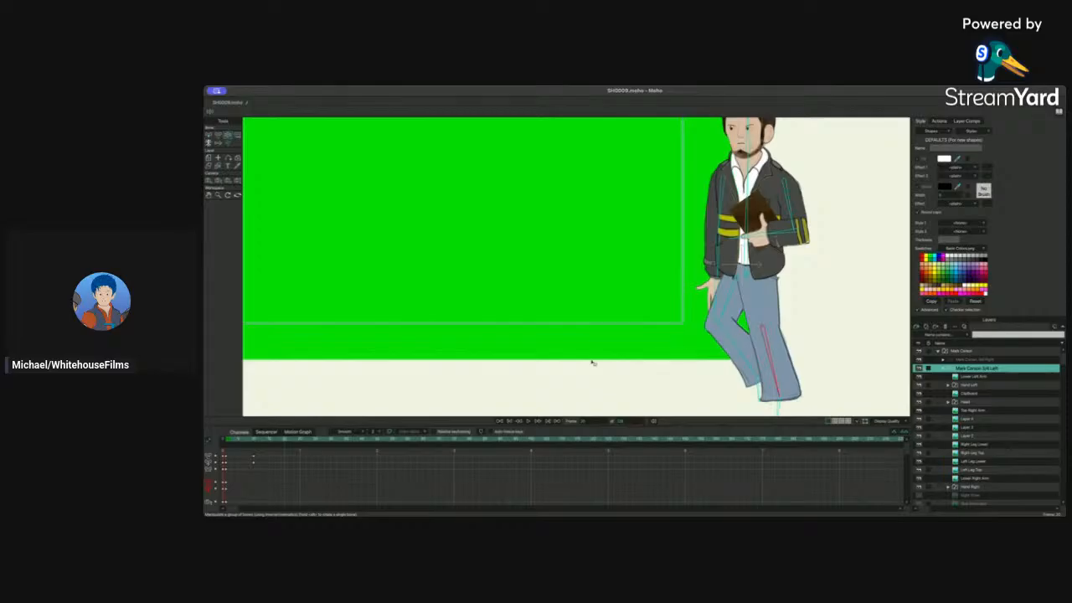
drag(238, 442, 267, 482)
key(Delete)
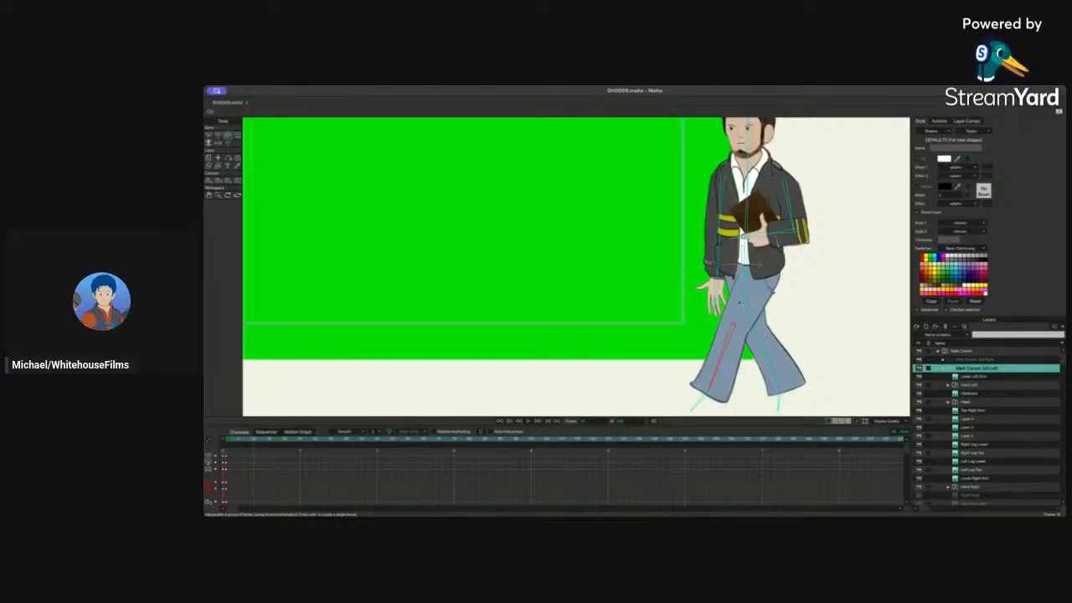
Step: Reposition the thigh bones into a stride and play the animation from the first frame
mouse_move(741, 302)
mouse_down()
mouse_move(745, 318)
mouse_move(728, 316)
mouse_up()
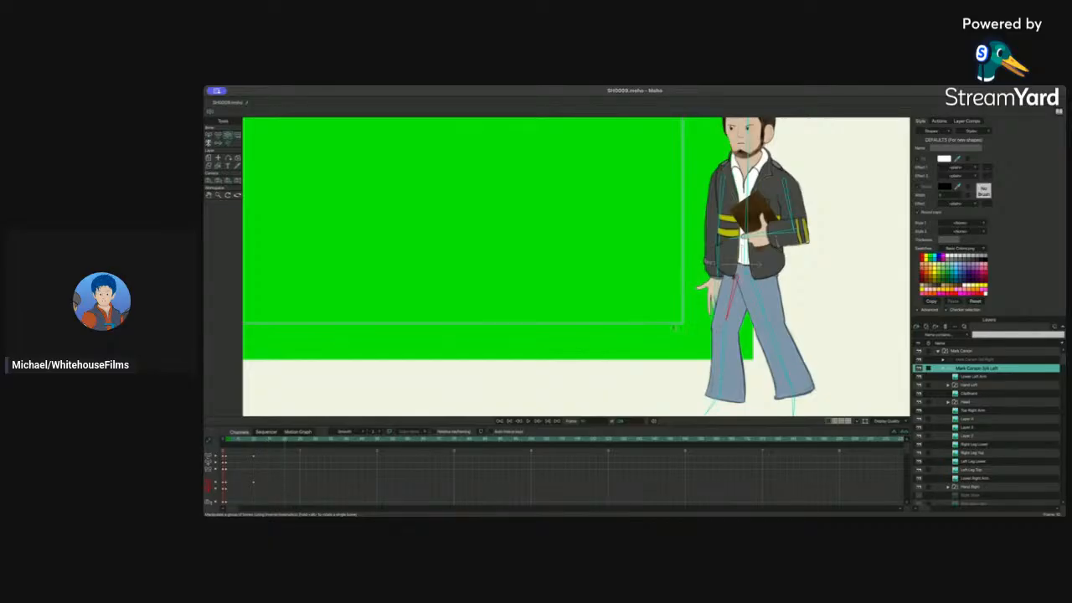
mouse_move(734, 298)
mouse_down()
mouse_move(752, 301)
mouse_move(742, 305)
mouse_up()
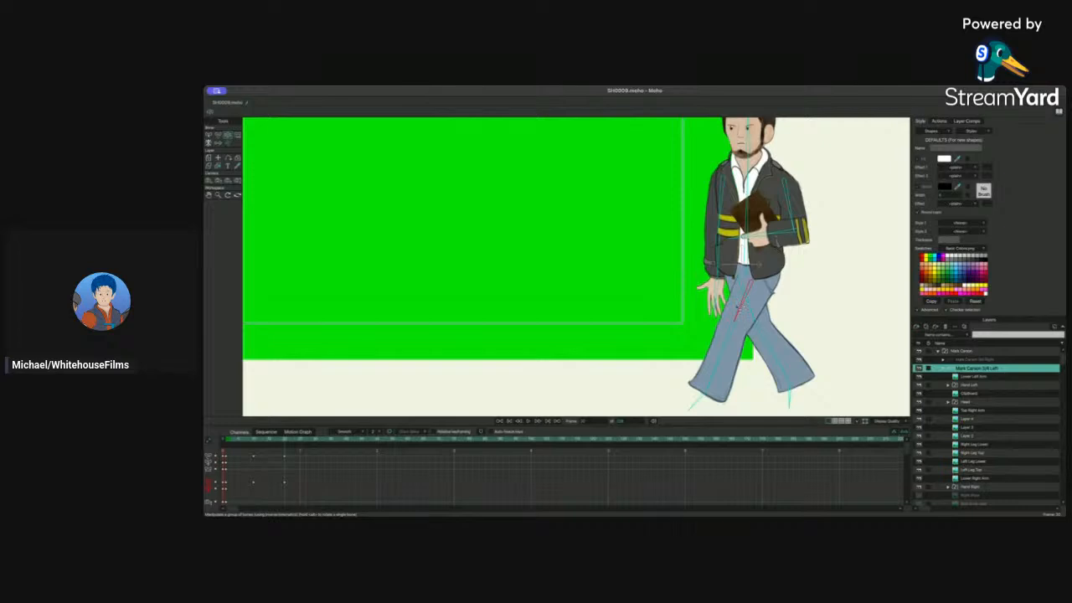
mouse_move(237, 440)
mouse_down()
mouse_move(298, 442)
mouse_move(224, 448)
mouse_up()
key(space)
Step: Shift the selected leg keyframes later in the timeline and replay the animation
drag(276, 449, 293, 489)
drag(251, 449, 300, 485)
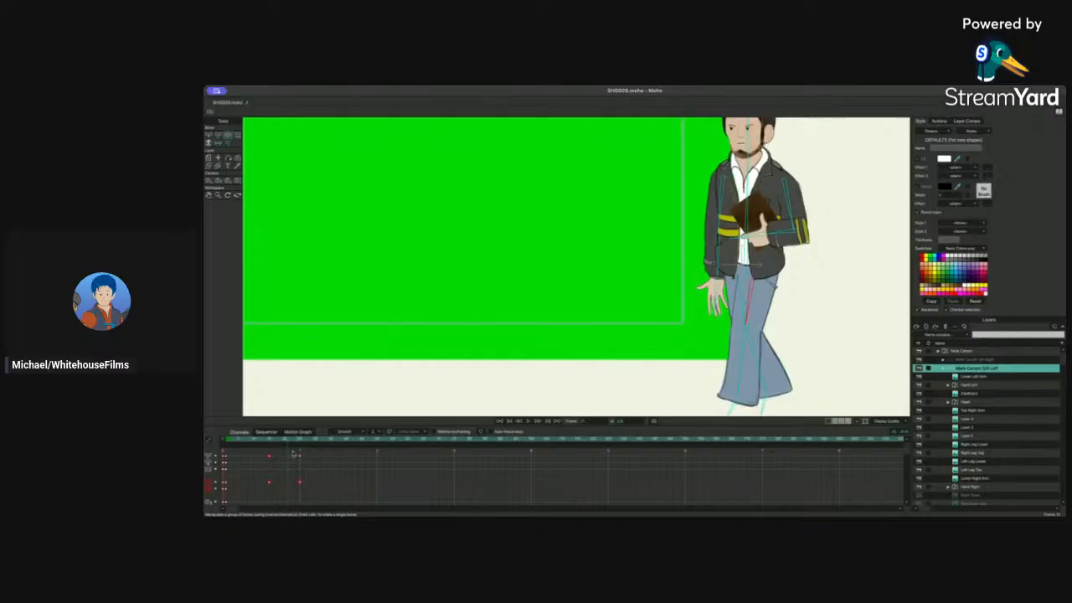
drag(293, 448, 311, 503)
drag(301, 456, 315, 458)
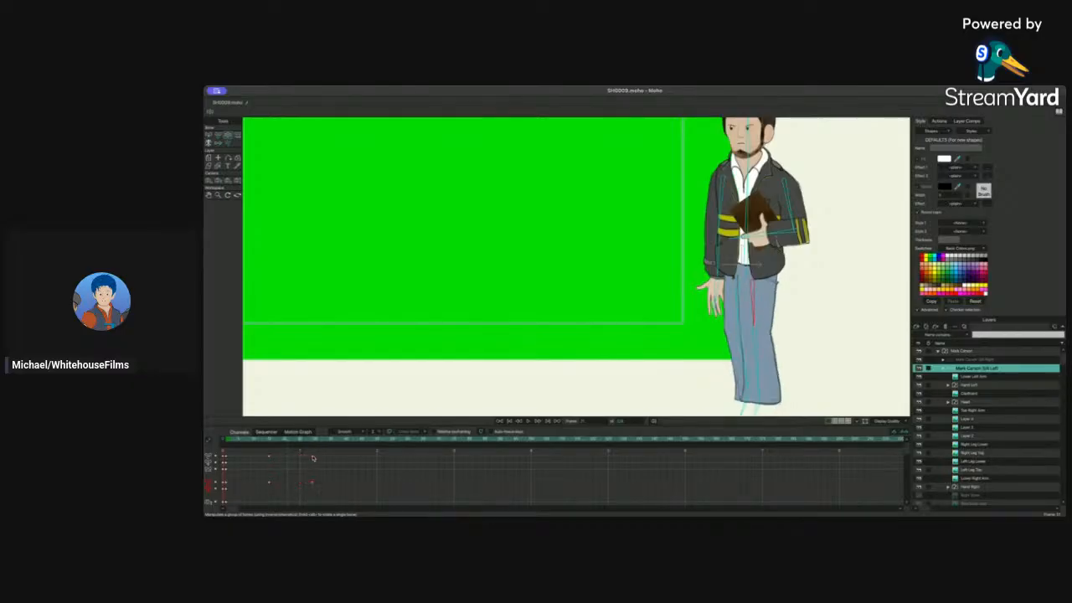
click(252, 438)
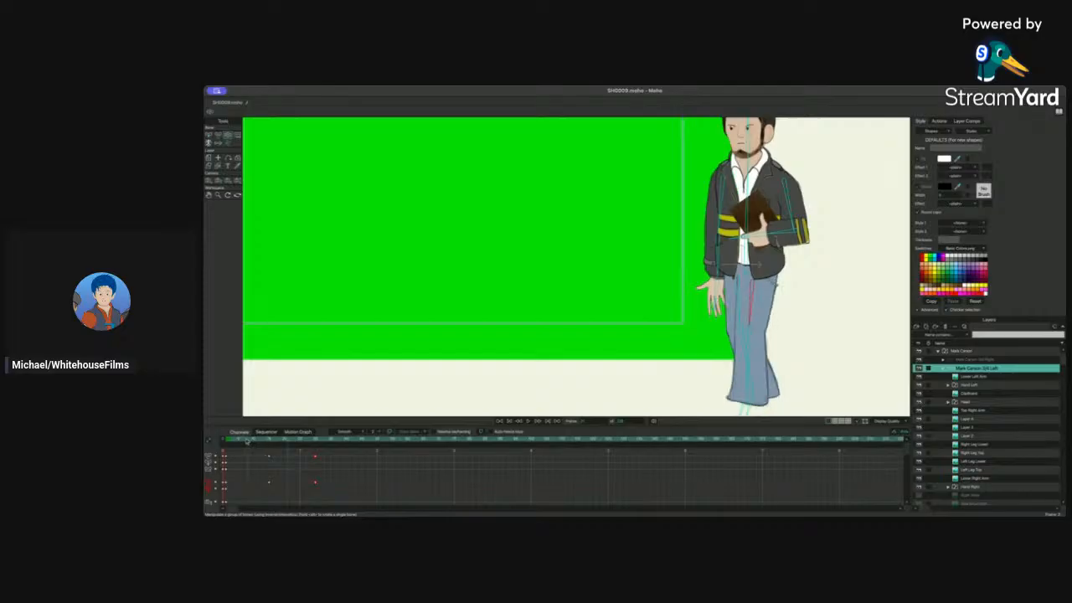
key(space)
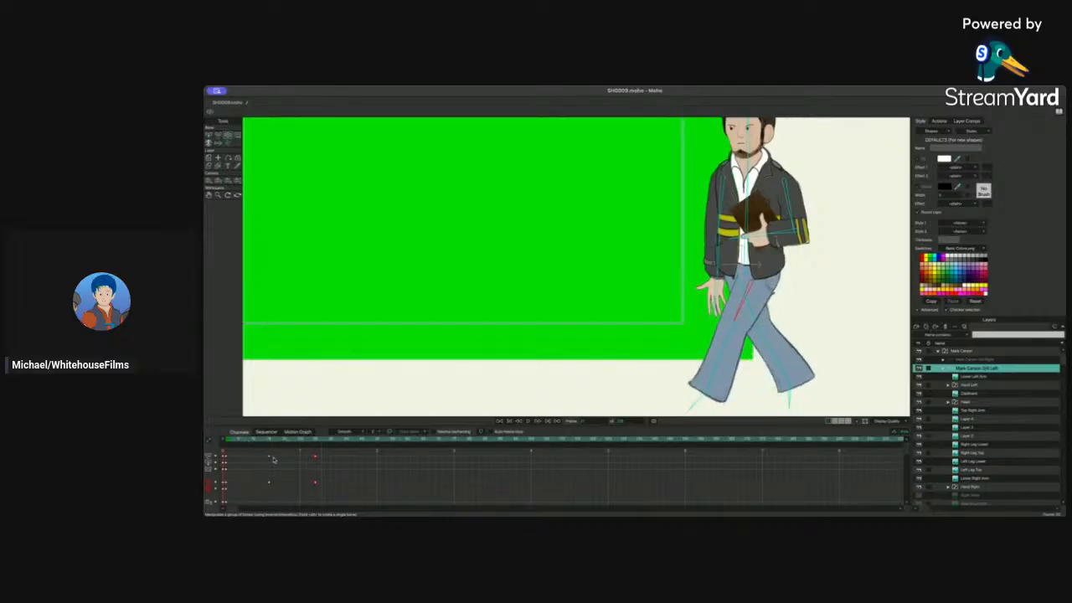
Step: Move the selected leg keyframes further along the timeline and play back from the start
drag(267, 453, 378, 483)
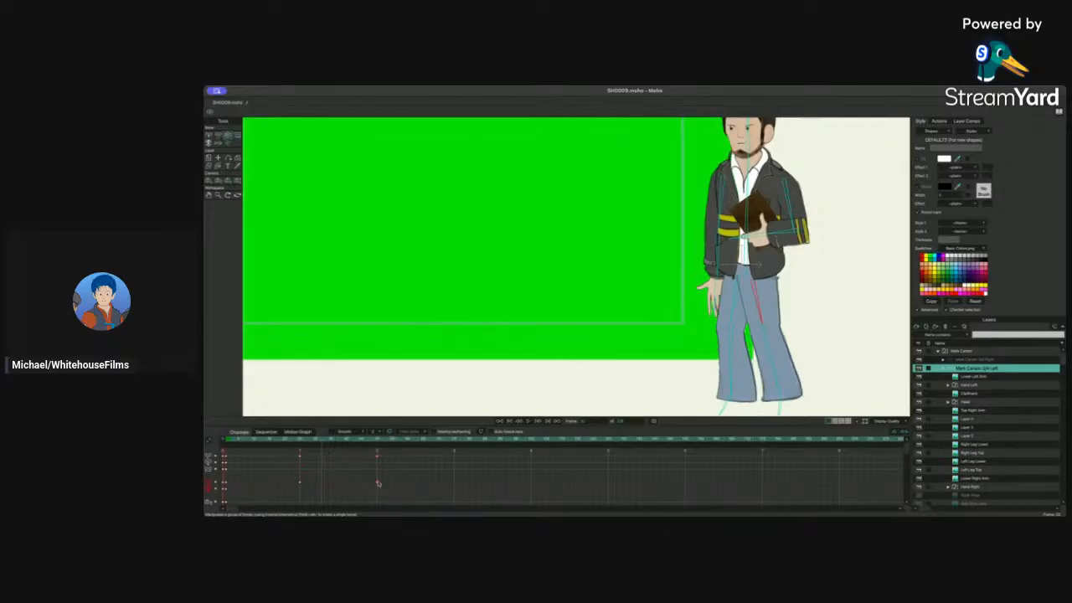
click(229, 441)
key(space)
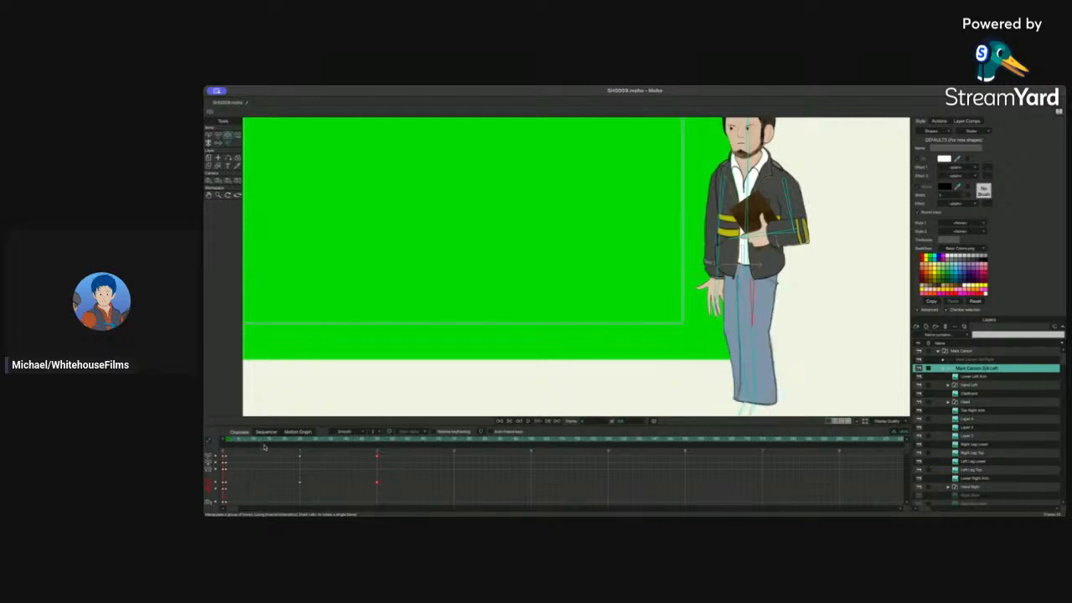
drag(278, 448, 260, 452)
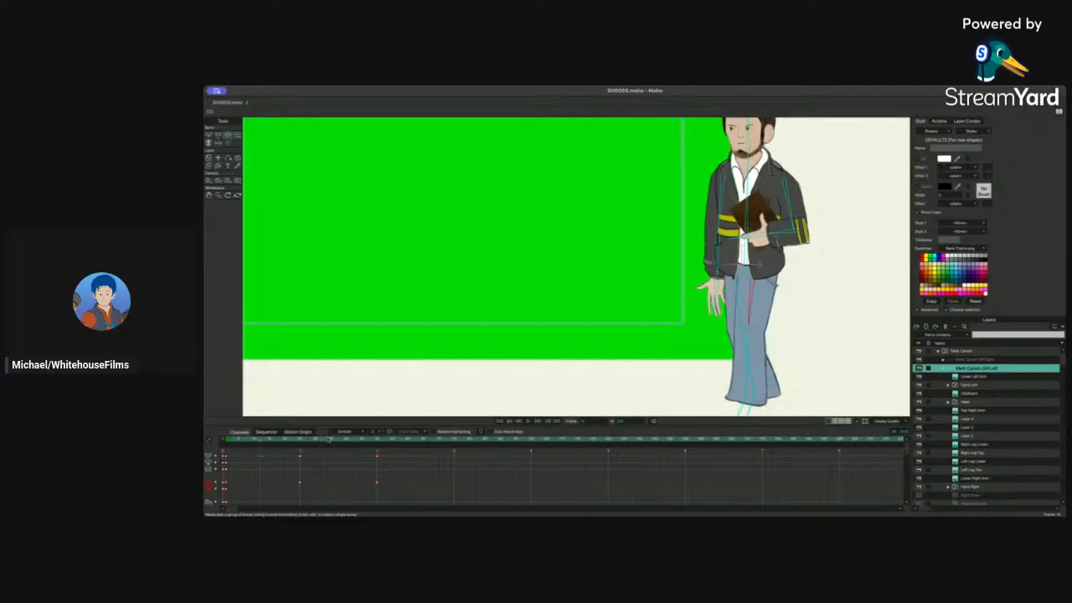
Step: Rotate the thigh and lower leg bones into stride poses and preview the walk from the start
click(219, 135)
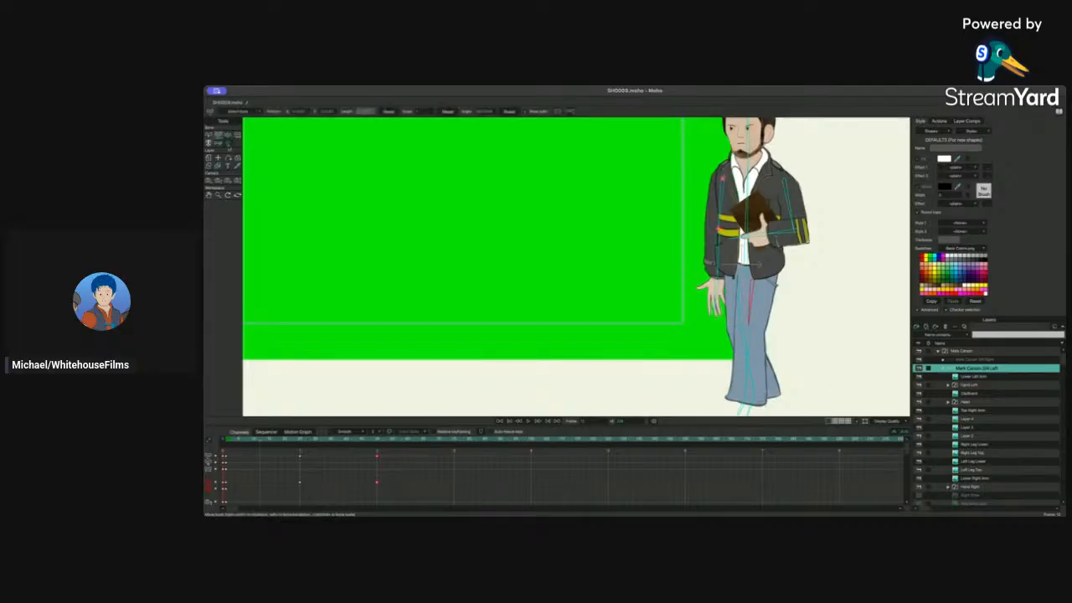
click(228, 135)
drag(745, 346, 767, 308)
click(219, 136)
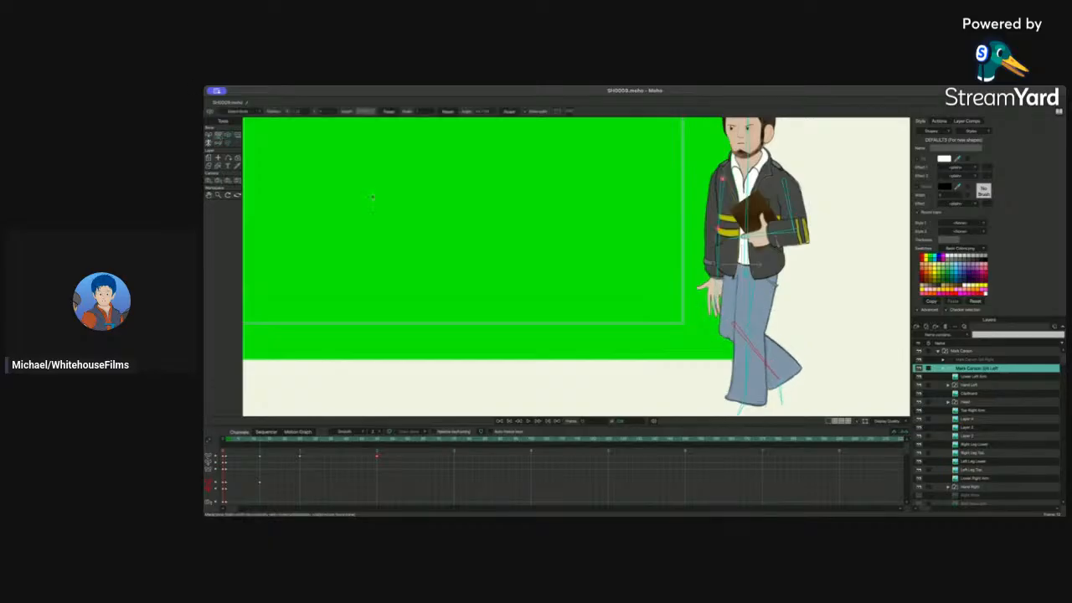
mouse_move(776, 376)
mouse_down()
mouse_move(701, 382)
mouse_move(784, 381)
mouse_up()
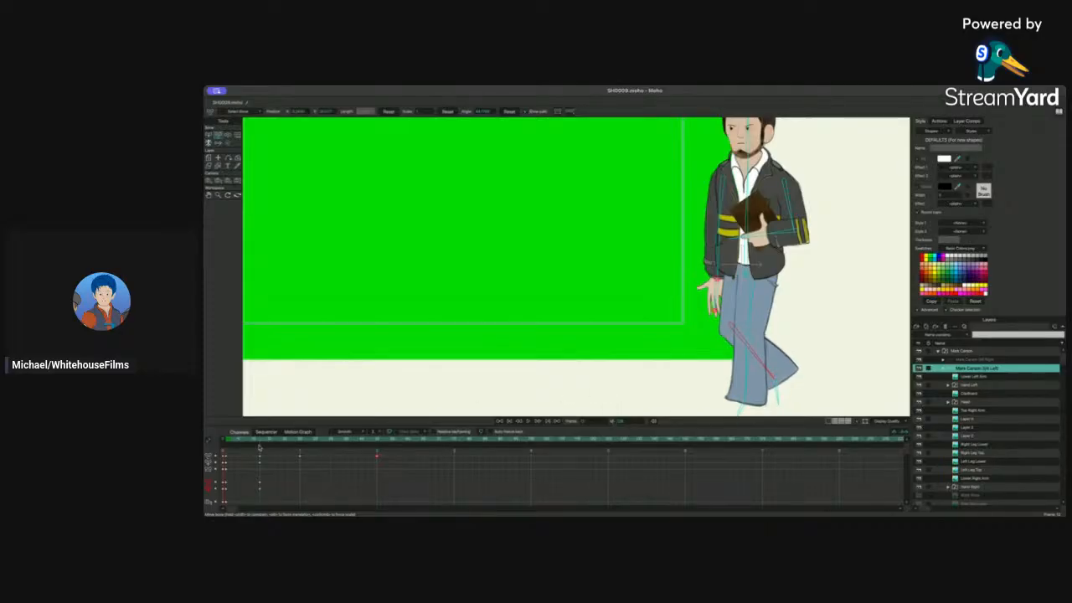
mouse_move(247, 440)
mouse_down()
mouse_move(229, 442)
mouse_move(290, 444)
mouse_move(240, 448)
mouse_up()
key(space)
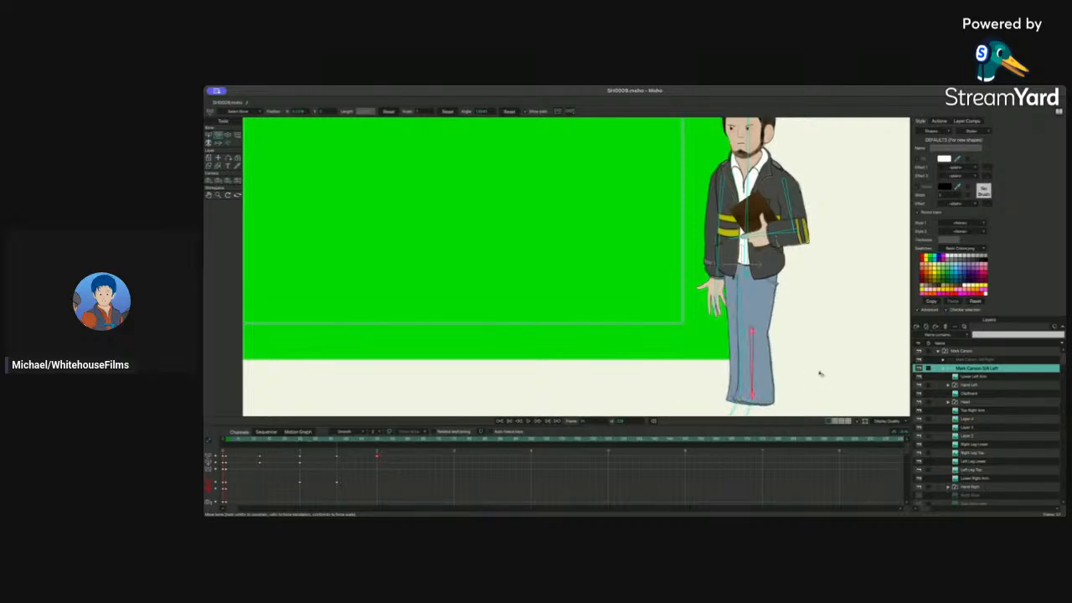
drag(755, 376, 779, 361)
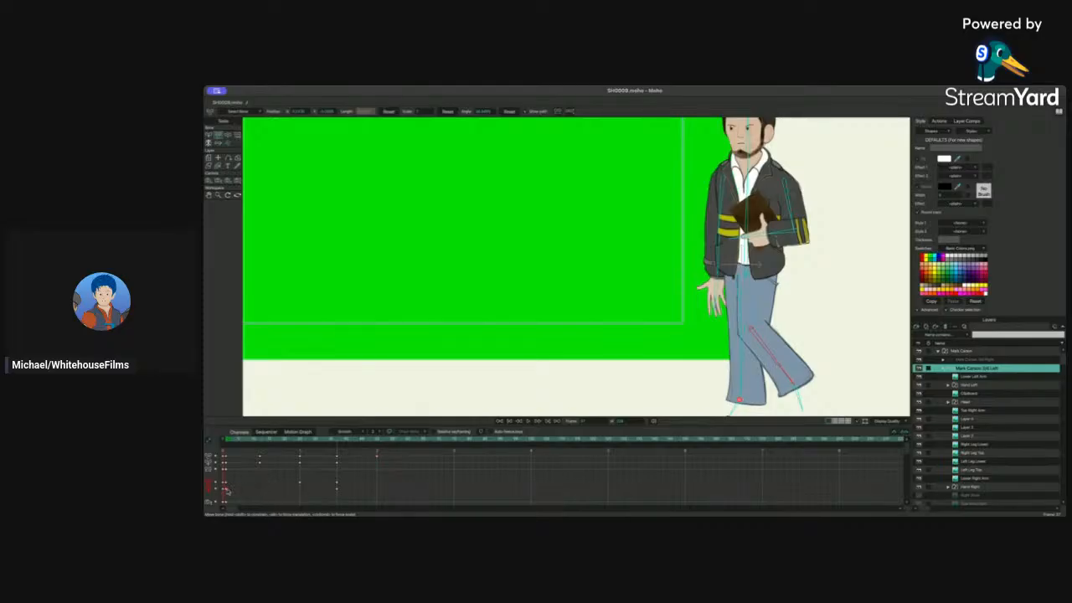
Step: Select the stride keyframes, paste a copy of them further along the timeline, and play back from the start
click(301, 442)
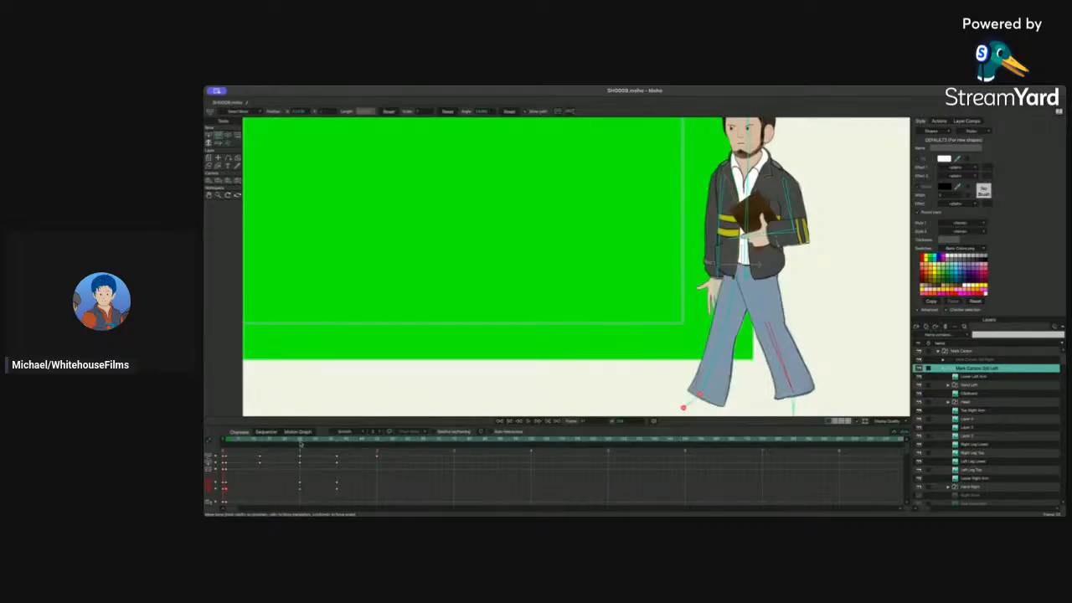
drag(301, 444, 227, 497)
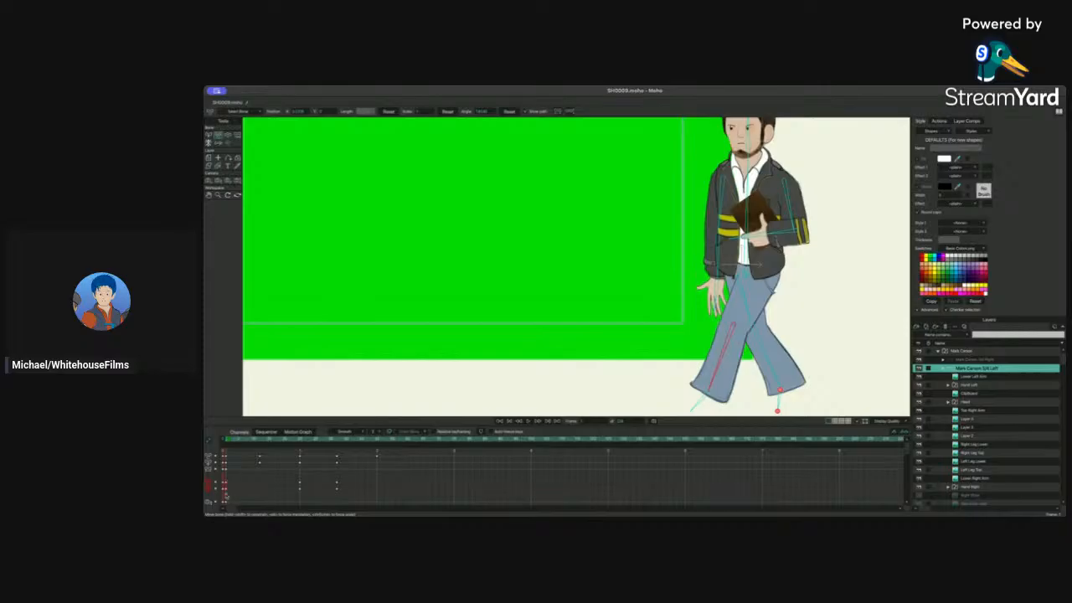
click(378, 439)
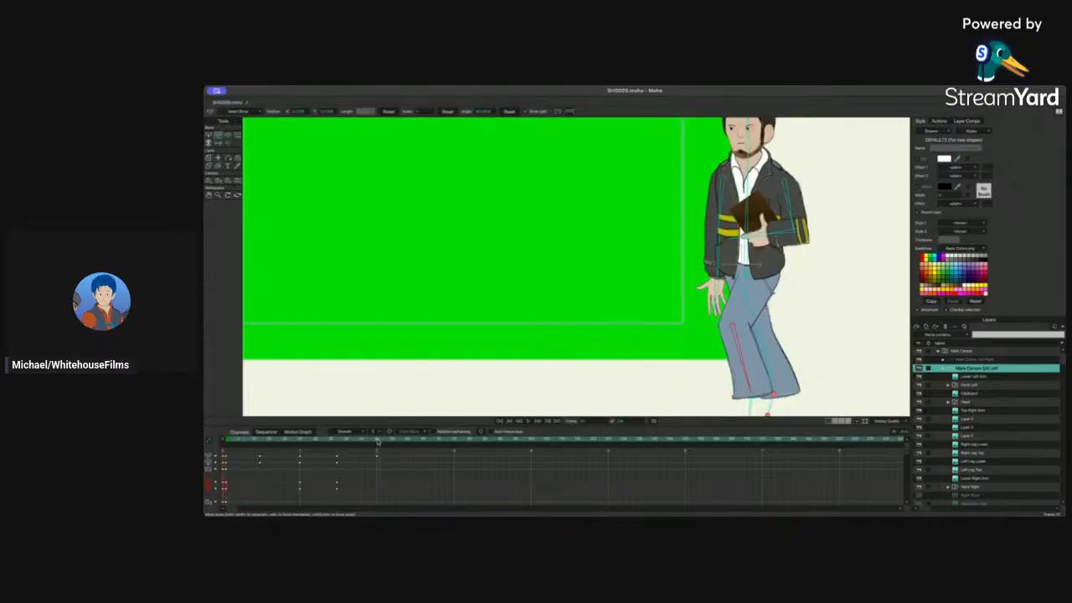
key(super+v)
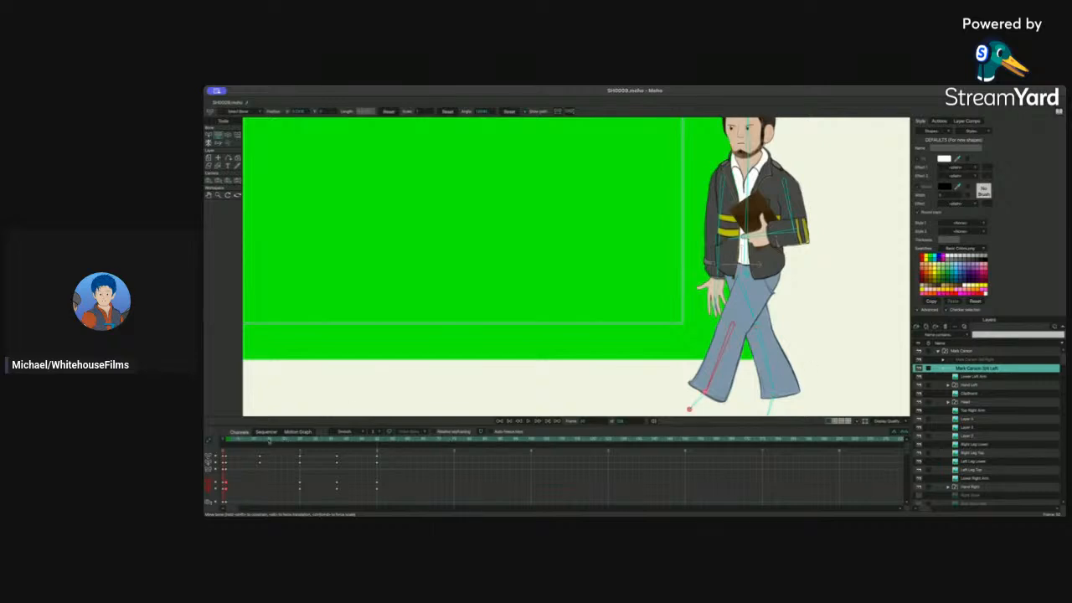
drag(259, 441, 225, 443)
key(space)
Step: Select and delete the surplus leg keyframes
drag(400, 496, 226, 483)
drag(341, 441, 426, 514)
key(Delete)
Step: Paste the walk-cycle keyframes repeatedly along the timeline, replaying from the start between pastes
drag(401, 494, 223, 453)
key(ctrl+v)
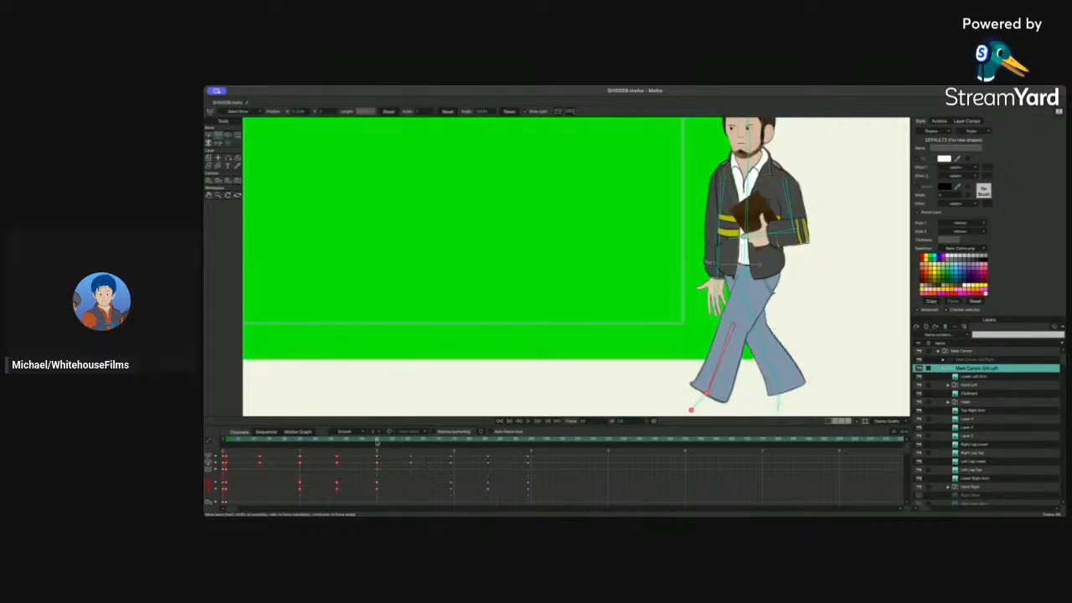
drag(356, 444, 226, 443)
key(space)
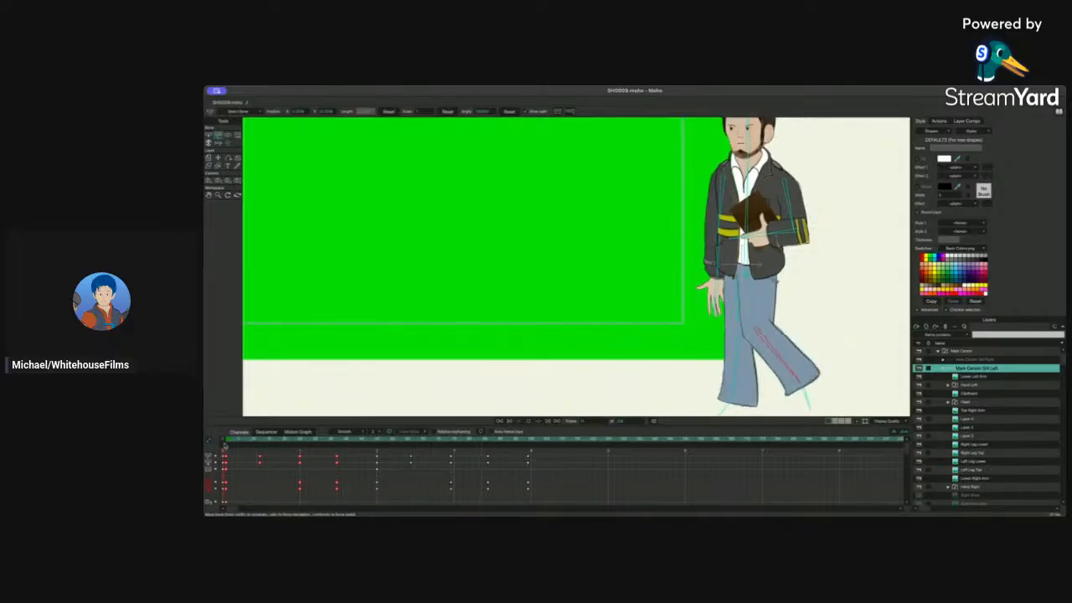
key(space)
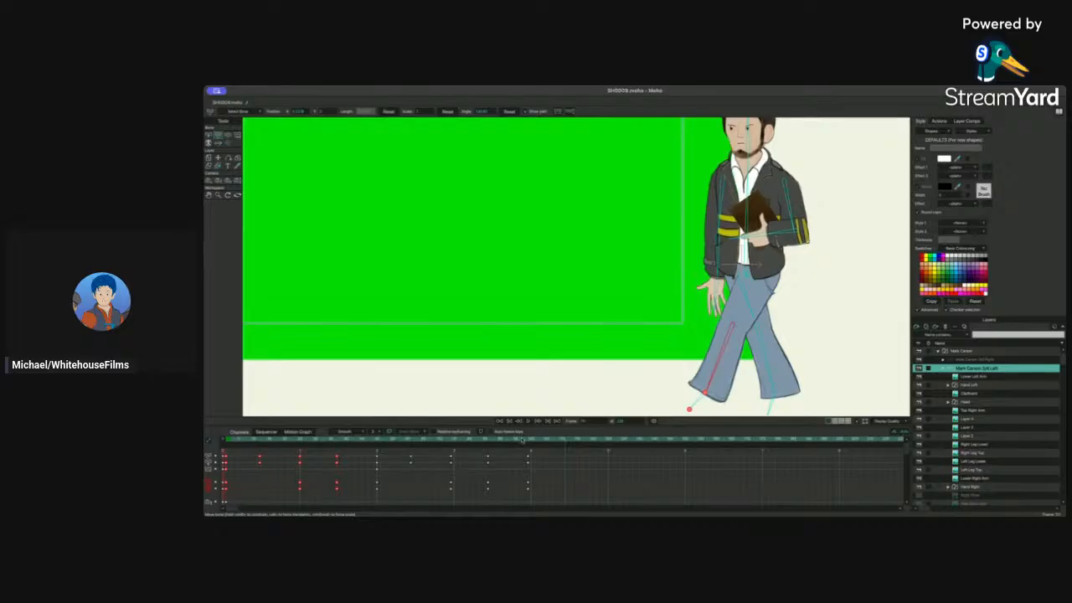
key(ctrl+v)
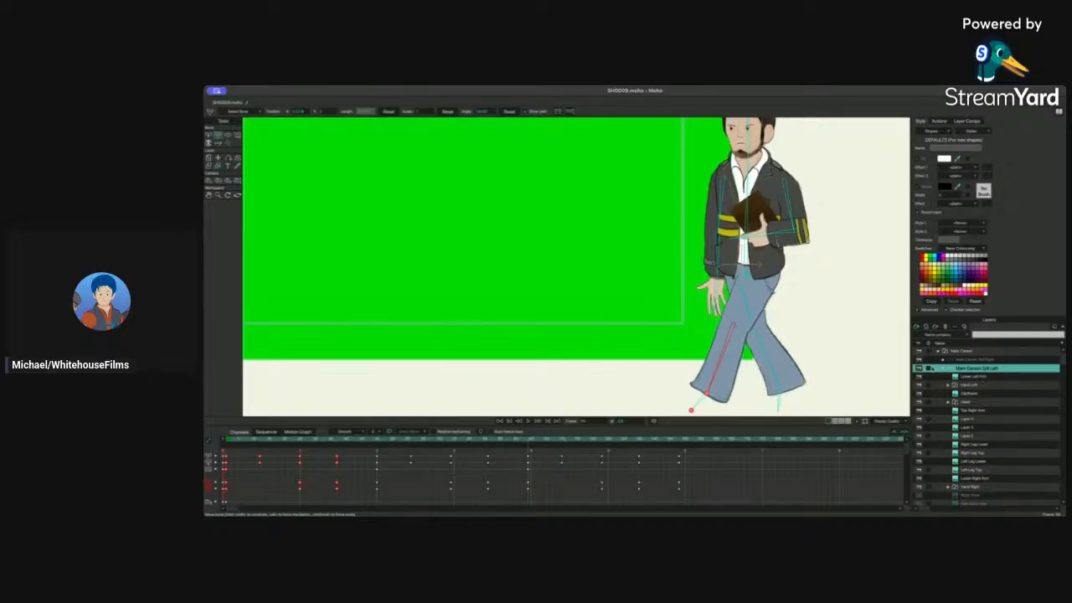
Step: Show the soundtrack waveform in the timeline to check where the walk should end, then hide it again
click(943, 369)
click(919, 385)
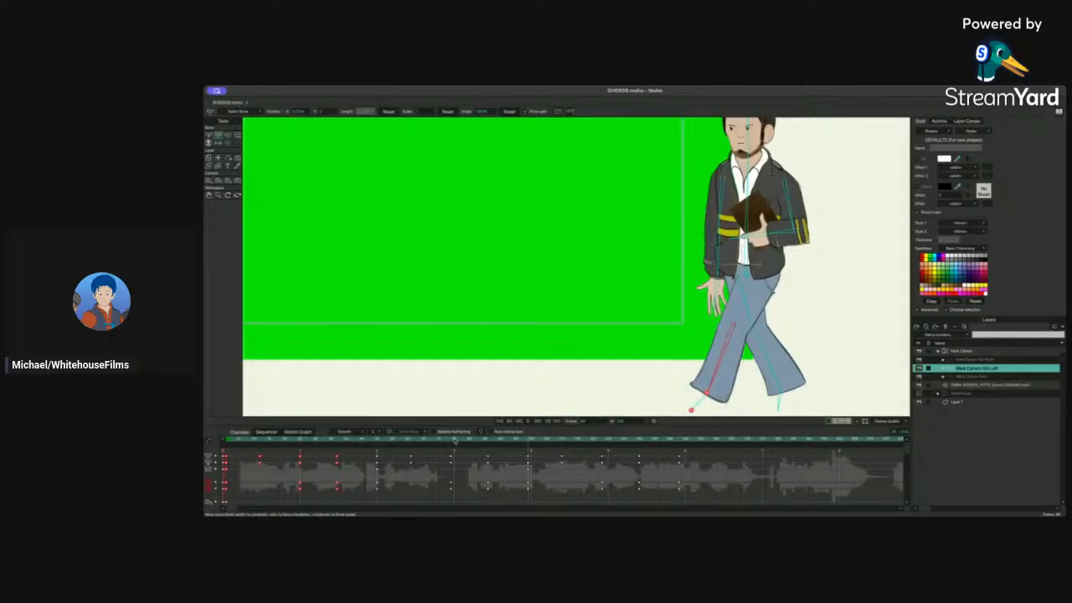
click(456, 441)
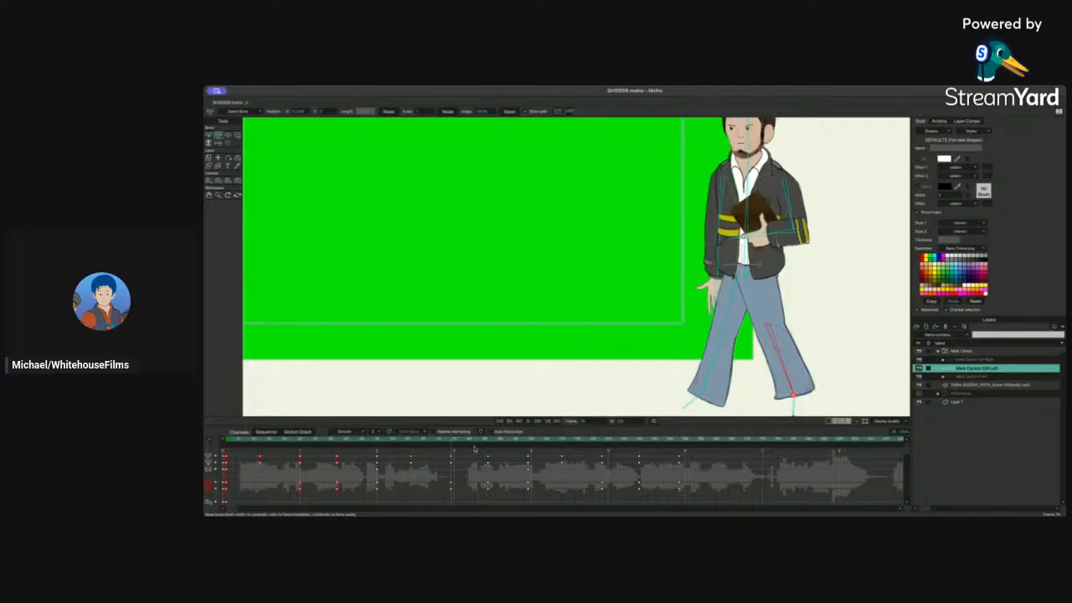
click(410, 440)
key(Right)
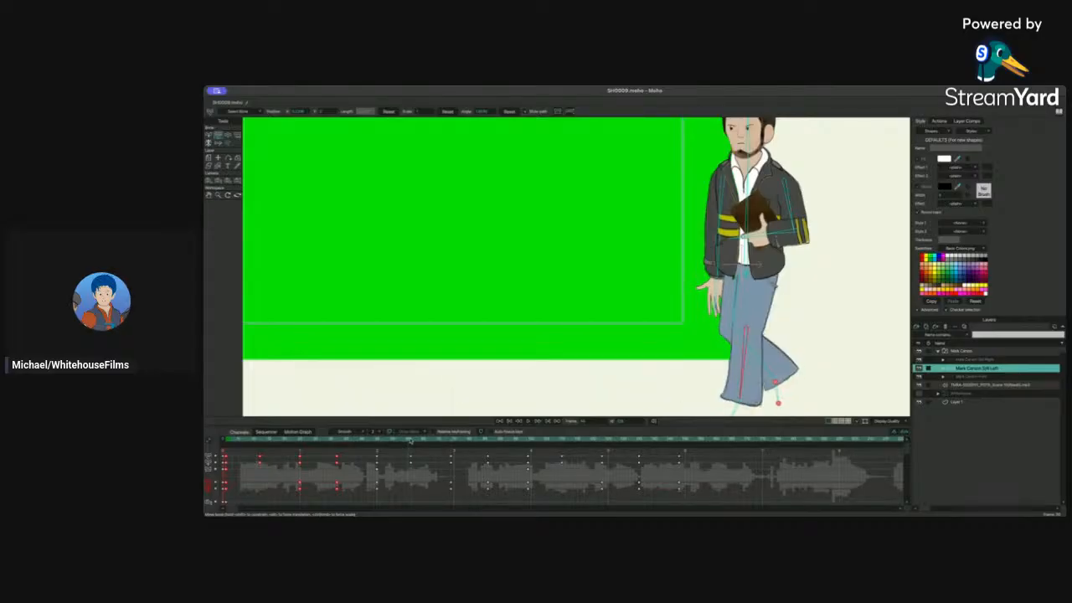
click(919, 385)
Step: Select and delete all leg keyframes beyond the walk's end point
click(412, 441)
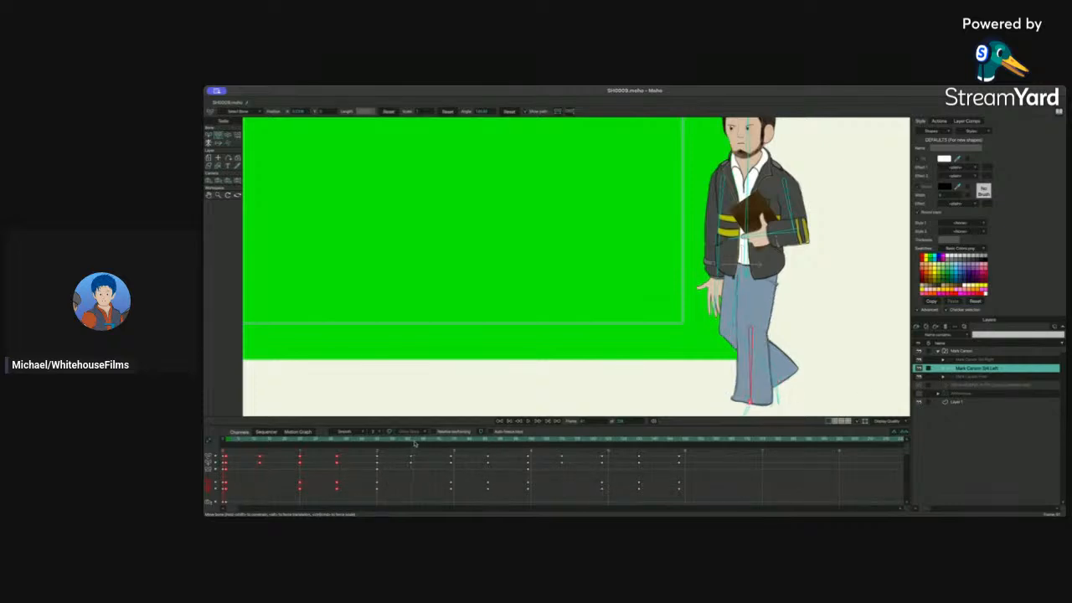
drag(414, 443, 781, 508)
key(Delete)
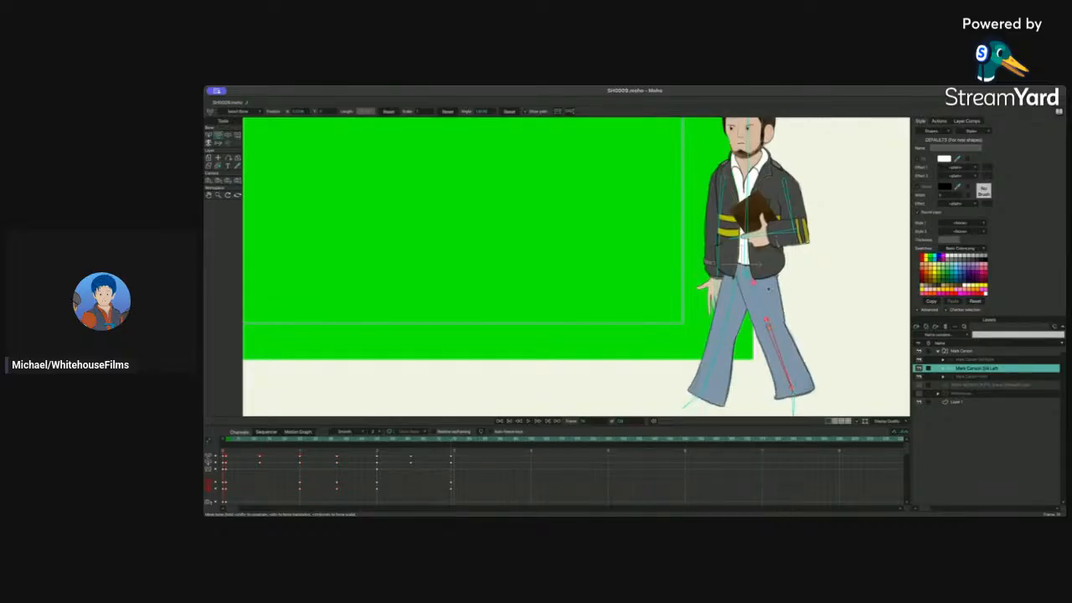
Step: Adjust the character's body bone pose and play the animation from the first frame
drag(763, 296, 739, 299)
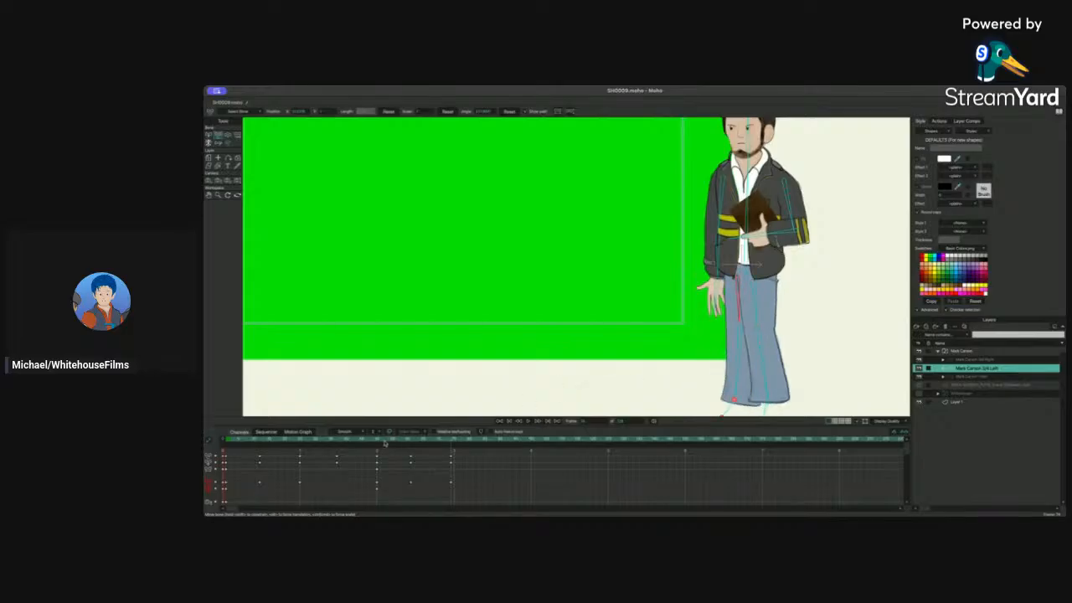
drag(386, 443, 246, 448)
key(space)
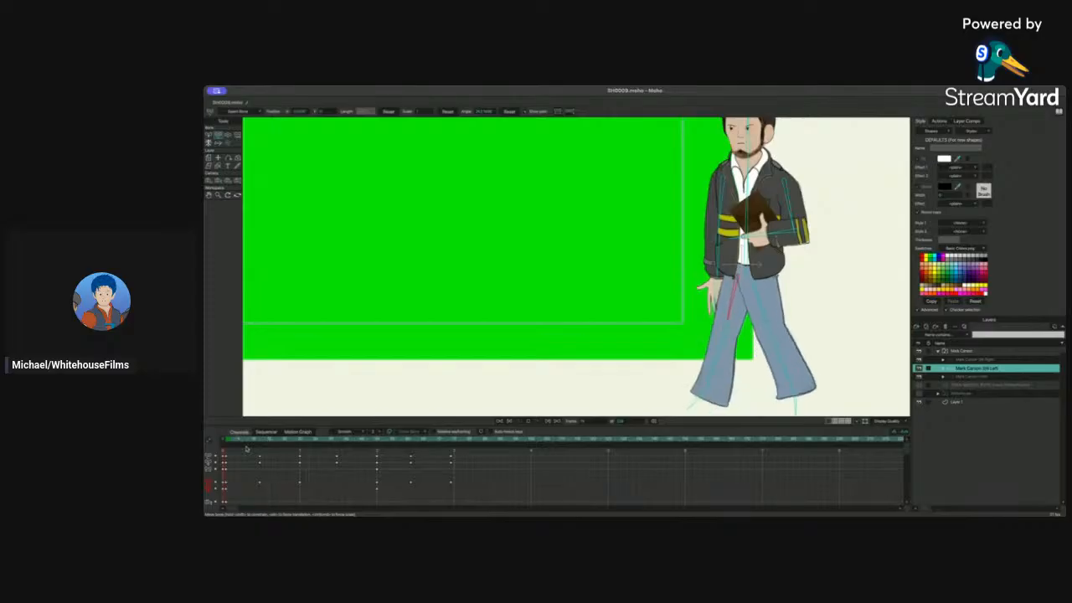
key(space)
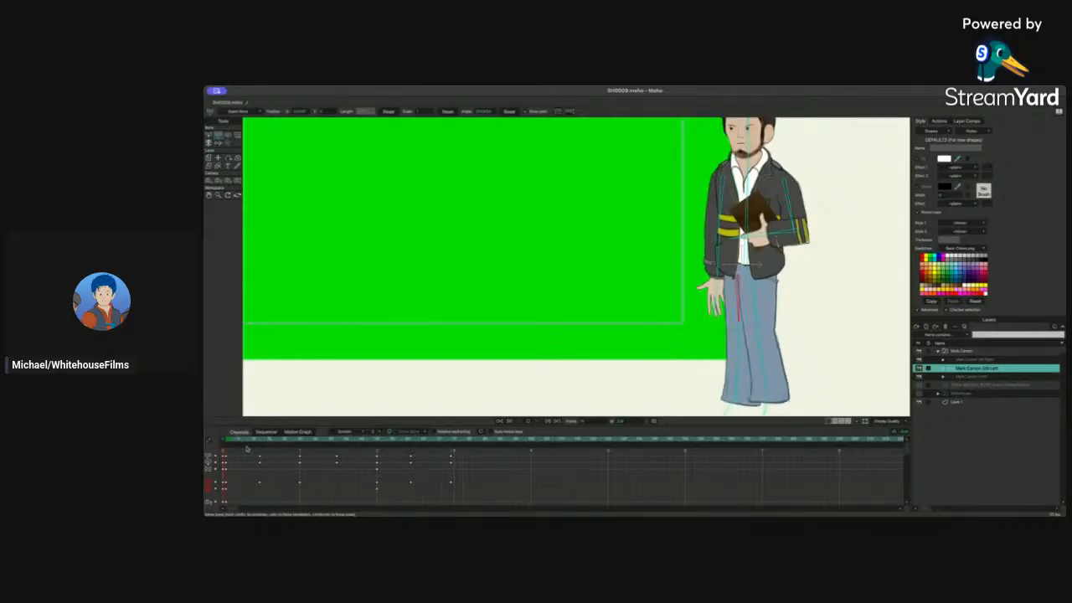
Step: Scrub through the timeline to review both characters' animation in the camera view
click(405, 442)
drag(405, 442, 260, 442)
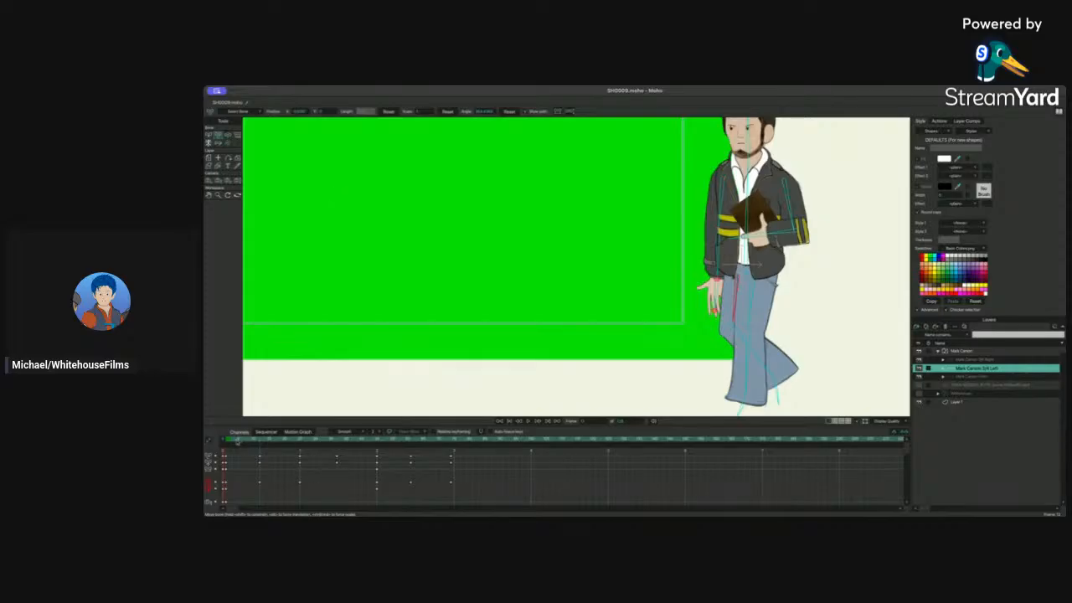
drag(238, 443, 451, 441)
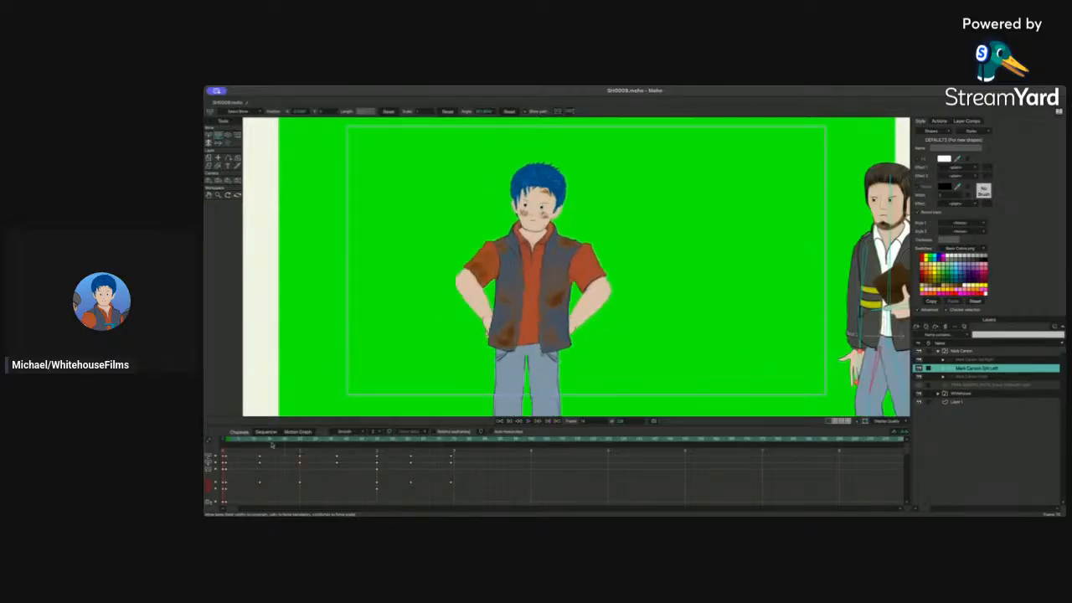
click(223, 451)
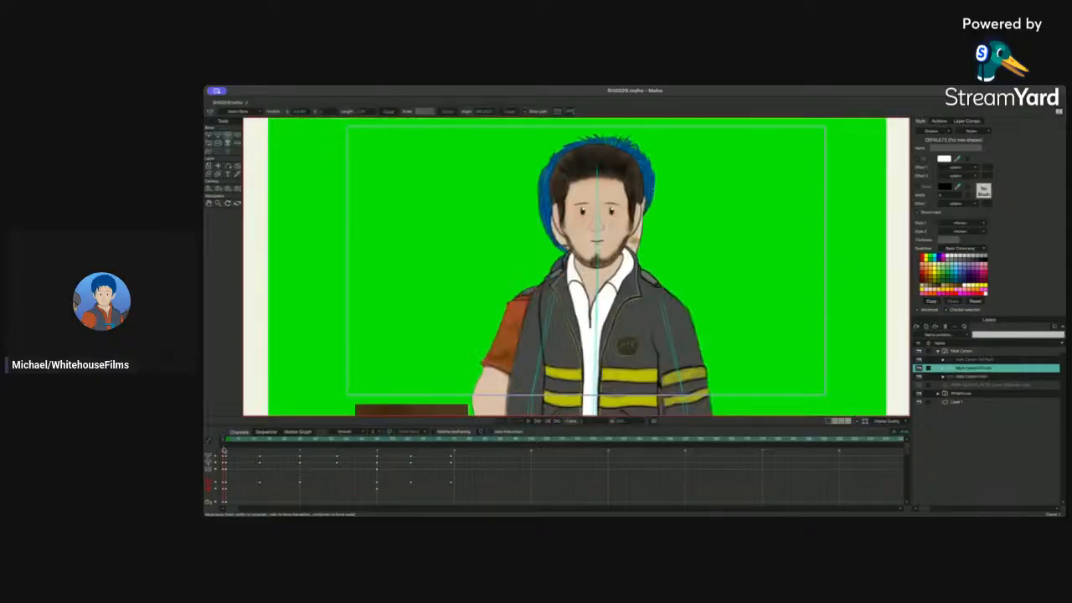
click(231, 439)
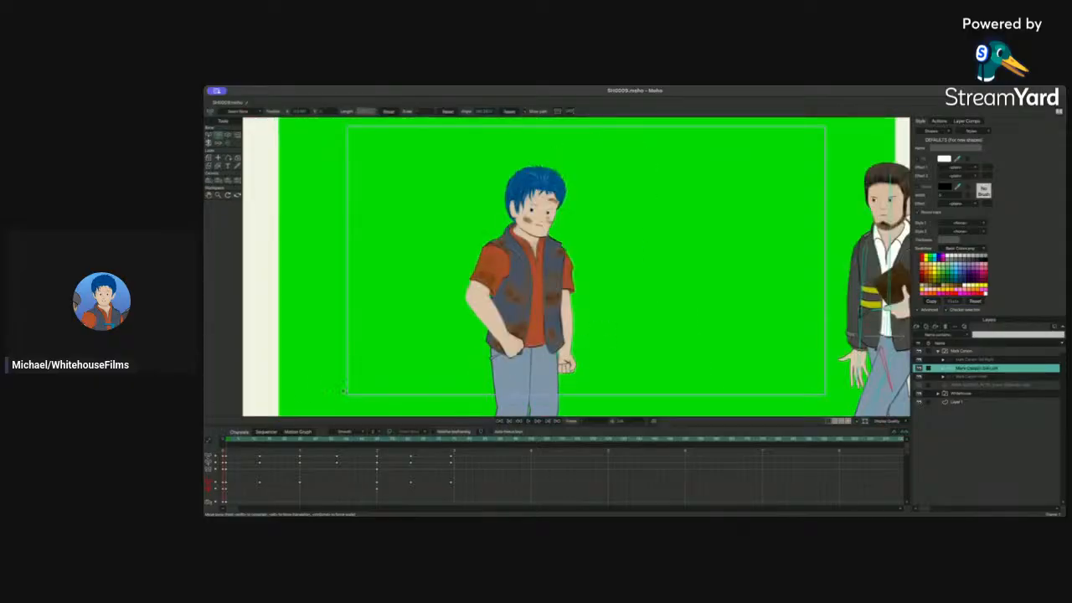
drag(352, 442, 450, 443)
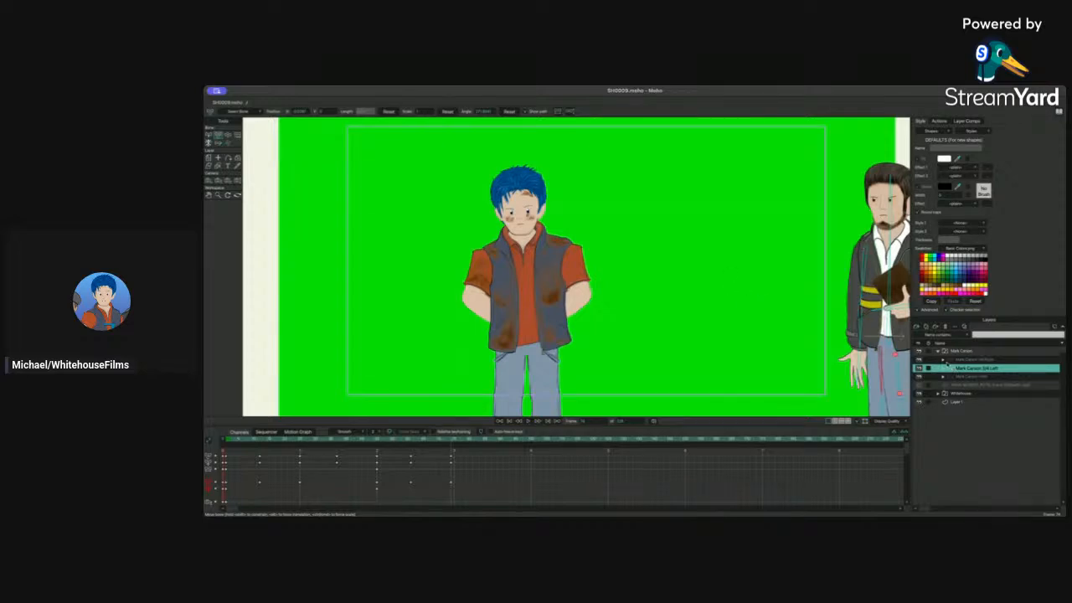
Step: Move the Mark Carson group layer leftward toward the other character and play from the start
click(956, 352)
click(209, 172)
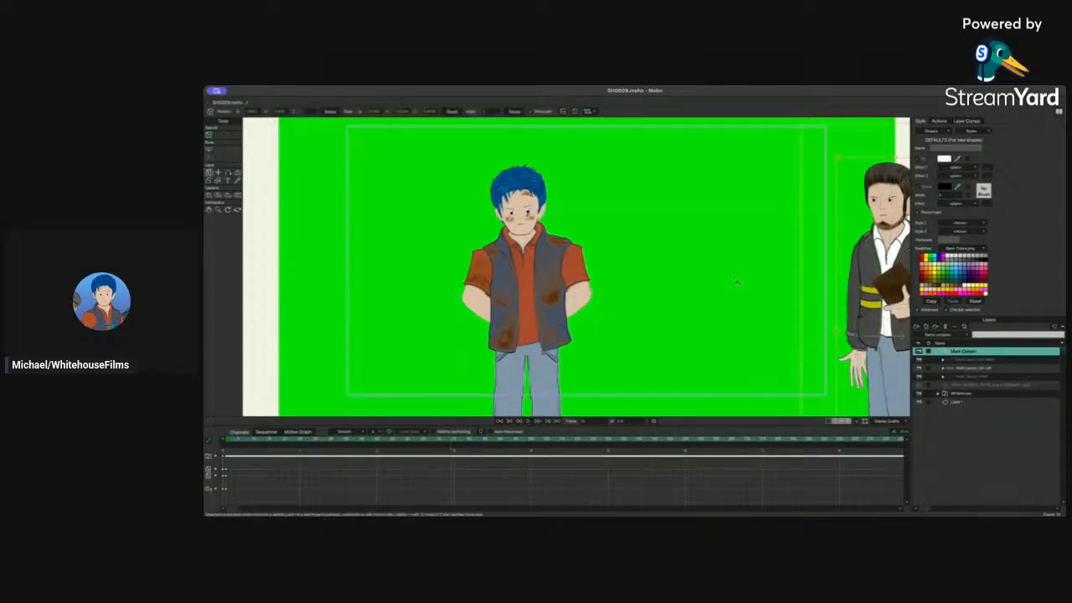
drag(881, 293, 662, 294)
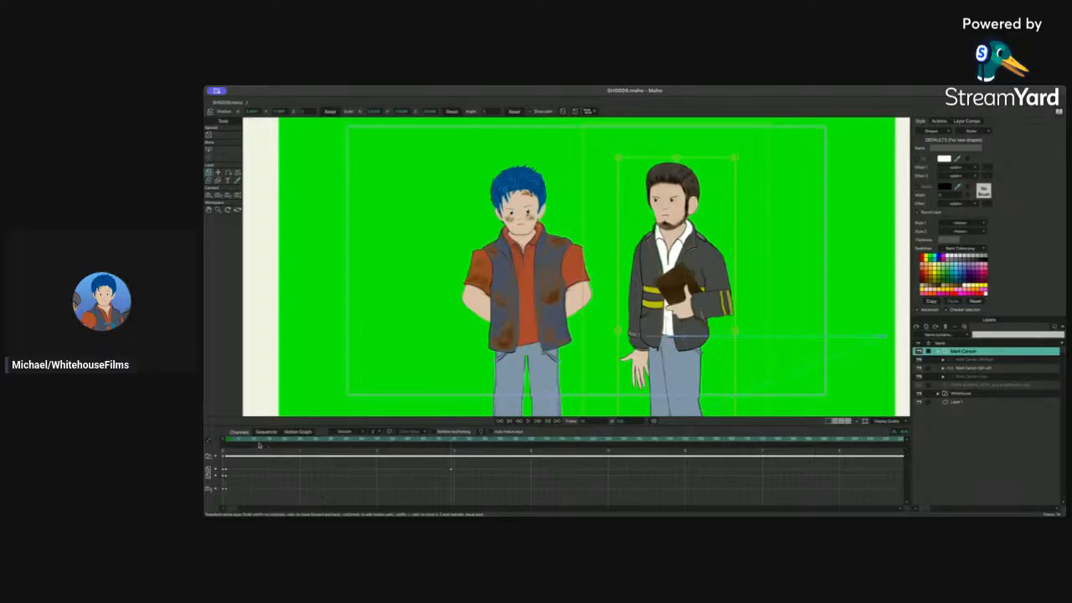
click(224, 440)
key(space)
Step: Shift the layer's movement keyframe slightly earlier and replay the animation
drag(452, 471, 411, 471)
click(227, 440)
key(space)
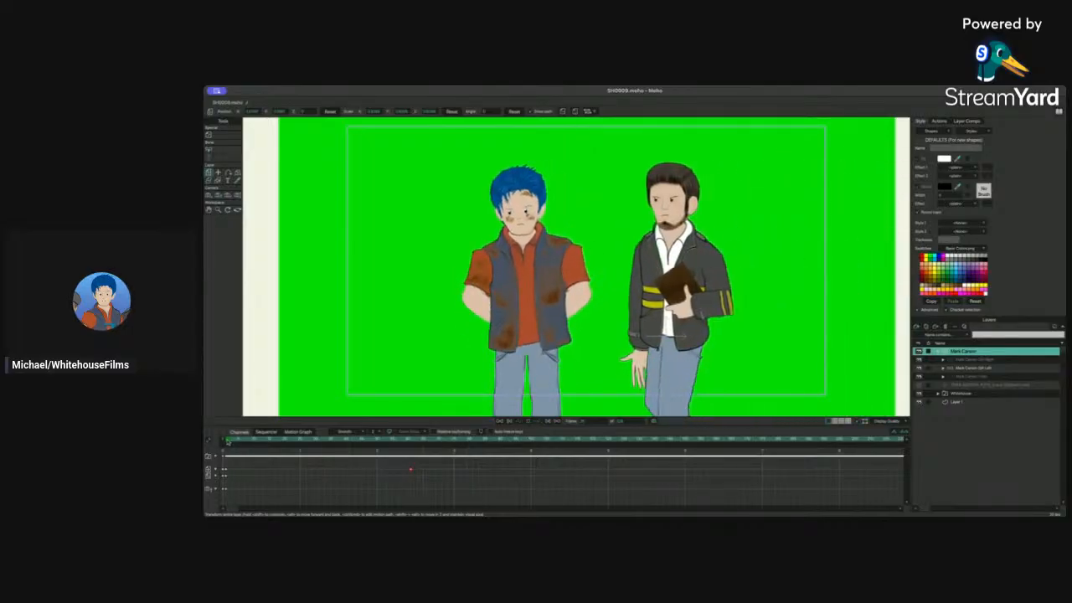
key(space)
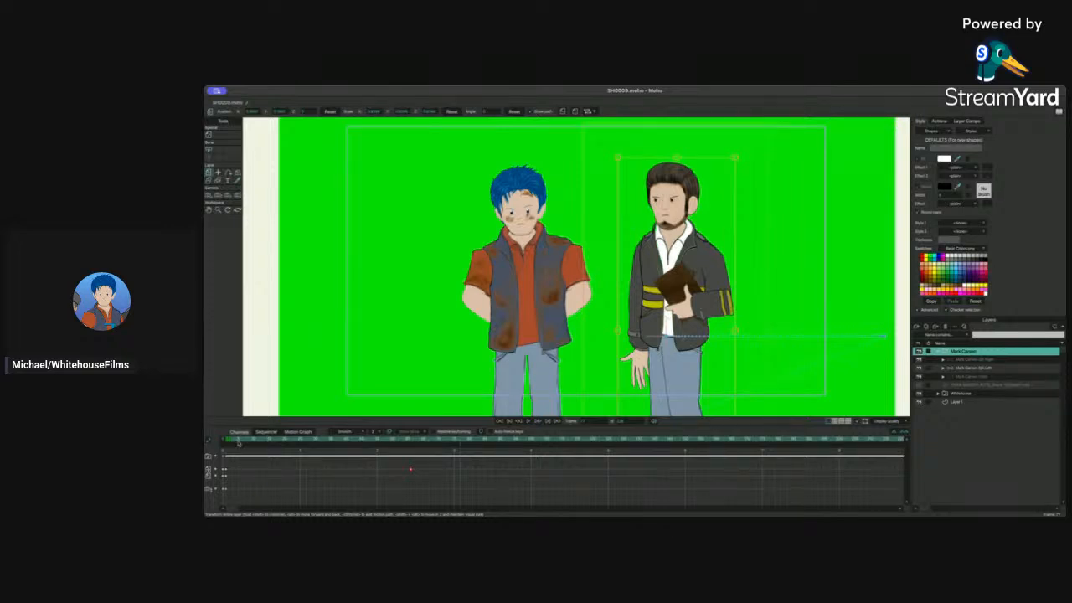
Step: Nudge the Mark Carson layer slightly upward at two early frames to add a bounce to his walk
click(230, 441)
drag(228, 444, 262, 443)
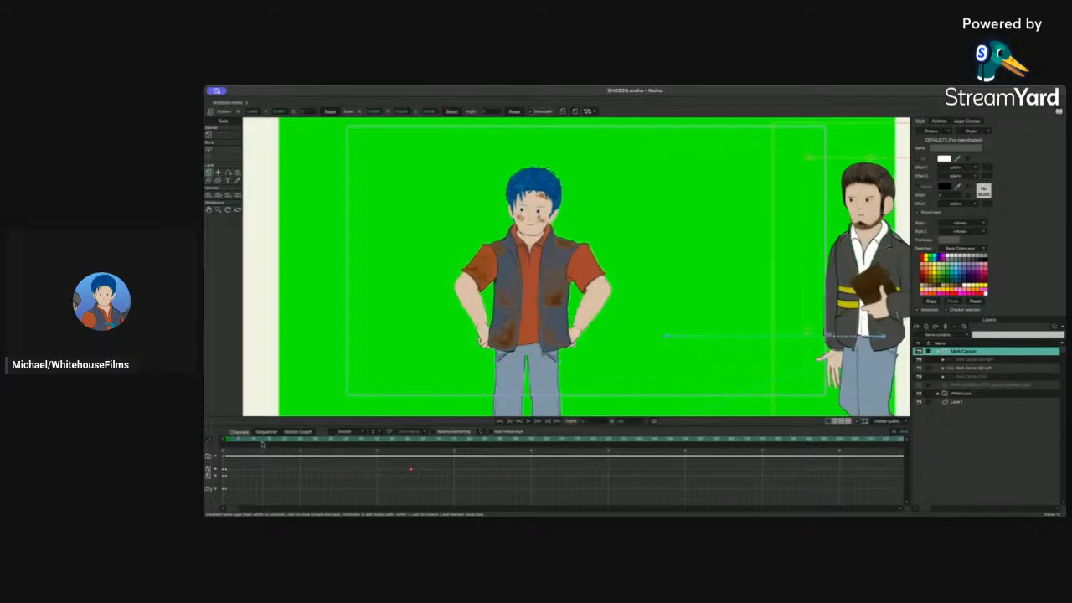
drag(867, 276, 866, 268)
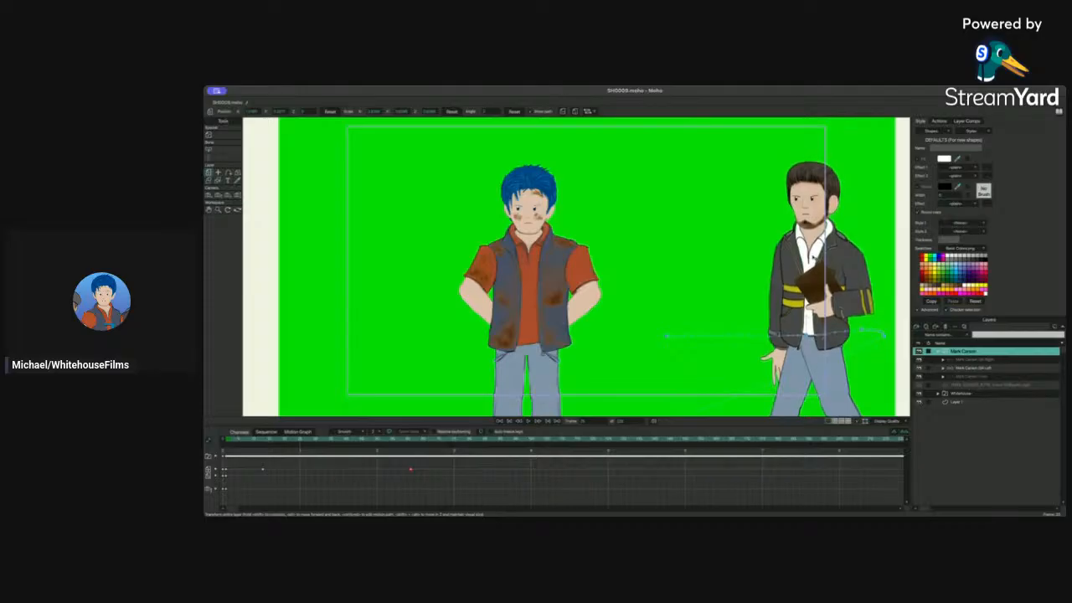
click(813, 259)
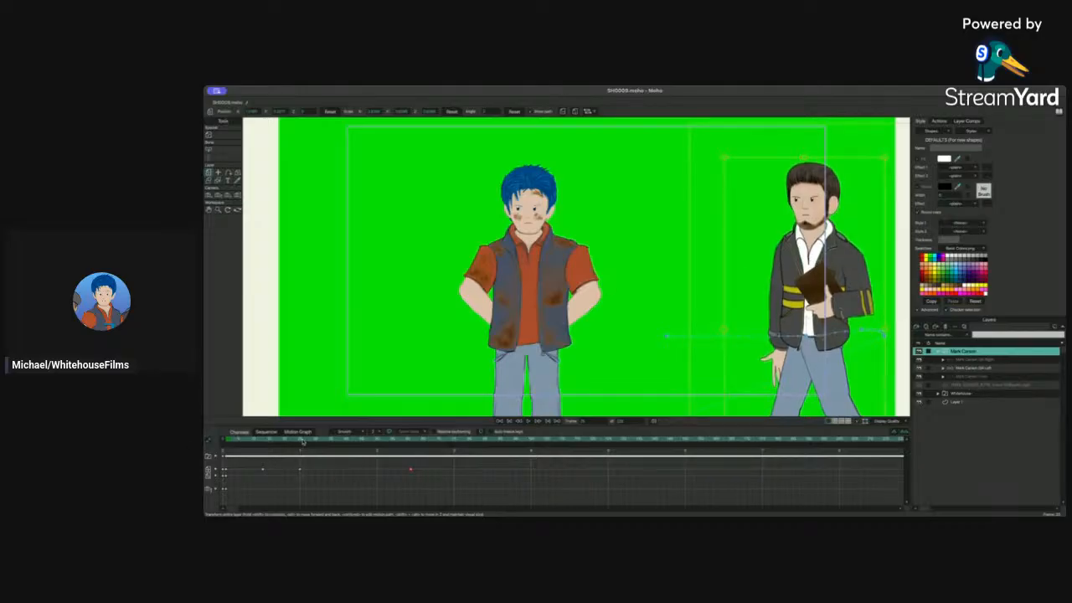
drag(302, 441, 337, 441)
drag(772, 311, 771, 303)
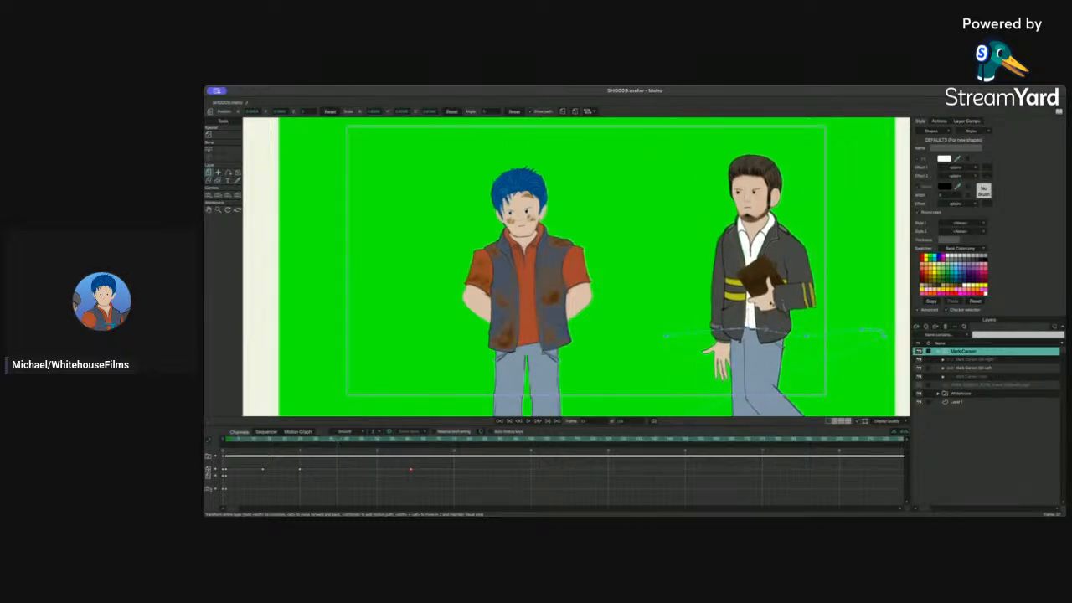
scroll(771, 304, down, 5)
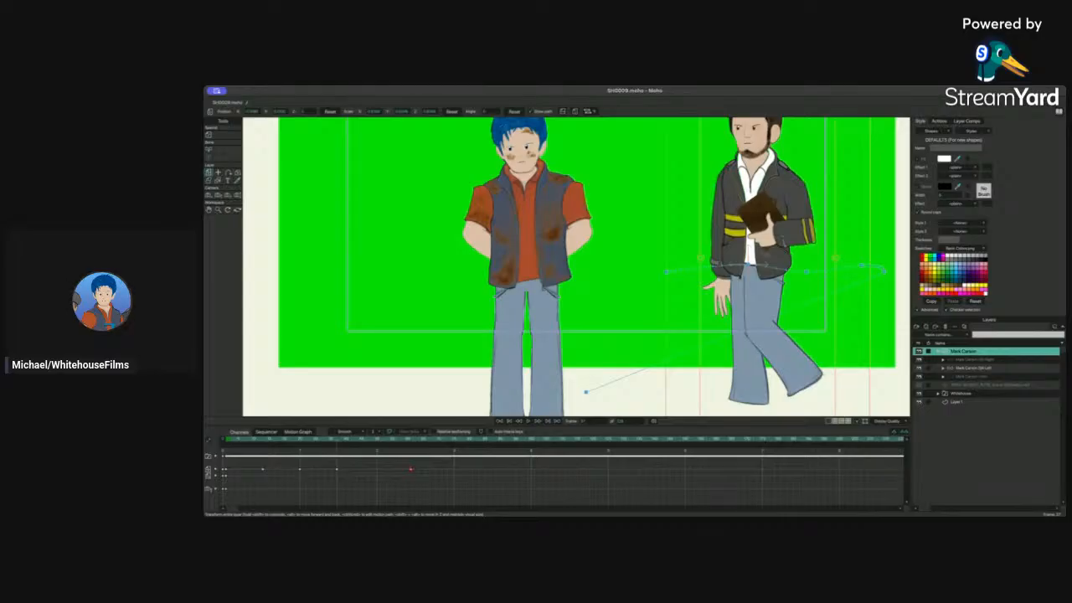
Step: Move the Mark Carson layer slightly downward at a later frame to continue the walk bounce
scroll(745, 259, up, 4)
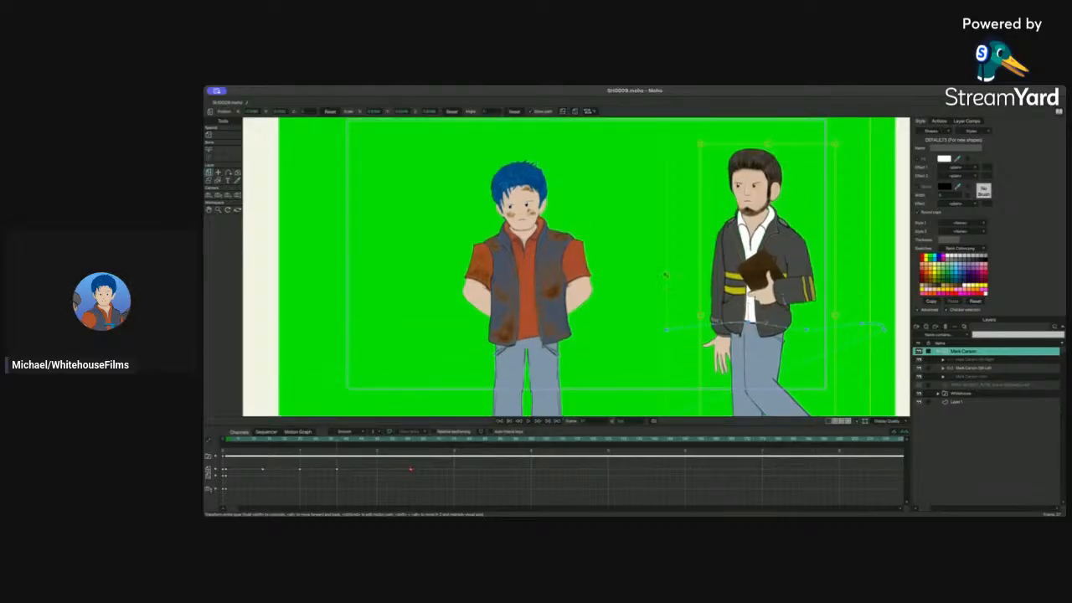
drag(248, 442, 341, 448)
click(378, 442)
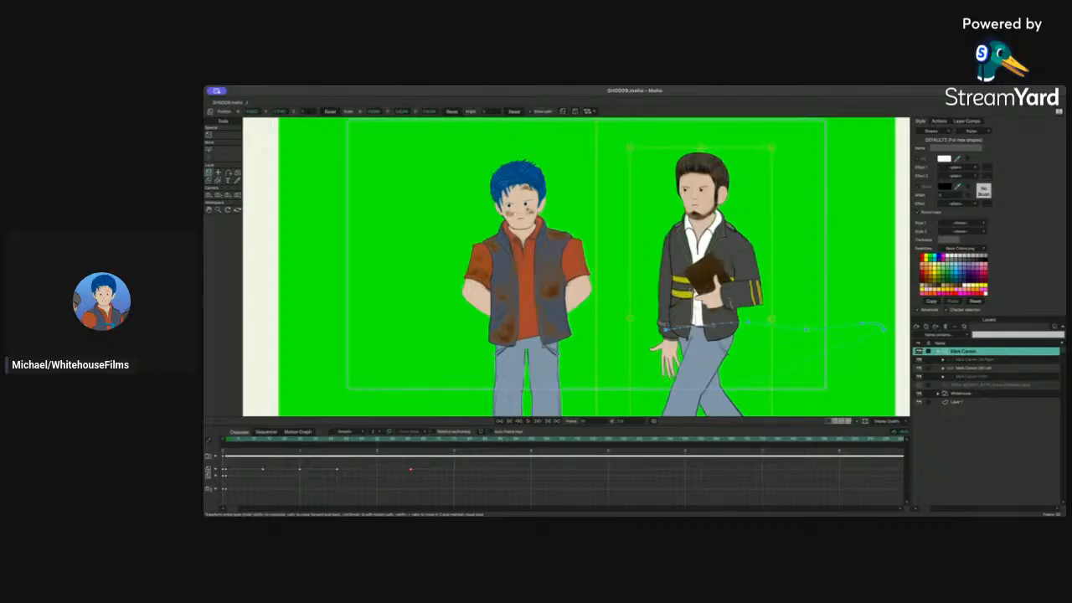
drag(701, 259, 691, 296)
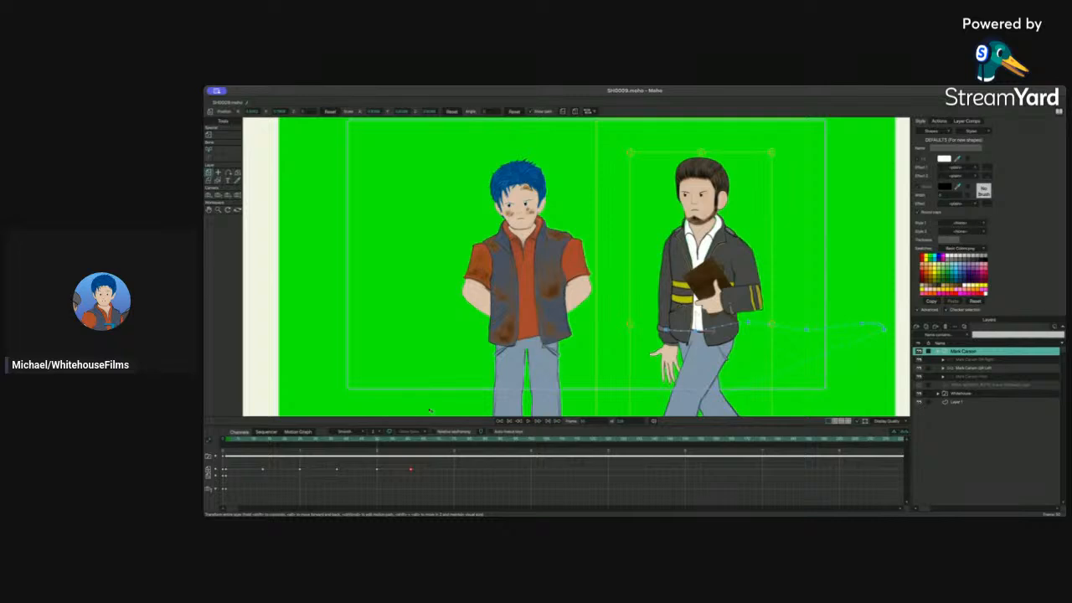
Step: Raise the Mark Carson layer slightly at a further frame for the next bounce of the walk
drag(376, 440, 439, 443)
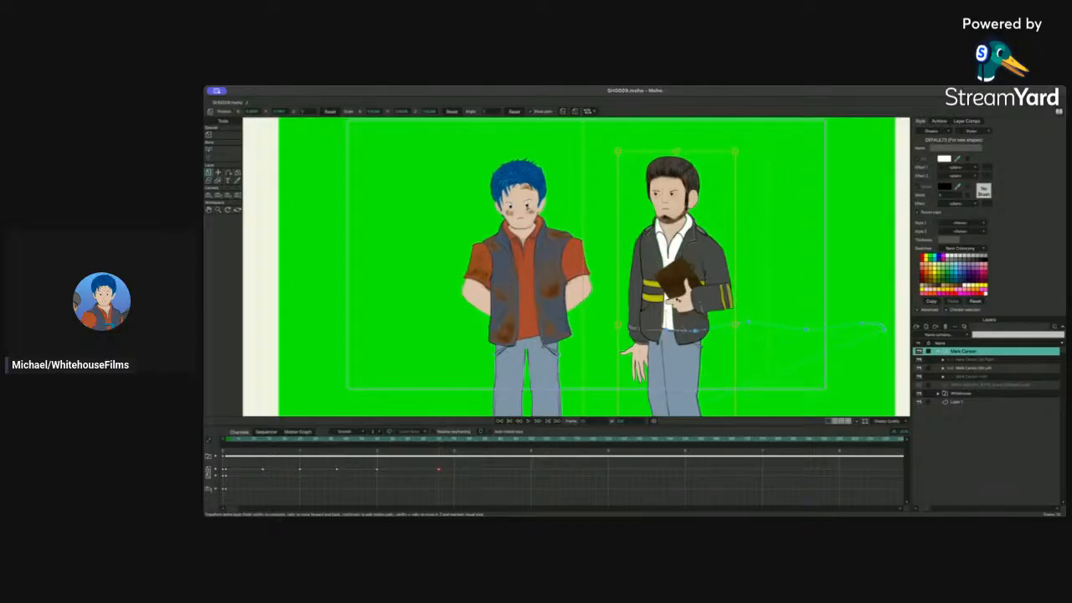
drag(432, 443, 423, 443)
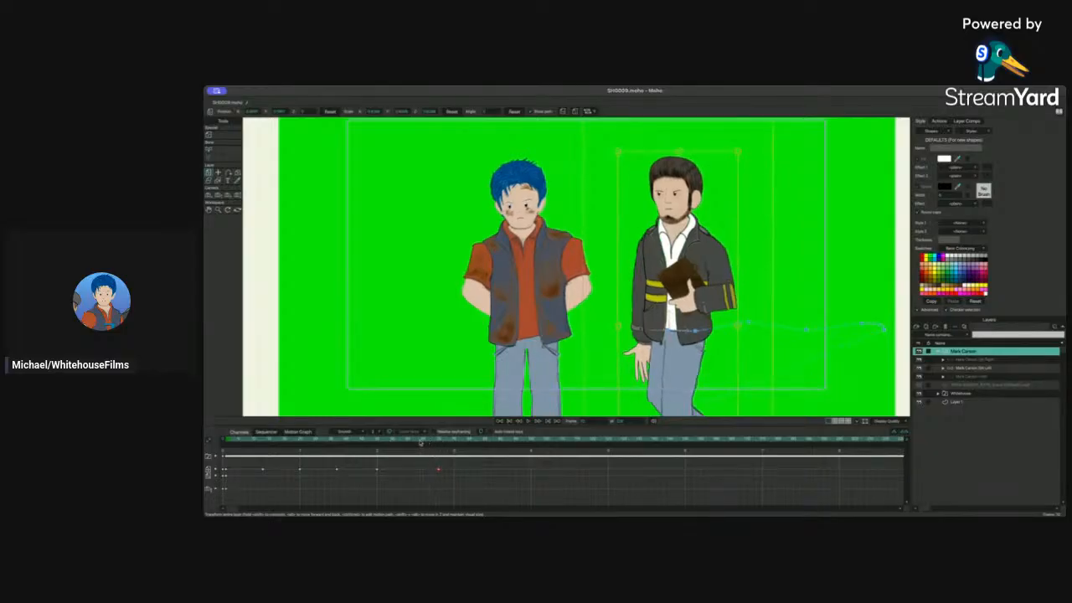
drag(685, 283, 686, 279)
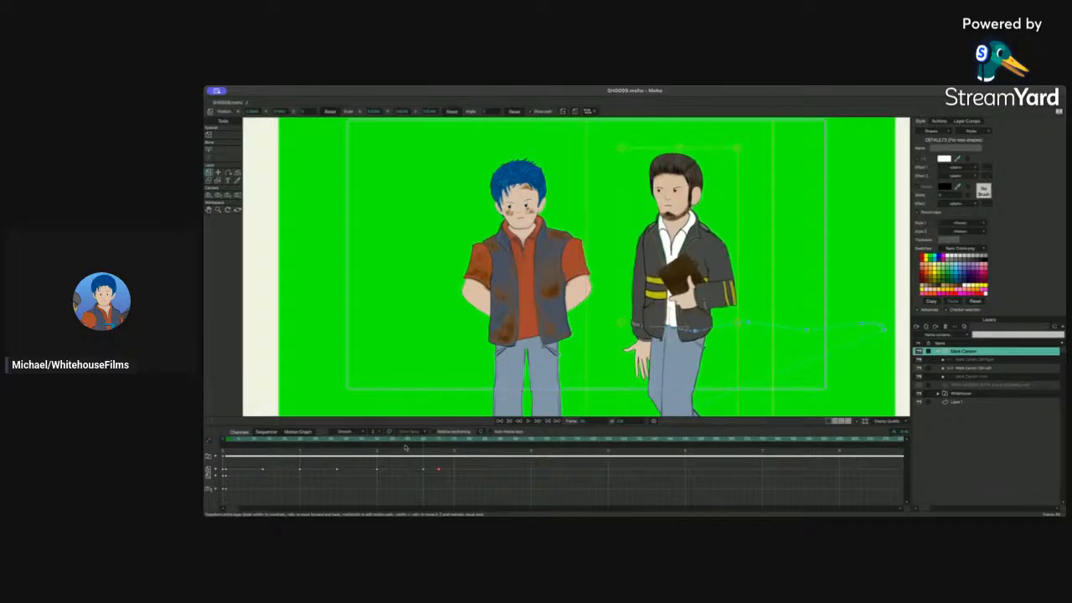
Step: Play the animation from the start to review the bouncing walk, then stop playback
drag(400, 445, 242, 446)
key(space)
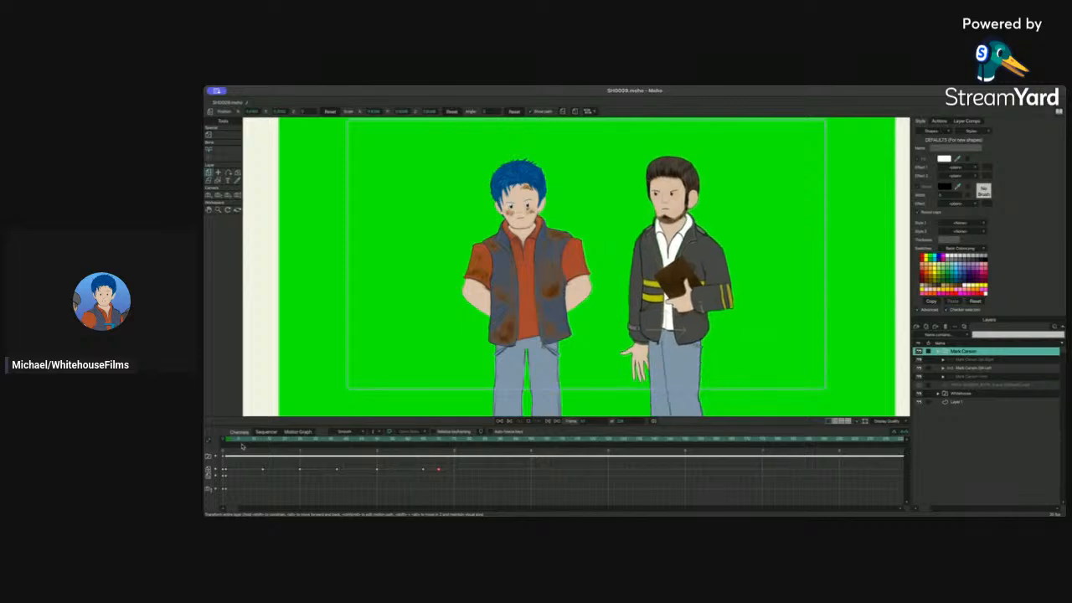
key(space)
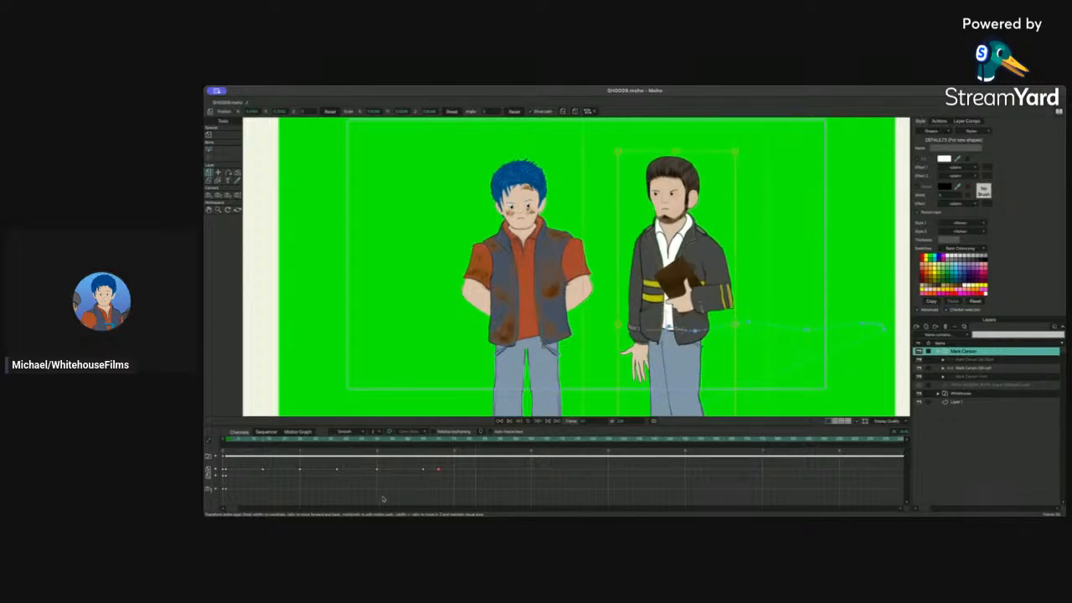
click(237, 450)
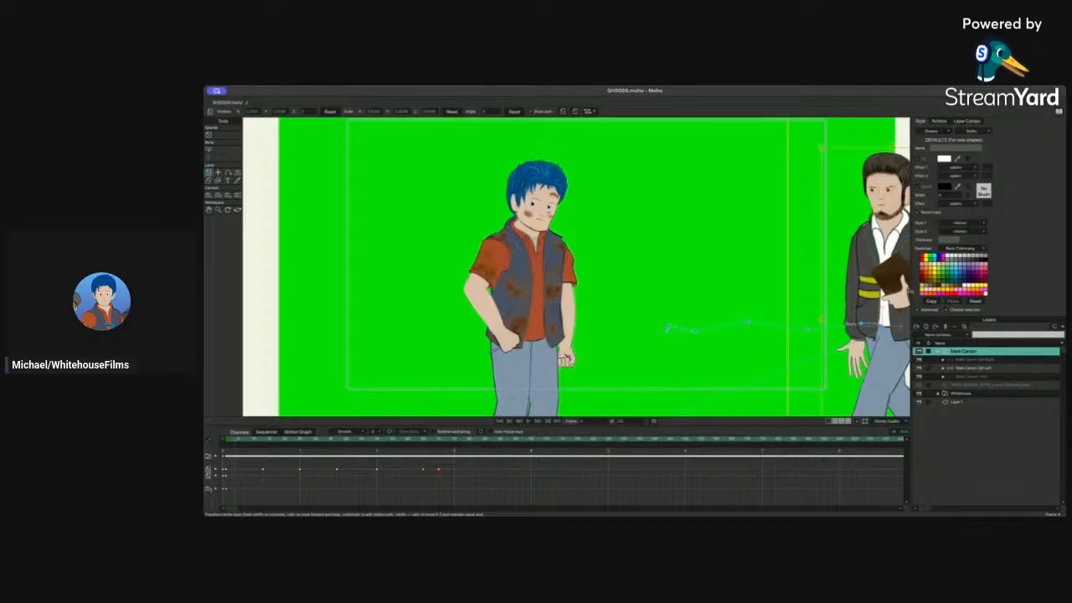
Step: Open the Mark Carson Gil Left group at frame 0 and select its Hand Right layer
drag(688, 267, 537, 269)
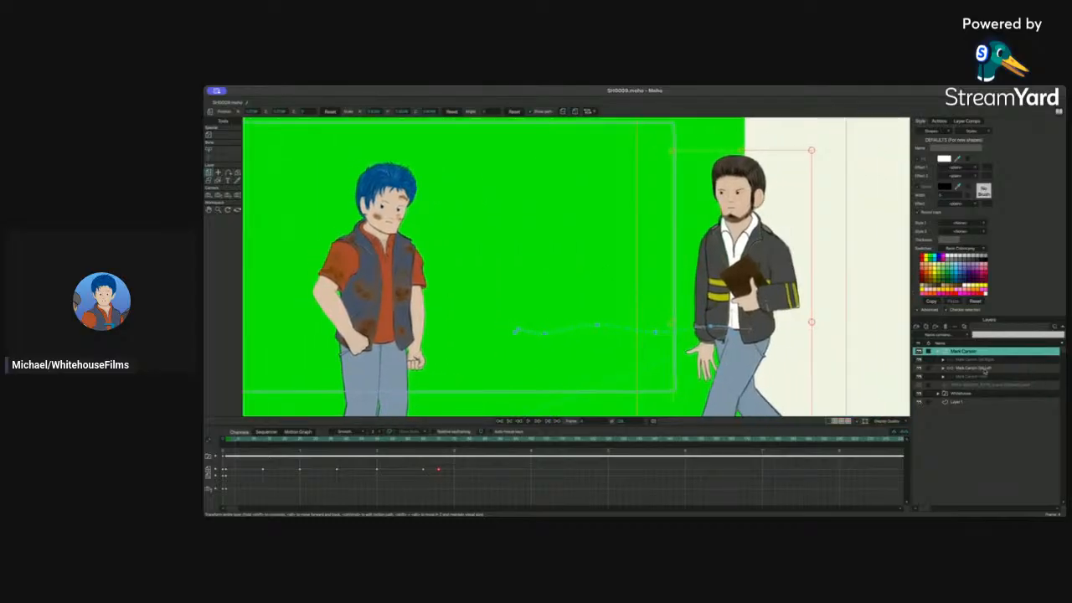
click(964, 371)
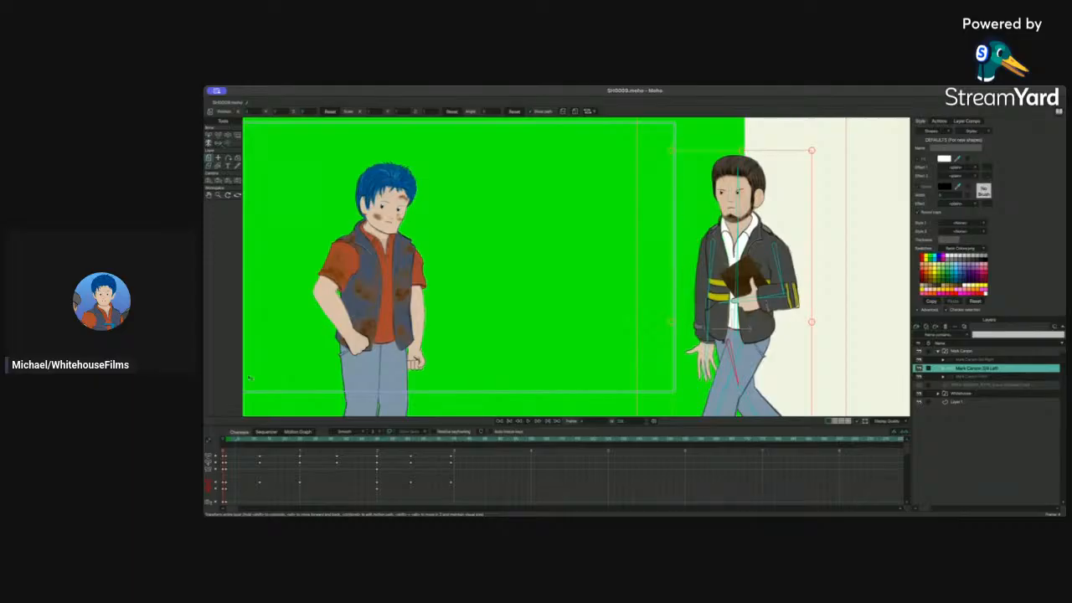
click(227, 442)
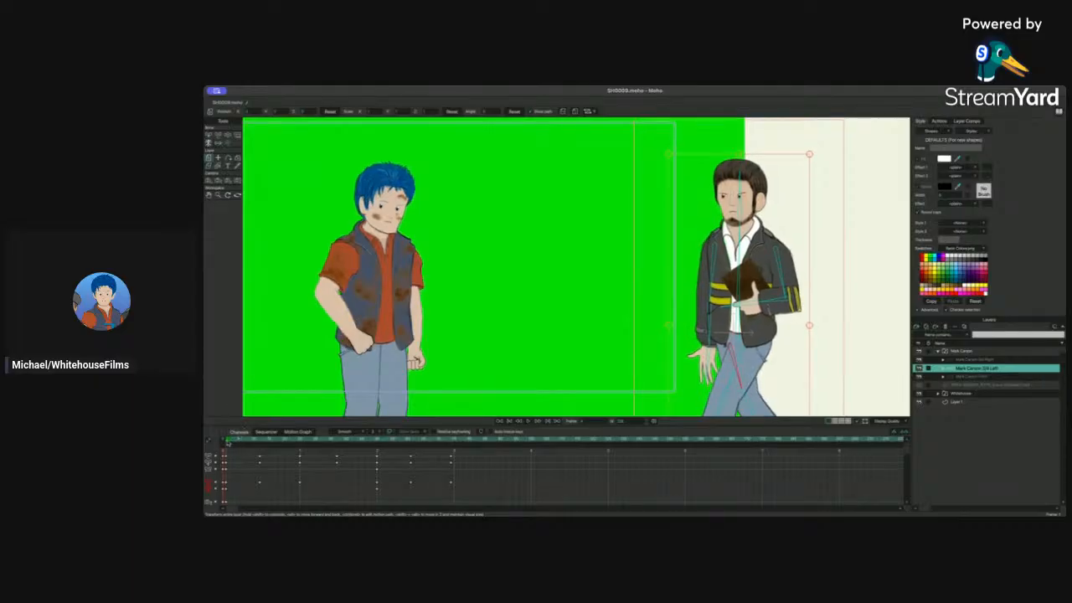
mouse_move(227, 442)
mouse_down()
mouse_move(266, 442)
mouse_move(226, 442)
mouse_up()
click(941, 368)
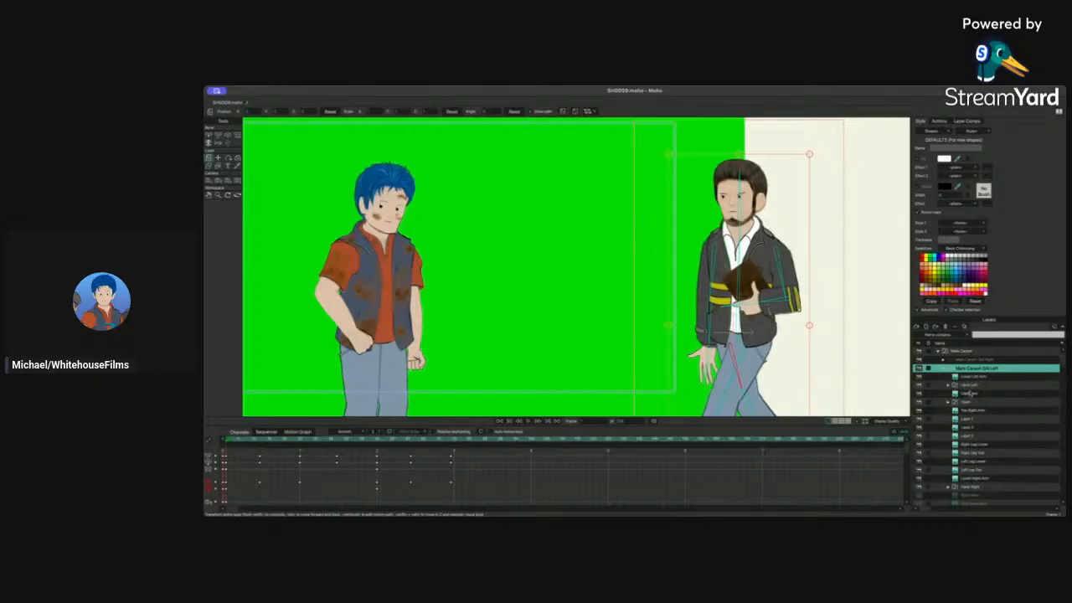
click(971, 387)
click(967, 402)
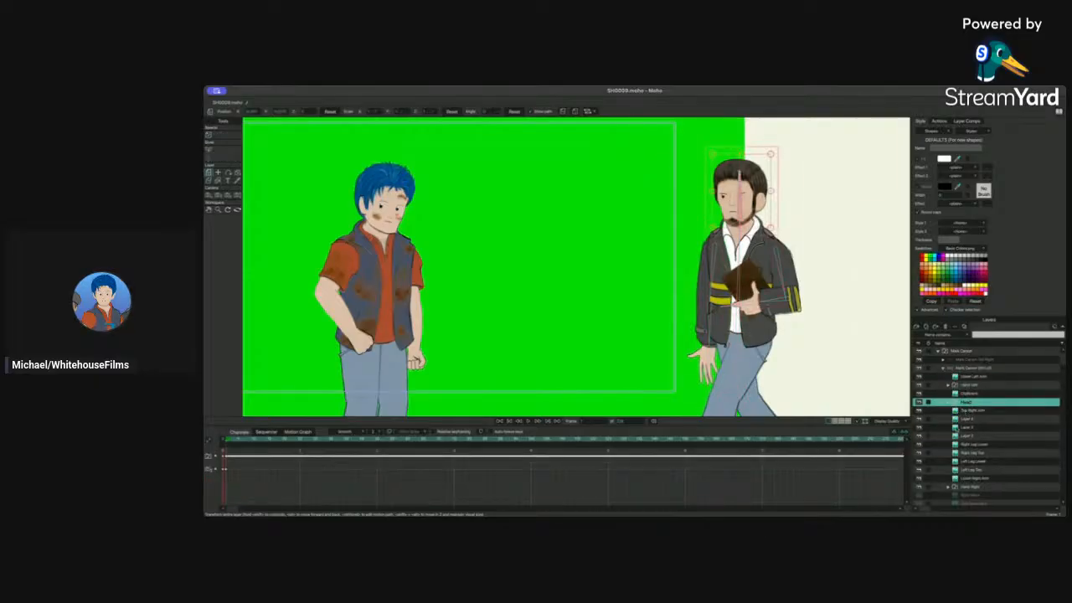
click(971, 486)
scroll(976, 477, down, 2)
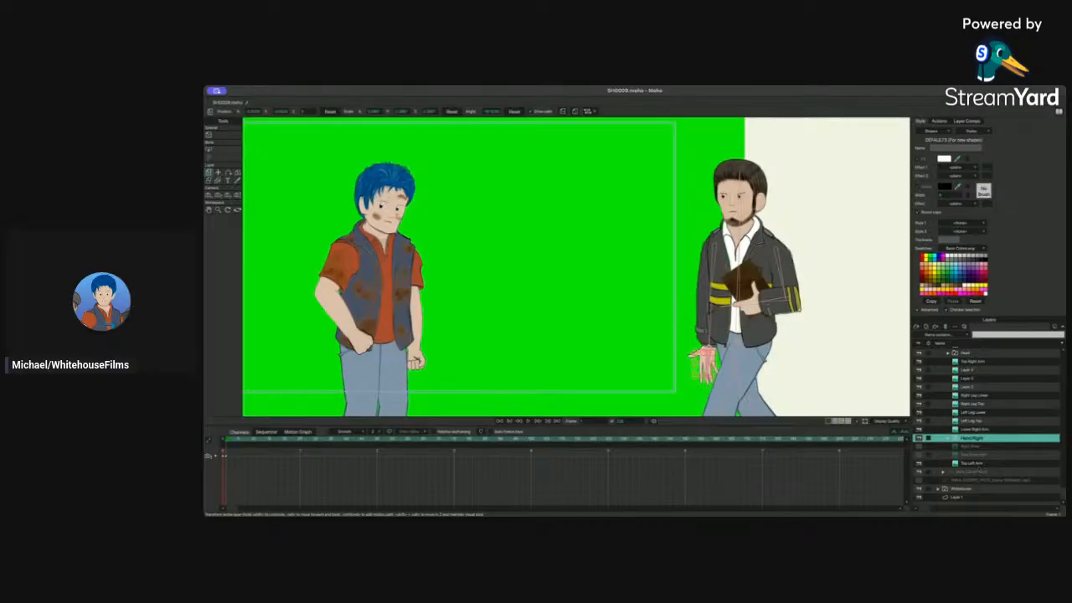
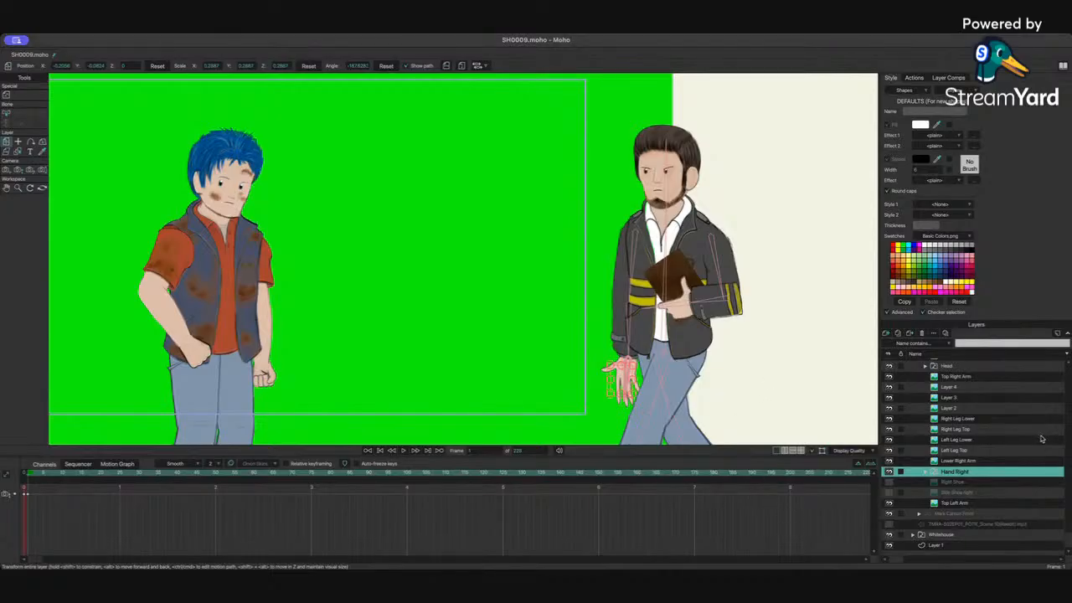
Step: Open the Hand Right switch group, pick hand pose 48 and nudge the hand slightly left
click(925, 472)
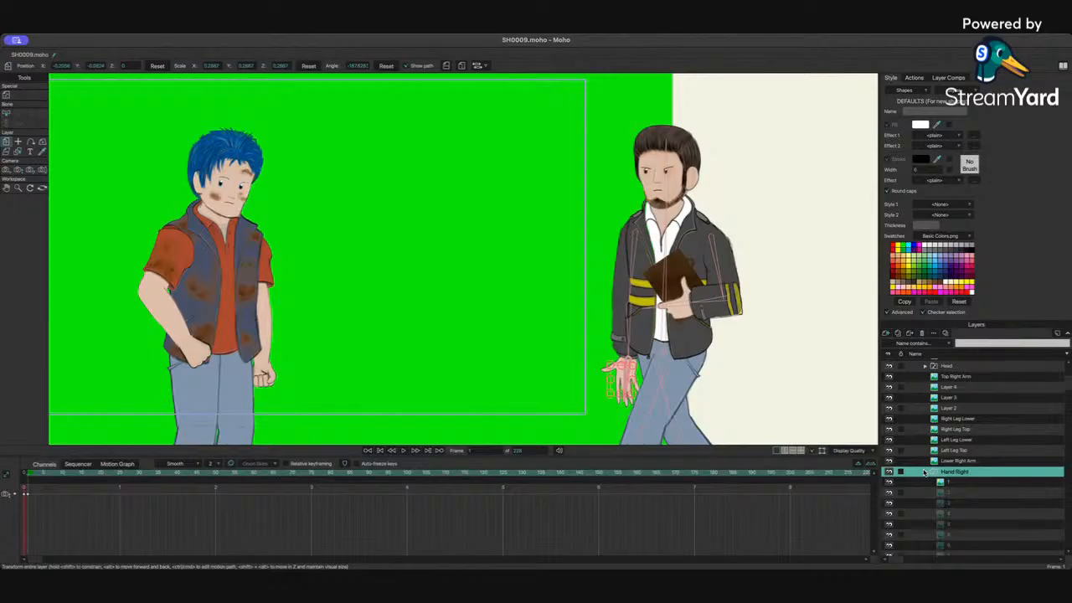
scroll(959, 502, down, 5)
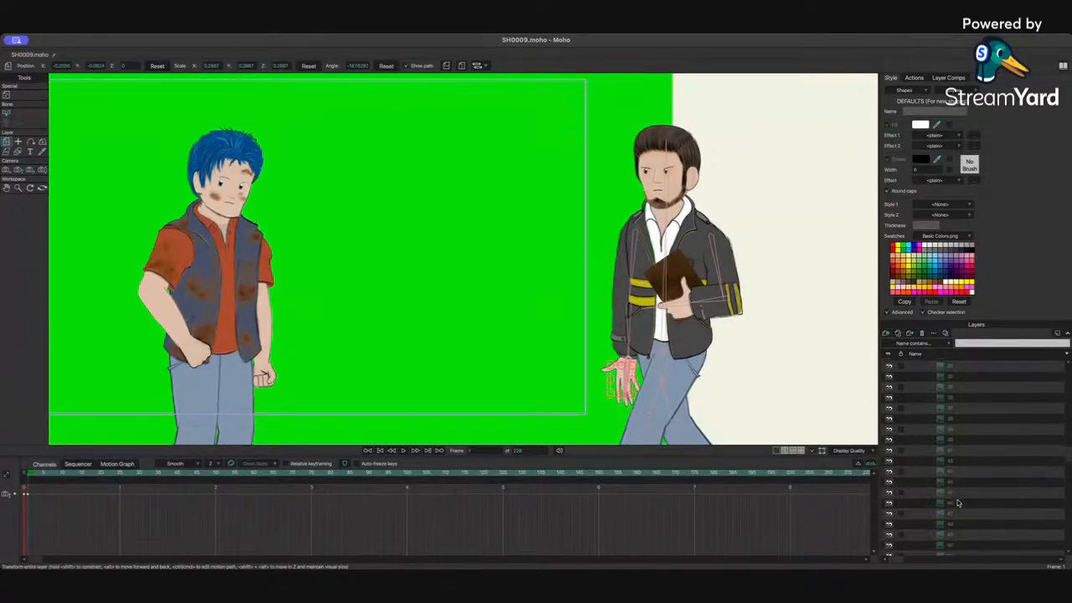
scroll(960, 502, down, 5)
click(962, 483)
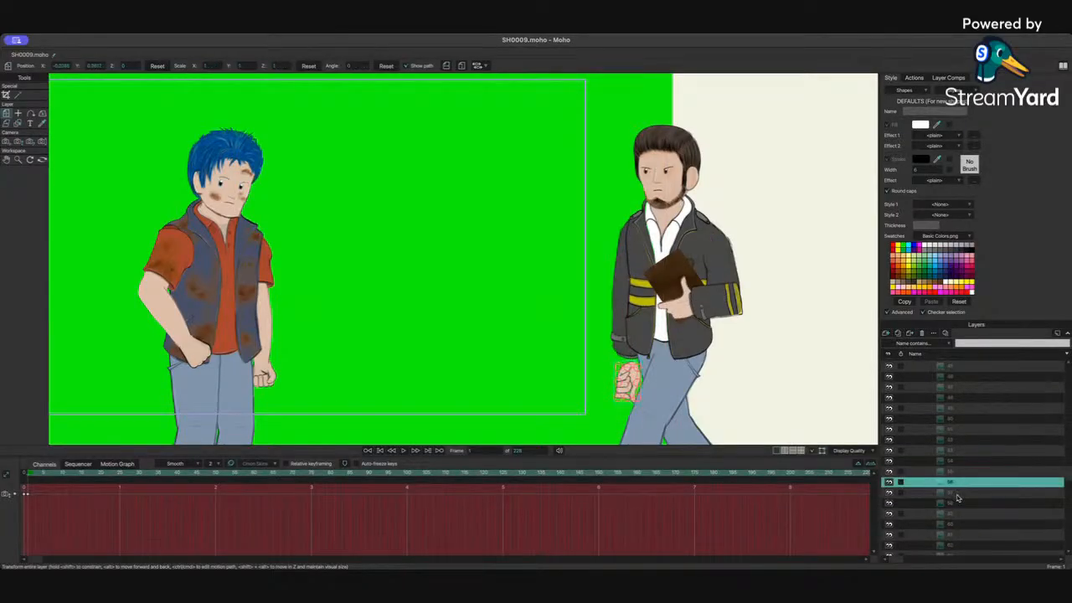
click(959, 494)
click(966, 474)
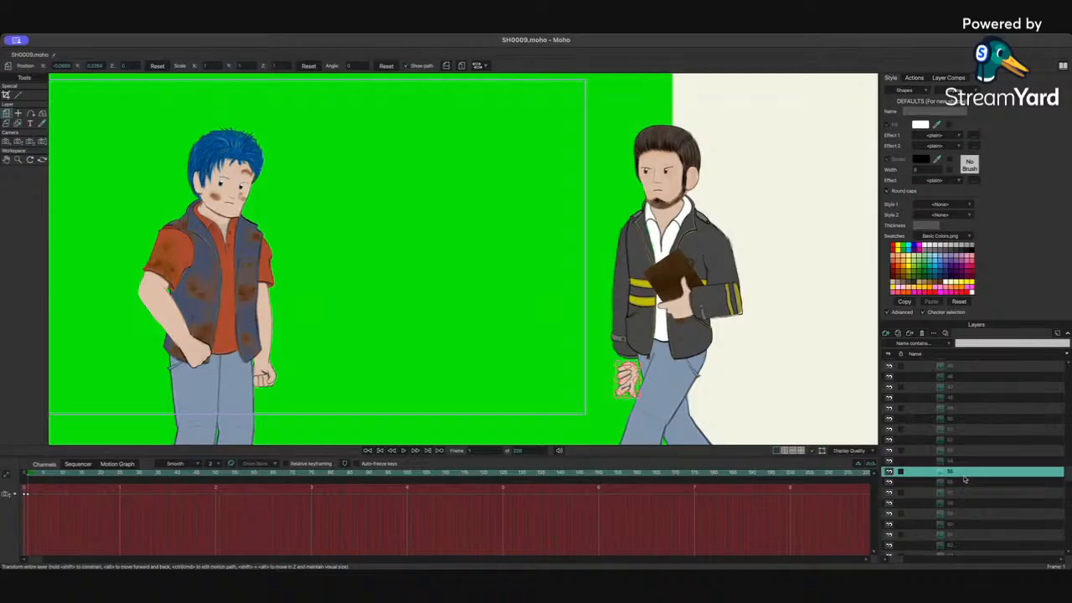
click(968, 462)
click(969, 452)
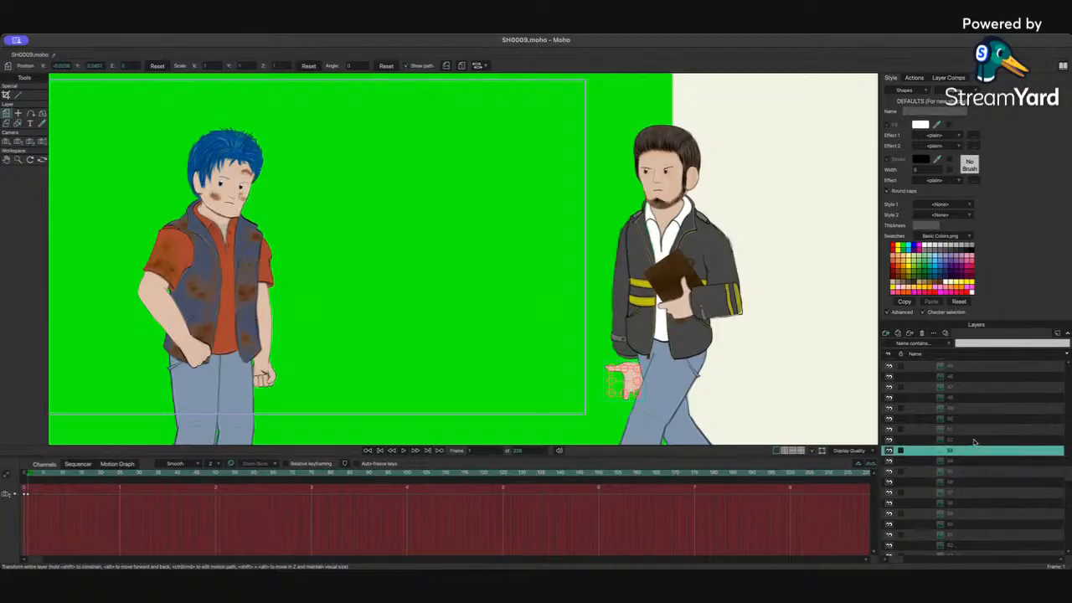
click(974, 441)
click(971, 431)
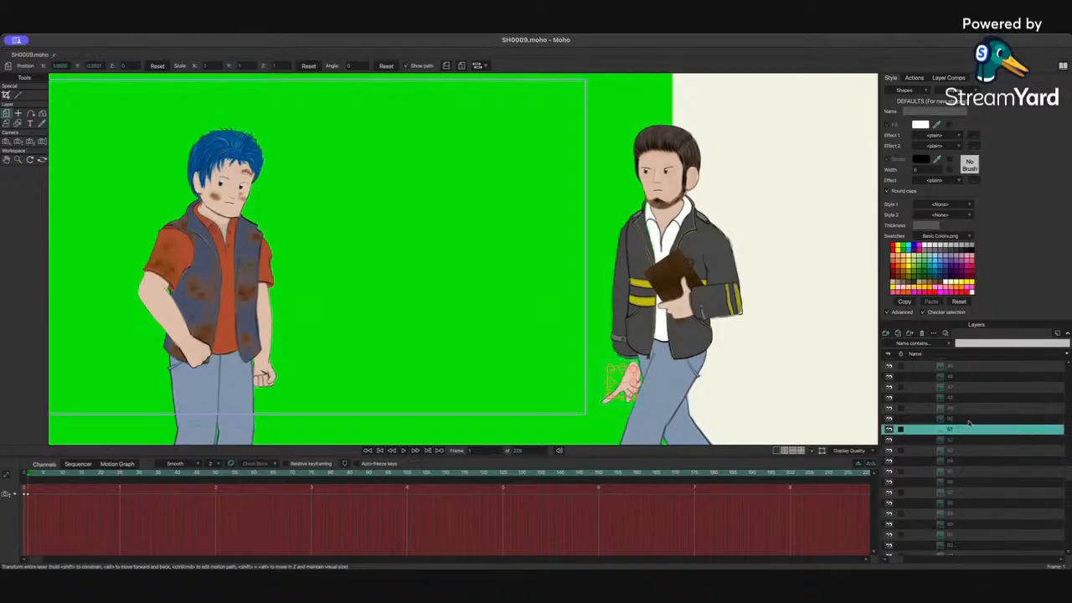
click(971, 420)
click(971, 409)
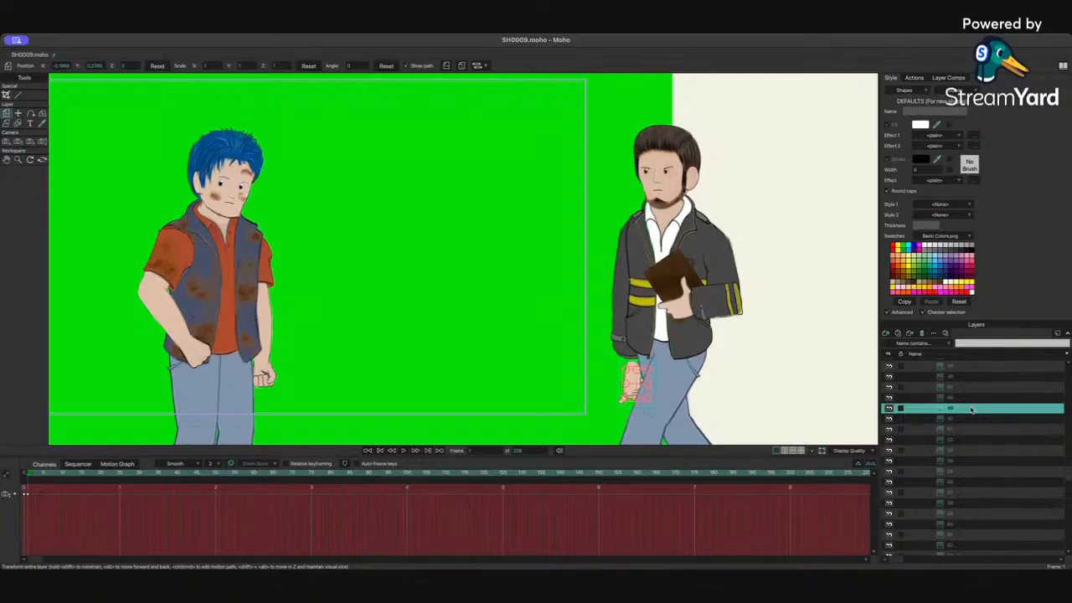
click(967, 399)
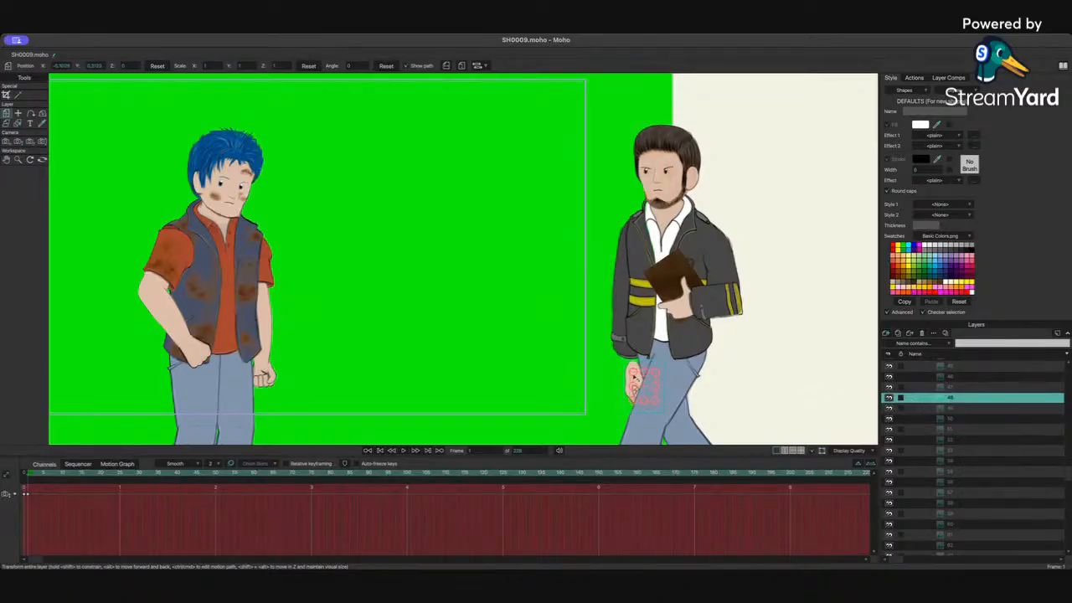
drag(634, 378, 616, 383)
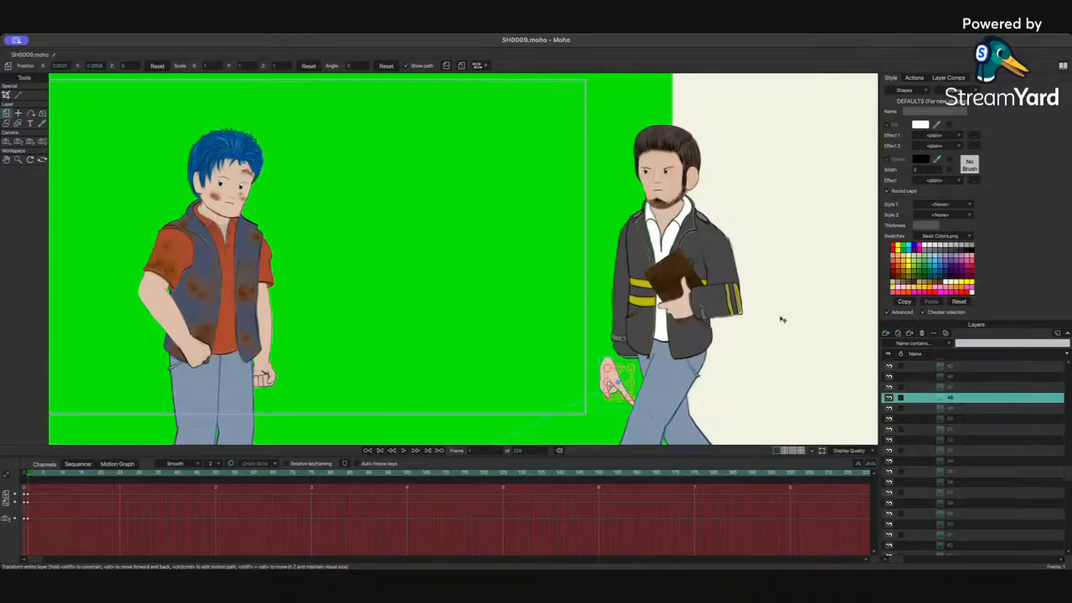
Step: Flip hand pose 48 horizontally and raise it slightly toward the sleeve
click(447, 65)
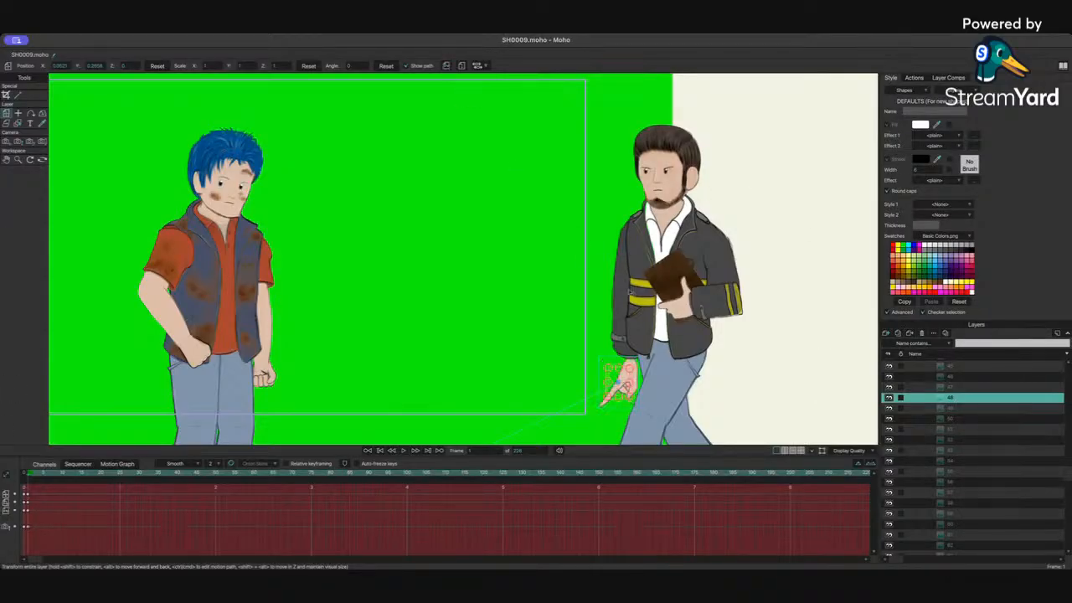
scroll(948, 299, up, 5)
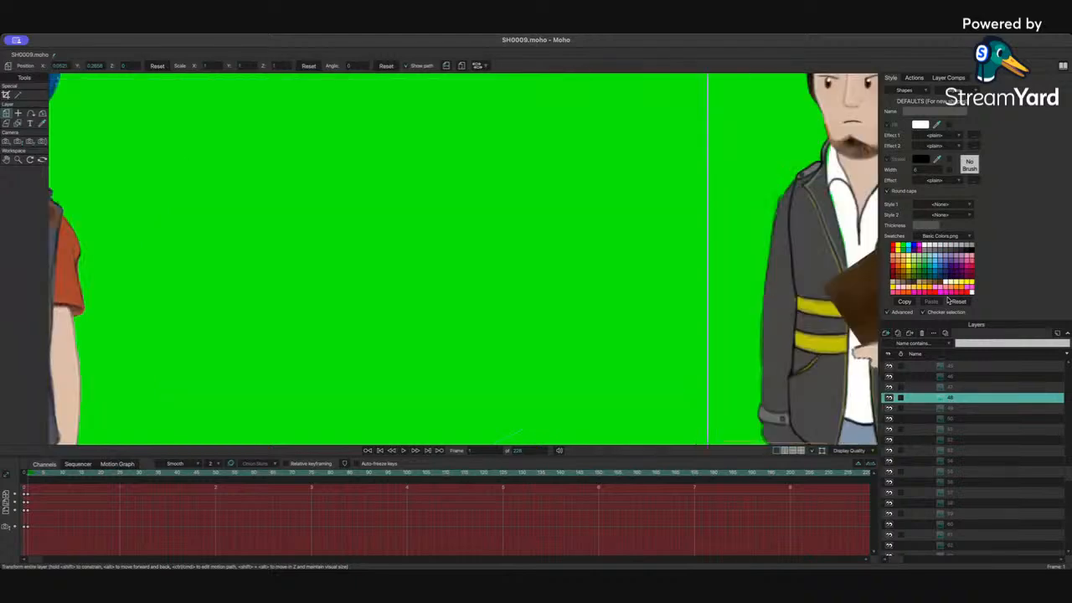
drag(676, 273, 464, 130)
drag(586, 348, 578, 330)
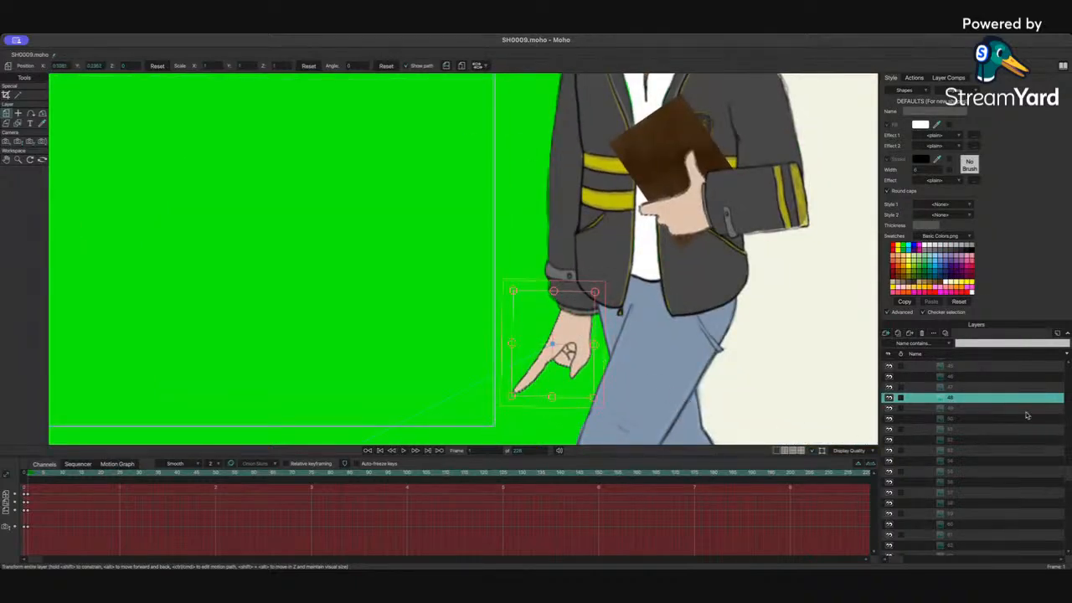
Step: Switch the Hand Right pose to 36 and move the hand up under the sleeve cuff
click(950, 388)
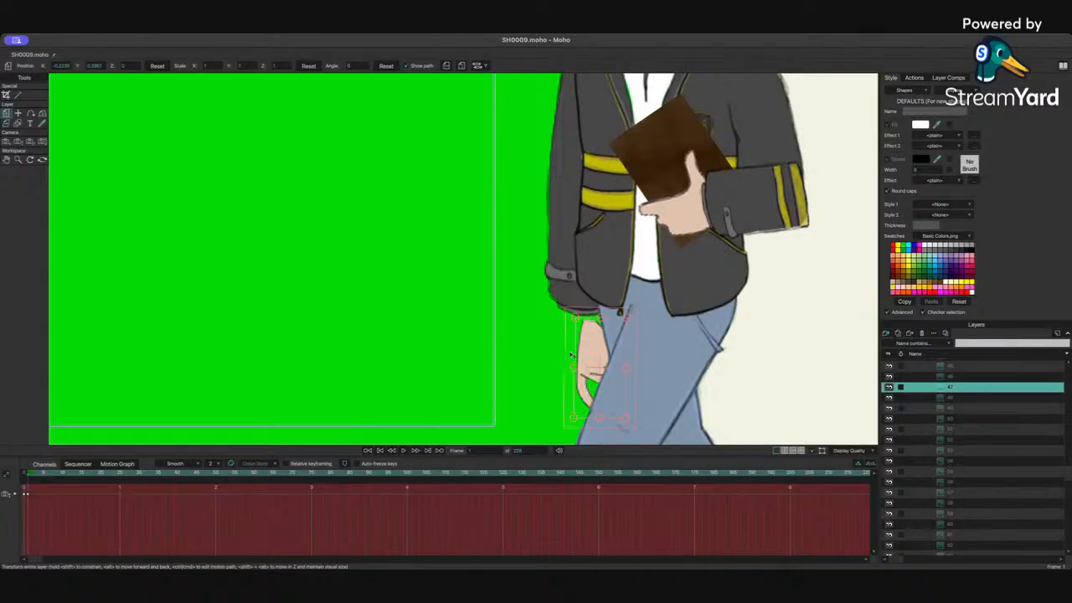
click(955, 381)
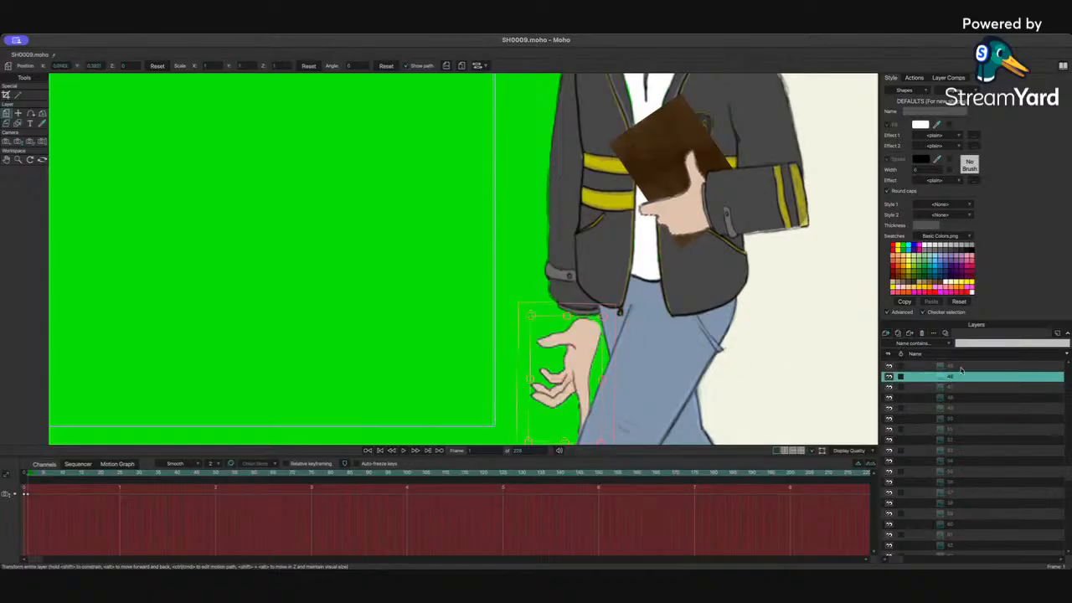
click(959, 369)
scroll(952, 386, up, 3)
scroll(954, 392, up, 1)
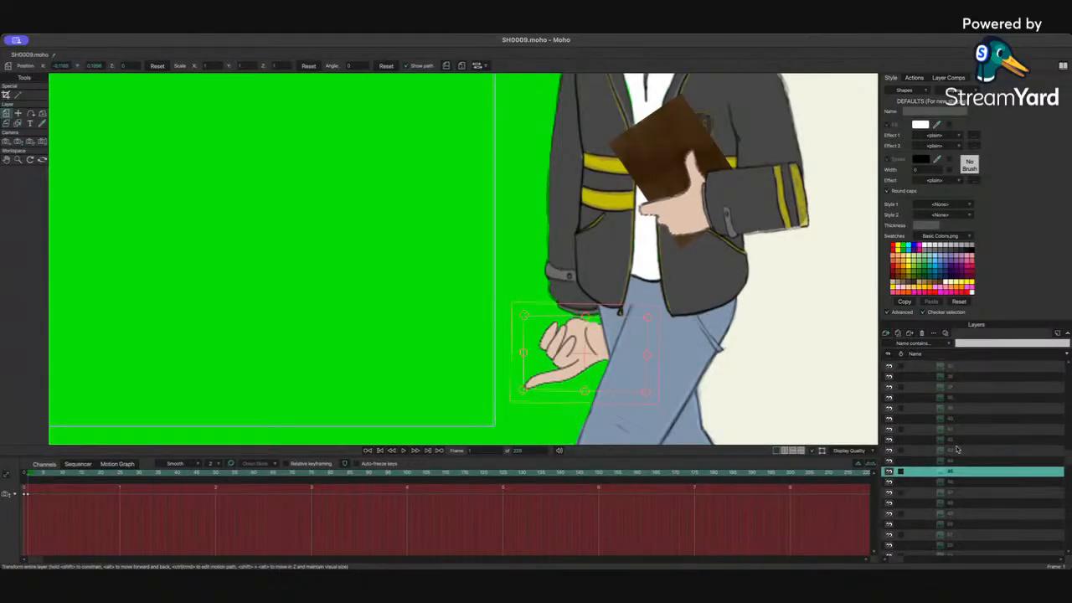
click(956, 460)
click(959, 450)
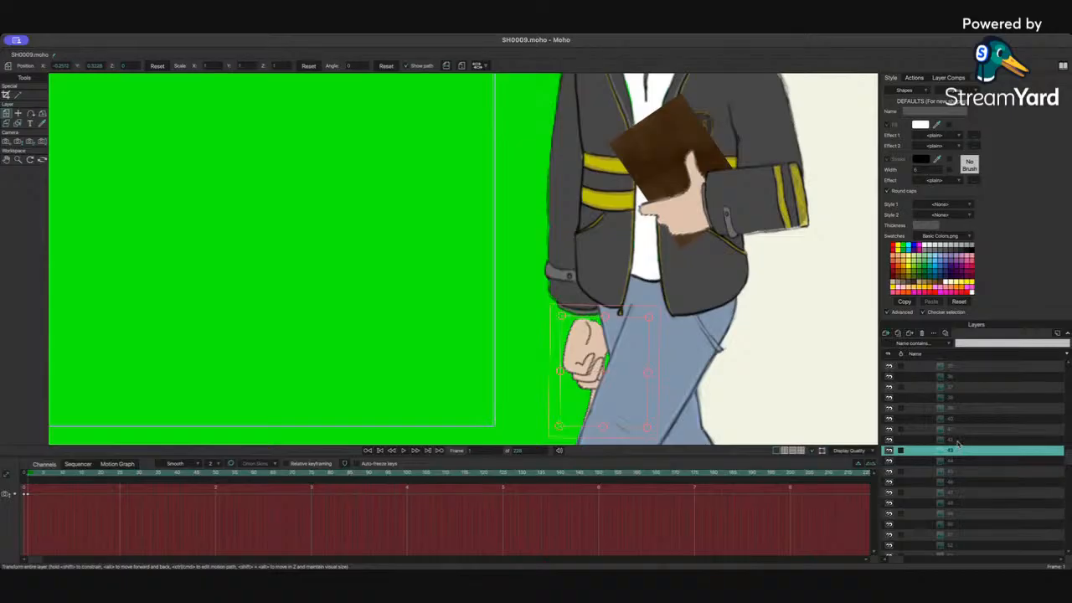
click(953, 459)
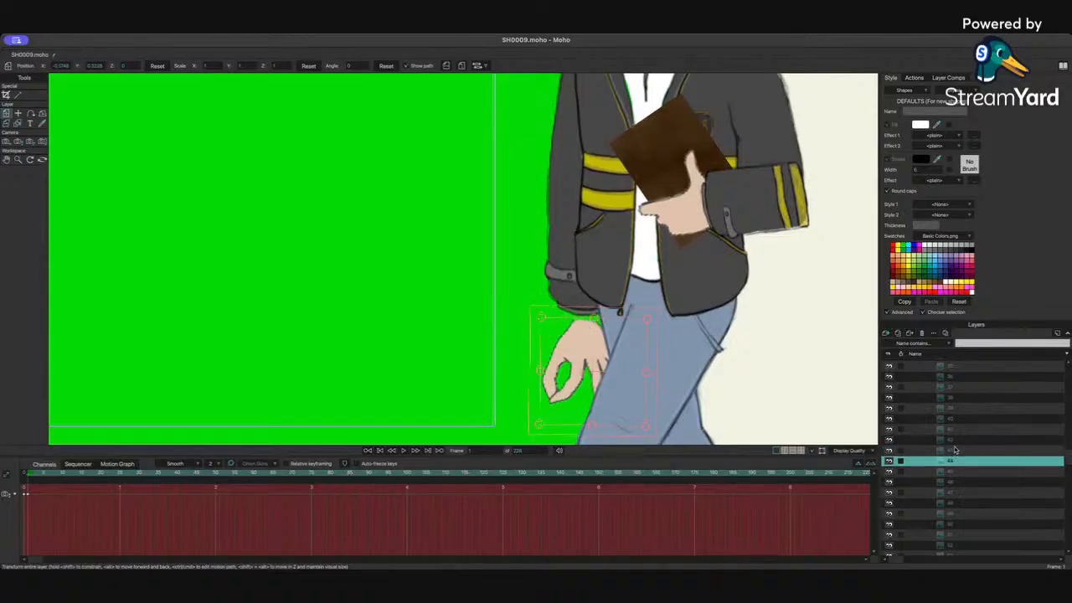
click(955, 451)
click(957, 440)
click(957, 429)
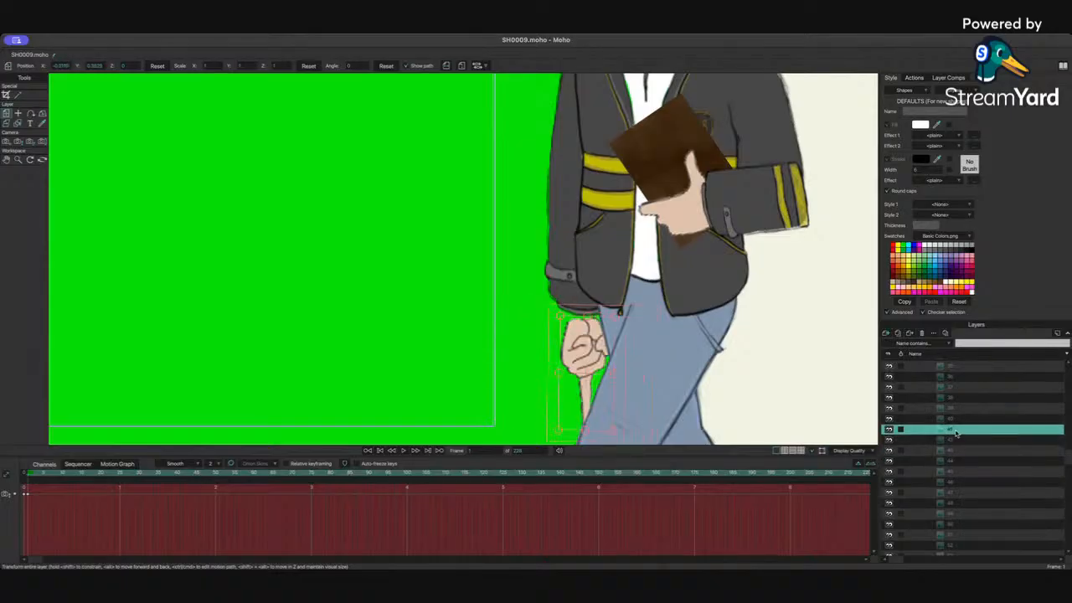
click(956, 419)
click(956, 409)
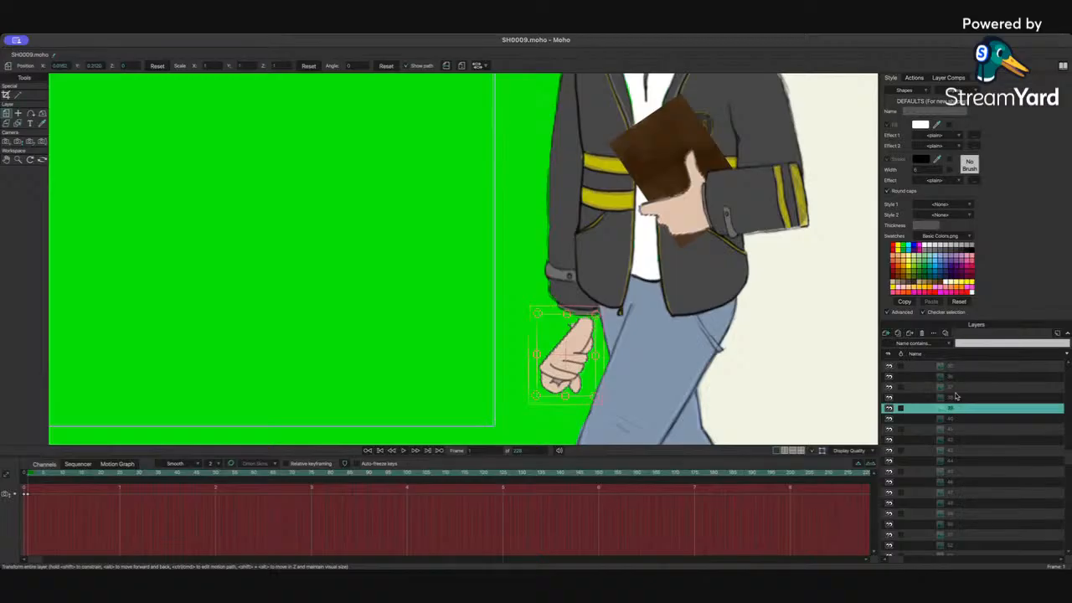
click(955, 397)
click(957, 386)
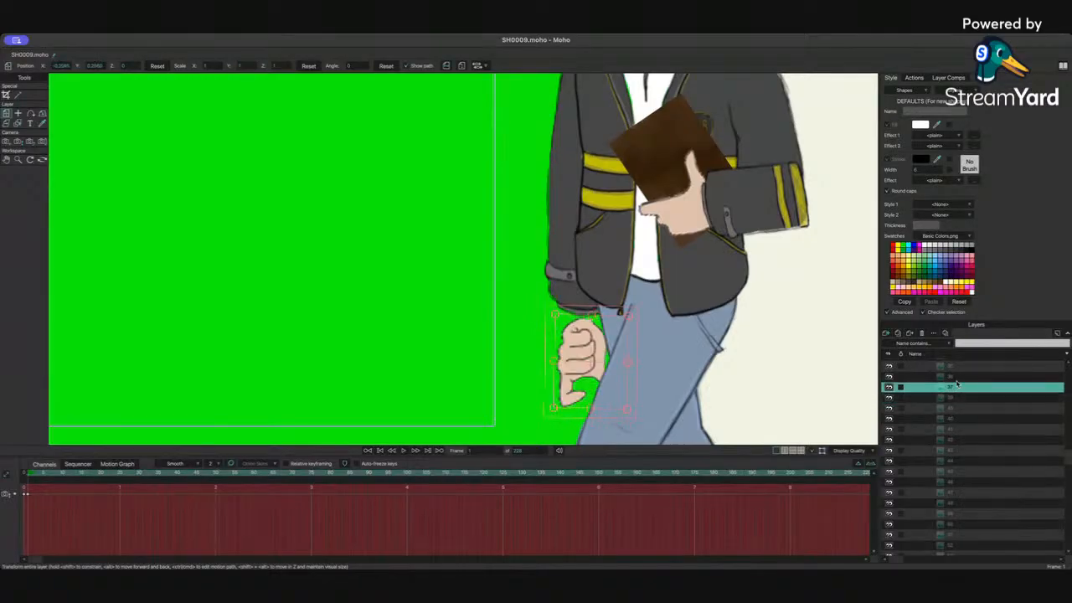
click(960, 375)
click(961, 369)
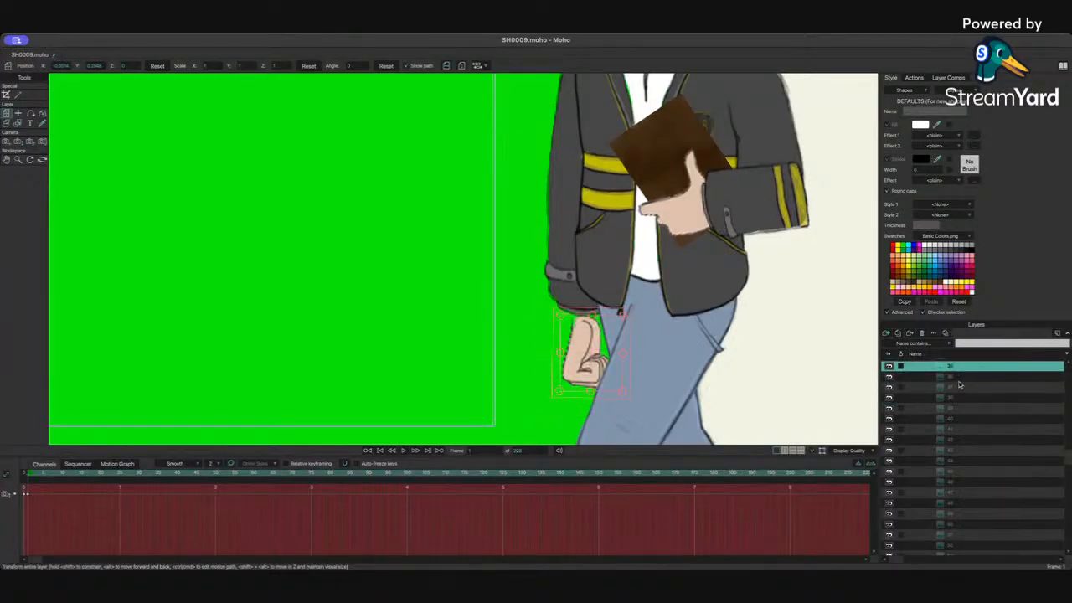
click(962, 381)
drag(584, 365, 582, 349)
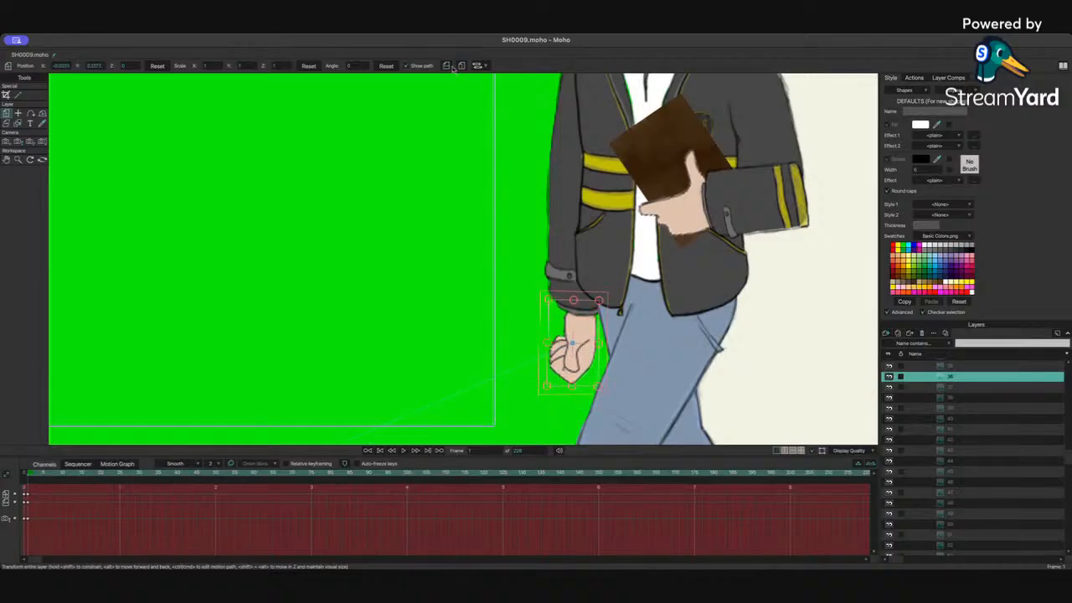
drag(573, 335, 591, 350)
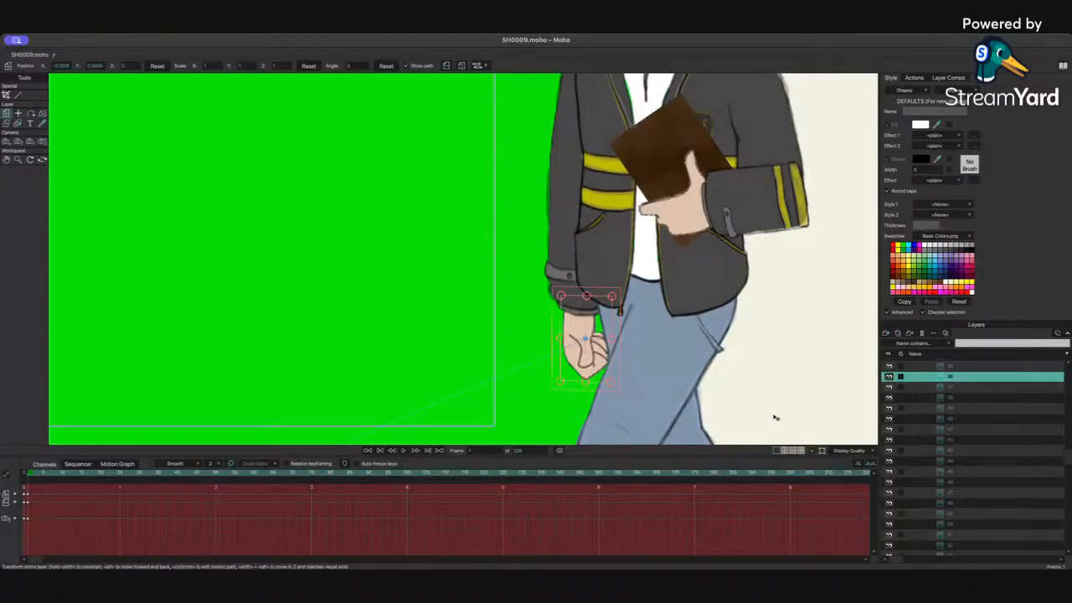
Step: Review the new hand pose against the whole scene and reselect the Hand Right group
scroll(775, 417, down, 3)
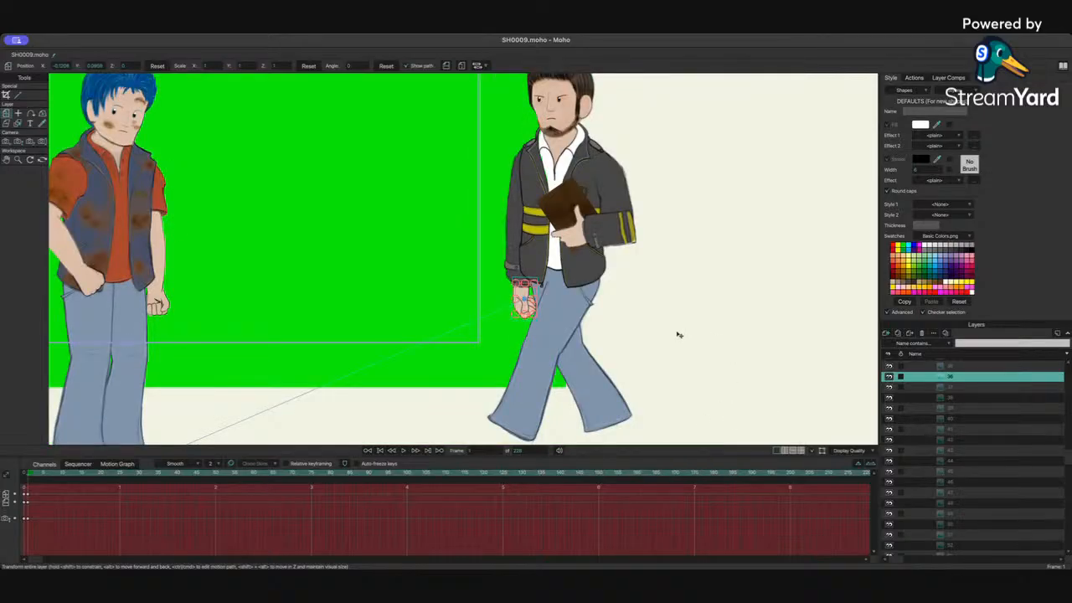
scroll(678, 334, up, 3)
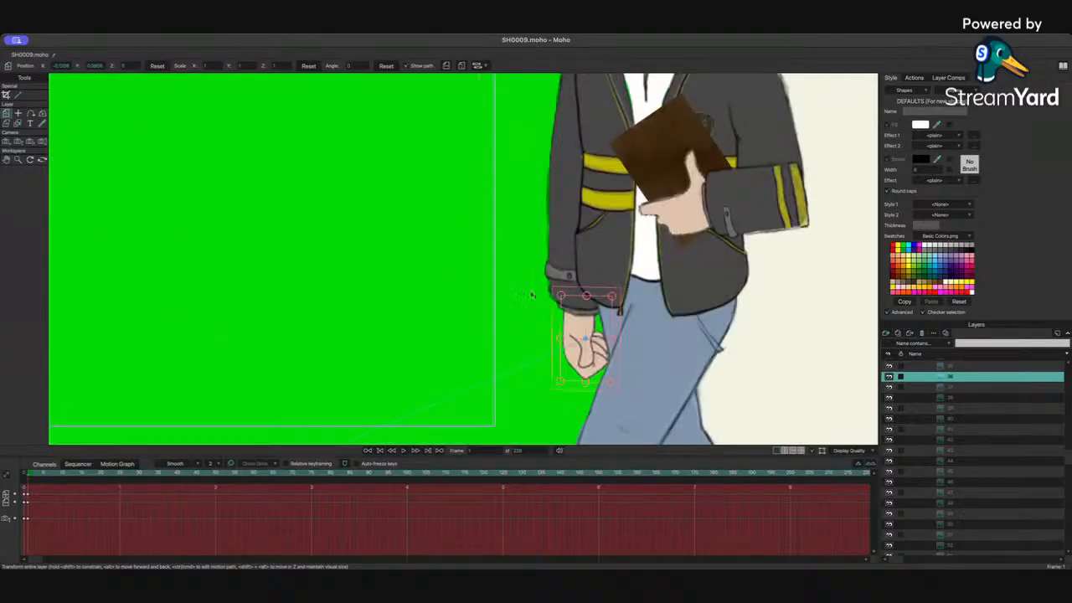
scroll(424, 276, up, 3)
scroll(424, 275, down, 3)
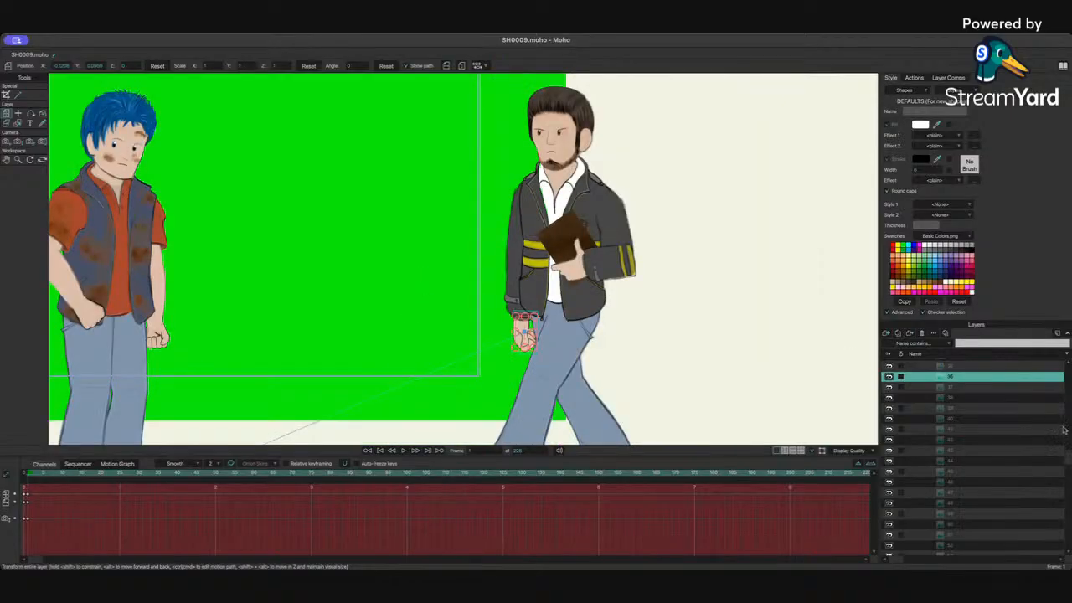
scroll(995, 403, up, 4)
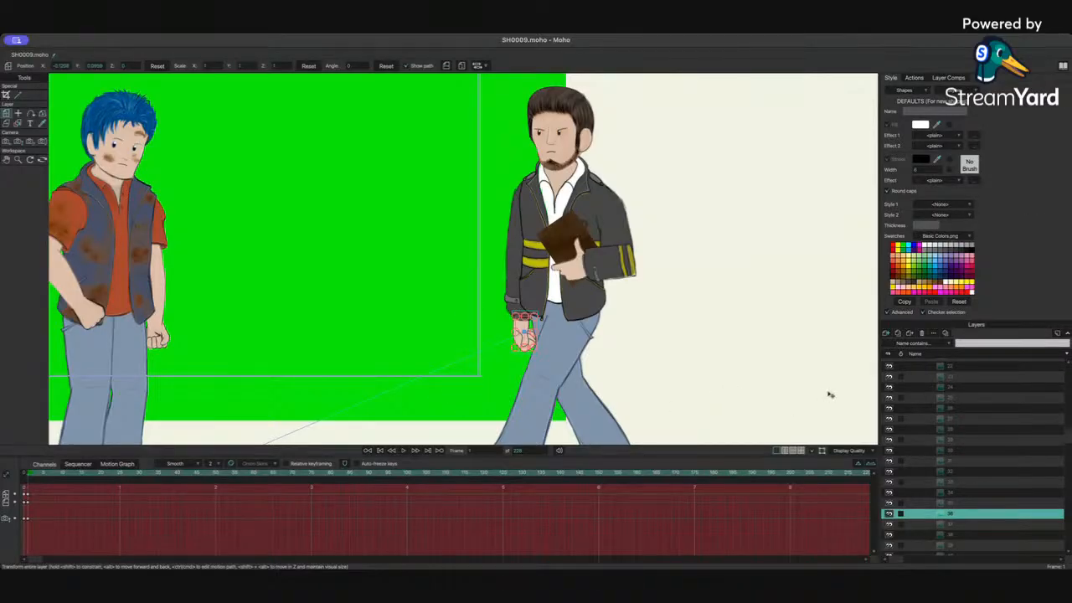
scroll(952, 450, up, 1)
scroll(953, 450, up, 10)
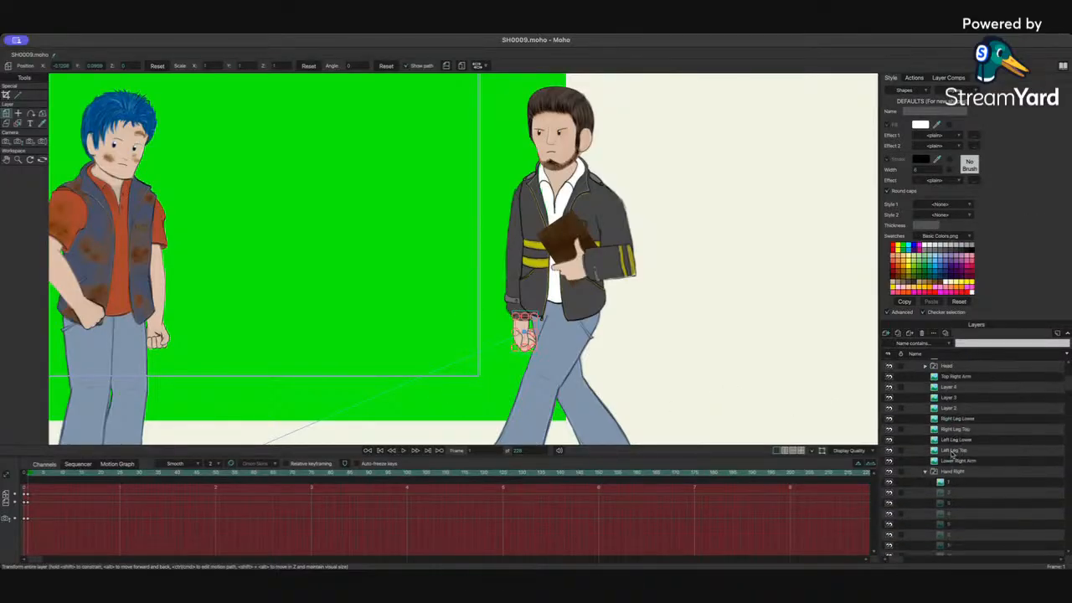
click(951, 472)
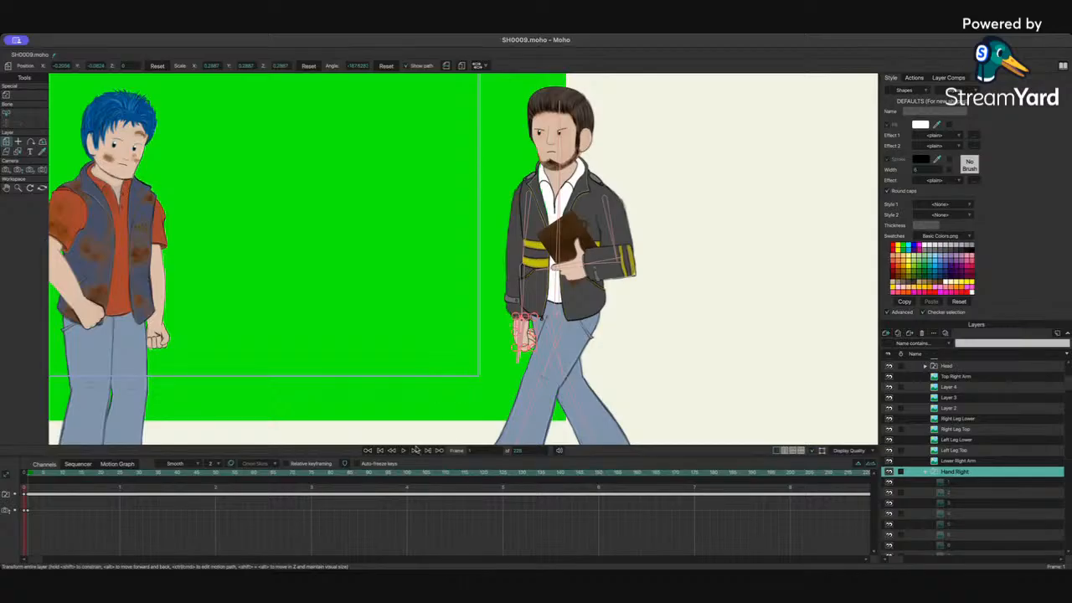
scroll(970, 395, up, 2)
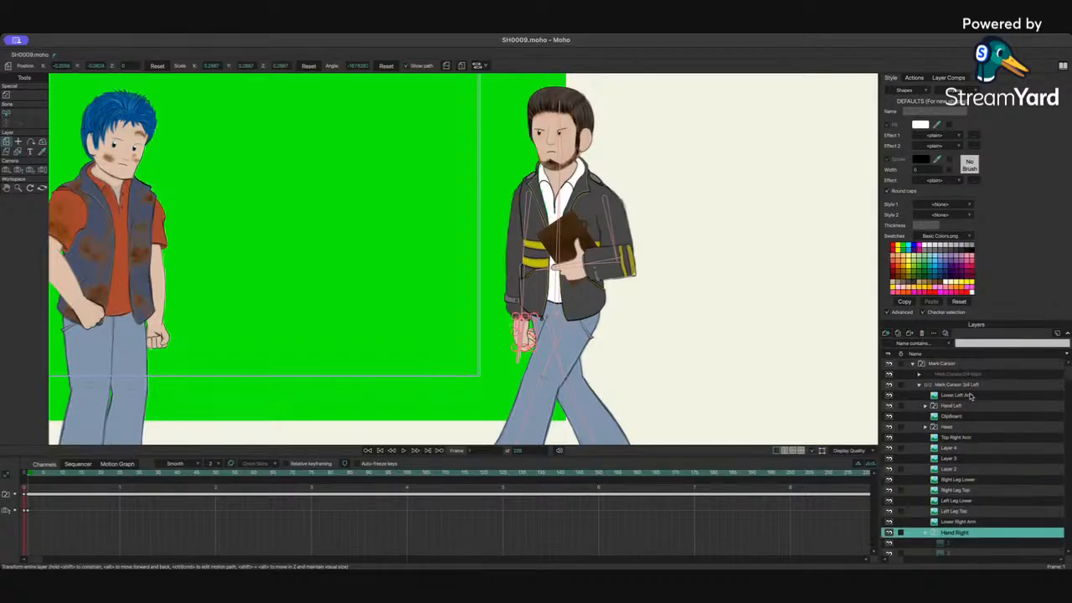
Step: Select the Mark Carson 3/4 Left group and manipulate its bones to swing the arm back
click(961, 386)
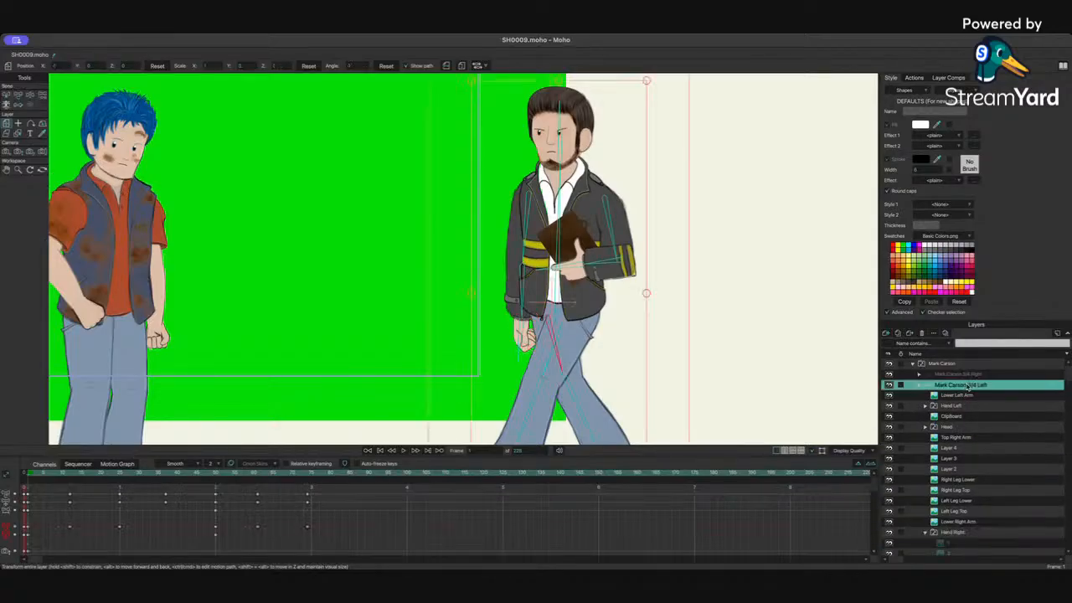
click(30, 99)
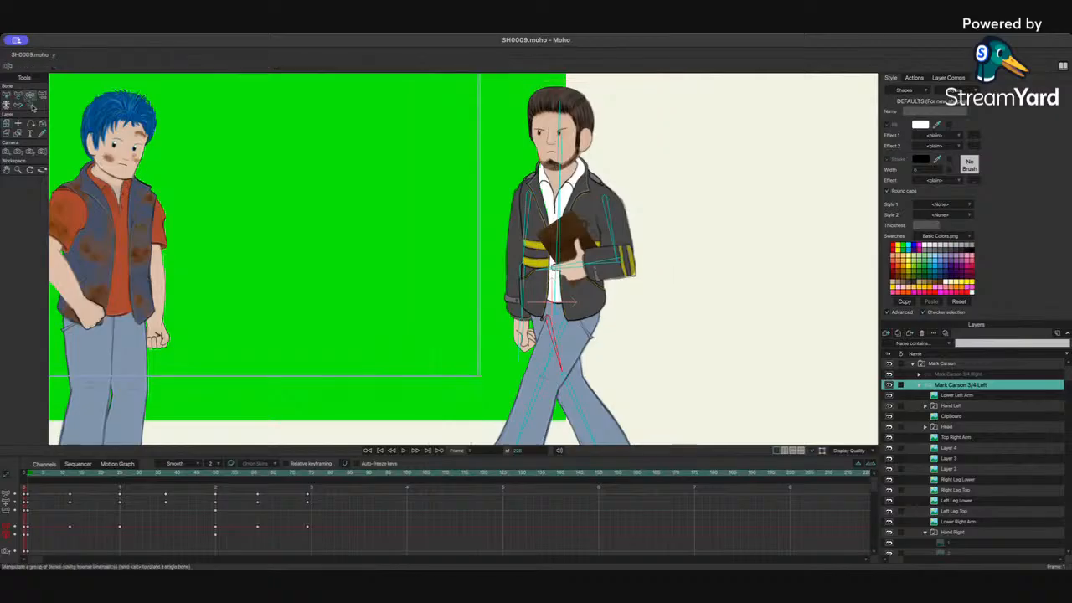
drag(529, 247, 539, 250)
mouse_move(536, 288)
mouse_down()
mouse_move(507, 286)
mouse_move(503, 297)
mouse_up()
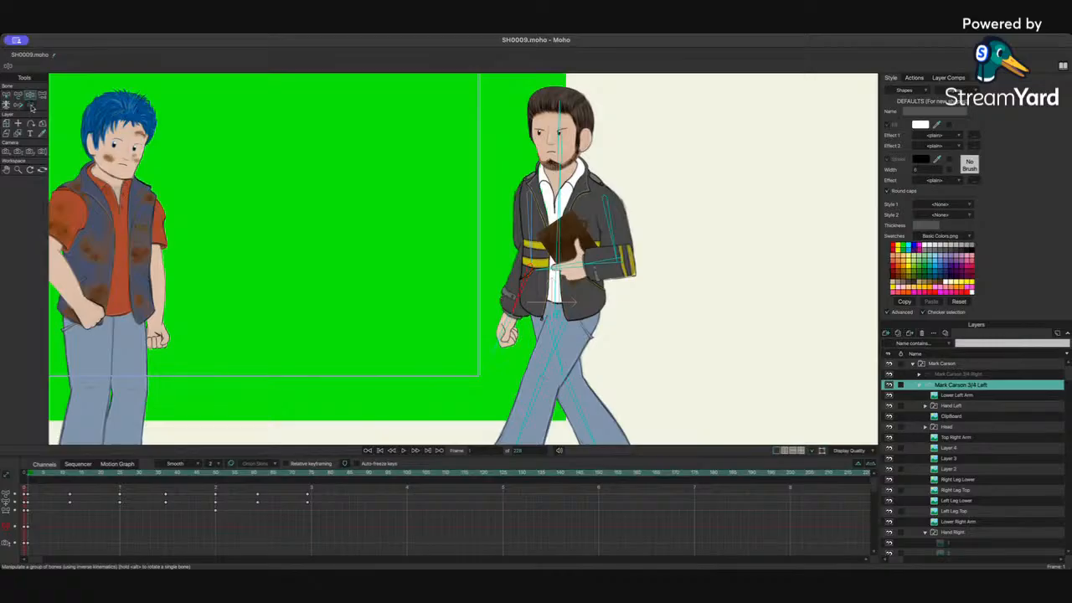
Step: Fine-tune the arm bone's position slightly with the Transform Bone tool
click(18, 96)
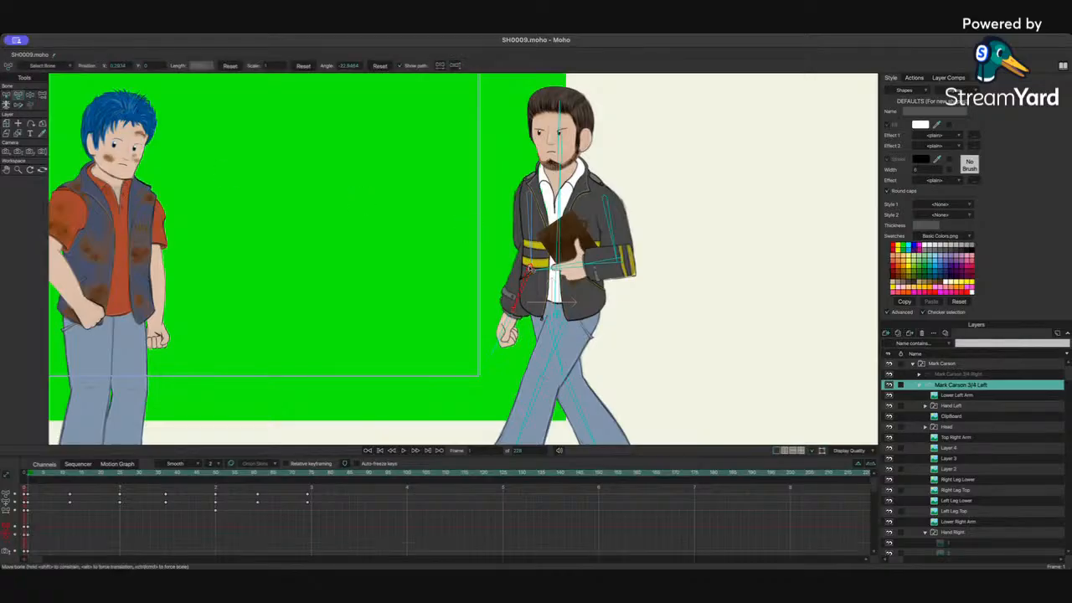
drag(530, 266, 524, 271)
scroll(519, 278, right, 1)
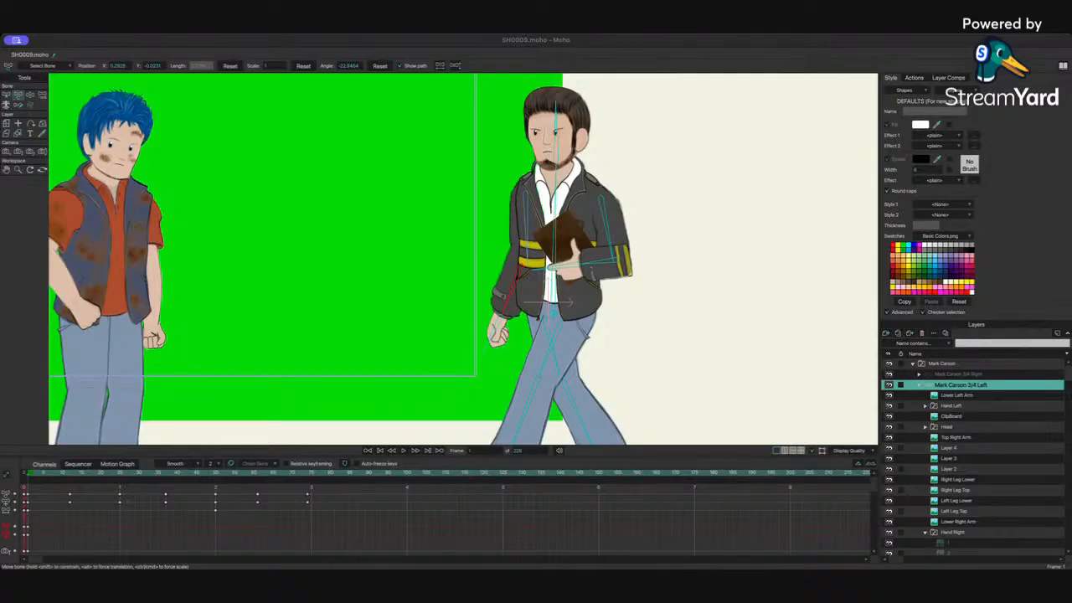
Step: At frame 10, raise Mark Carson's arm toward the other character with the Manipulate Bones tool
click(648, 414)
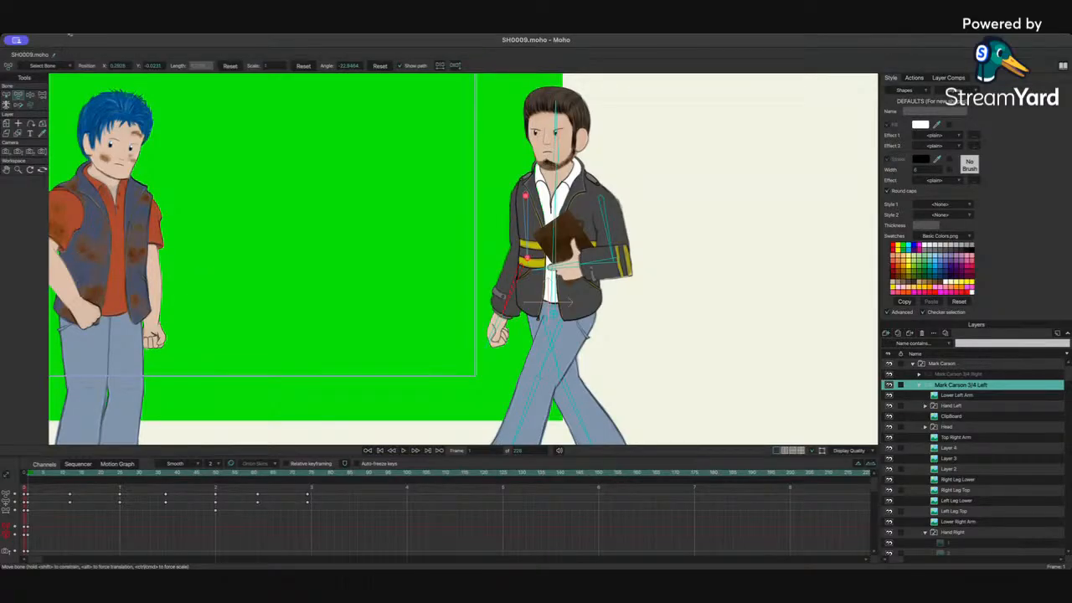
click(30, 97)
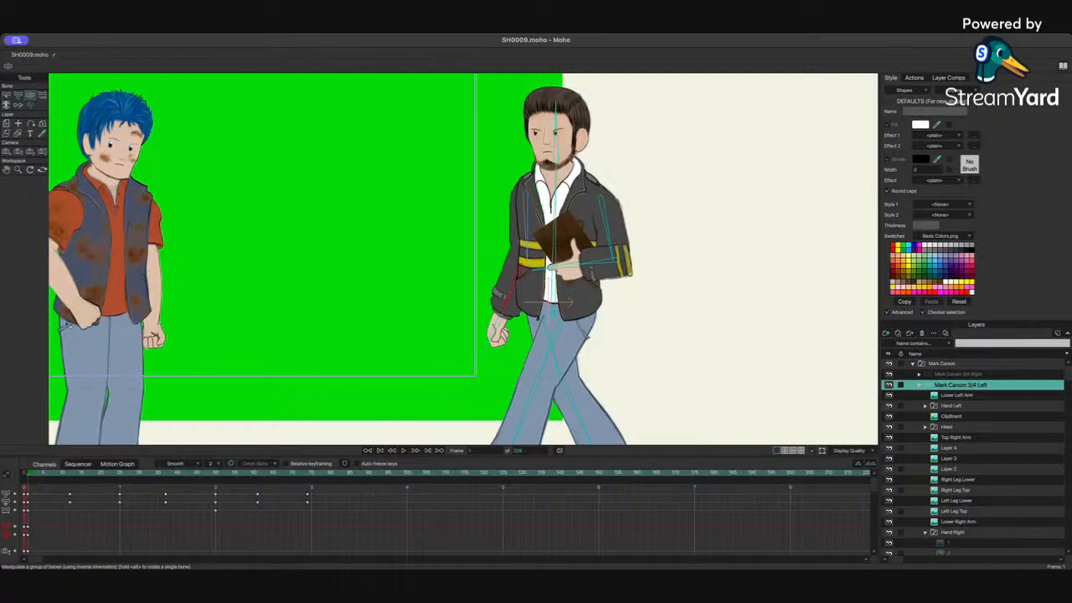
drag(38, 473, 74, 473)
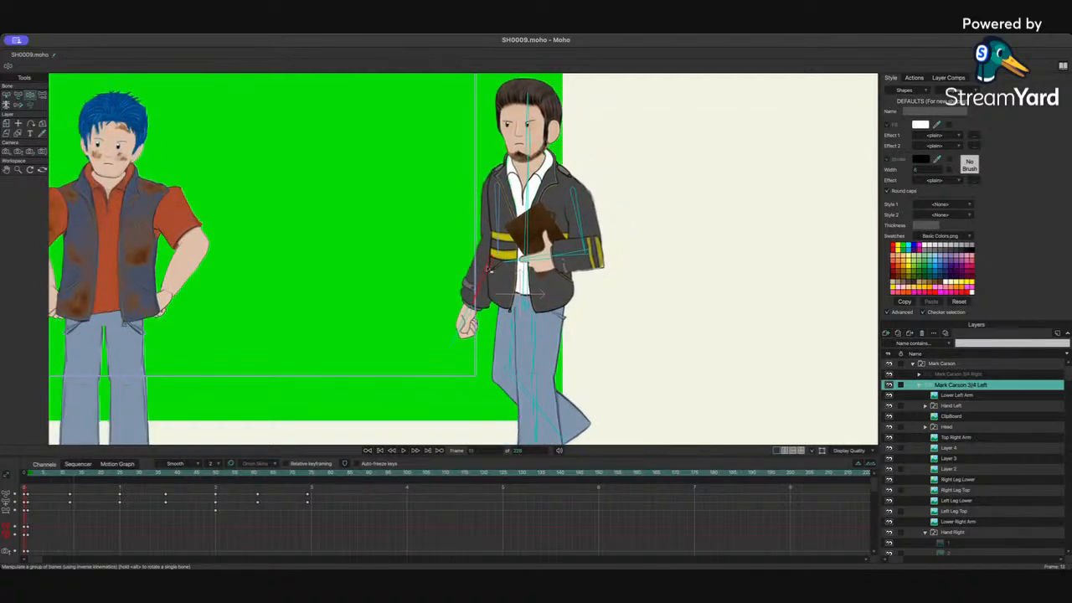
drag(469, 317, 418, 180)
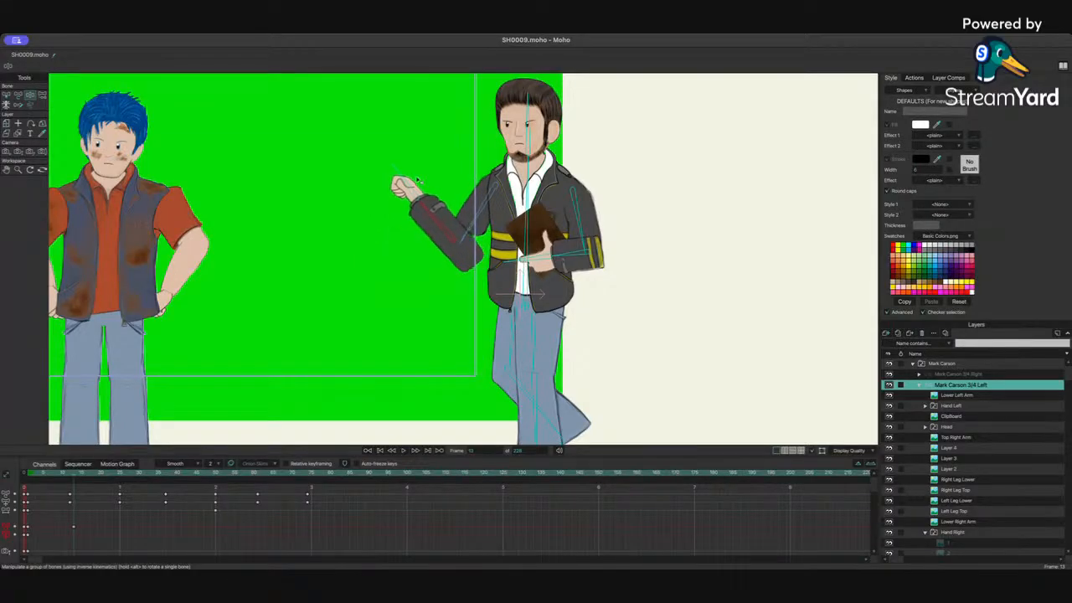
Step: Fine-tune the raised arm bone with the Transform Bone tool and nudge its keyframe in the timeline
click(18, 95)
click(465, 244)
drag(463, 243, 455, 215)
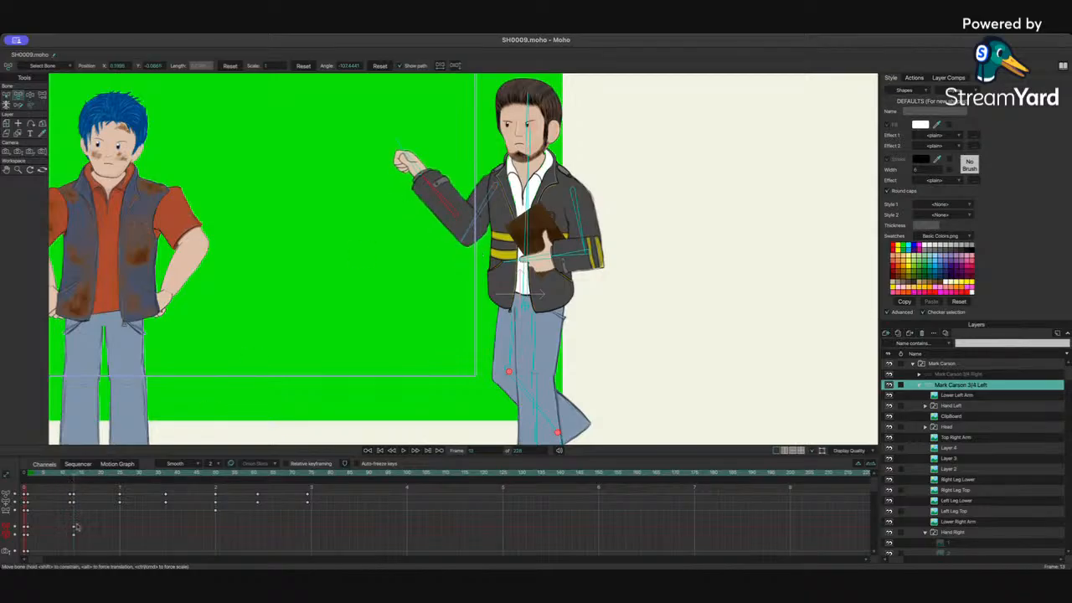
drag(74, 535, 69, 526)
Step: Scrub through the animation to review the arm motion and undo the last arm change
click(28, 475)
drag(29, 478, 164, 481)
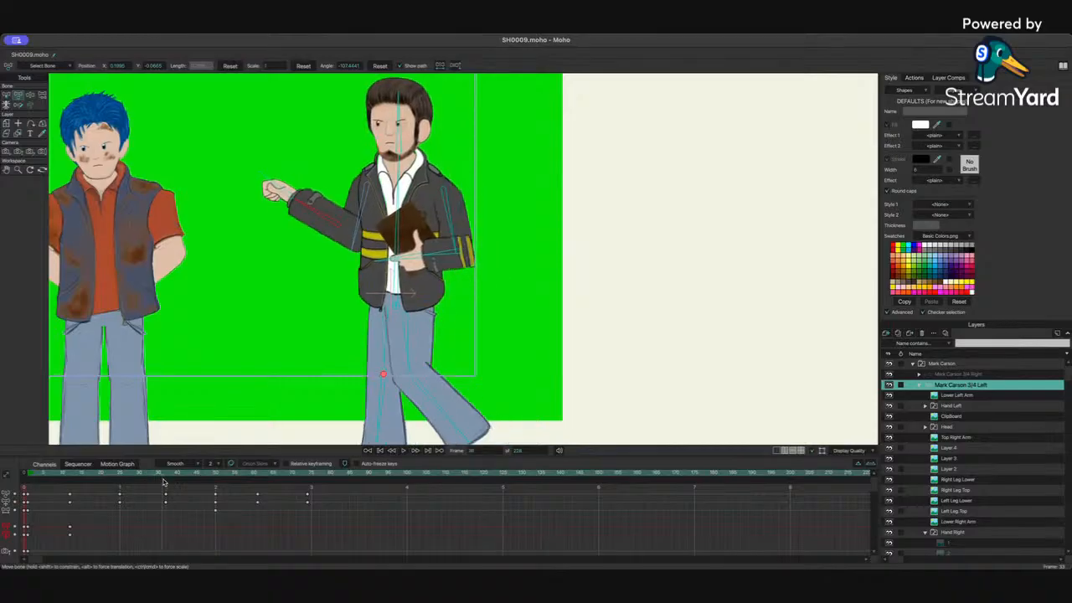
click(211, 475)
drag(210, 475, 7, 479)
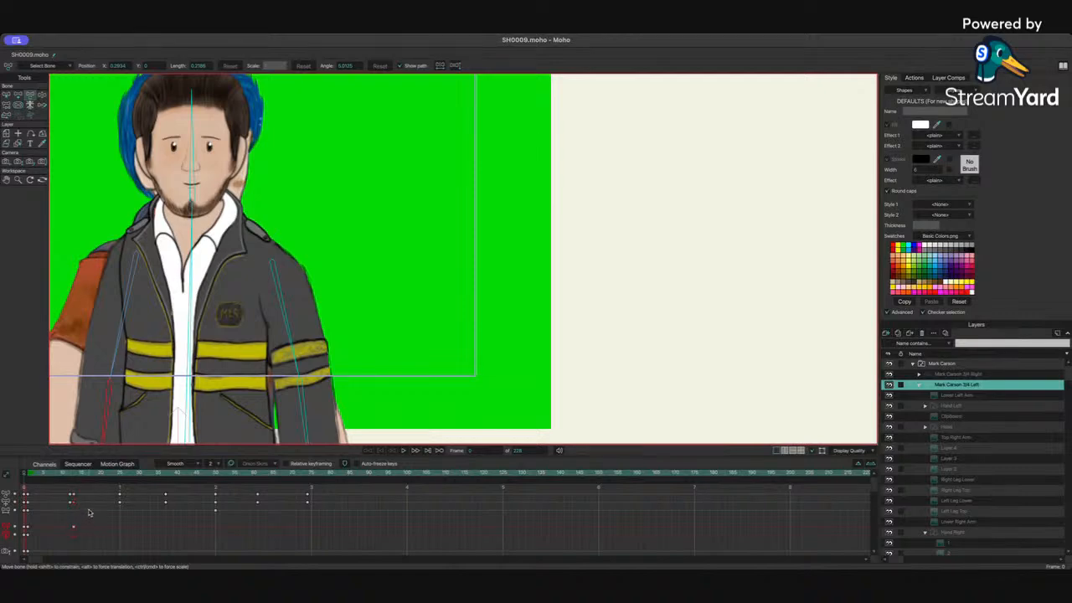
key(super+z)
Step: Go to frame 1 and slightly adjust the arm's starting pose with the Manipulate Bones tool
click(74, 475)
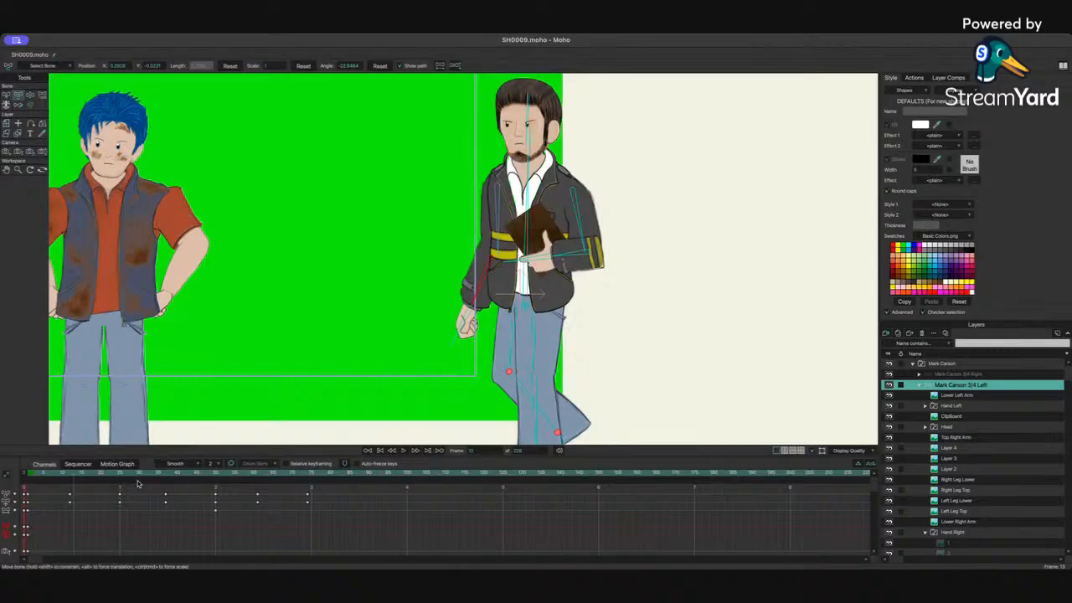
click(67, 483)
drag(62, 484, 29, 479)
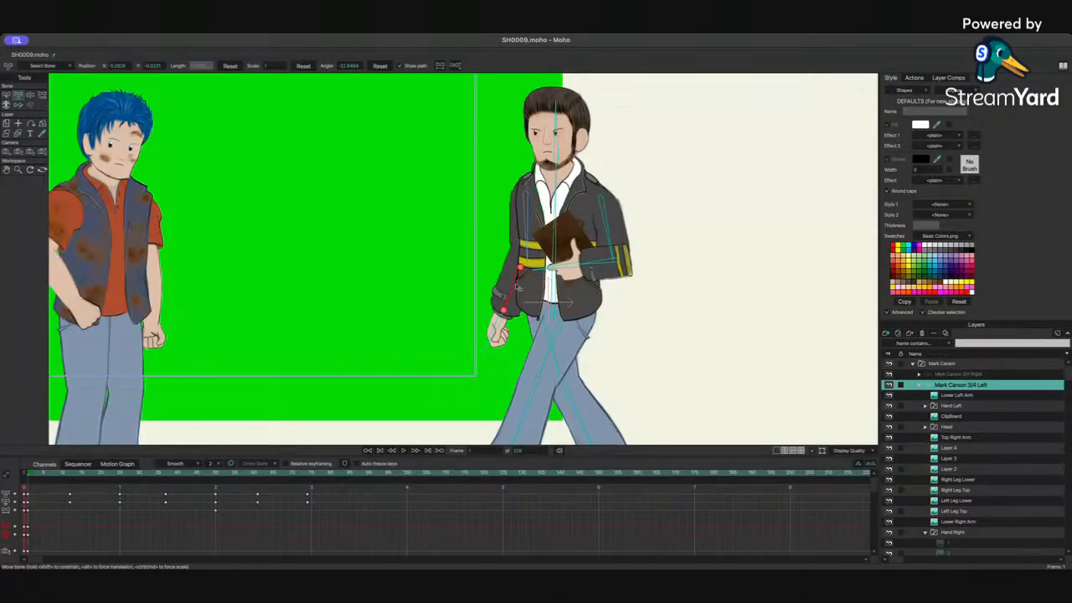
click(30, 96)
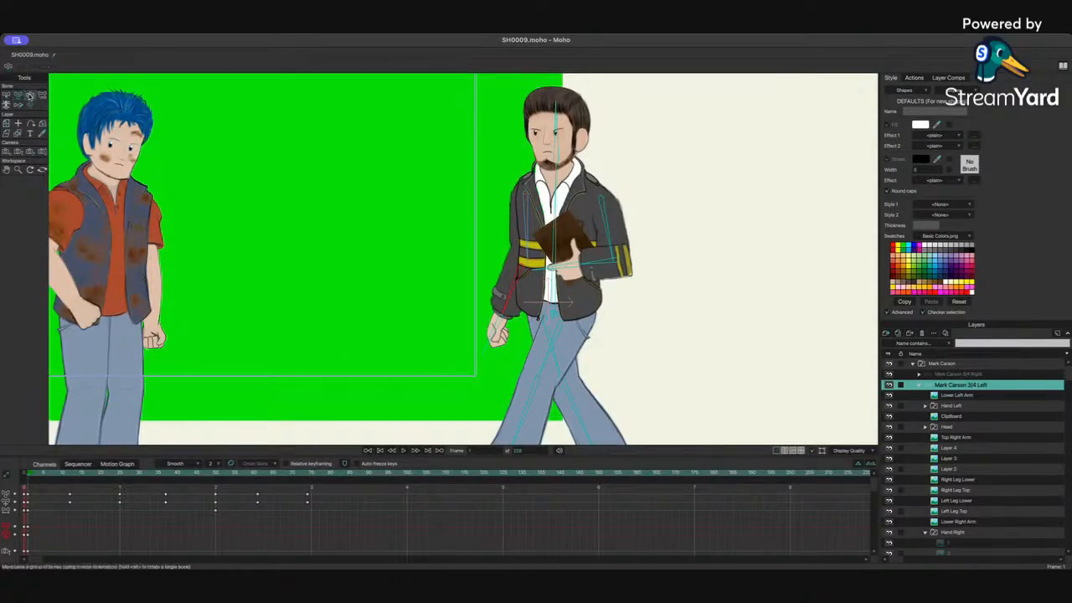
drag(515, 280, 521, 280)
drag(531, 241, 535, 241)
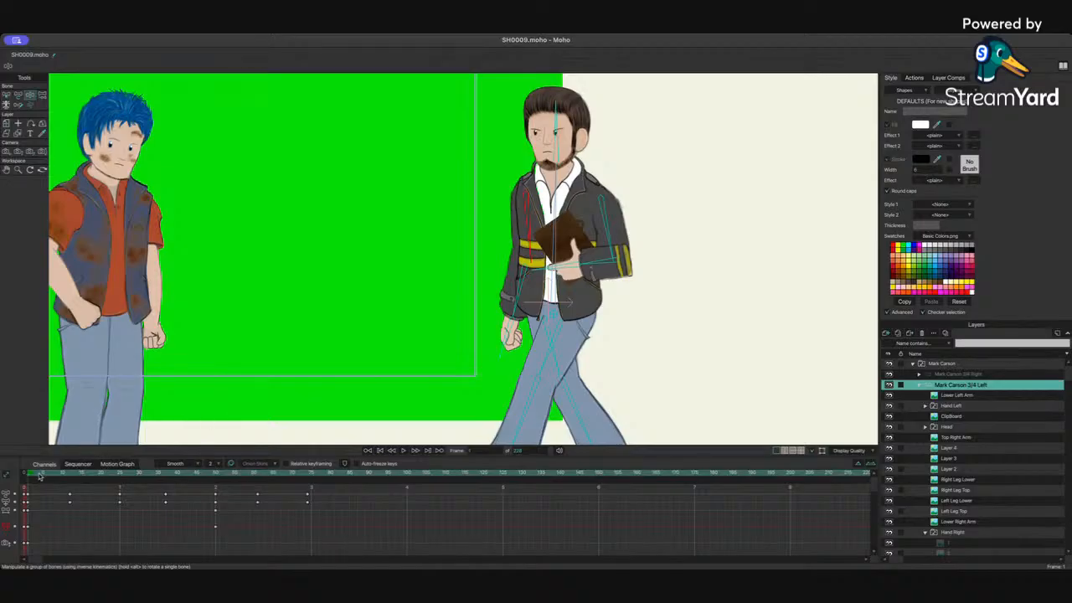
Step: Lift the arm slightly at frame 10, then raise it high toward the other character at frame 25
drag(40, 475, 74, 475)
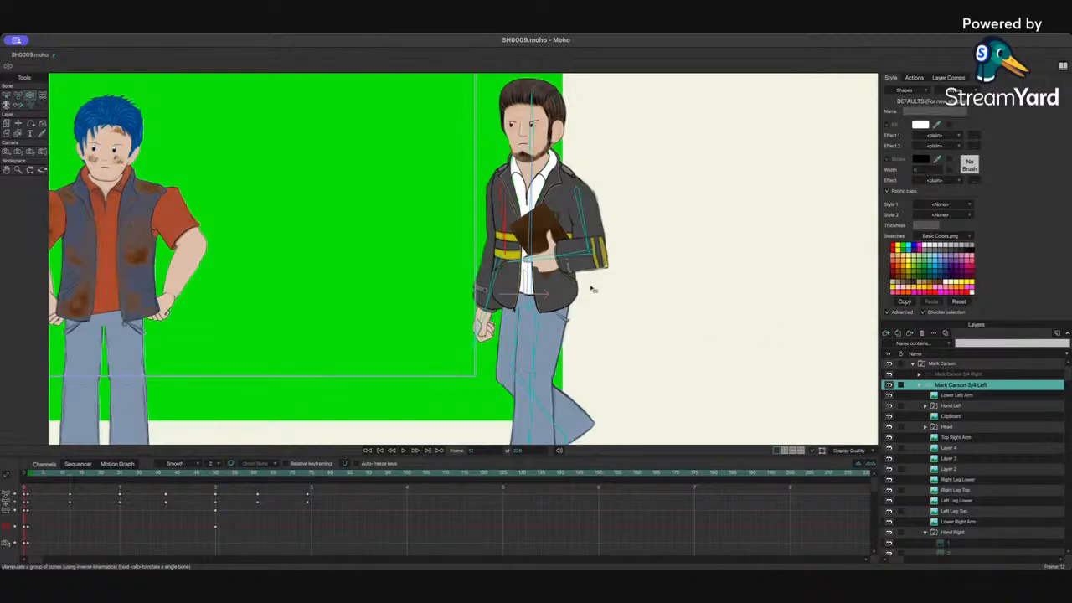
drag(499, 285, 511, 257)
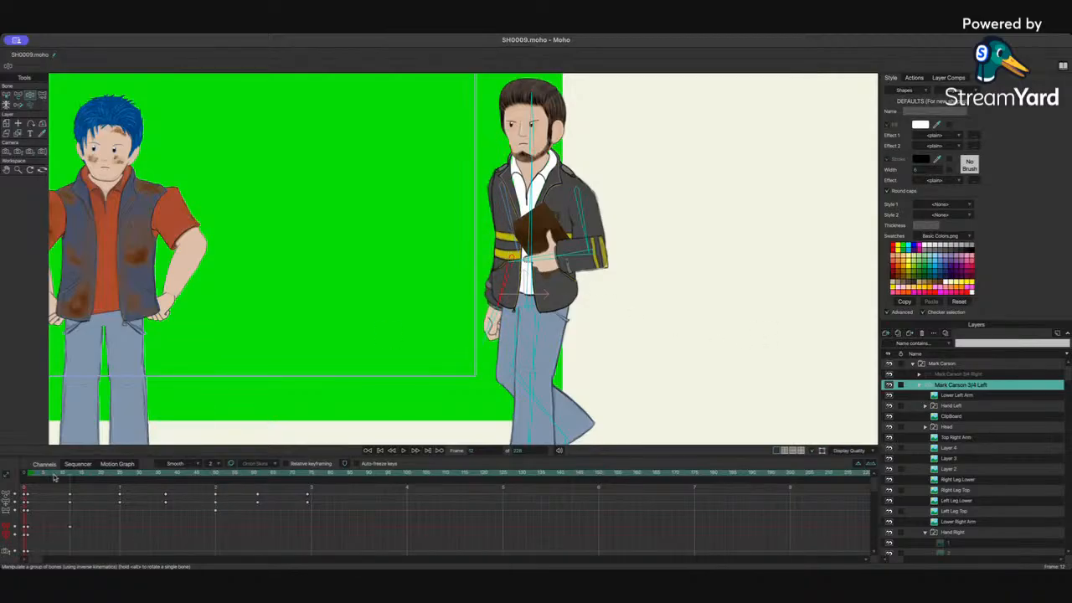
drag(43, 478, 120, 482)
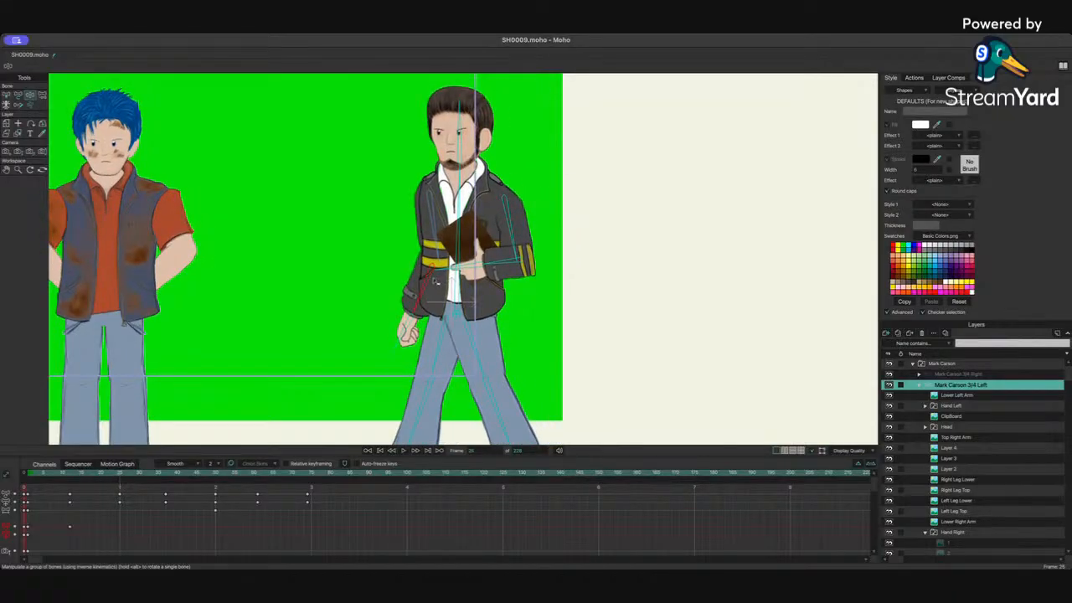
drag(434, 276, 376, 224)
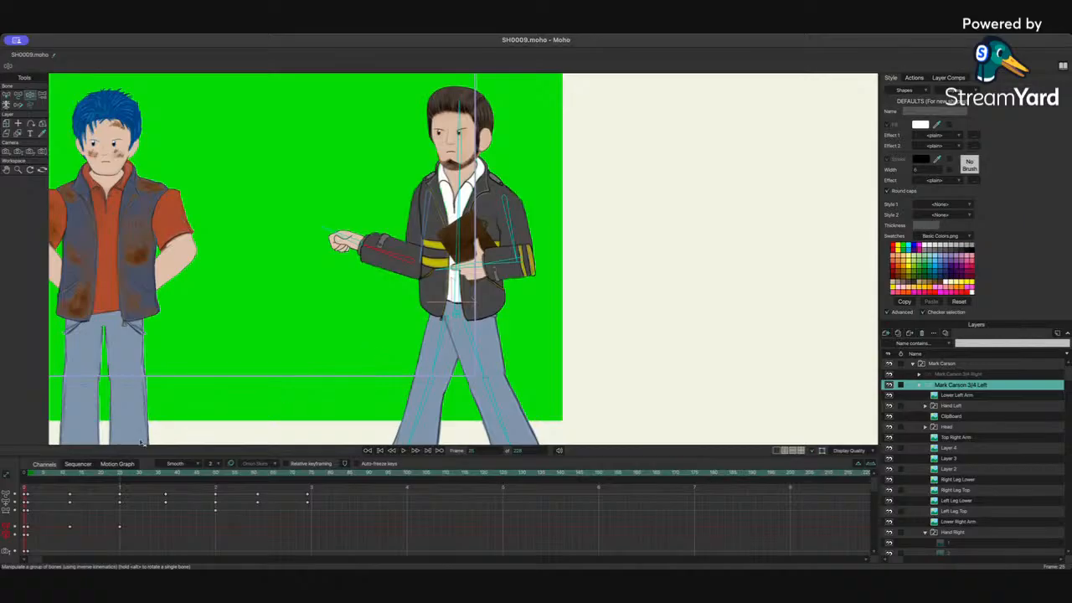
click(47, 475)
drag(46, 477, 121, 481)
drag(402, 257, 364, 194)
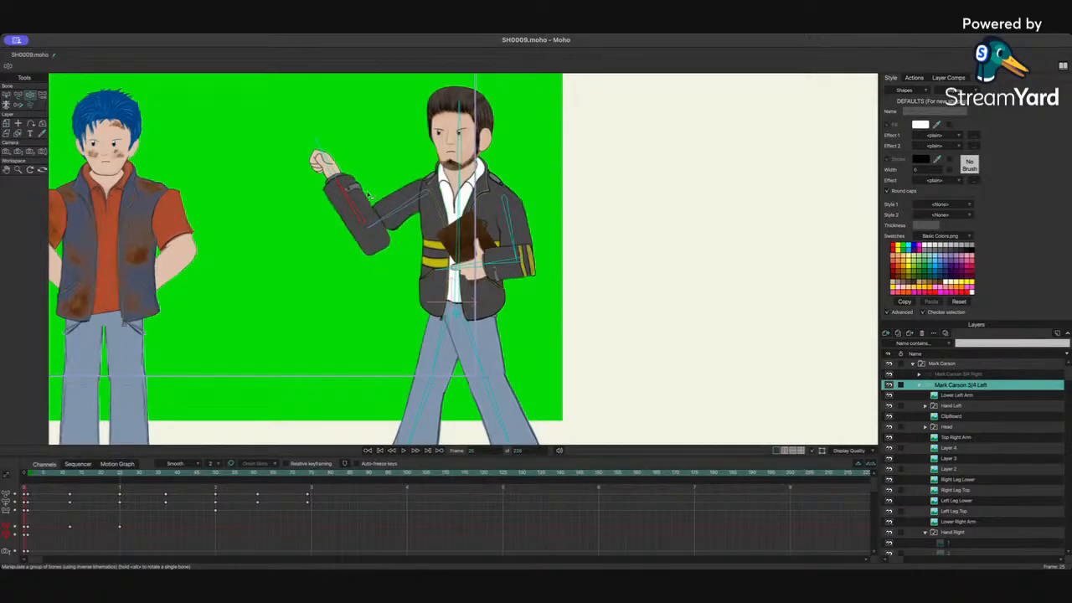
Step: Refine the arm and forearm bones at frame 25 with the Transform Bone tool to position the raised fist
click(17, 95)
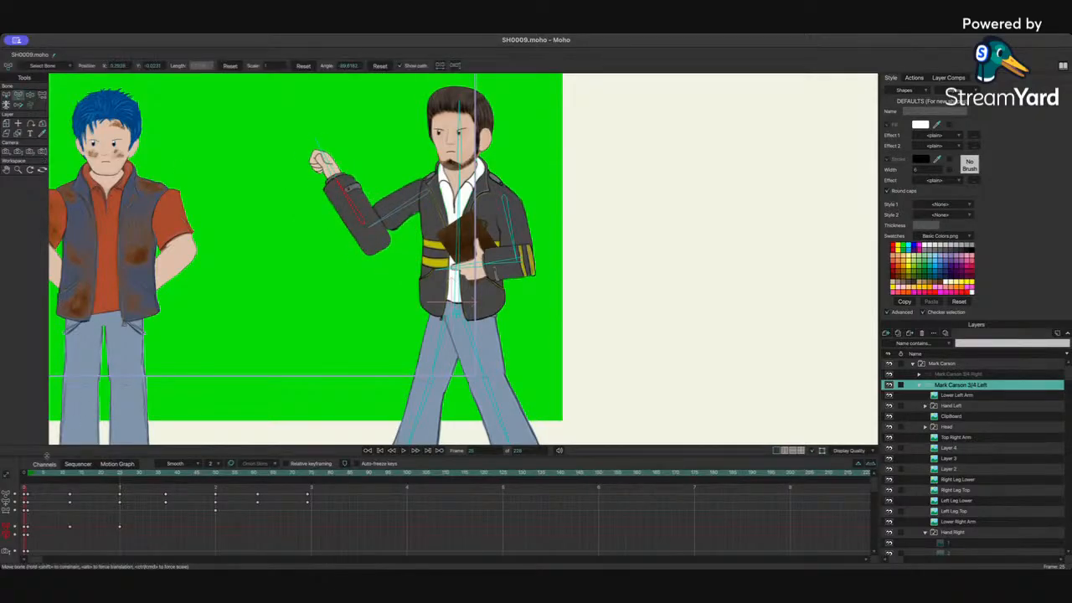
drag(71, 474, 72, 473)
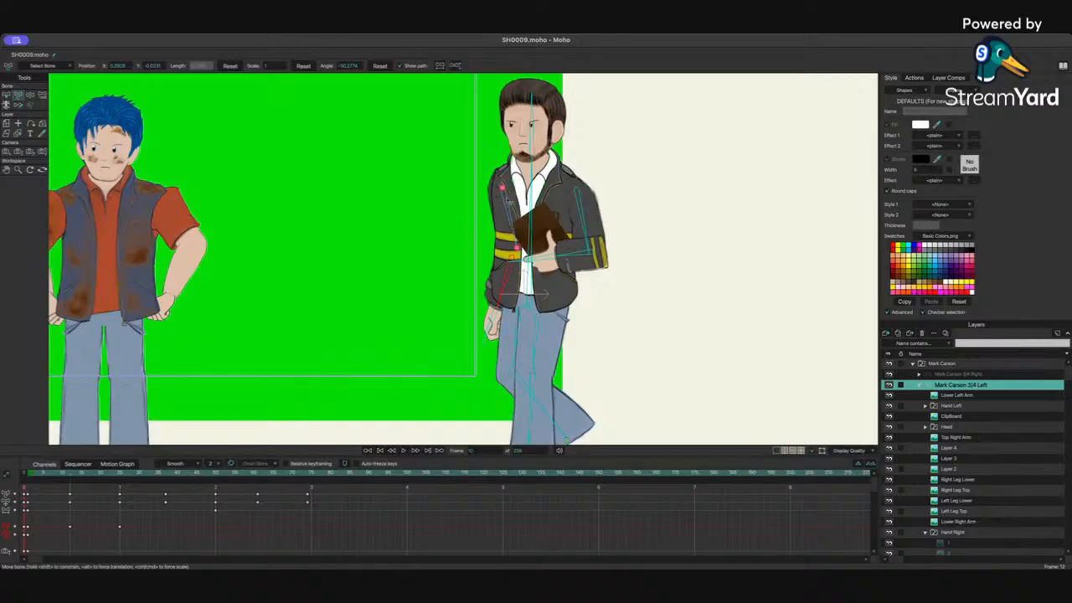
click(518, 245)
click(120, 474)
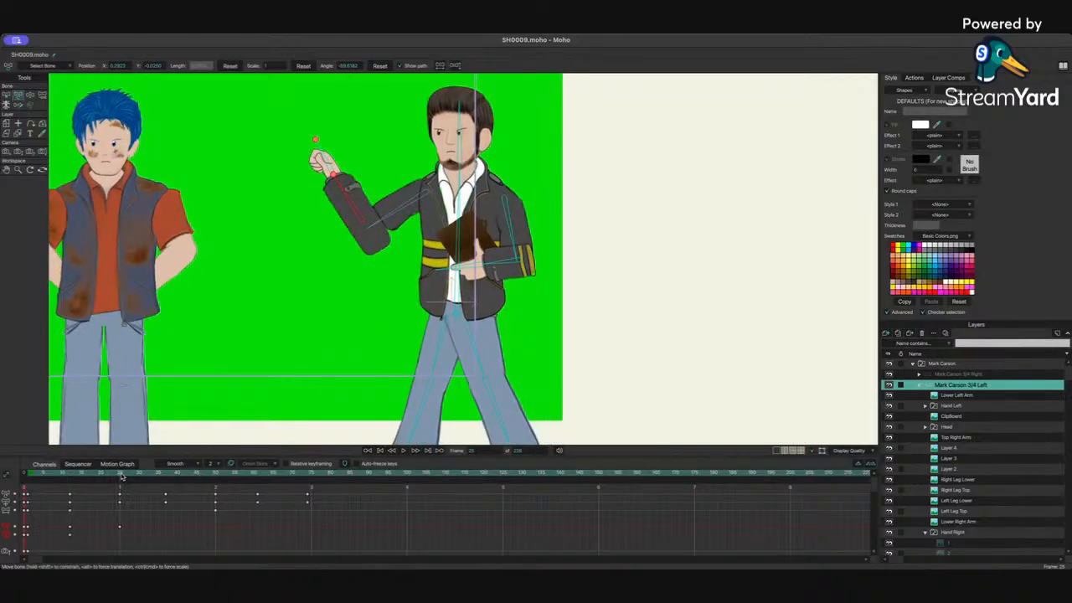
click(437, 195)
mouse_move(375, 227)
mouse_down()
mouse_move(358, 219)
mouse_move(378, 220)
mouse_up()
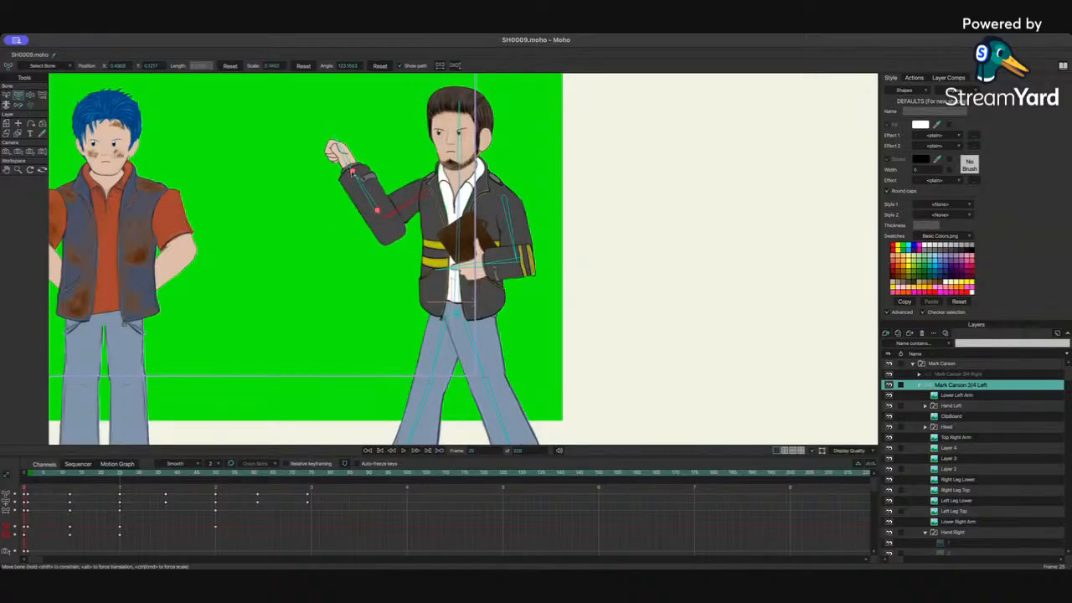
drag(353, 172, 387, 202)
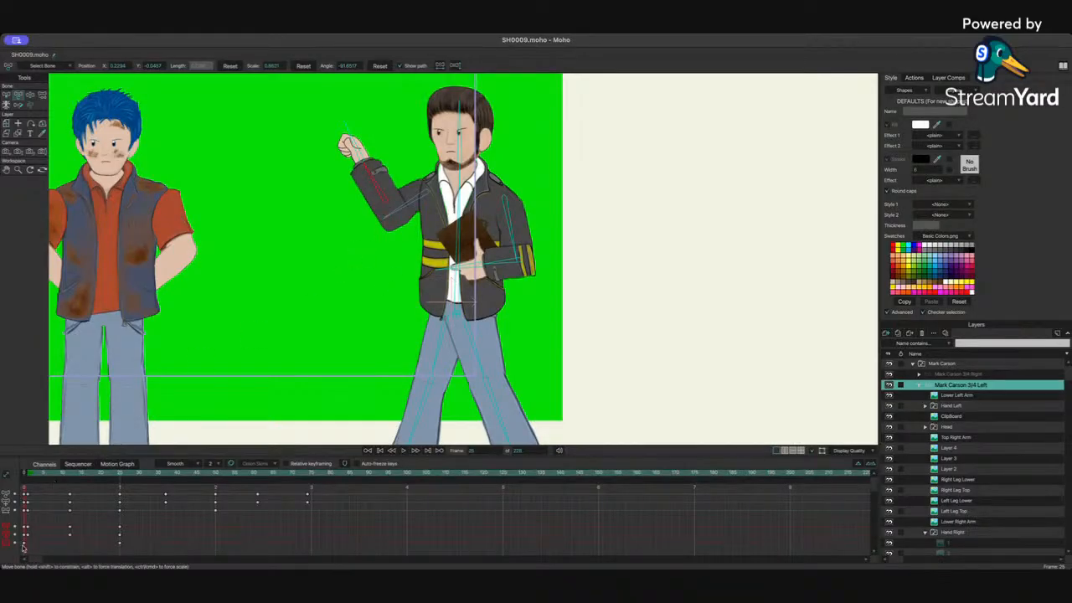
Step: Scrub back and forth through the early frames to review the arm swing
click(71, 475)
drag(71, 475, 42, 479)
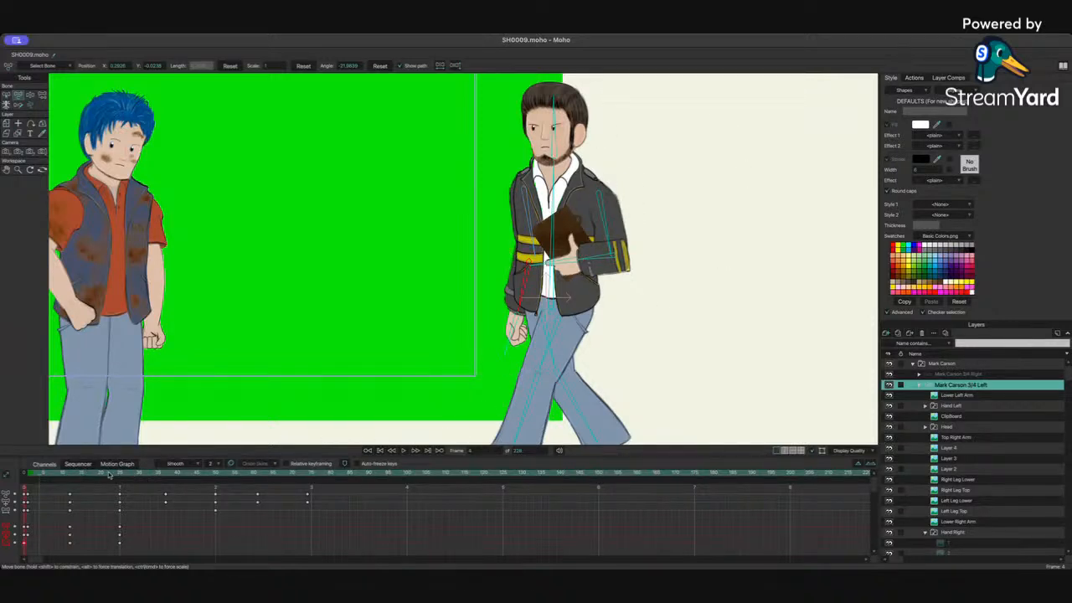
click(72, 474)
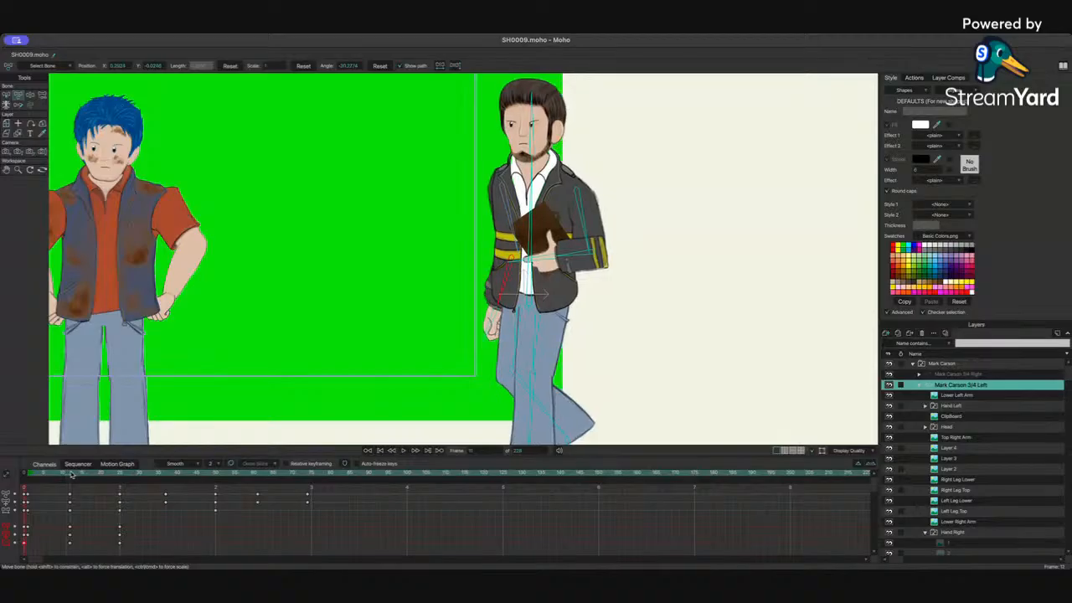
drag(72, 474, 94, 480)
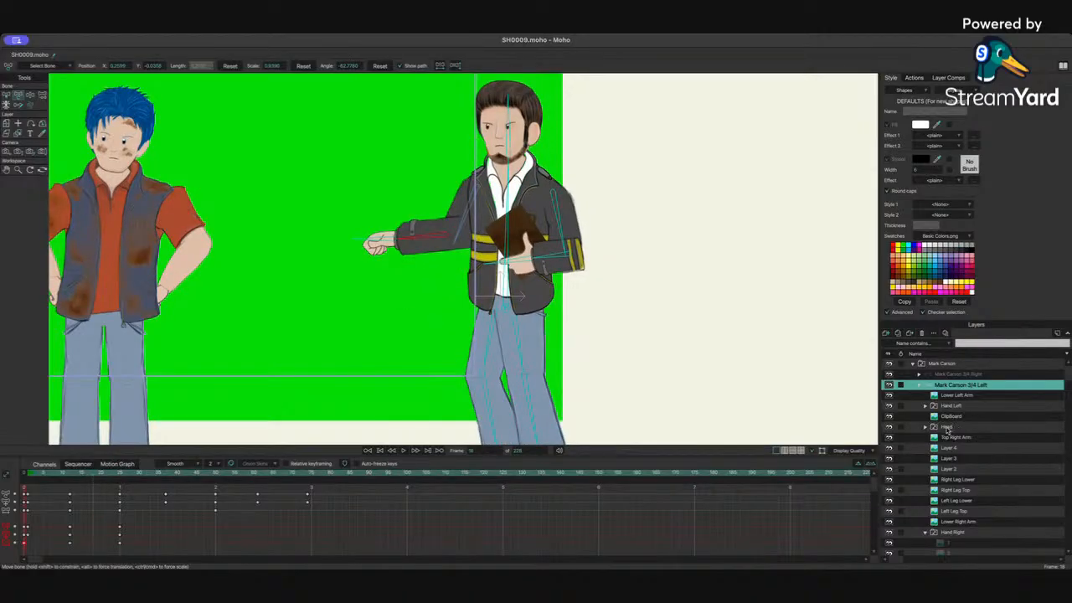
Step: Select the Hand Right group, switch its active child to the pointing hand 46, and pick the Transform Layer tool
click(952, 532)
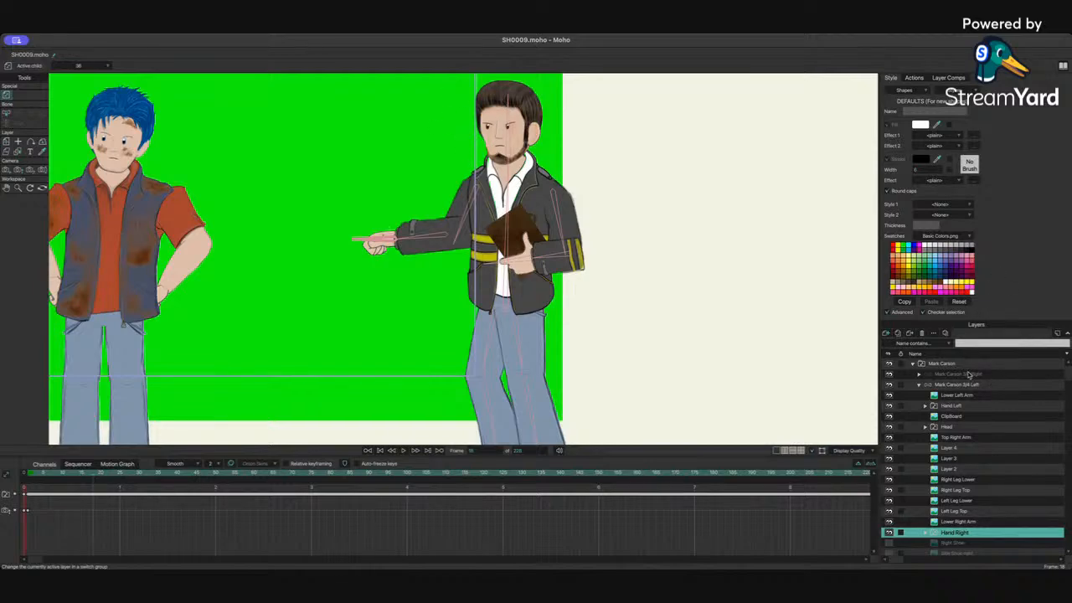
click(969, 406)
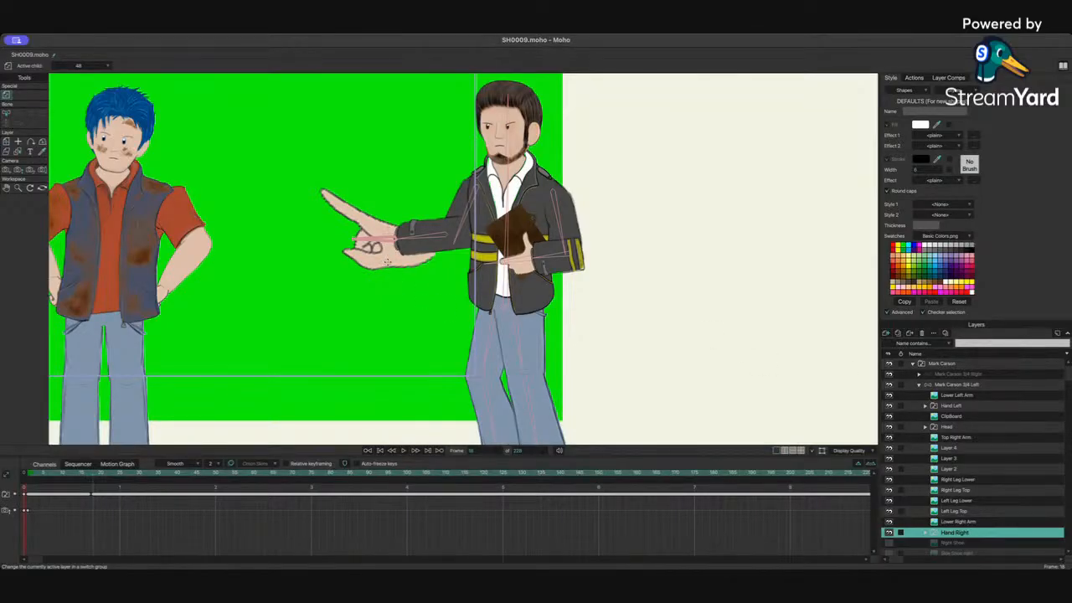
key(0)
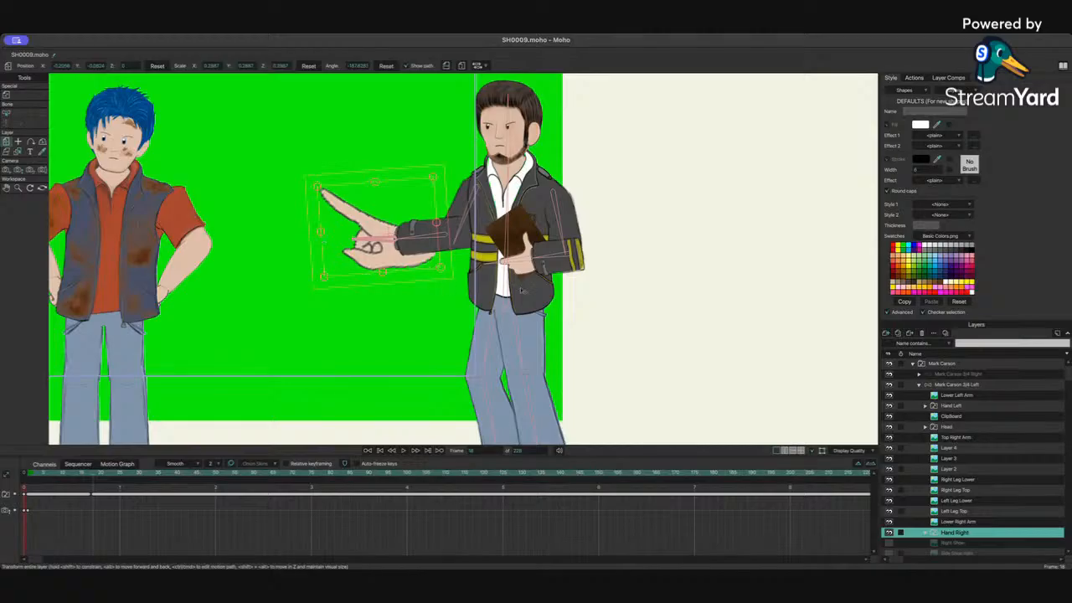
Step: Expand the Hand Right group, select hand layer 48, and delete its keyframes across the first frames
click(926, 534)
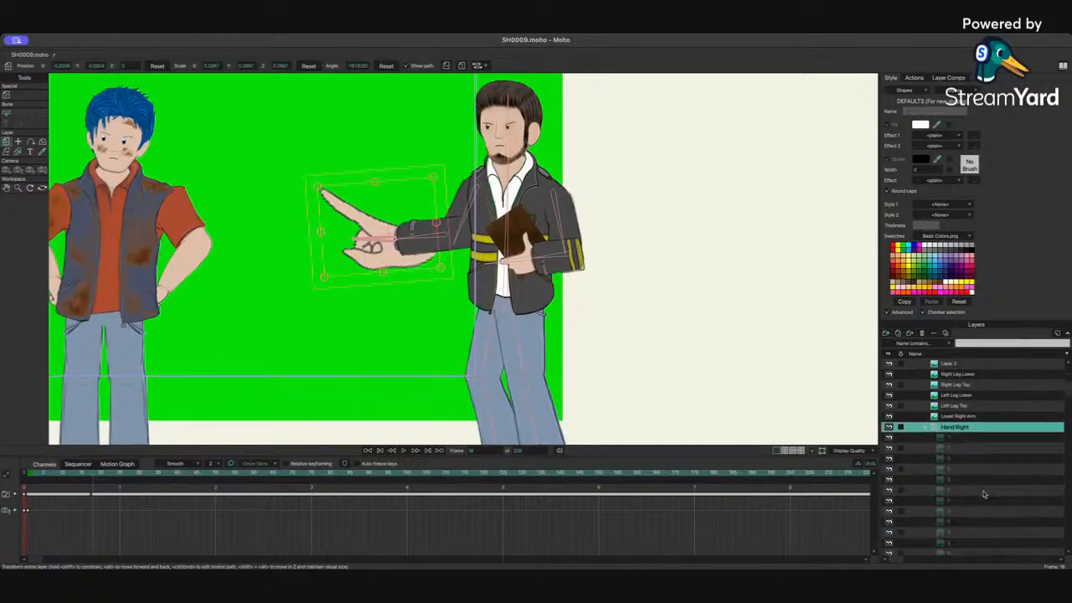
scroll(963, 502, down, 5)
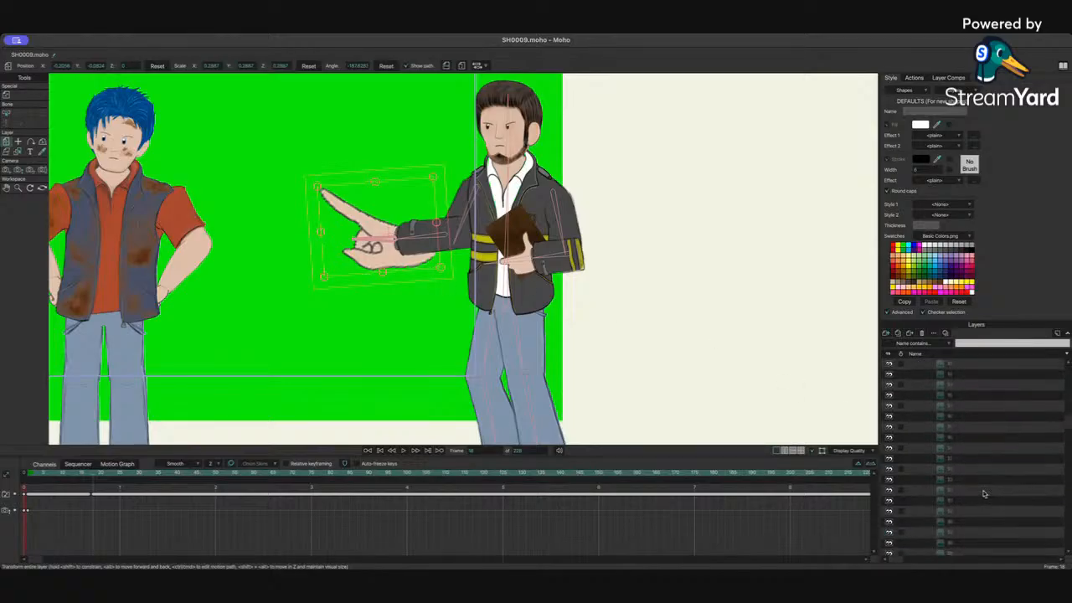
click(951, 449)
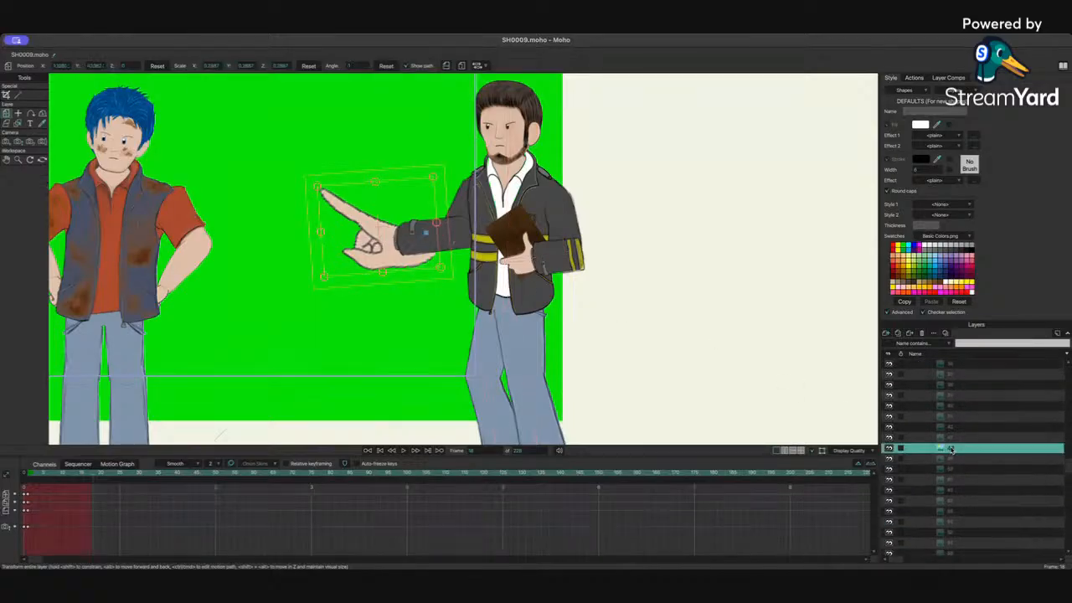
click(48, 474)
drag(49, 474, 90, 475)
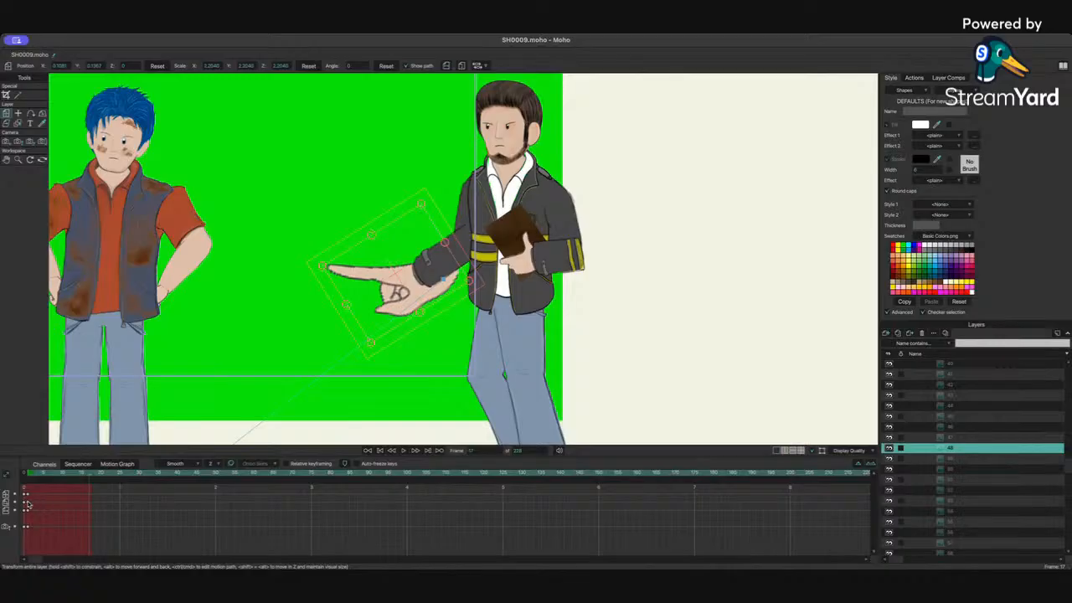
key(Delete)
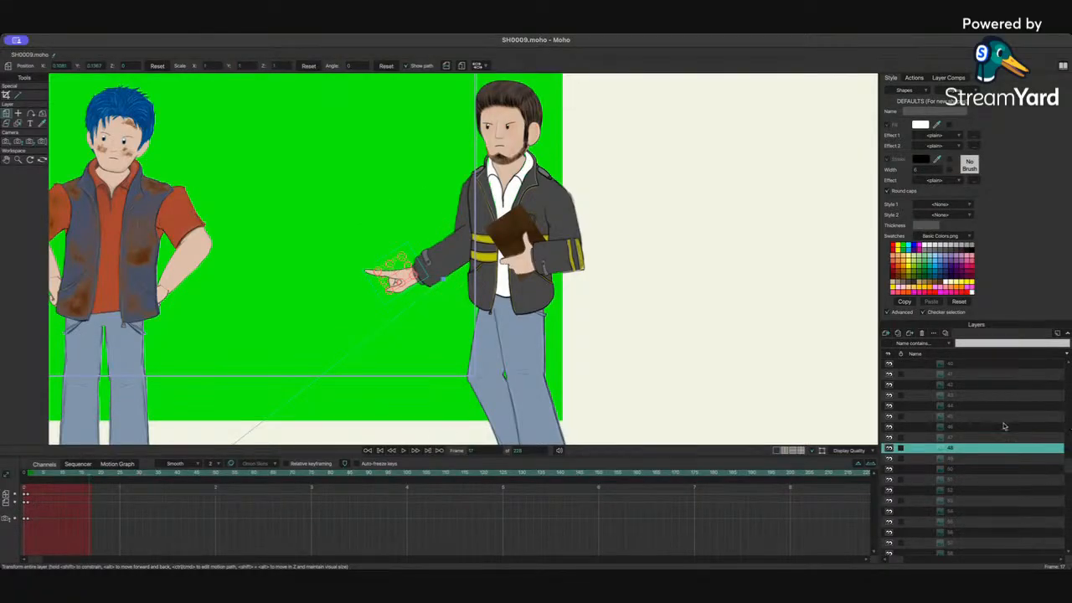
Step: Reselect the Hand Right group and switch it to an open hand pose
scroll(1003, 427, up, 8)
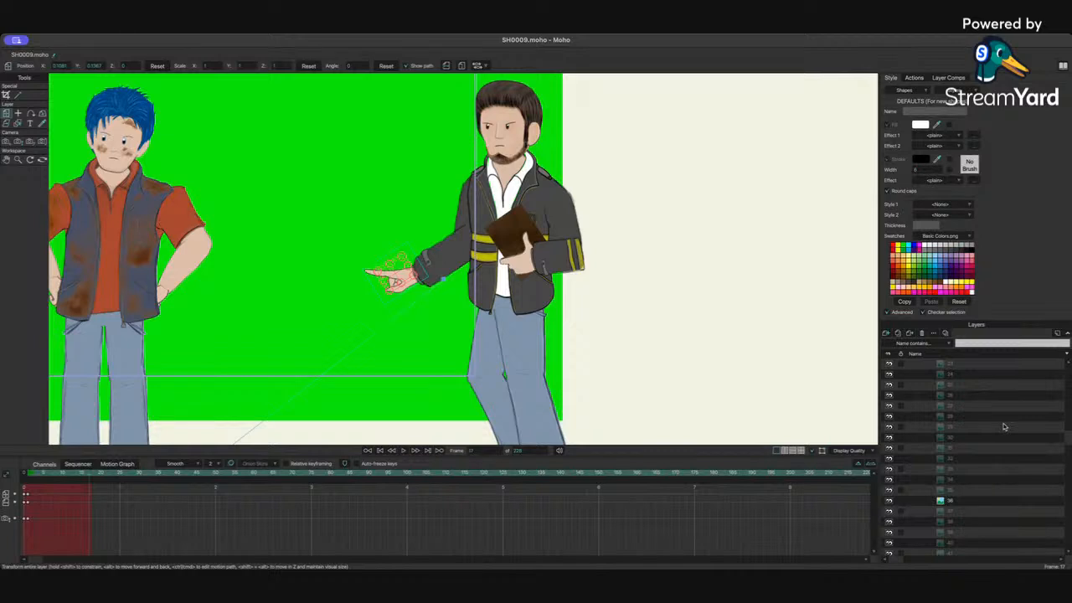
scroll(1003, 426, up, 2)
scroll(1004, 427, up, 10)
click(981, 510)
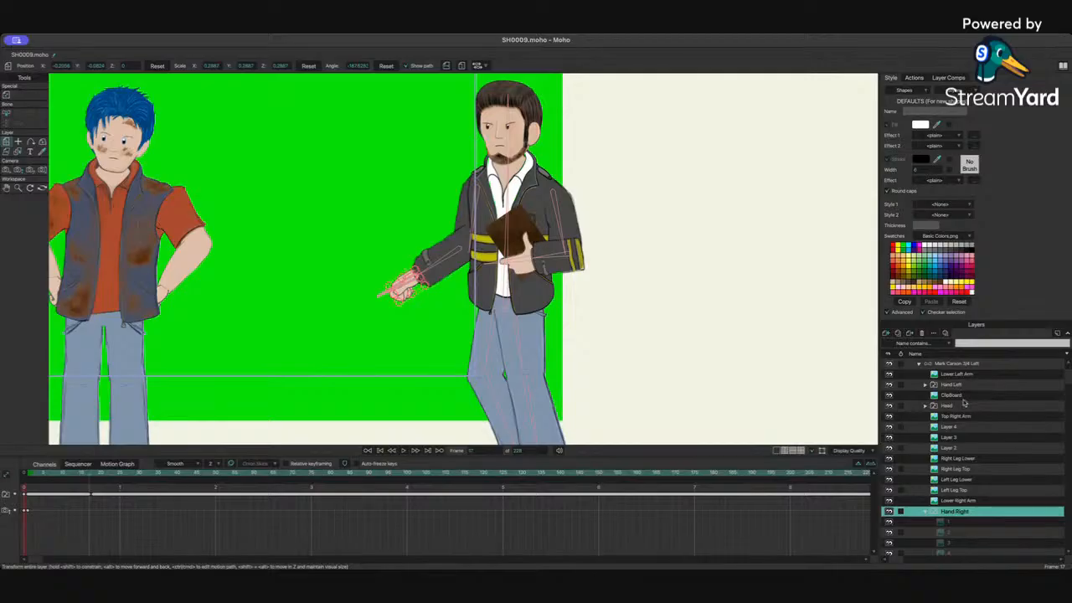
click(964, 401)
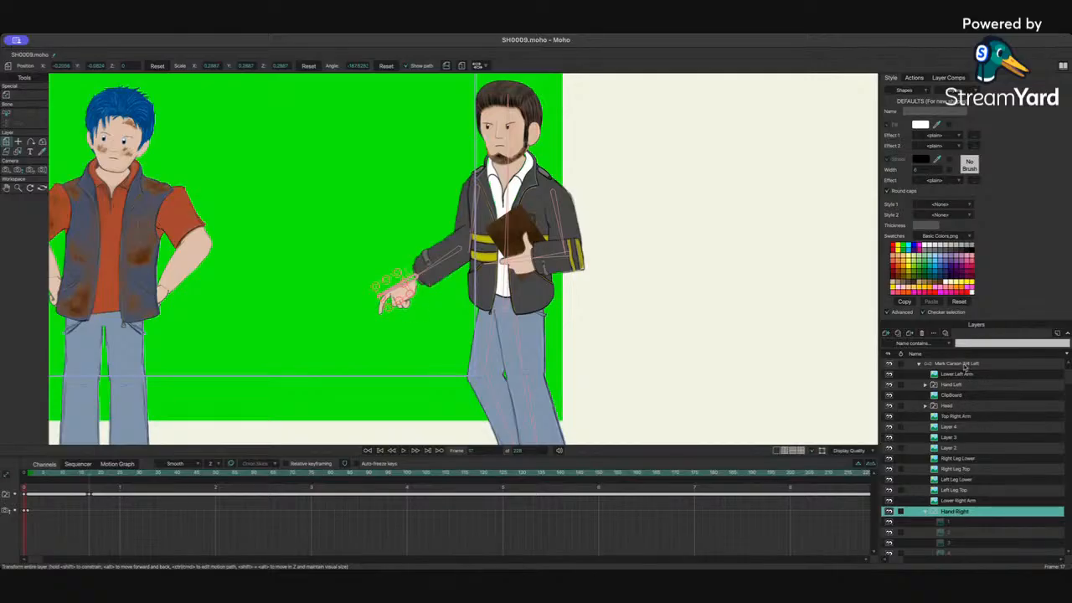
Step: Adjust the Hand Right switch keyframes in the timeline and scrub through the early frames with the pointing hand
click(960, 405)
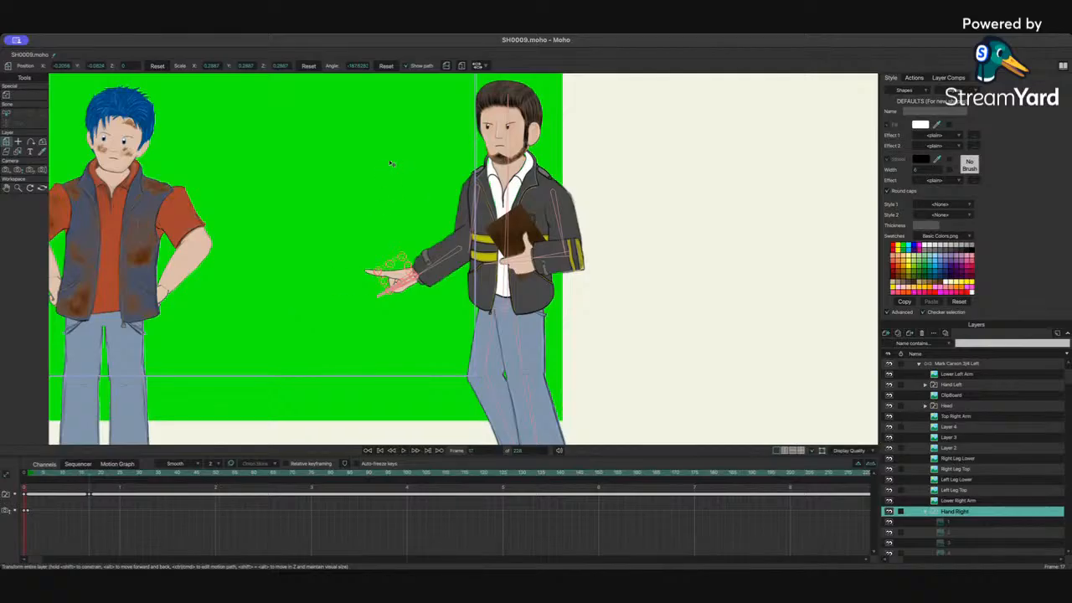
scroll(389, 162, up, 3)
scroll(389, 162, down, 3)
click(96, 496)
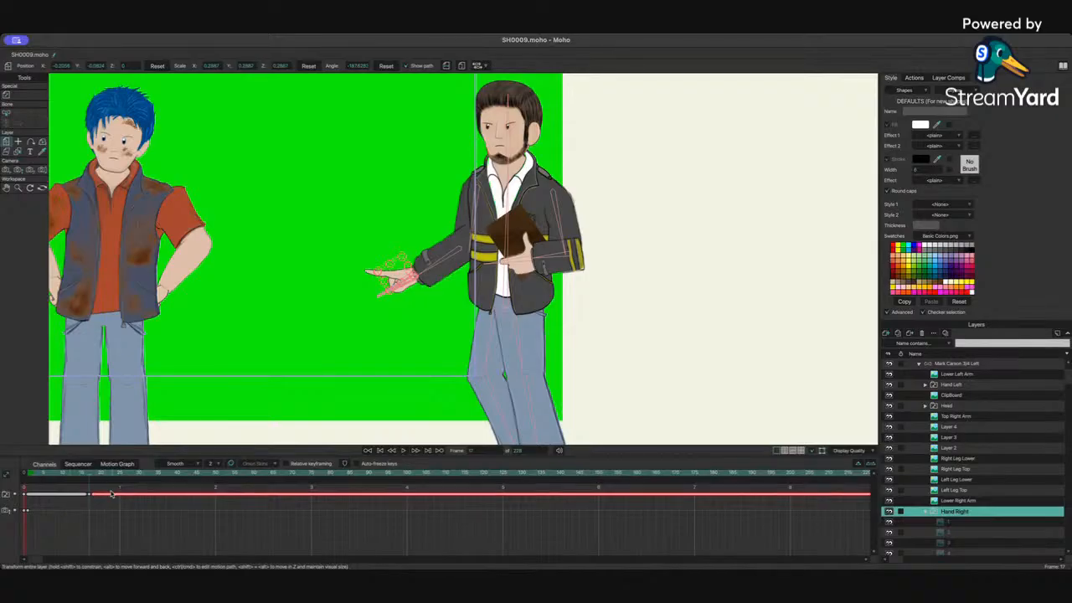
click(111, 495)
click(54, 477)
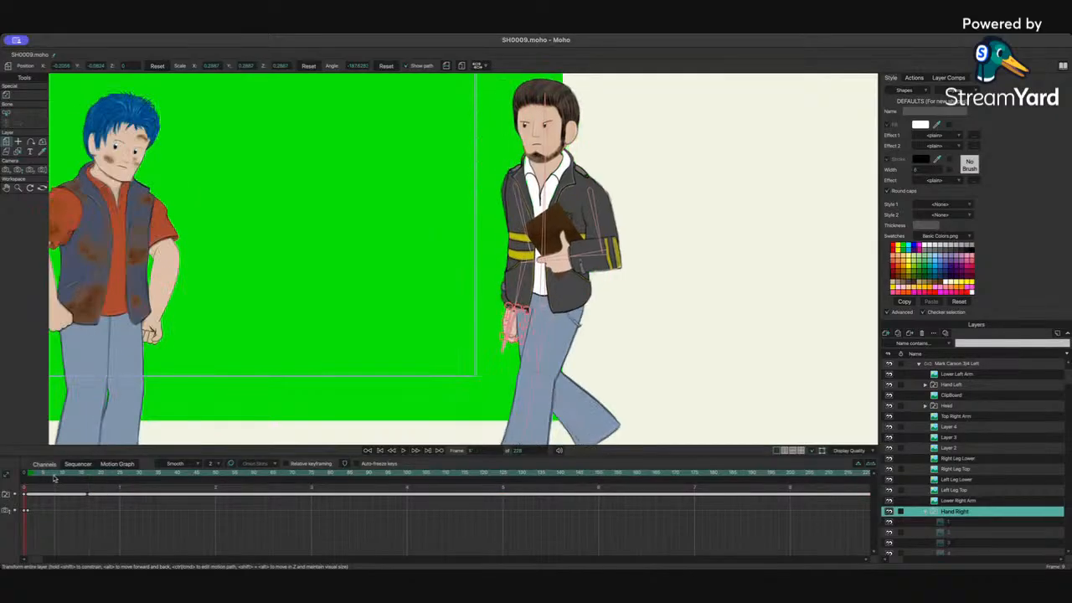
drag(54, 477, 262, 479)
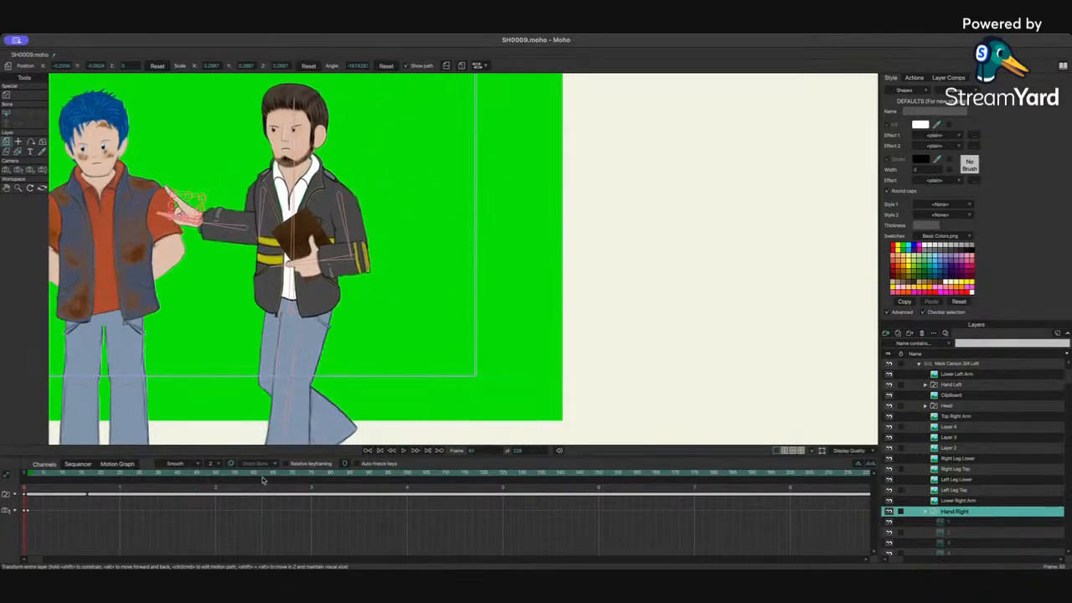
Step: Select the Mark Carson 3/4 Left group and, at frame 25, pose the clipboard-holding arm with Manipulate Bones
click(959, 363)
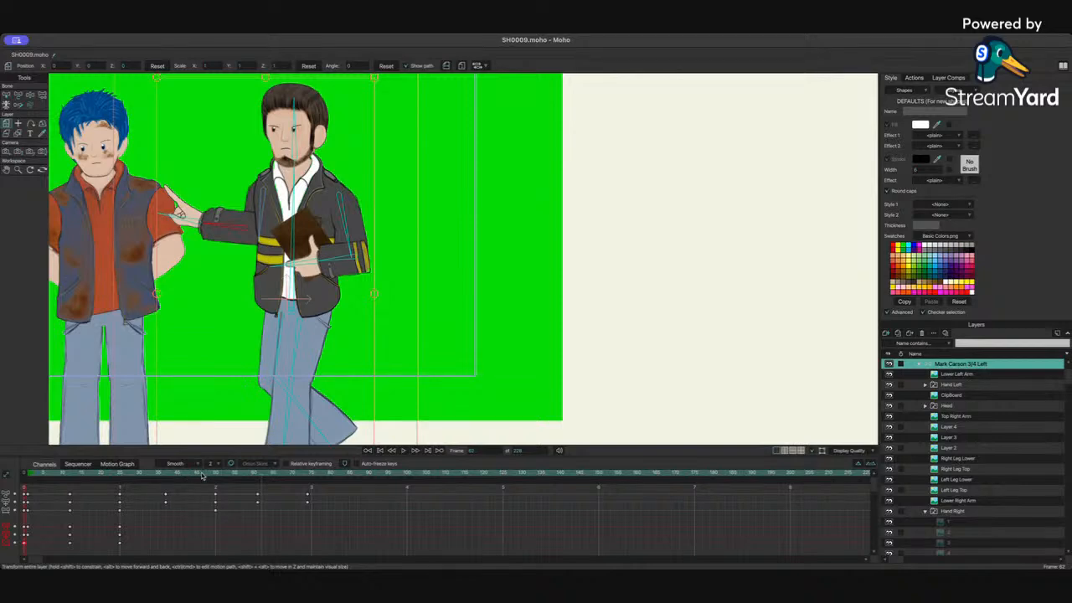
drag(201, 472, 126, 475)
click(30, 95)
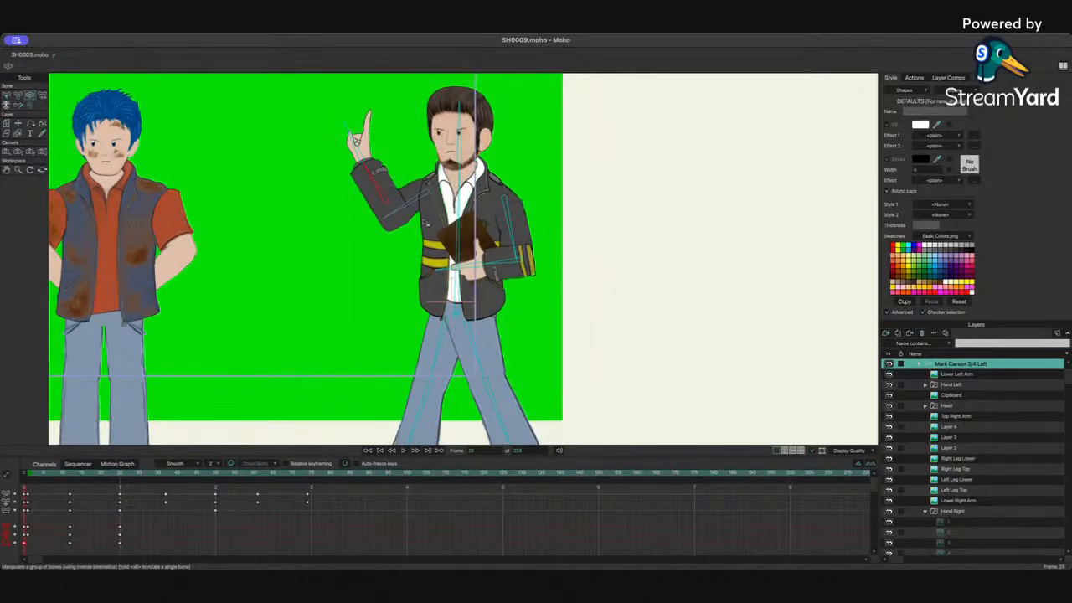
drag(516, 241, 522, 234)
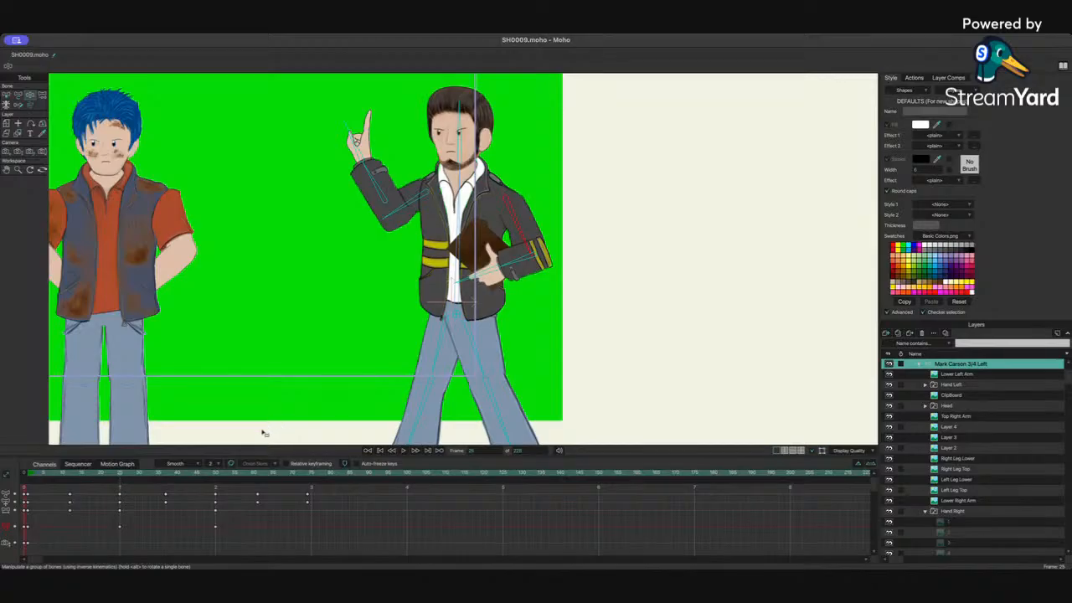
drag(521, 215, 496, 240)
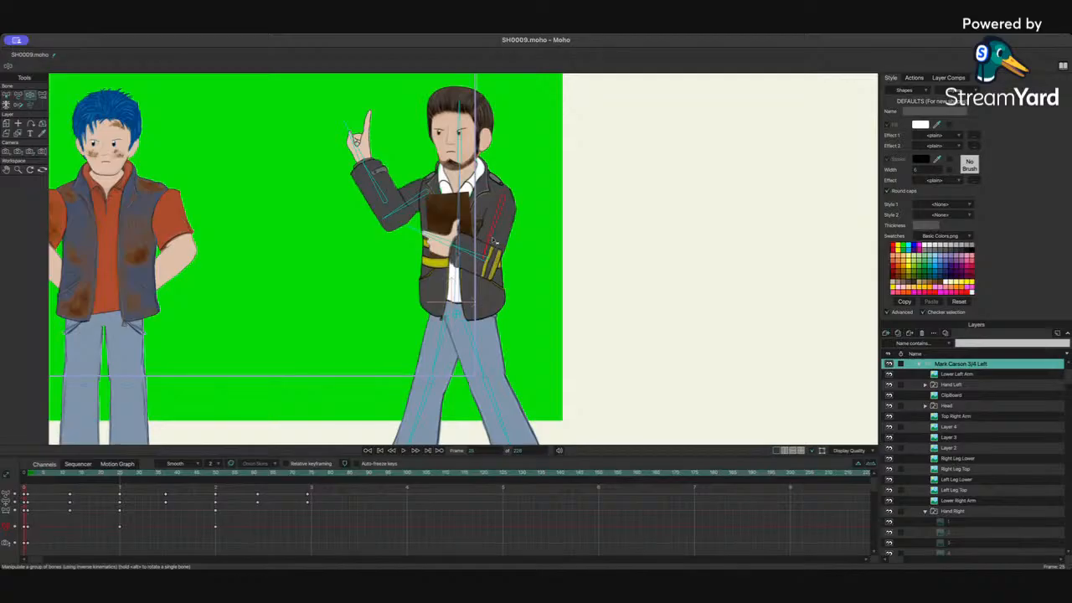
Step: At frame 50, raise the pointing arm upward with Manipulate Bones, then return to the first frame
drag(39, 473, 215, 479)
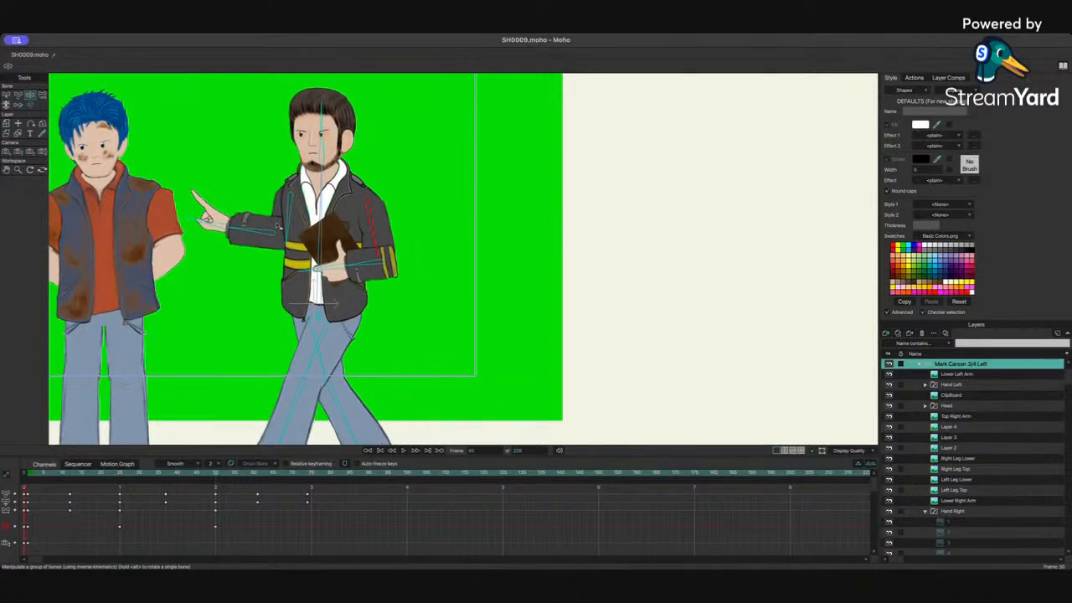
drag(262, 237, 249, 201)
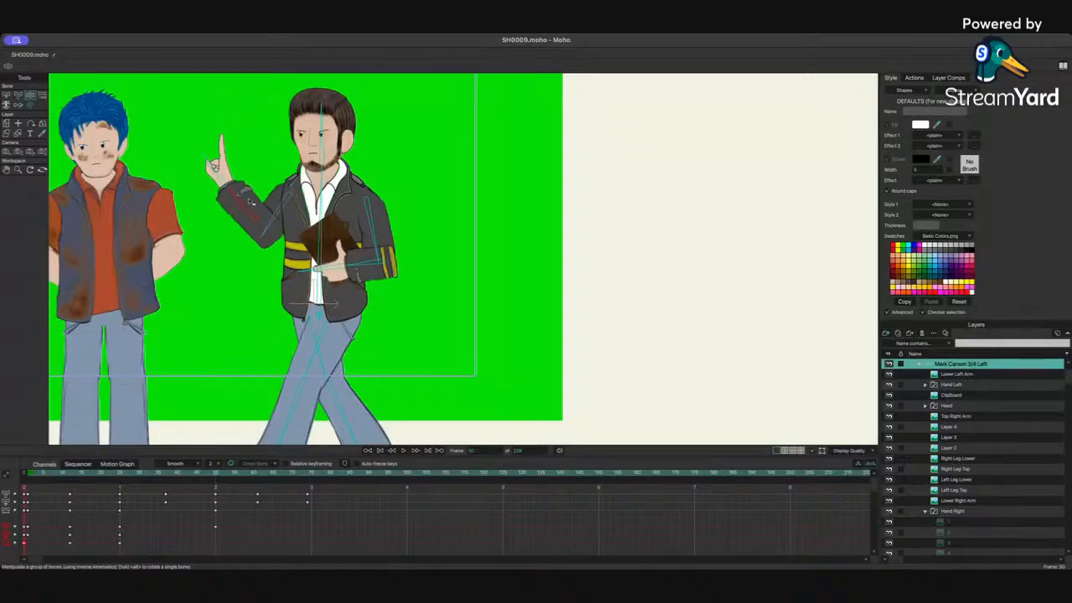
drag(87, 477, 24, 480)
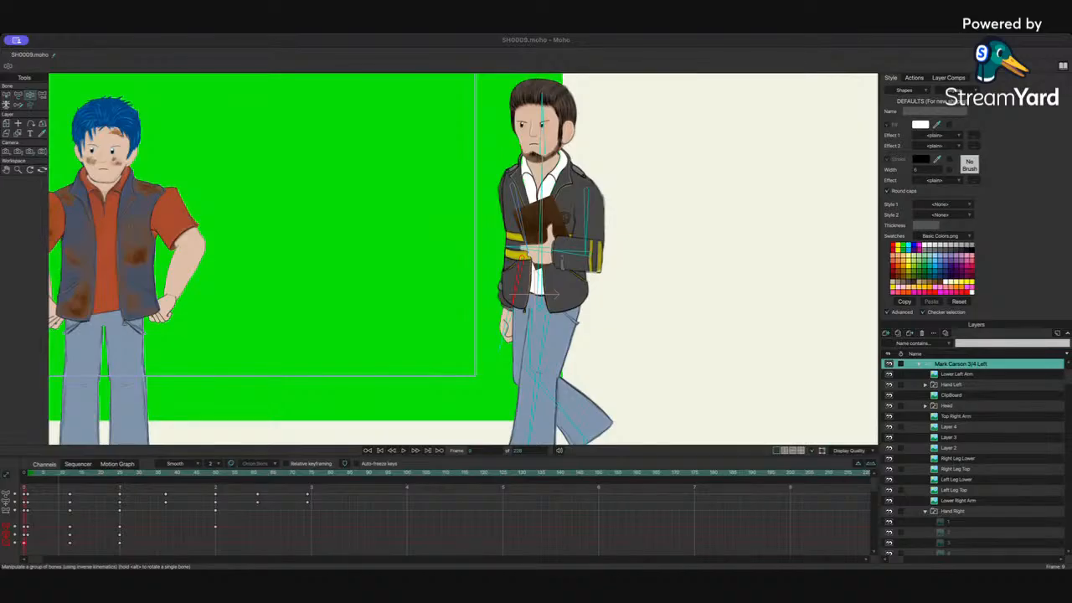
Step: Collapse the character group and show the soundtrack audio layer's waveform in the timeline
key(super+Tab)
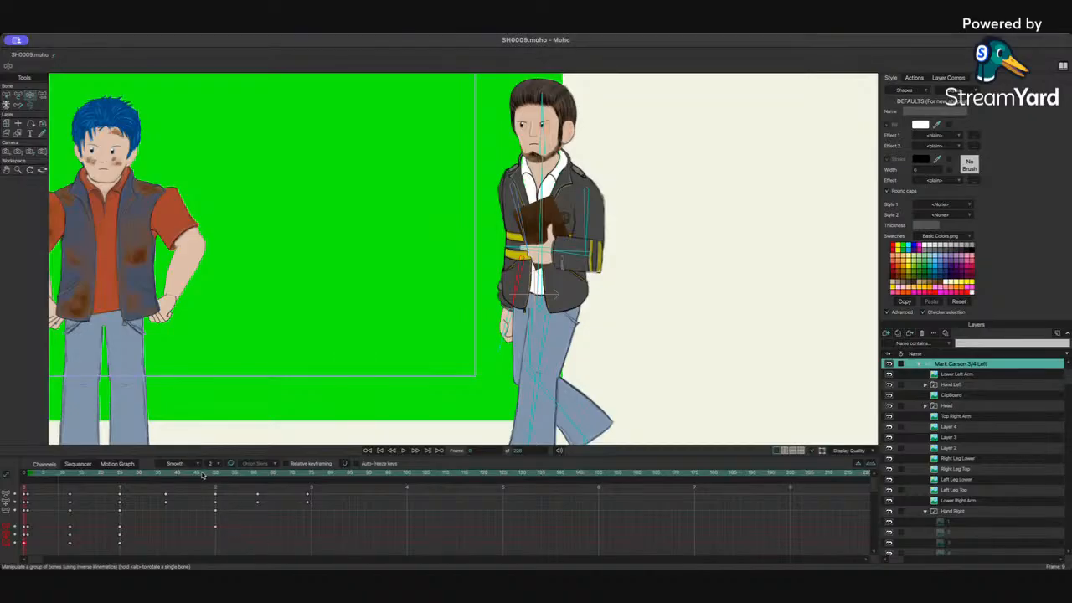
drag(204, 474, 4, 496)
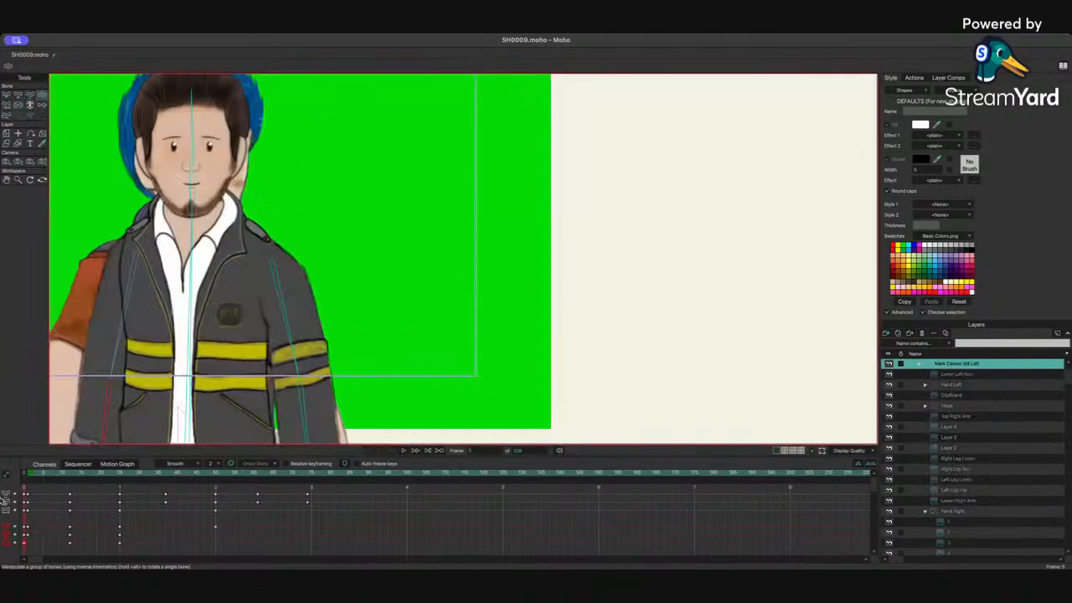
click(919, 364)
click(889, 405)
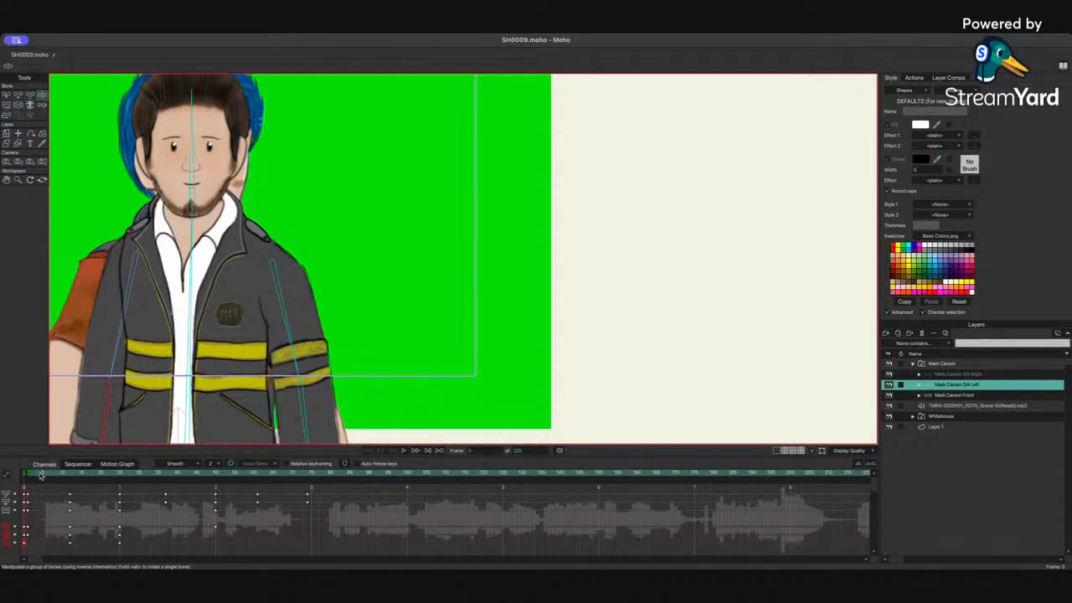
drag(43, 474, 28, 480)
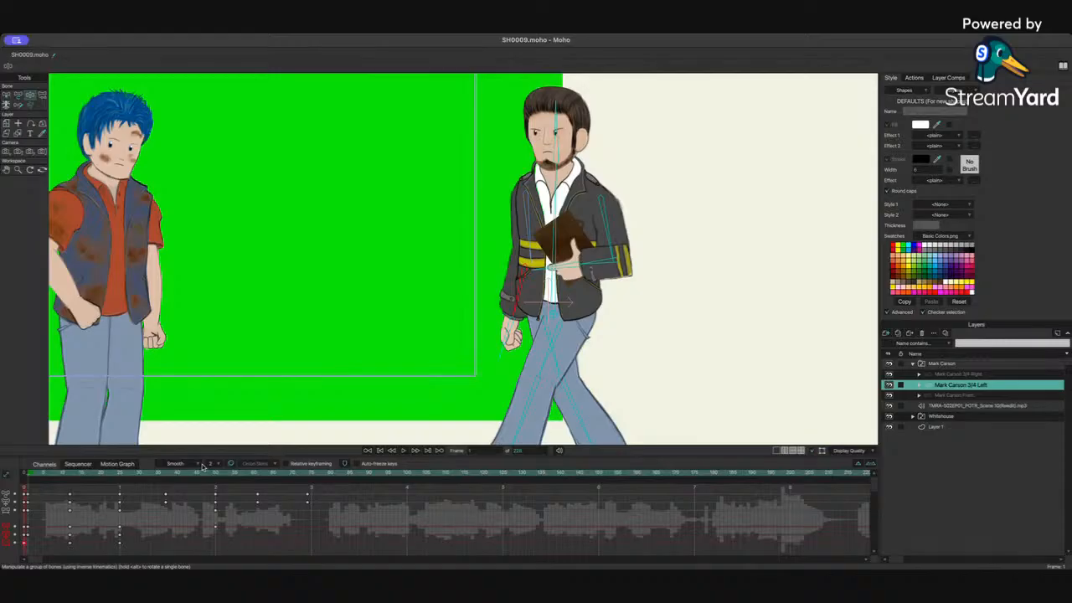
Step: Play the animation to review the raised pointing gesture against the audio
click(404, 451)
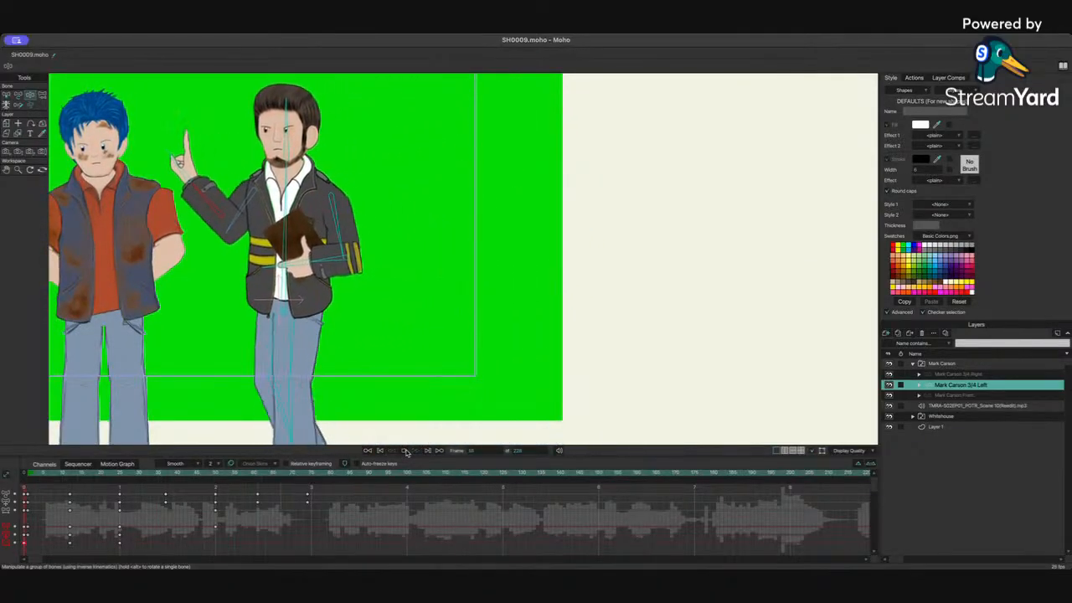
click(405, 452)
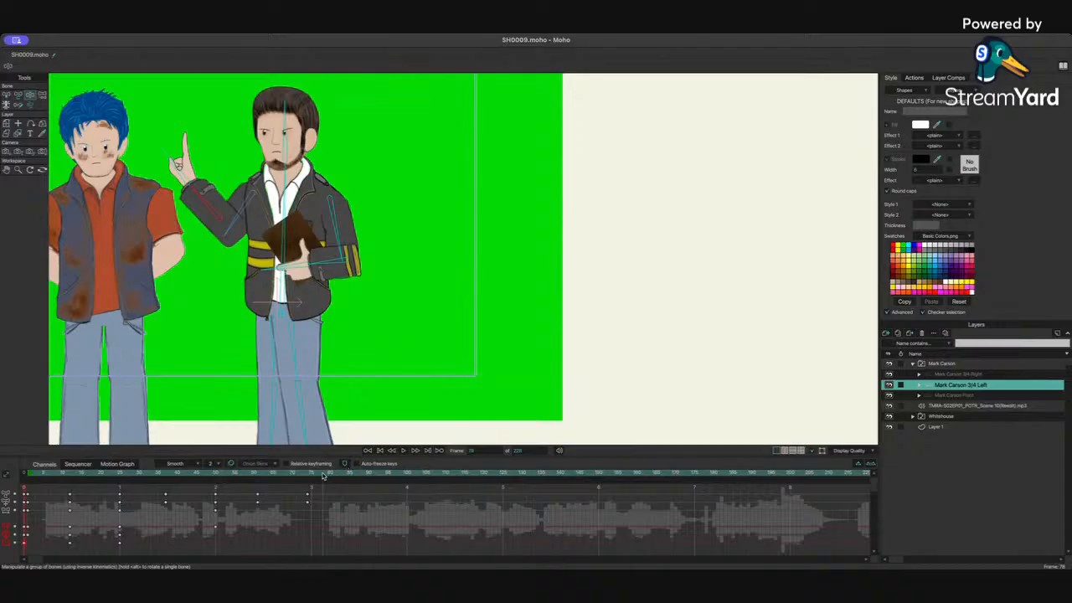
drag(323, 474, 301, 478)
Step: At frame 60, swing the raised arm down so it points forward toward the other character
click(888, 407)
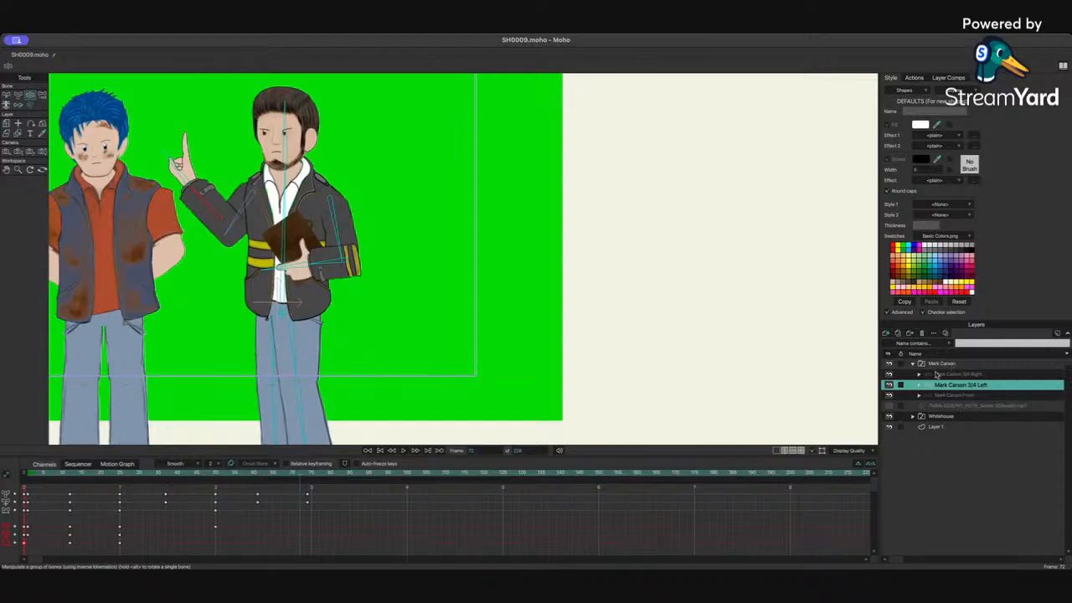
drag(167, 476, 222, 482)
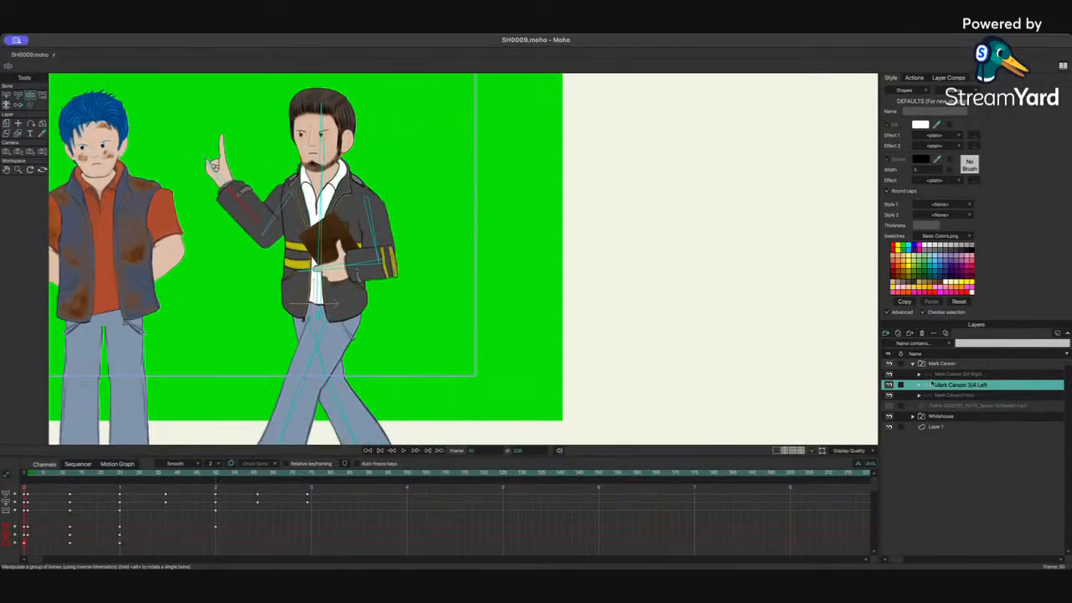
click(889, 407)
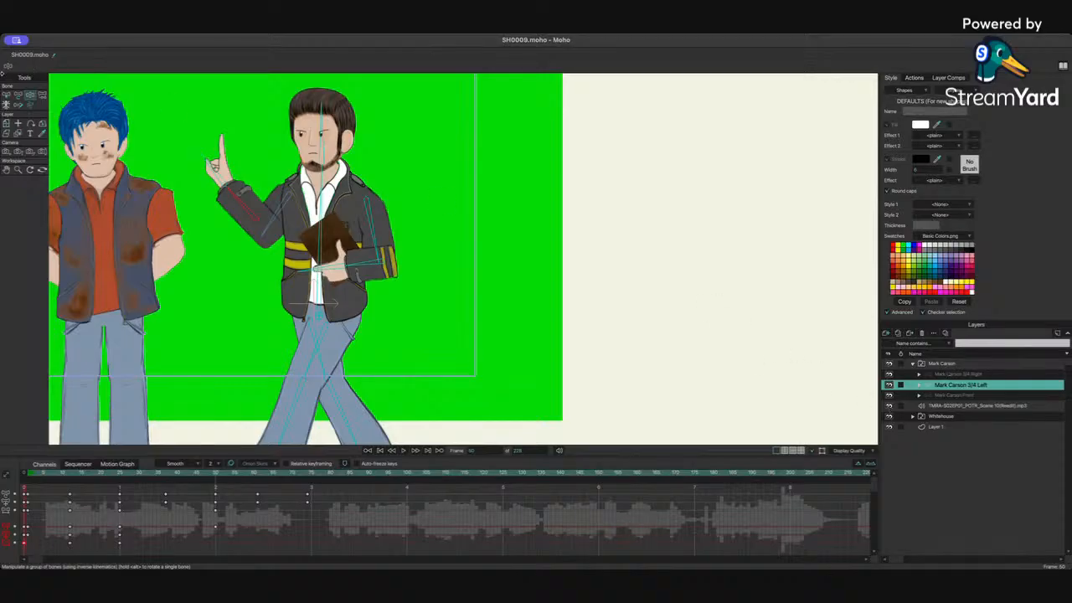
drag(252, 203, 281, 219)
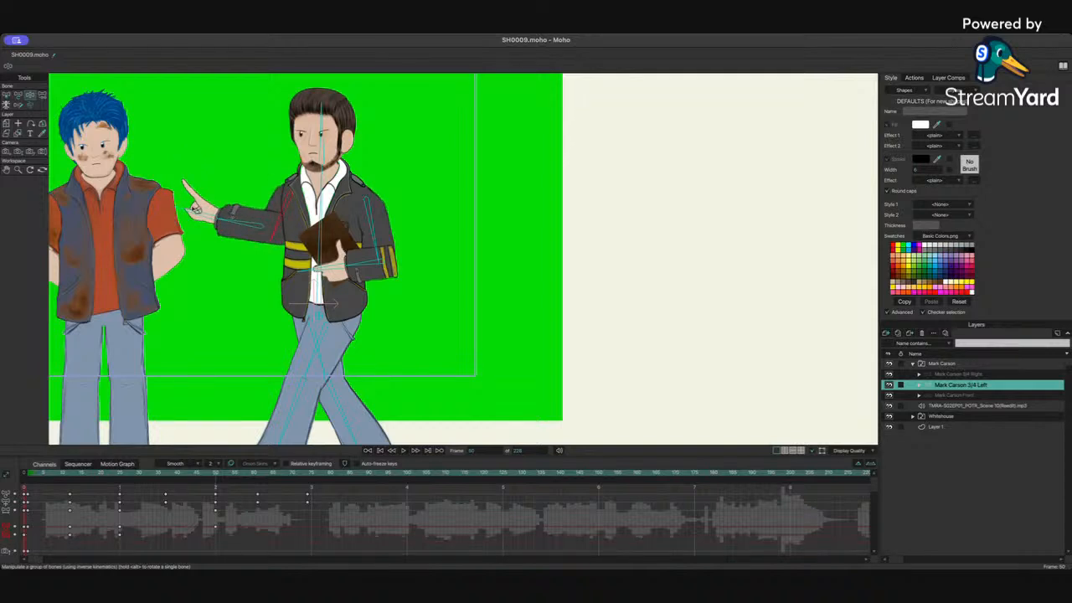
Step: At frame 81, extend the pointing arm down toward the blue-haired character's chest and adjust the elbow
click(196, 210)
drag(157, 476, 258, 483)
drag(173, 231, 155, 281)
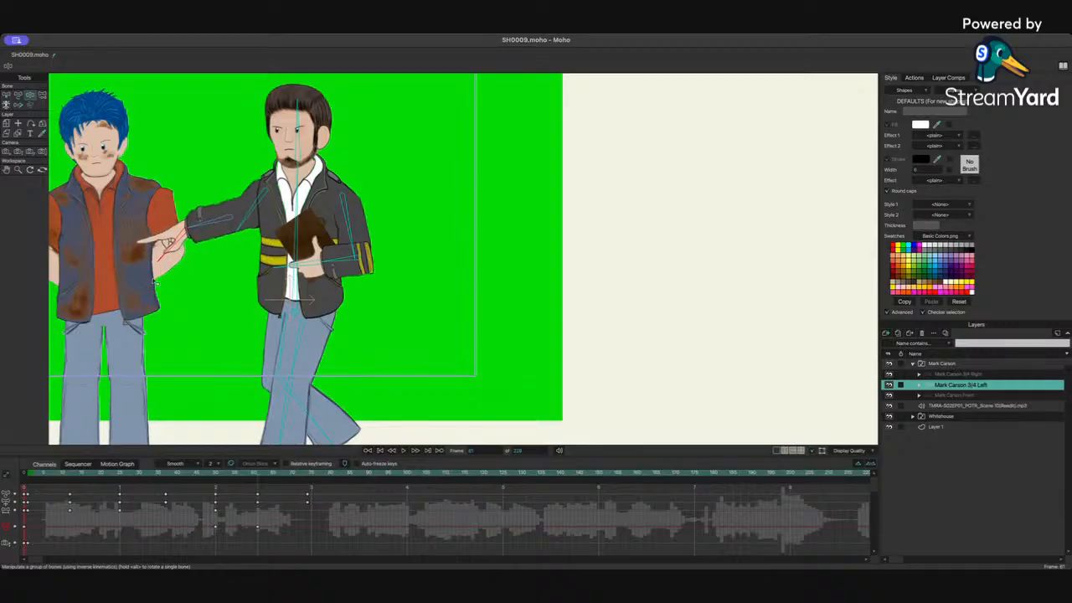
drag(223, 225, 240, 225)
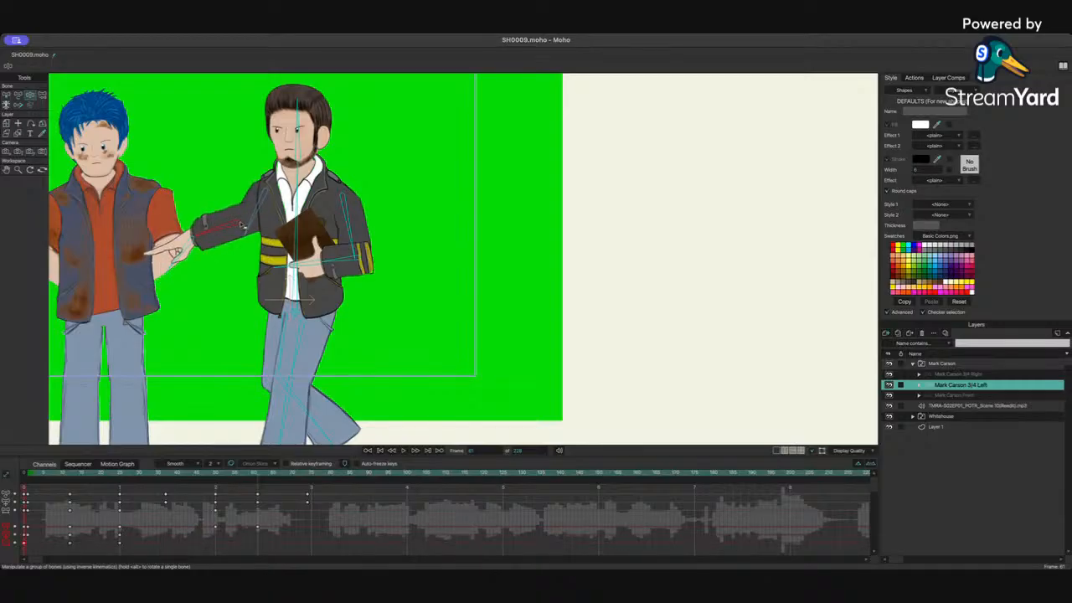
Step: Frame the whole scene and play the pointing sequence from the start to review it
scroll(326, 182, right, 2)
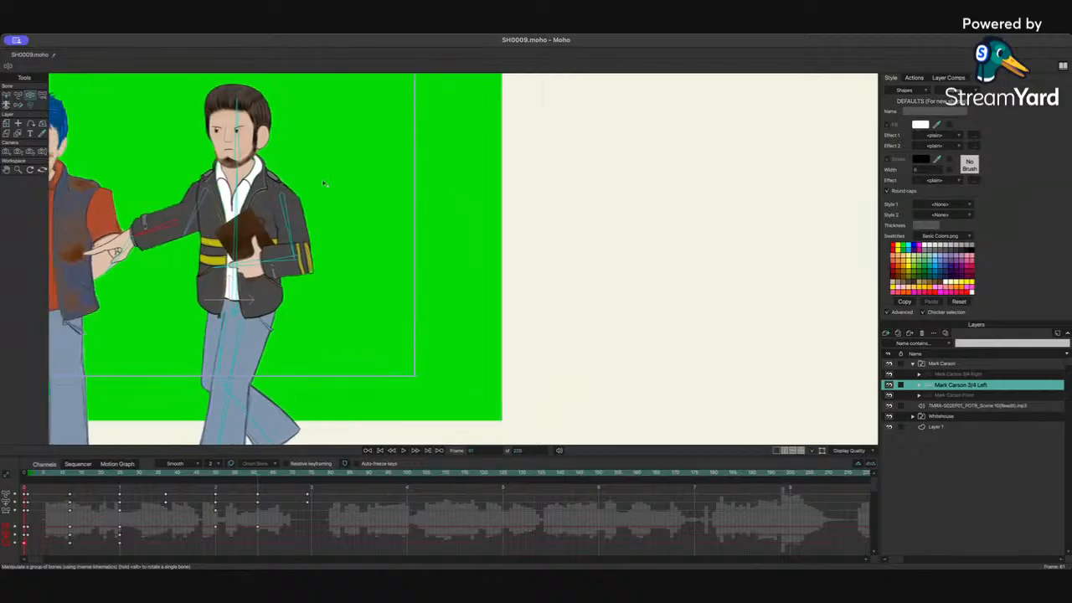
scroll(325, 182, left, 10)
scroll(324, 185, up, 2)
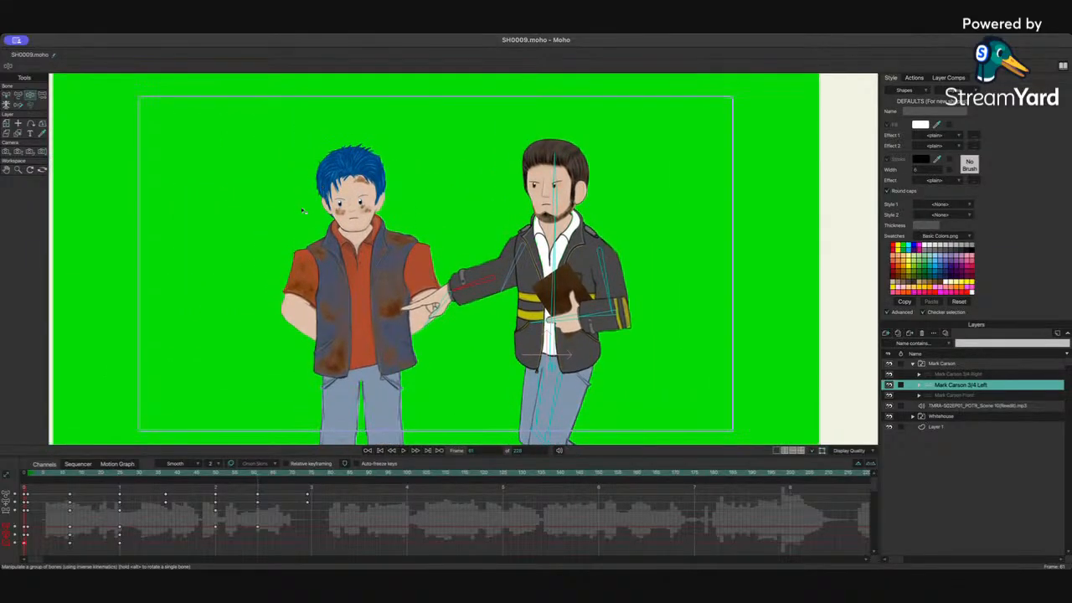
scroll(323, 184, down, 2)
scroll(323, 184, left, 2)
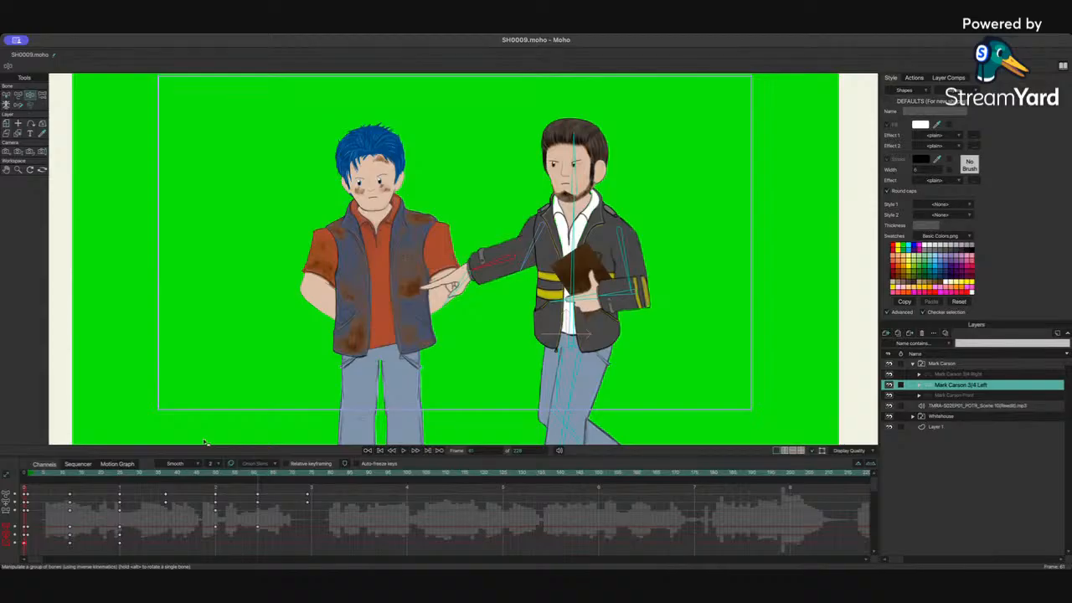
drag(189, 475, 60, 479)
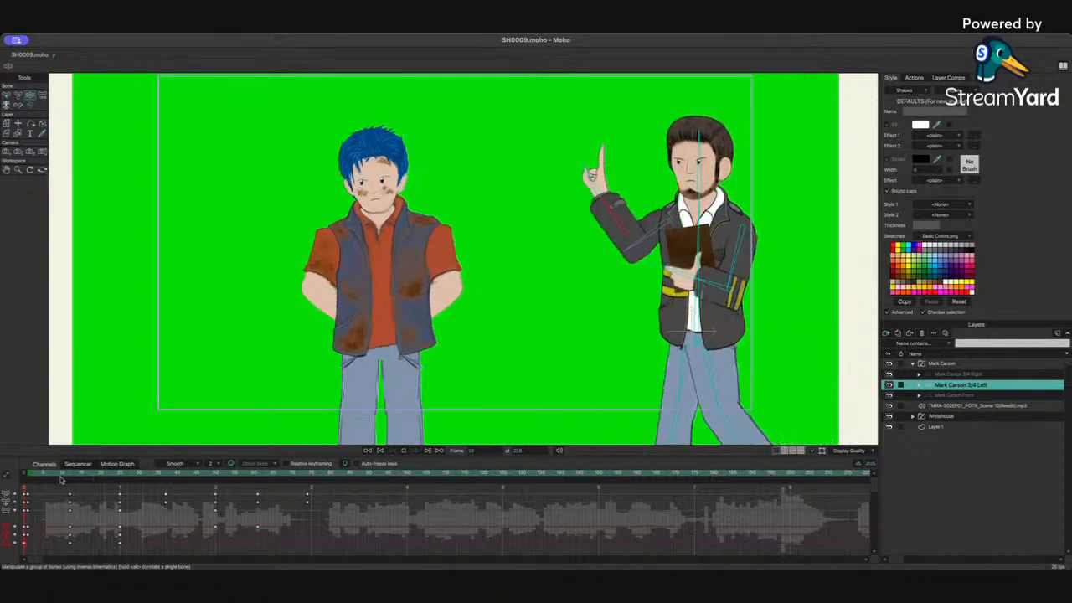
key(space)
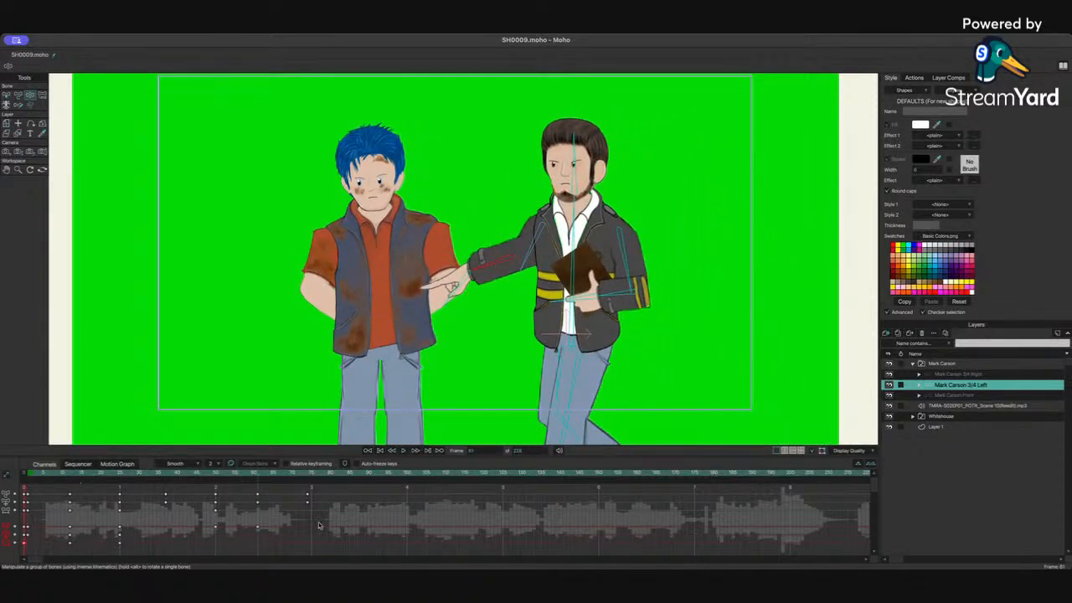
drag(202, 525, 266, 540)
drag(86, 478, 37, 481)
key(space)
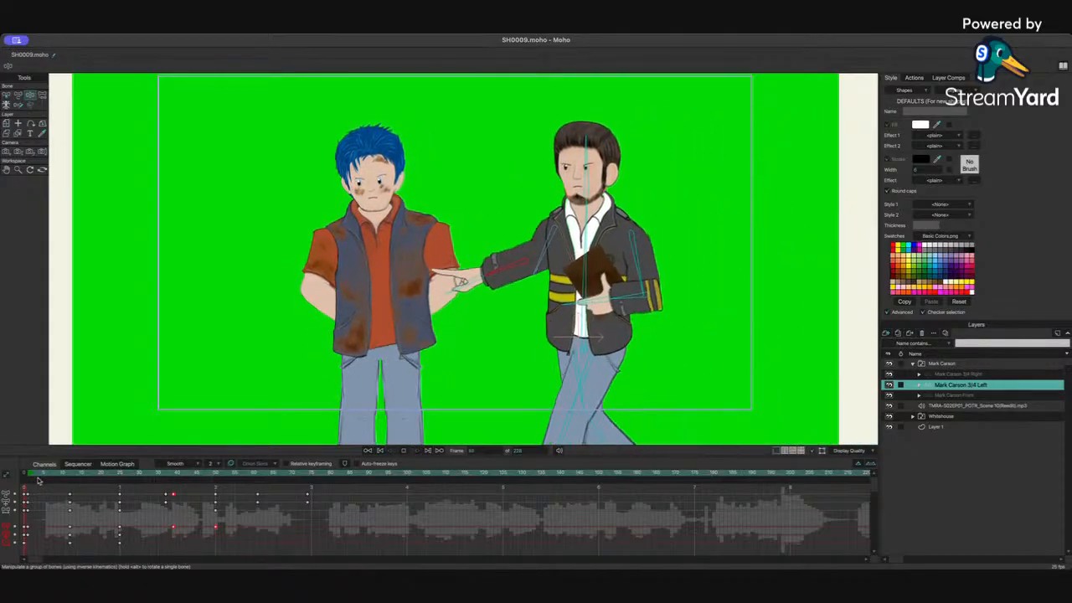
key(space)
Step: Move to the middle of the pointing motion and reposition the pointing arm and hand toward the other character
drag(159, 475, 230, 498)
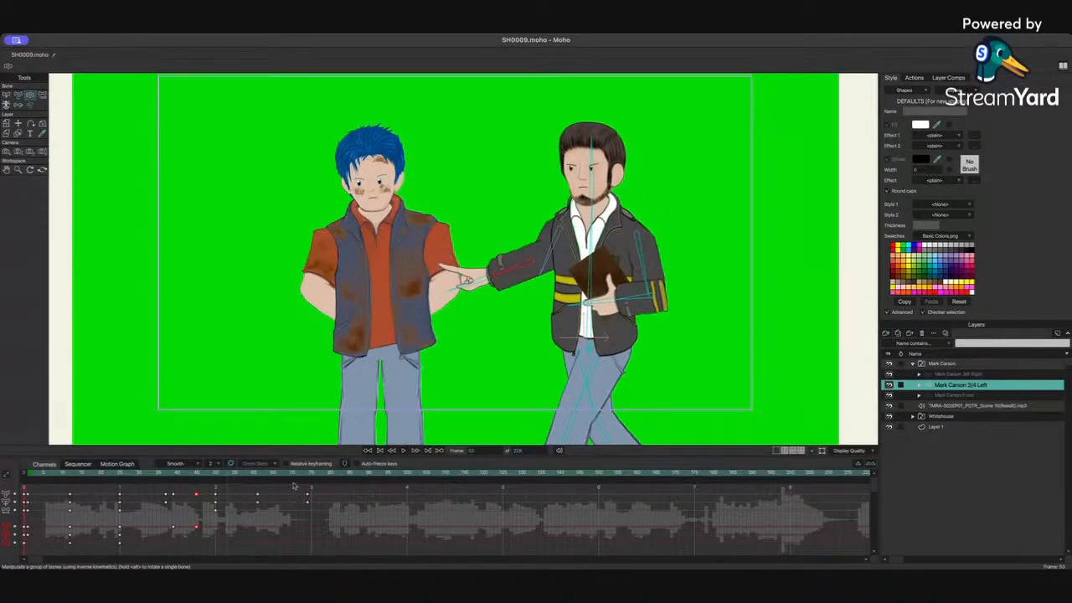
click(466, 284)
drag(196, 474, 248, 484)
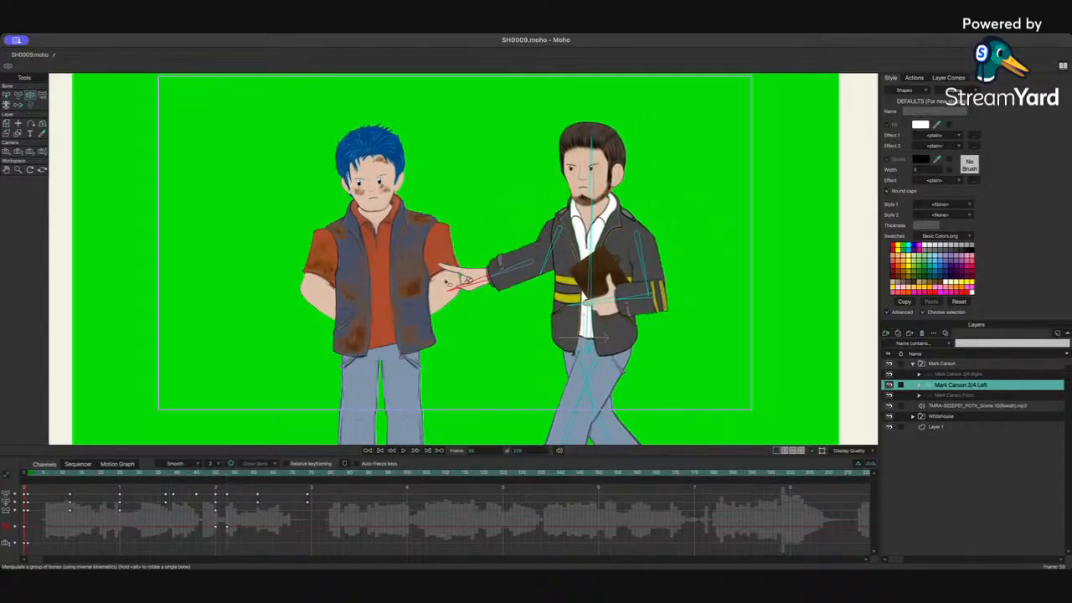
drag(449, 285, 453, 296)
drag(503, 269, 452, 289)
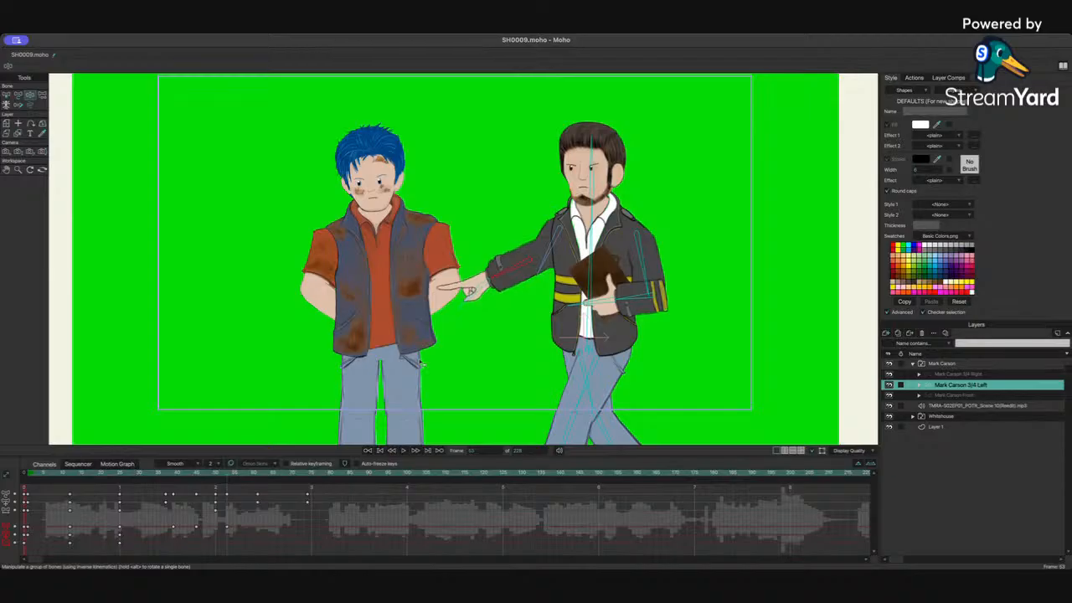
Step: Switch to the Translate Bone tool, then play and scrub back through the opening frames to review
key(t)
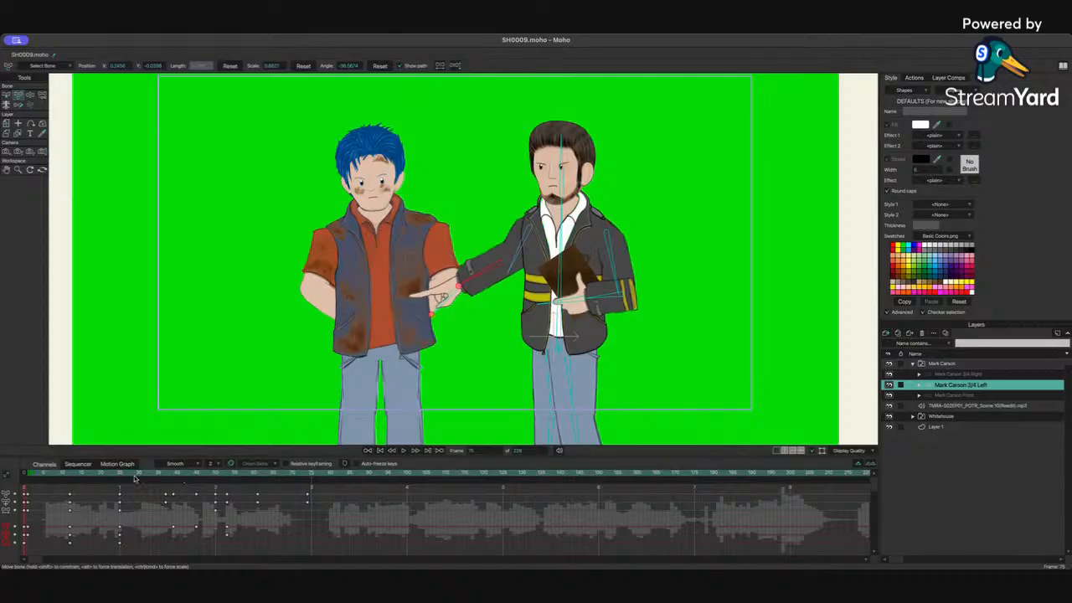
click(121, 476)
key(space)
key(space)
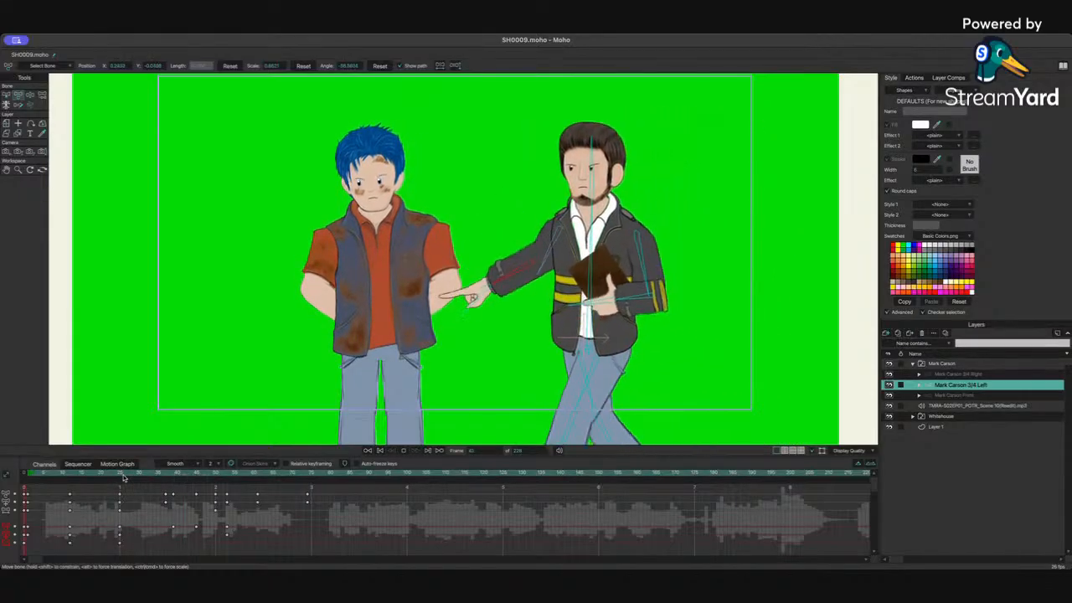
drag(124, 477, 78, 481)
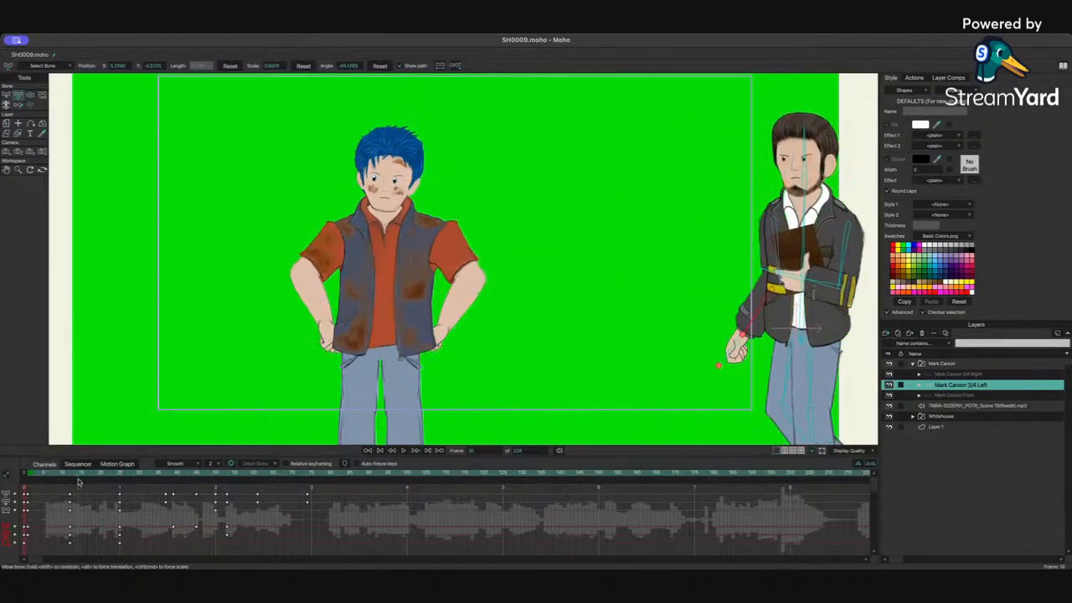
Step: Hide the audio layer's waveform and play back the opening frames to review the pointing motion
key(space)
key(space)
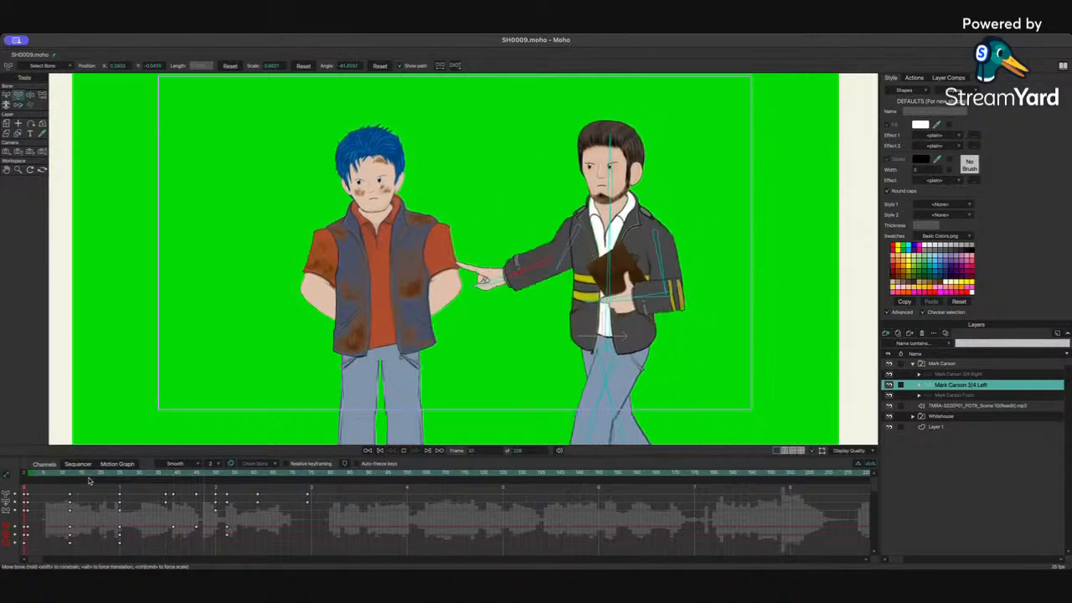
click(69, 475)
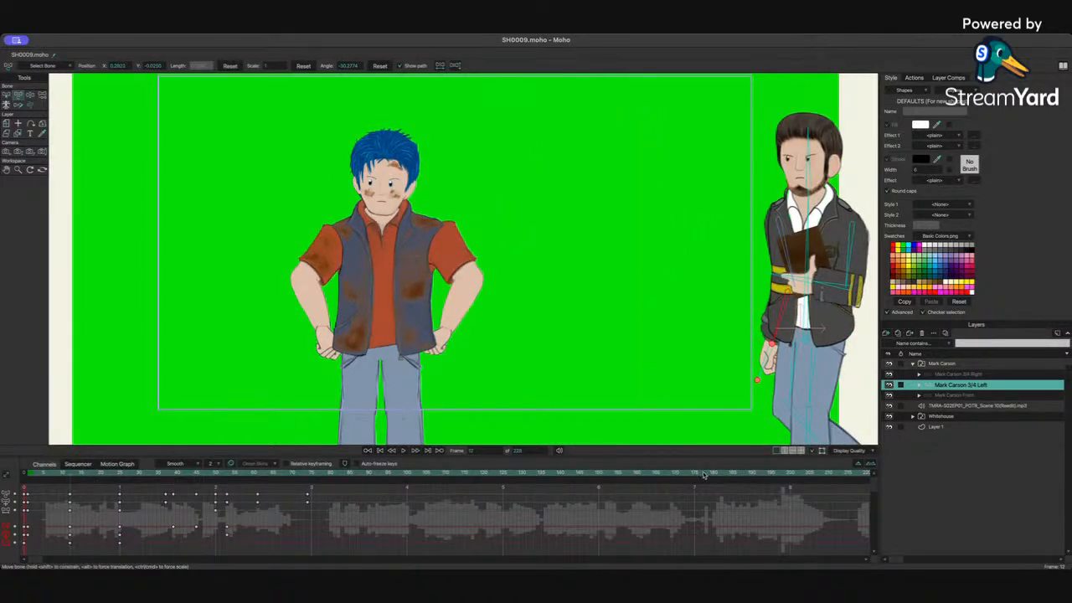
click(889, 406)
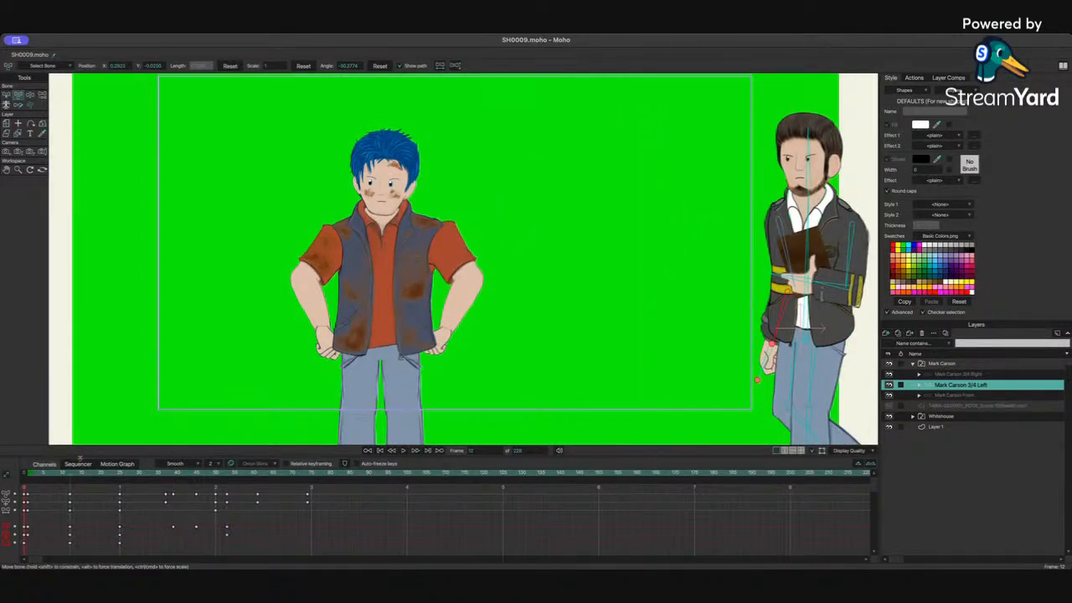
key(space)
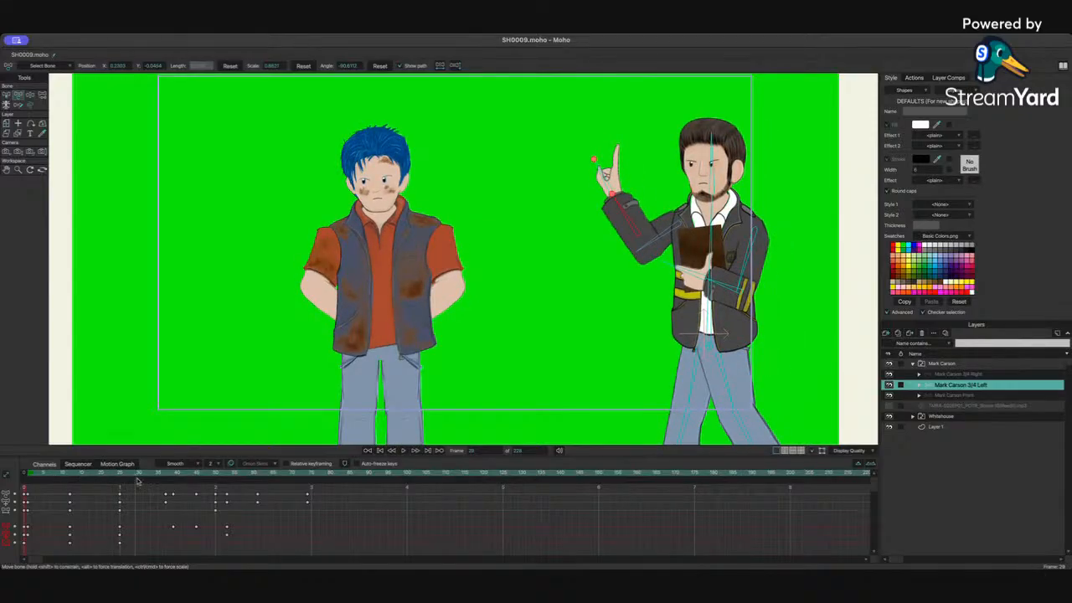
Step: At frame 25, slightly adjust the raised pointing arm, then replay the motion through the pointing frames
drag(96, 477, 120, 485)
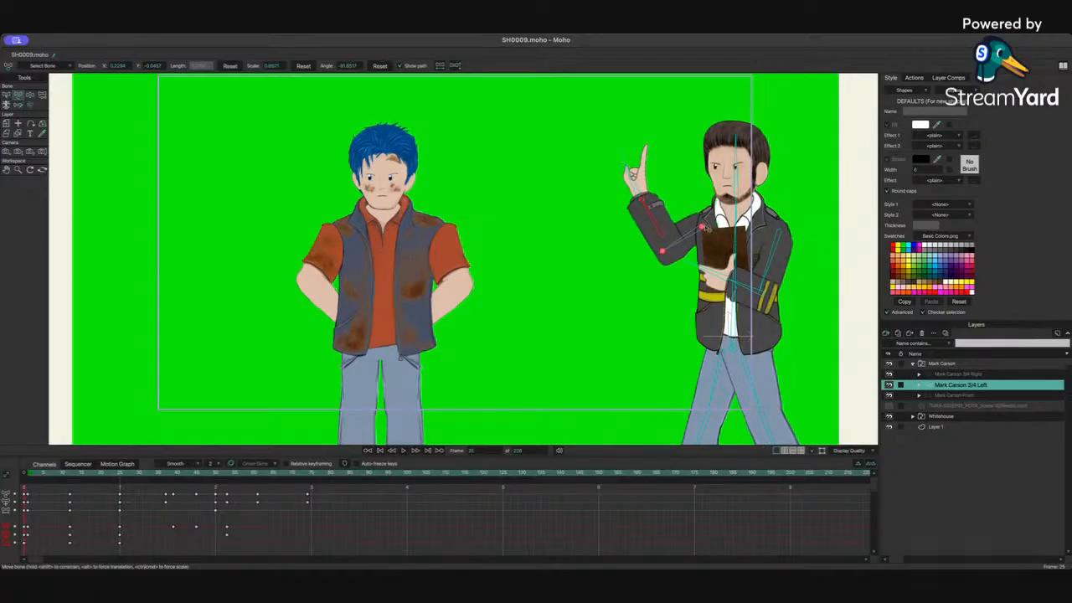
drag(703, 227, 706, 232)
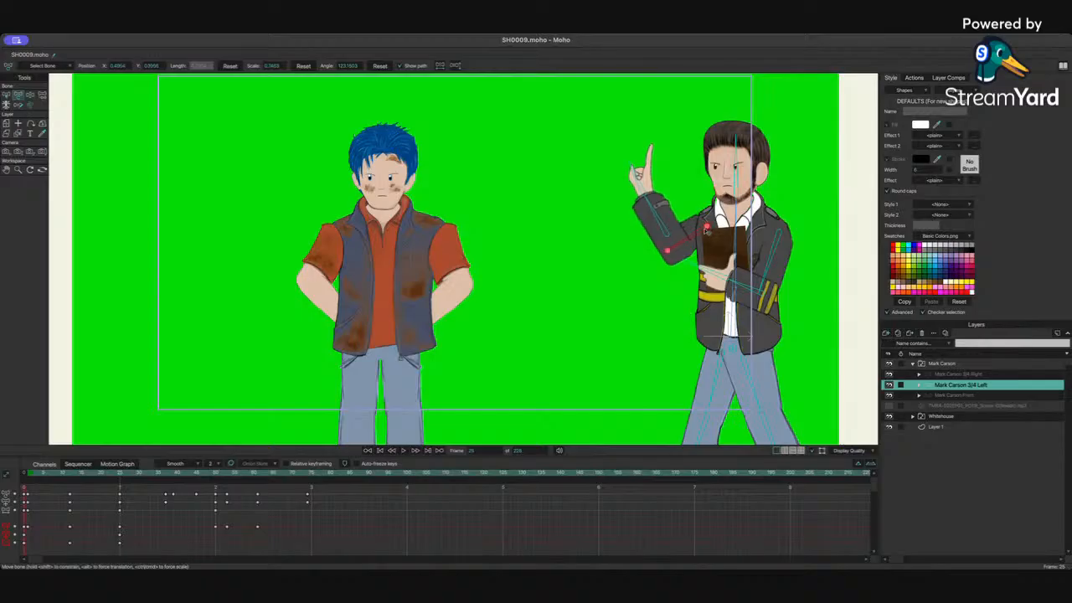
drag(82, 478, 164, 493)
key(space)
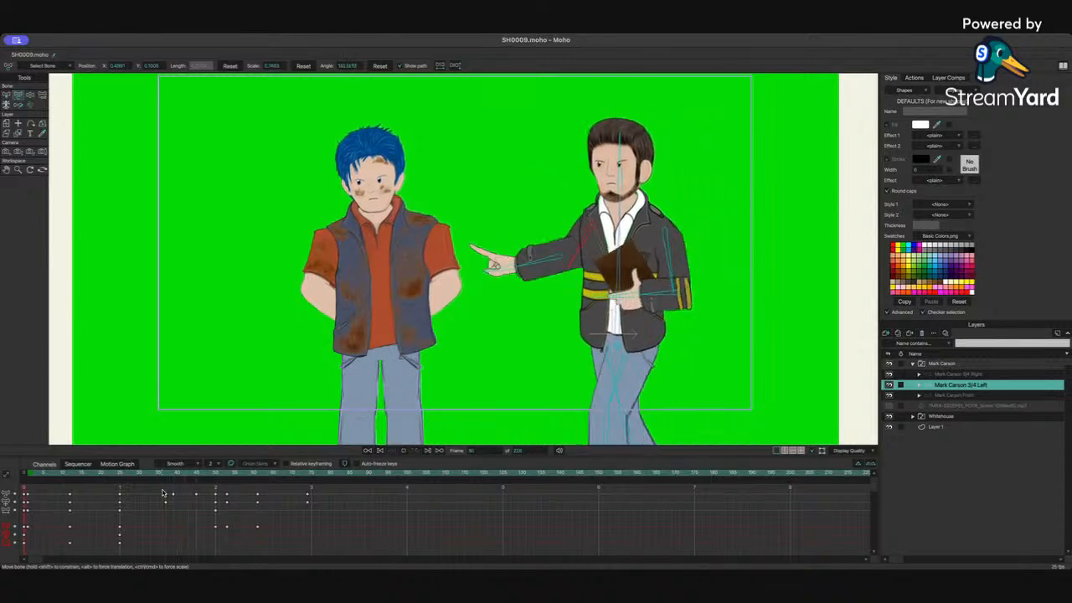
key(space)
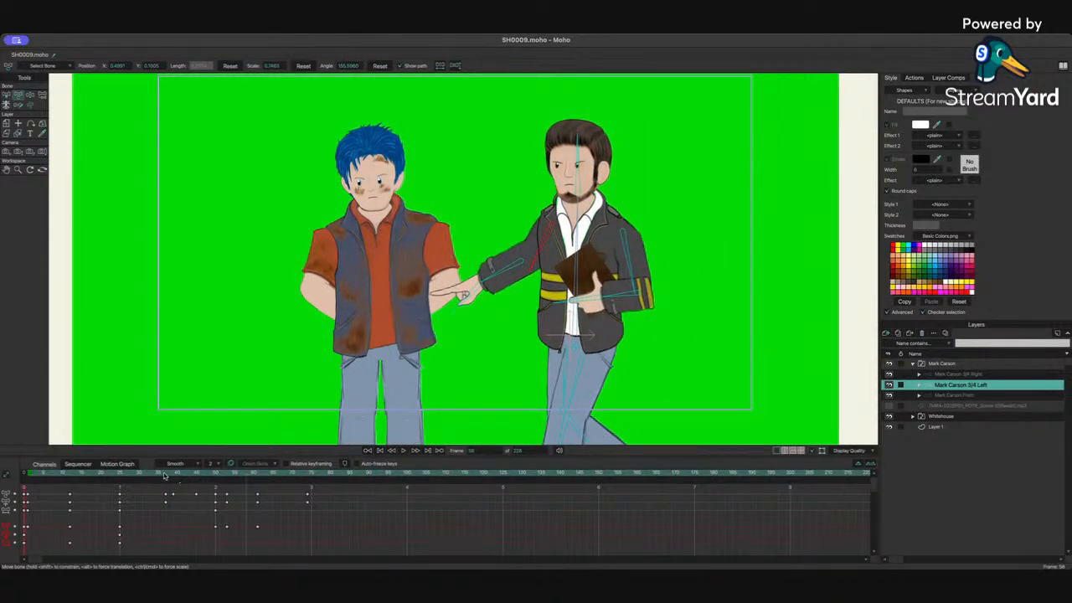
drag(167, 476, 189, 486)
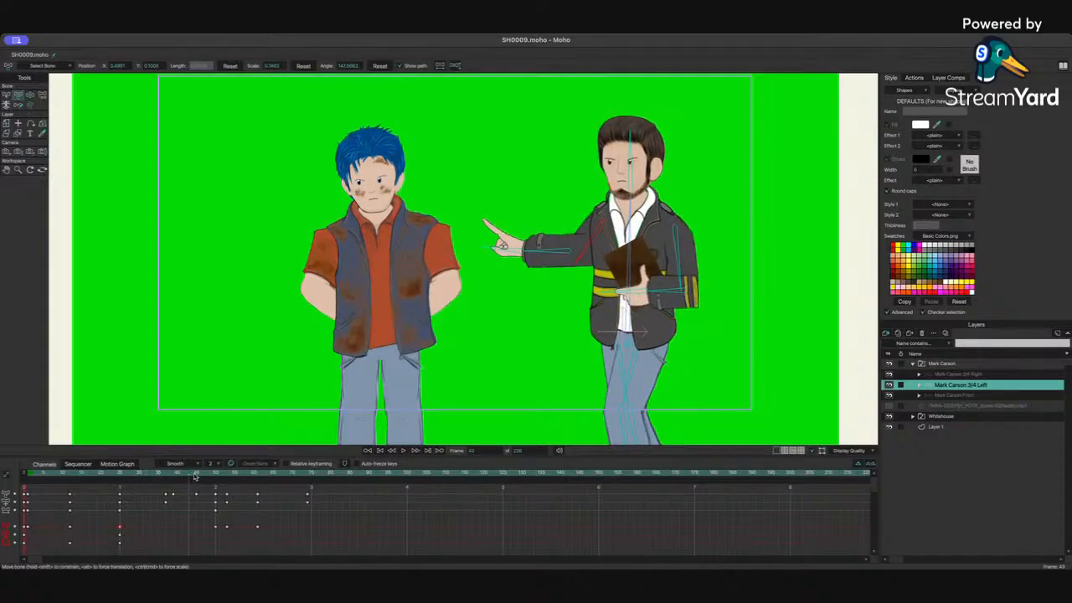
mouse_move(194, 476)
mouse_down()
mouse_move(239, 478)
mouse_move(166, 484)
mouse_move(196, 476)
mouse_up()
key(space)
key(space)
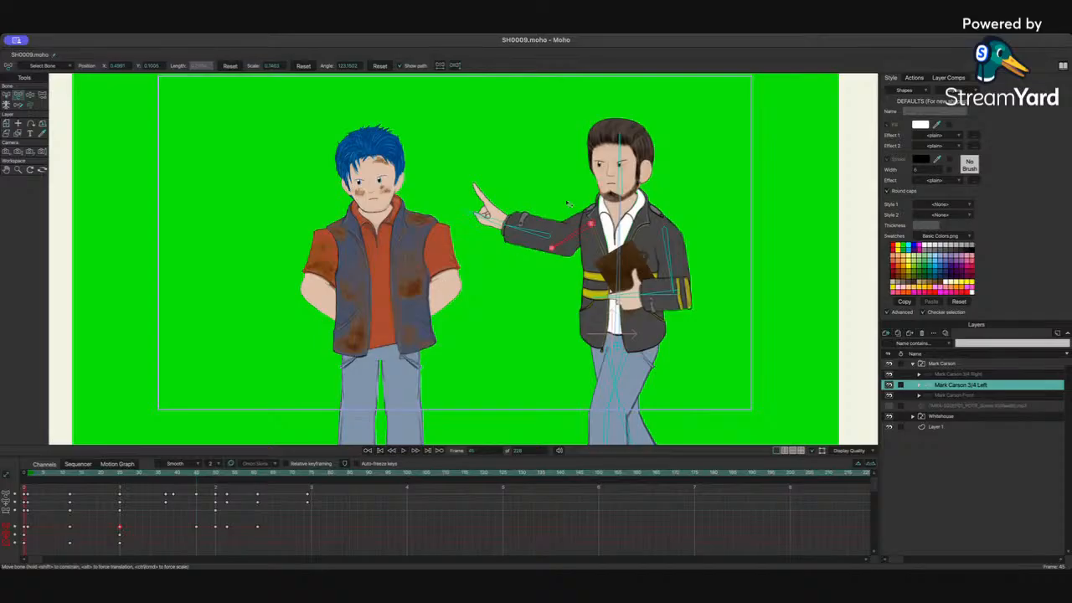
Step: Select the pointing arm bone and shift its keyframe later to about frame 45, then replay
click(530, 232)
click(195, 527)
drag(176, 530, 198, 529)
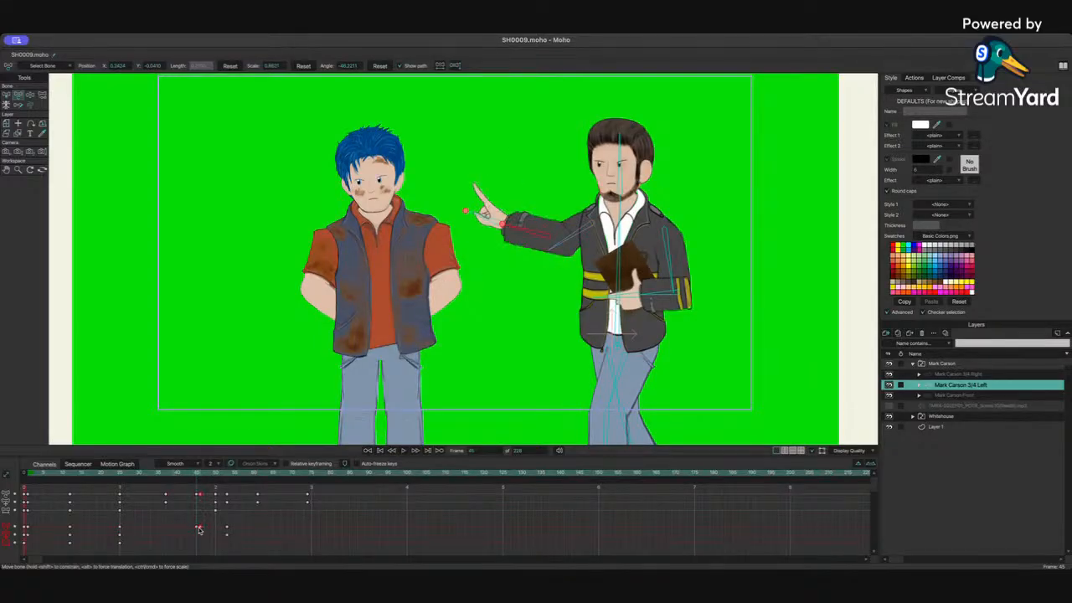
click(165, 475)
key(space)
key(space)
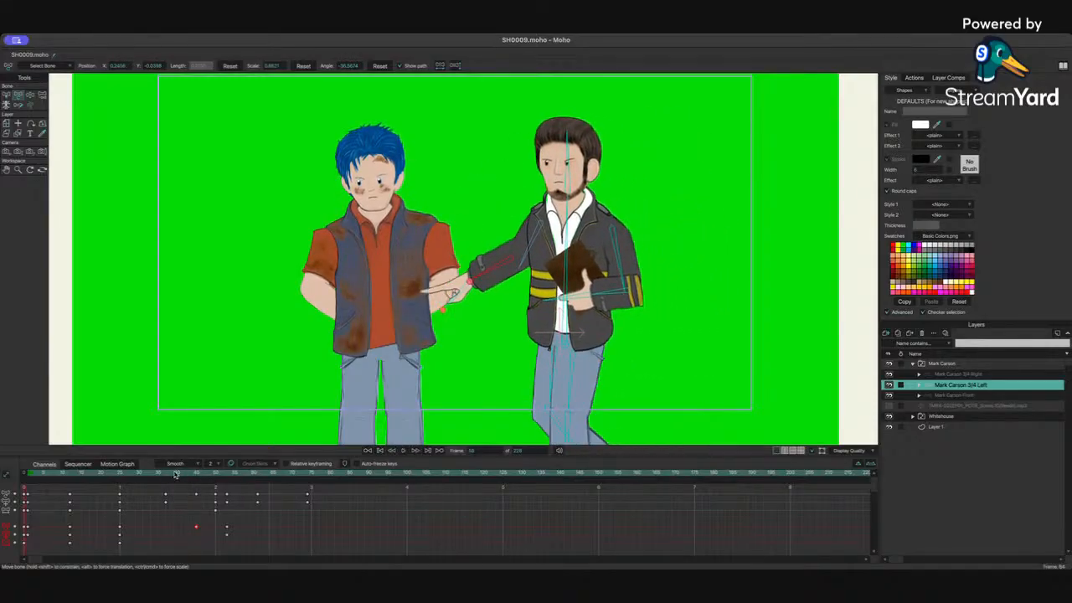
Step: At frame 53, select the pointing hand bone and move its keyframe slightly earlier, then replay
drag(179, 473, 228, 474)
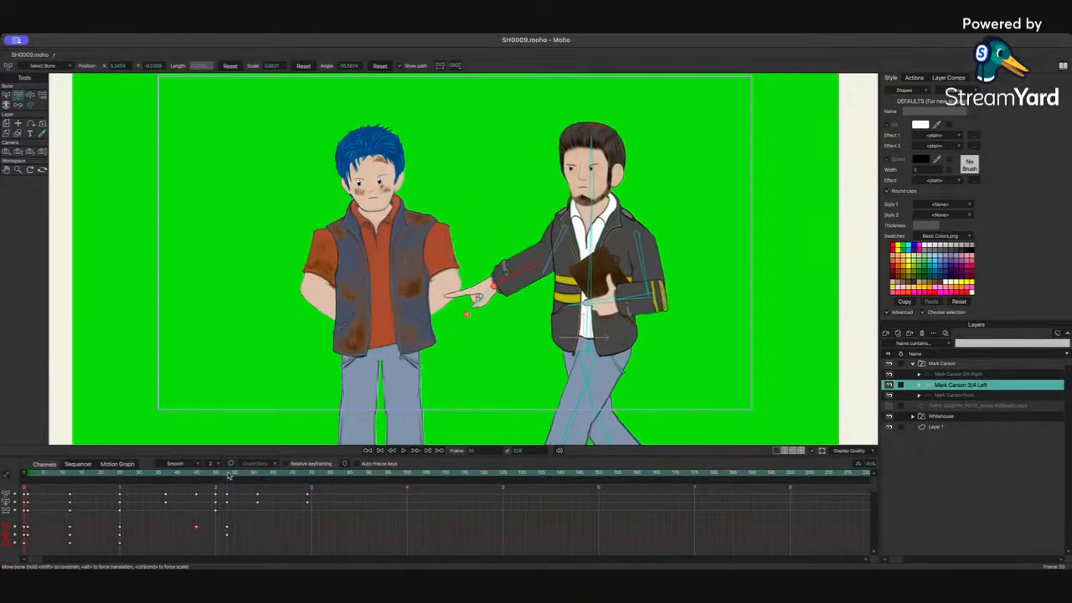
click(482, 298)
mouse_move(216, 529)
mouse_down()
mouse_move(200, 530)
mouse_move(210, 531)
mouse_up()
mouse_move(180, 474)
mouse_down()
mouse_move(249, 476)
mouse_move(185, 481)
mouse_up()
key(space)
key(space)
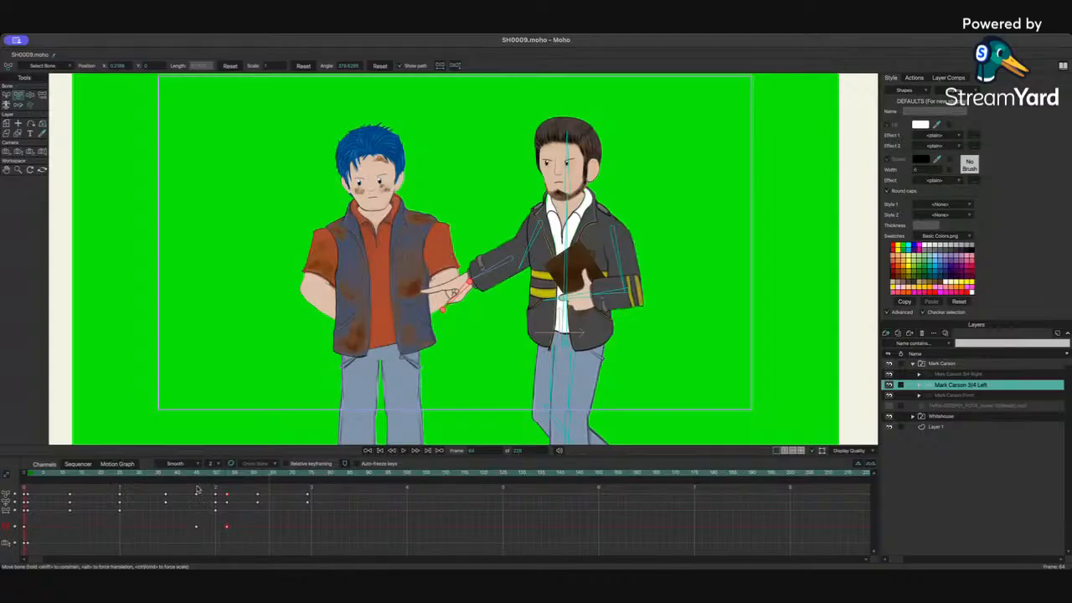
Step: Review the pointing motion again and, at frame 53, rotate the upper arm slightly toward the other character
click(189, 476)
key(space)
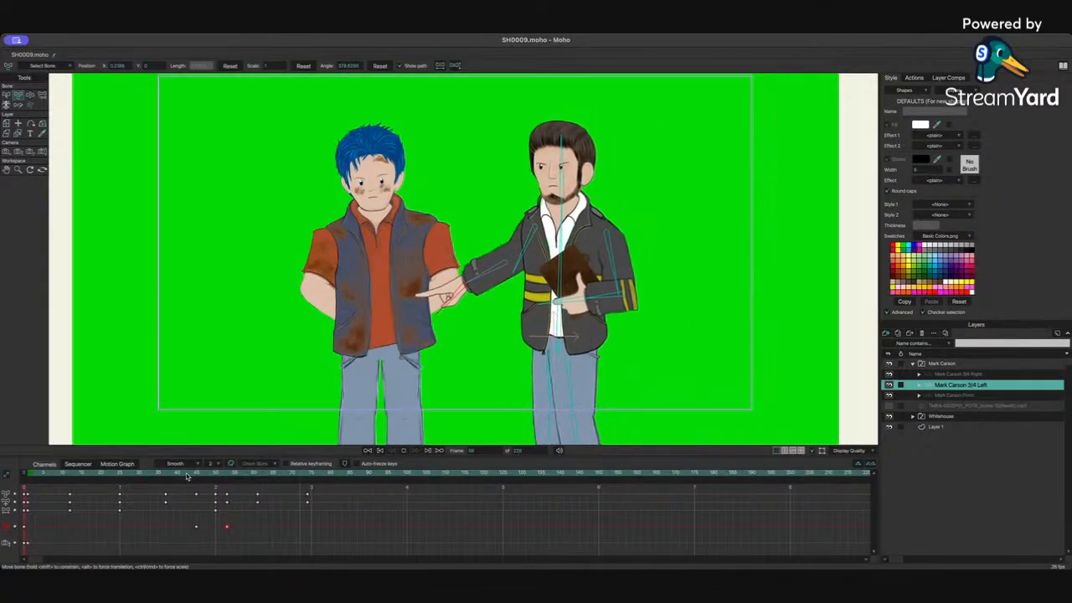
key(space)
drag(165, 474, 102, 476)
key(space)
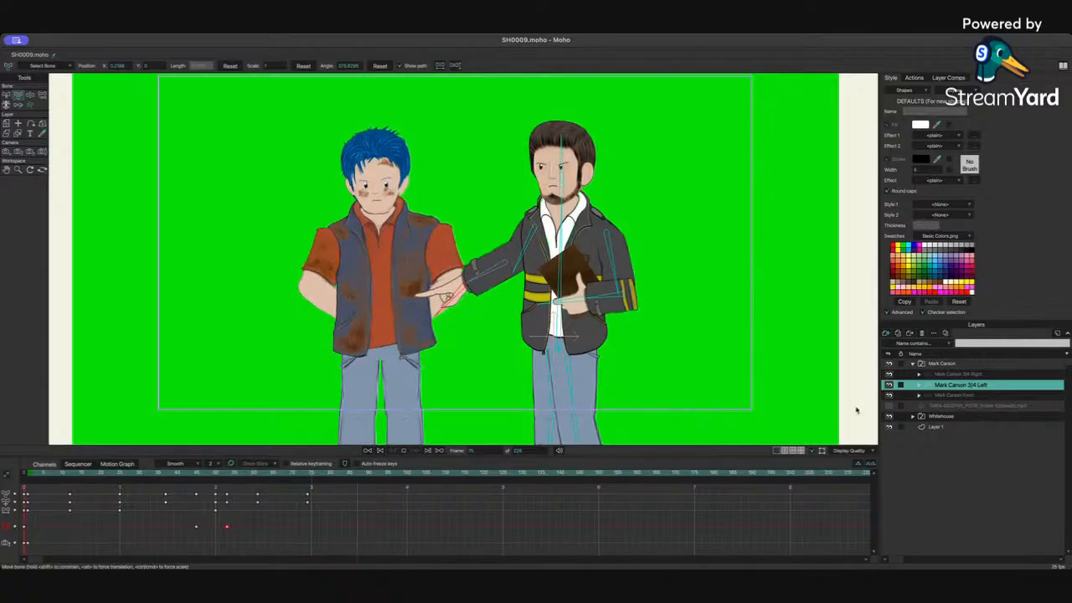
mouse_move(191, 478)
mouse_down()
mouse_move(159, 477)
mouse_move(234, 478)
mouse_move(197, 480)
mouse_up()
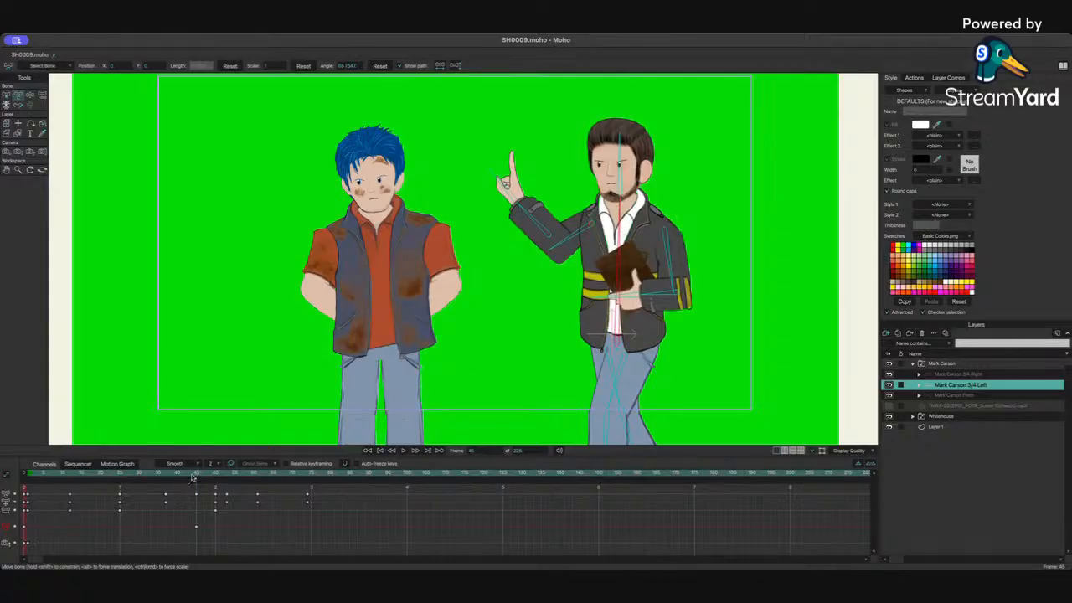
drag(191, 475, 228, 476)
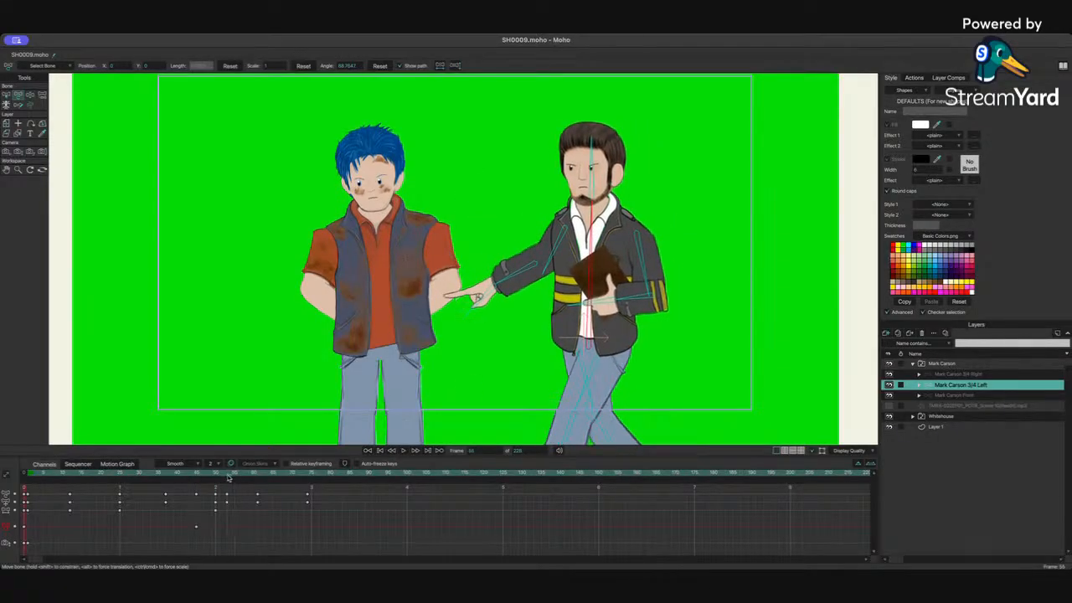
drag(598, 240, 588, 240)
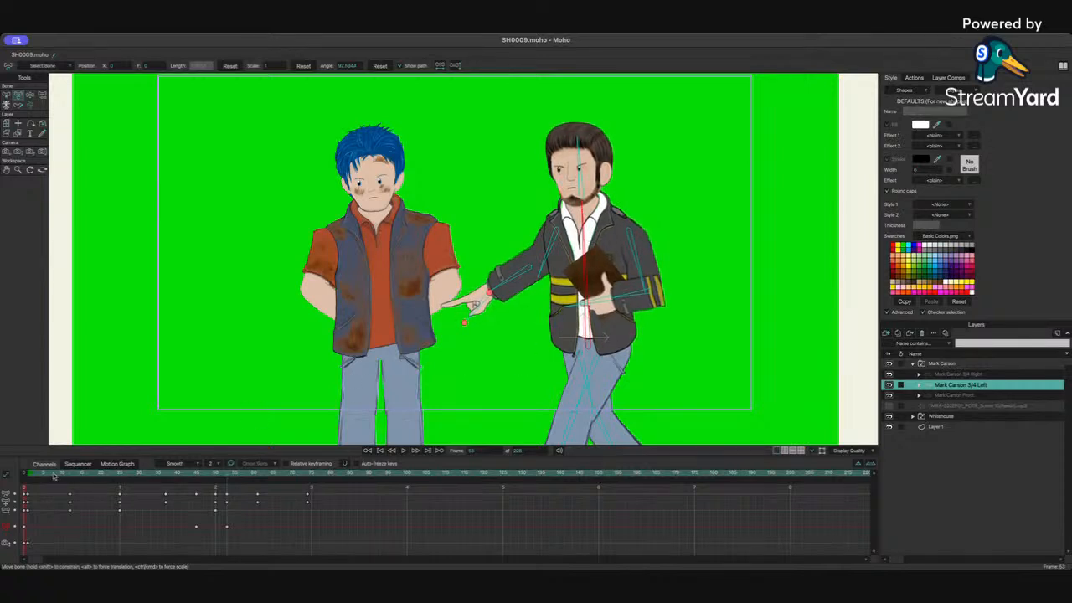
Step: Fine-tune the arm pose at frames 11, 24 and 37 of the raised-finger gesture
mouse_move(55, 474)
mouse_down()
mouse_move(122, 475)
mouse_move(72, 480)
mouse_up()
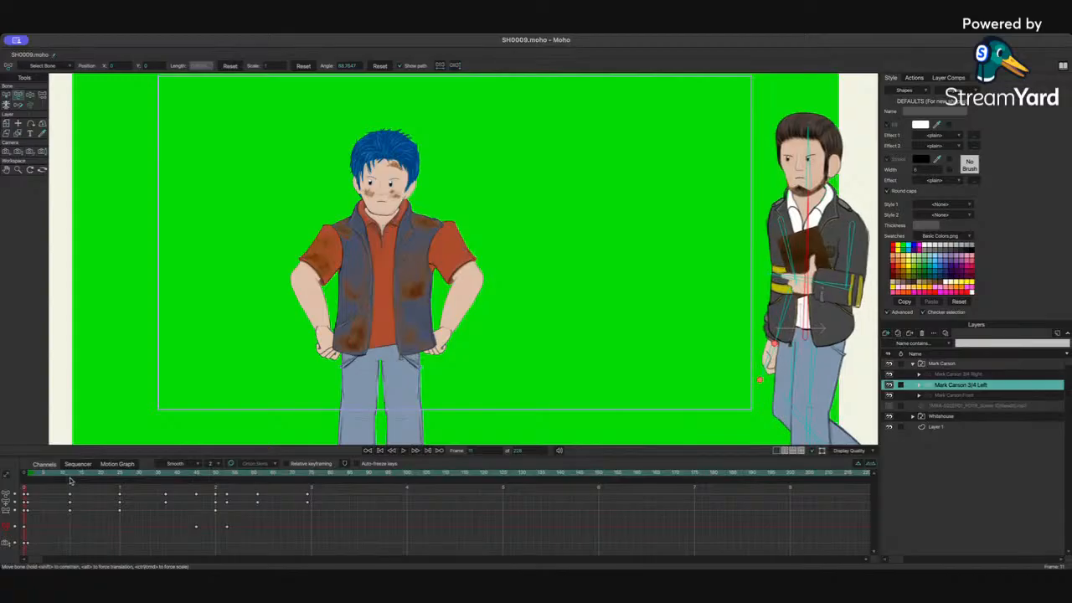
drag(813, 221, 811, 224)
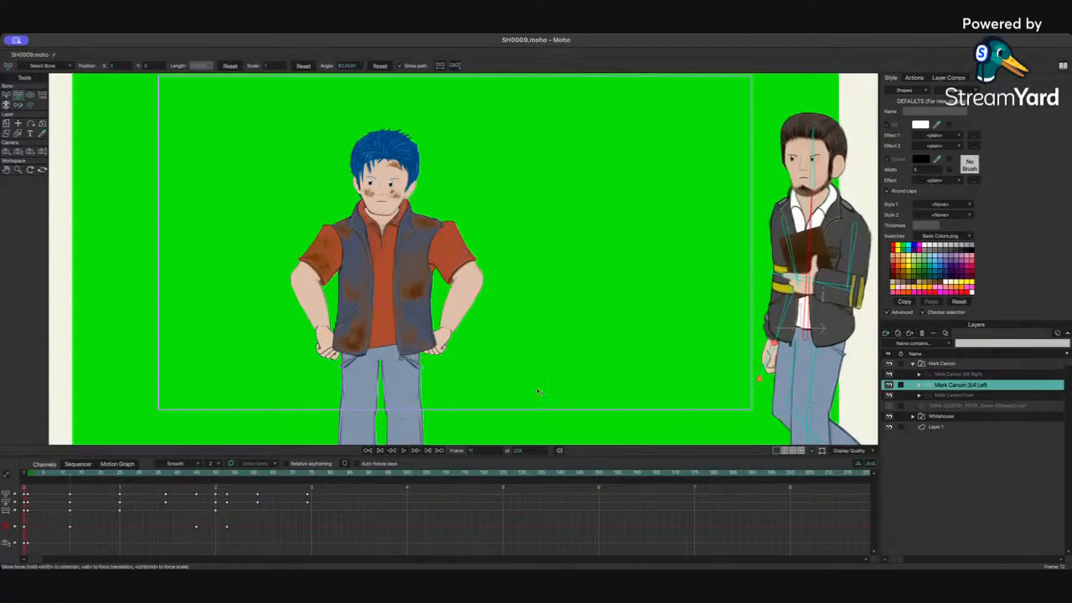
drag(75, 480, 123, 477)
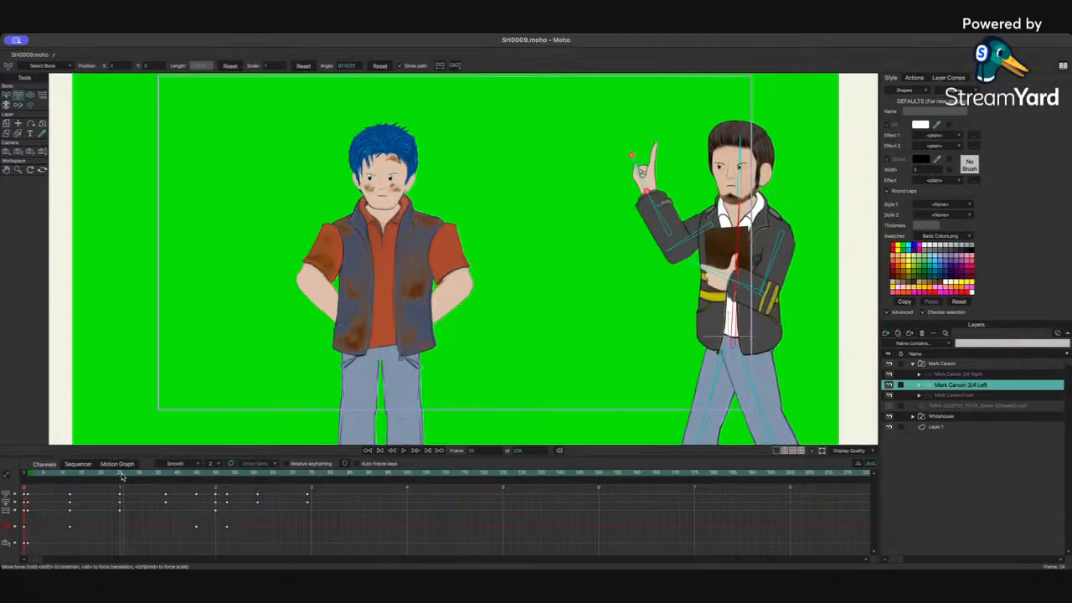
drag(379, 416, 377, 424)
drag(141, 478, 167, 478)
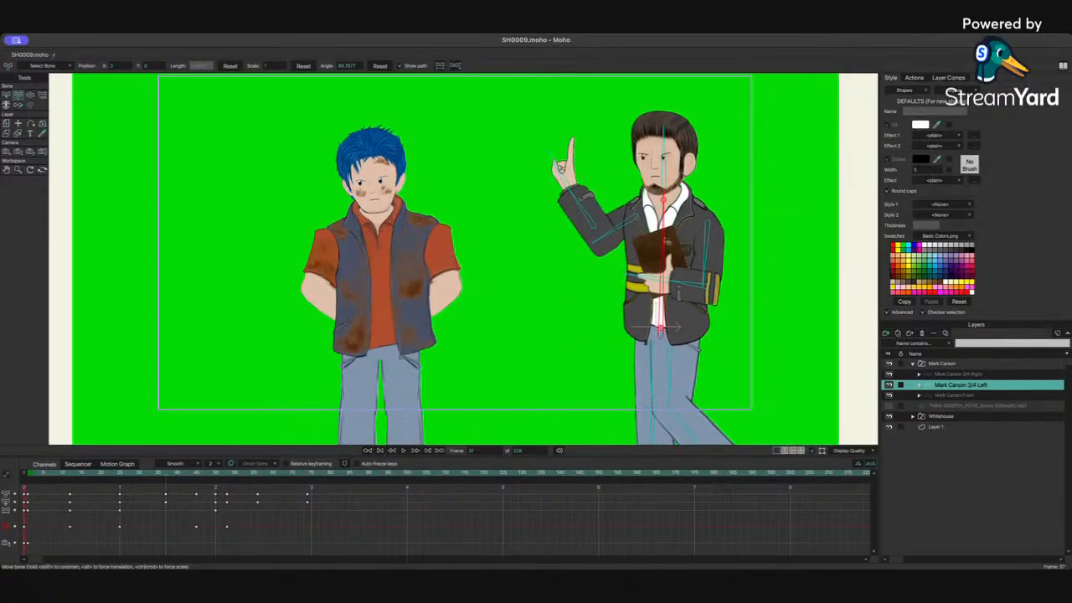
drag(667, 240, 673, 238)
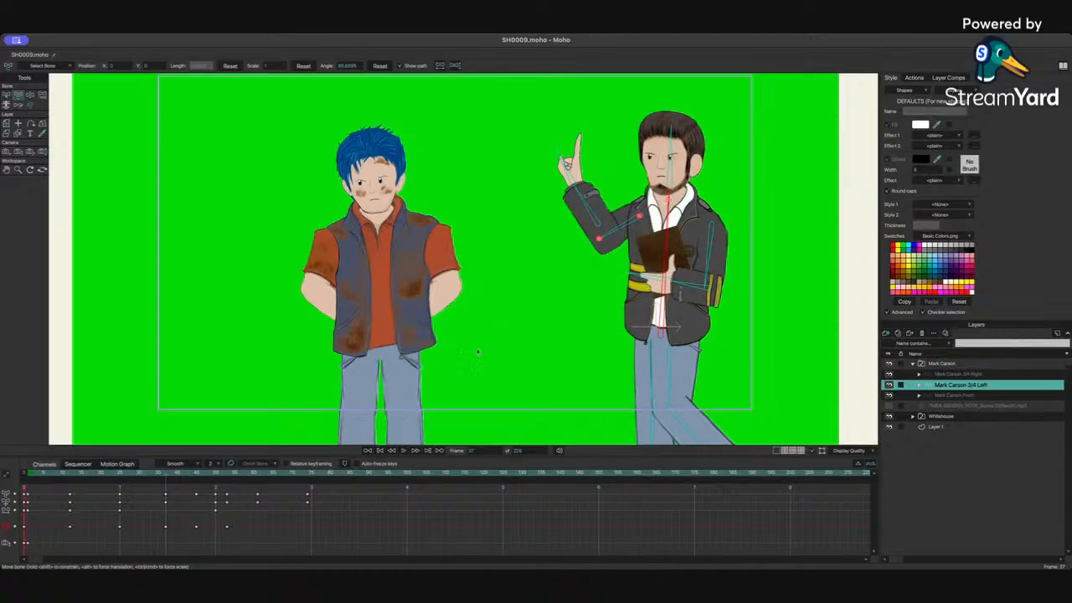
Step: Replay the sequence from the start and show the audio layer's waveform again
drag(62, 477, 52, 479)
key(space)
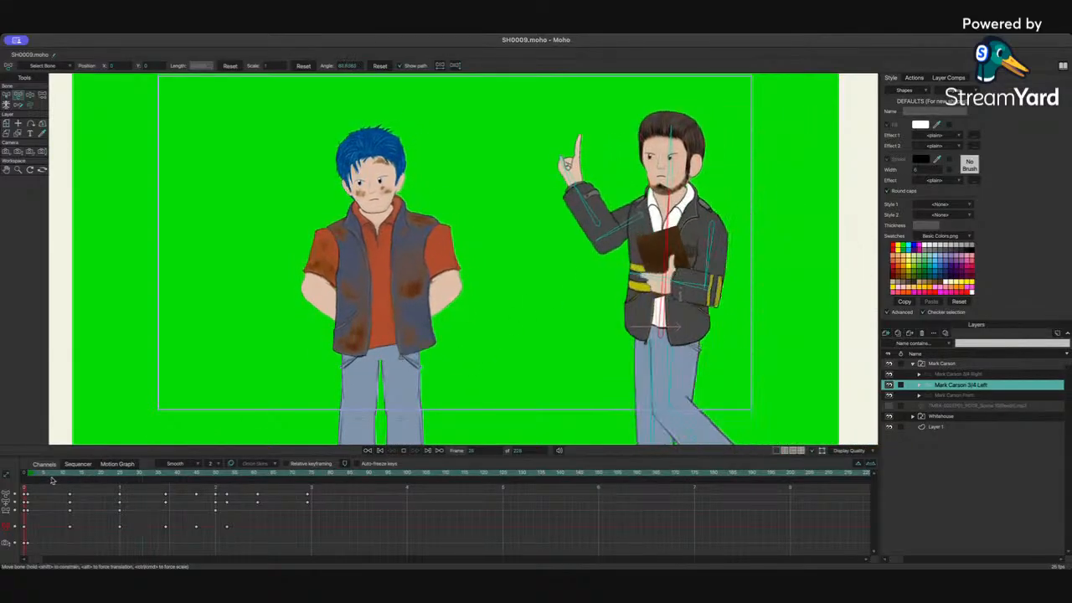
key(space)
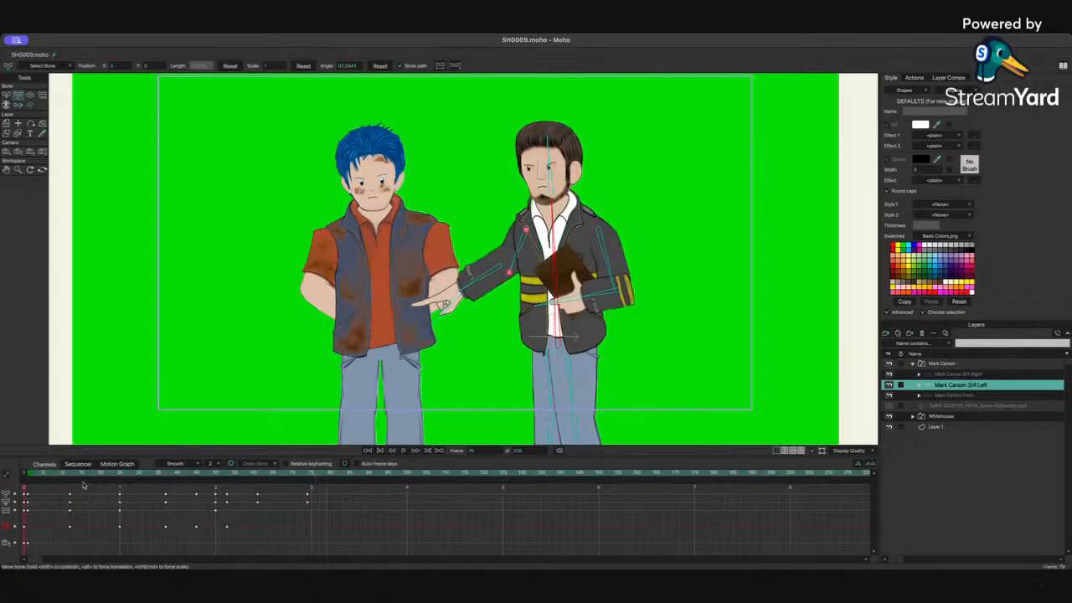
click(889, 406)
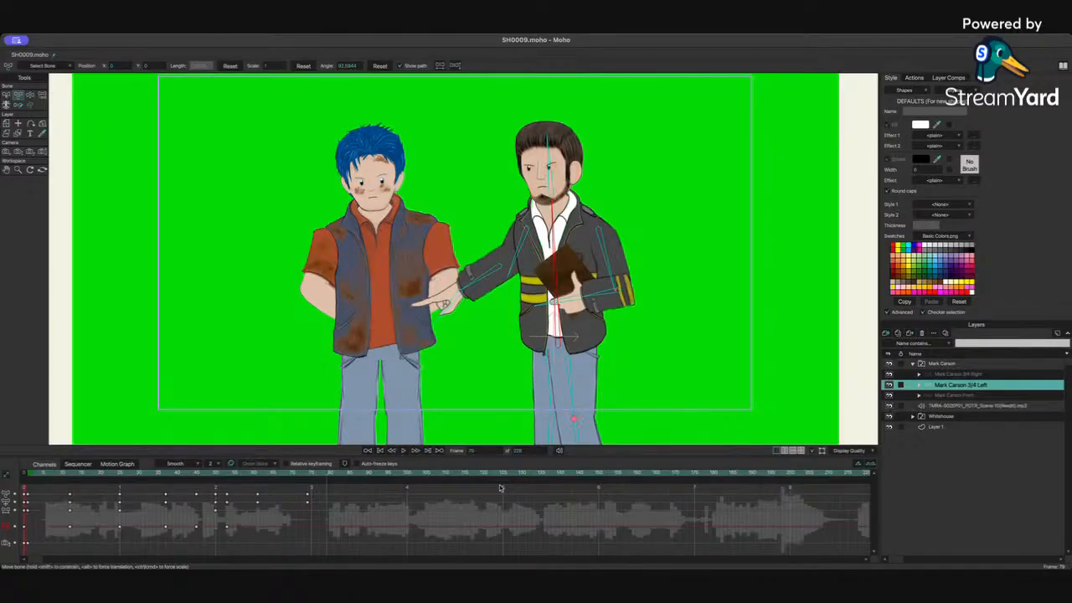
Step: At frame 74, drop the pointing arm down to Mark Carson's side using the Manipulate Bones tool
drag(258, 474, 307, 475)
drag(561, 235, 567, 236)
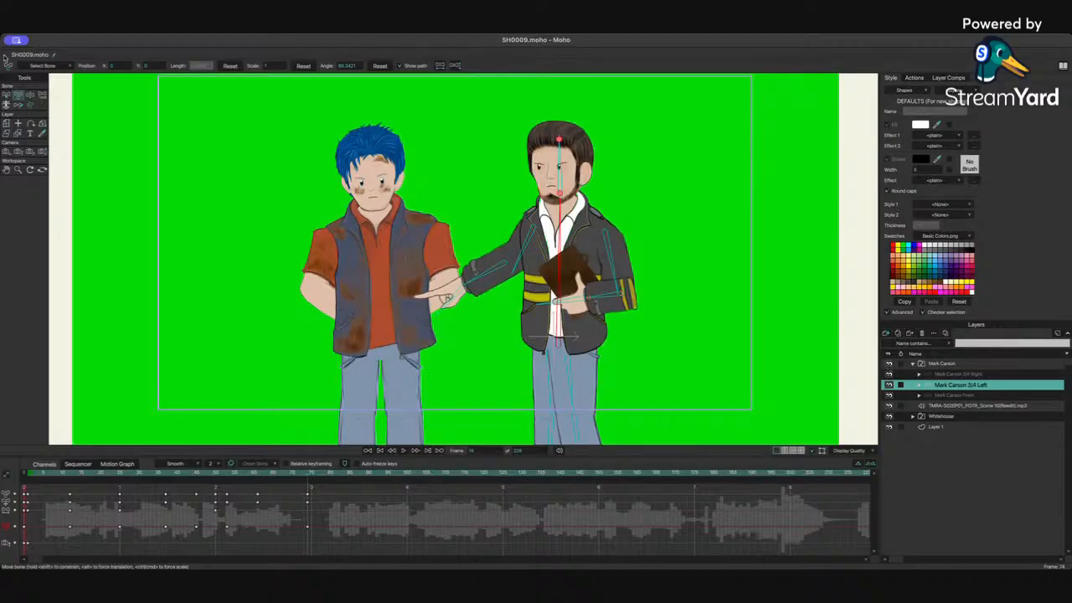
click(30, 94)
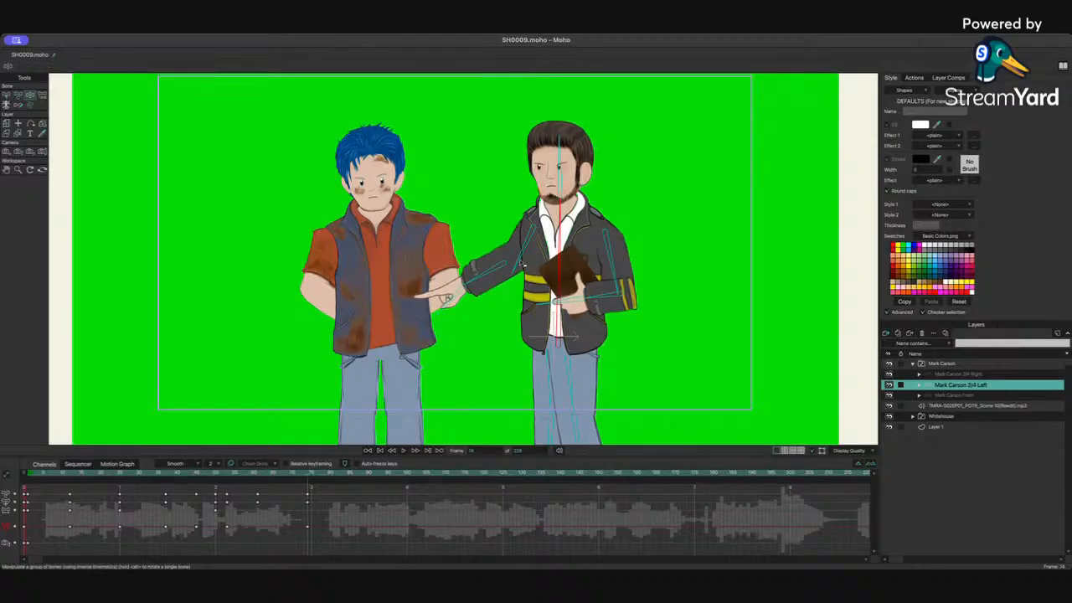
drag(522, 262, 539, 290)
click(18, 96)
Step: Hide the audio waveform again and replay the pointing motion from the start
click(419, 260)
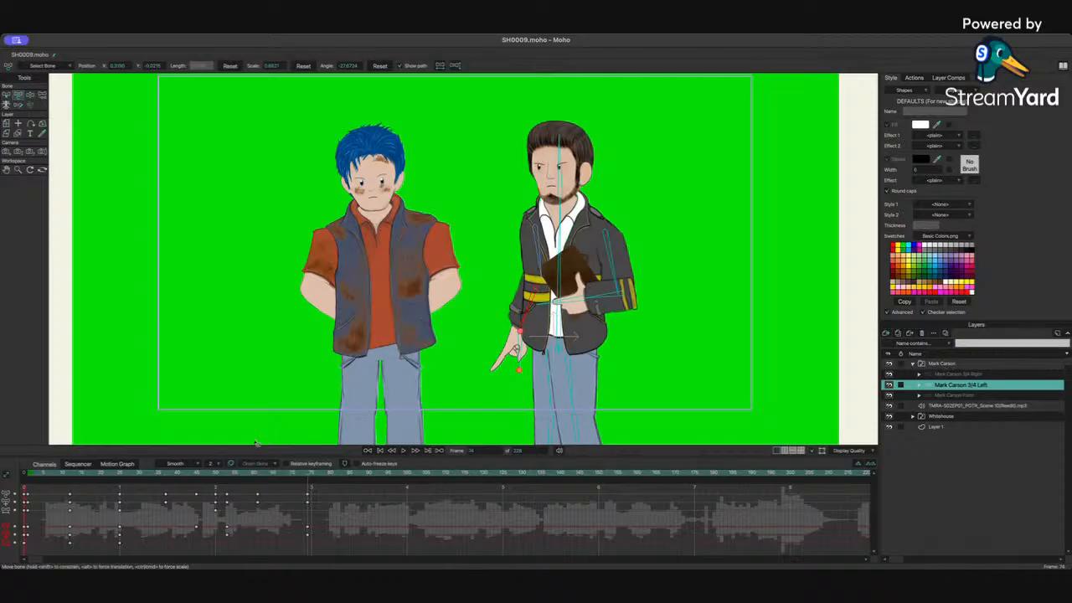
drag(217, 473, 102, 474)
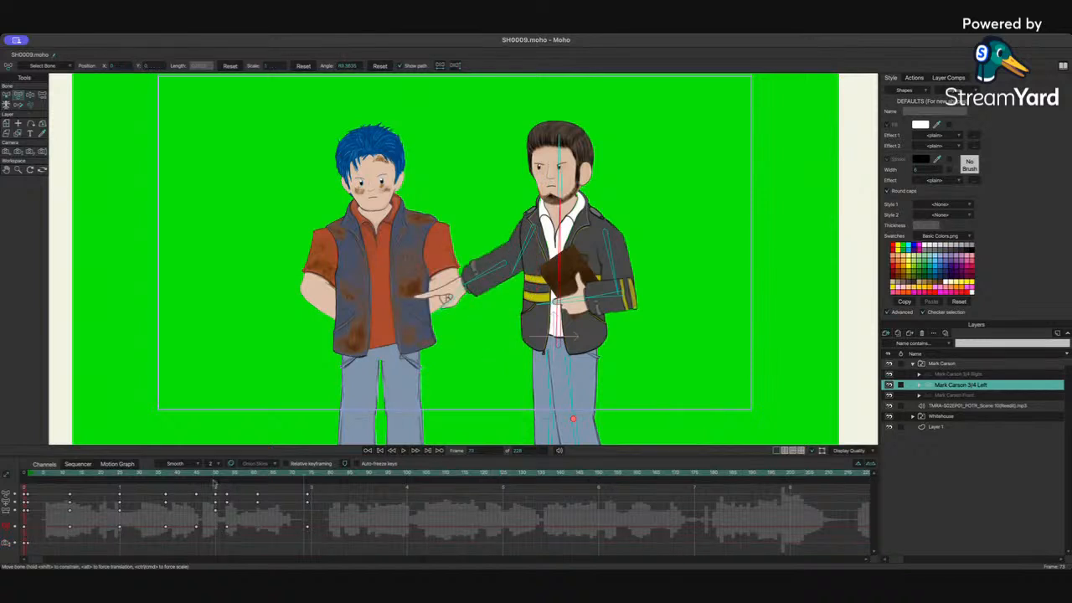
click(151, 473)
click(890, 405)
drag(74, 475, 36, 478)
key(space)
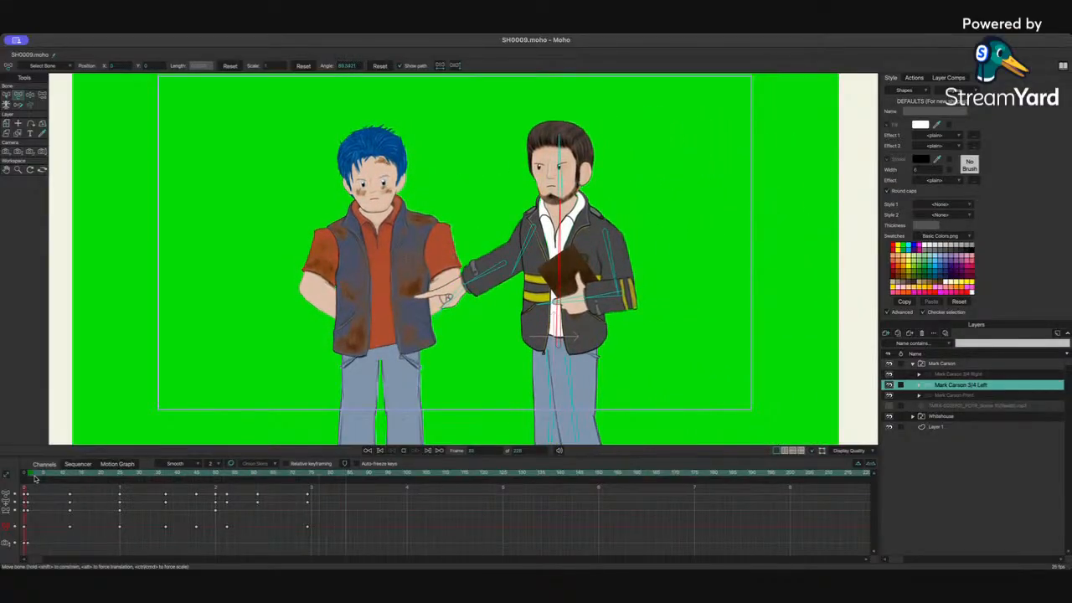
Step: At frame 67, select Mark Carson's head bone and tilt his head toward the blue-haired character
drag(163, 476, 216, 478)
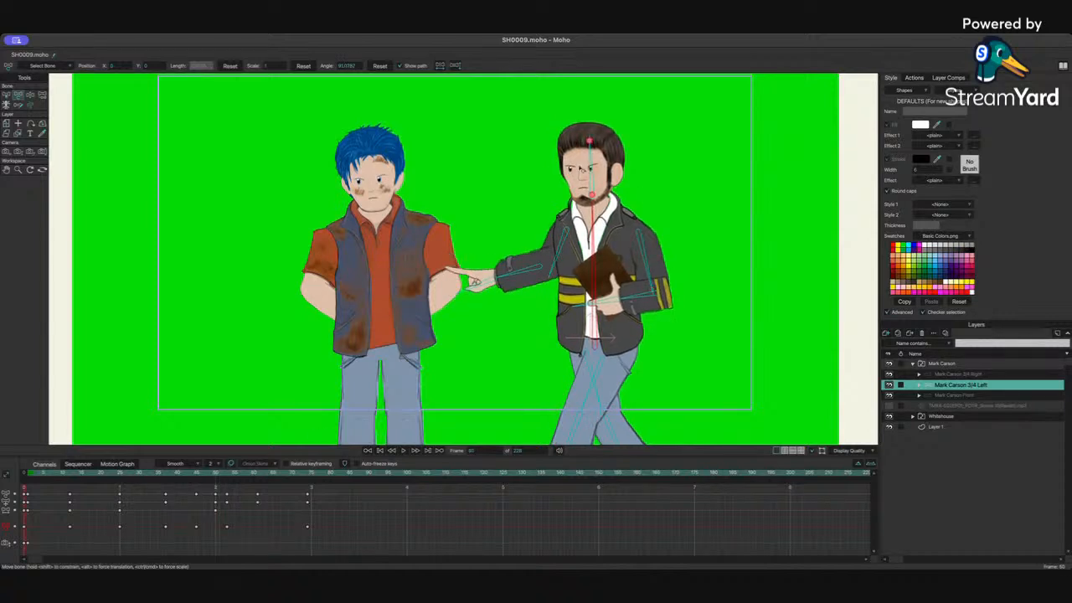
click(591, 167)
drag(216, 475, 243, 476)
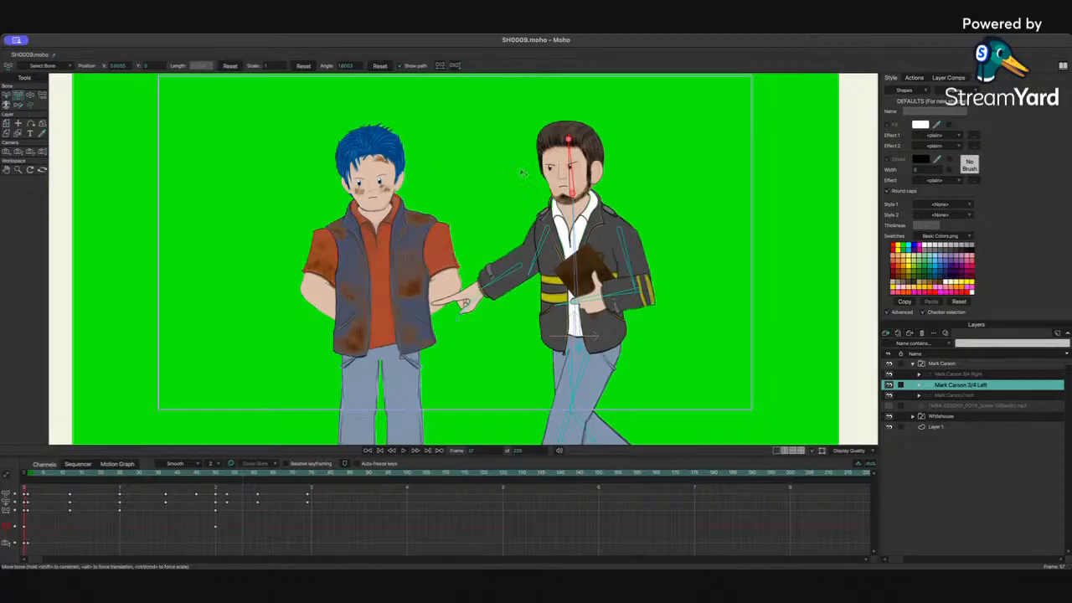
drag(571, 193, 544, 169)
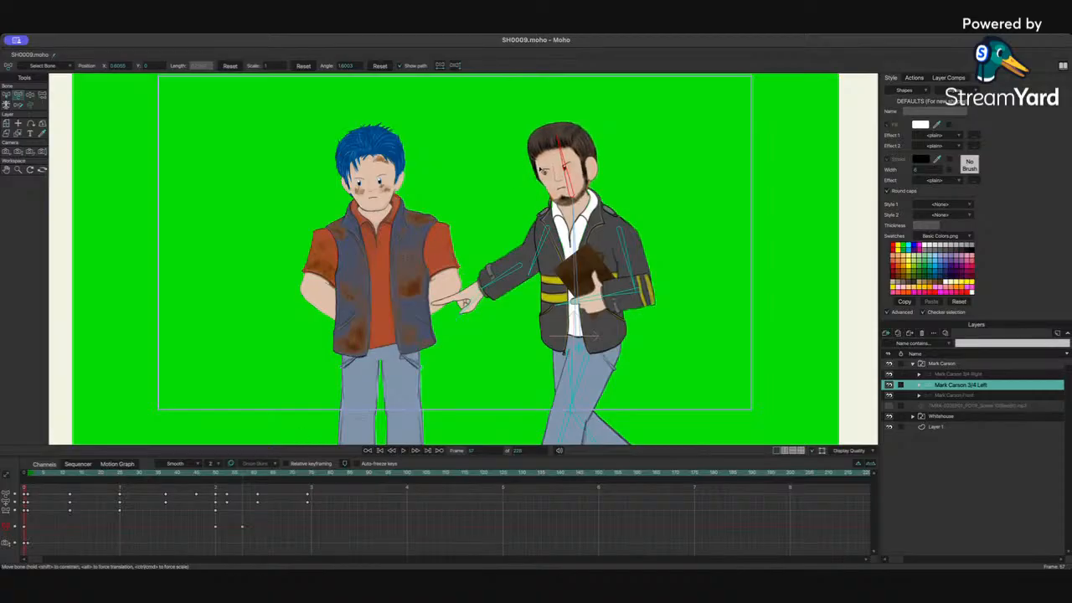
Step: Scrub back through the timeline and replay the pointing motion
drag(219, 477, 196, 477)
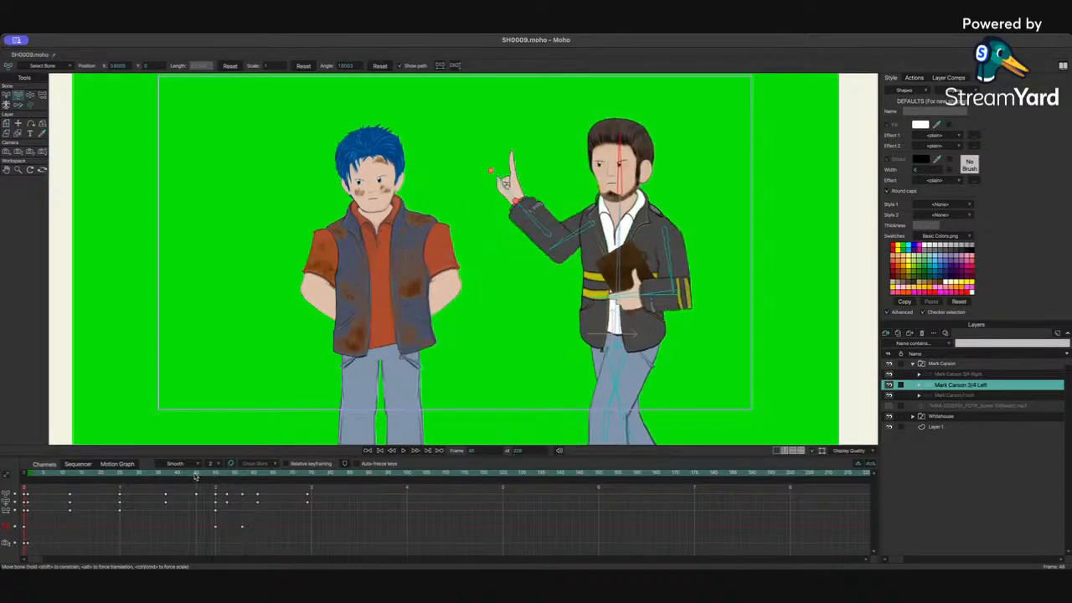
key(space)
key(space)
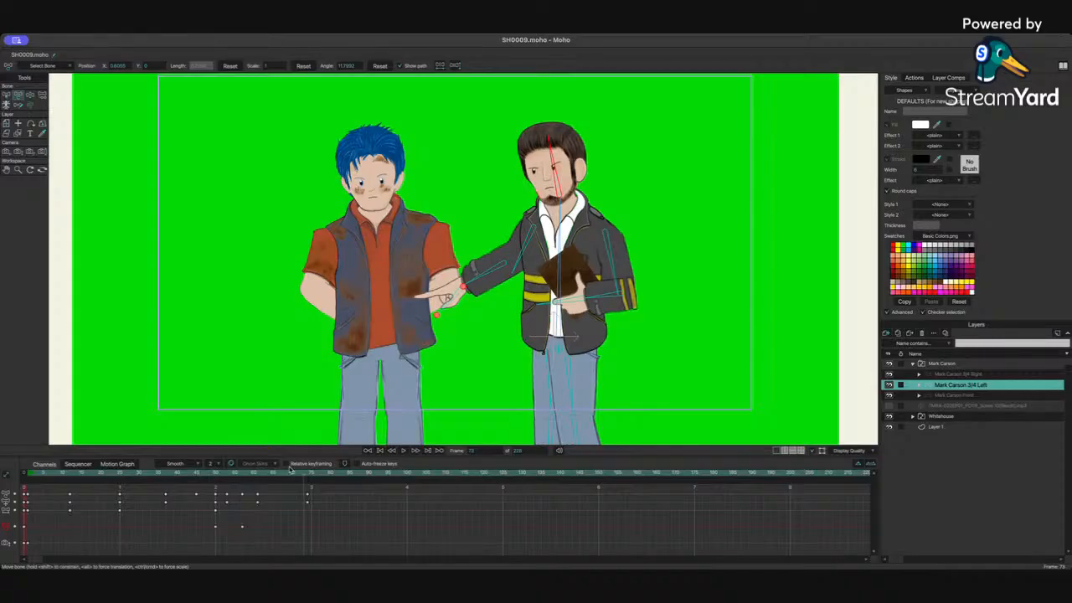
Step: At frame 74, select Mark Carson's head bone and adjust its tilt slightly
mouse_move(307, 476)
mouse_down()
mouse_move(273, 477)
mouse_move(308, 474)
mouse_up()
click(559, 174)
click(537, 179)
drag(536, 178, 542, 173)
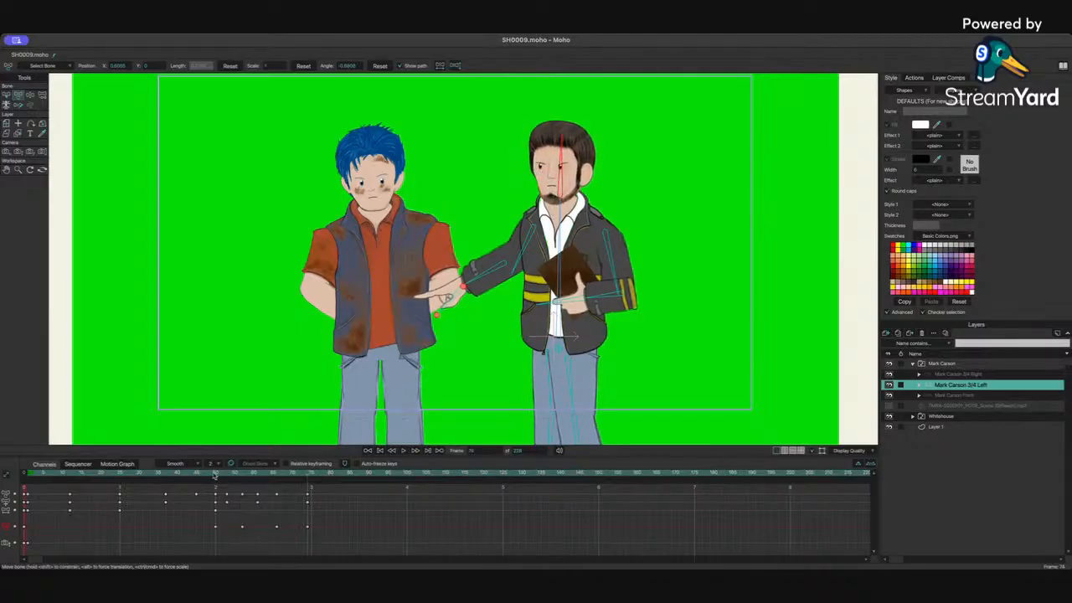
Step: Show the audio layer's waveform and replay the sequence from the start
drag(211, 475, 77, 484)
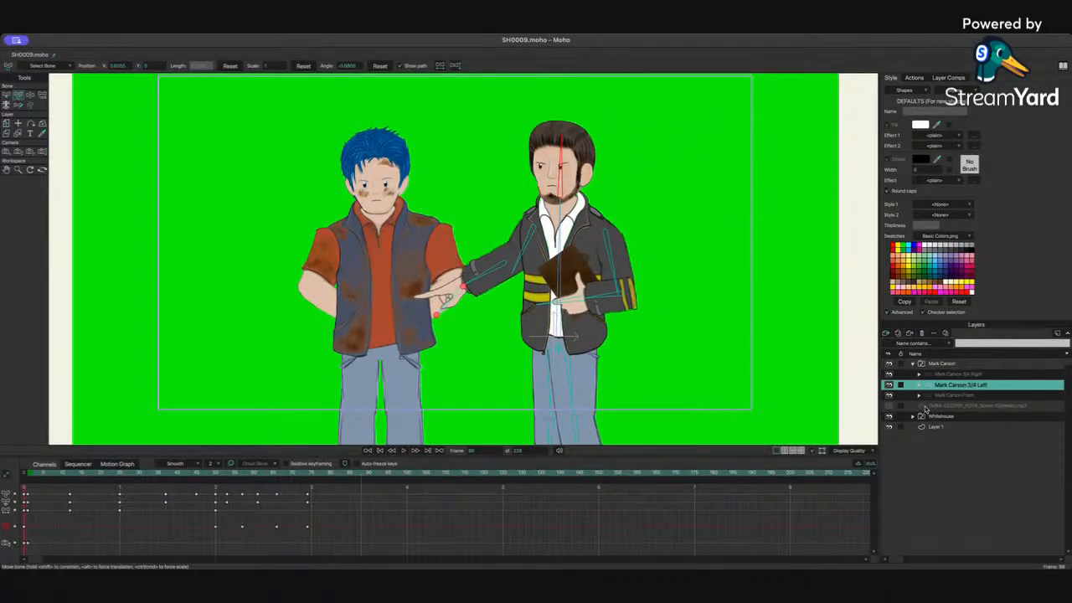
click(888, 406)
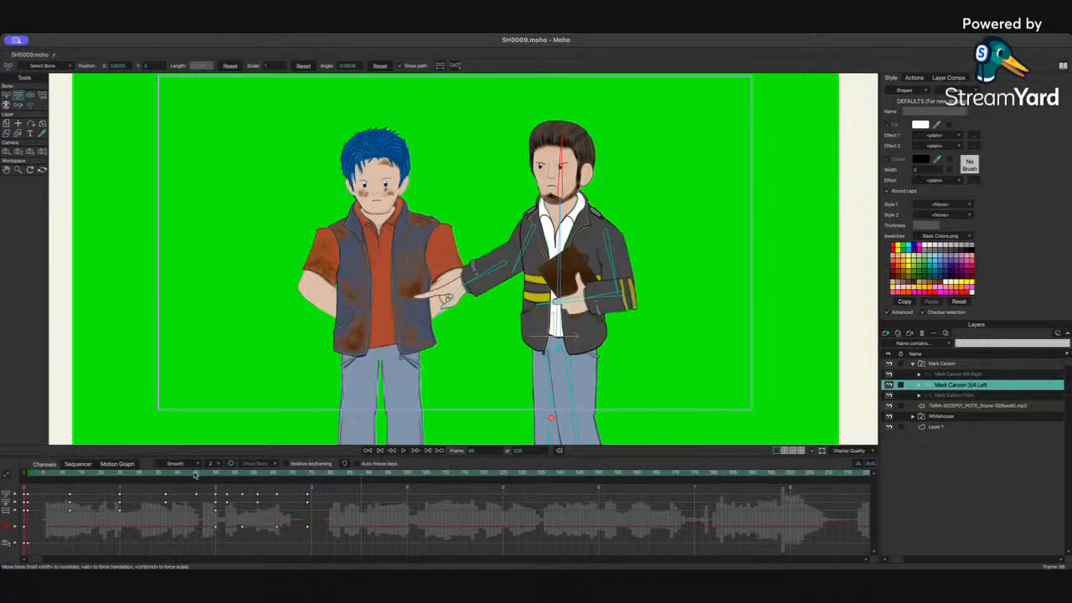
drag(186, 475, 87, 479)
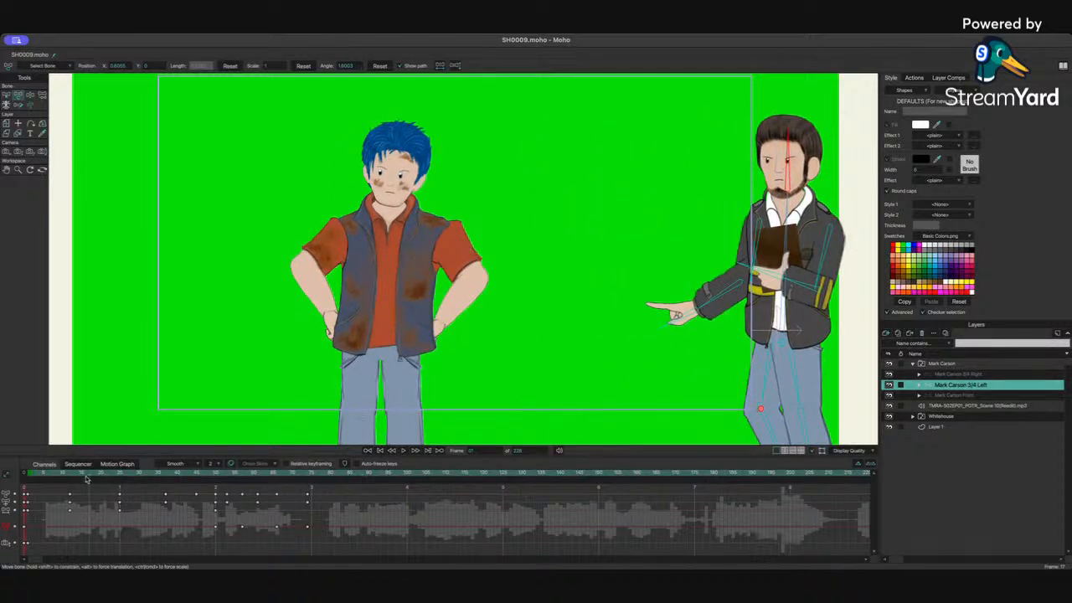
key(space)
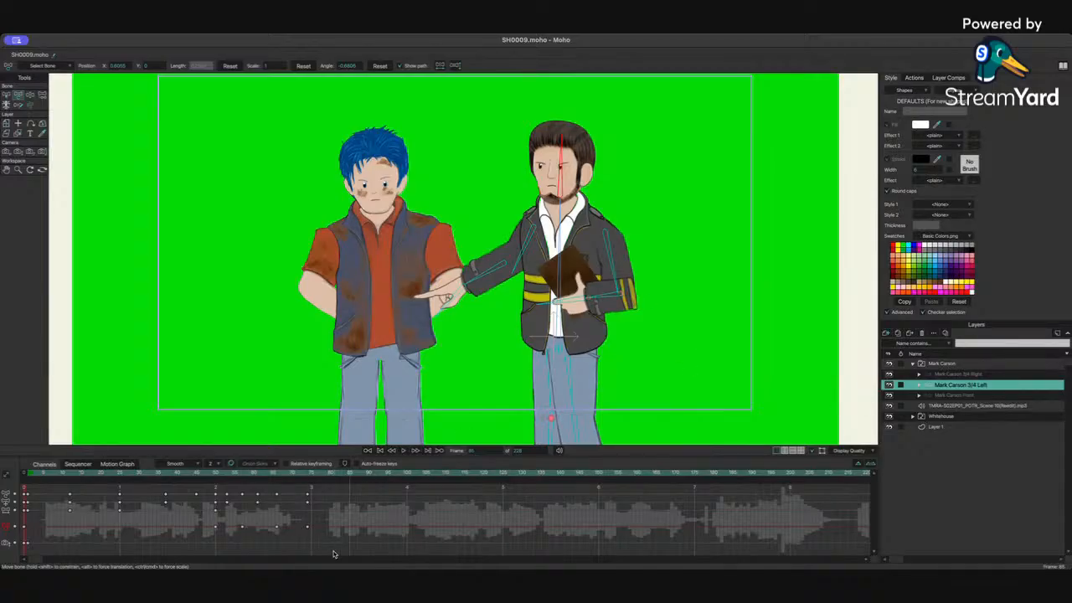
Step: Shift the arm's final keyframe a few frames later on the timeline and replay the motion
mouse_move(277, 528)
mouse_down()
mouse_move(266, 529)
mouse_move(285, 530)
mouse_up()
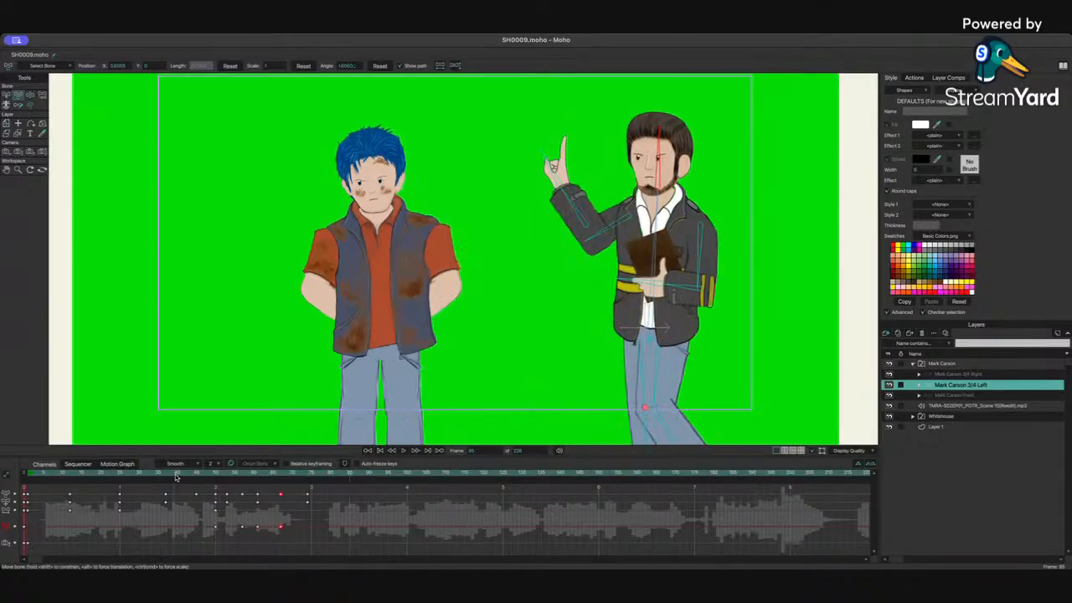
key(space)
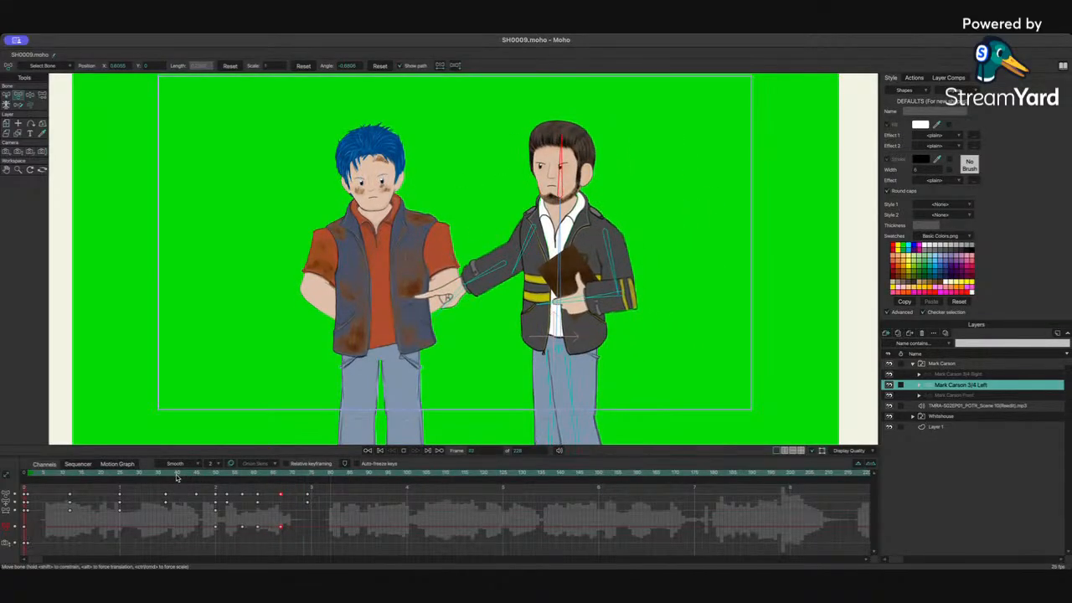
click(118, 475)
key(space)
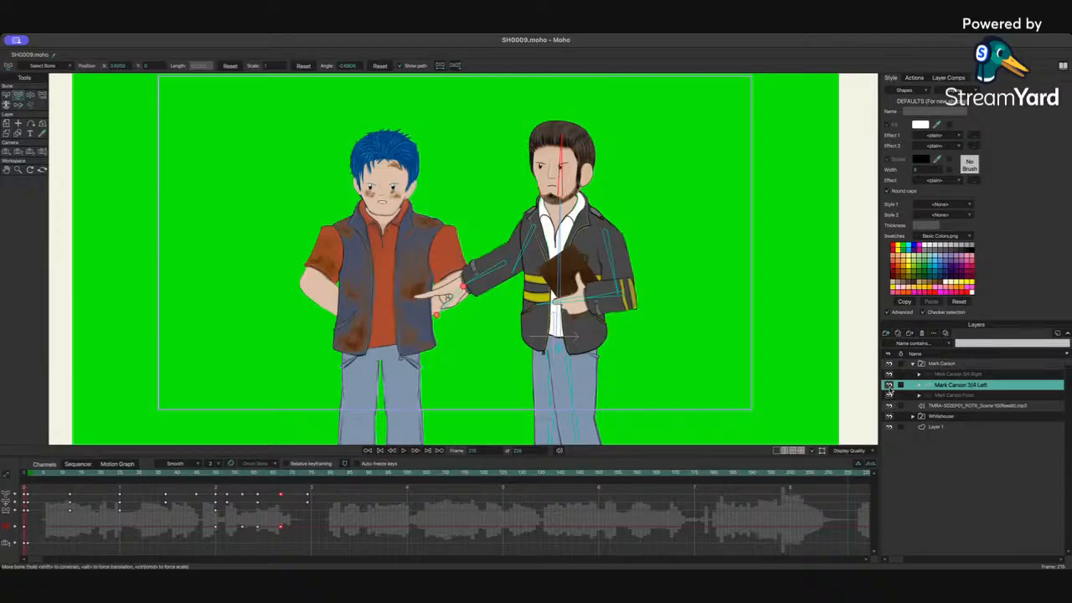
Step: Hide the audio waveform and replay the sequence from the start
click(888, 406)
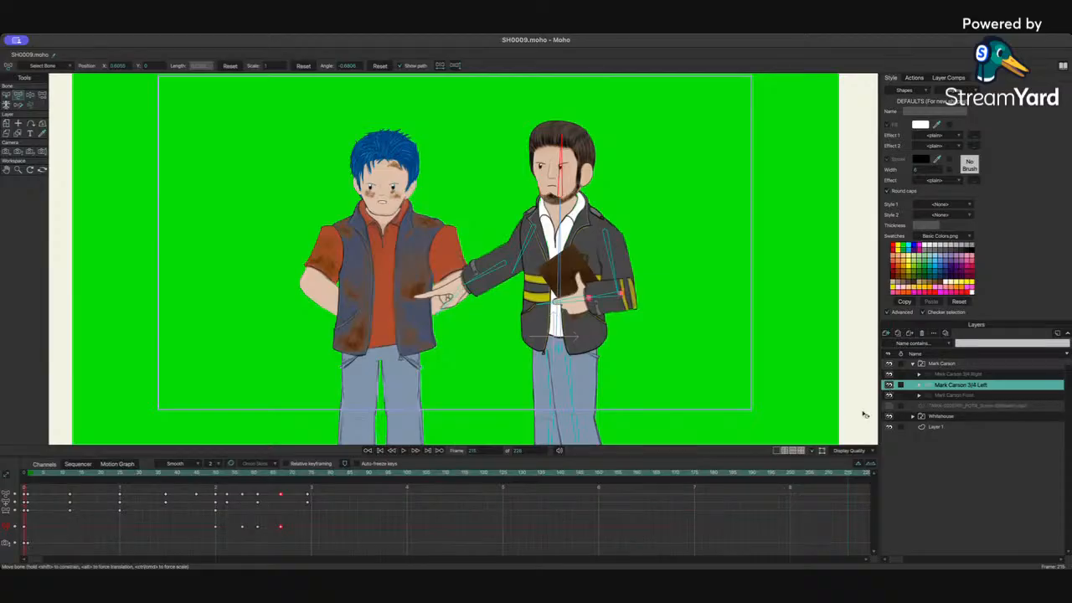
drag(38, 475, 27, 475)
key(space)
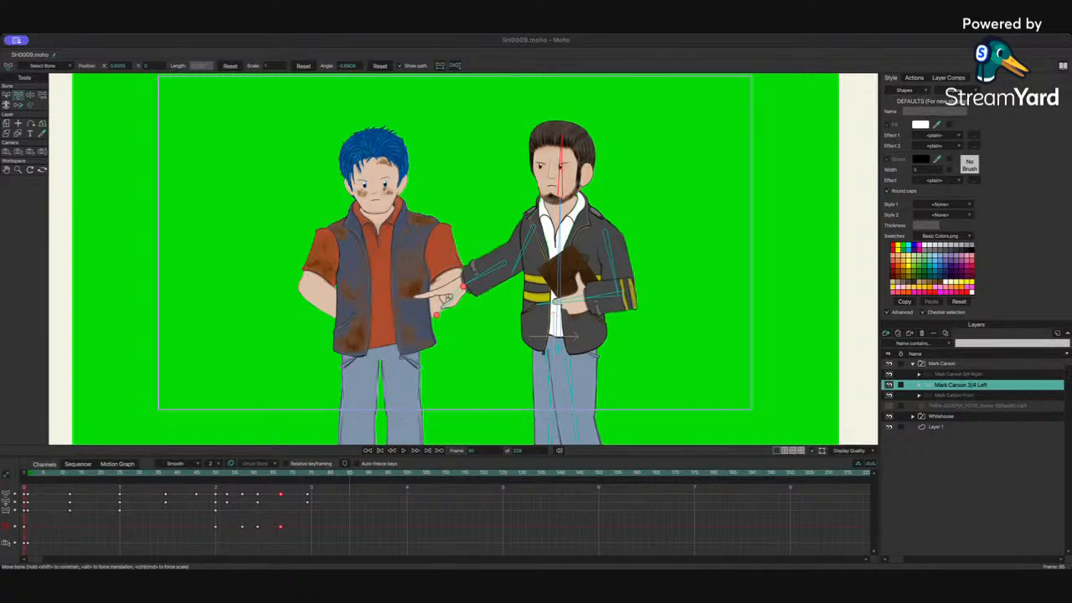
Step: Show the audio waveform again and scrub through the pointing section around frames 67 to 79
click(813, 511)
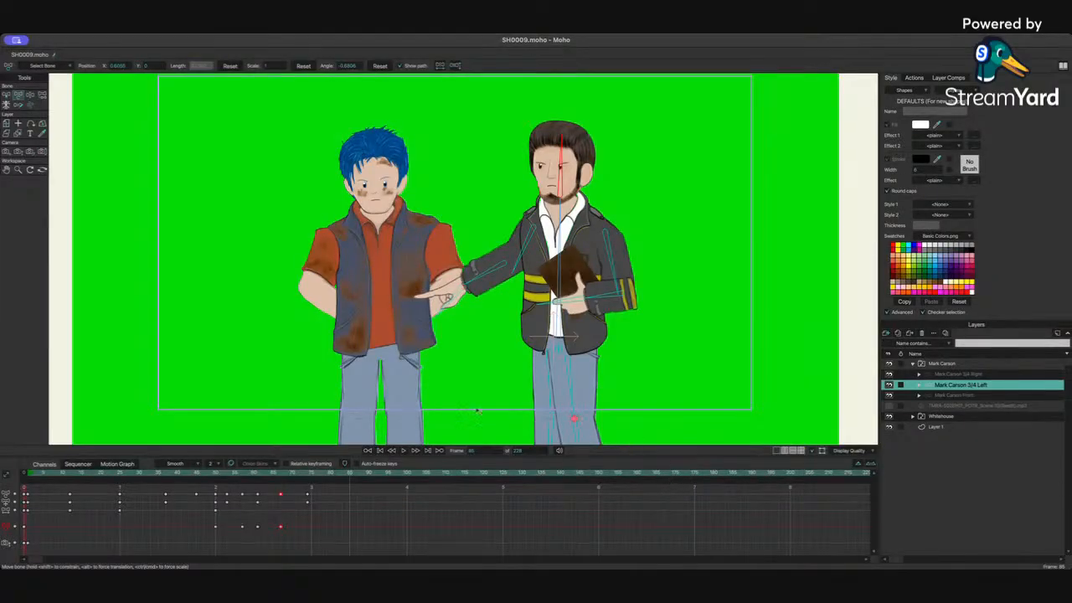
mouse_move(306, 475)
mouse_down()
mouse_move(244, 478)
mouse_move(292, 476)
mouse_up()
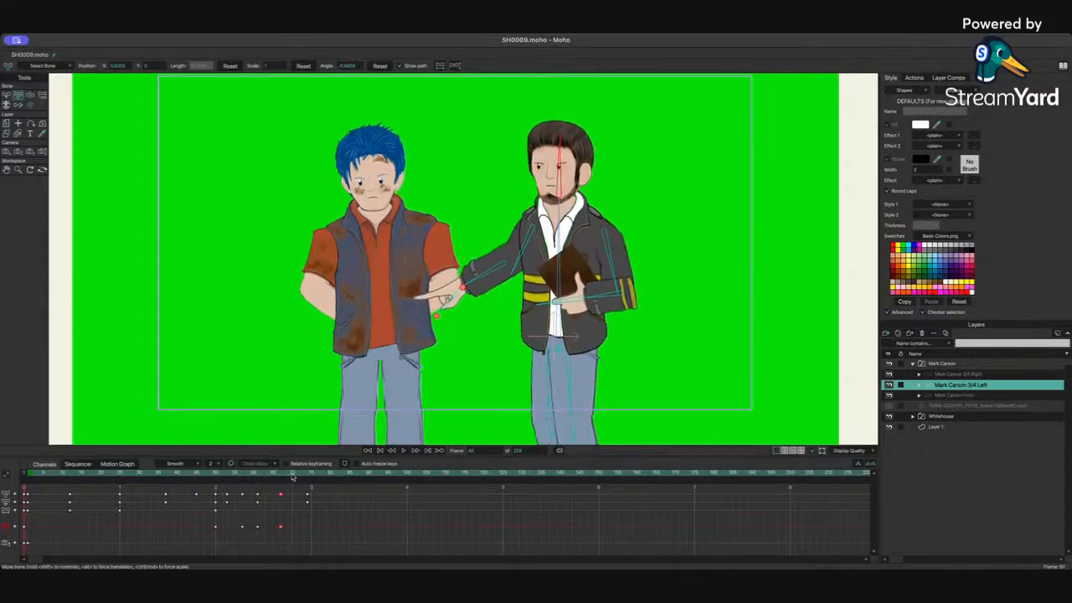
click(888, 405)
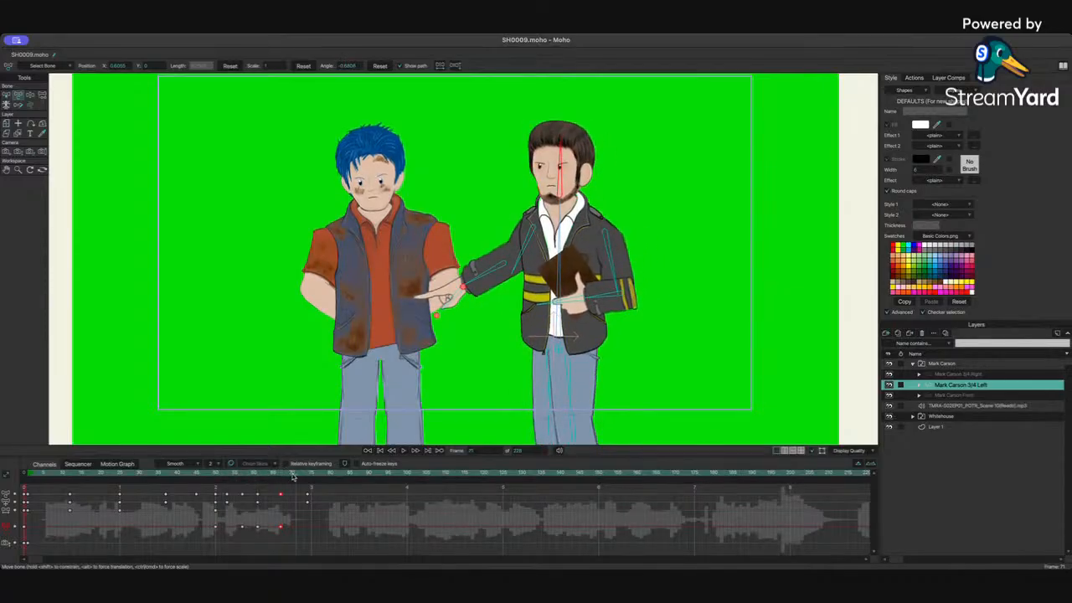
drag(294, 476, 279, 480)
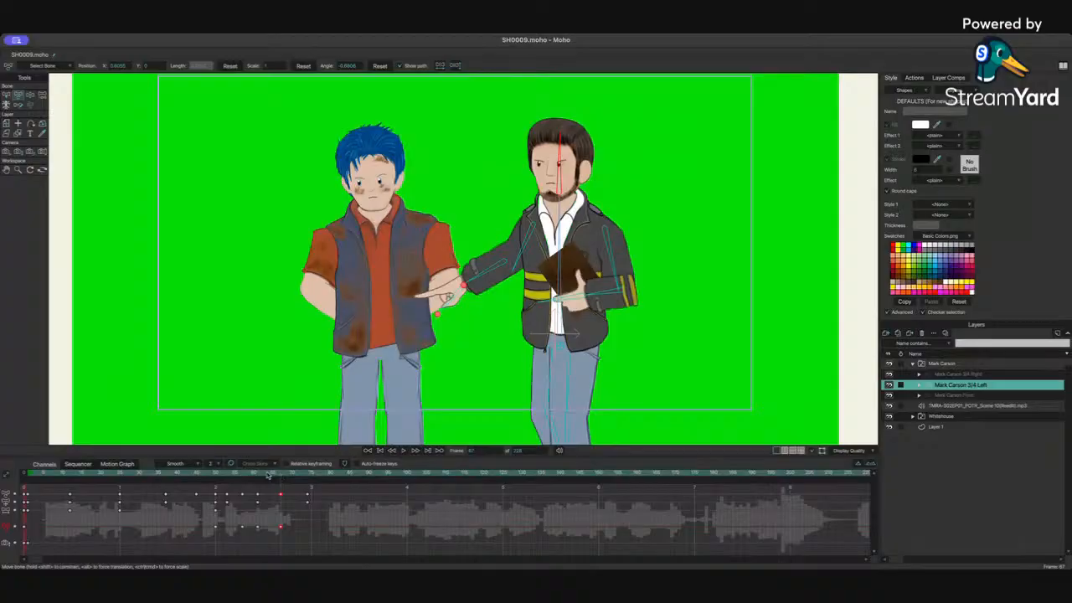
click(69, 476)
key(space)
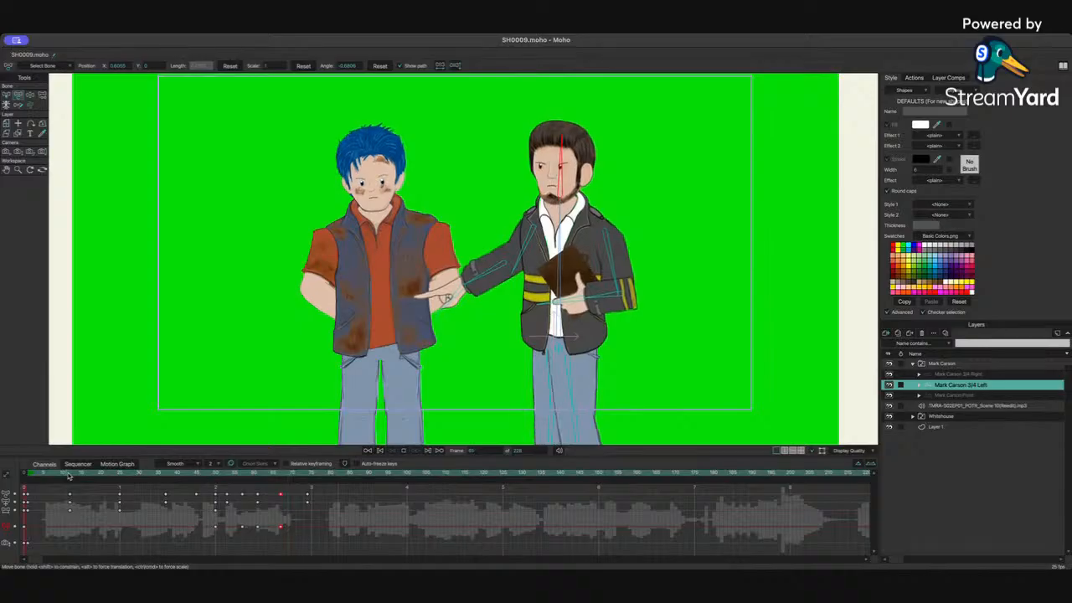
drag(333, 479, 326, 479)
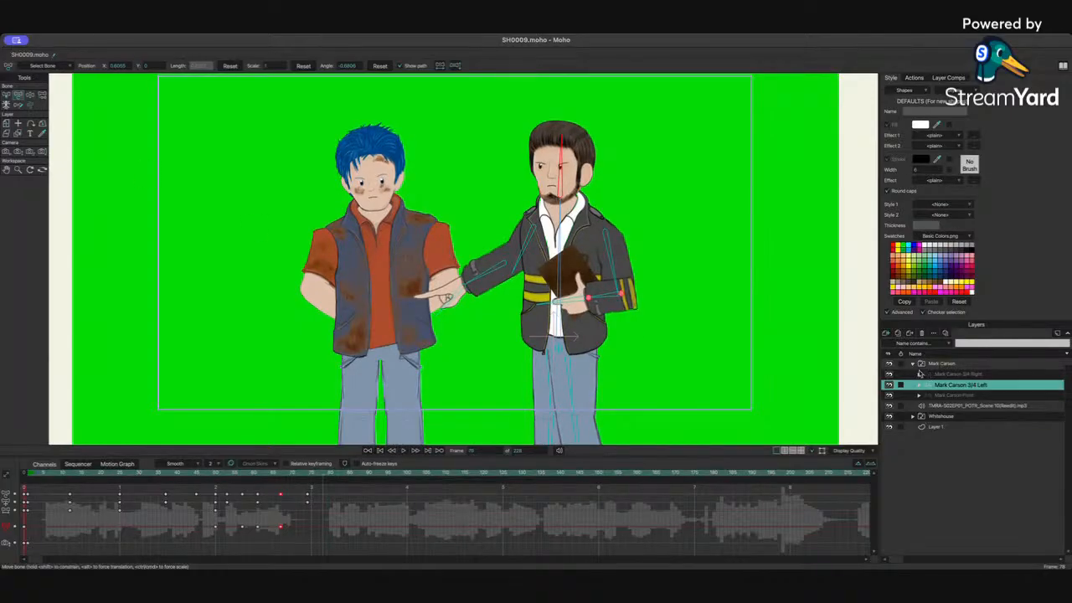
Step: At frame 79, collapse the Mark Carson group and zoom the camera in on both characters
click(913, 365)
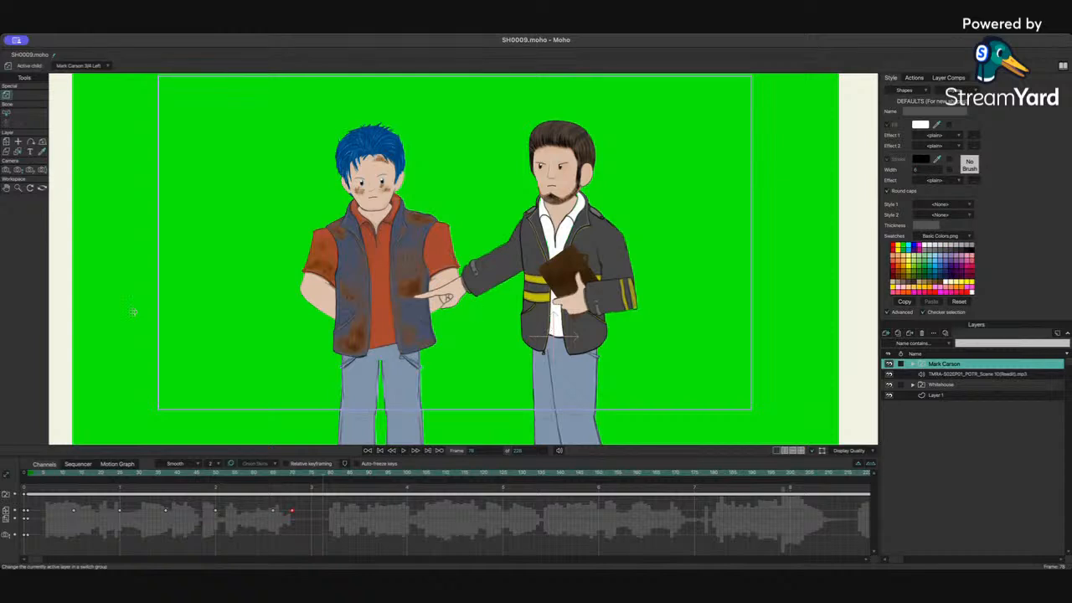
click(6, 169)
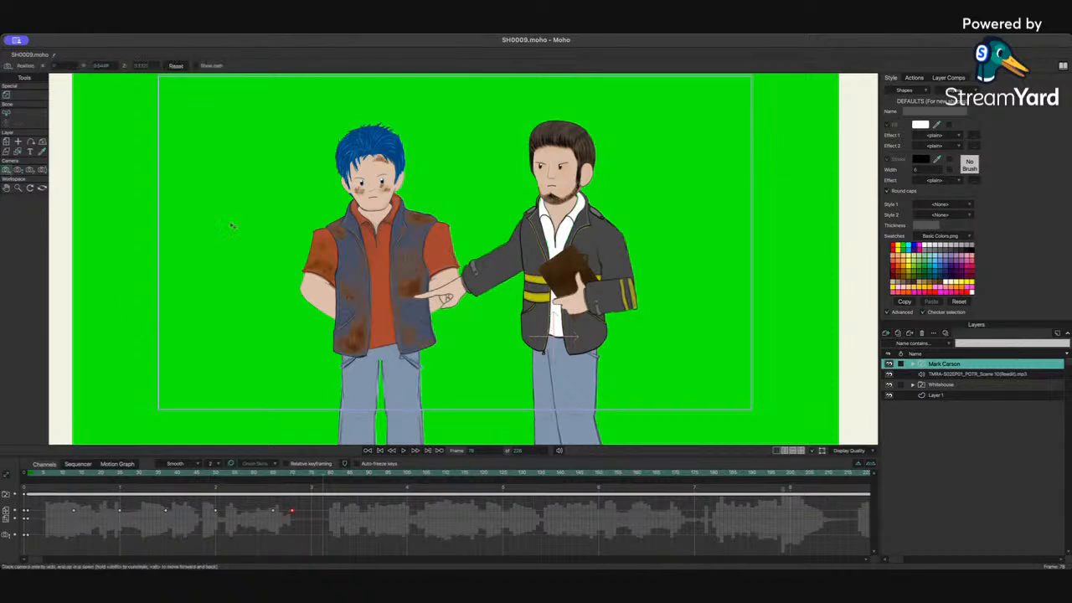
click(17, 169)
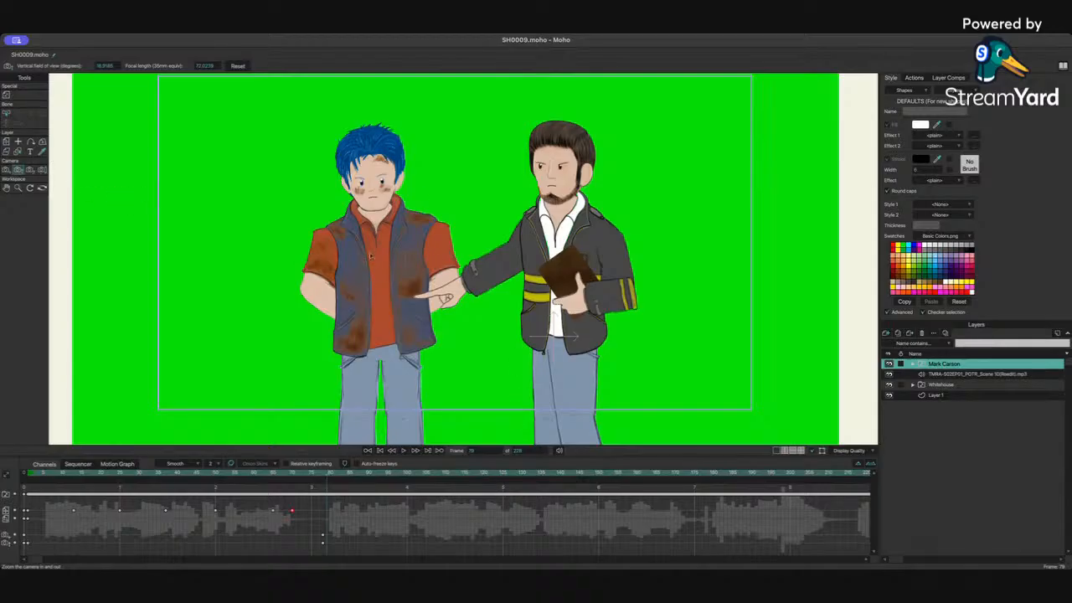
drag(368, 255, 475, 201)
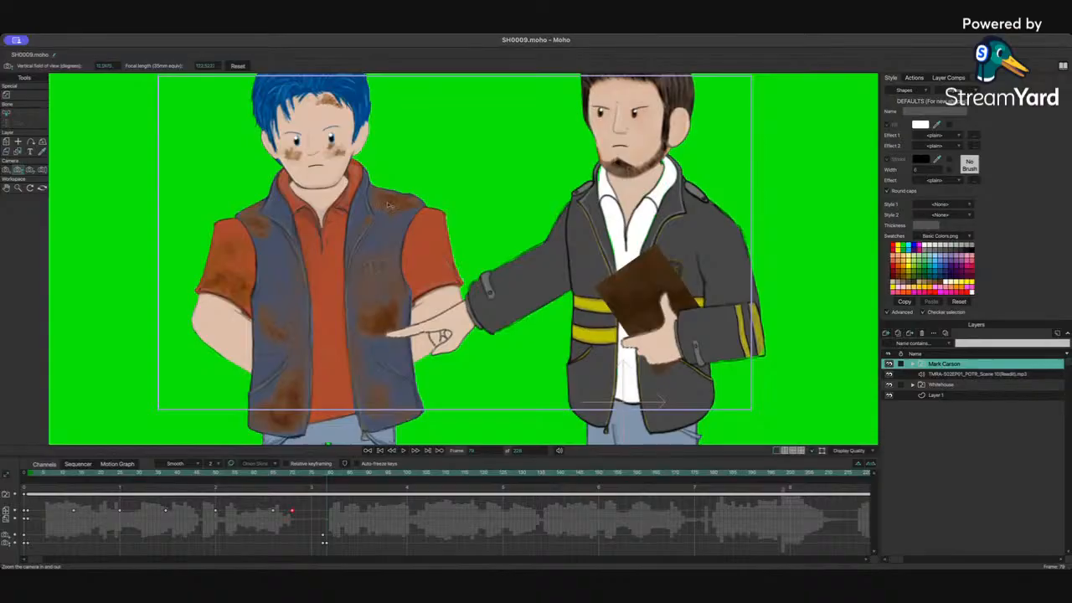
scroll(411, 190, down, 3)
scroll(410, 191, up, 10)
scroll(410, 193, down, 4)
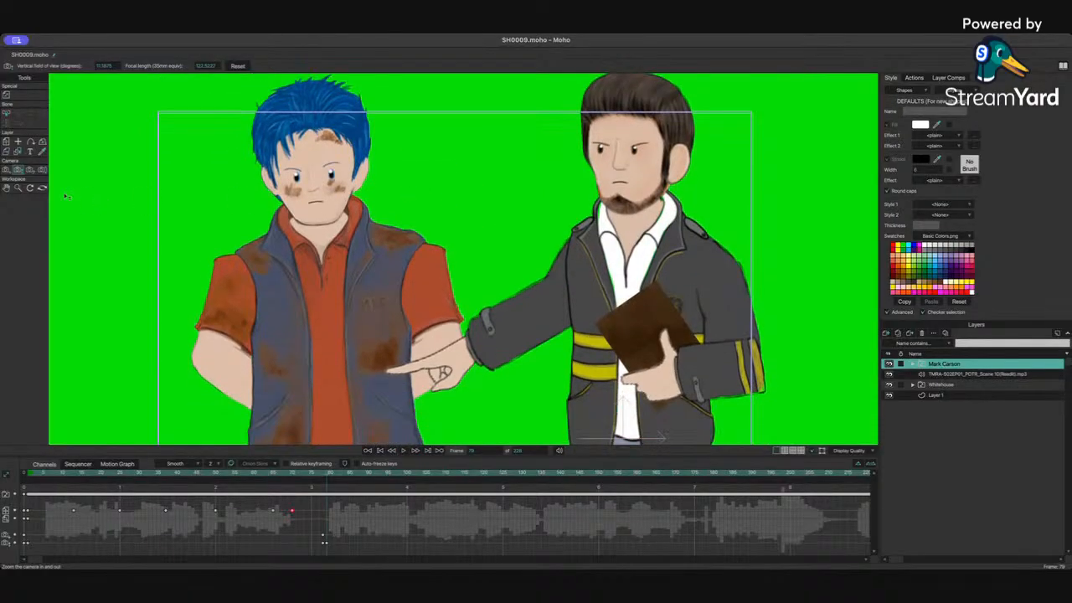
Step: Track the camera to reframe the two characters and ease the camera zoom back slightly
click(6, 169)
drag(435, 222, 480, 243)
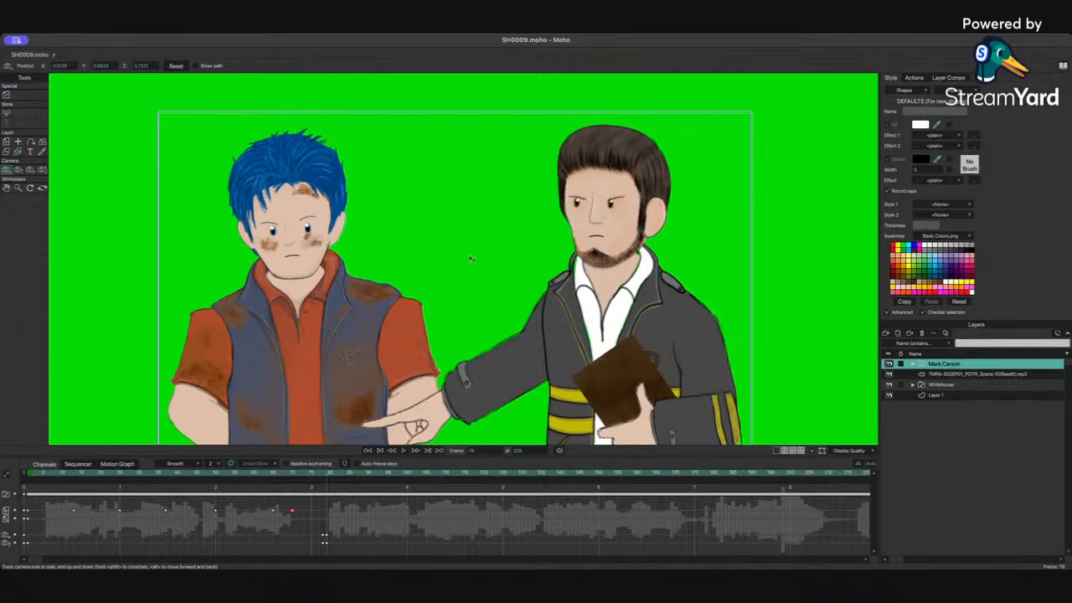
scroll(472, 259, down, 4)
scroll(471, 259, up, 1)
click(18, 170)
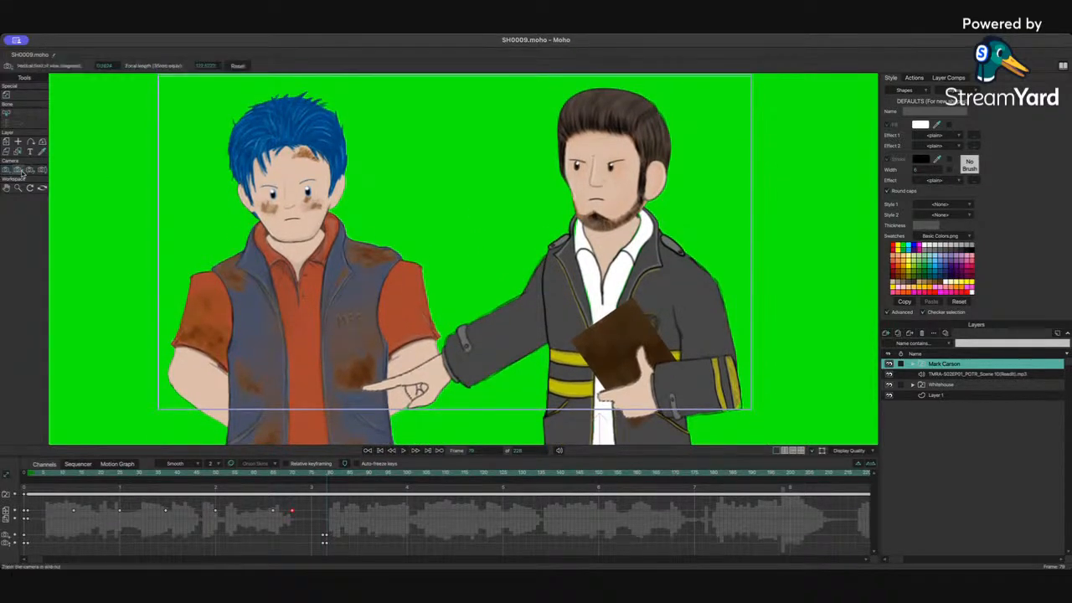
drag(390, 237, 105, 209)
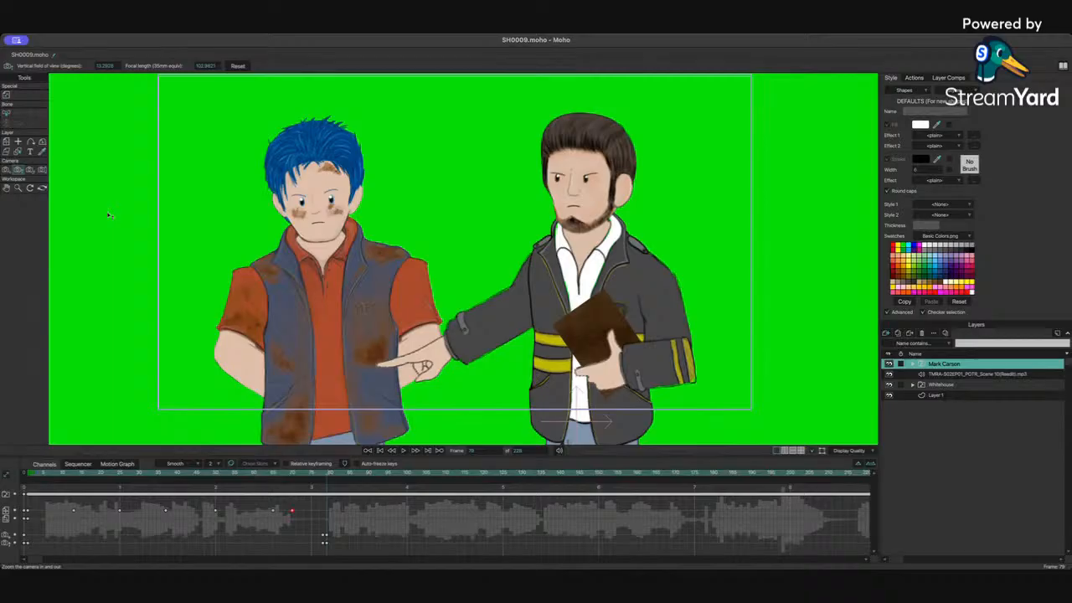
Step: Replay the camera push-in and stop around frame 103
drag(287, 474, 311, 475)
key(space)
drag(236, 474, 186, 474)
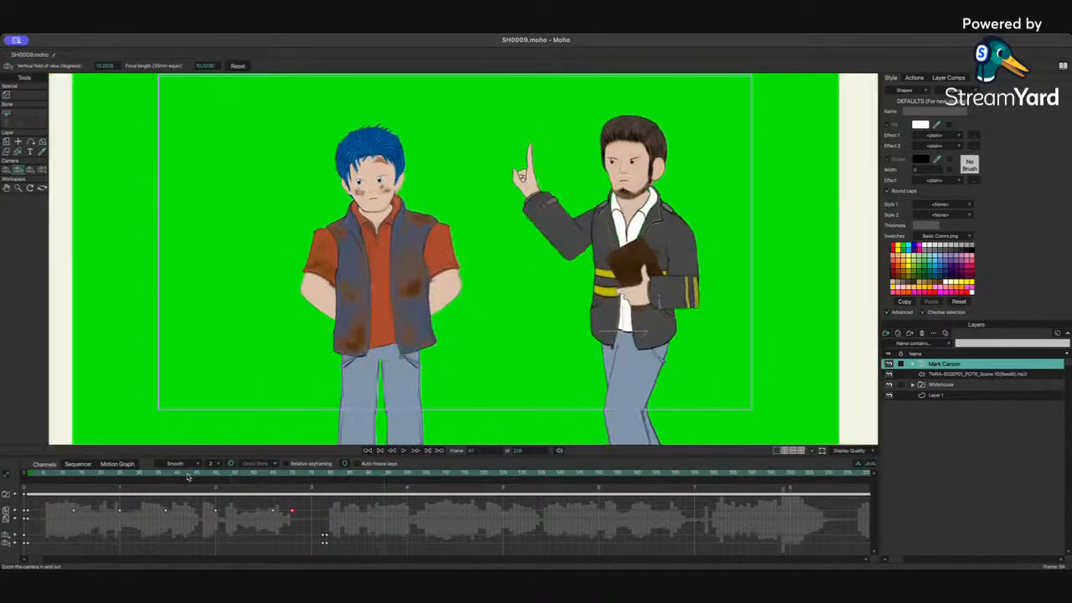
key(space)
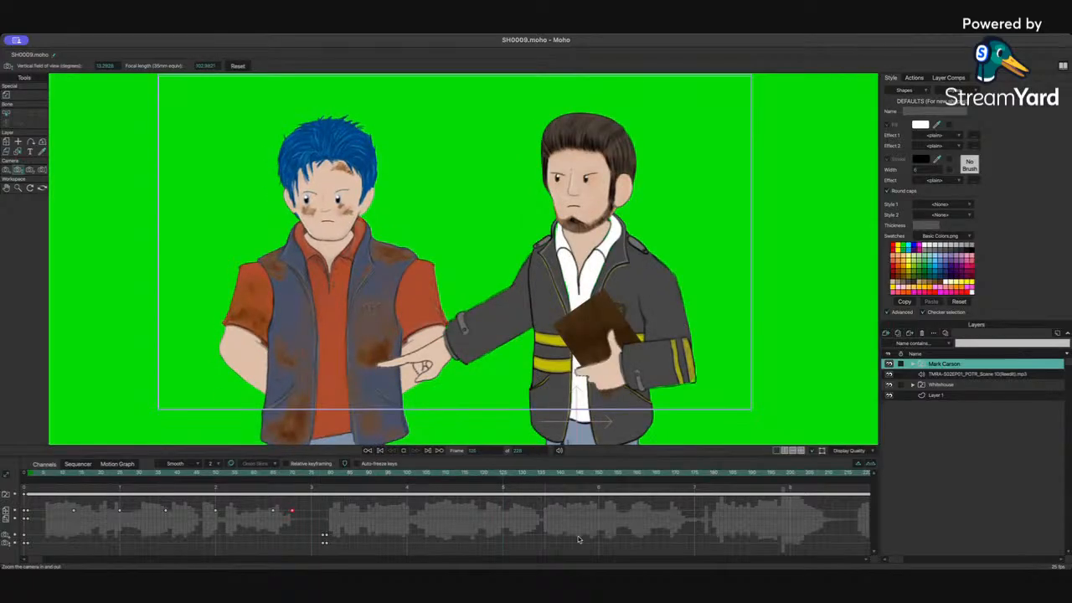
key(space)
click(328, 475)
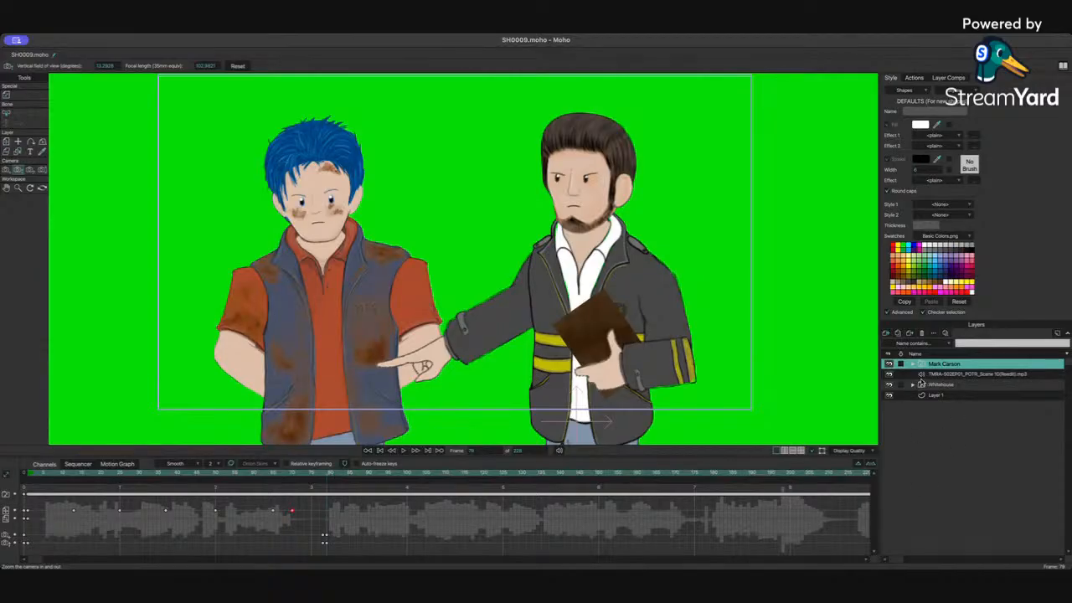
key(space)
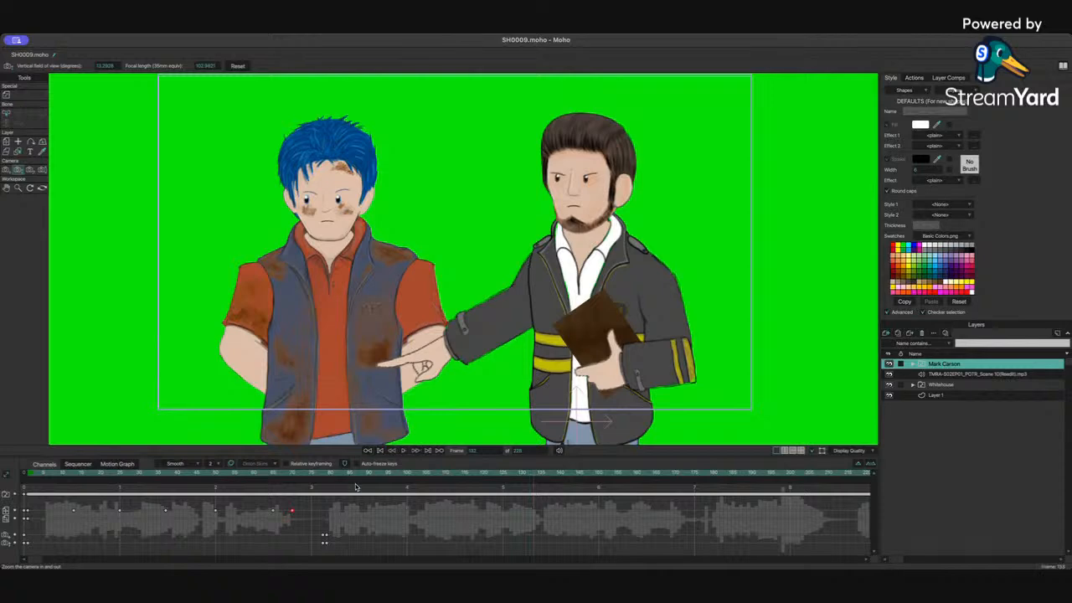
click(352, 494)
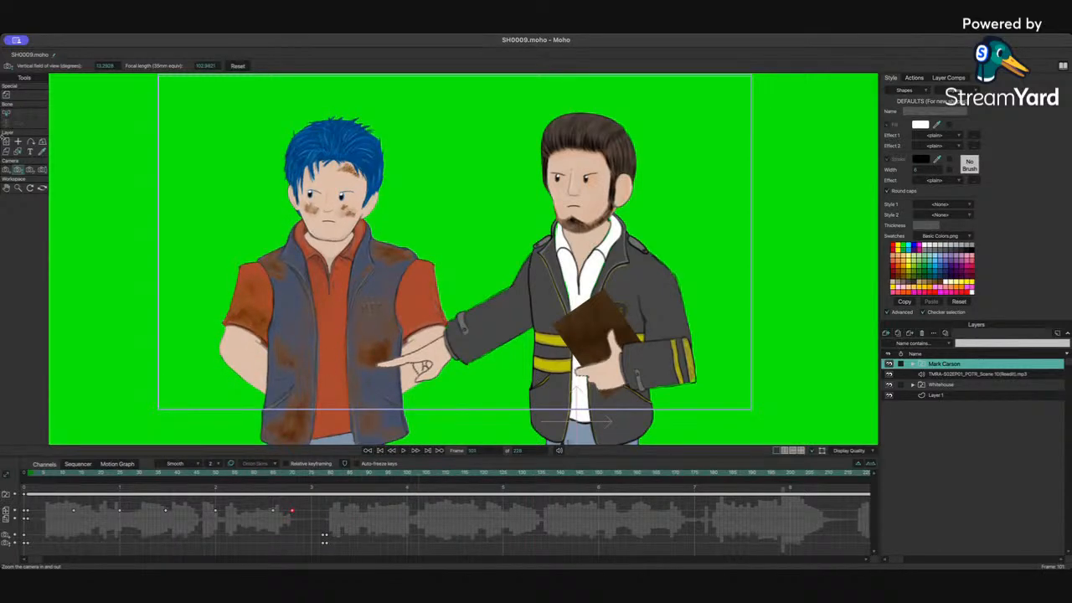
Step: At frame 103, select the Mark Carson 3/4 Left layer and raise his arm into a finger-up gesture with Manipulate Bones
click(913, 365)
click(945, 385)
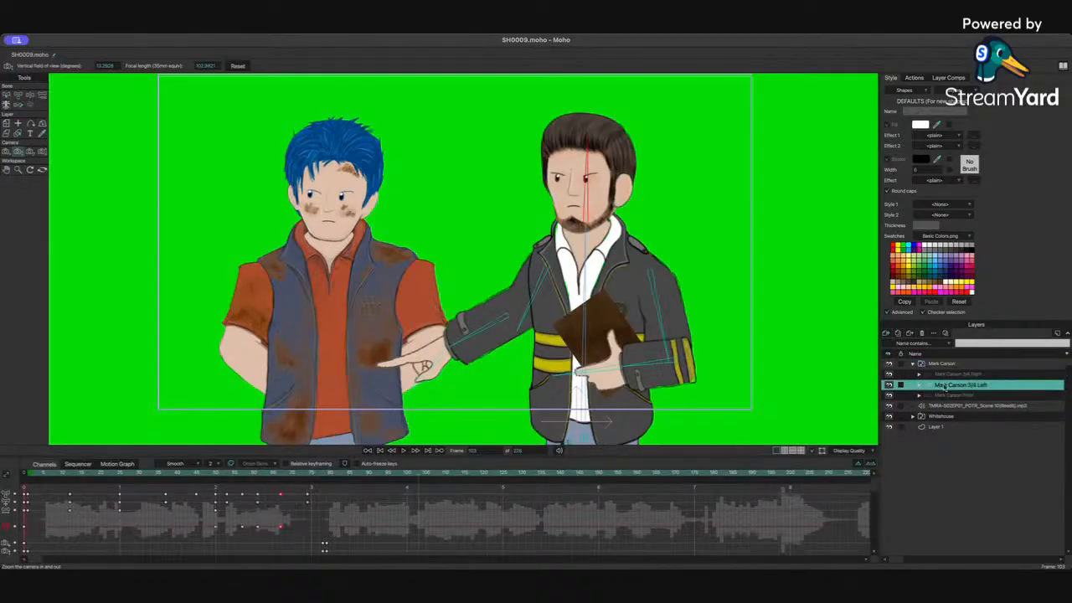
click(29, 96)
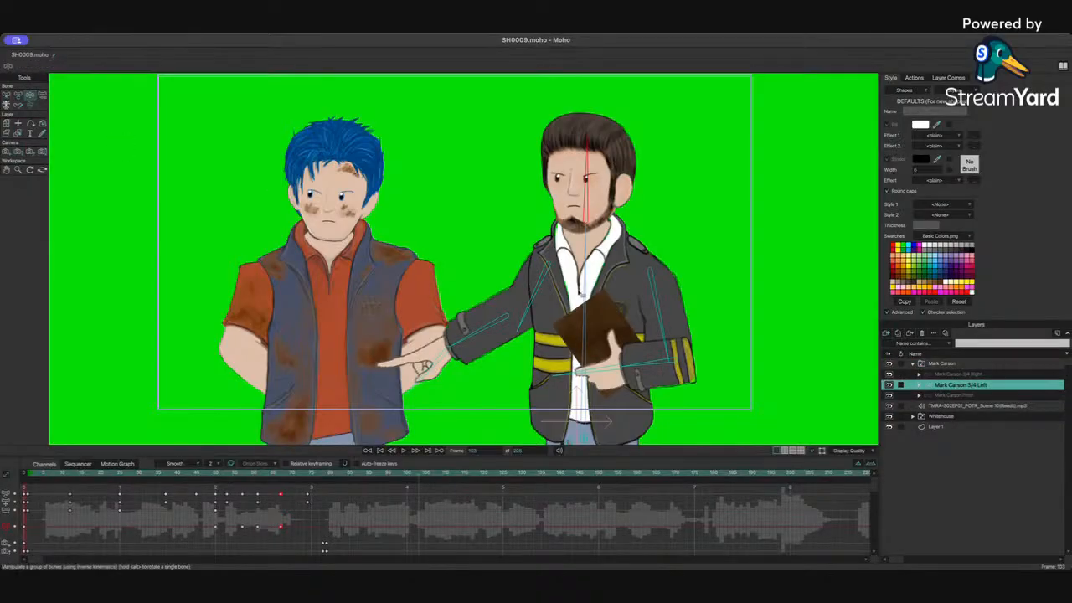
drag(585, 275, 590, 276)
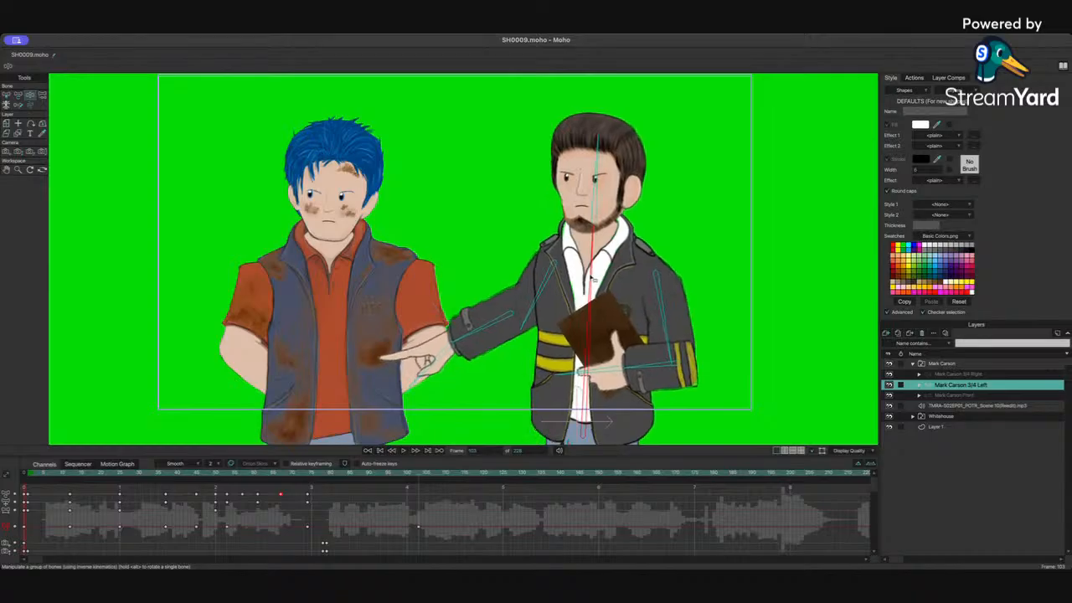
drag(482, 325, 474, 190)
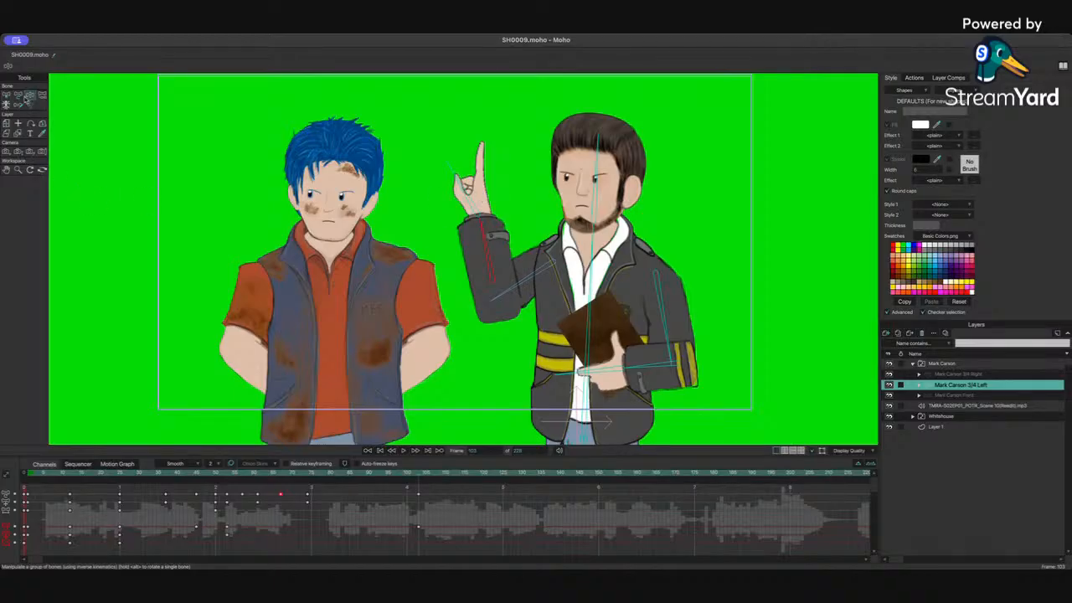
Step: Comparing with frame 79, refine Mark Carson's raised arm at frame 103 into a higher finger-up gesture
click(18, 96)
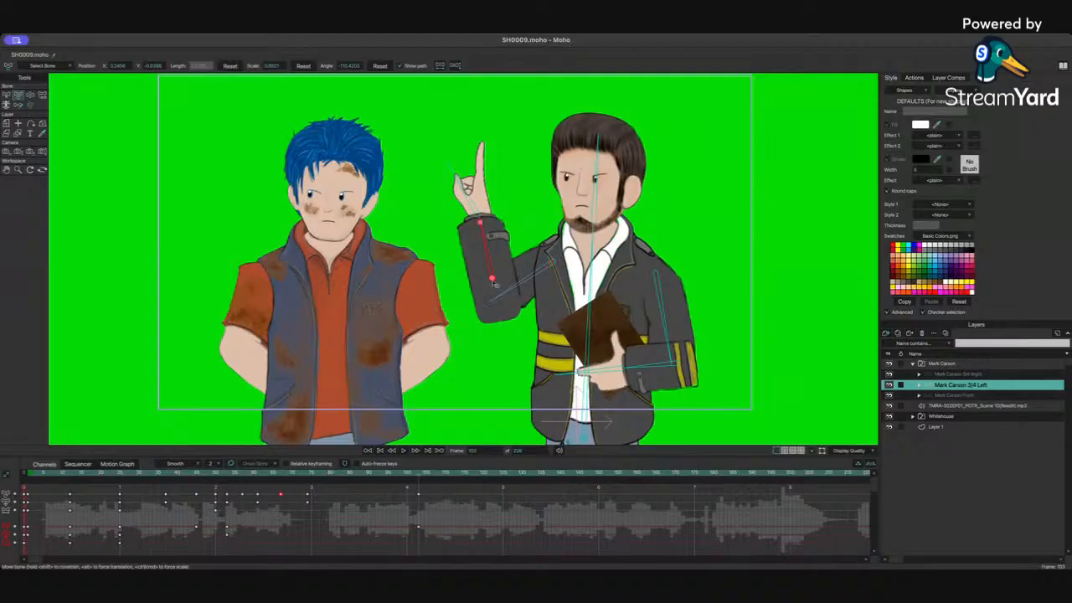
drag(492, 279, 492, 270)
key(super+z)
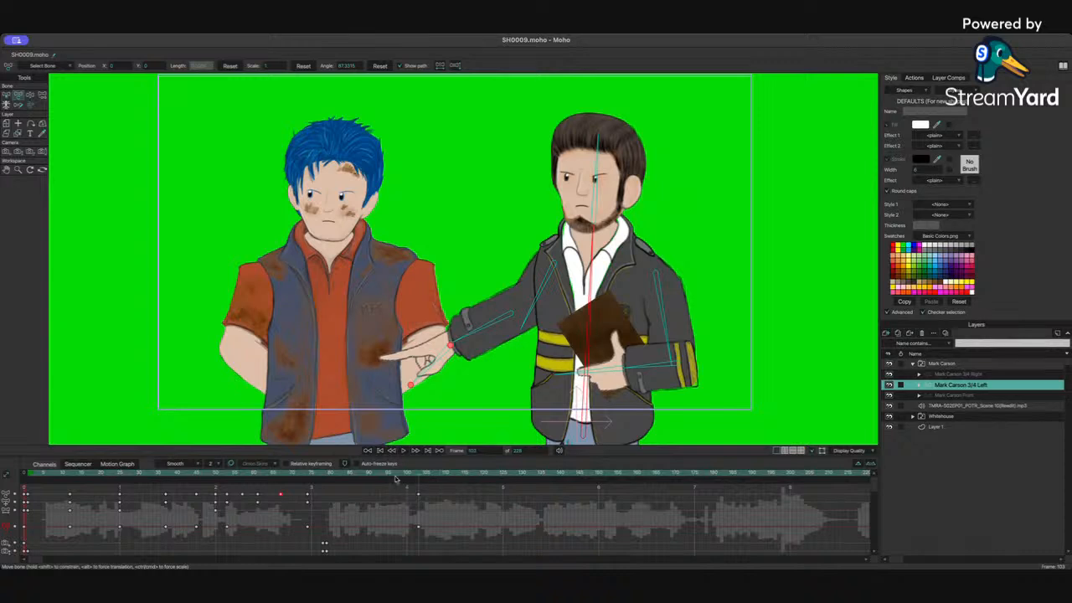
drag(412, 478, 327, 487)
click(489, 327)
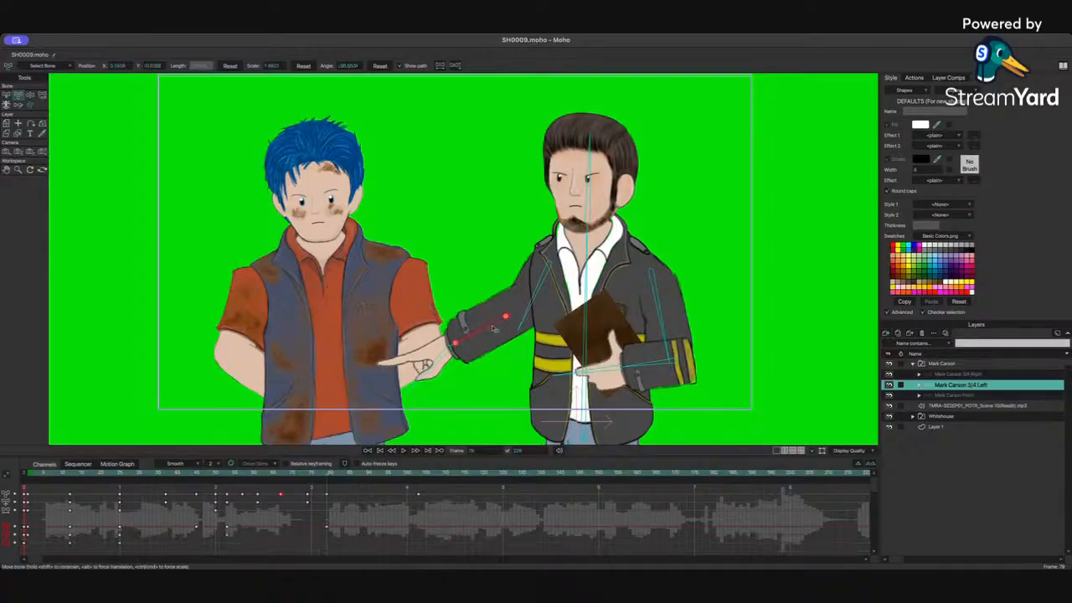
click(534, 300)
click(439, 359)
drag(331, 475, 421, 474)
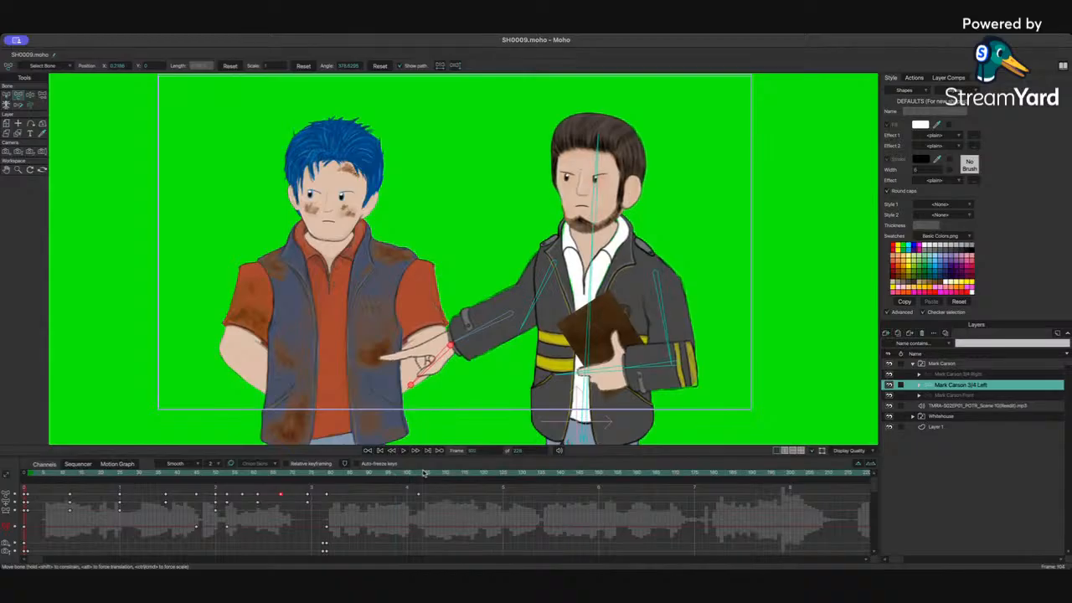
drag(471, 339, 467, 288)
drag(540, 307, 487, 253)
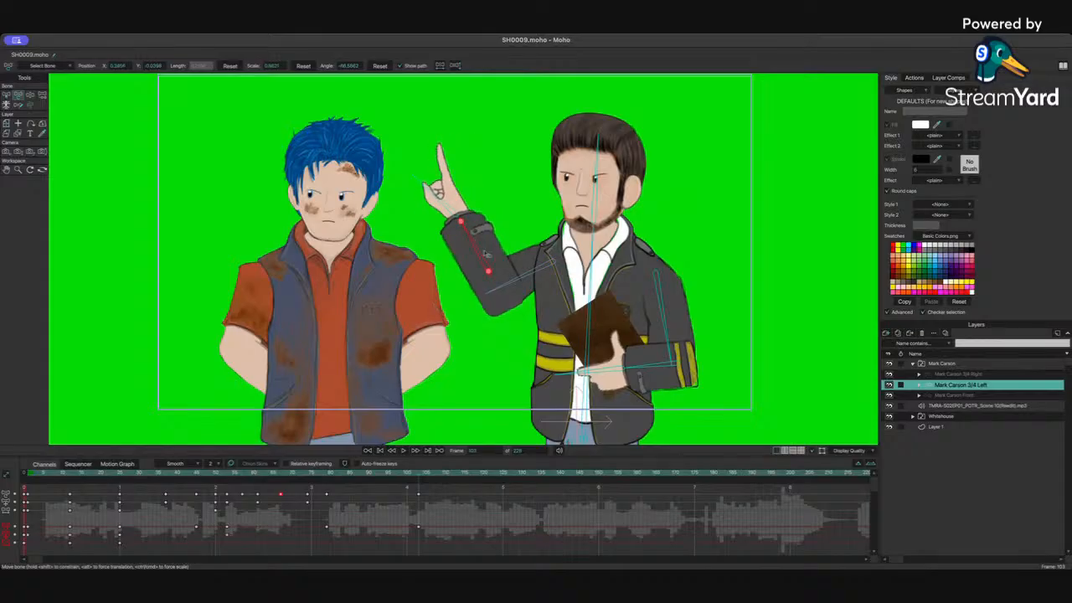
Step: Check the book-holding arm's bones at frame 79 and shift the torso slightly at frame 103
mouse_move(658, 318)
mouse_down()
mouse_move(668, 323)
mouse_move(651, 310)
mouse_up()
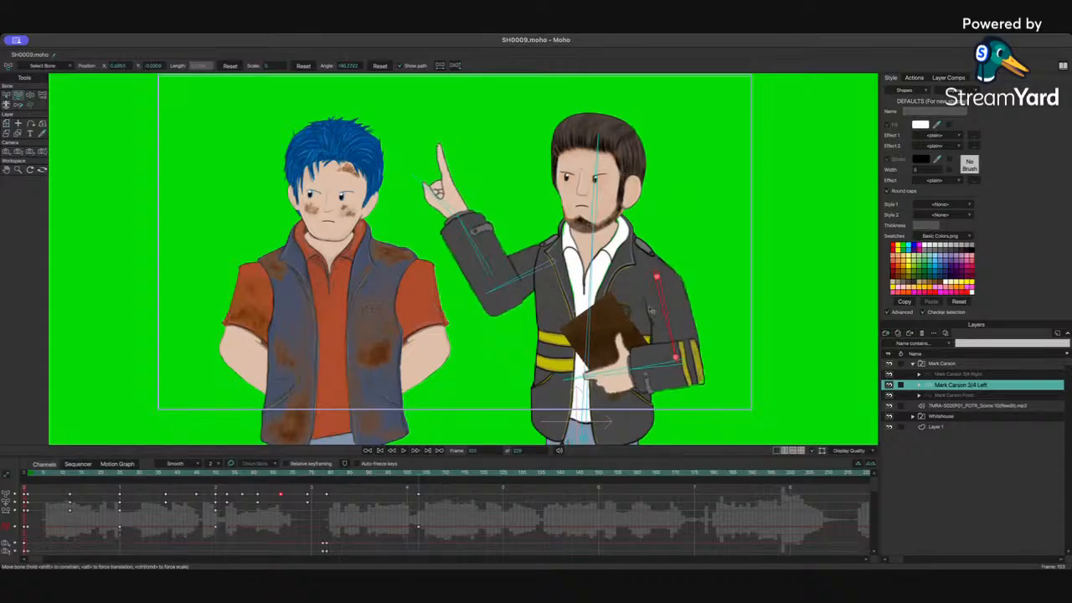
key(super+z)
click(326, 474)
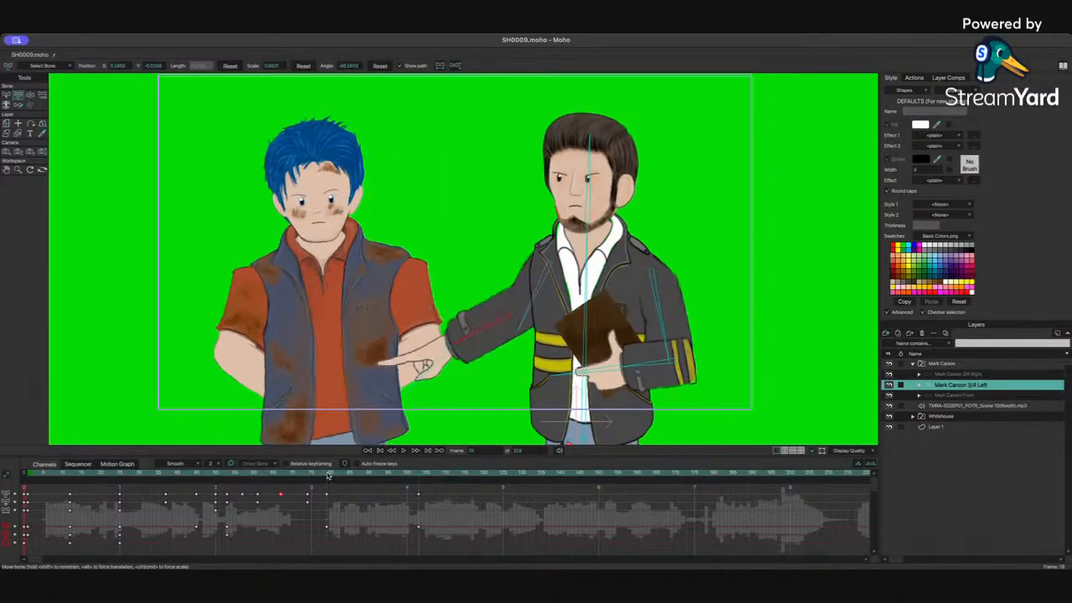
click(670, 313)
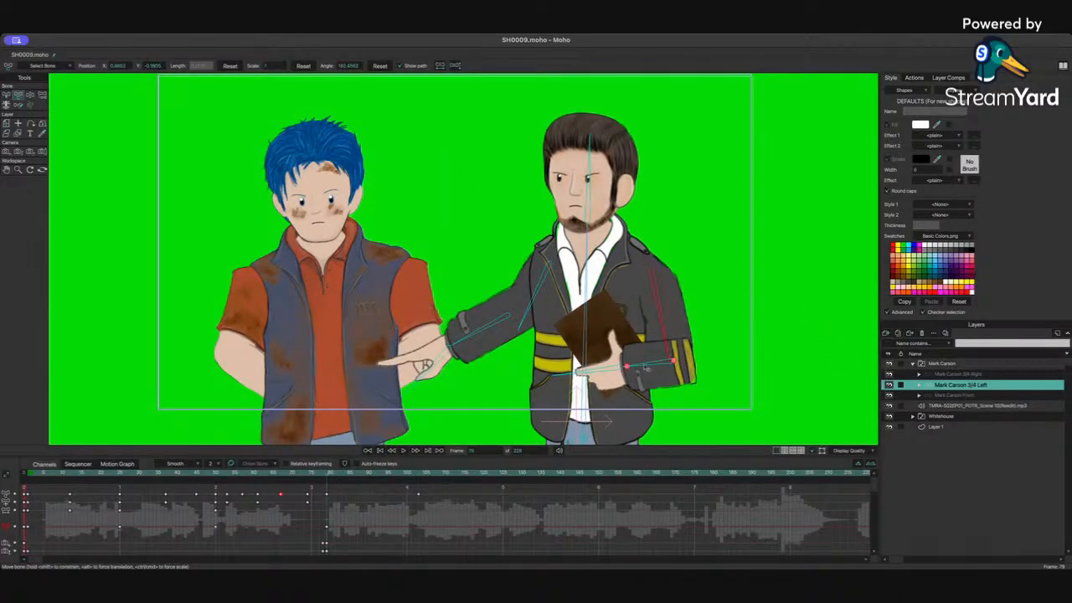
click(648, 369)
click(604, 376)
click(429, 377)
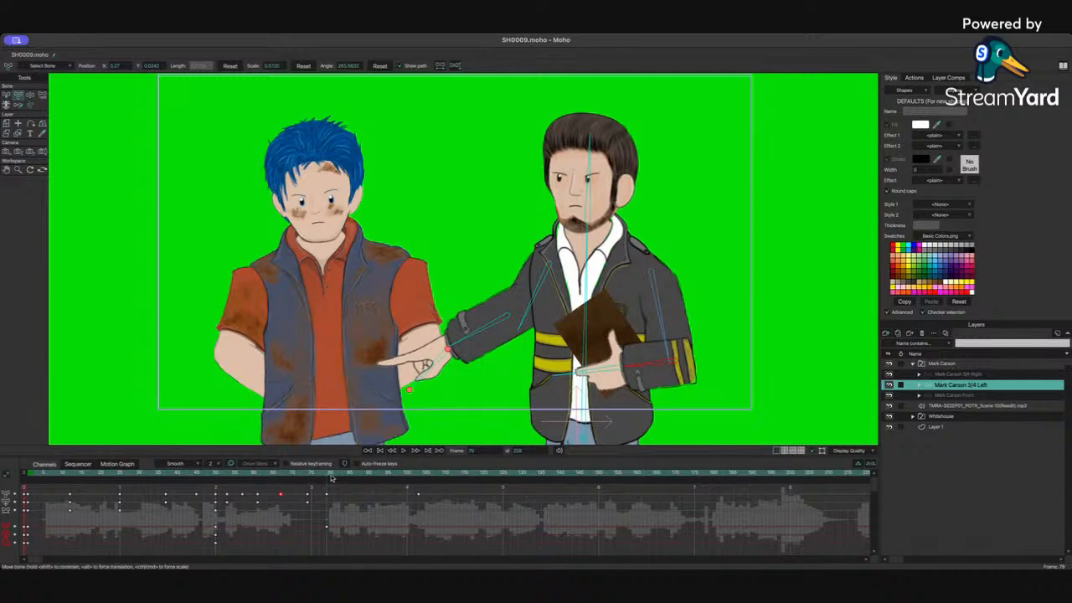
drag(327, 478, 420, 478)
drag(593, 239, 599, 239)
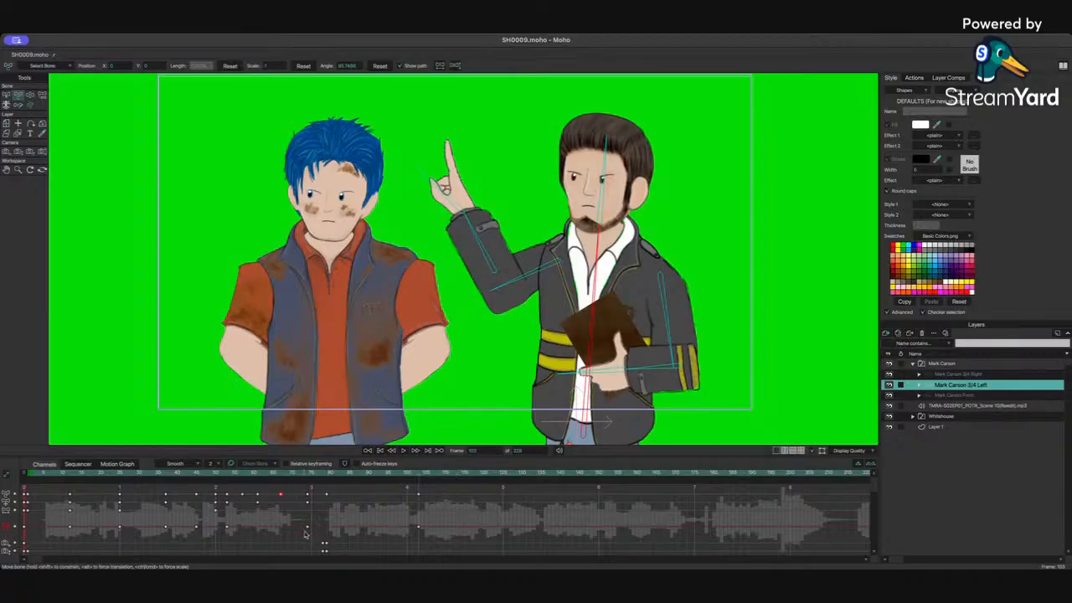
Step: At frame 103, lower the book-holding arm slightly
click(326, 475)
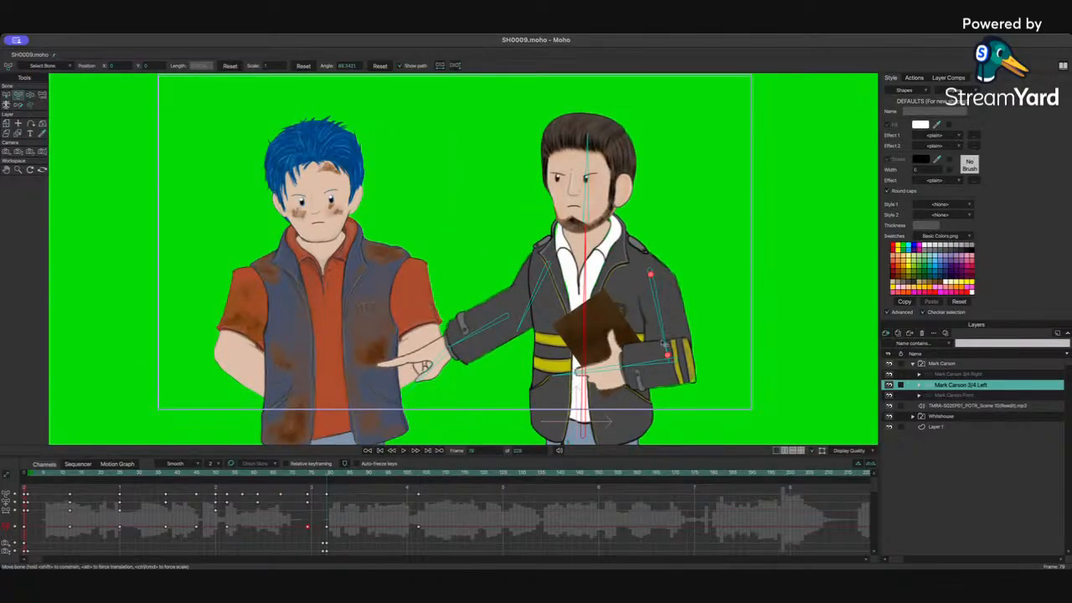
drag(333, 476, 420, 475)
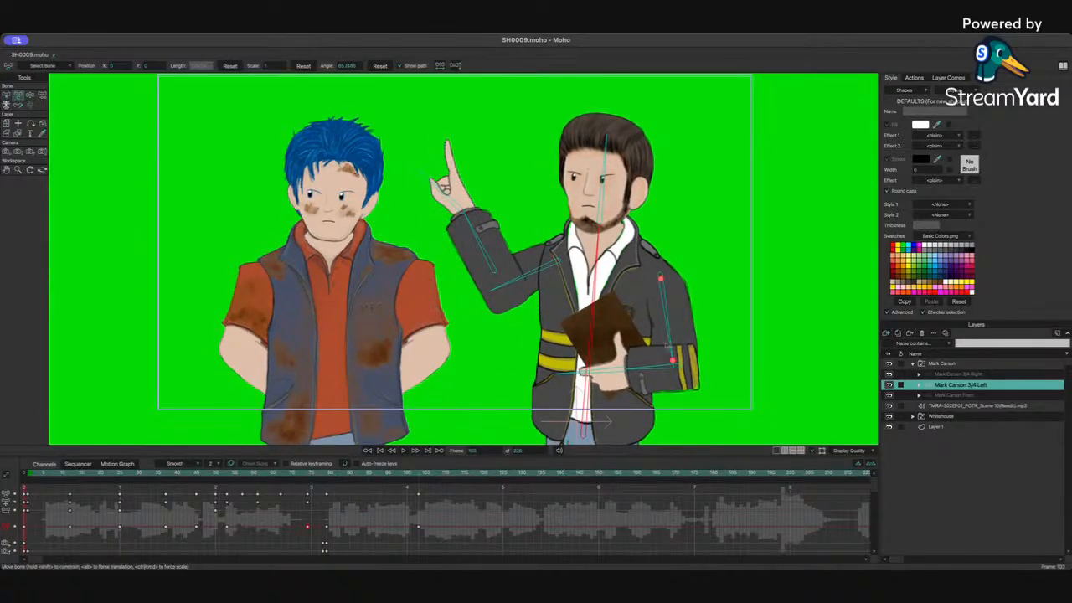
drag(668, 344, 665, 372)
click(665, 367)
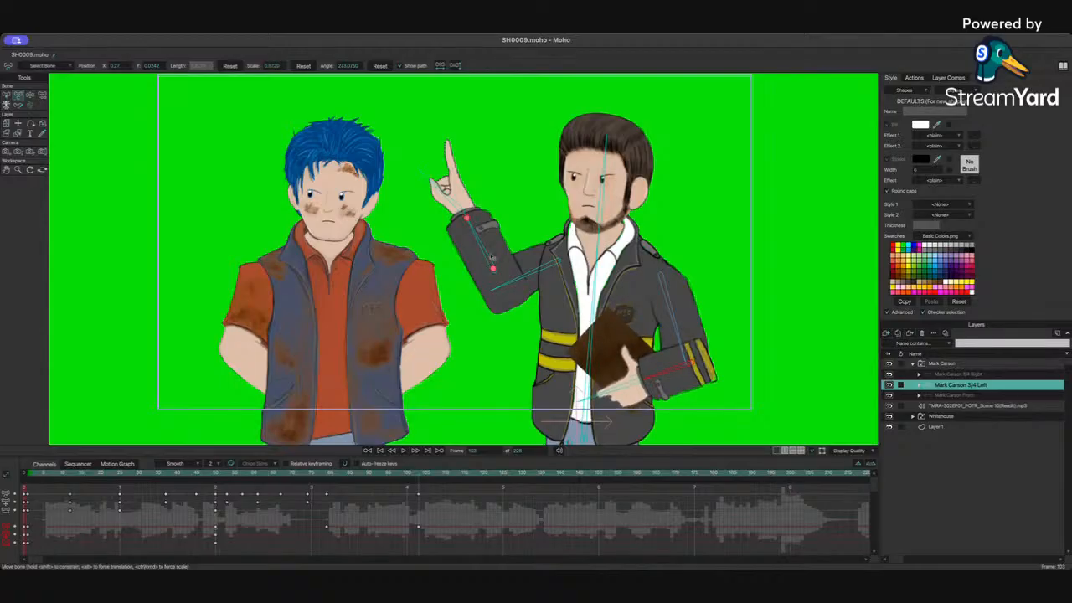
mouse_move(488, 263)
mouse_down()
mouse_move(497, 255)
mouse_move(498, 282)
mouse_up()
click(508, 279)
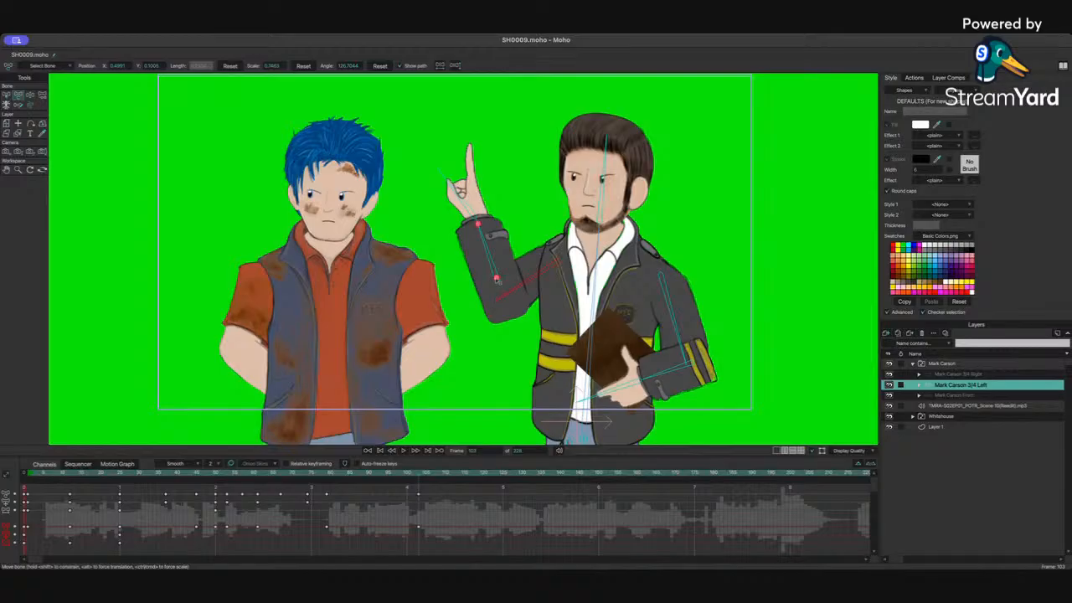
key(ctrl+z)
Step: At frame 103, raise the forearm a little and rotate the hand so the finger points straight up
click(328, 475)
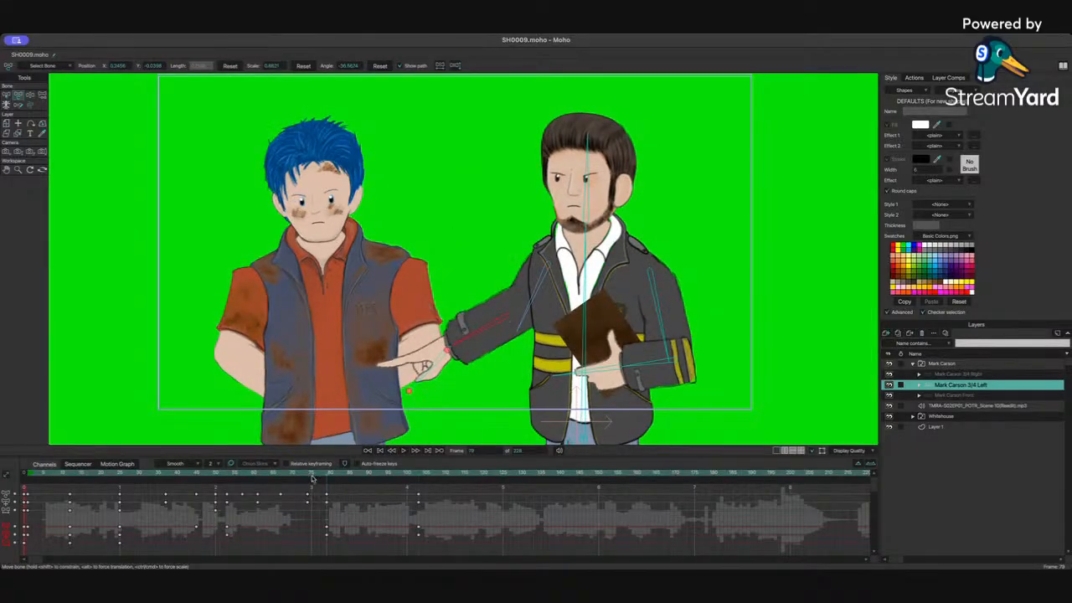
drag(329, 475, 421, 477)
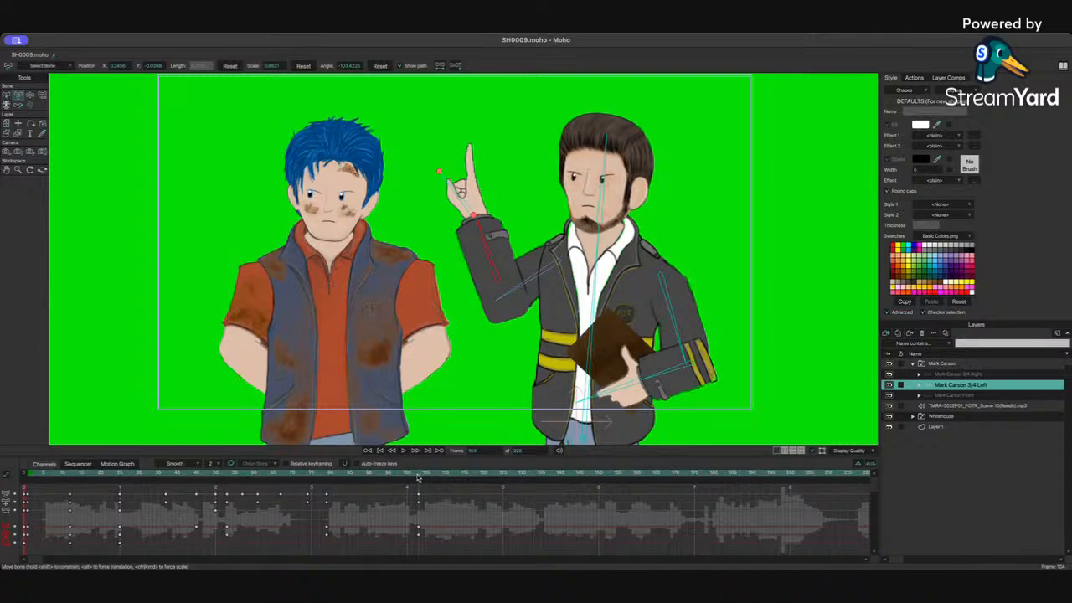
drag(500, 283, 500, 270)
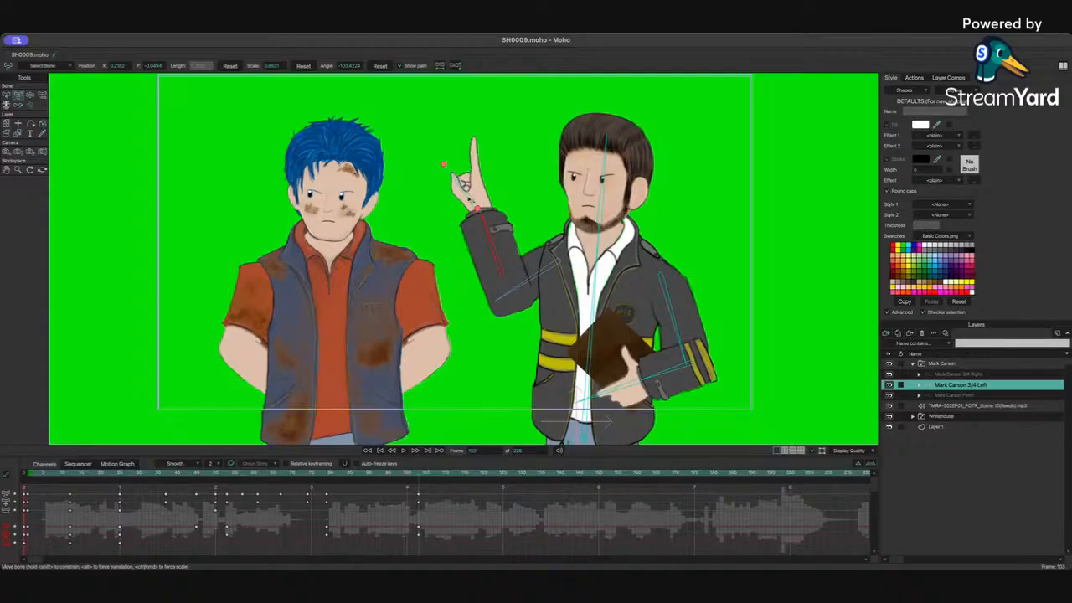
click(469, 200)
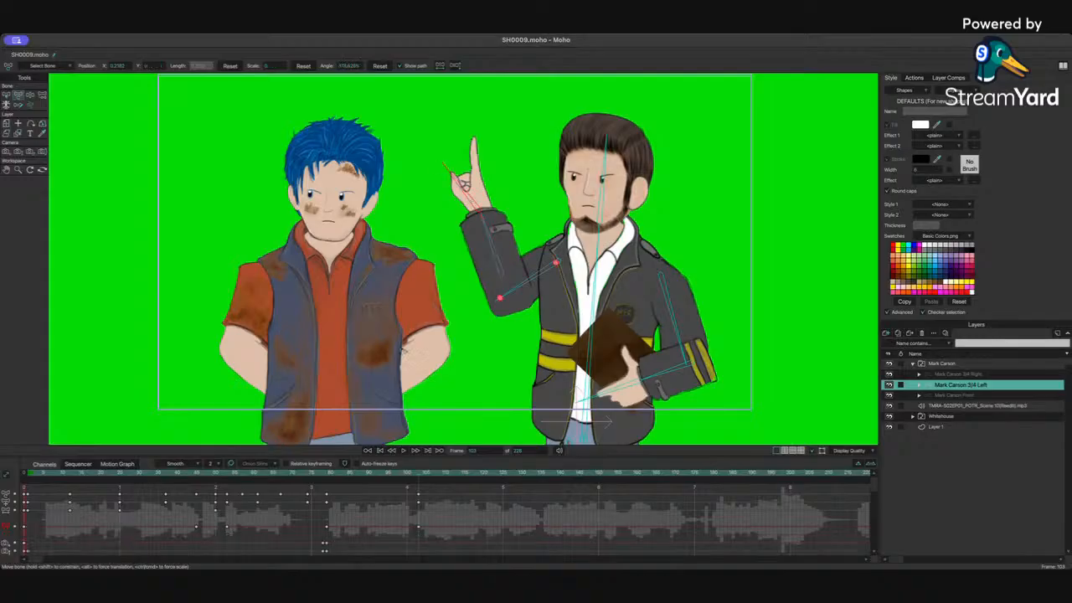
click(328, 474)
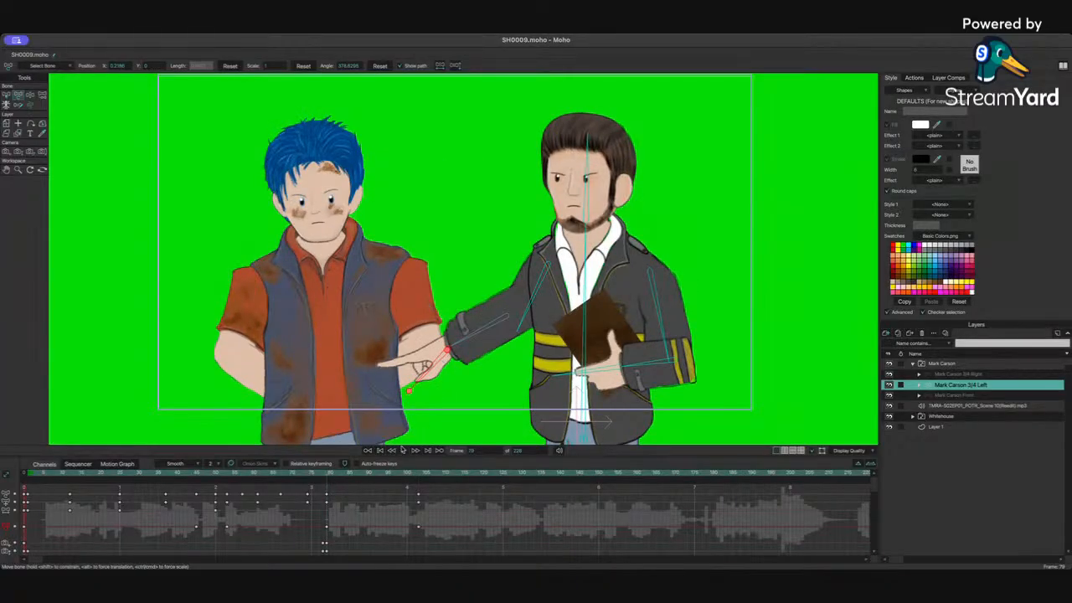
click(420, 474)
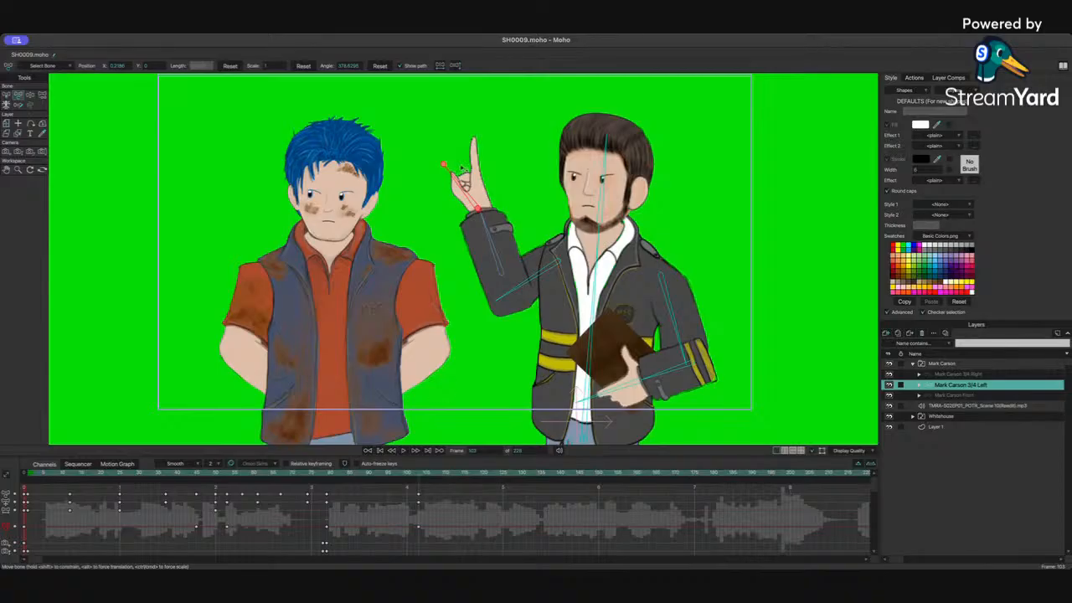
drag(458, 181, 471, 172)
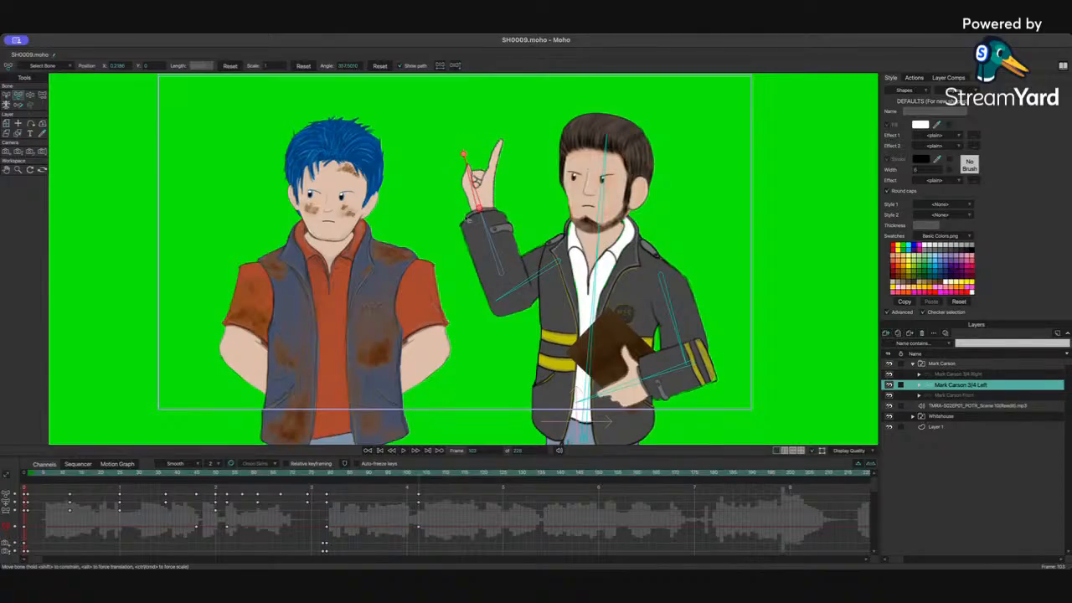
Step: Play back the finger-up gesture from around frame 75 and step forward a few frames
click(288, 475)
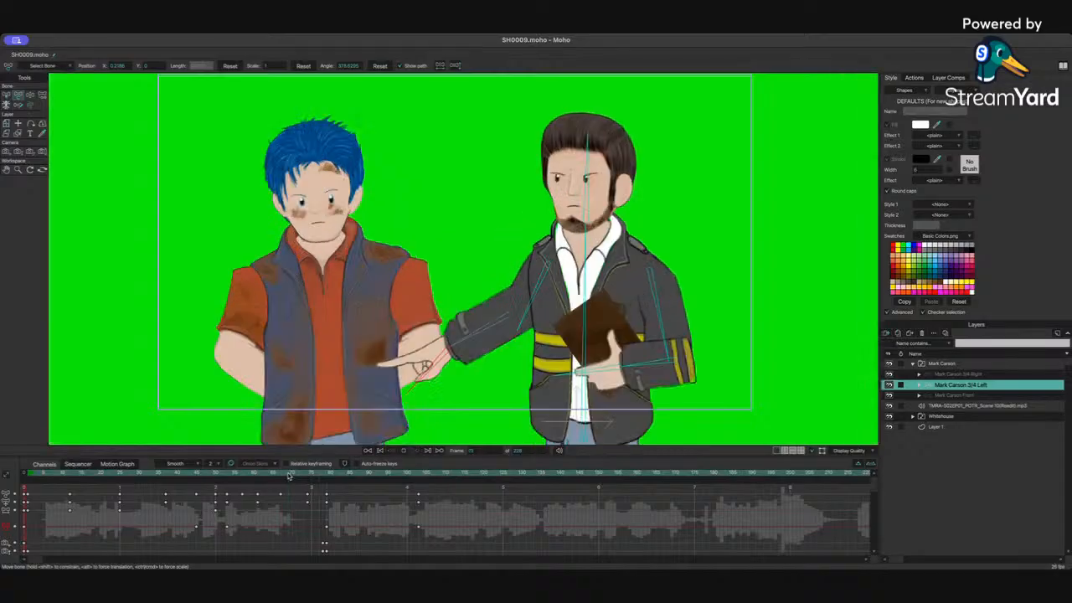
key(space)
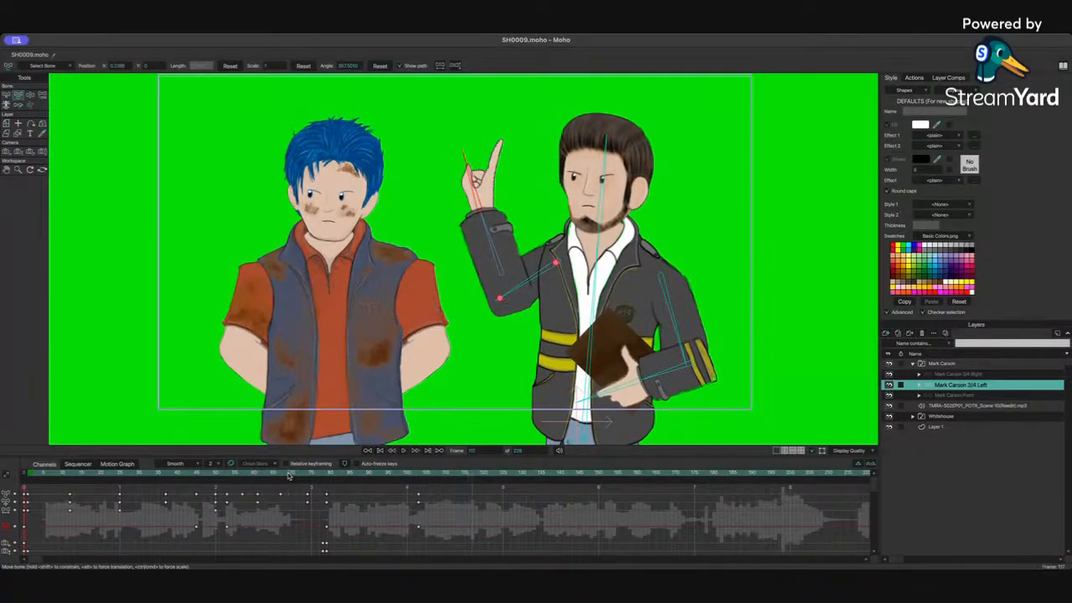
key(Right)
key(Right)
key(Right)
key(Right)
key(Right)
key(Right)
key(Right)
key(Right)
key(Right)
key(Right)
key(Right)
key(Right)
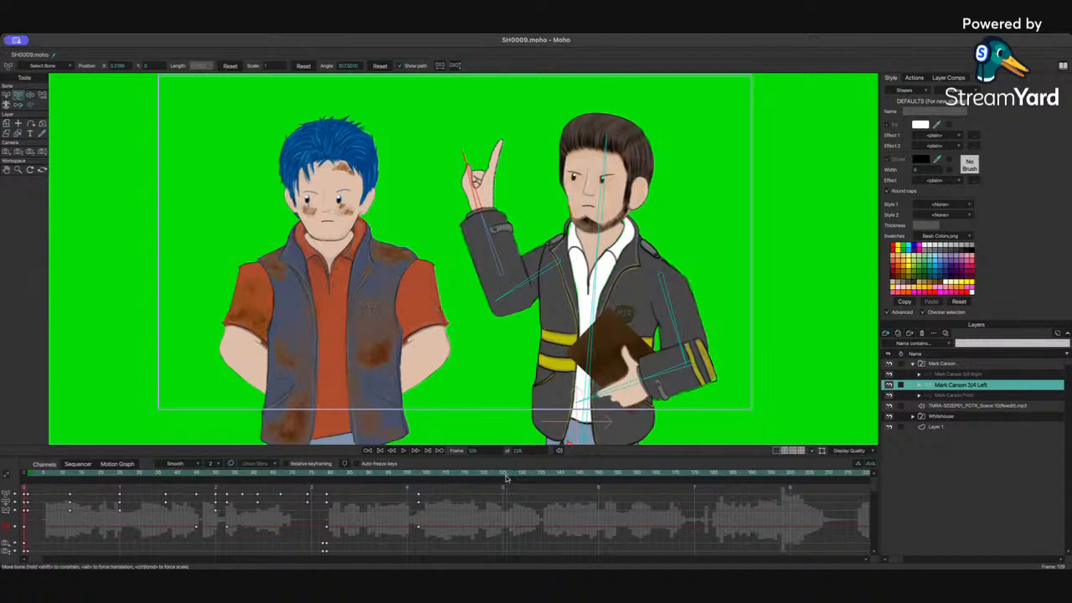
Step: Select Mark Carson's head bone and tilt the head slightly toward the other character
click(496, 251)
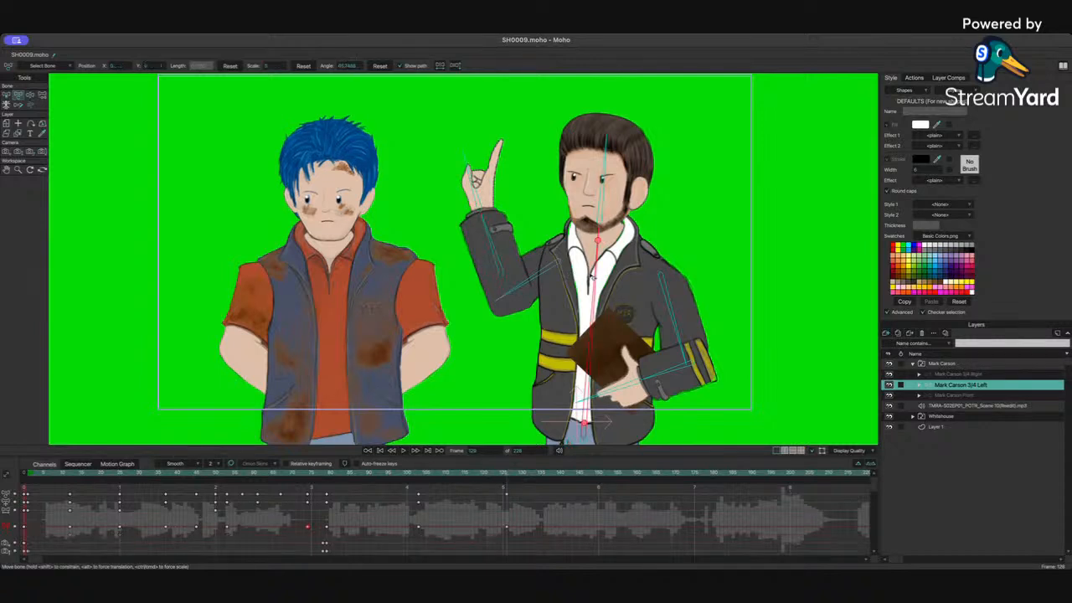
click(487, 194)
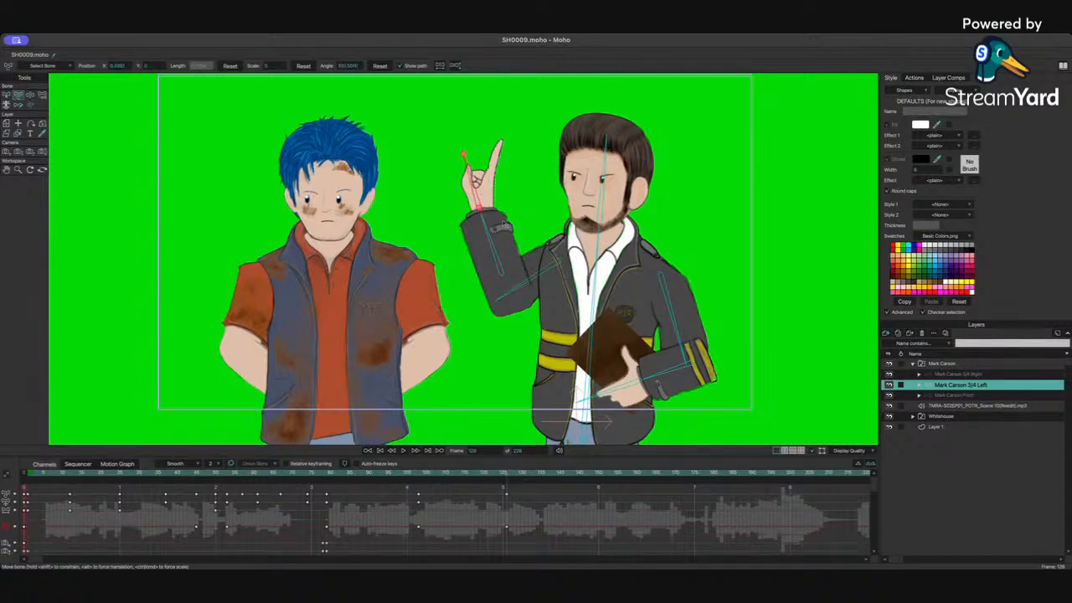
click(663, 370)
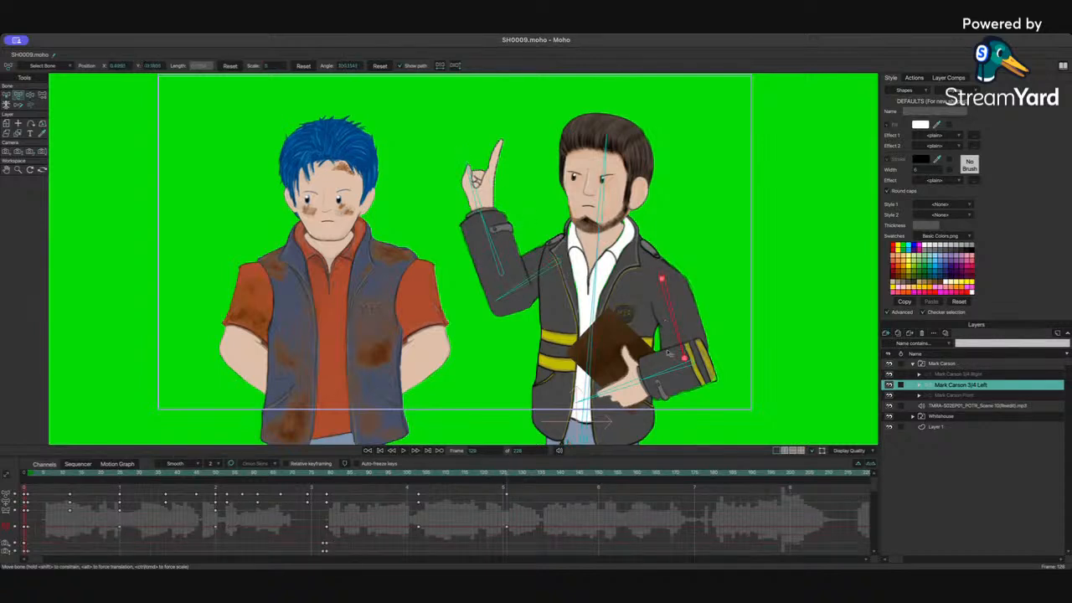
click(602, 197)
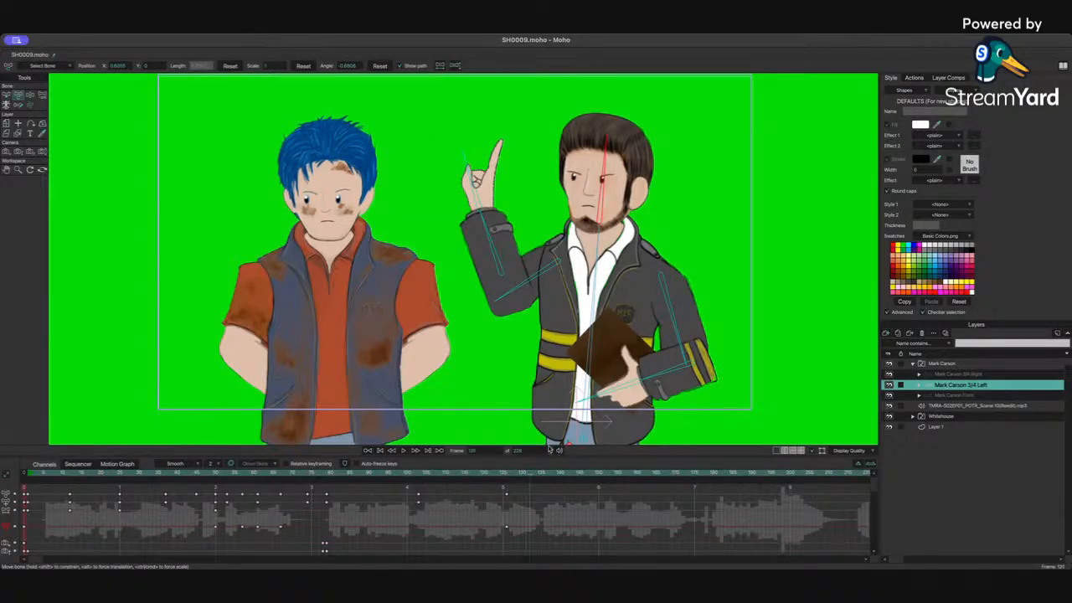
drag(587, 191, 585, 192)
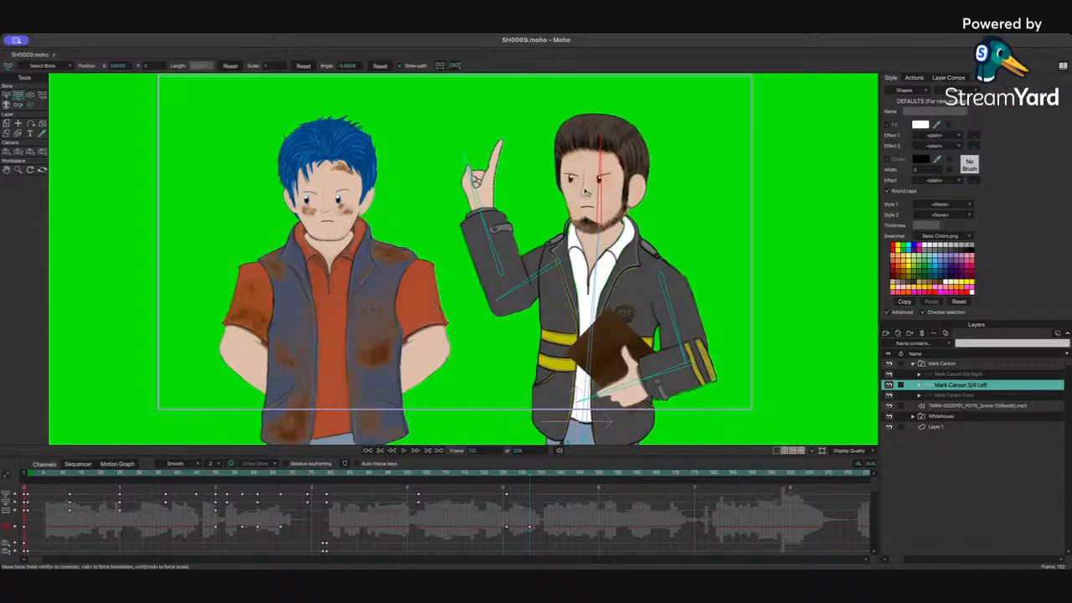
Step: Lean the body and swing the raised arm forward so the finger points at the blue-haired character
drag(596, 282, 583, 282)
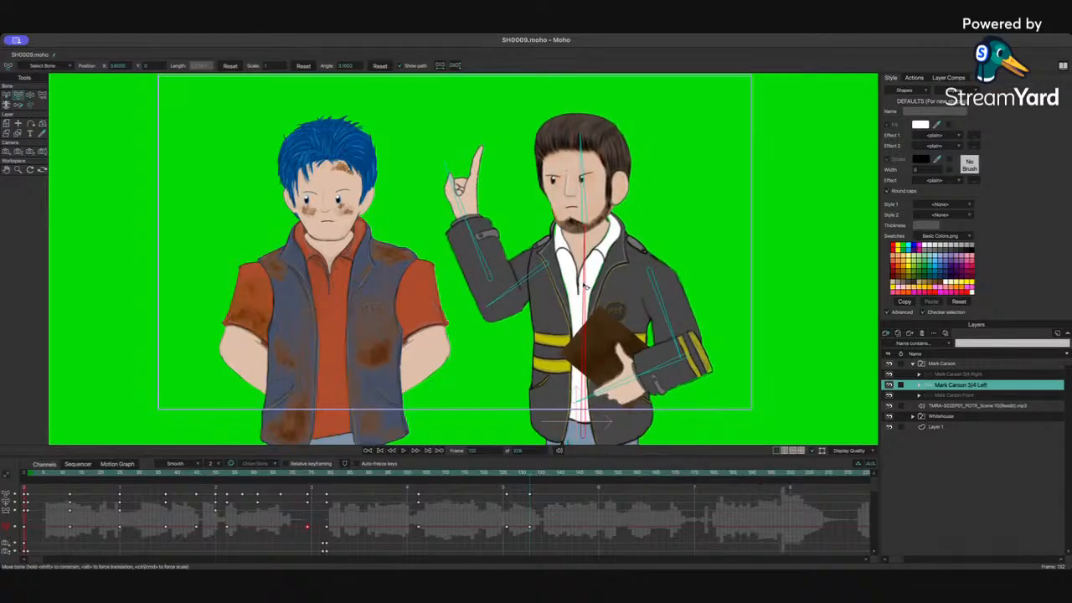
drag(475, 240, 464, 254)
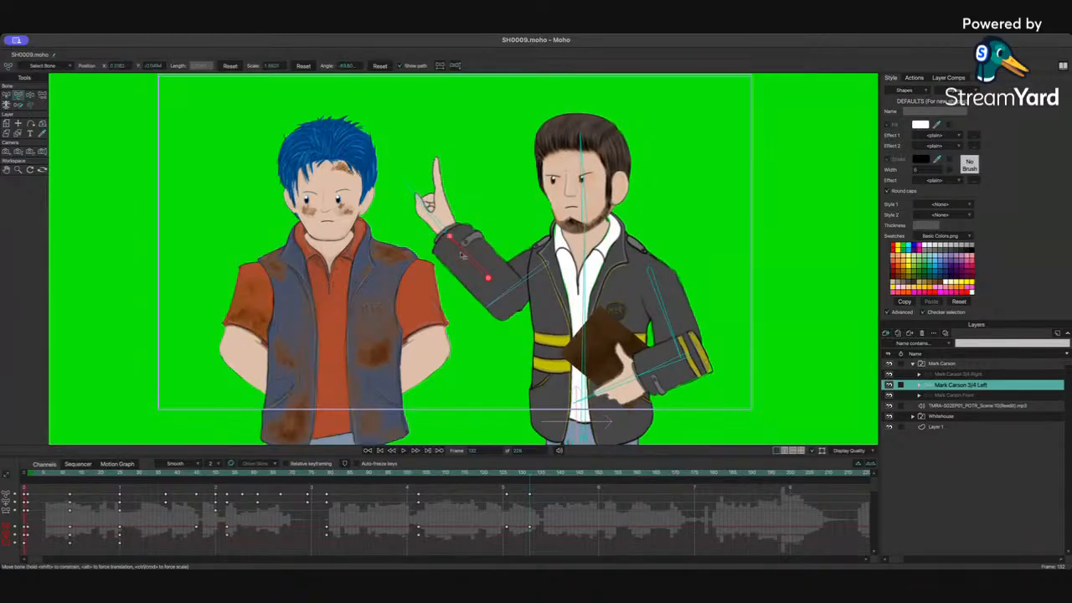
drag(521, 293, 530, 294)
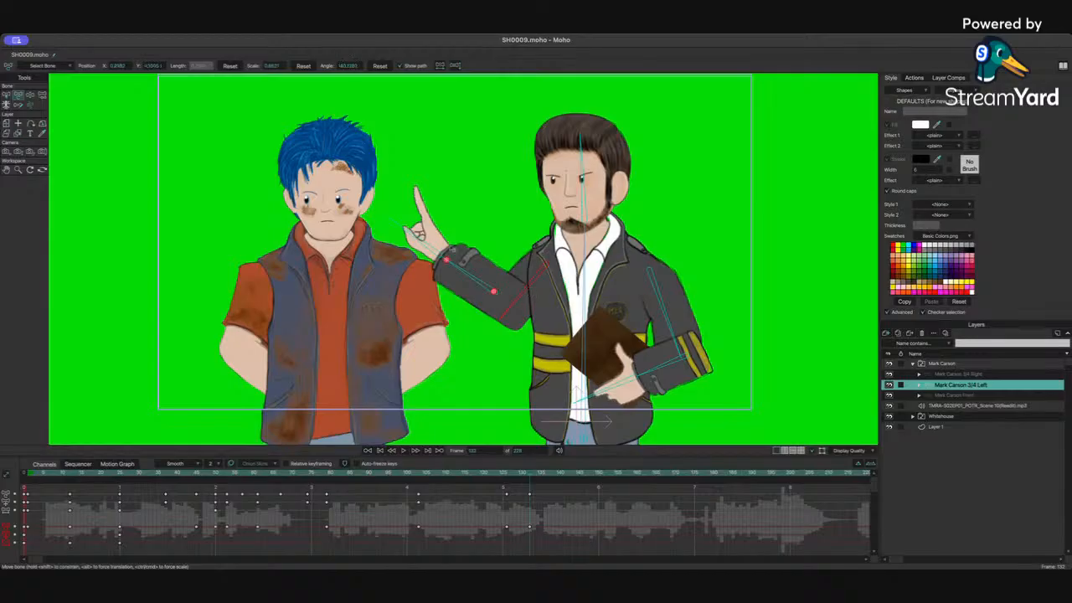
drag(426, 244, 426, 251)
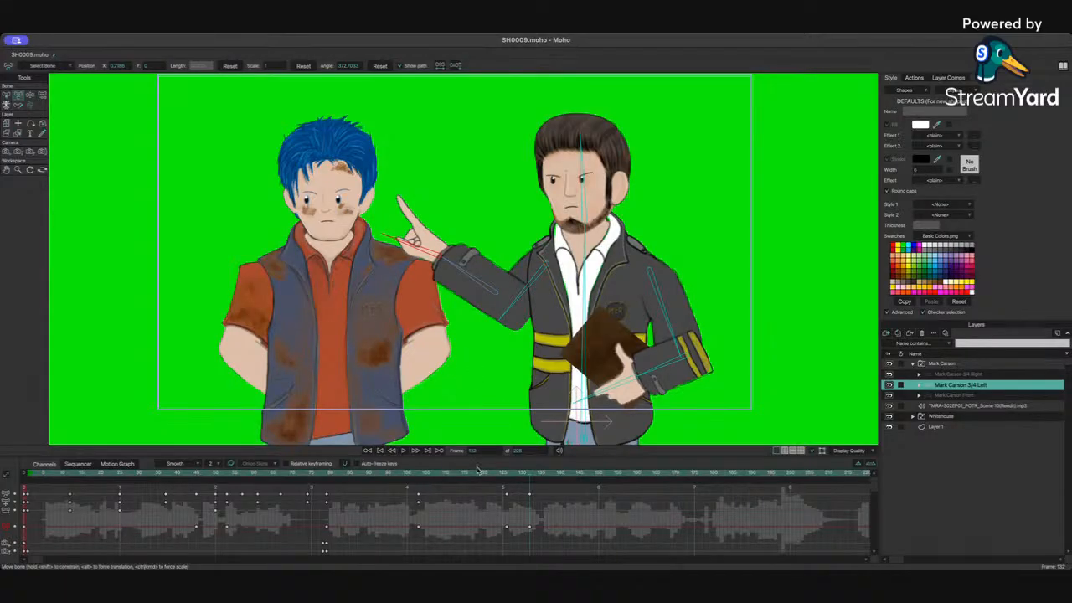
Step: Replay the animation from before the gesture to review the pointing motion
drag(469, 474, 398, 474)
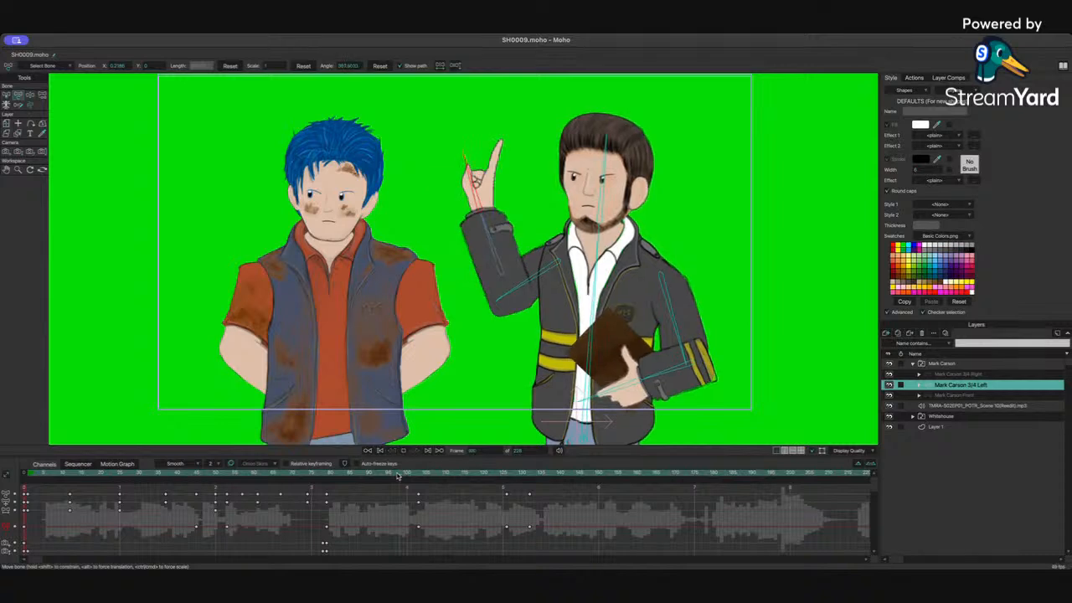
key(space)
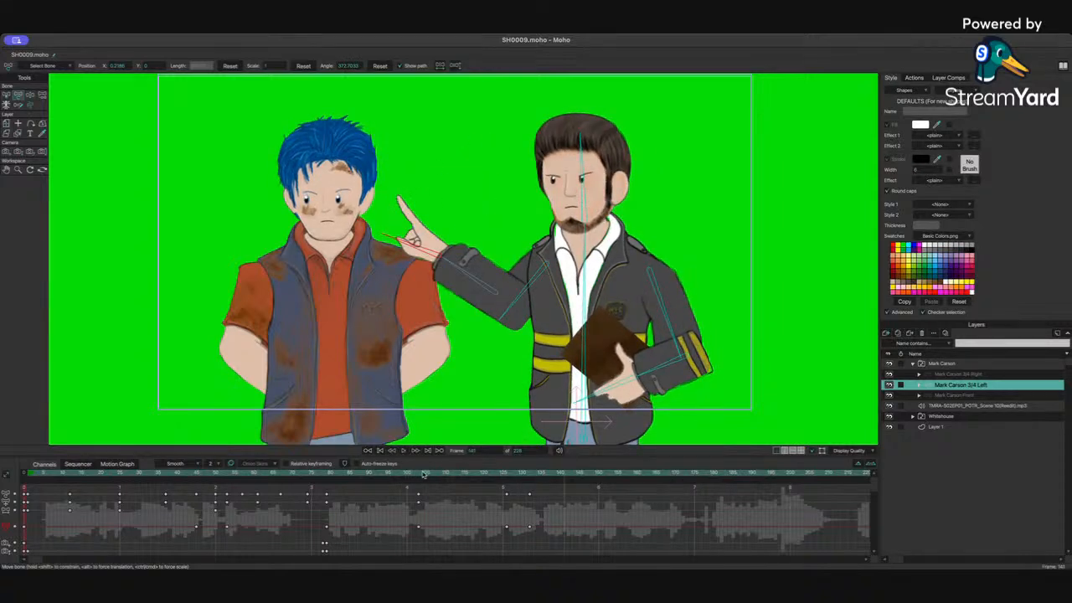
Step: At the finger-up frame, refine Mark Carson's pose by adjusting the body, raised arm, finger, head and book-holding arm
drag(393, 475, 467, 474)
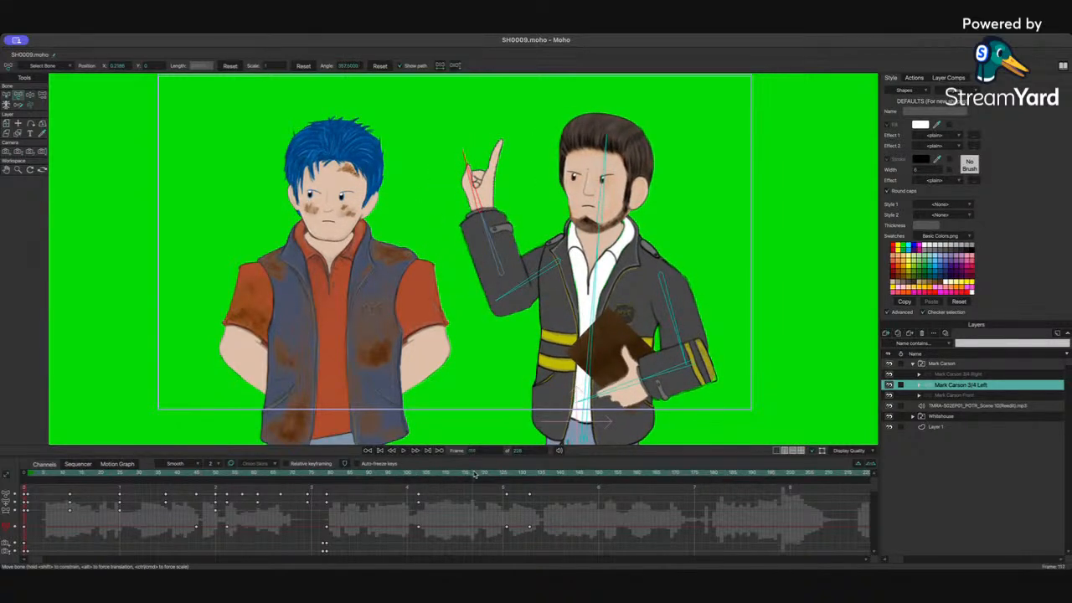
drag(595, 262, 601, 258)
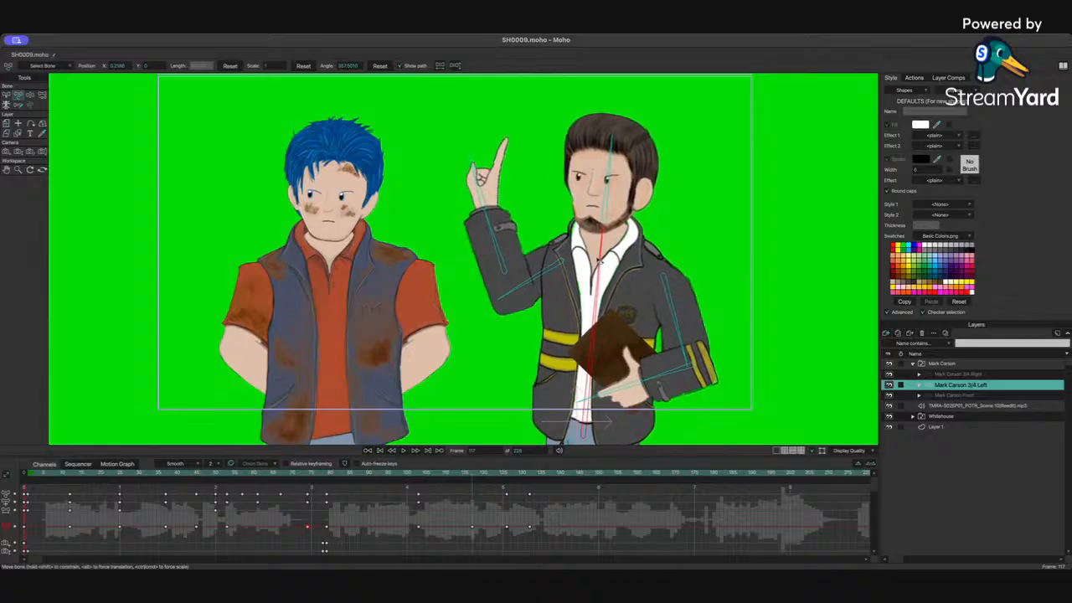
drag(511, 251, 526, 277)
drag(499, 189, 502, 190)
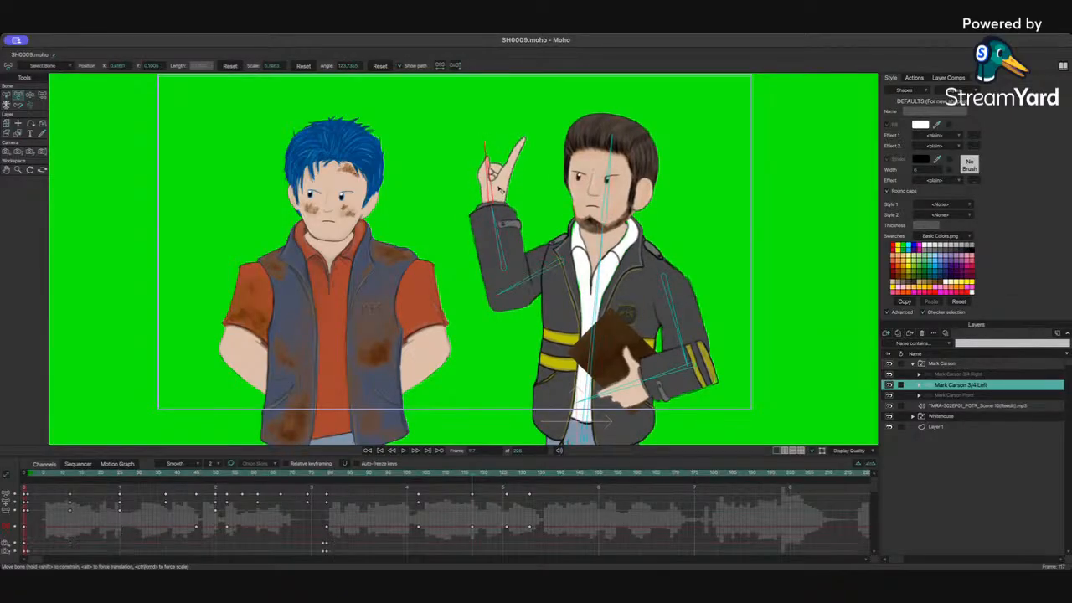
drag(604, 186, 606, 186)
drag(677, 317, 679, 319)
click(671, 362)
drag(671, 365, 663, 375)
Step: Play back the pointing gesture from around frame 80 to review the motion
drag(406, 477, 382, 481)
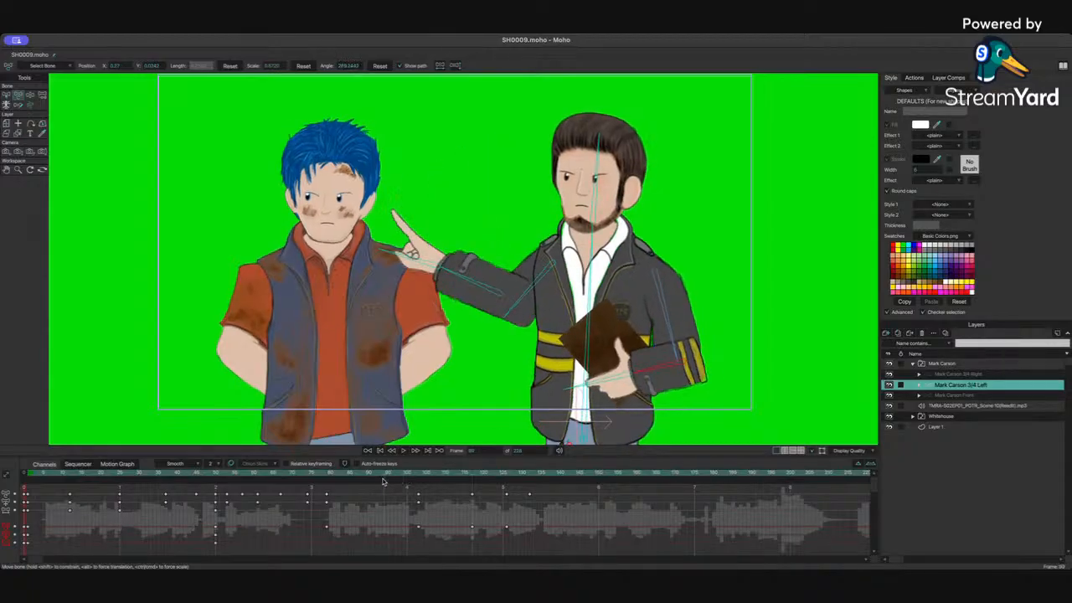
key(space)
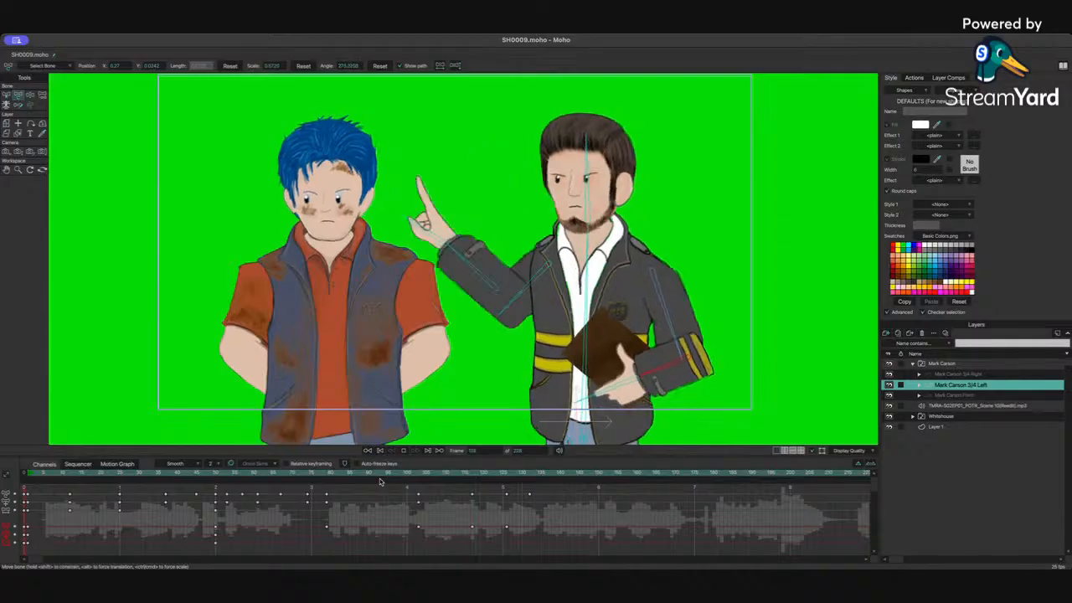
key(space)
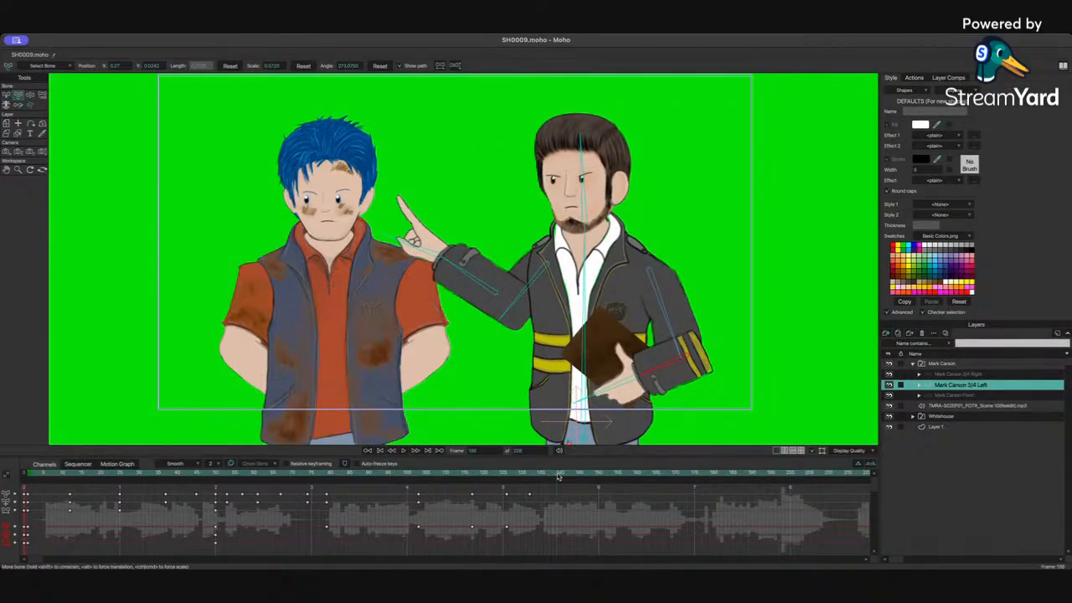
Step: Near the end of the gesture, tilt Mark Carson's head slightly and swing the pointing arm further toward the other character
click(578, 295)
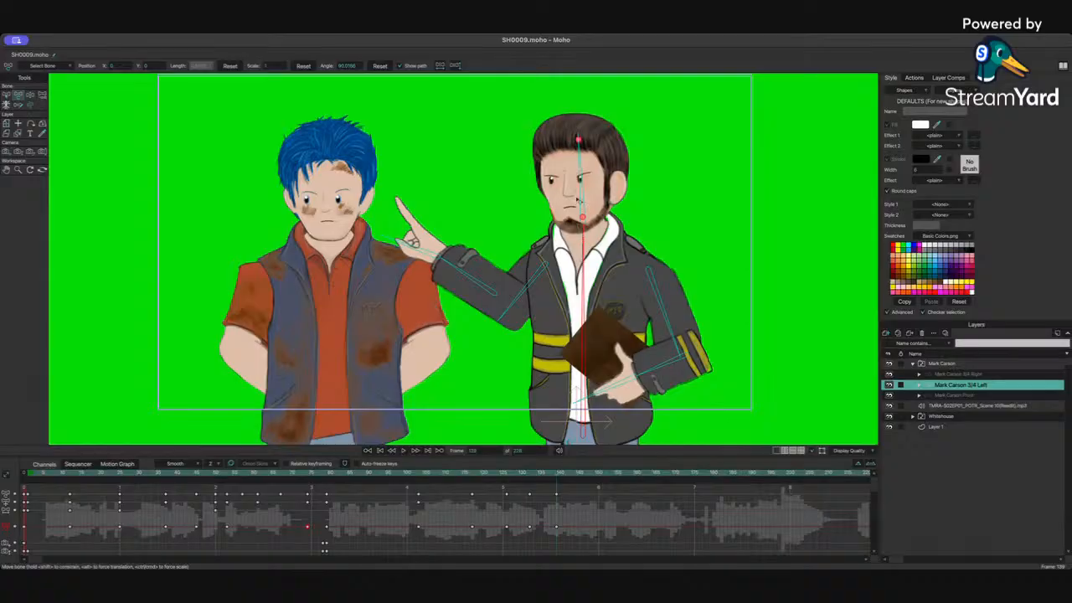
drag(580, 199, 576, 200)
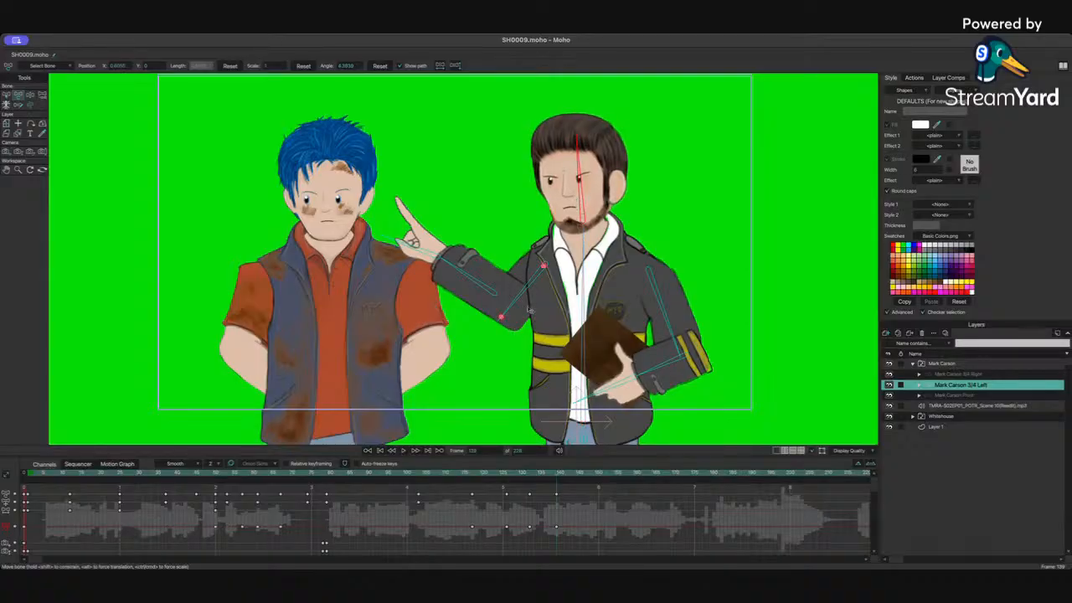
drag(528, 301, 477, 288)
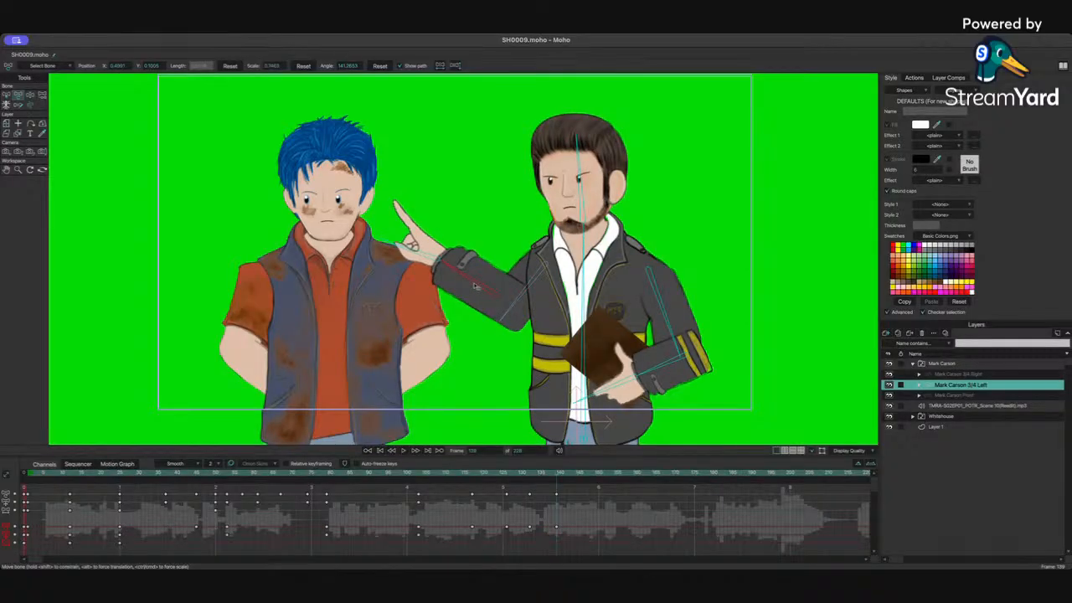
Step: Replay from around frame 75, then at frame 80 lean the body so the finger points at the blue-haired character's chest
drag(471, 475, 307, 494)
key(space)
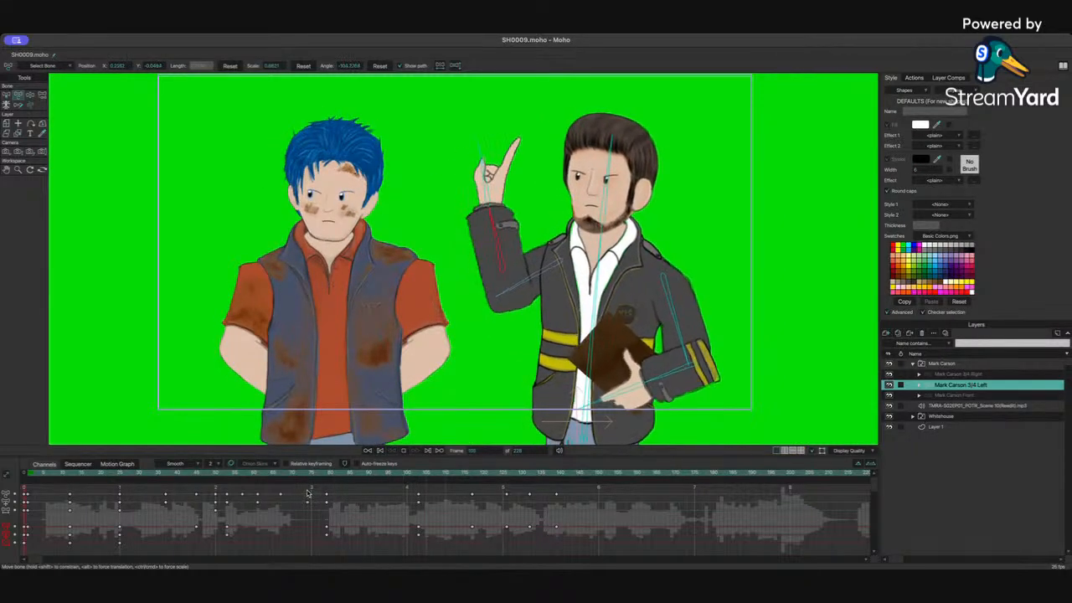
drag(306, 475, 368, 475)
drag(595, 245, 577, 243)
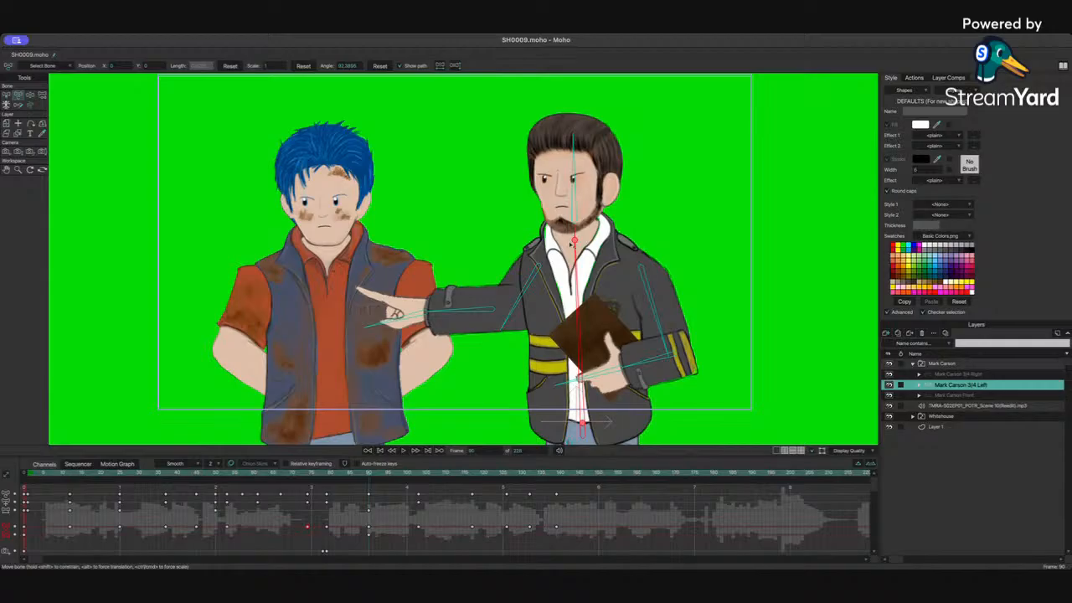
Step: Compare frames 79 and 80, nudge the body bone and tilt Mark Carson's head slightly down at frame 80
click(328, 475)
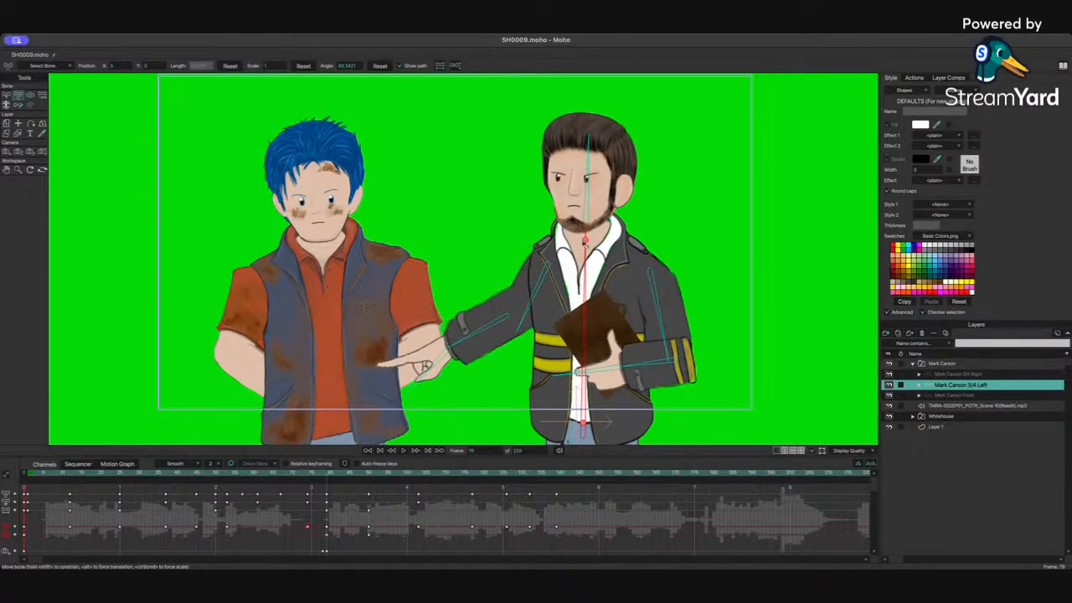
drag(341, 476, 371, 475)
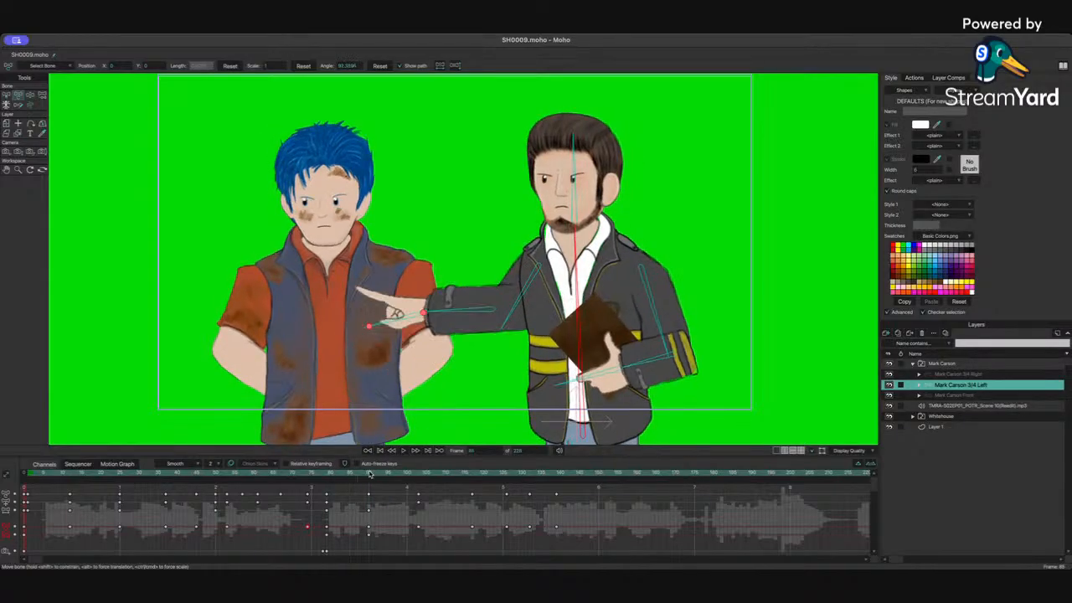
drag(576, 243, 576, 245)
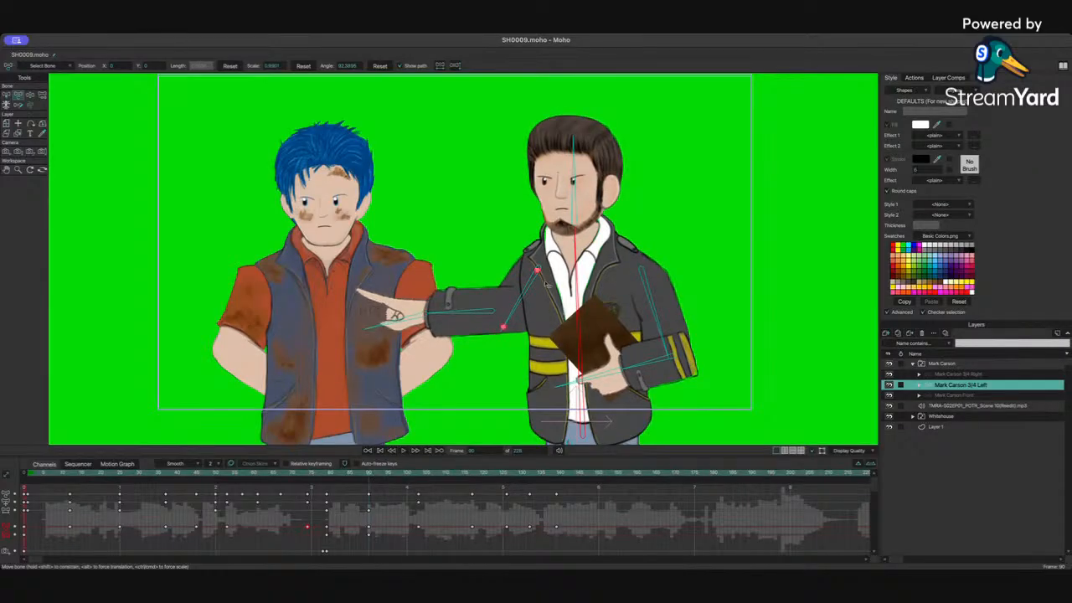
click(566, 219)
click(575, 221)
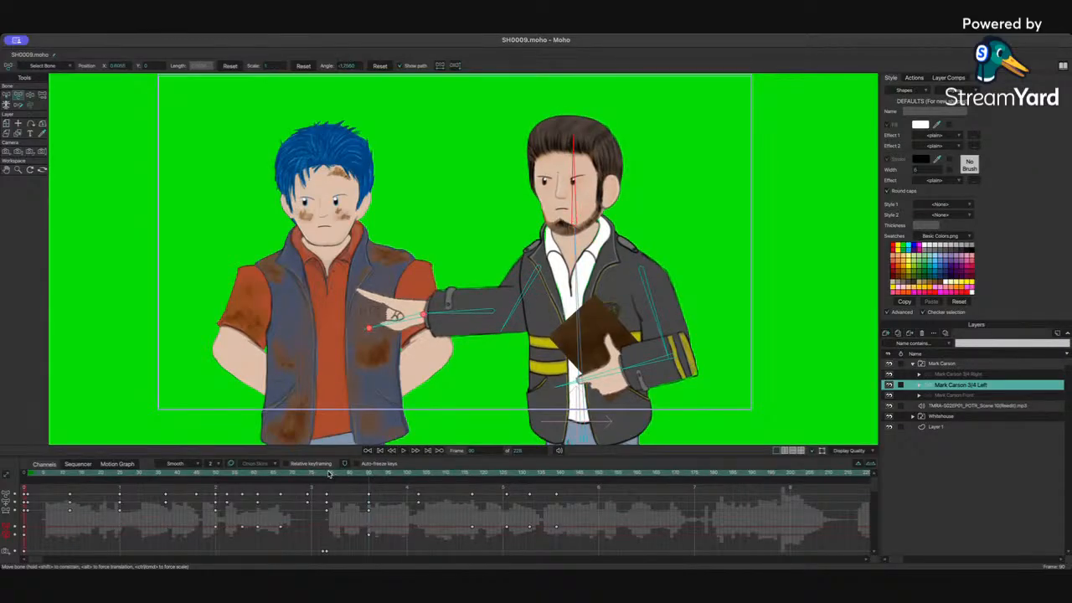
click(329, 474)
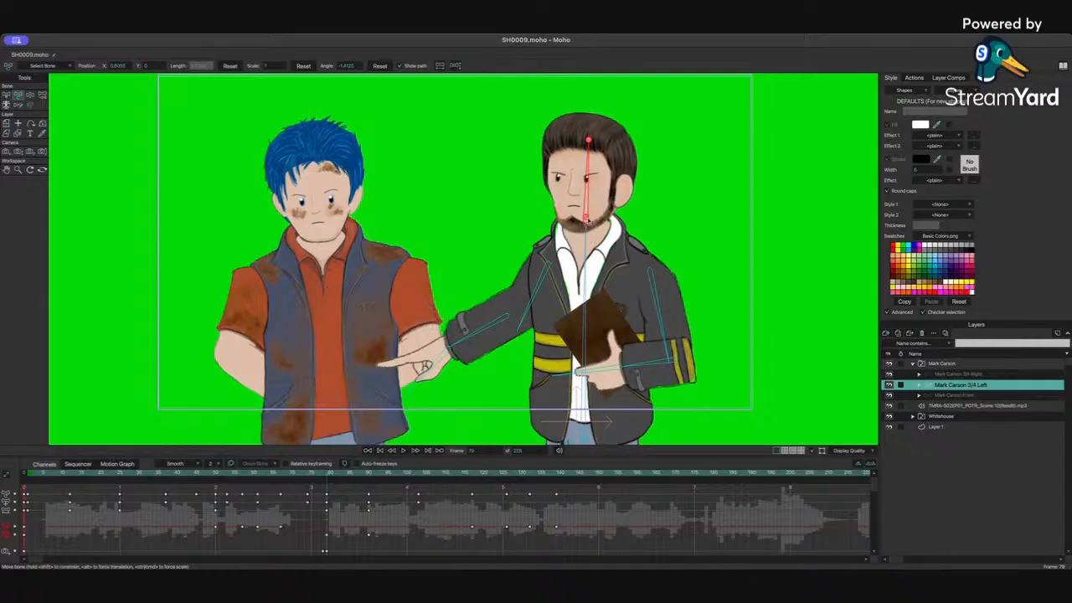
drag(349, 476, 370, 477)
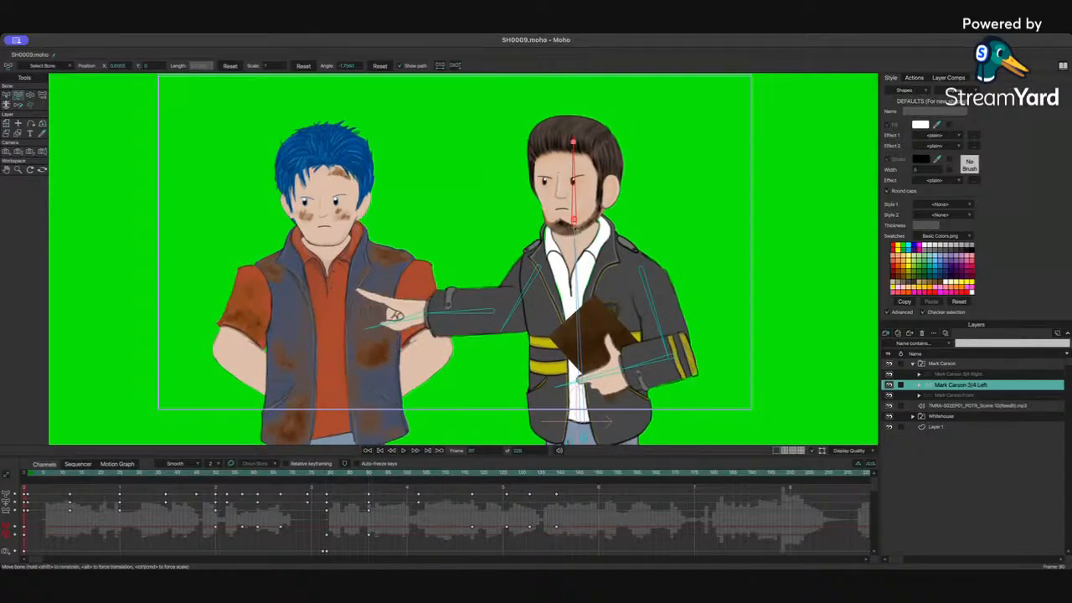
drag(574, 222, 575, 228)
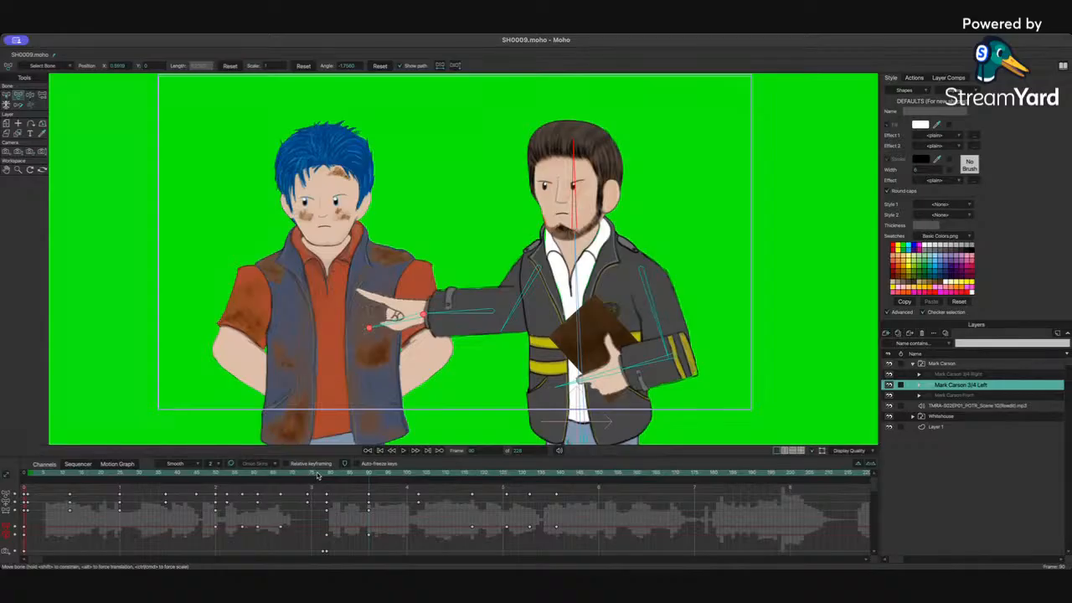
Step: Replay the gesture from about frame 80, then paste the copied pose onto Mark Carson at around frame 103
click(321, 474)
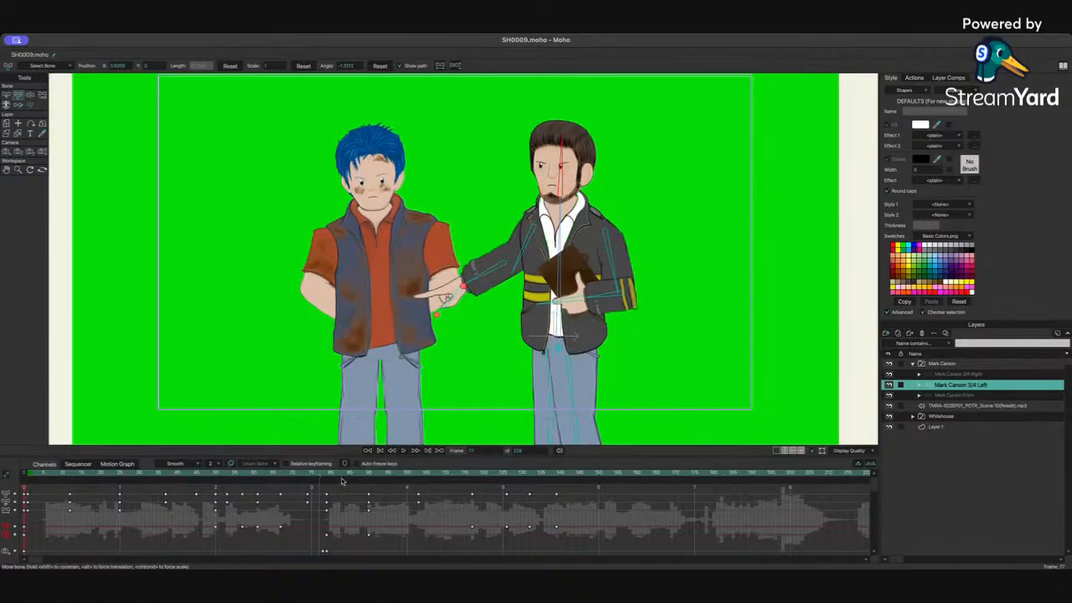
click(329, 476)
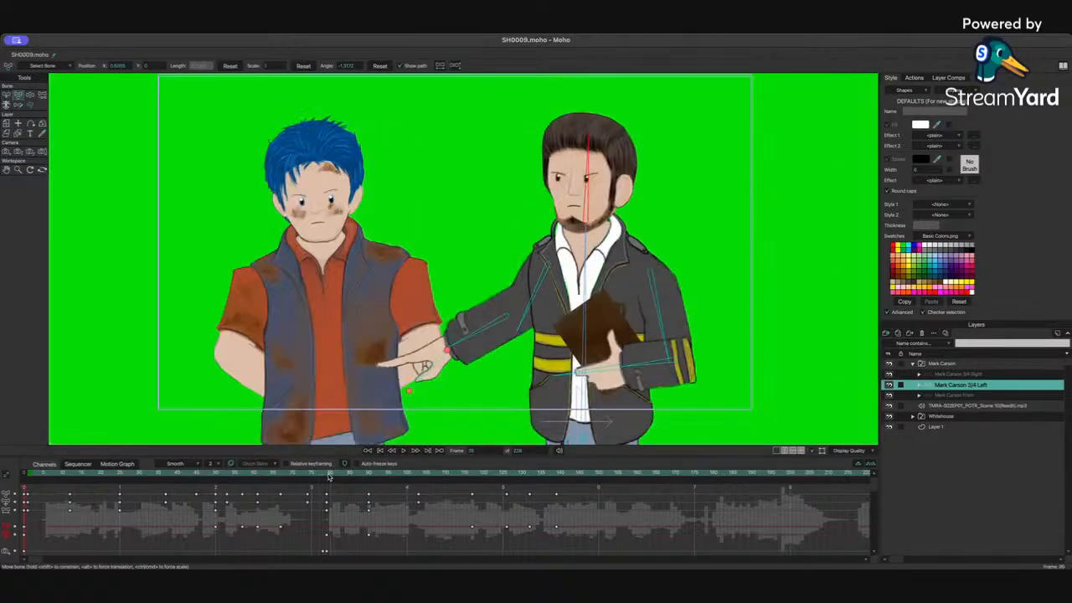
key(space)
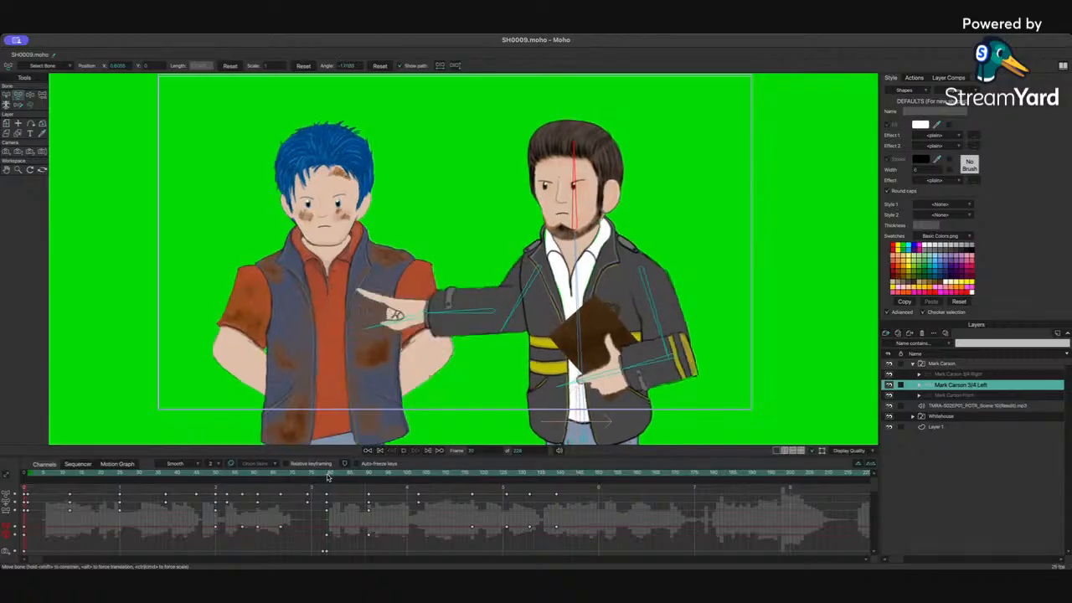
click(423, 475)
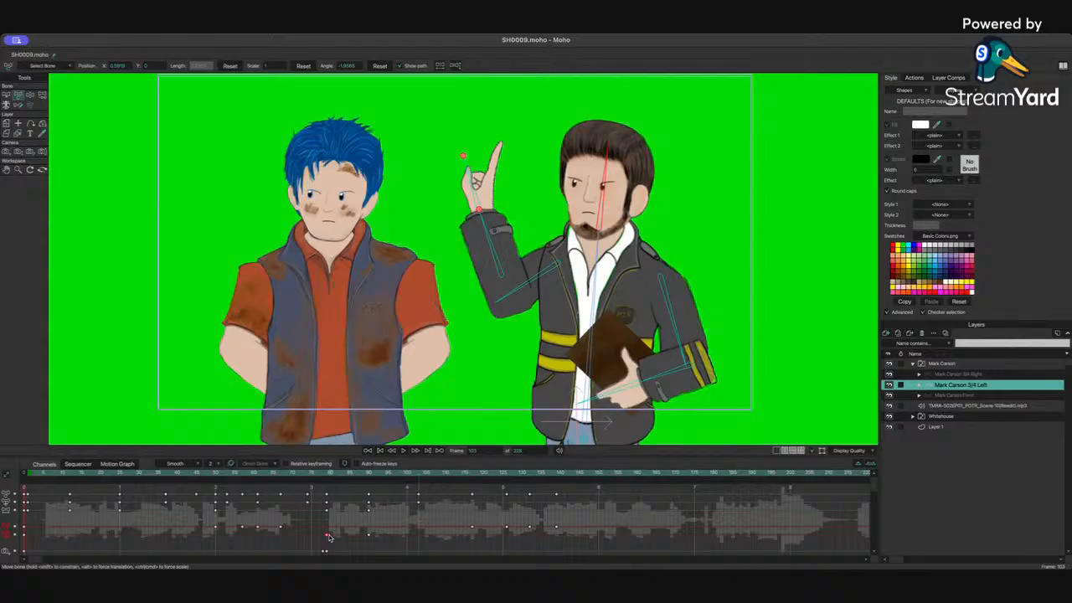
key(super+v)
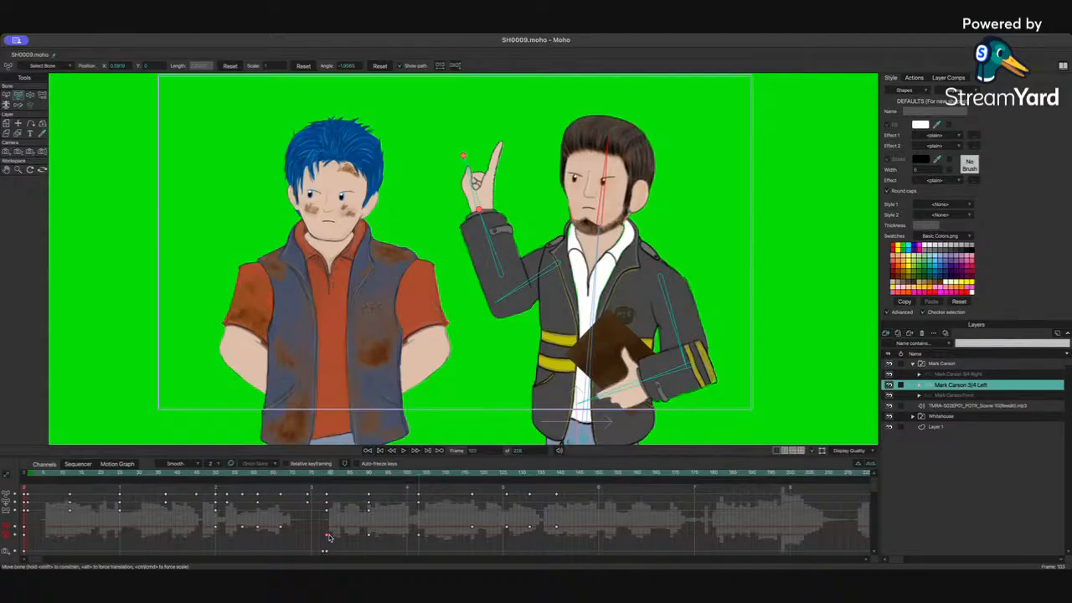
click(599, 246)
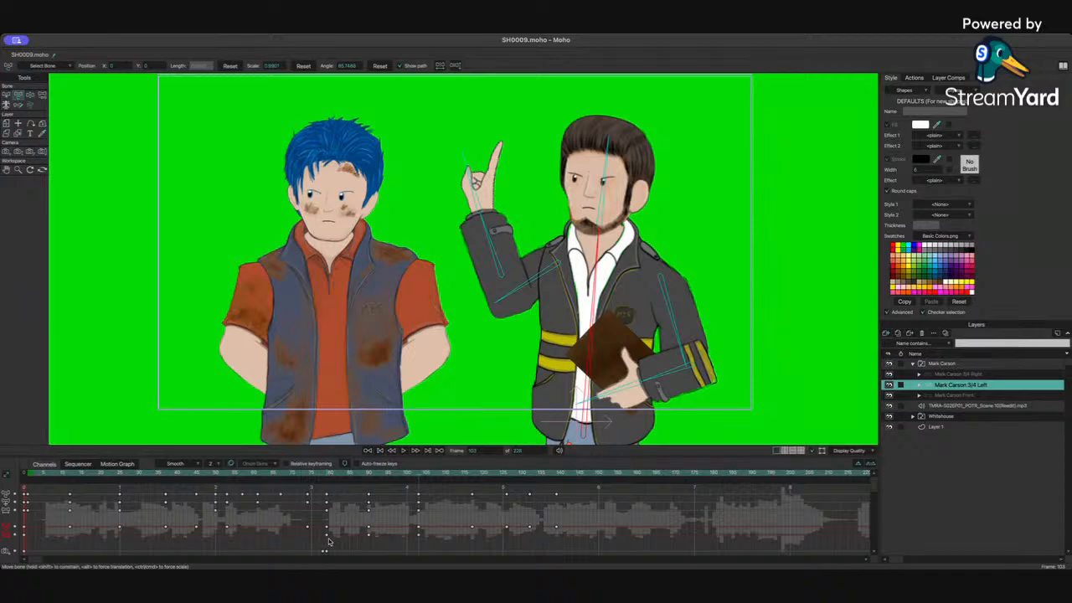
key(super+v)
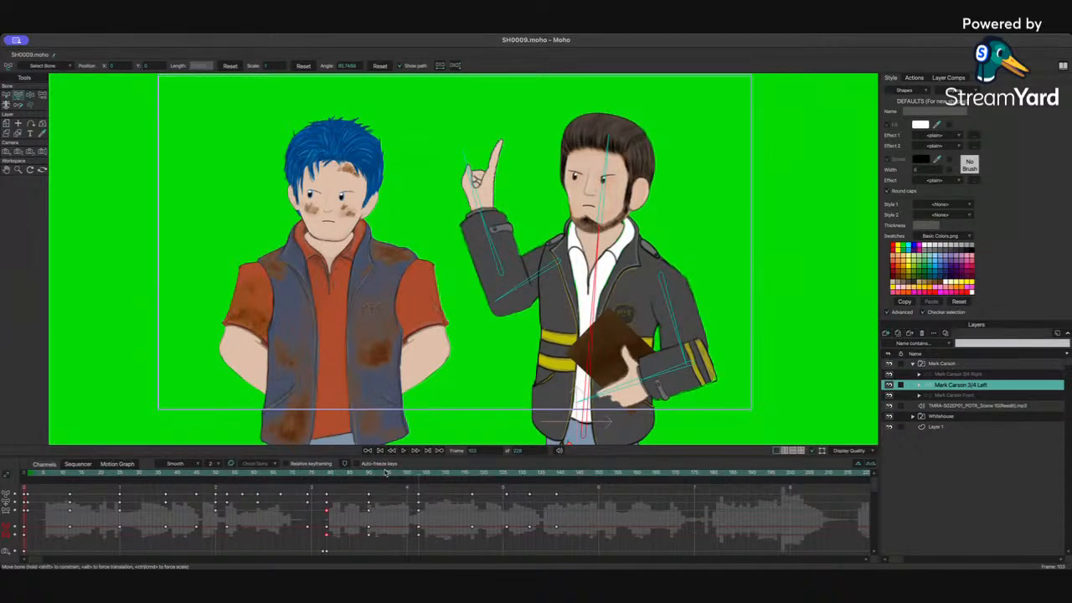
Step: Replay from about frame 78, step forward a few frames and nudge Mark Carson's body and head bones slightly
drag(337, 475, 313, 476)
key(space)
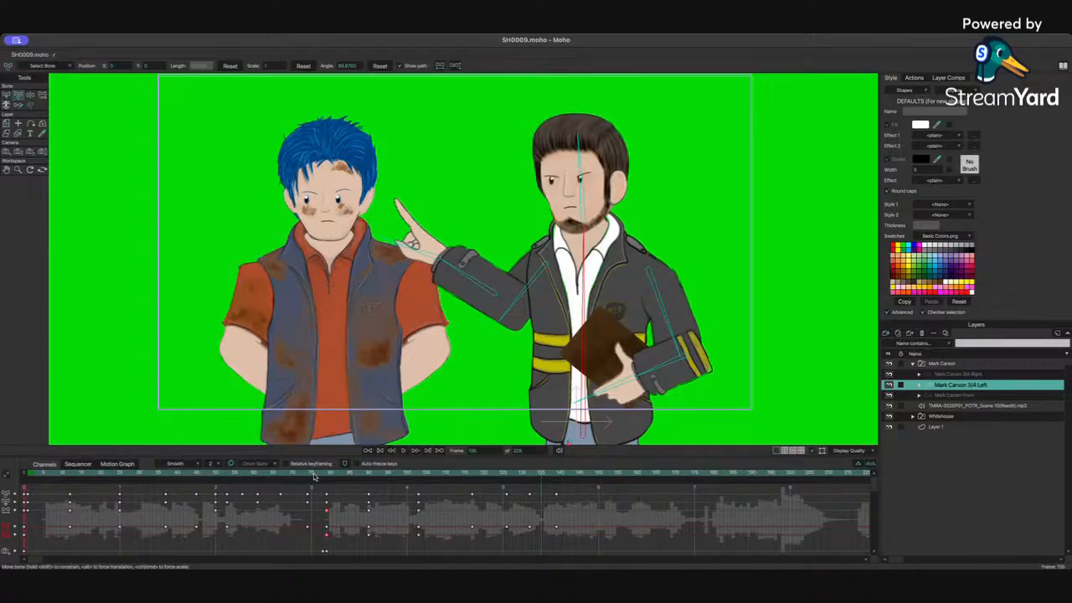
key(space)
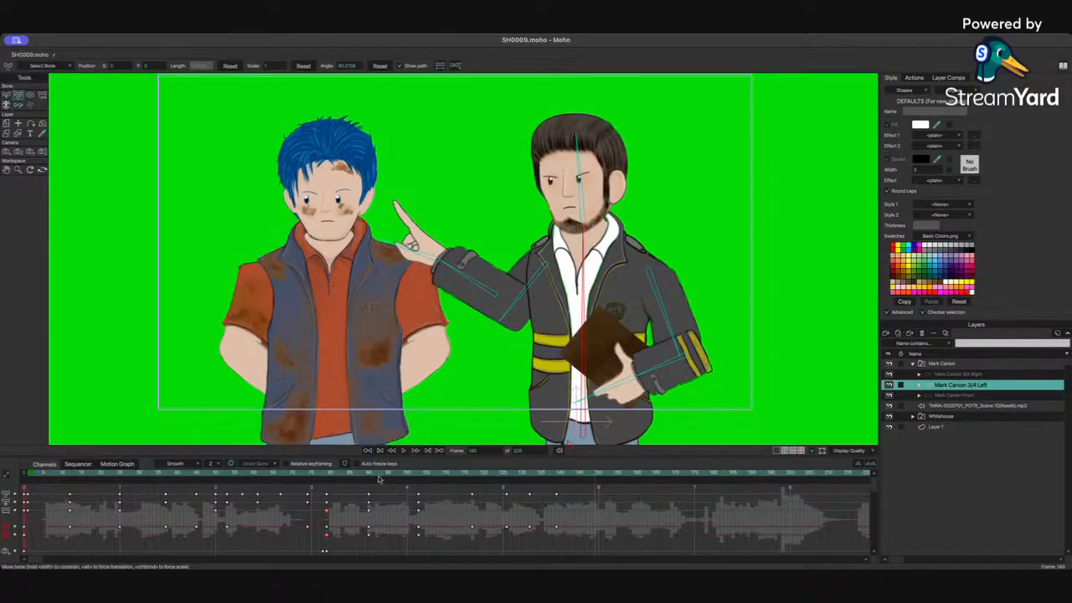
key(Right)
key(Right)
key(Right)
key(Right)
key(Right)
key(Right)
key(Right)
key(Right)
key(Right)
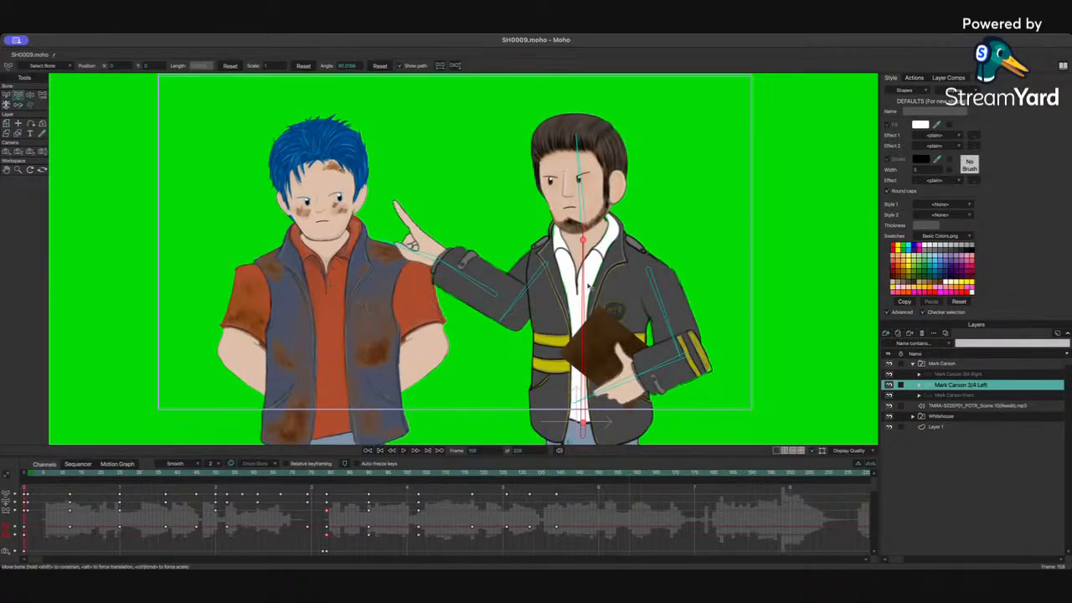
drag(589, 286, 591, 287)
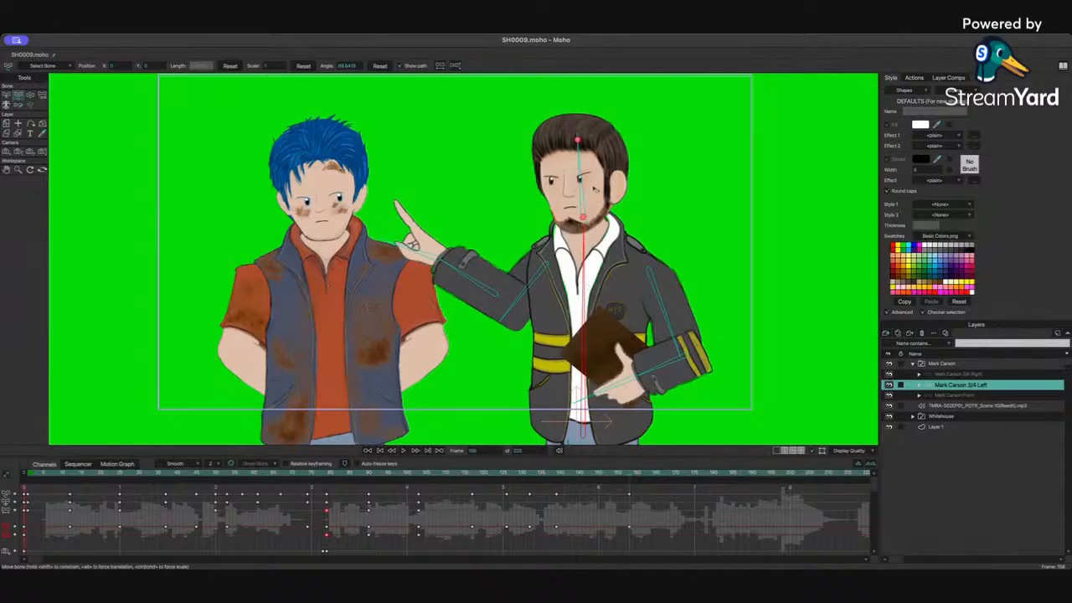
click(595, 190)
click(519, 301)
click(487, 290)
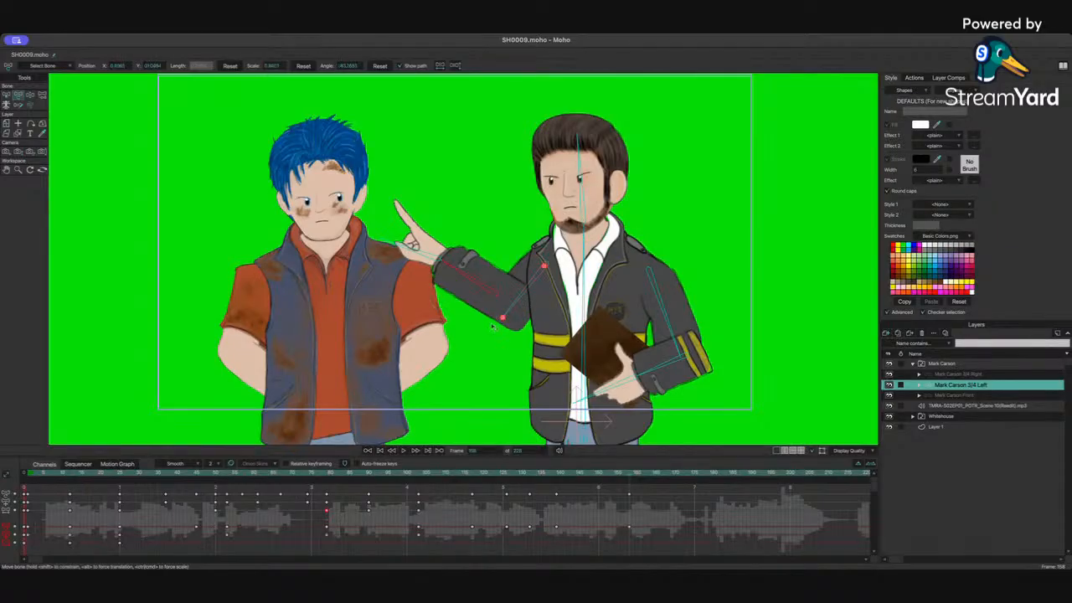
drag(633, 476, 672, 476)
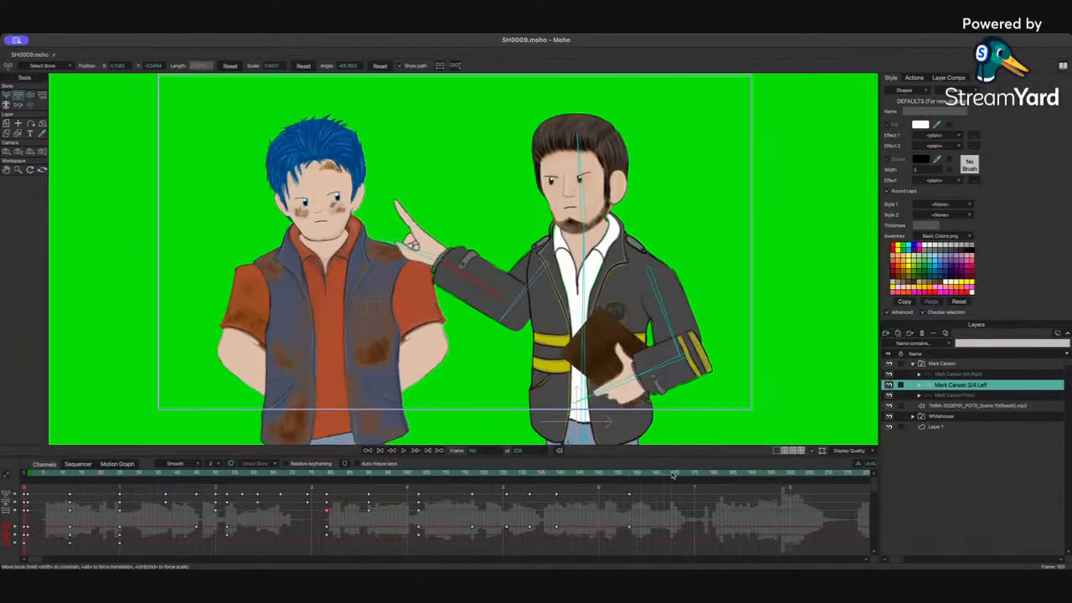
drag(588, 290, 596, 286)
drag(592, 195, 597, 195)
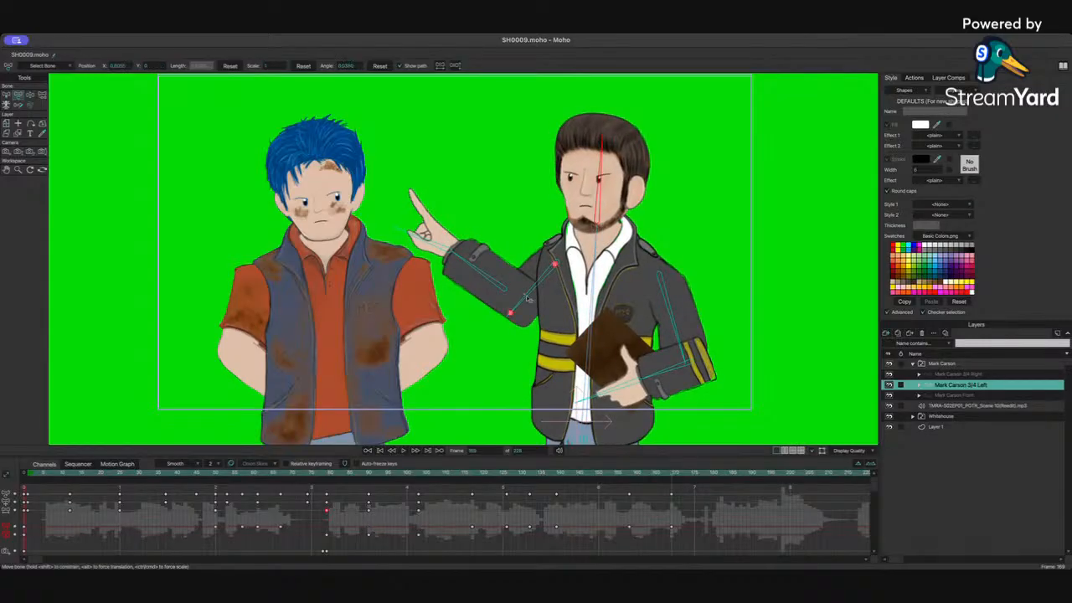
Step: Lower Mark Carson's pointing arm down to rest by his side with the Manipulate Bones tool
drag(526, 295, 483, 332)
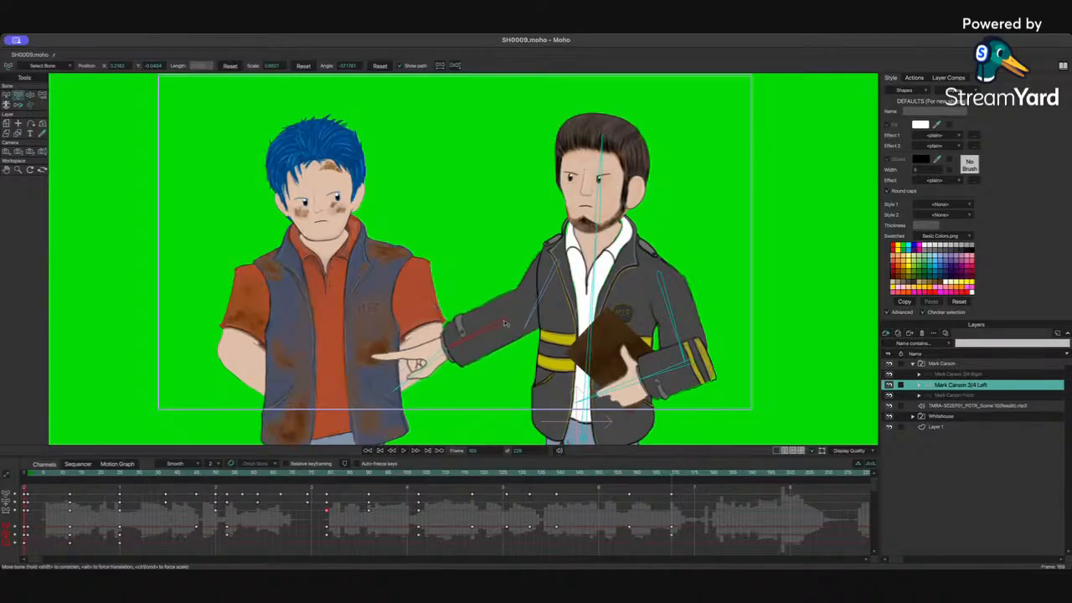
key(z)
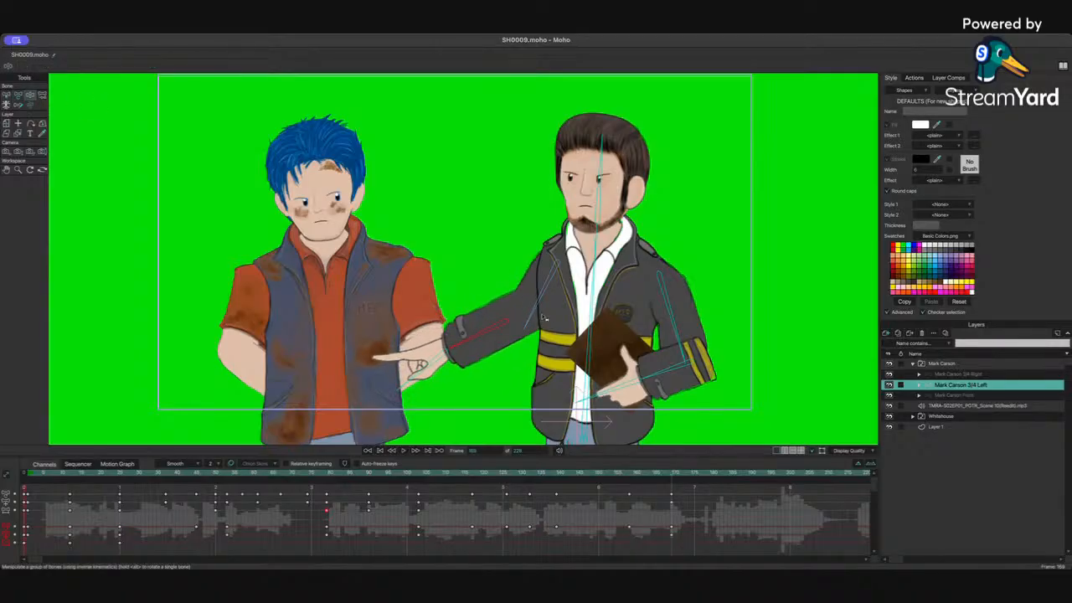
drag(497, 332, 527, 402)
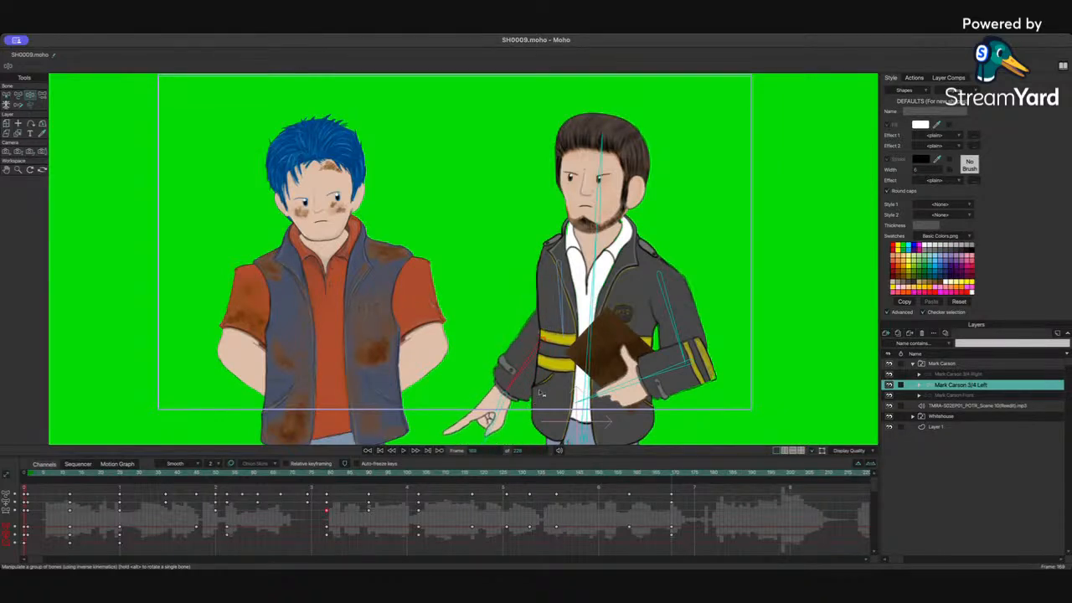
drag(534, 356, 523, 409)
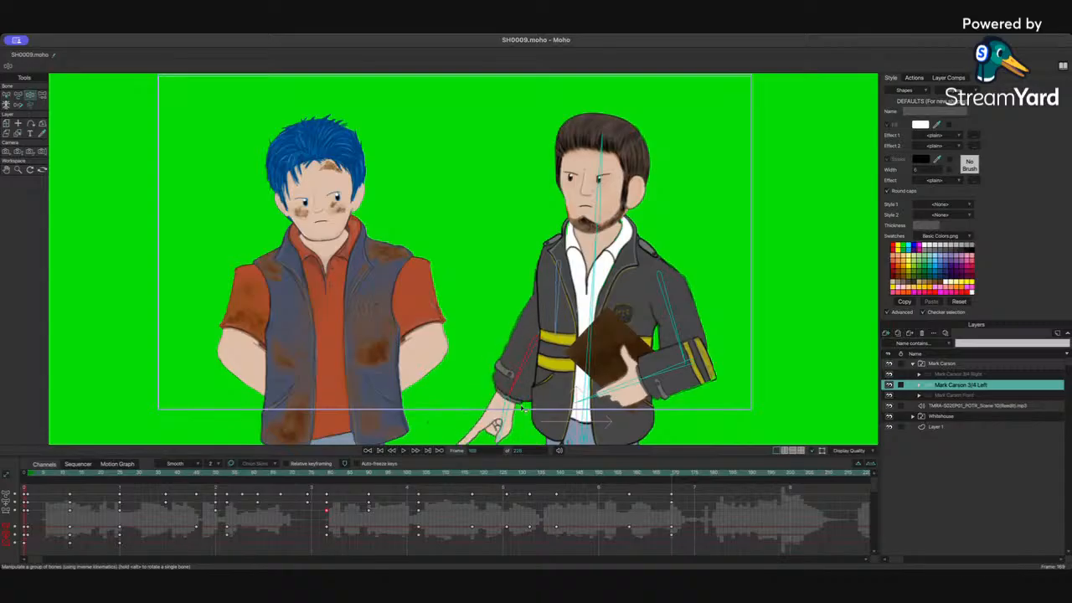
drag(581, 286, 565, 320)
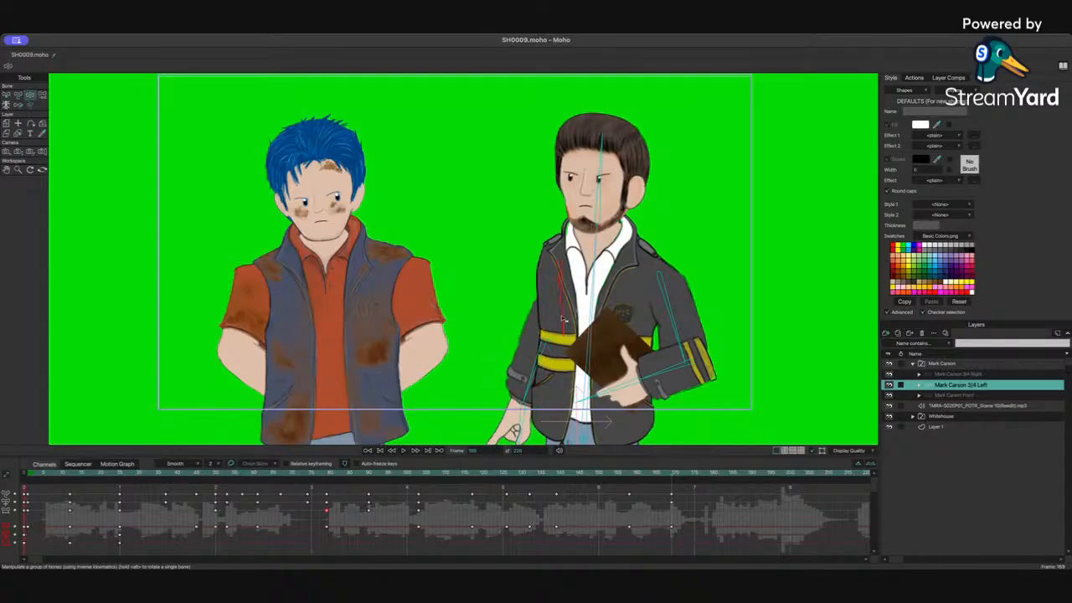
click(20, 96)
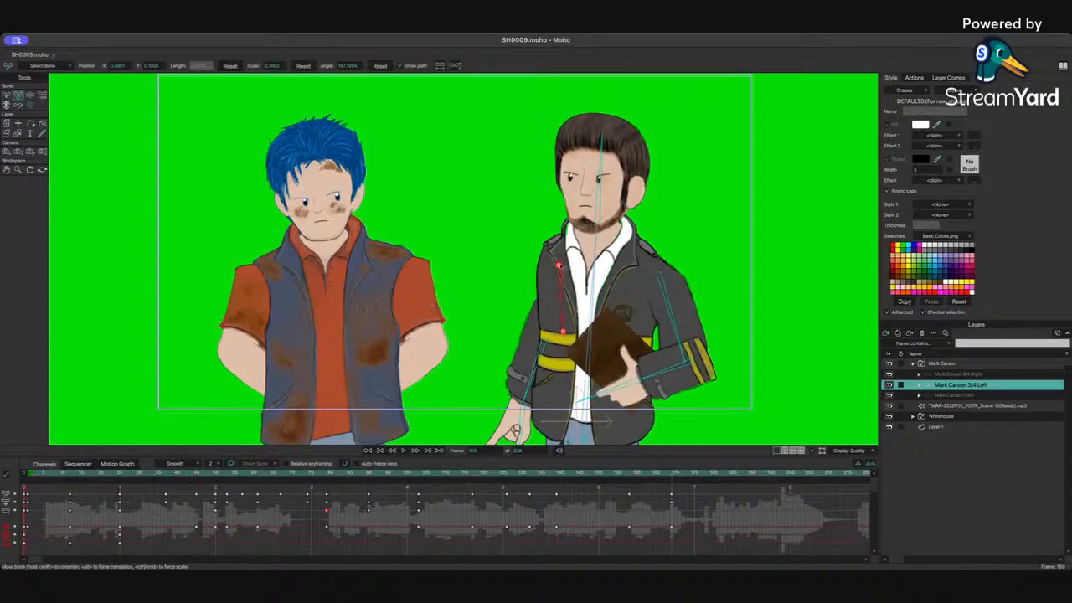
Step: Scrub and replay the section between roughly frames 124 and 160 to review the arm coming down
click(629, 475)
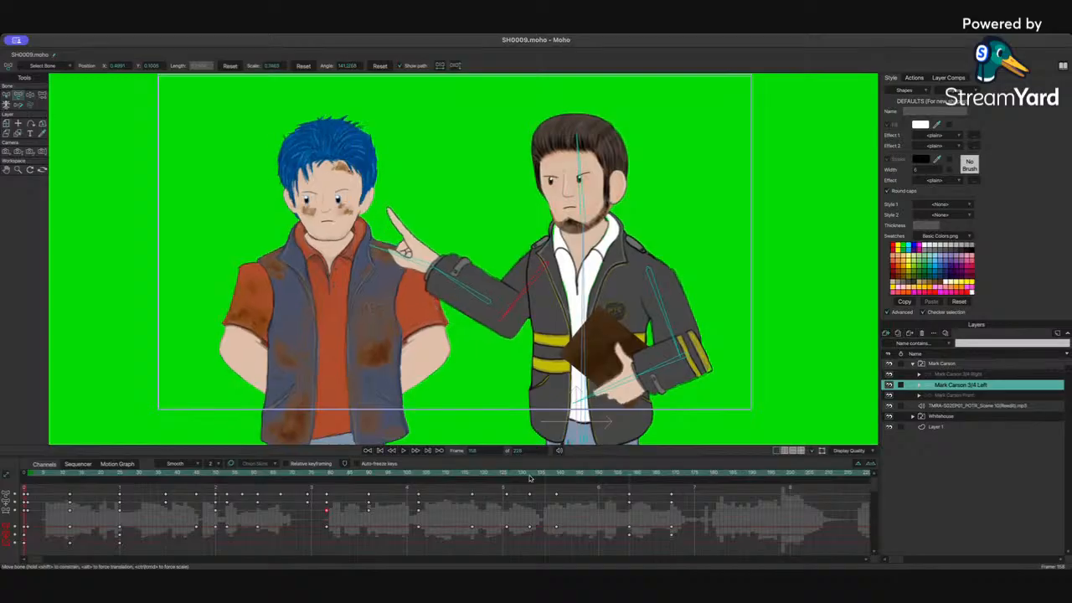
click(496, 474)
click(498, 475)
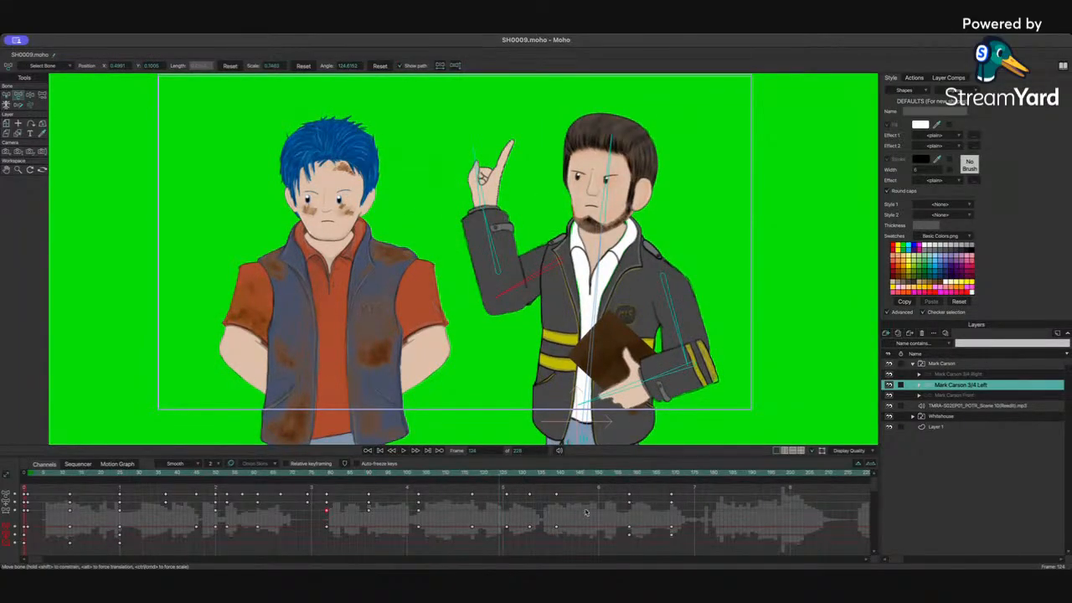
click(498, 270)
click(417, 534)
click(631, 472)
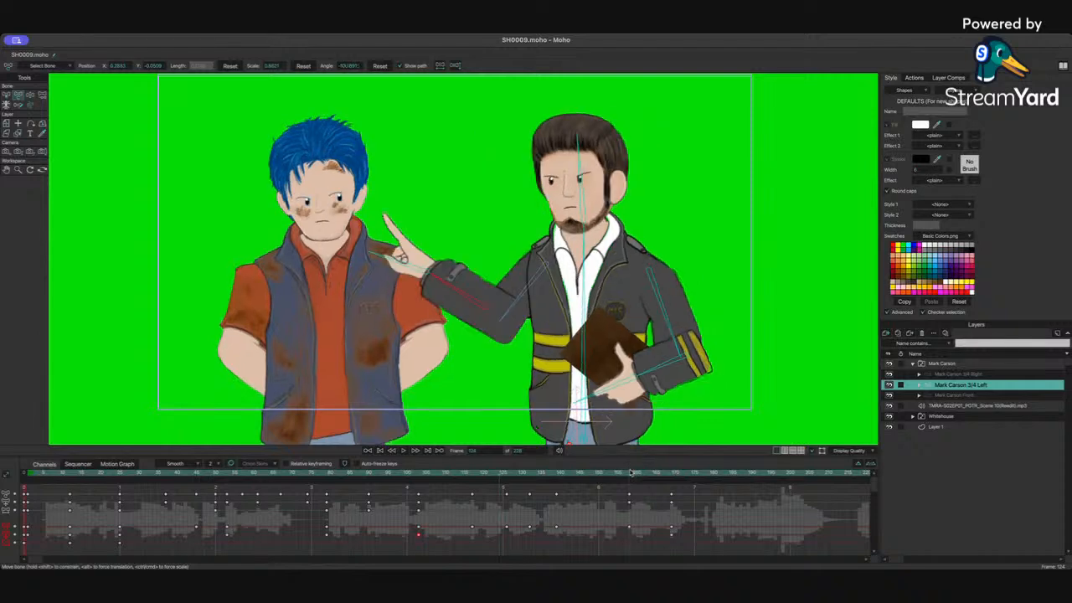
key(space)
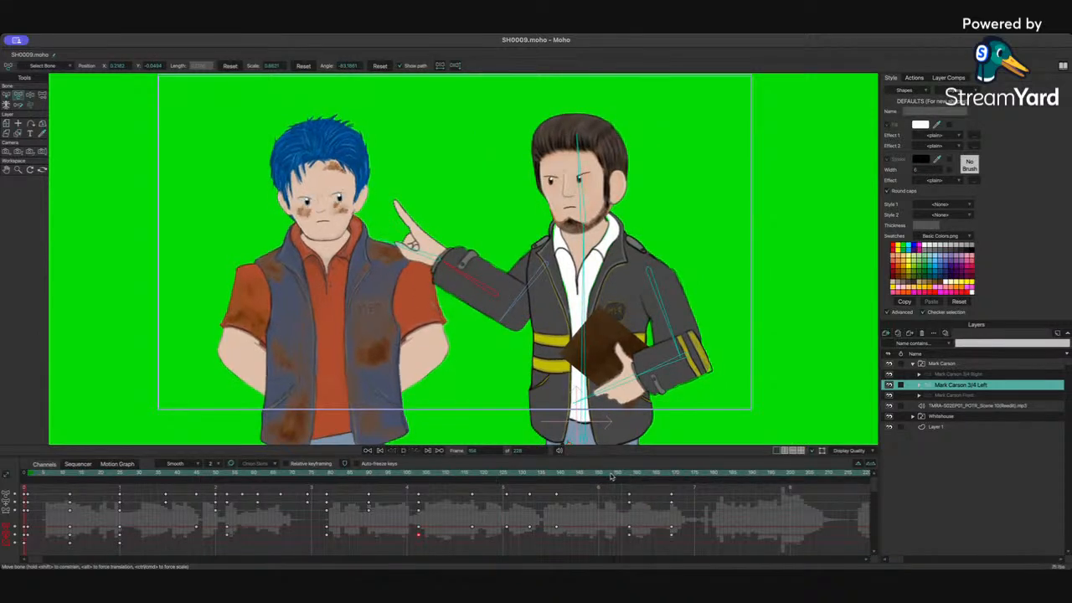
key(space)
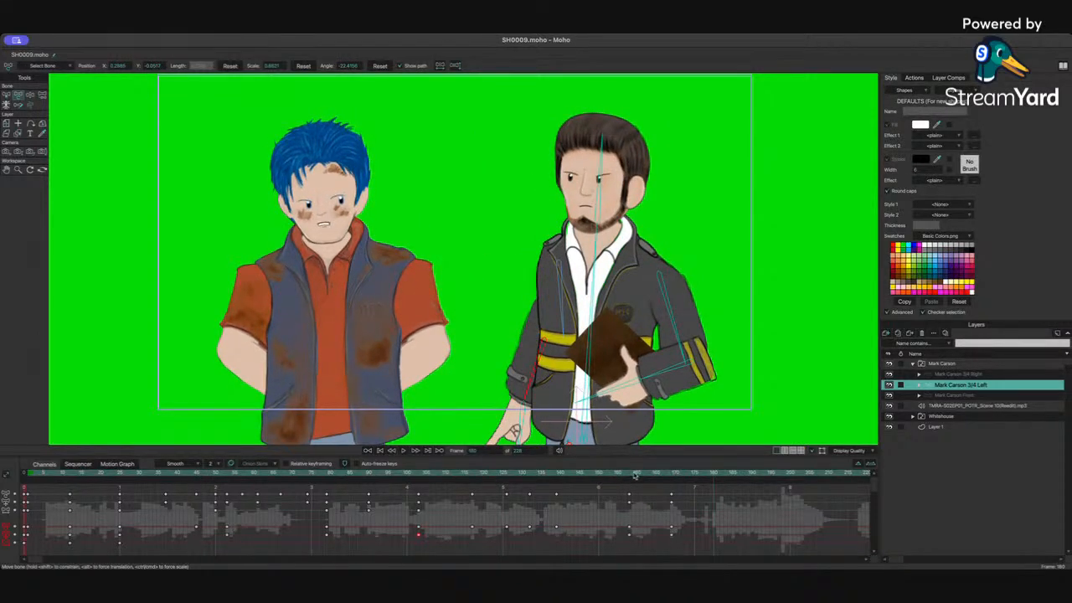
Step: Nudge Mark Carson's body bone slightly after the arm lowers and replay that section
click(674, 476)
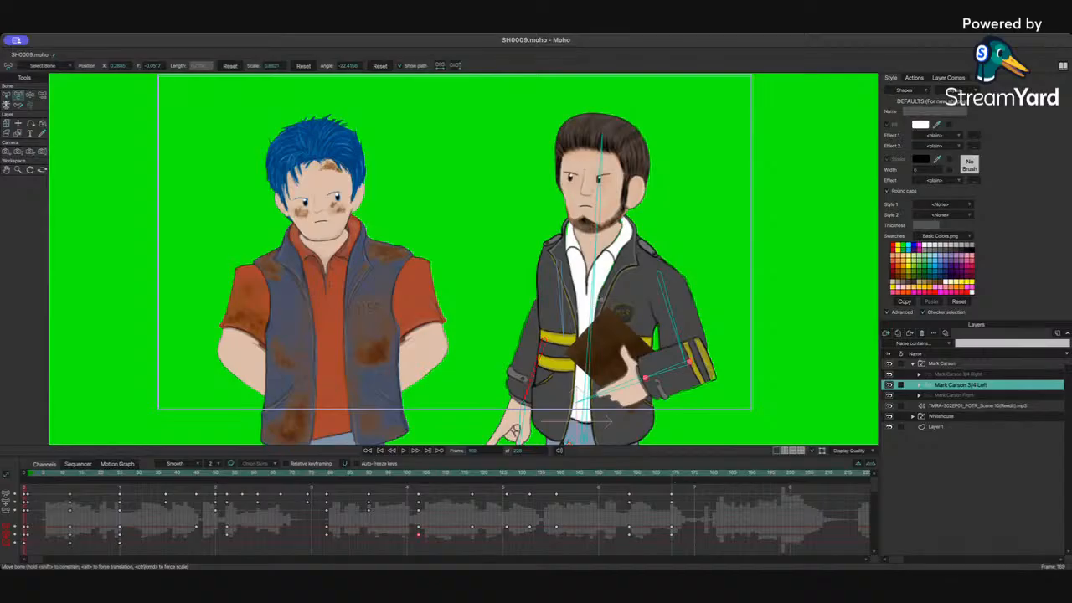
click(557, 266)
drag(557, 267, 551, 268)
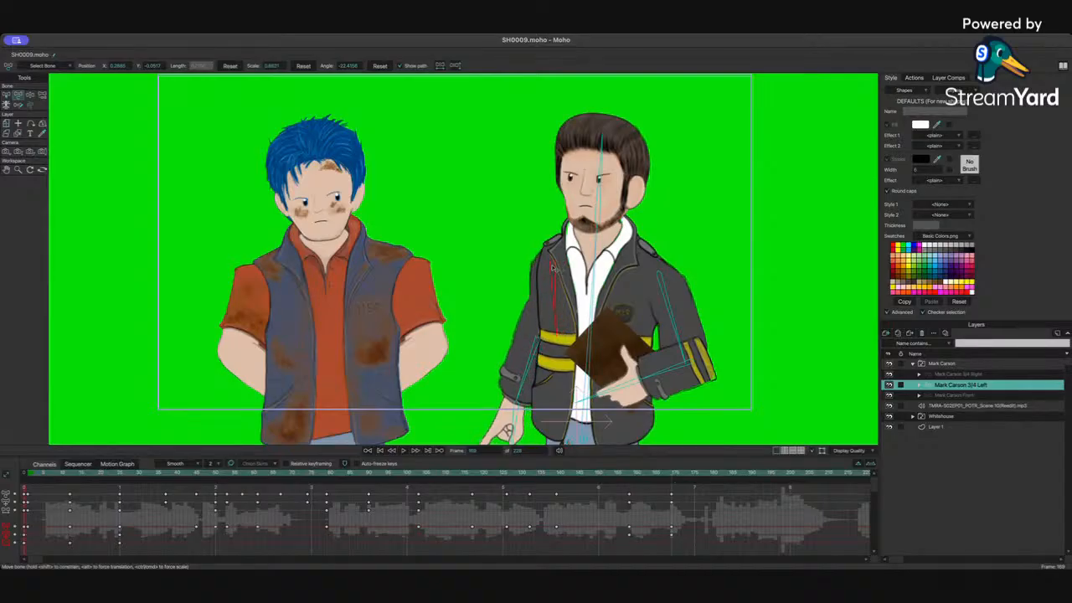
click(612, 475)
key(space)
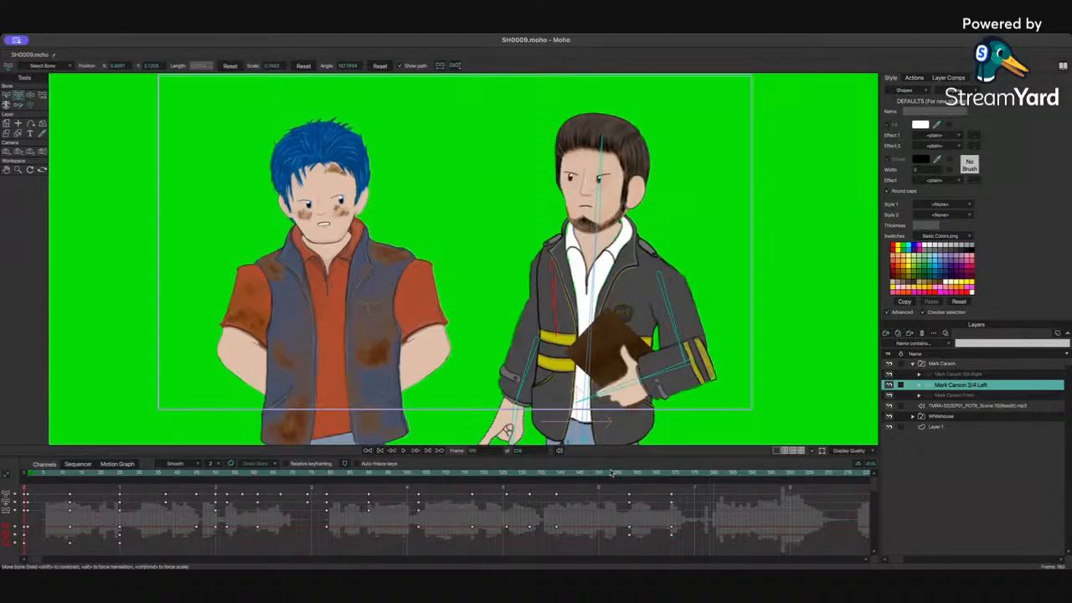
Step: Pose Mark Carson at around frame 177 by leaning the body, tilting the head and adjusting the lowered arm and hand
click(709, 475)
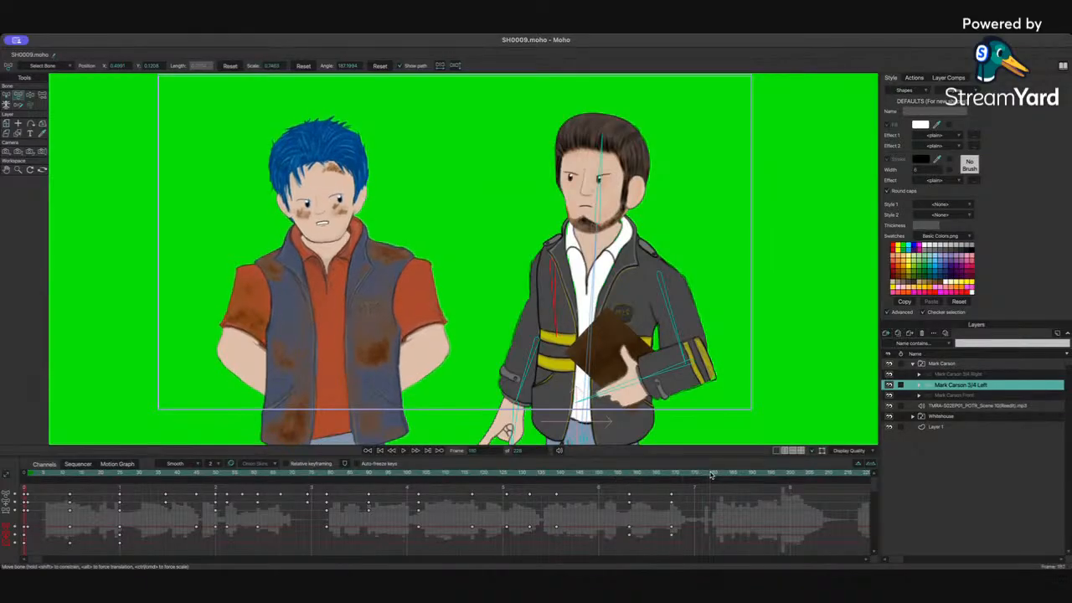
drag(602, 269, 593, 272)
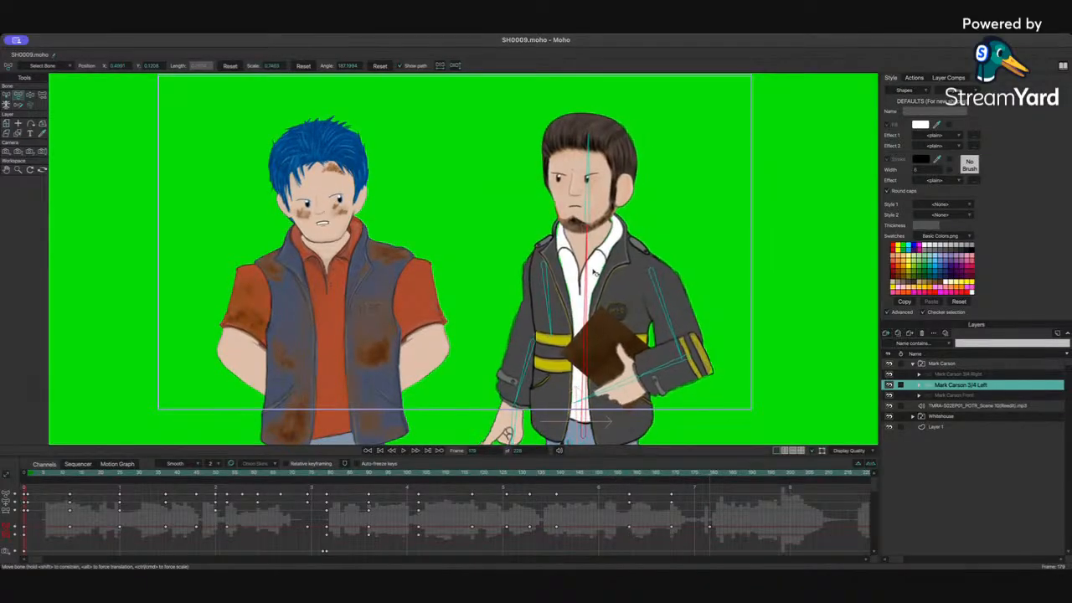
drag(594, 202, 592, 201)
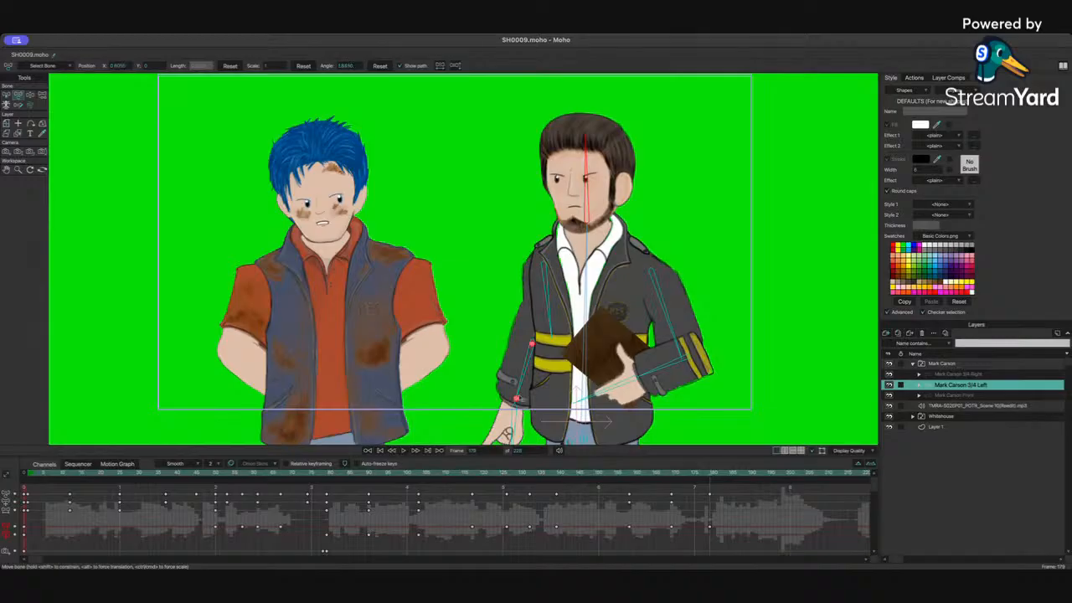
drag(534, 379, 543, 384)
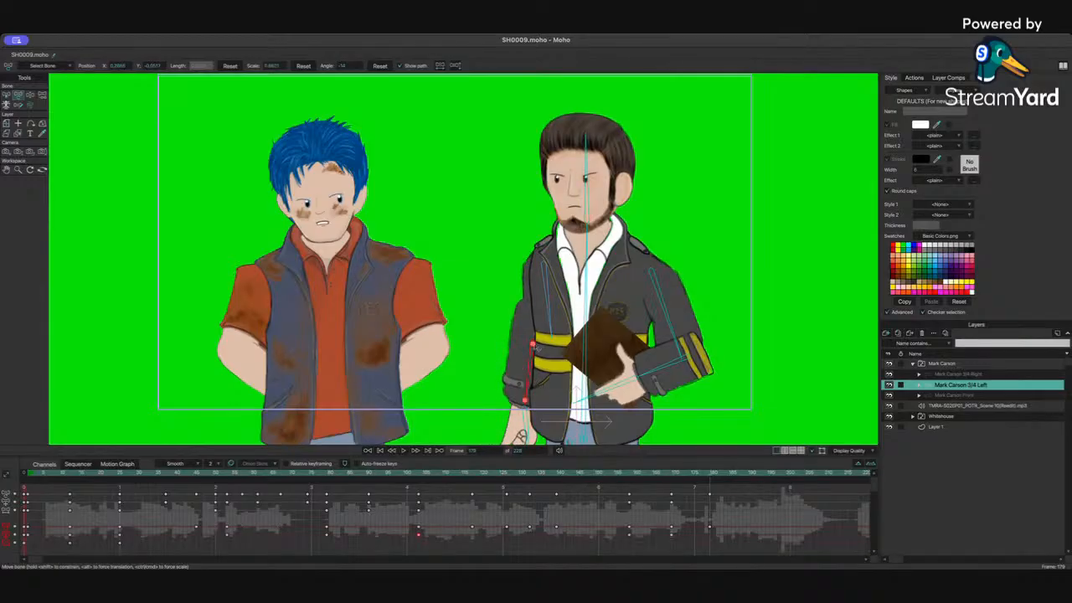
mouse_move(535, 346)
mouse_down()
mouse_move(551, 356)
mouse_move(542, 362)
mouse_up()
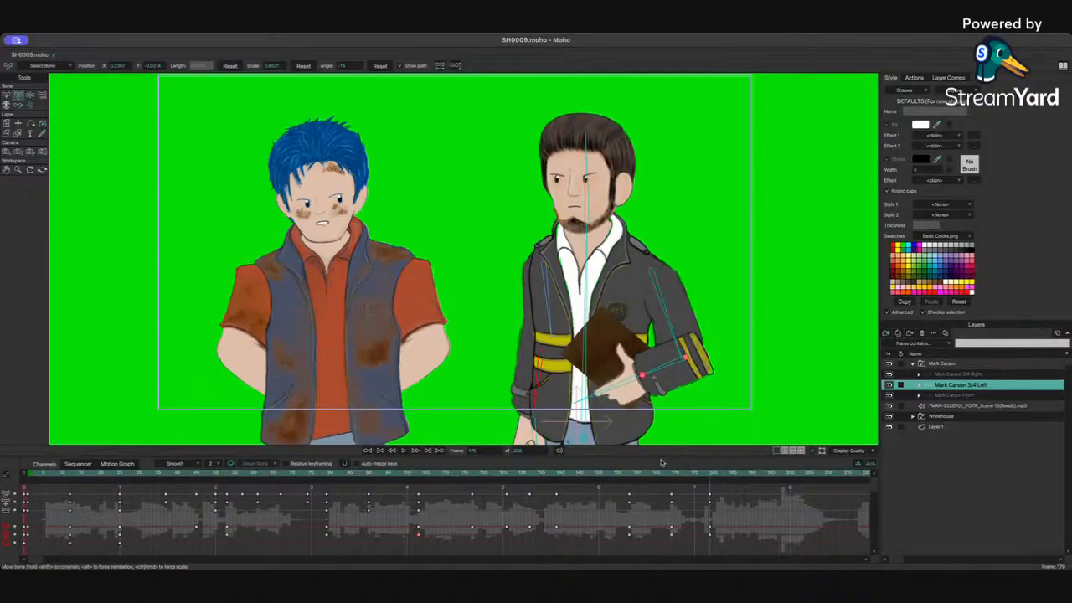
Step: Adjust the body and head bones a few frames earlier, then replay from around frame 158
mouse_move(655, 474)
mouse_down()
mouse_move(555, 476)
mouse_move(672, 474)
mouse_up()
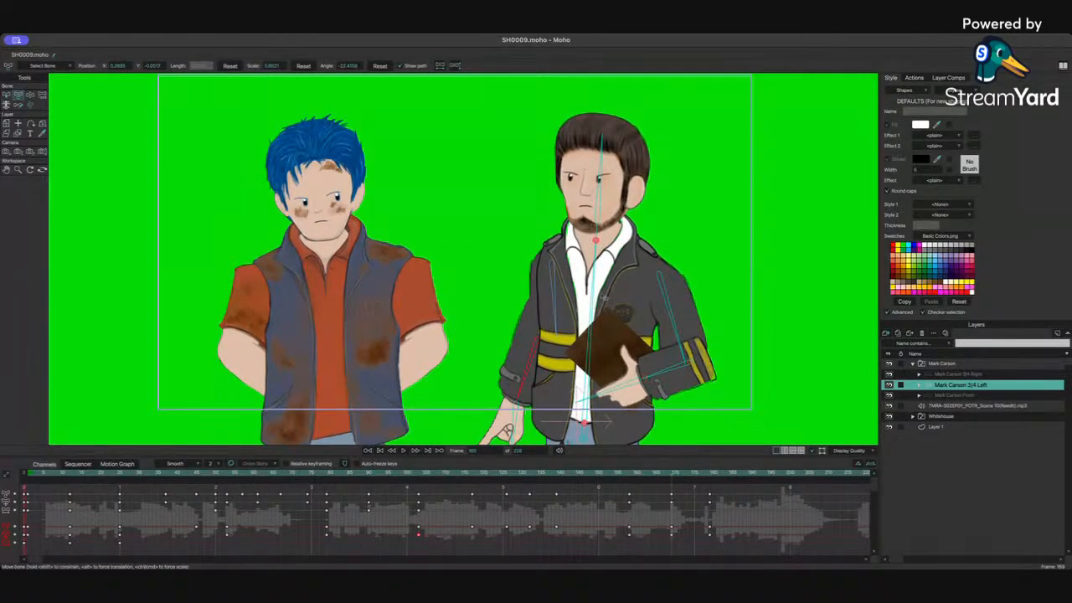
drag(600, 293, 596, 296)
drag(585, 197, 586, 195)
click(629, 476)
key(space)
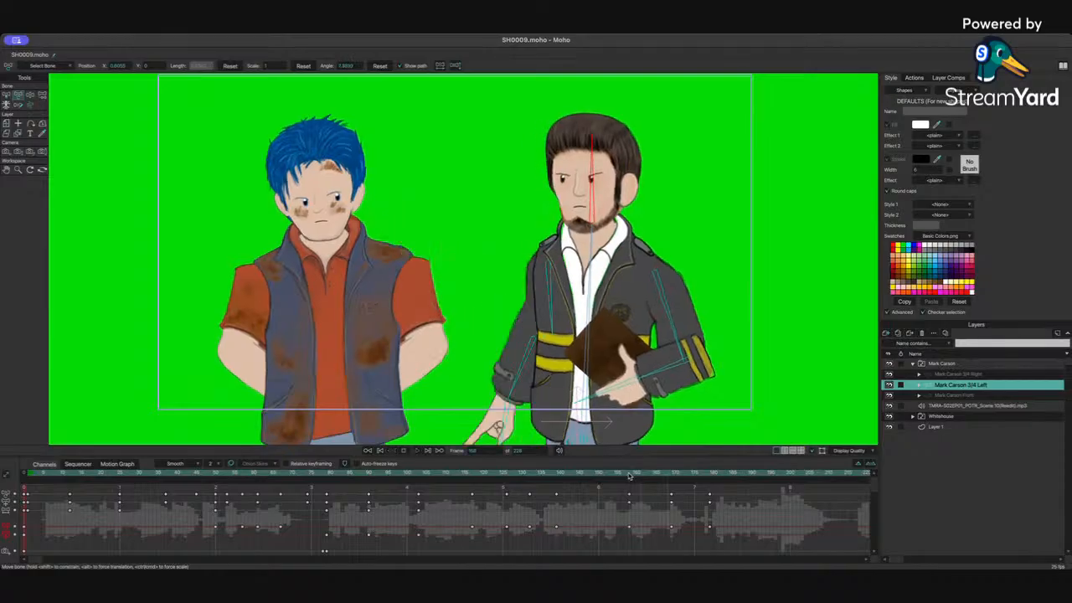
Step: At about frame 164, switch Mark Carson's right hand to a different drawing in its Hand Right switch group, trying several poses before settling on one
key(space)
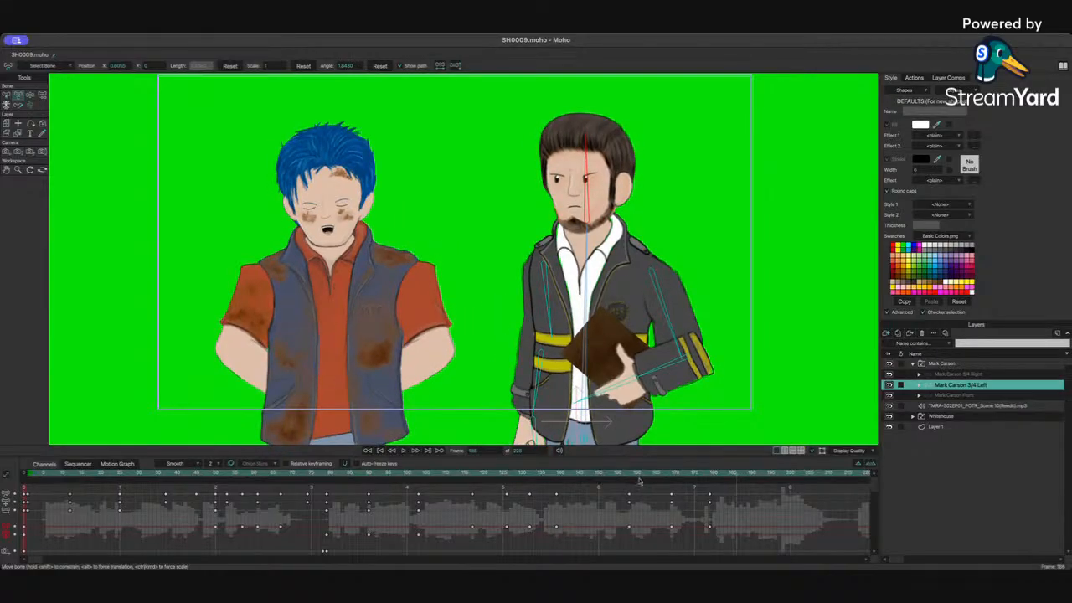
drag(585, 473, 654, 473)
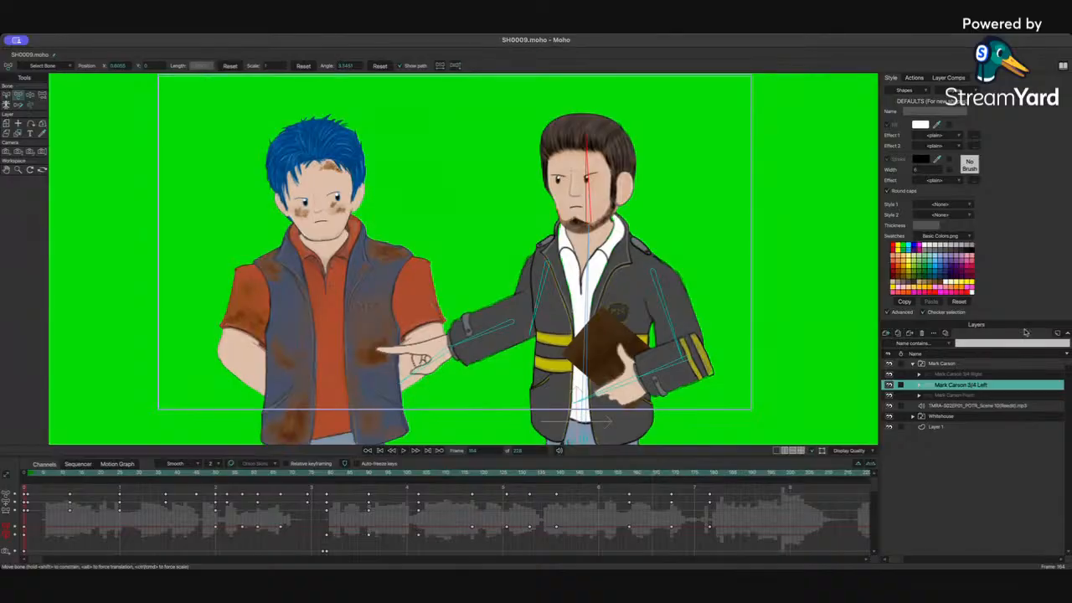
click(919, 385)
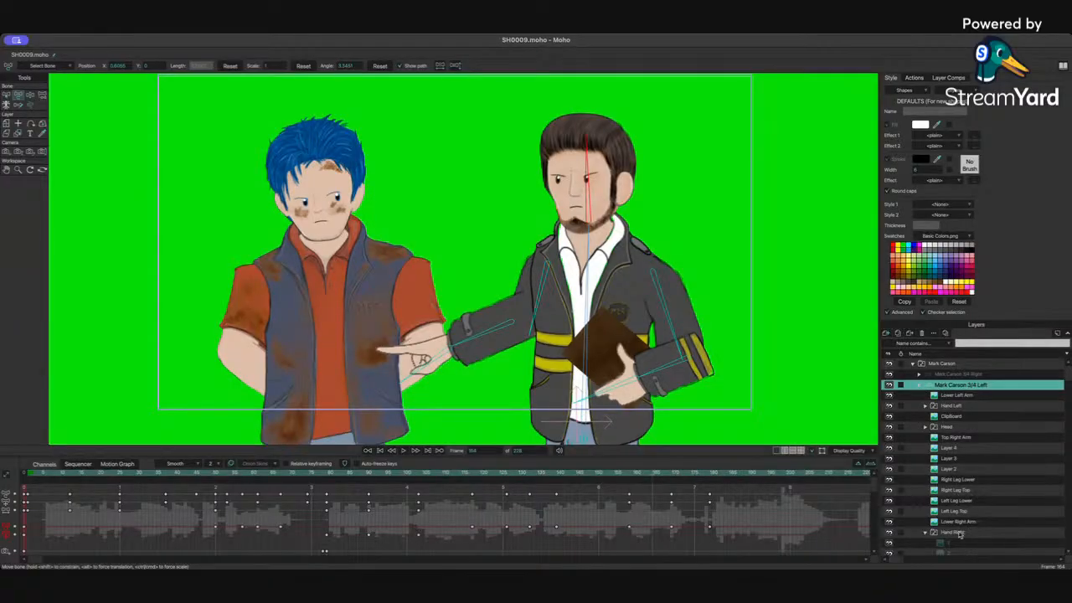
click(960, 534)
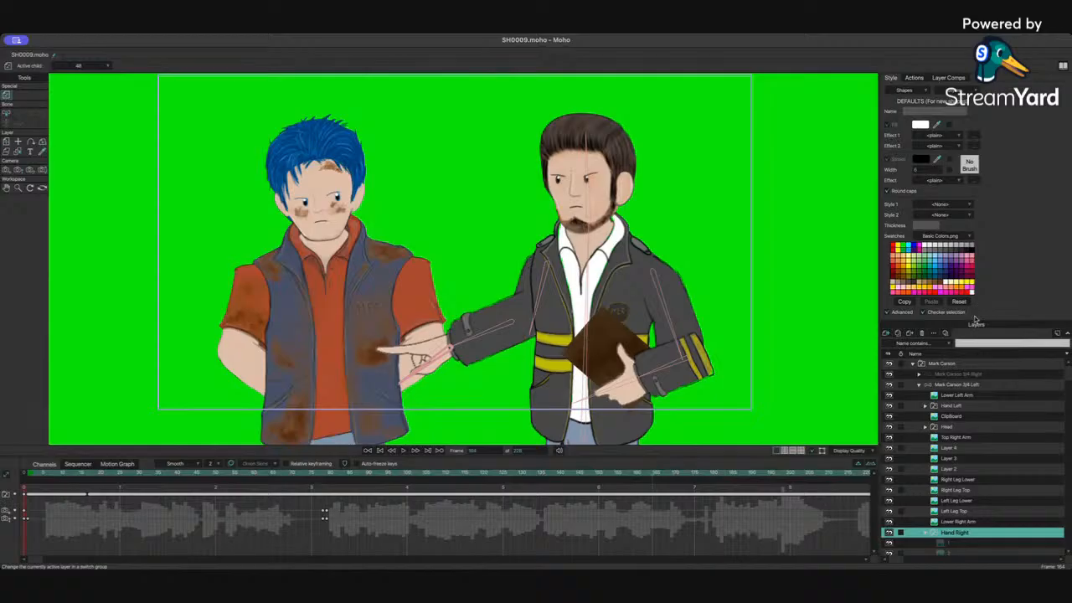
click(974, 319)
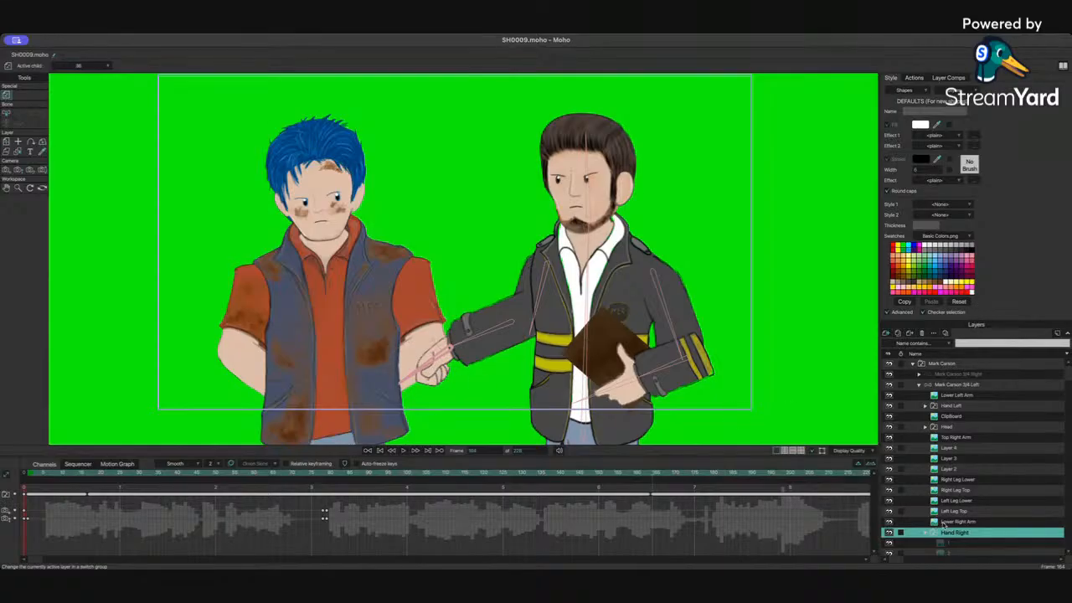
scroll(943, 529, down, 5)
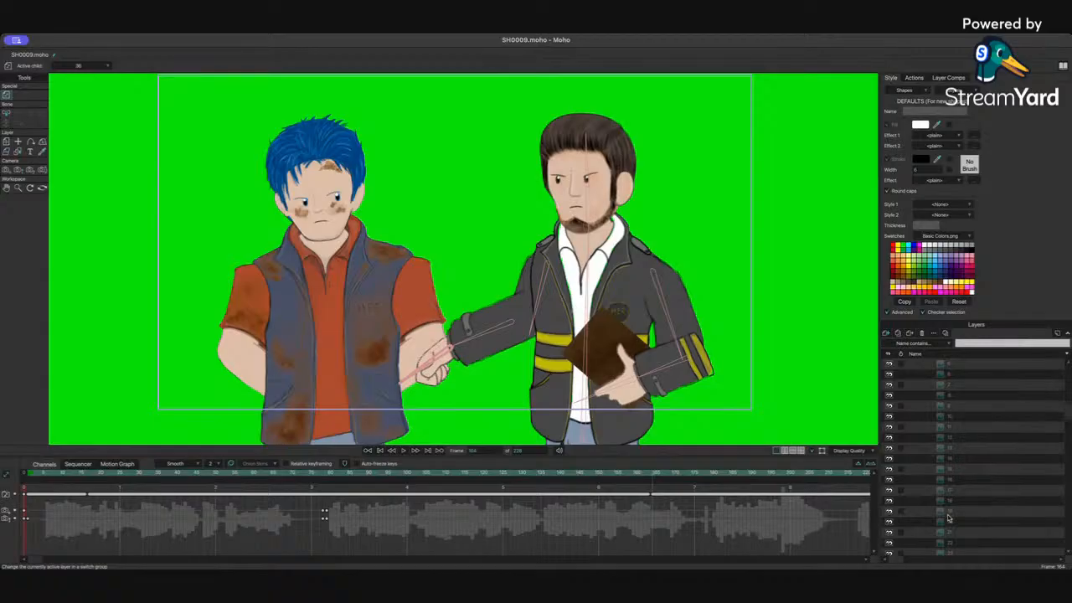
scroll(984, 511, down, 5)
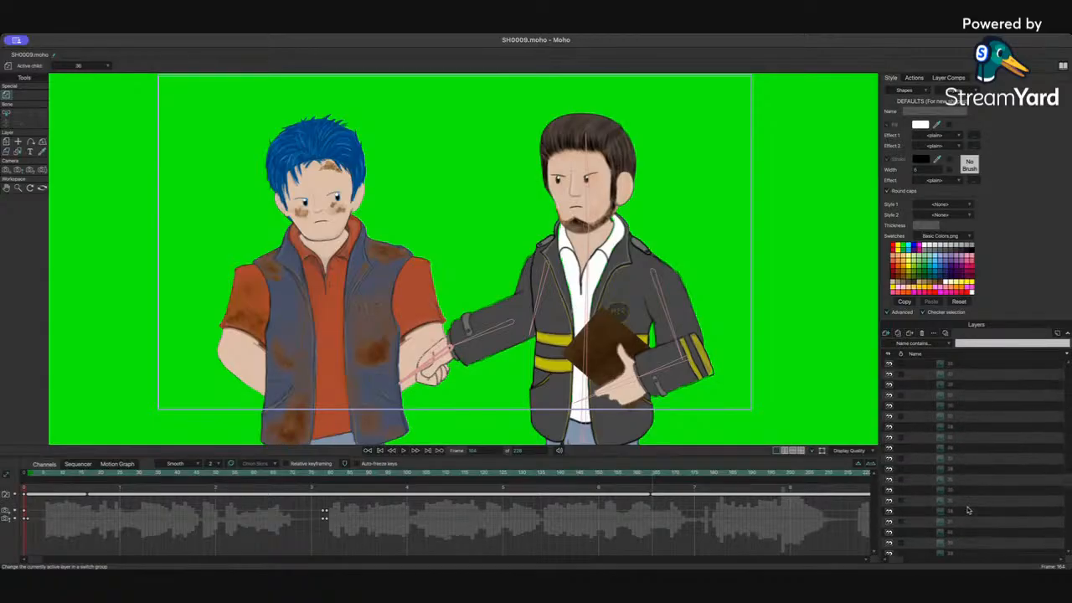
scroll(967, 509, down, 4)
click(961, 460)
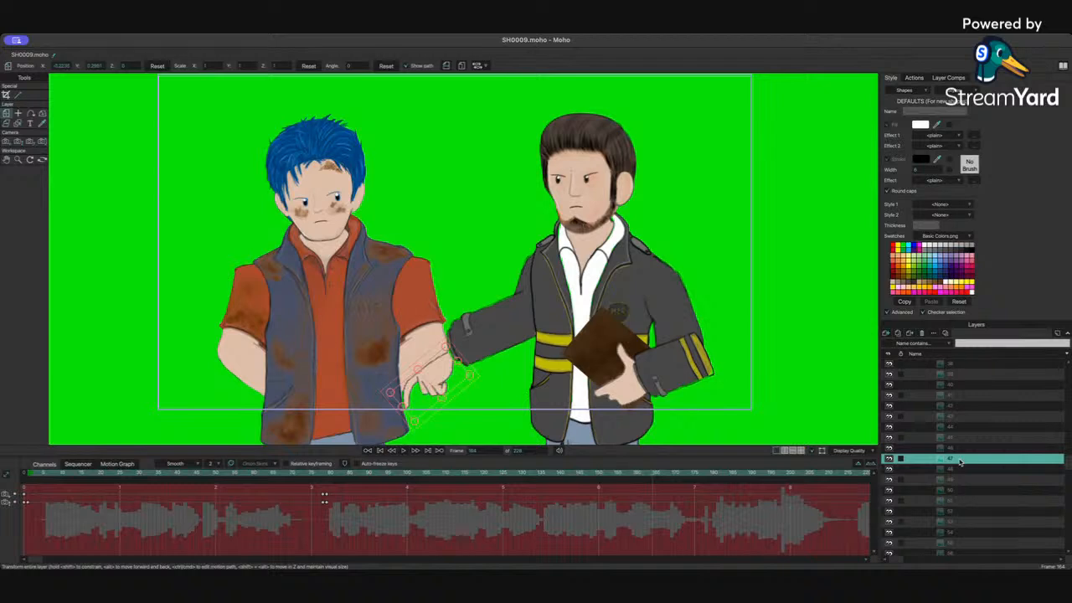
click(960, 471)
click(958, 480)
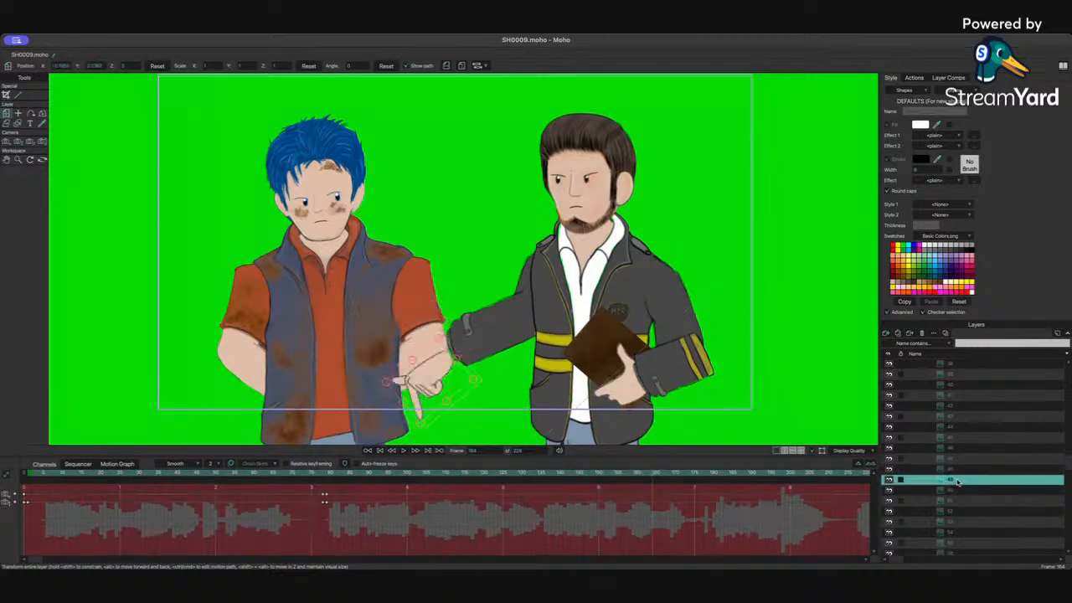
click(958, 459)
click(959, 450)
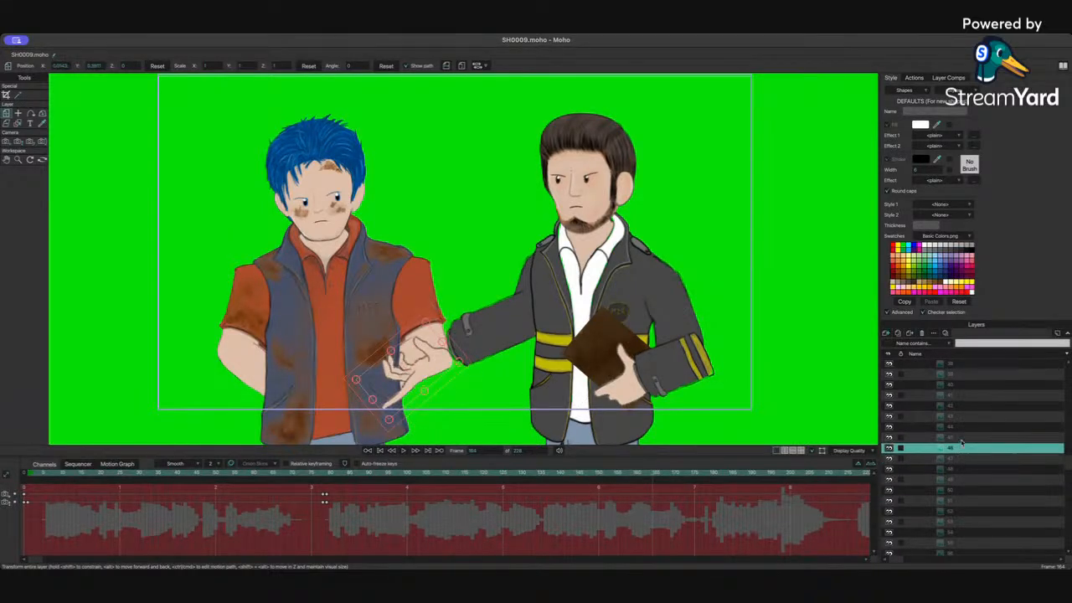
click(961, 440)
click(964, 426)
click(968, 406)
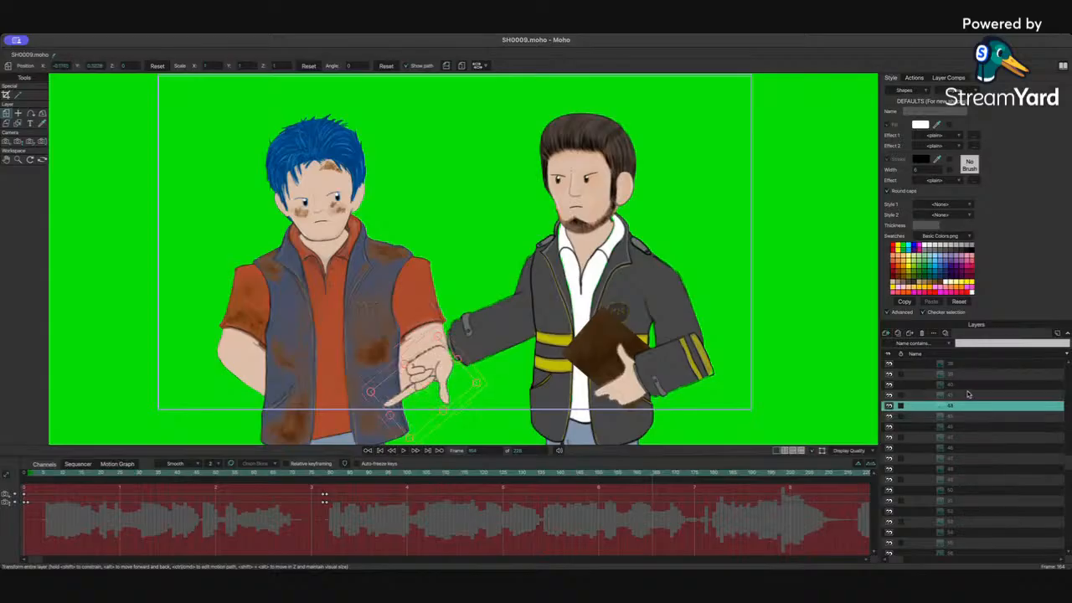
click(968, 395)
click(964, 385)
click(961, 374)
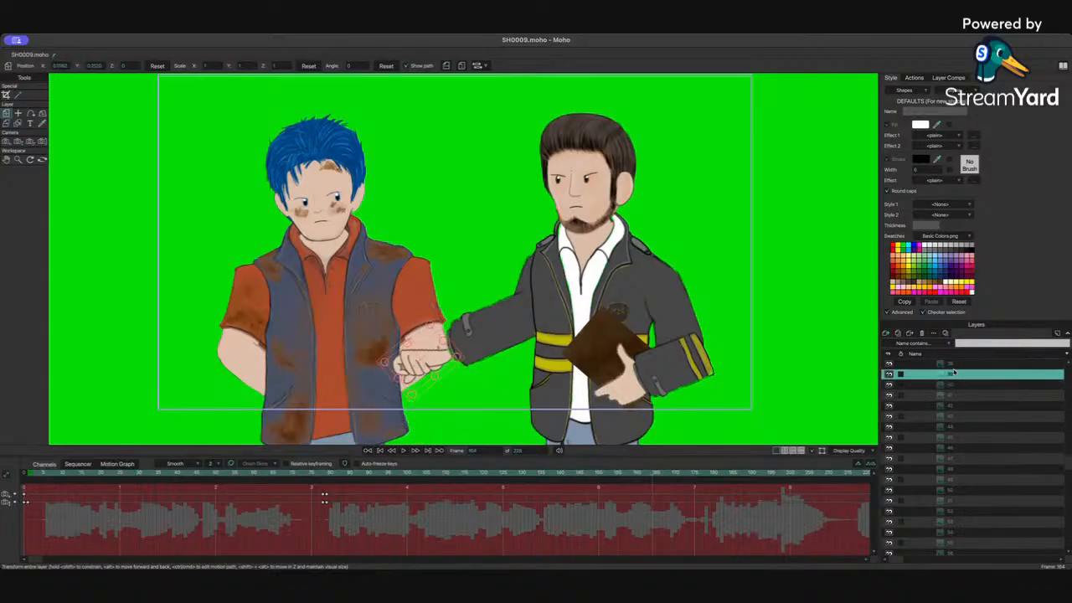
click(949, 364)
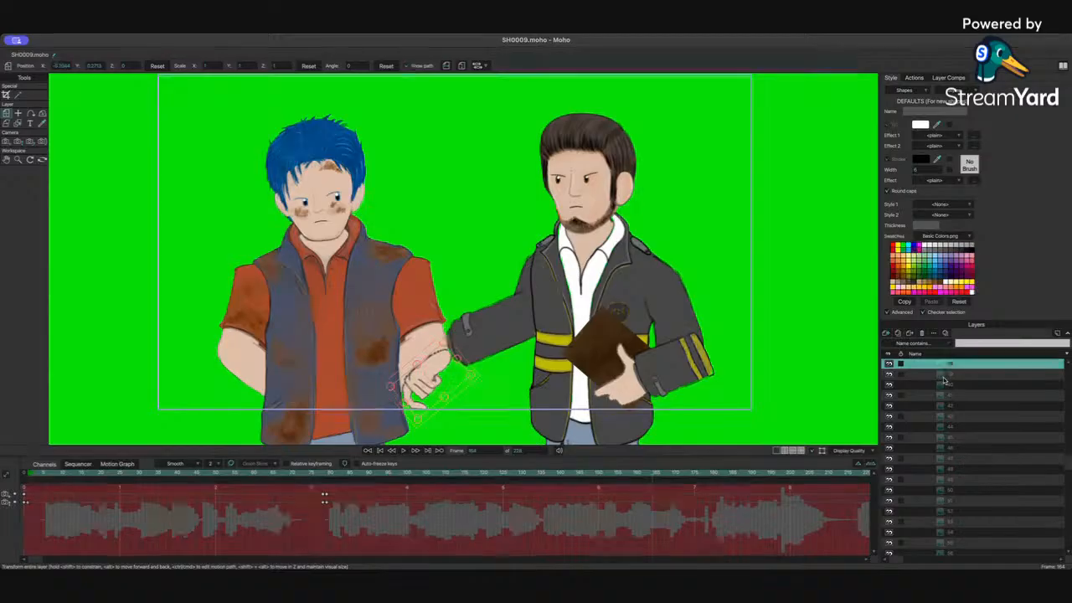
scroll(974, 405, up, 2)
scroll(974, 404, up, 1)
click(964, 427)
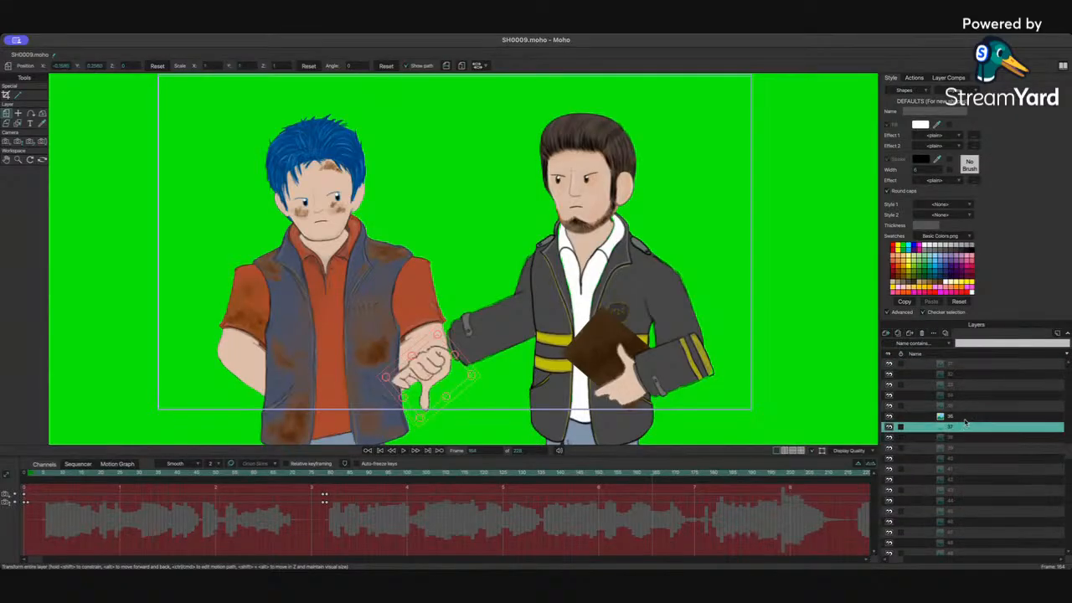
click(964, 417)
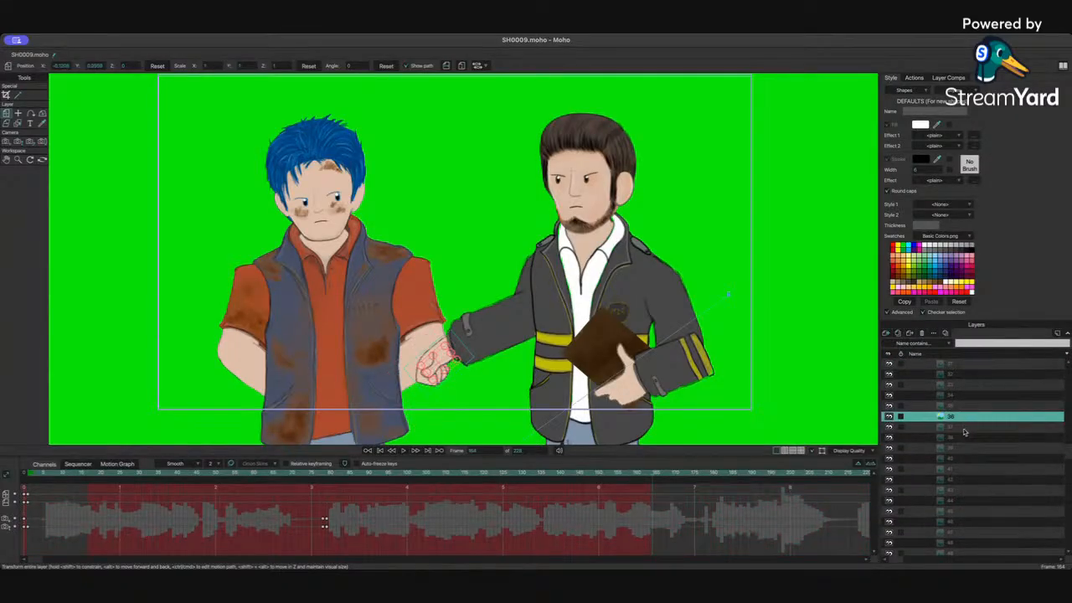
scroll(971, 426, up, 8)
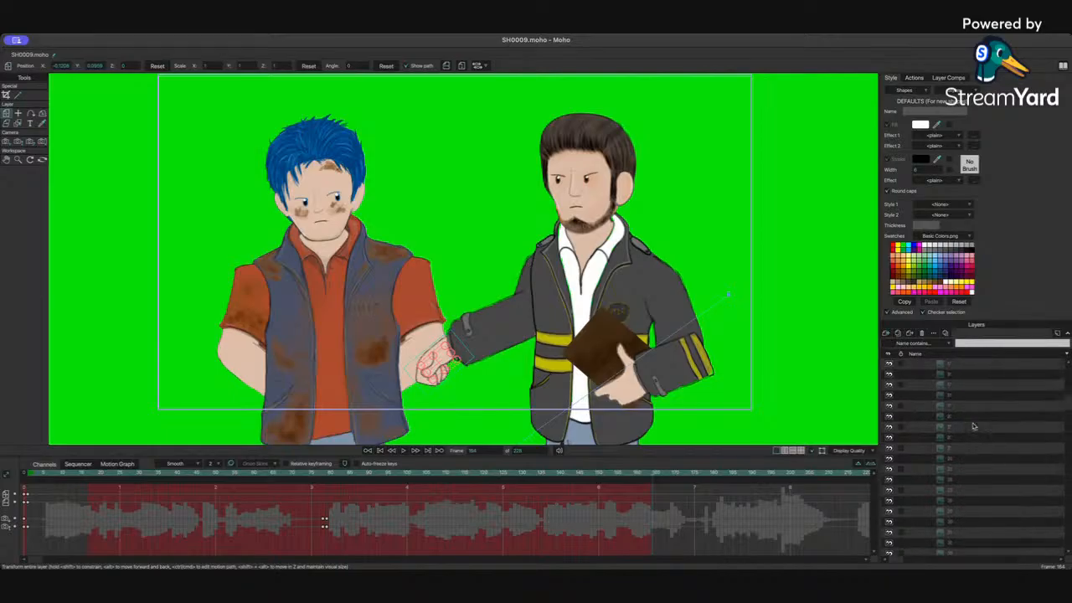
scroll(973, 425, up, 5)
click(927, 450)
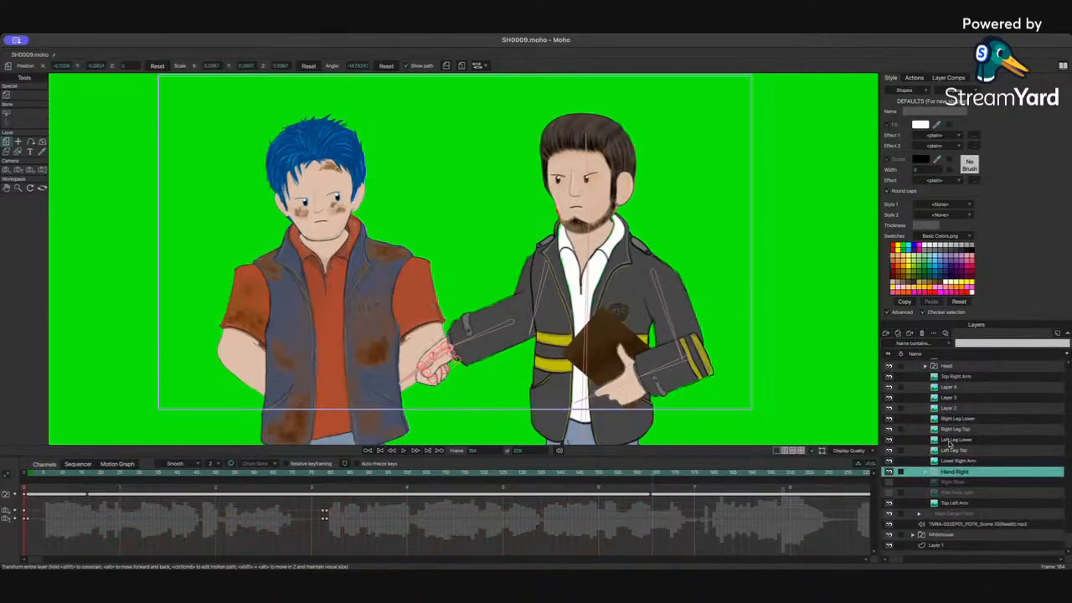
scroll(949, 443, up, 3)
click(919, 385)
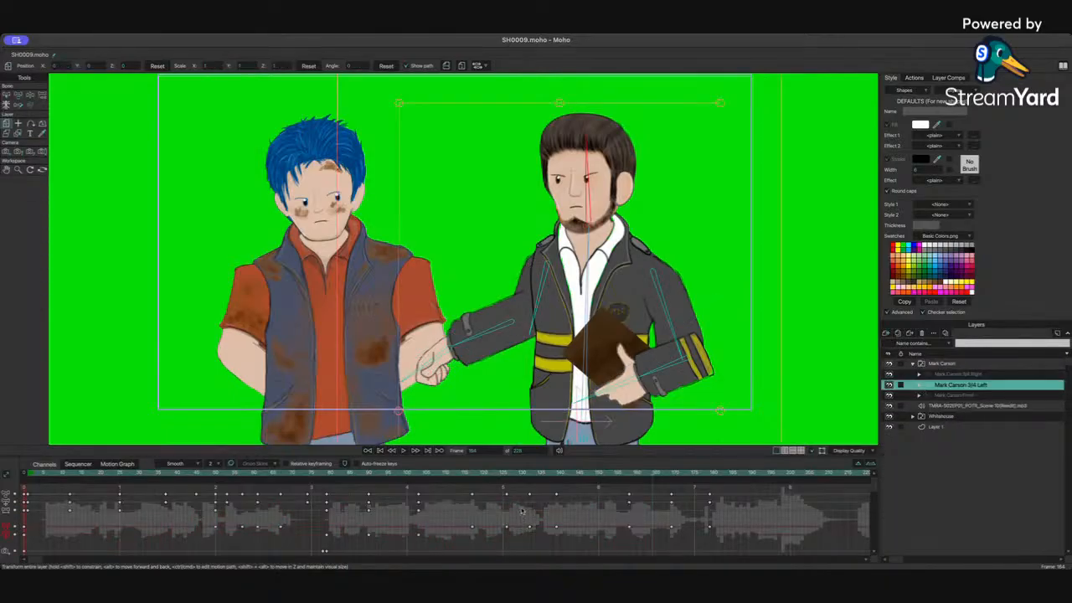
Step: Scrub through the pointing section and replay the shot to review the new hand pose
click(640, 475)
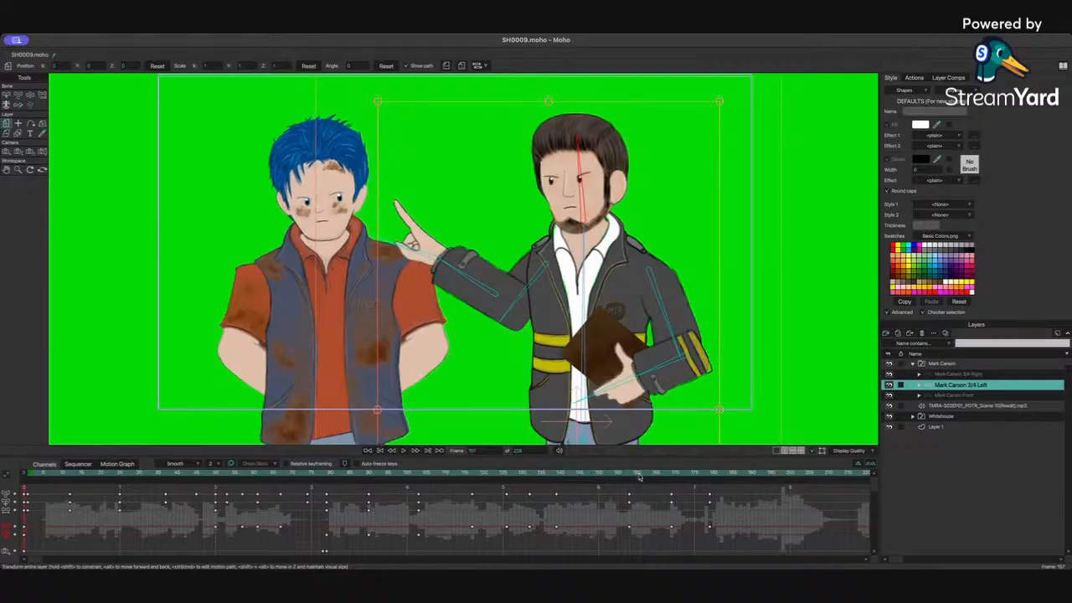
drag(640, 477, 738, 481)
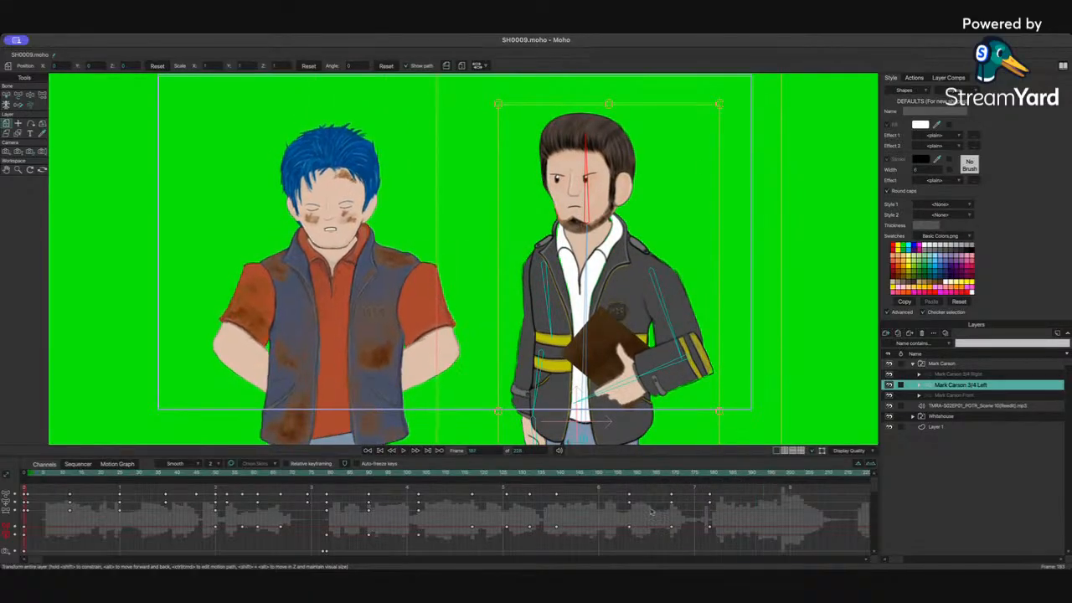
click(334, 478)
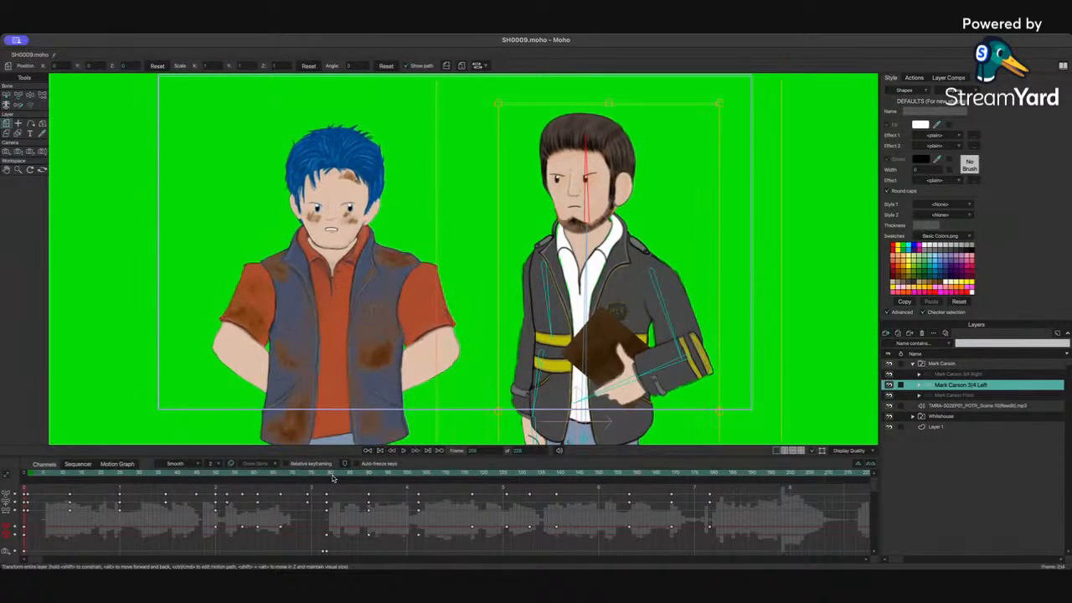
click(379, 451)
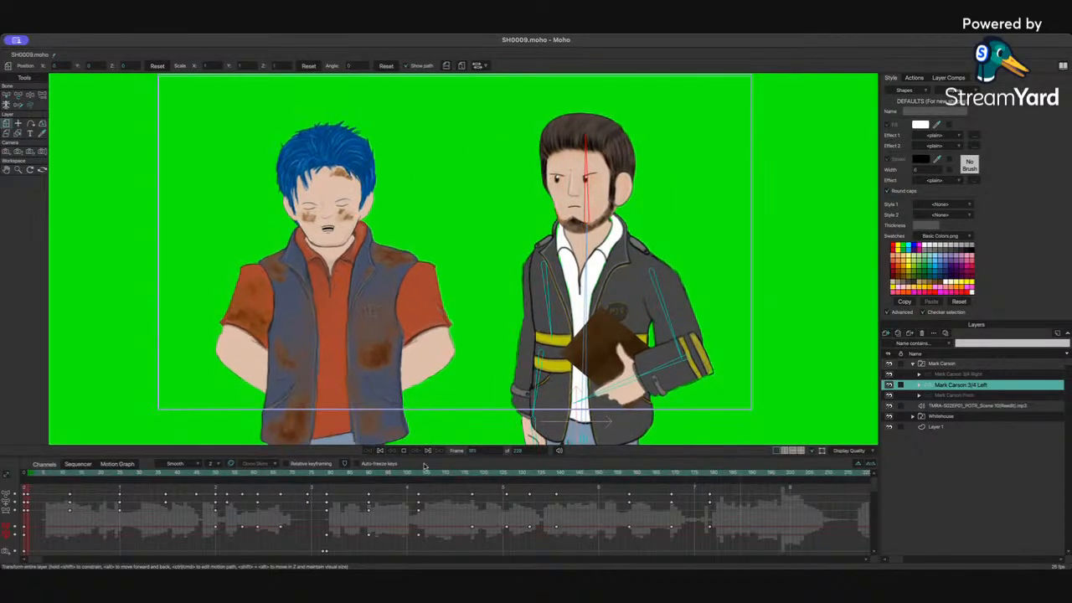
key(space)
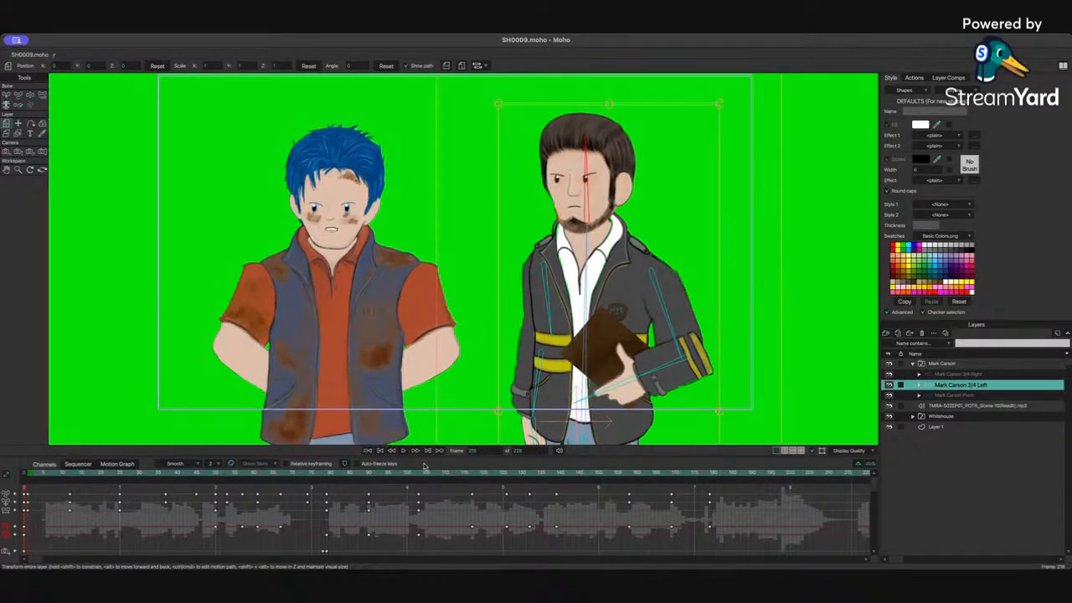
key(space)
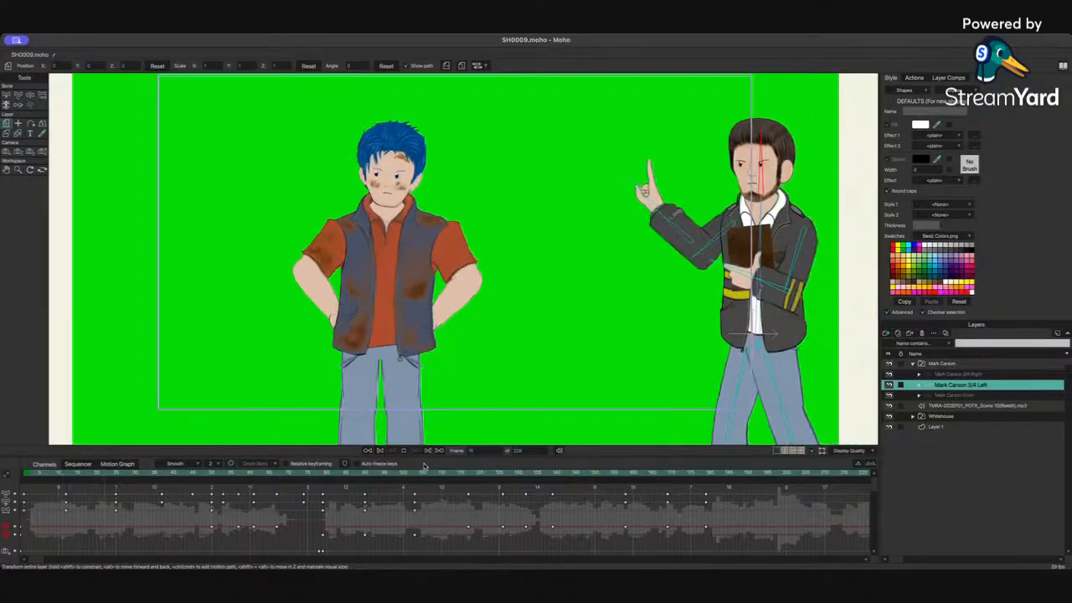
key(space)
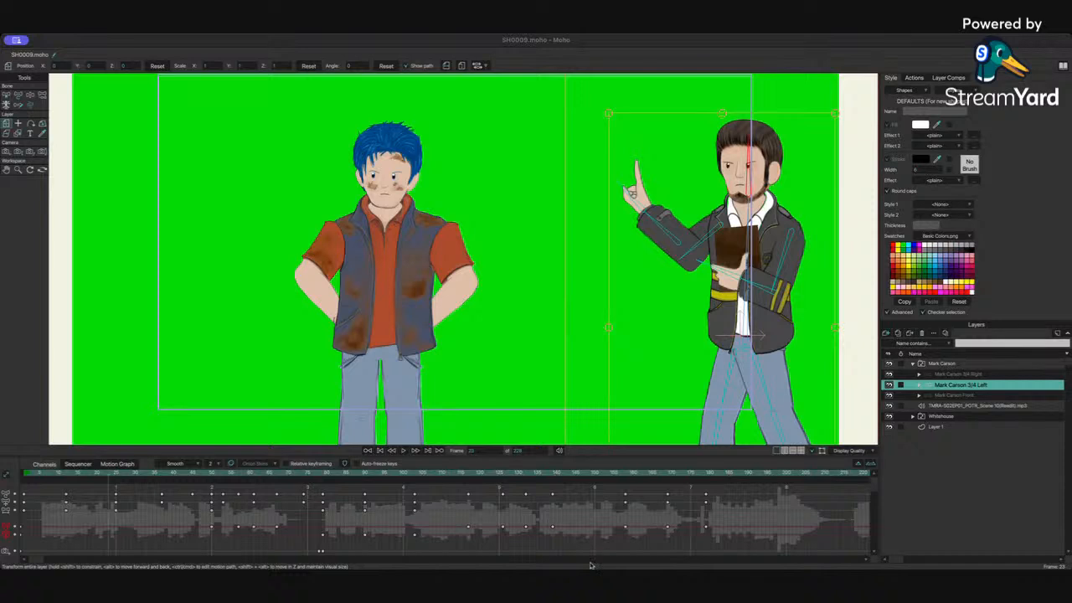
Step: Inspect the walk-in frames at the start of the shot and scroll the timeline to its later section
click(580, 537)
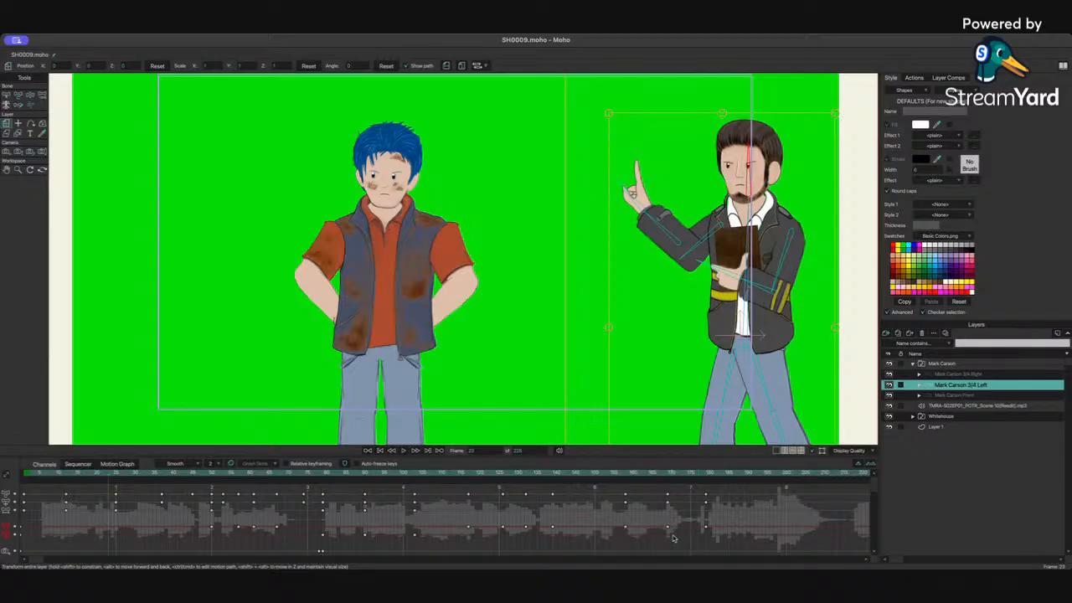
click(679, 475)
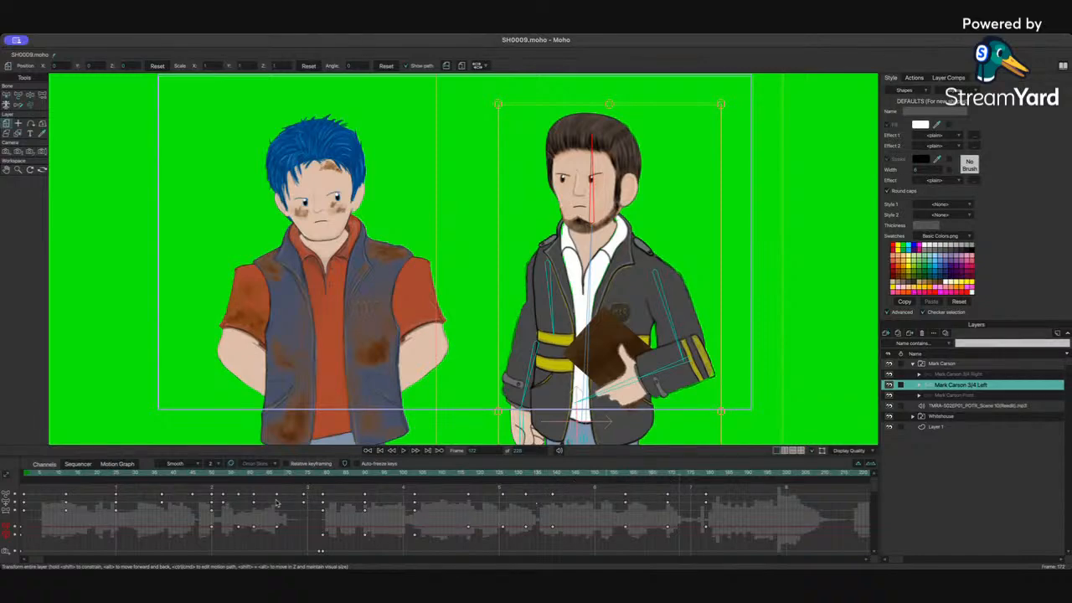
click(28, 476)
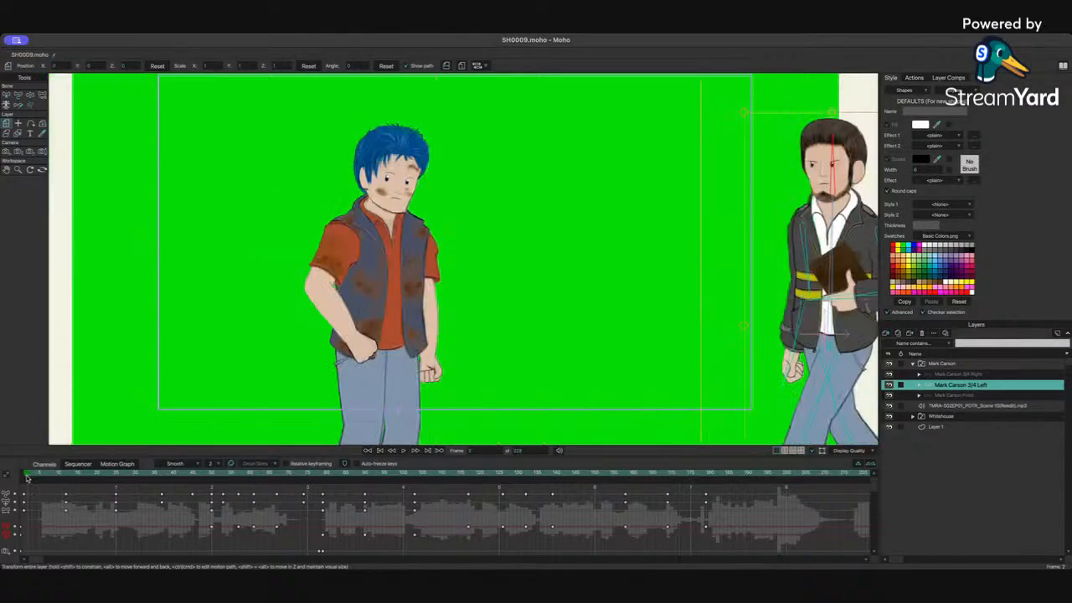
click(39, 476)
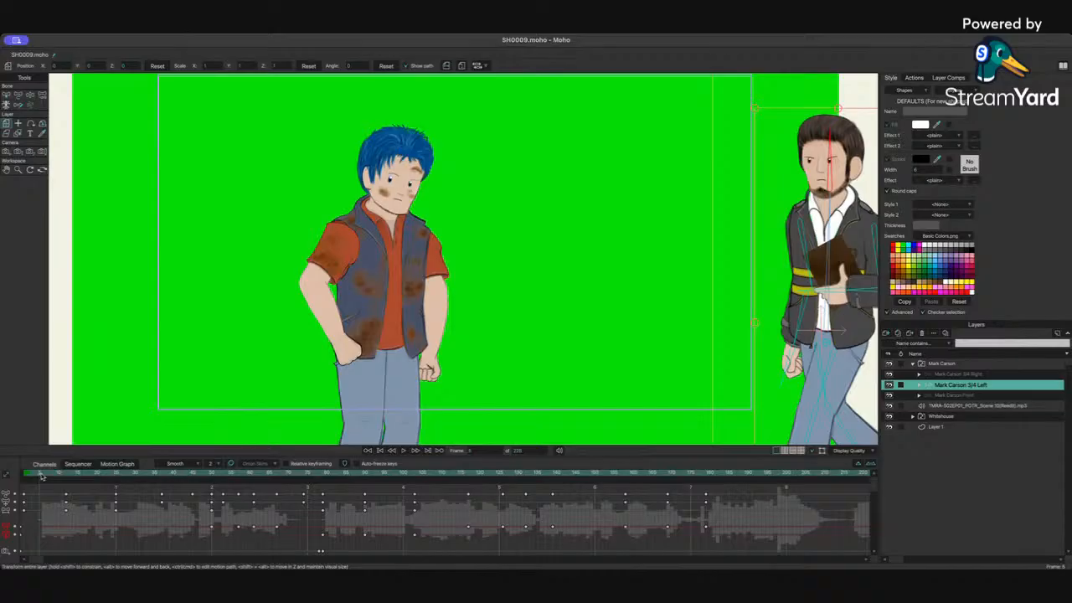
scroll(791, 220, left, 1)
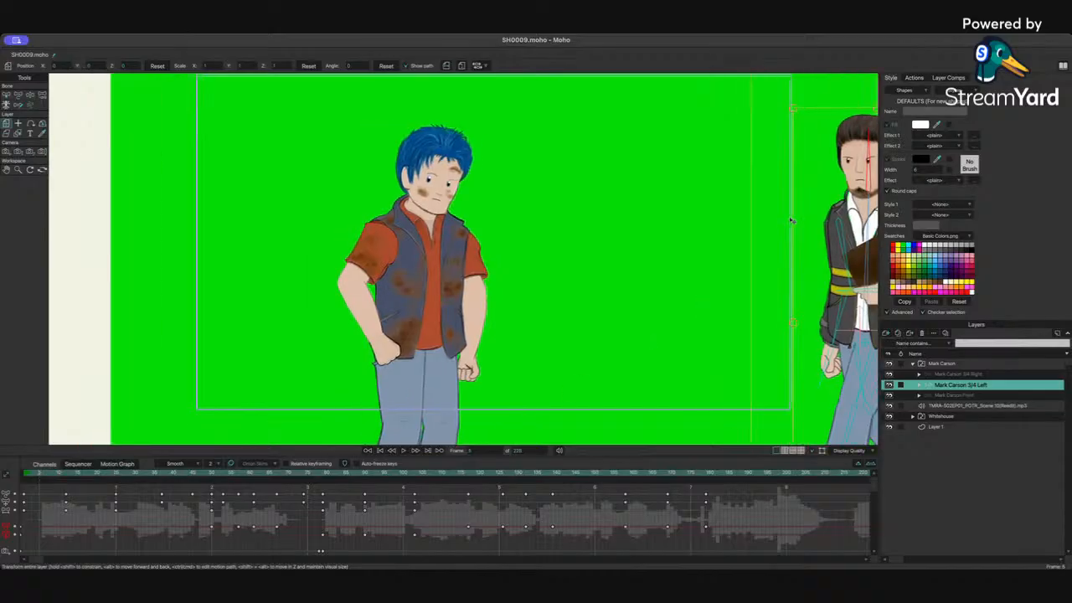
scroll(792, 220, right, 5)
scroll(792, 220, up, 2)
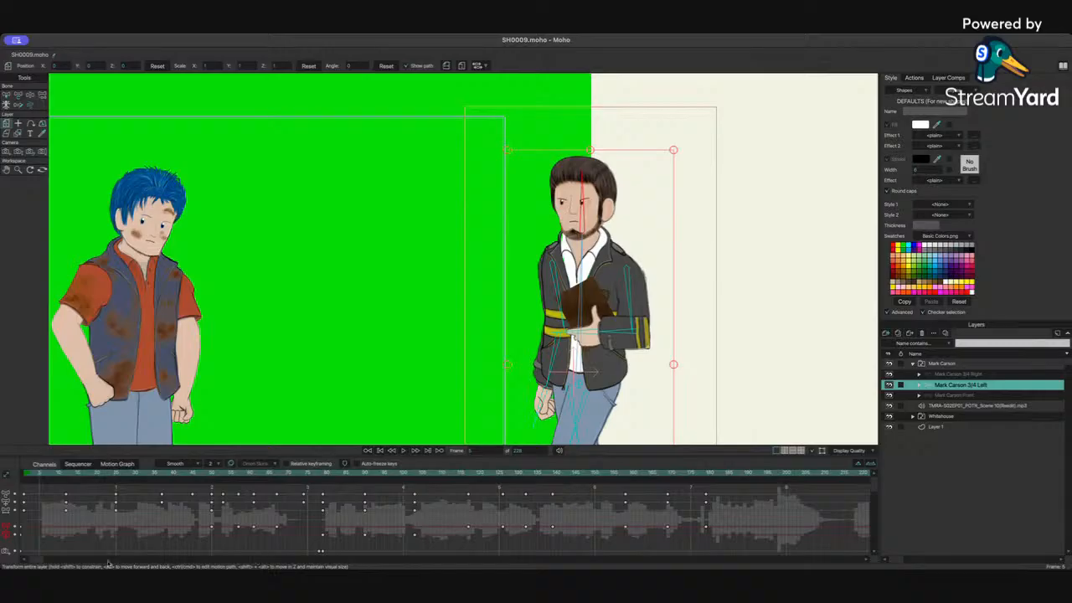
drag(38, 560, 217, 558)
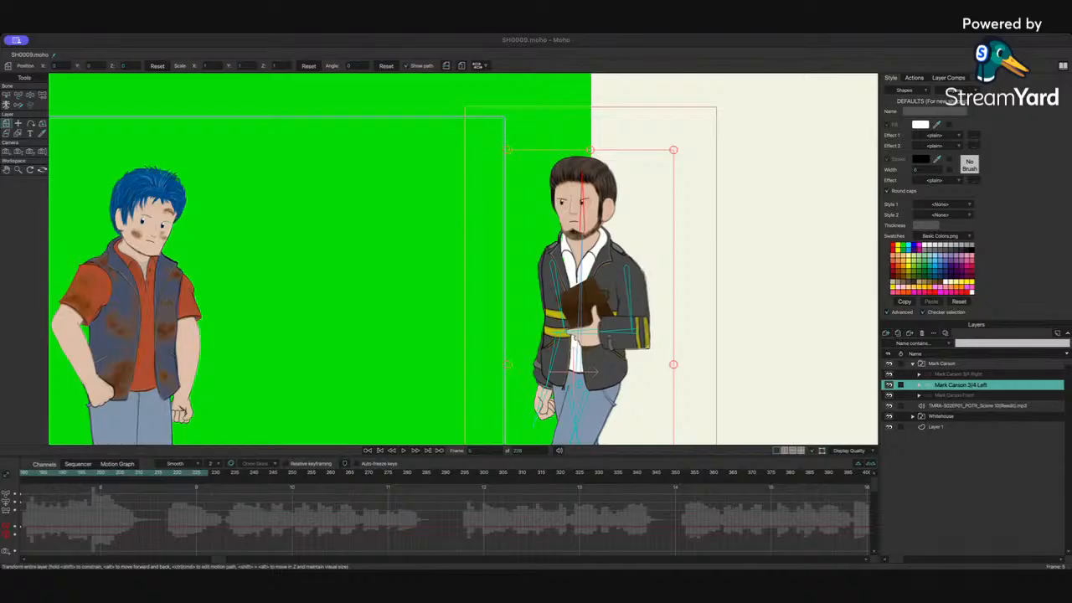
Step: Go to frame 217 and extend the scene's end frame to 350
key(super+Tab)
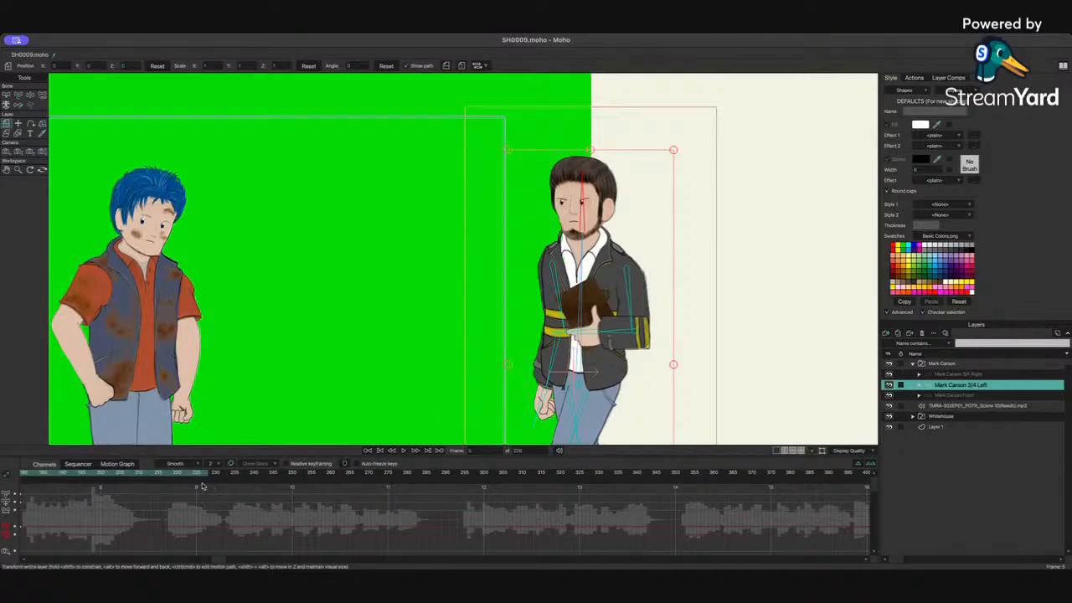
click(167, 474)
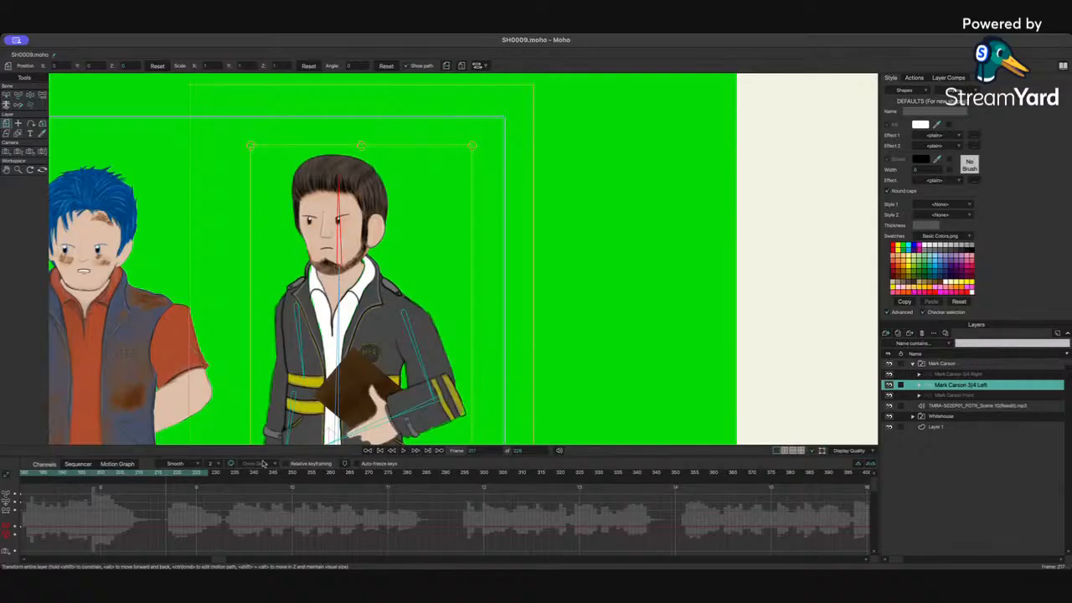
scroll(348, 274, up, 5)
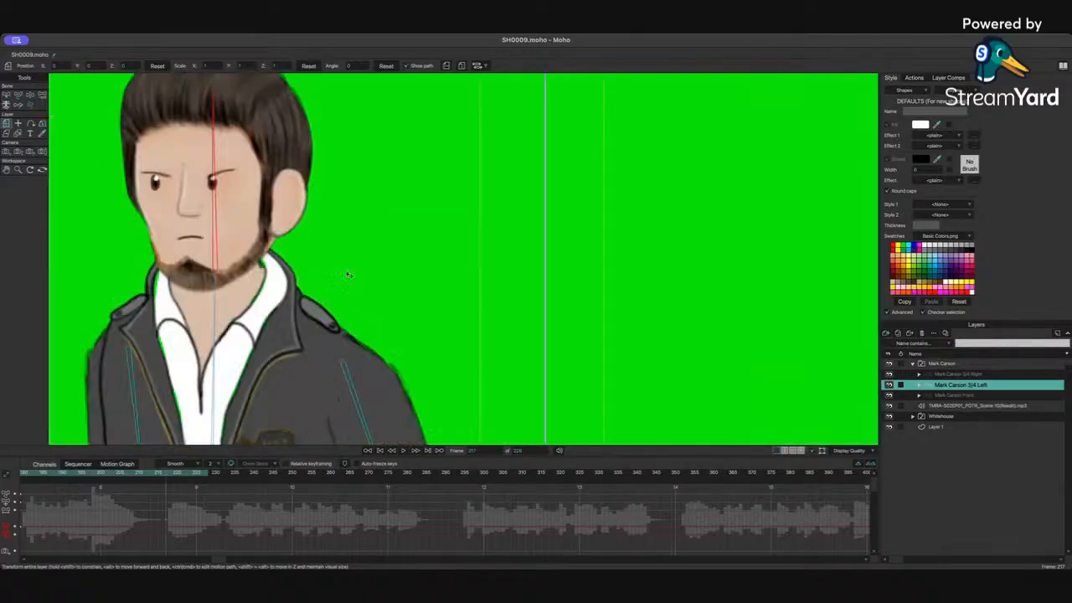
scroll(348, 274, down, 10)
scroll(348, 275, up, 5)
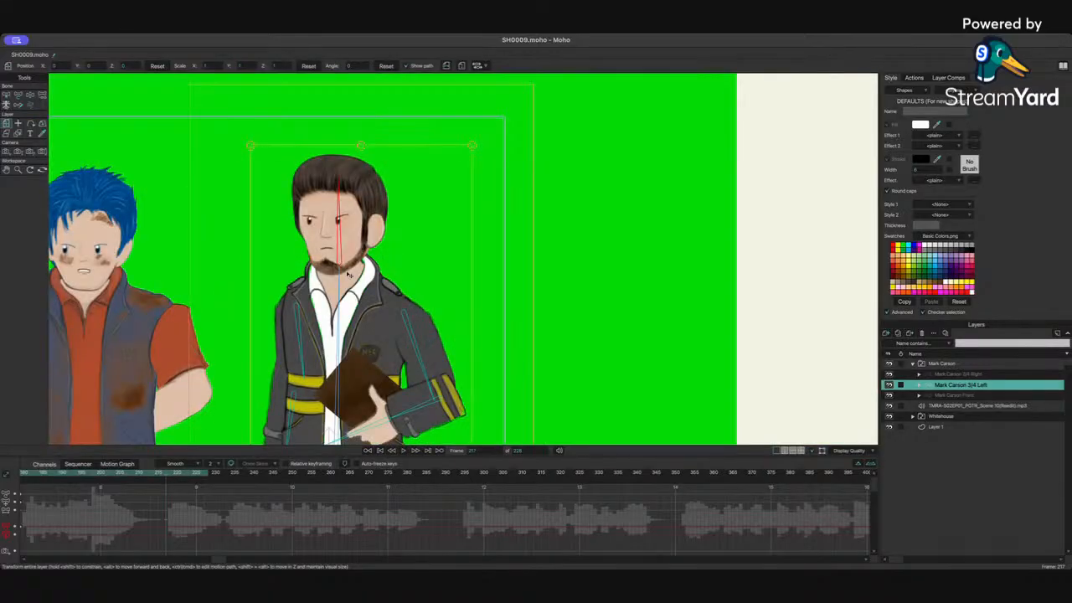
scroll(348, 274, down, 5)
drag(339, 361, 498, 337)
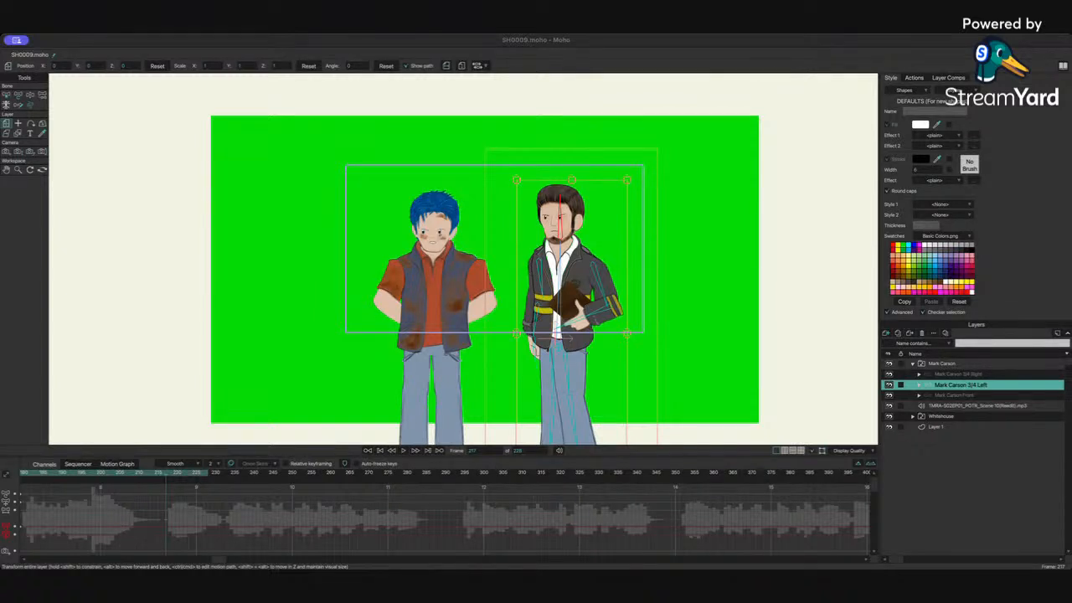
key(super+Tab)
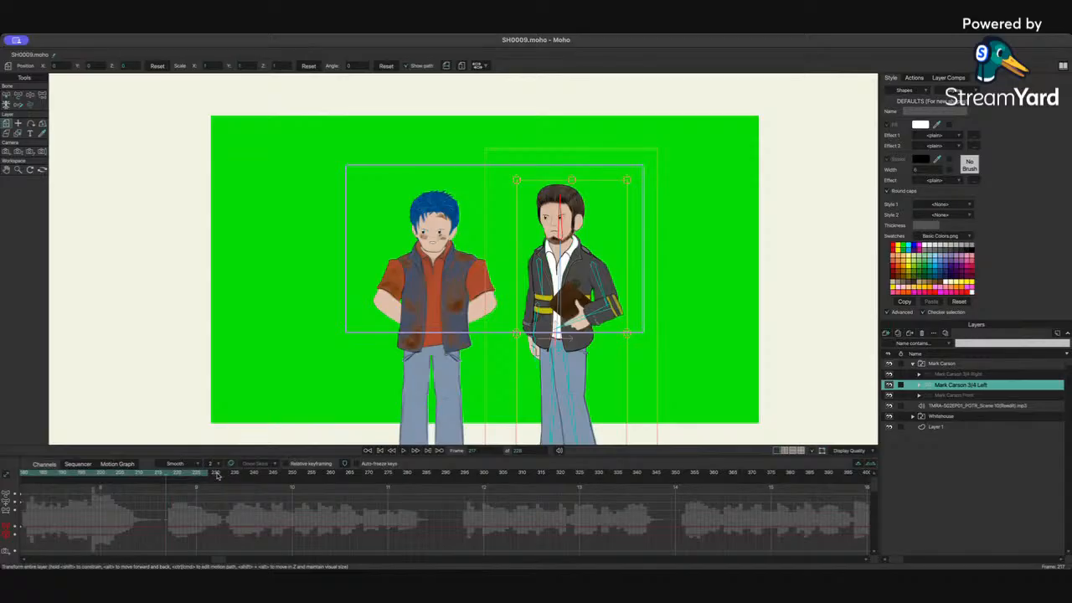
drag(218, 474, 666, 476)
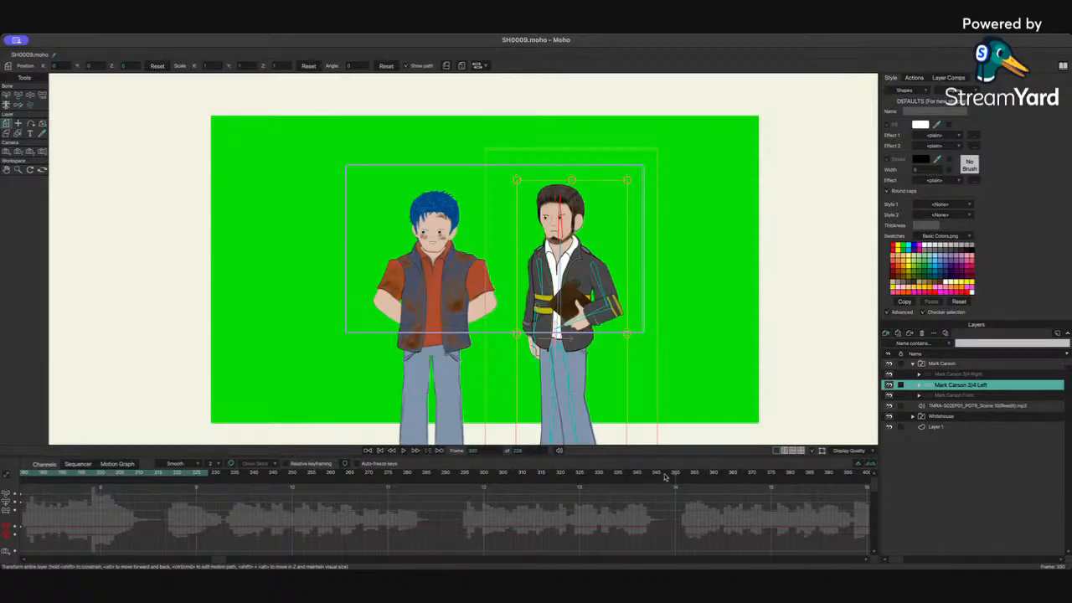
click(532, 451)
text(350)
key(Return)
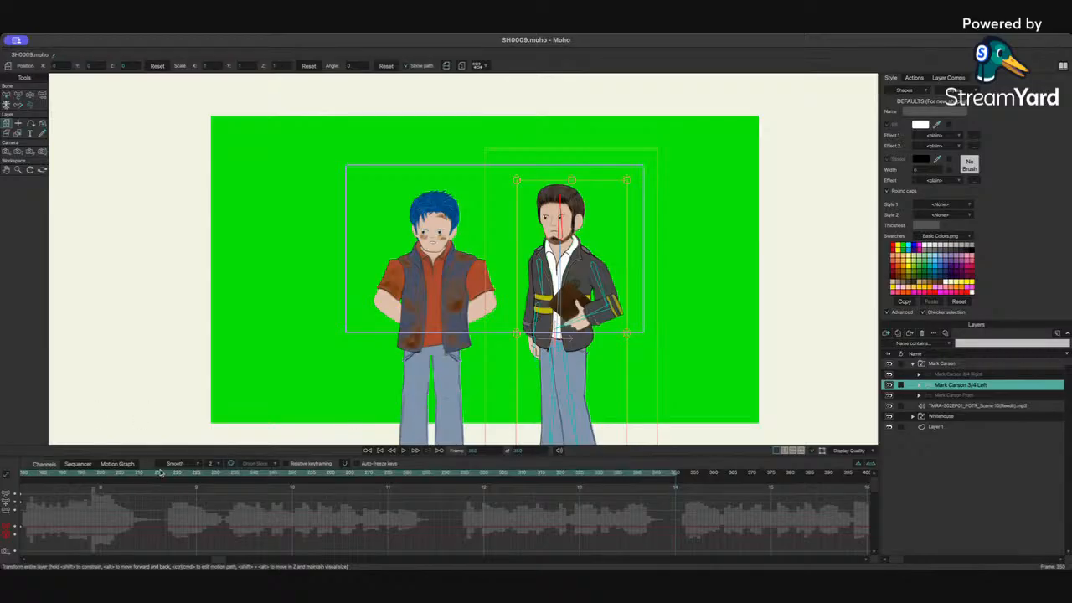
Step: At frame 217, track and zoom the camera to push in closer on both characters
drag(150, 474, 163, 475)
click(7, 152)
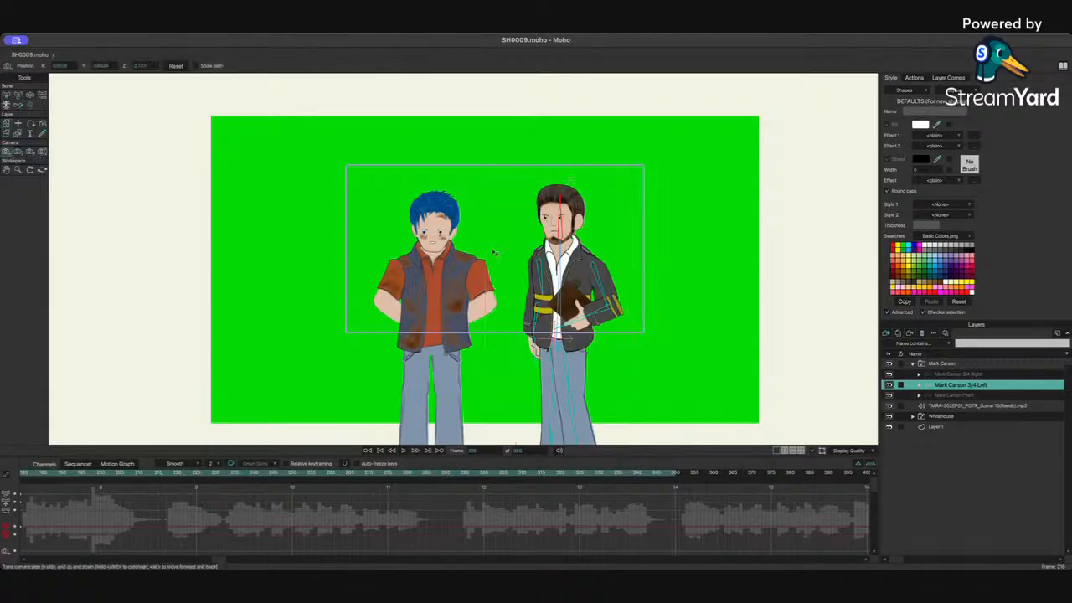
click(17, 152)
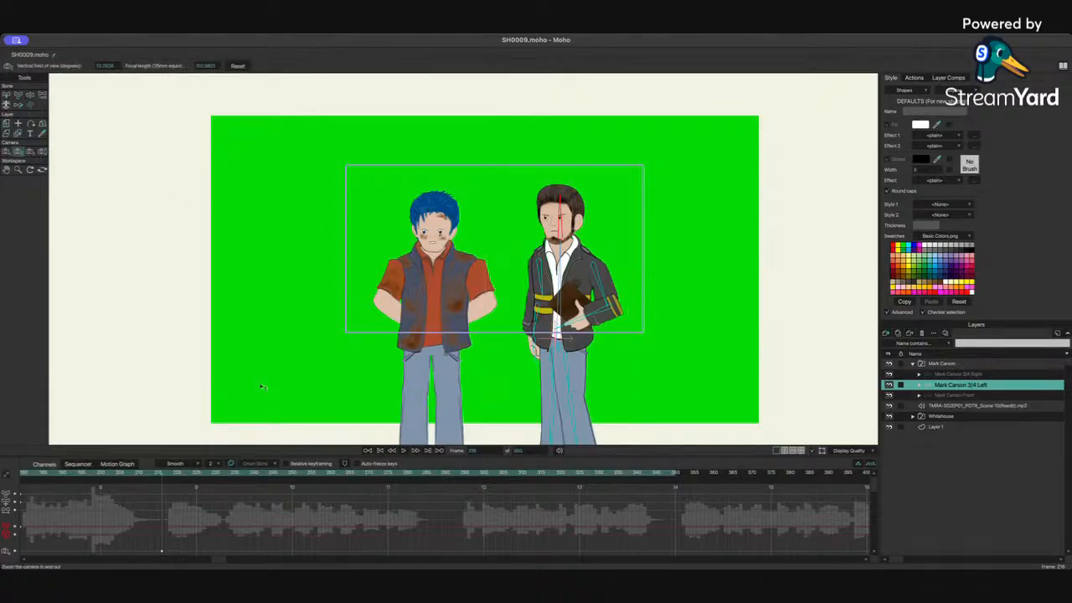
key(Right)
click(7, 152)
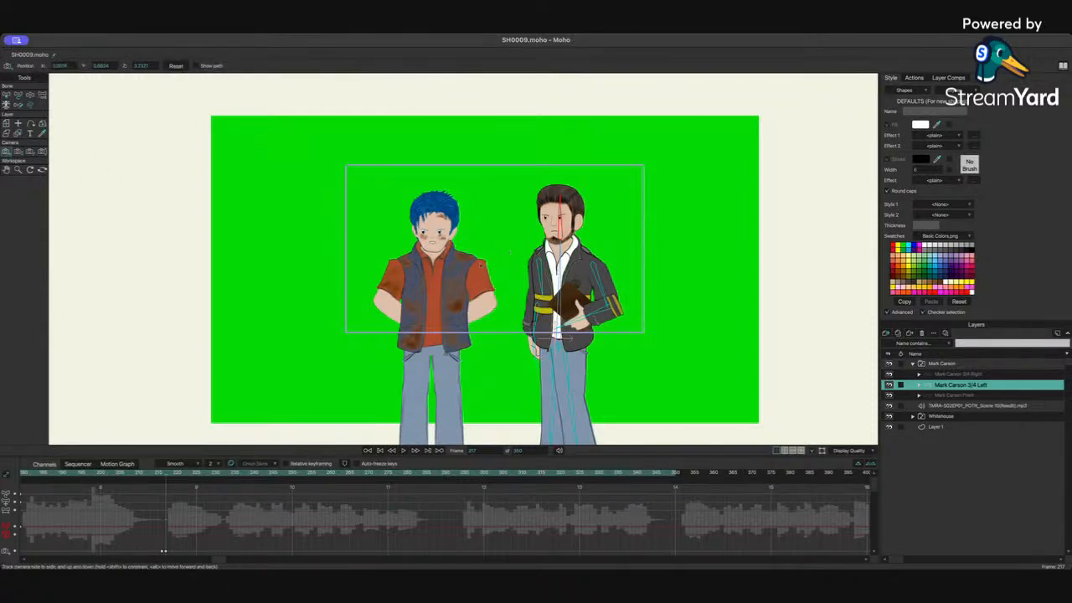
drag(470, 273, 438, 277)
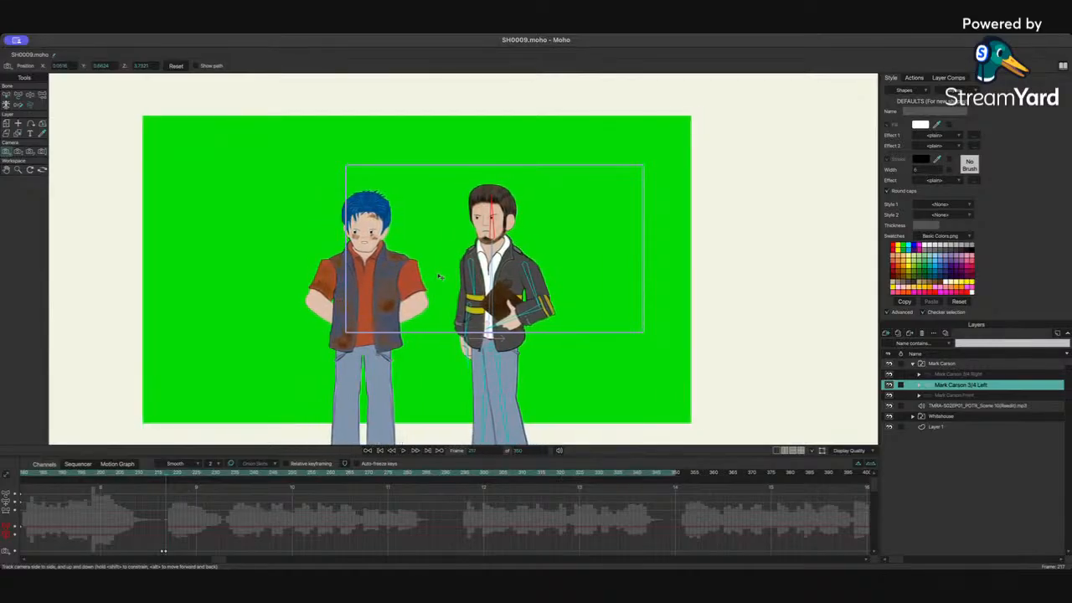
click(17, 151)
drag(522, 303, 1039, 172)
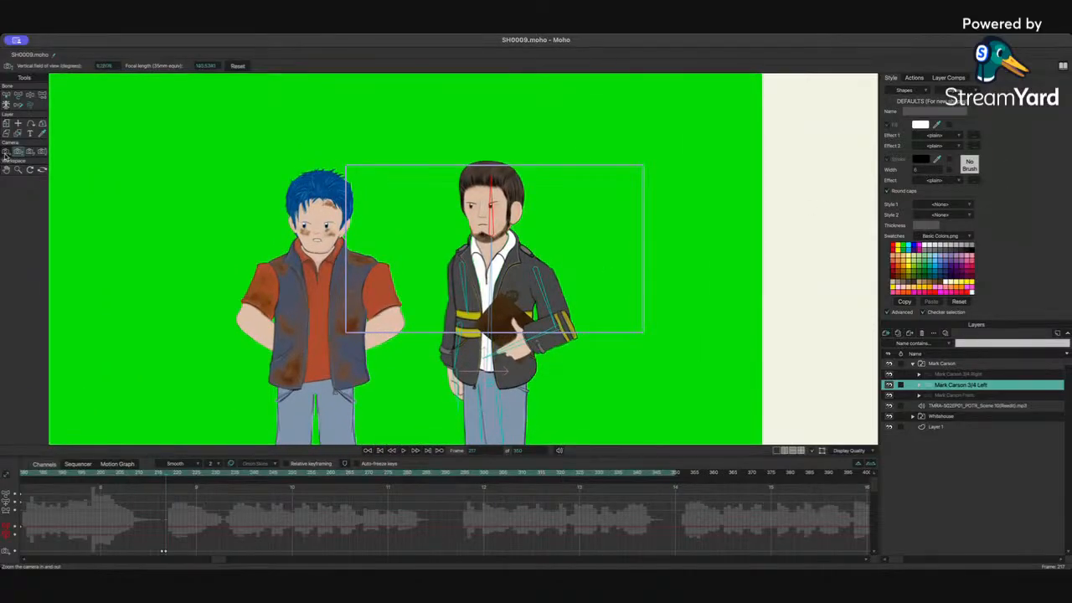
click(6, 152)
drag(441, 250, 442, 250)
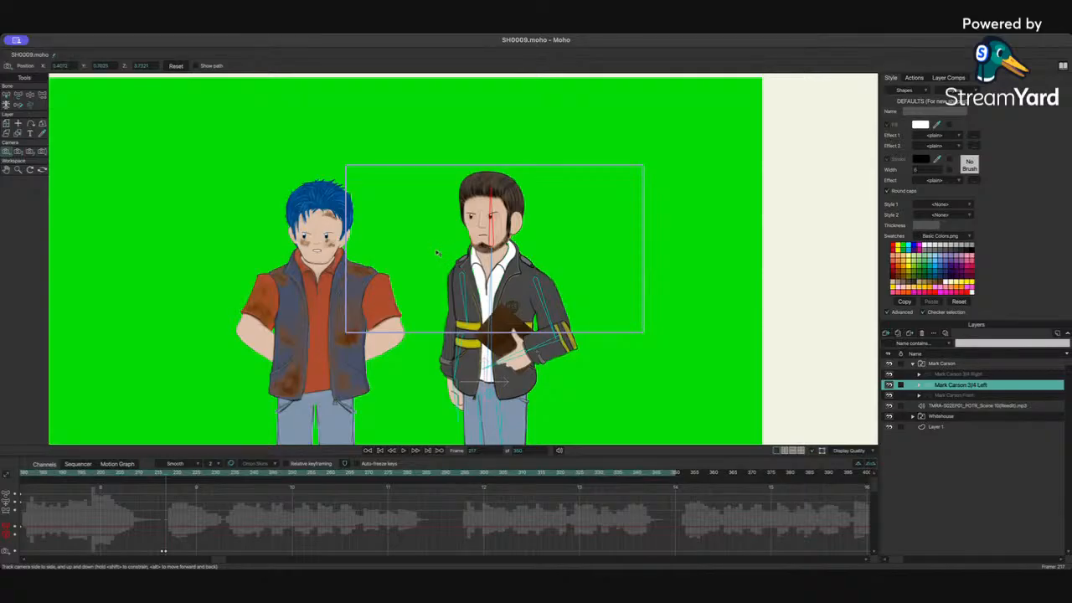
click(18, 152)
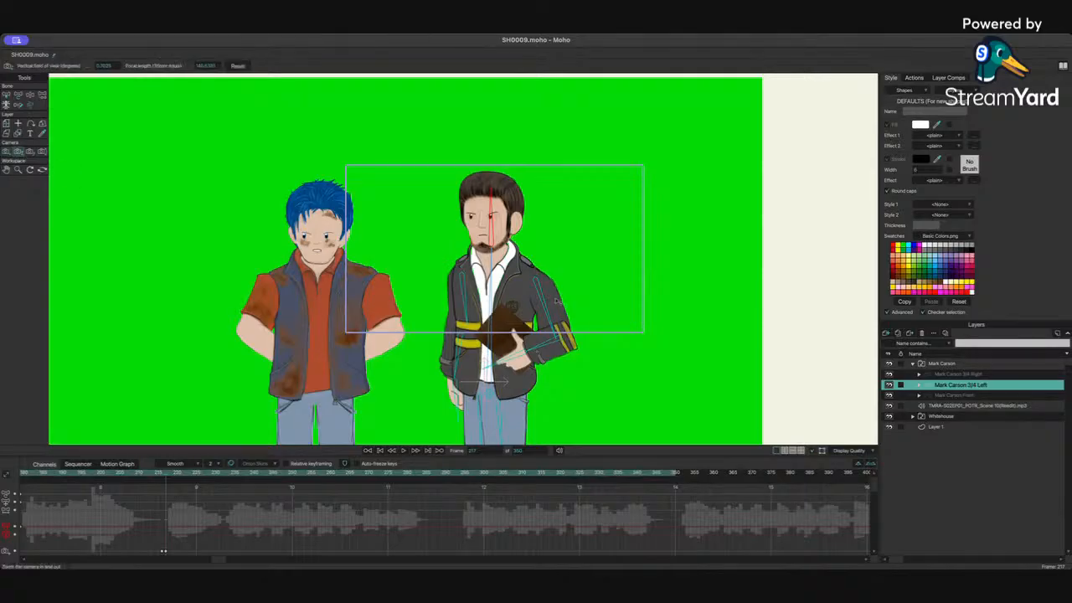
drag(555, 298, 812, 251)
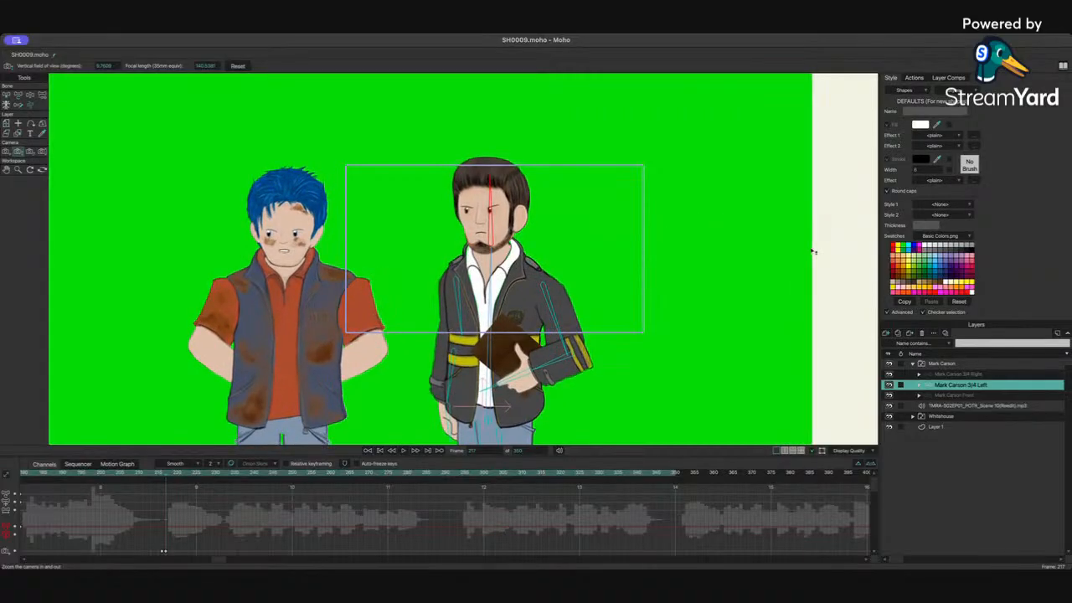
click(7, 152)
drag(433, 241, 433, 244)
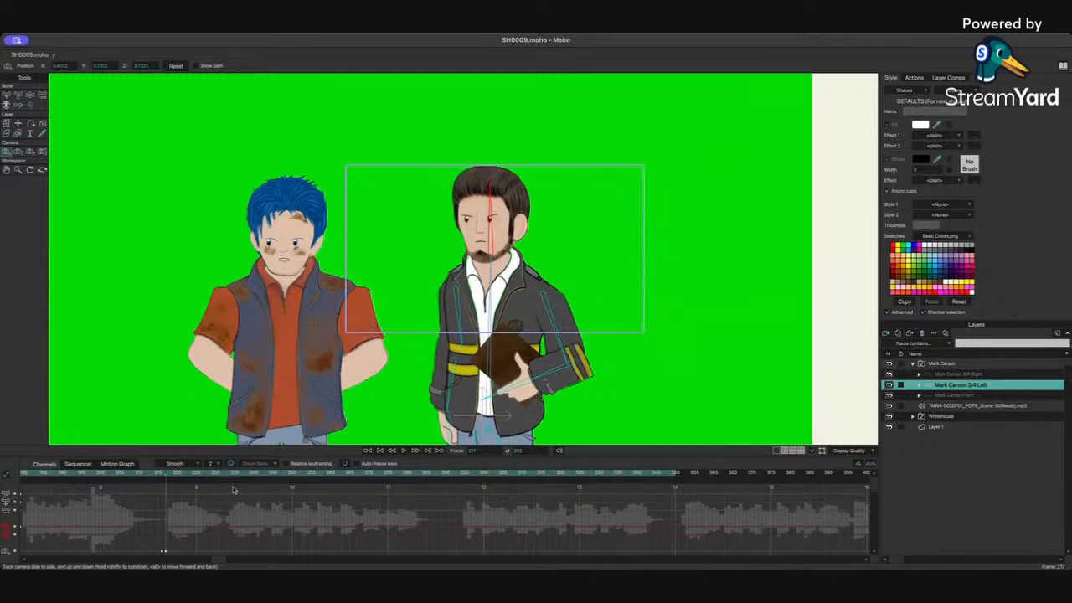
Step: Scrub and step through the frames before 217 to review the camera push-in
click(160, 477)
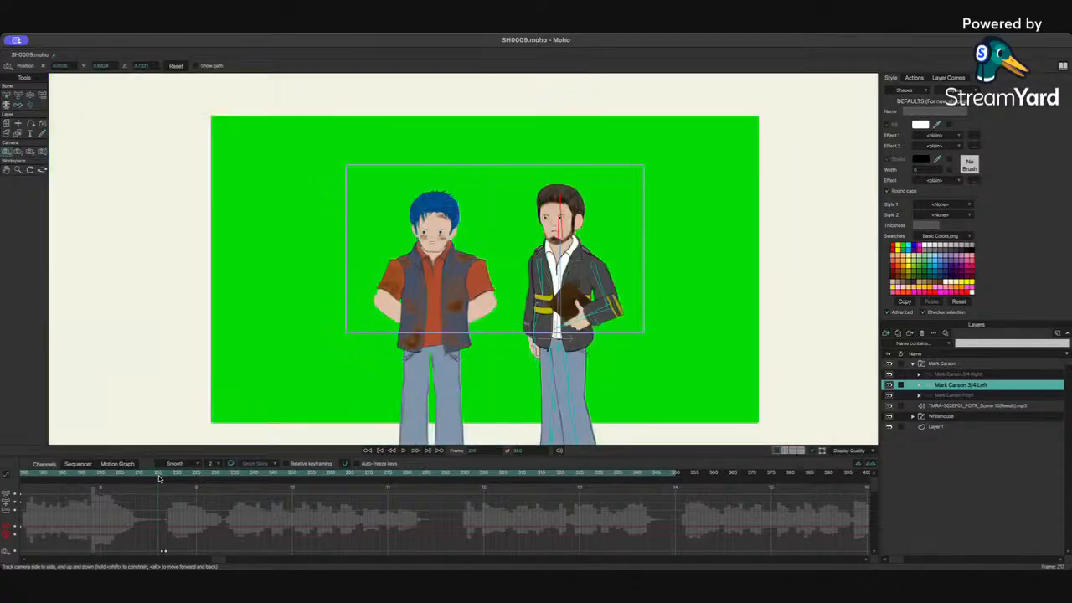
key(Right)
key(Right)
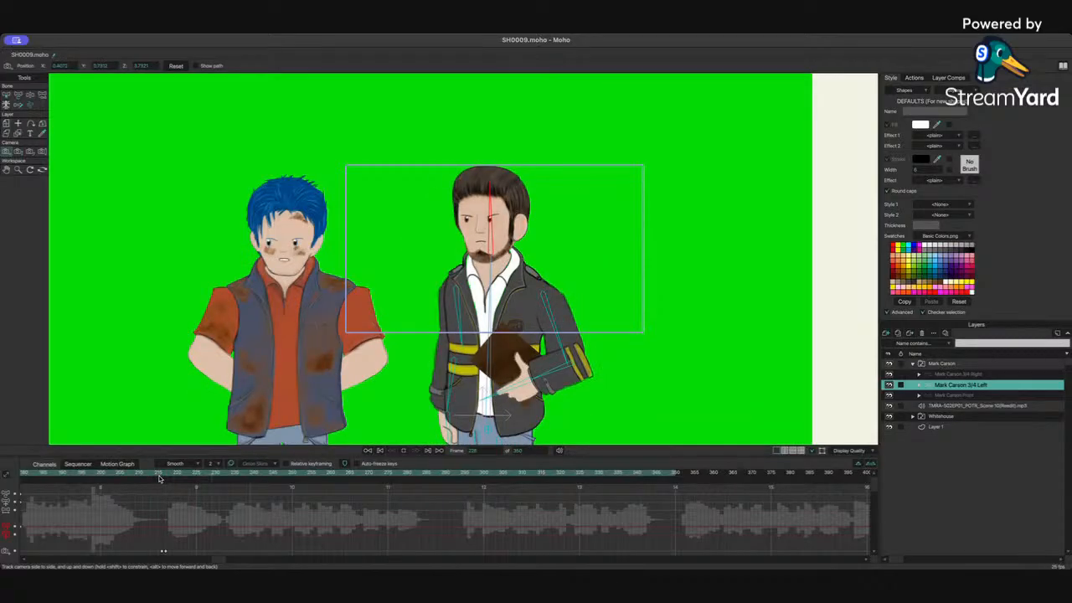
key(Right)
click(156, 474)
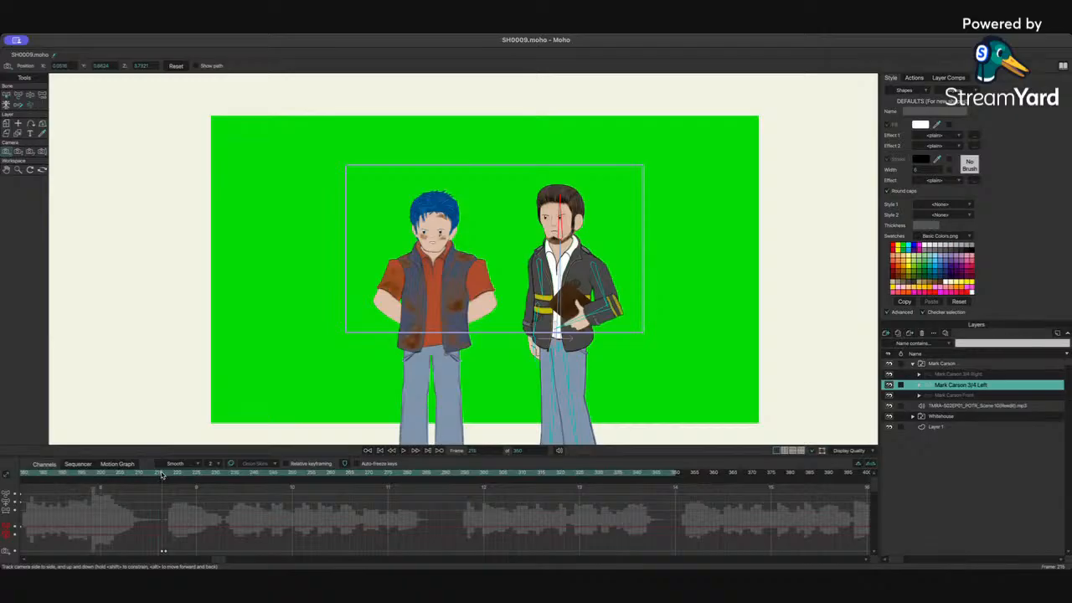
drag(162, 475, 166, 475)
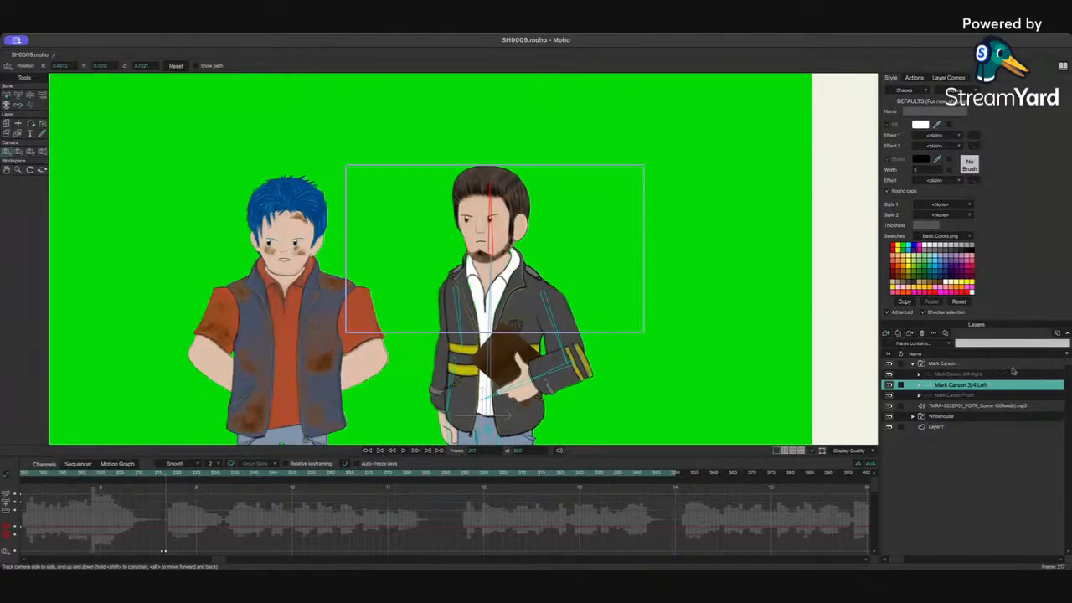
Step: Select the Whitehouse layer and move the blue-haired character out of frame to the left at frame 217
click(912, 363)
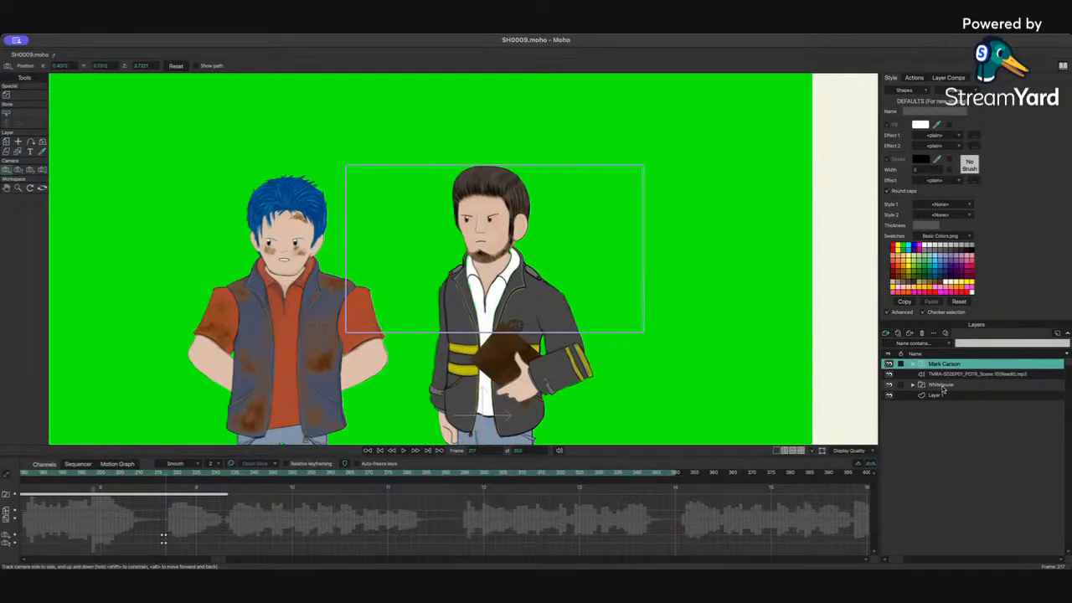
click(942, 386)
click(7, 142)
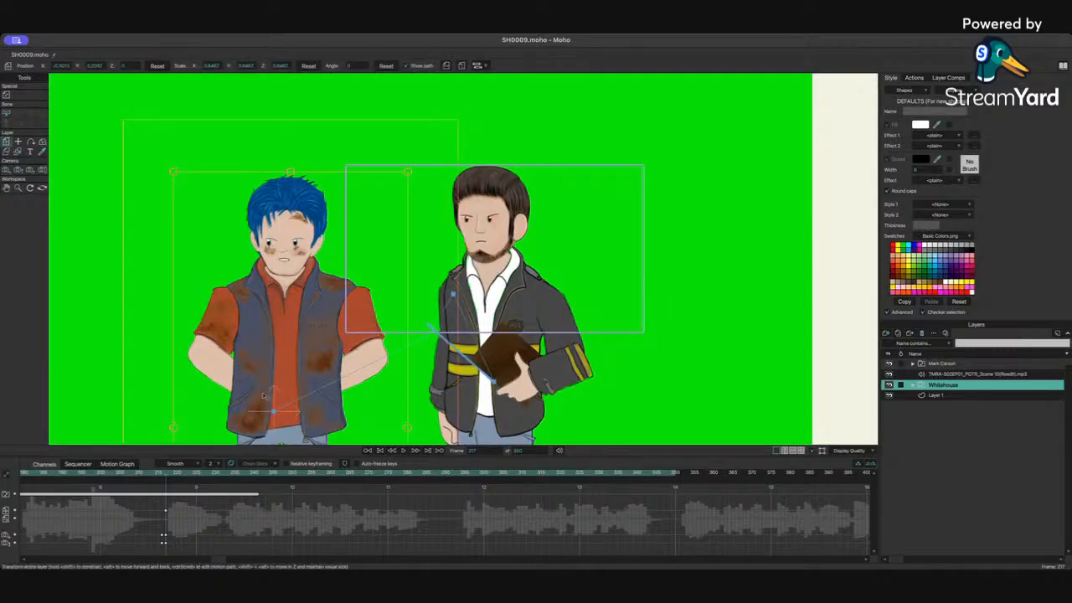
key(Left)
click(271, 396)
key(Right)
drag(399, 270, 2, 266)
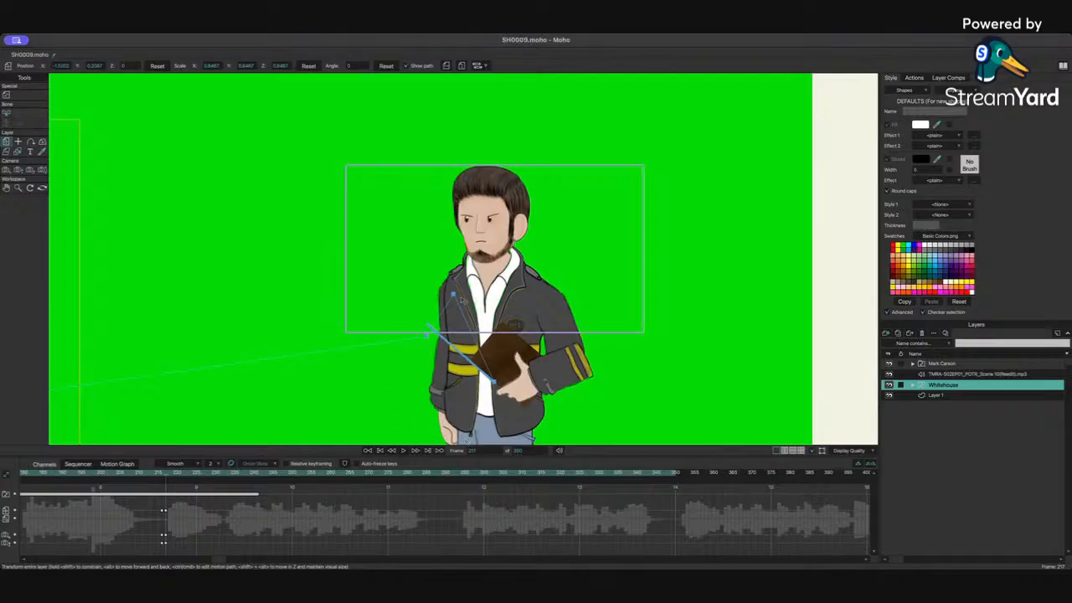
scroll(486, 286, up, 3)
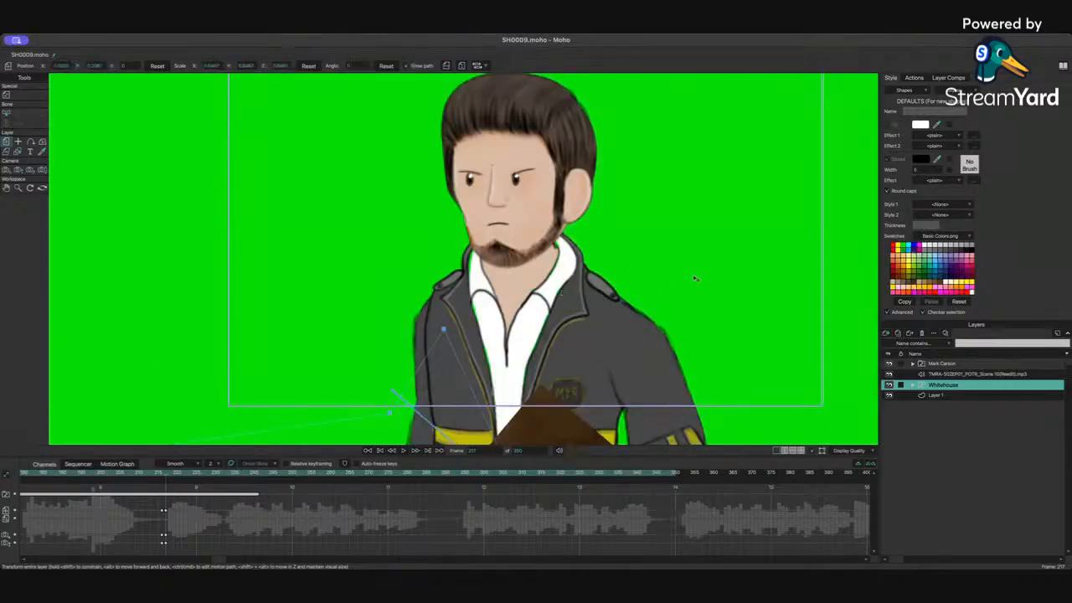
drag(696, 277, 642, 297)
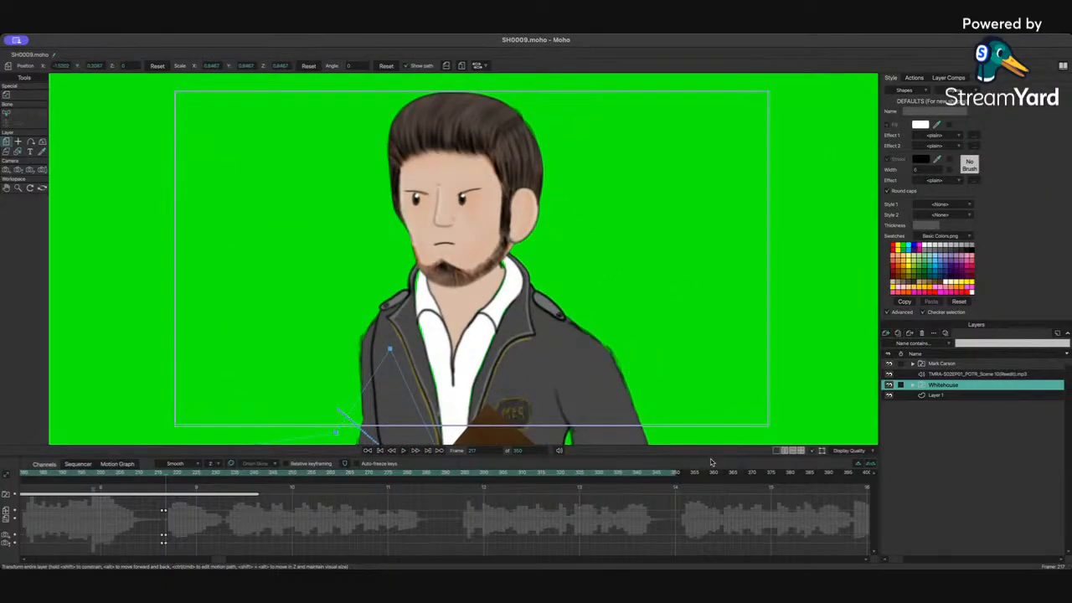
drag(716, 452, 716, 503)
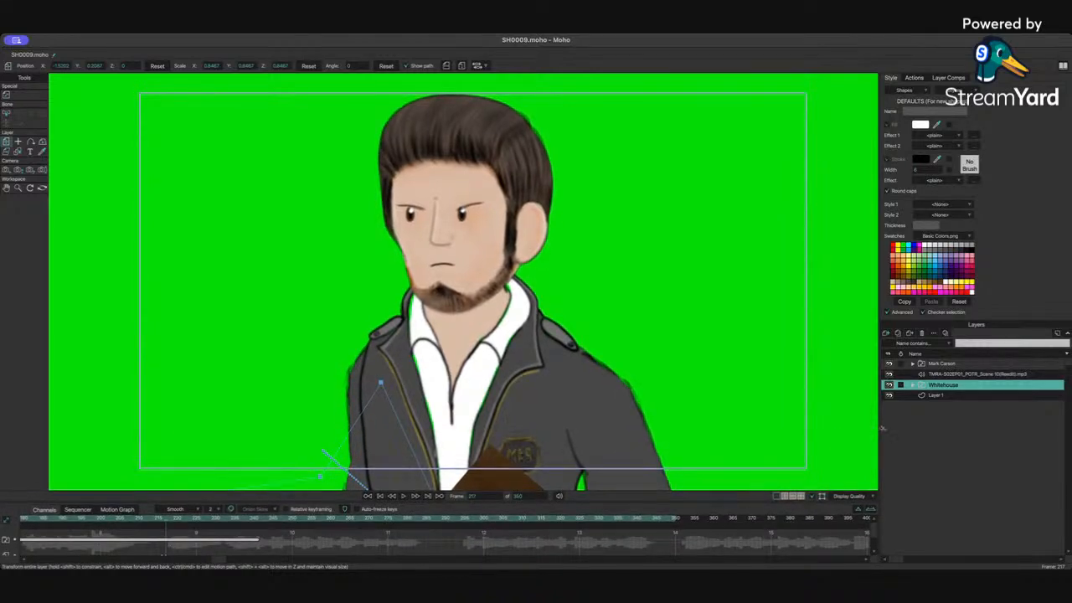
drag(879, 428, 906, 424)
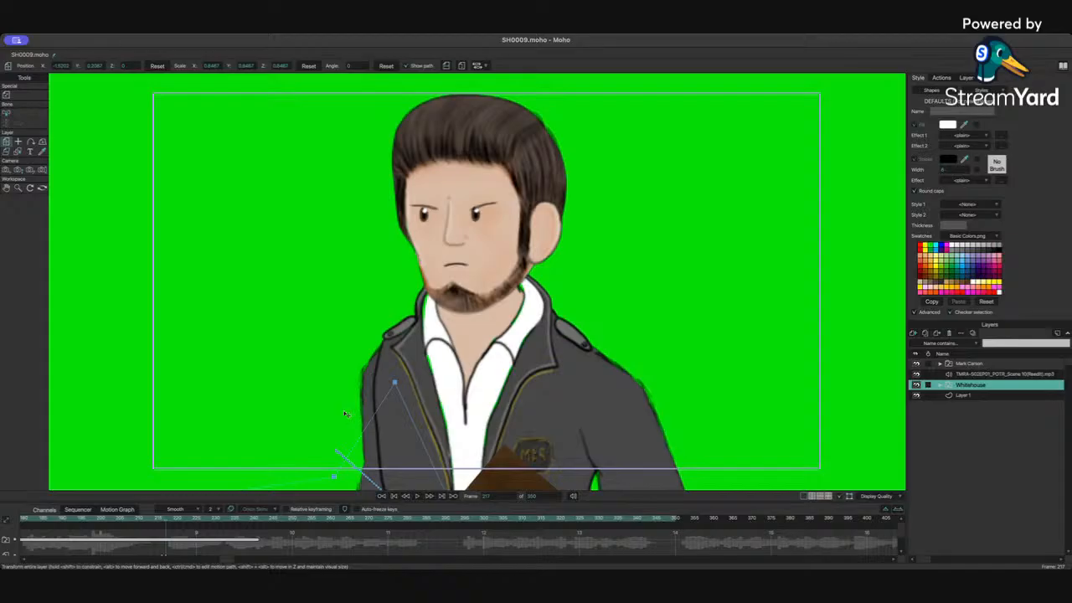
scroll(394, 366, down, 3)
scroll(394, 366, up, 3)
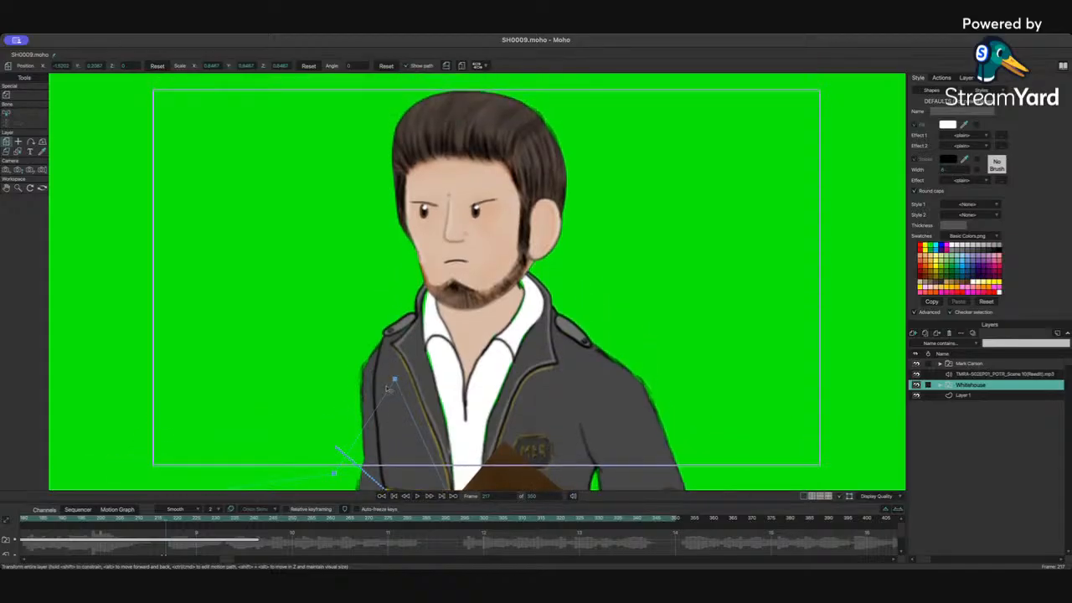
Step: Select the Mark Carson 3/4 Left layer and play the shot around frame 217 to review the push-in
click(966, 364)
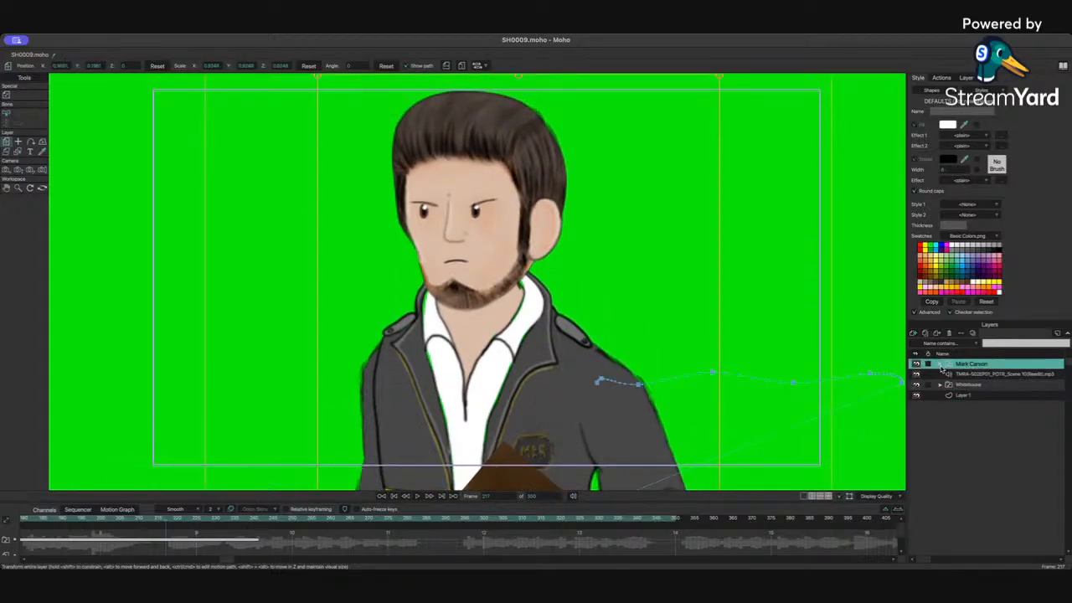
click(940, 365)
click(983, 384)
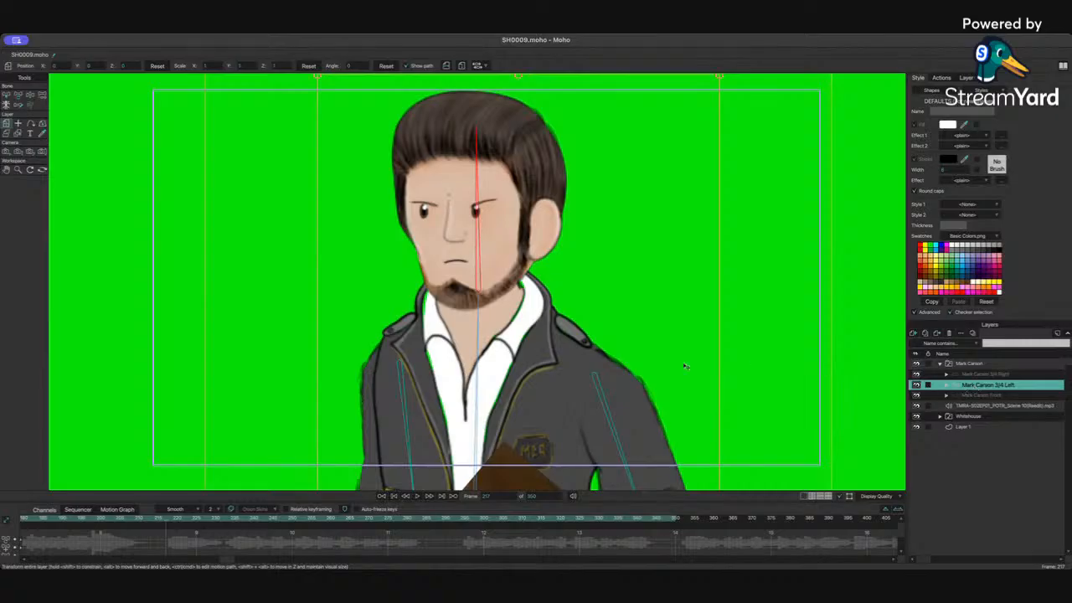
scroll(523, 384, down, 3)
scroll(524, 383, up, 3)
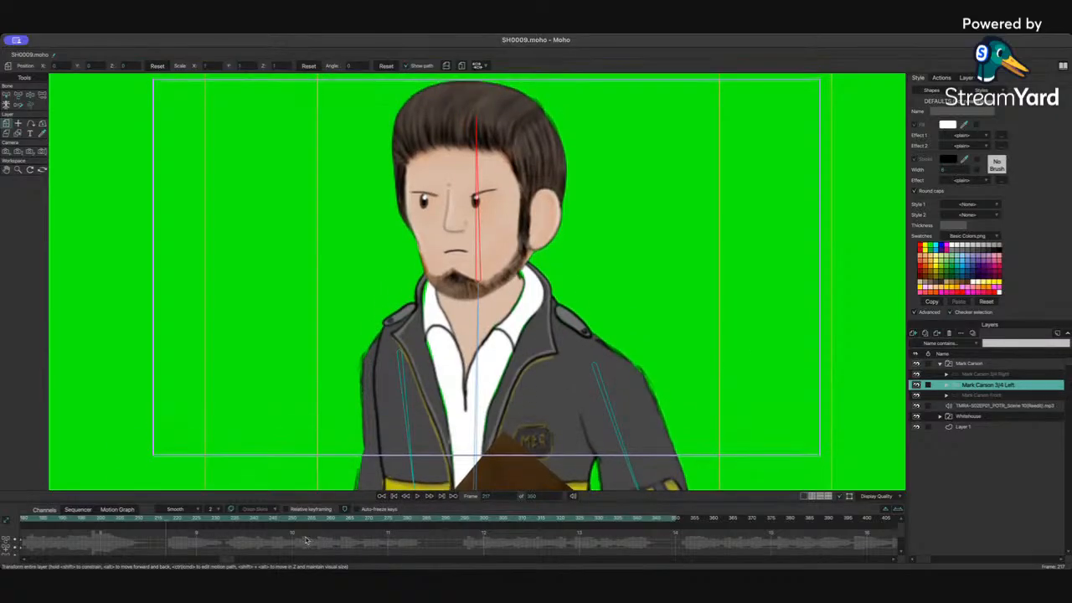
scroll(293, 489, up, 2)
scroll(293, 489, down, 3)
scroll(293, 488, up, 1)
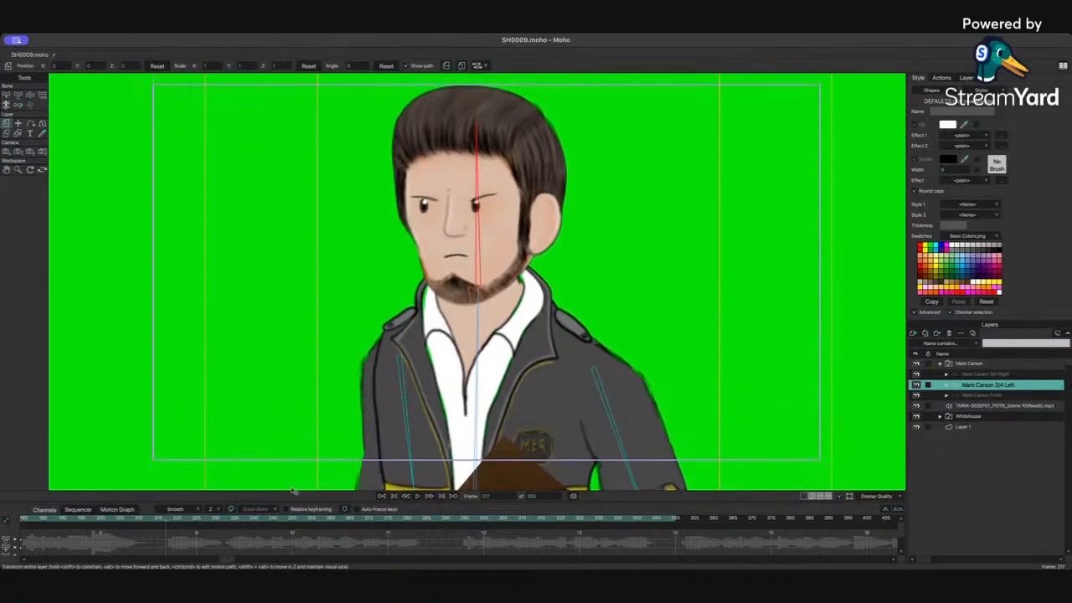
drag(645, 500, 645, 456)
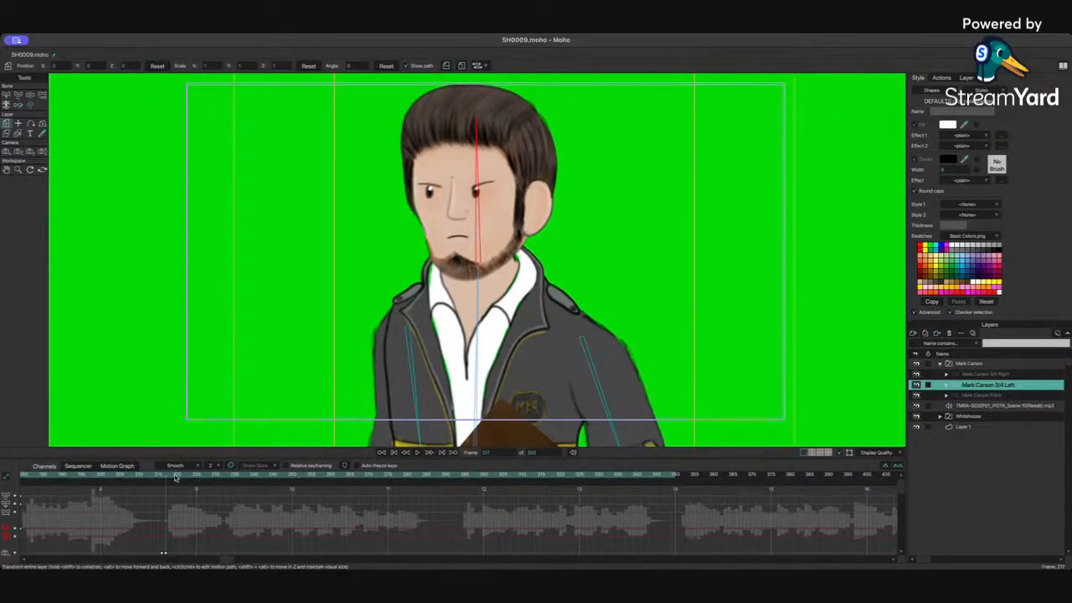
key(space)
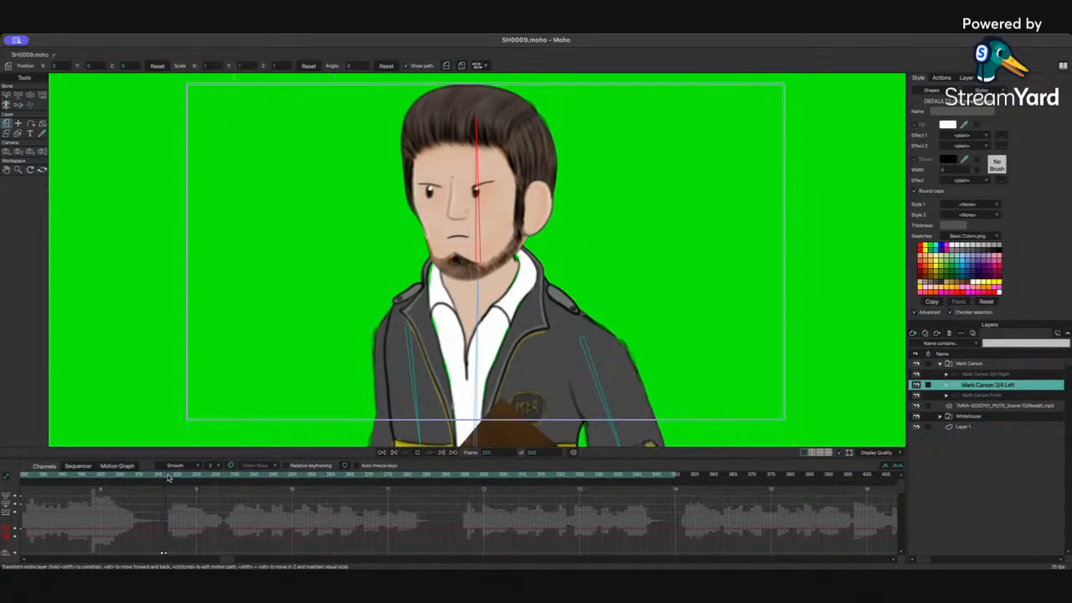
key(space)
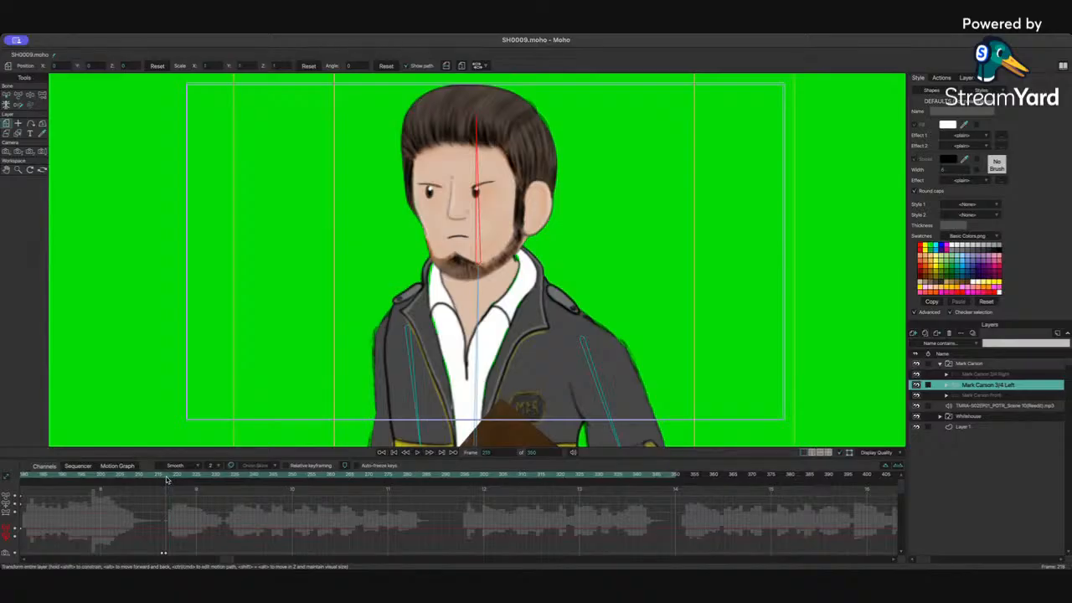
Step: With the bone selection tool, rotate Mark Carson's neck and head bones around frame 218 to turn his head
click(18, 96)
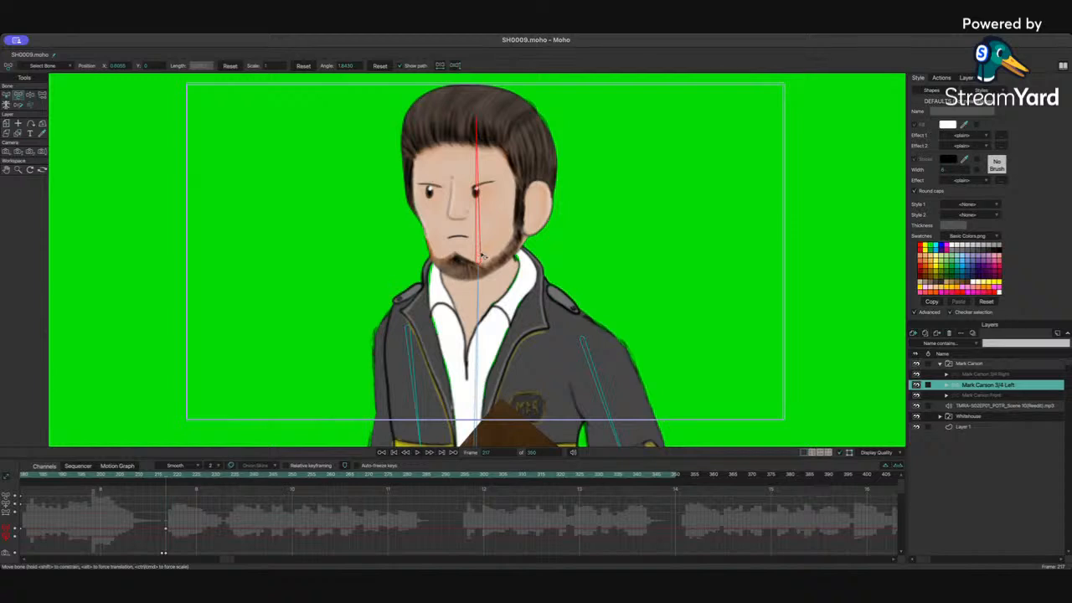
drag(482, 256, 480, 257)
key(super+z)
click(478, 294)
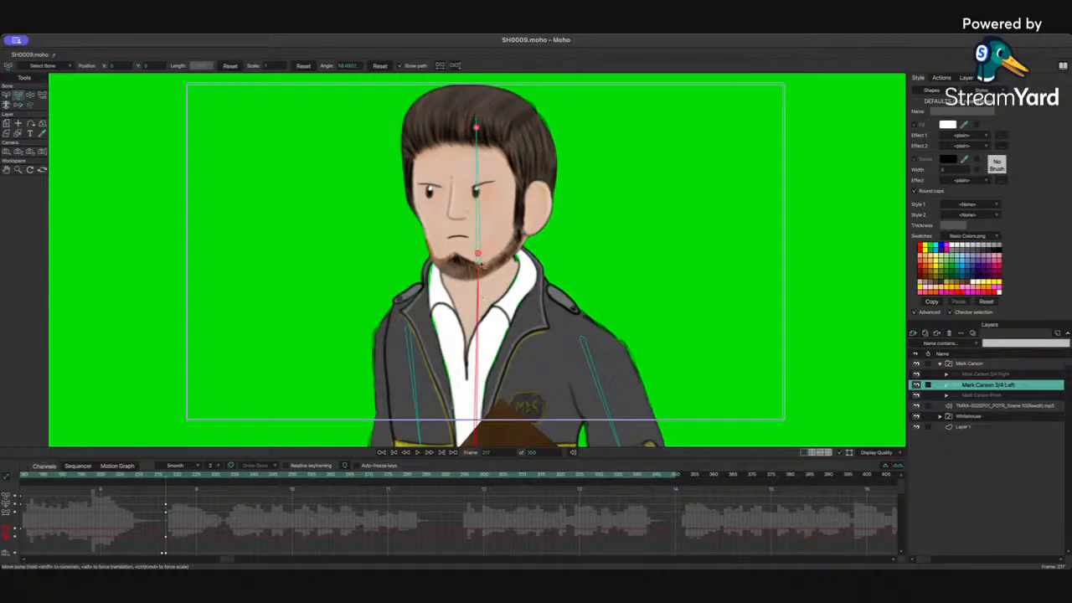
click(480, 240)
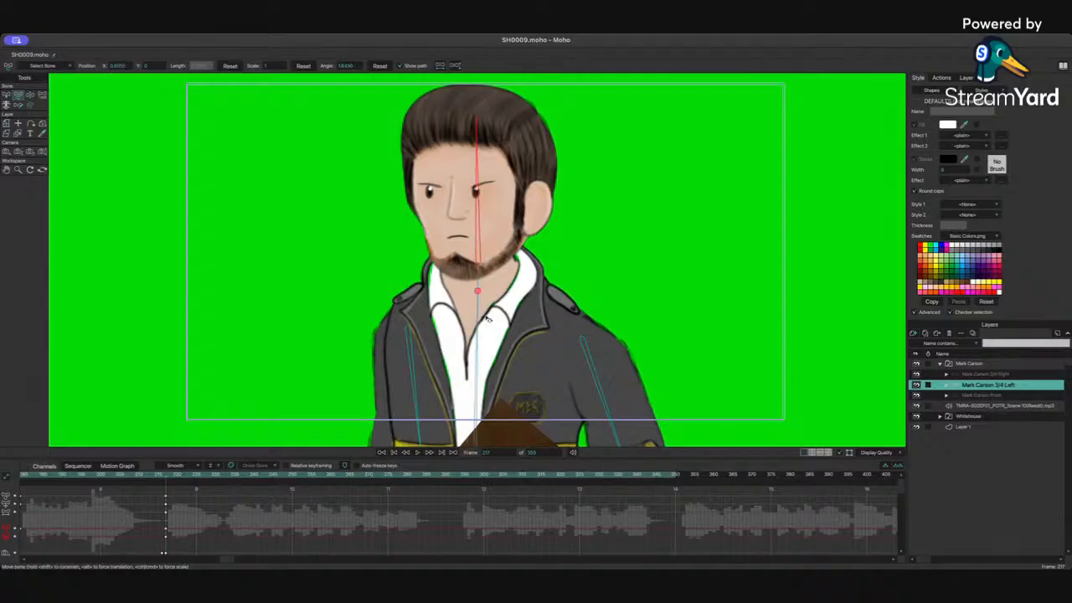
click(480, 320)
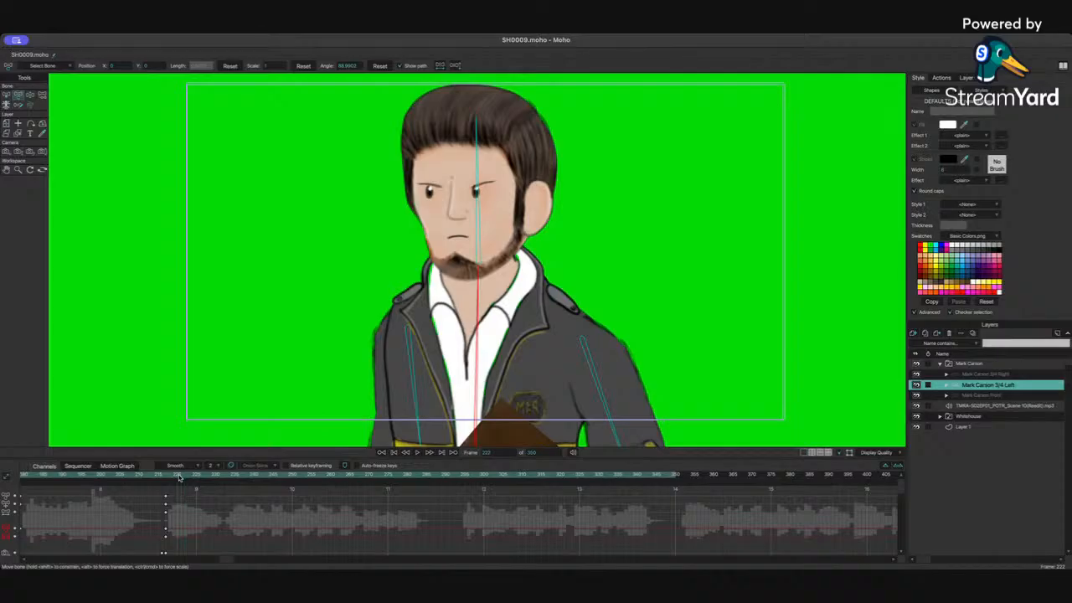
drag(159, 487, 159, 538)
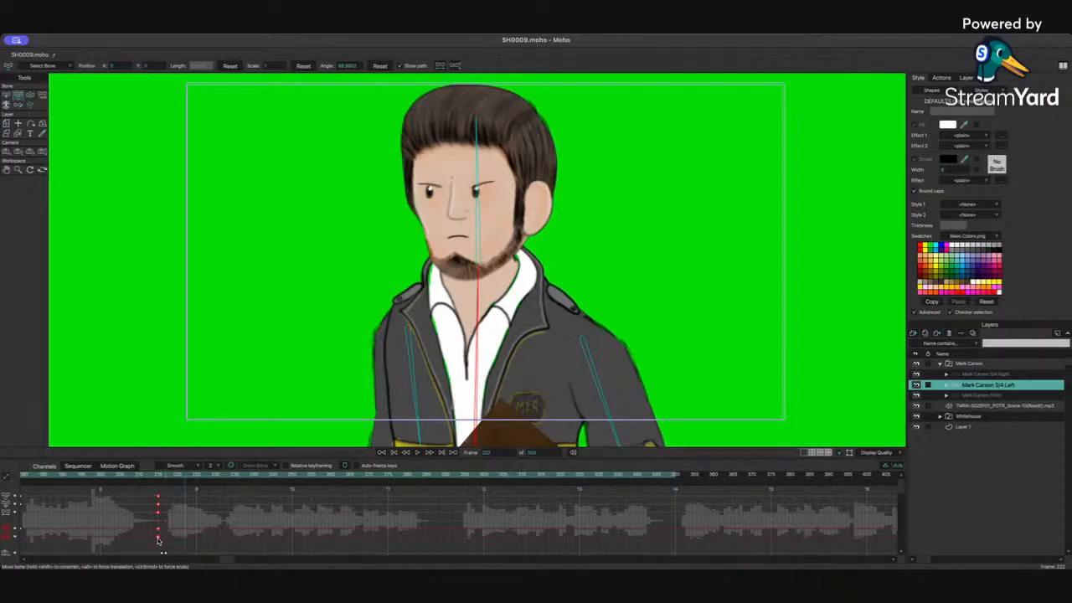
click(168, 477)
drag(479, 257, 478, 292)
click(477, 290)
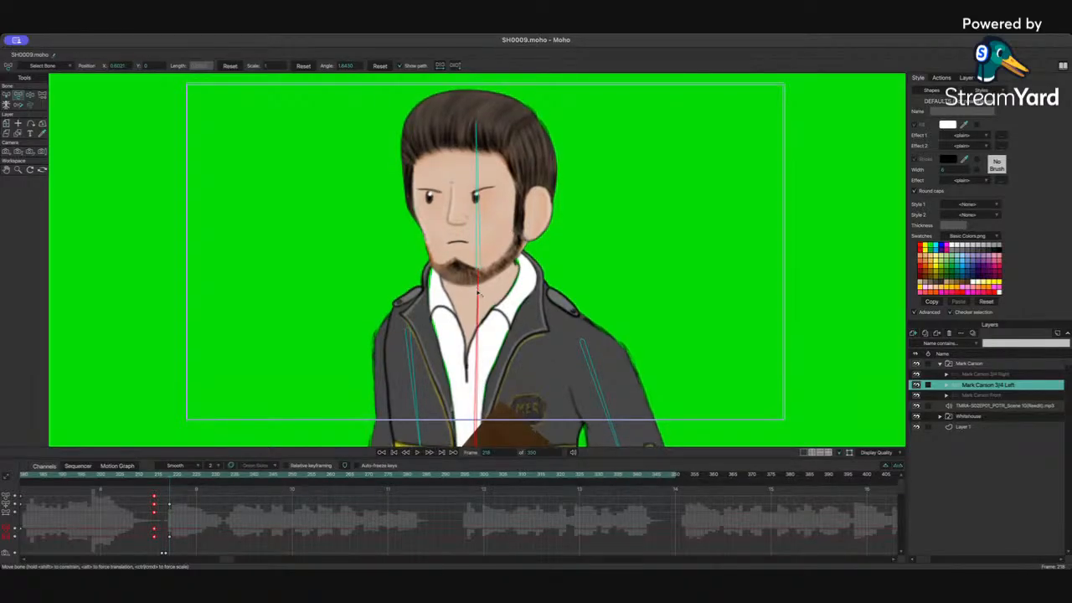
click(471, 238)
mouse_move(463, 236)
mouse_down()
mouse_move(452, 234)
mouse_move(469, 231)
mouse_up()
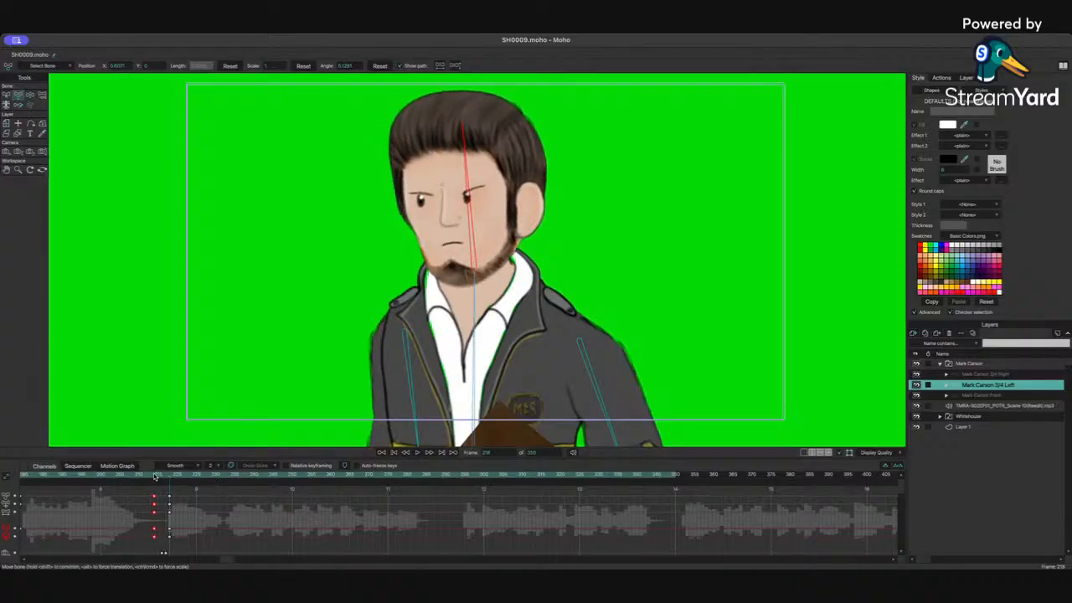
Step: Paste the copied bone keys at frame 230 and adjust Mark's head and torso bones for that pose
drag(154, 476, 181, 477)
drag(147, 492, 160, 548)
key(ctrl+v)
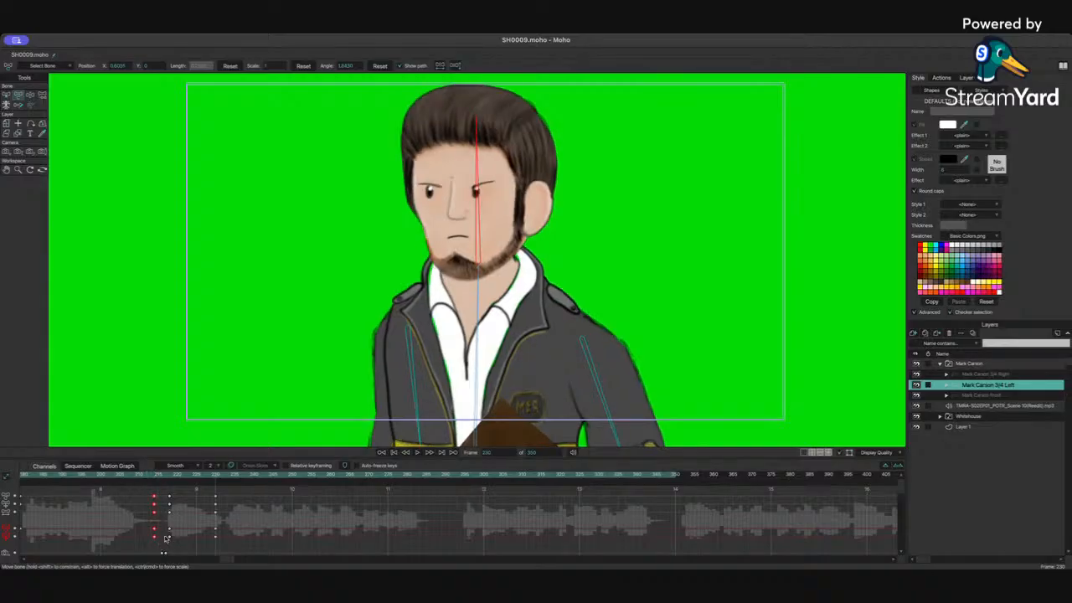
drag(485, 206, 490, 205)
drag(478, 302, 489, 300)
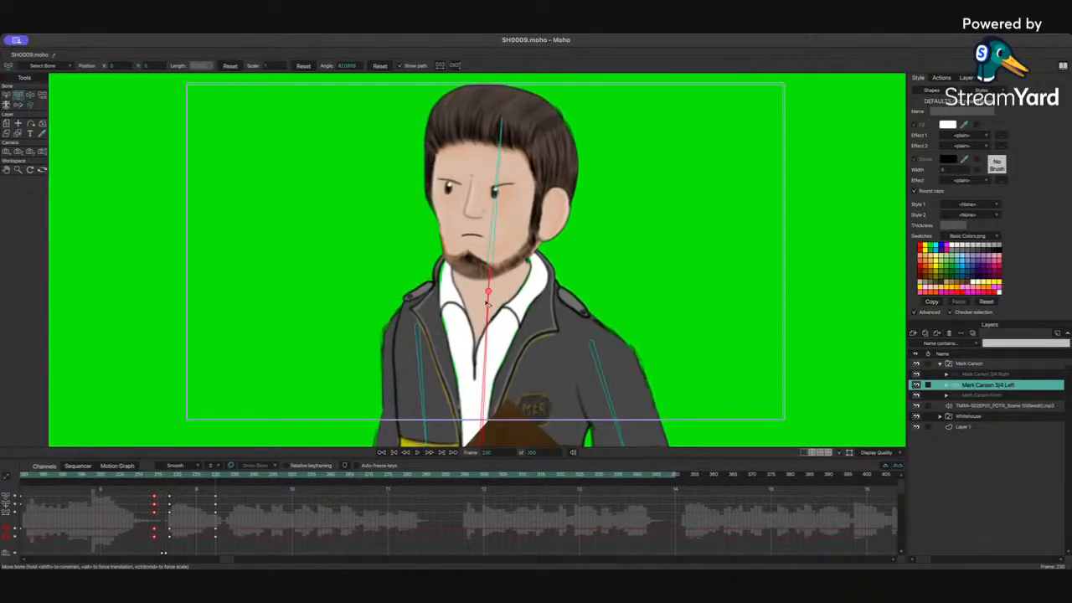
click(426, 379)
Step: Play the shot, then at frame 242 rotate Mark's head and torso bones into a new pose
click(144, 477)
key(space)
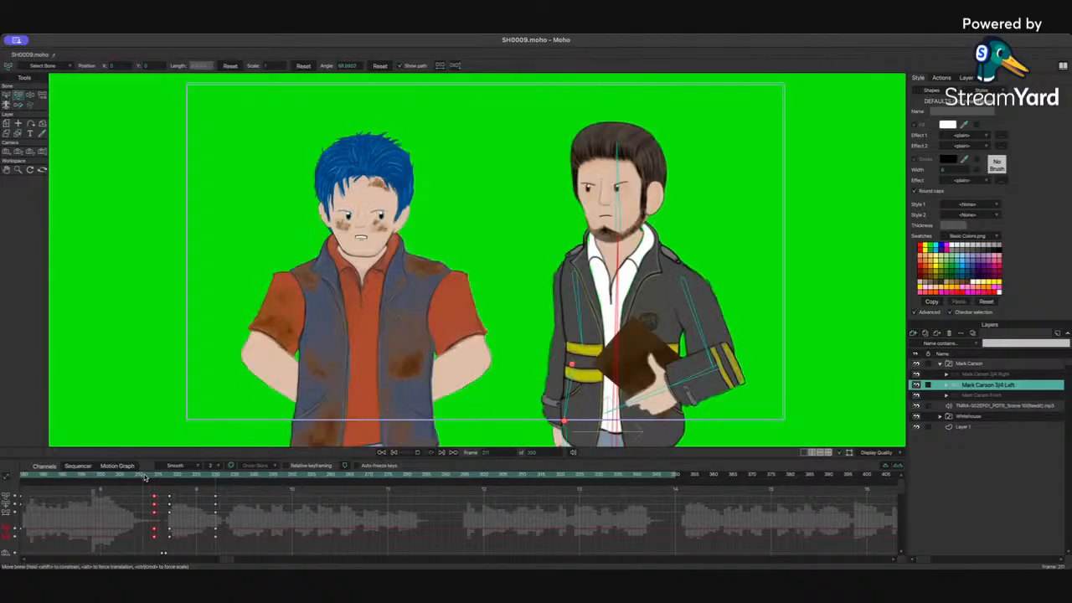
key(space)
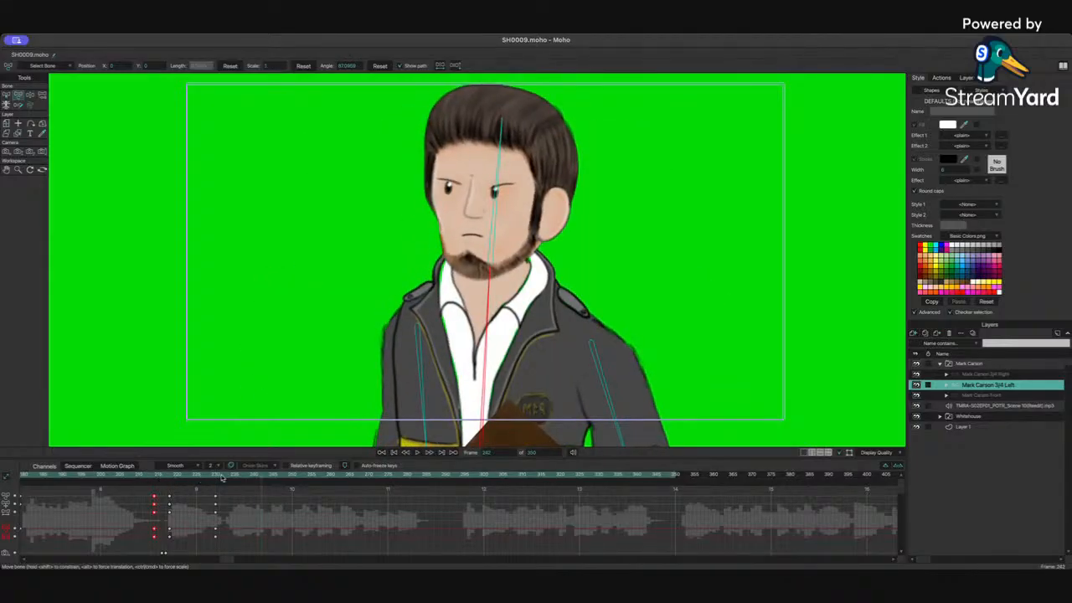
click(493, 194)
drag(494, 195, 491, 192)
drag(481, 305, 470, 309)
Step: Try rotating Mark's arm bone around frame 245 and undo the change
drag(280, 492, 305, 534)
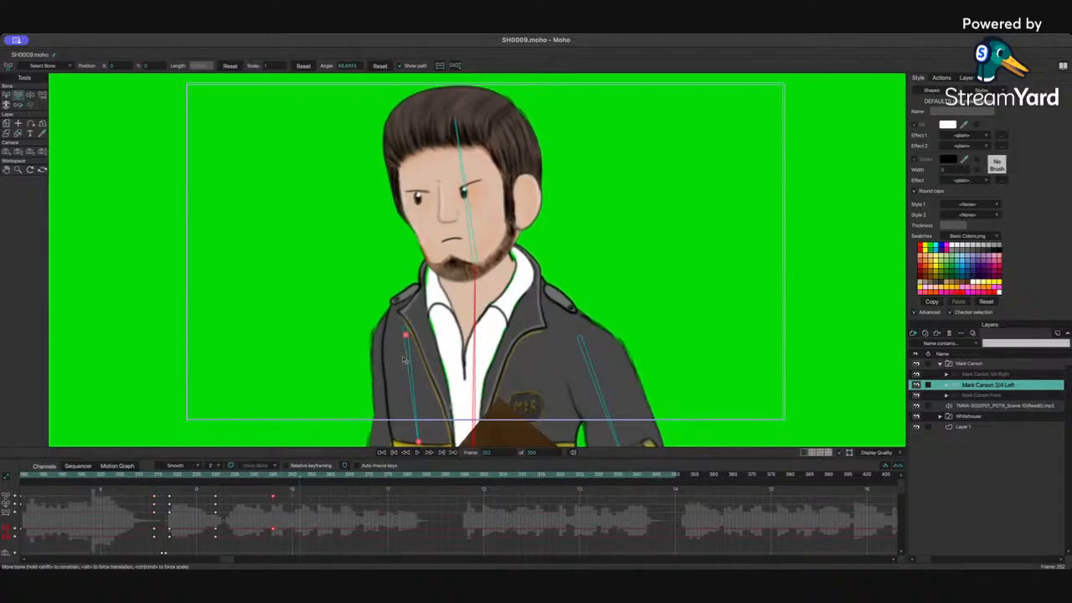
click(343, 435)
key(super+z)
click(216, 474)
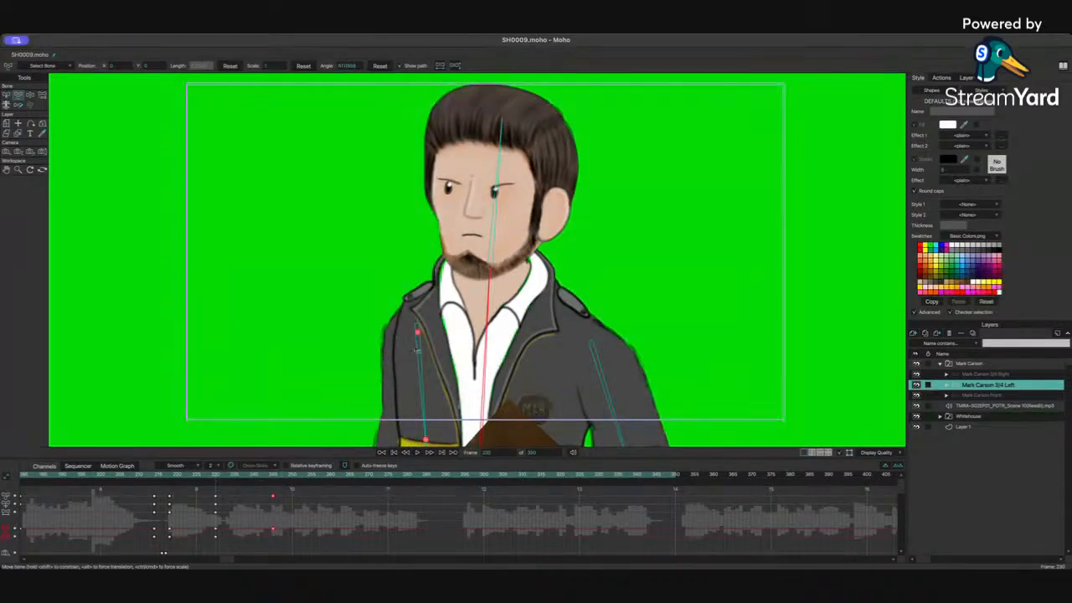
click(421, 352)
click(275, 475)
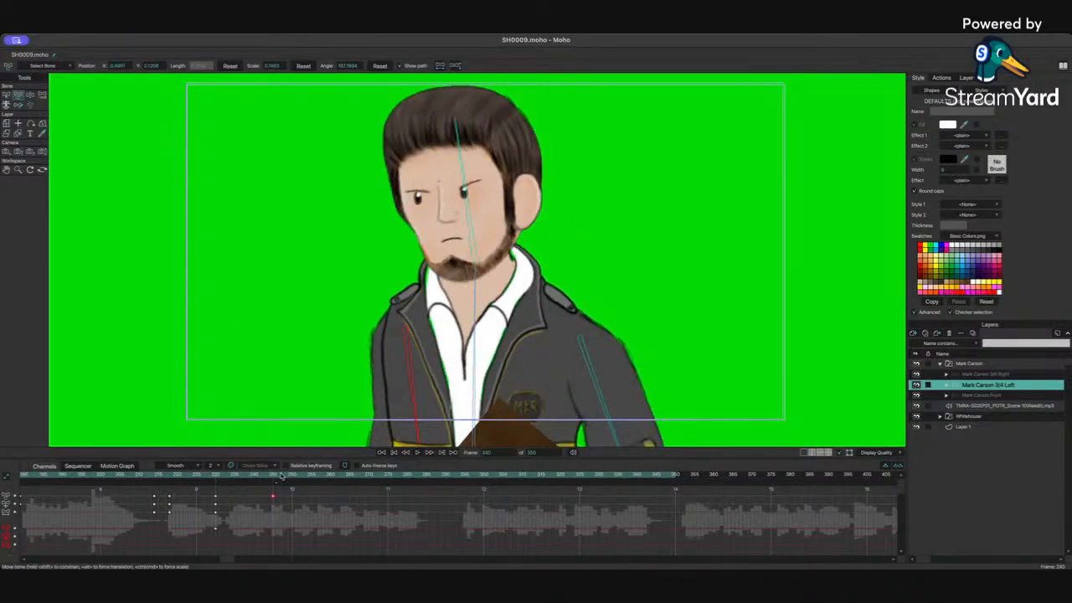
drag(421, 372, 402, 374)
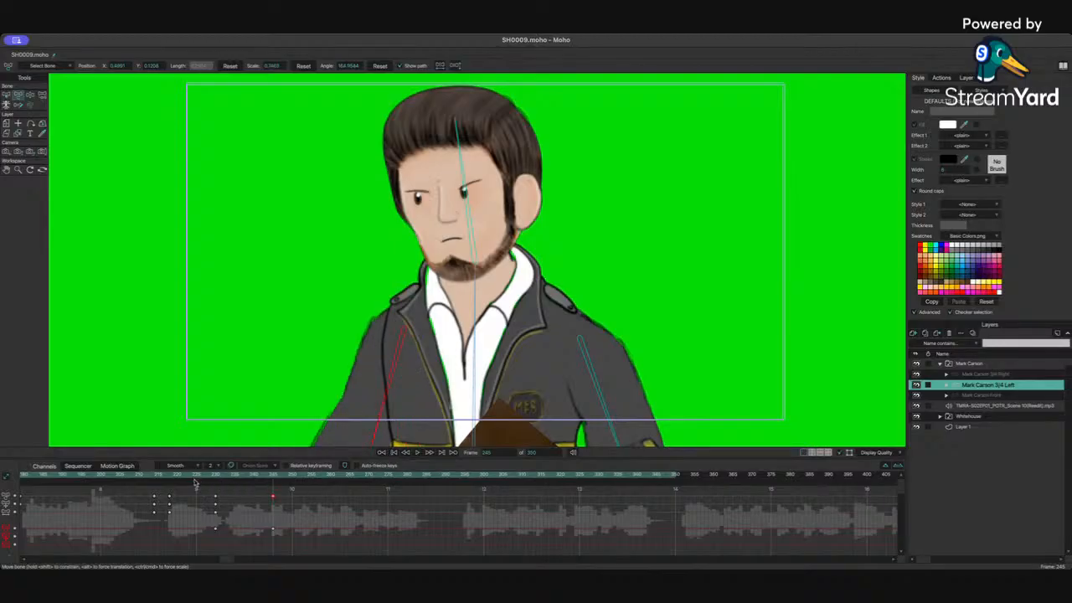
key(ctrl+z)
key(space)
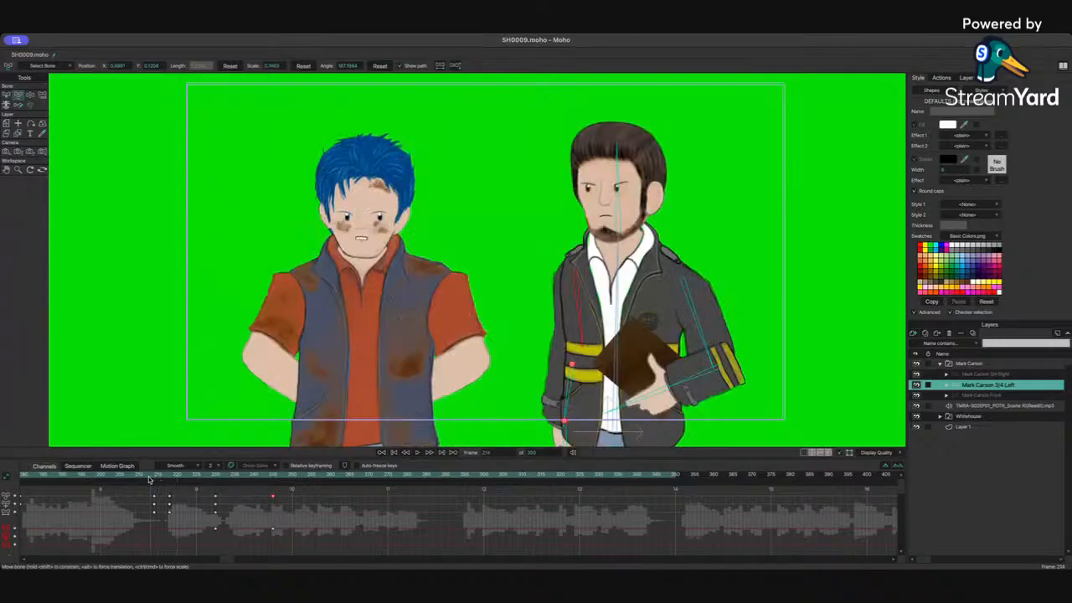
key(space)
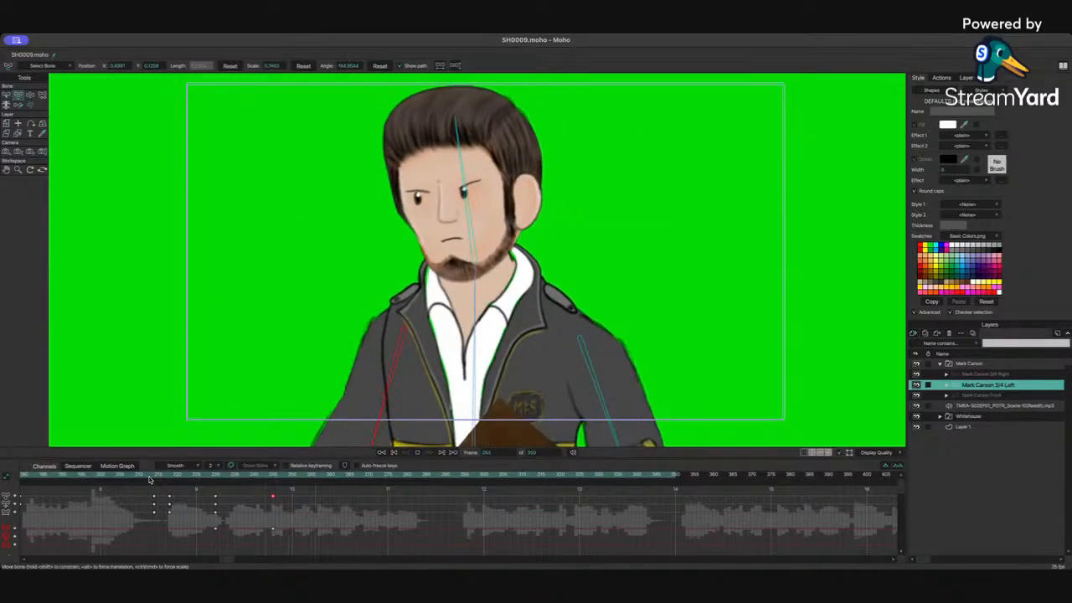
key(space)
Step: At frame 264, turn Mark's head, shift his torso and swing his arm bone, then play it back
click(345, 473)
click(474, 211)
drag(474, 211, 480, 210)
key(space)
drag(475, 311, 508, 332)
drag(406, 408, 418, 410)
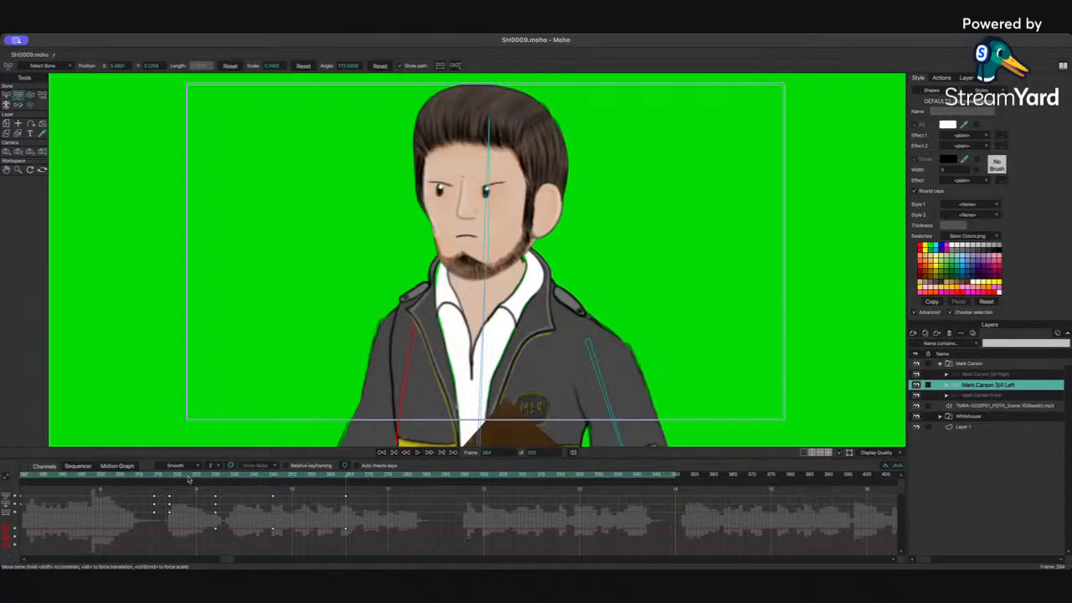
key(space)
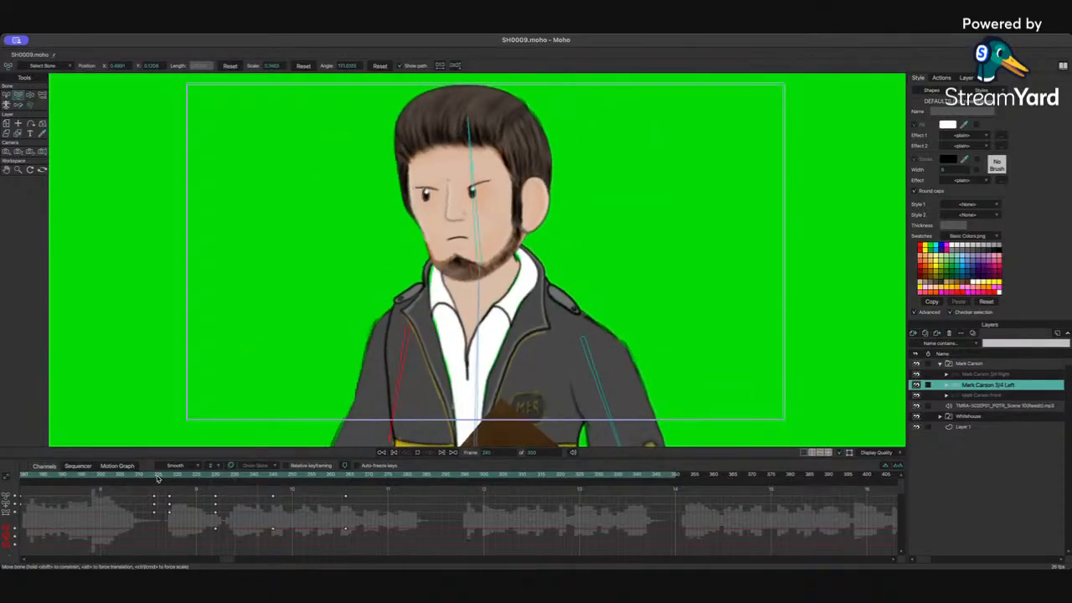
key(space)
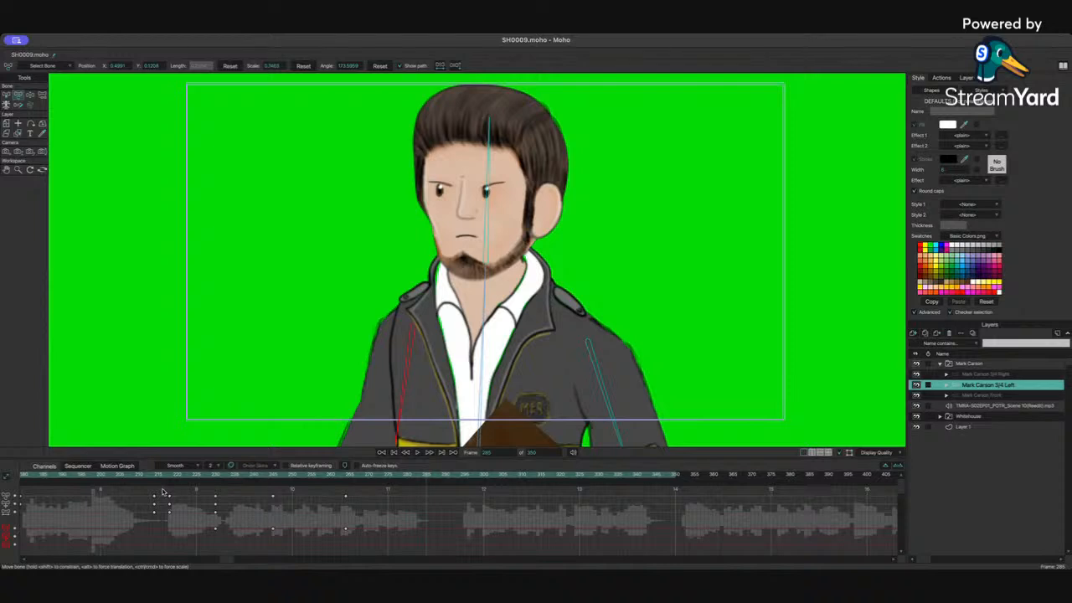
Step: Copy the opening bone keys and paste them further along the timeline near frame 285
drag(151, 490, 158, 531)
key(super+v)
drag(291, 477, 265, 480)
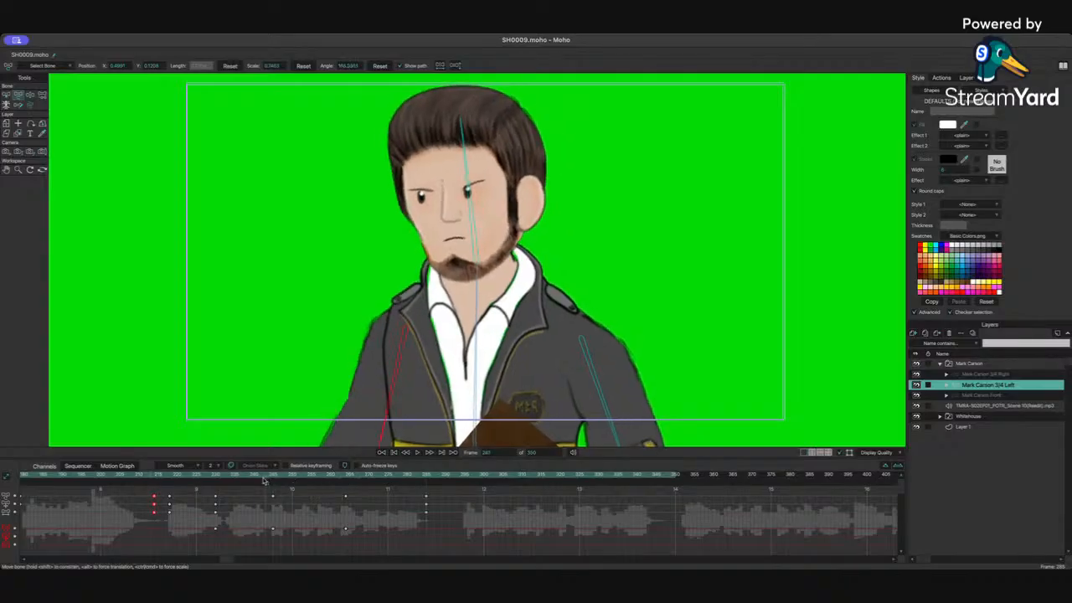
key(space)
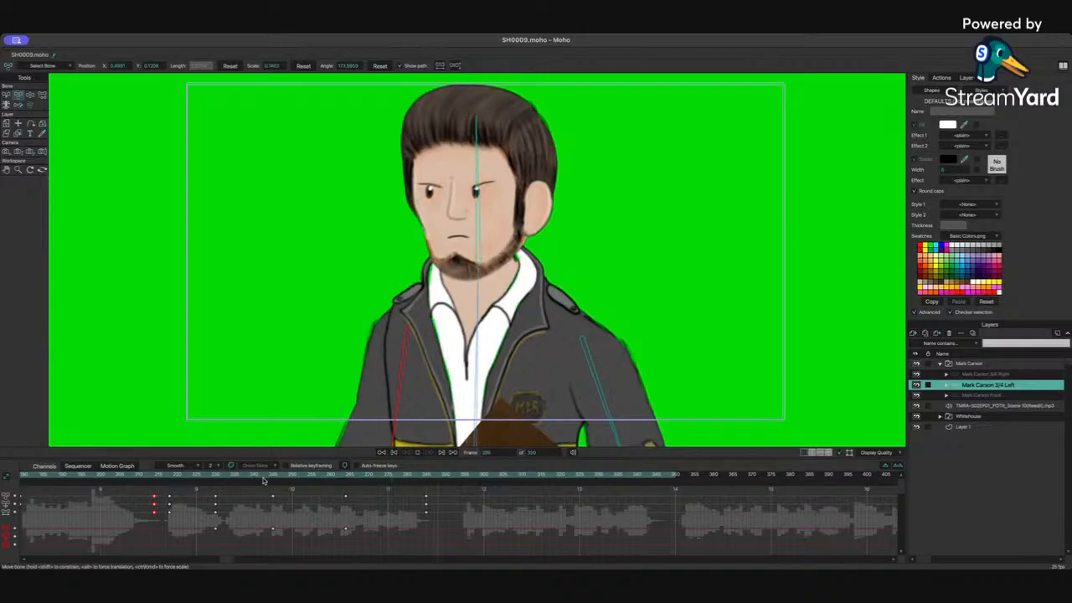
key(space)
Step: Paste the pose keys again later in the timeline, reposition them and delete a stray key
drag(165, 489, 173, 524)
drag(145, 489, 228, 542)
key(ctrl+v)
drag(452, 479, 392, 494)
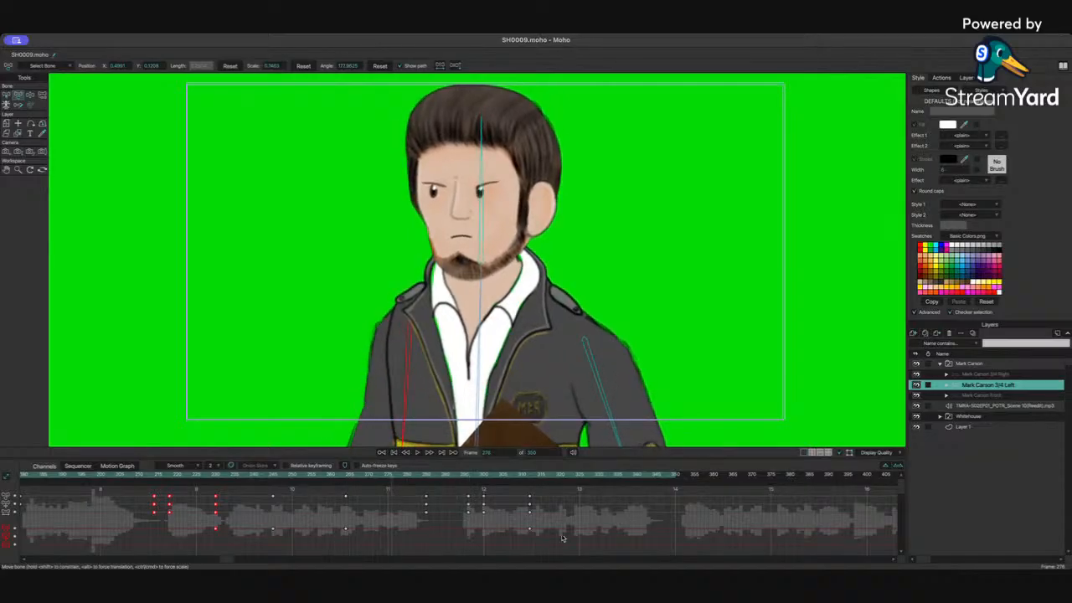
click(529, 529)
key(Delete)
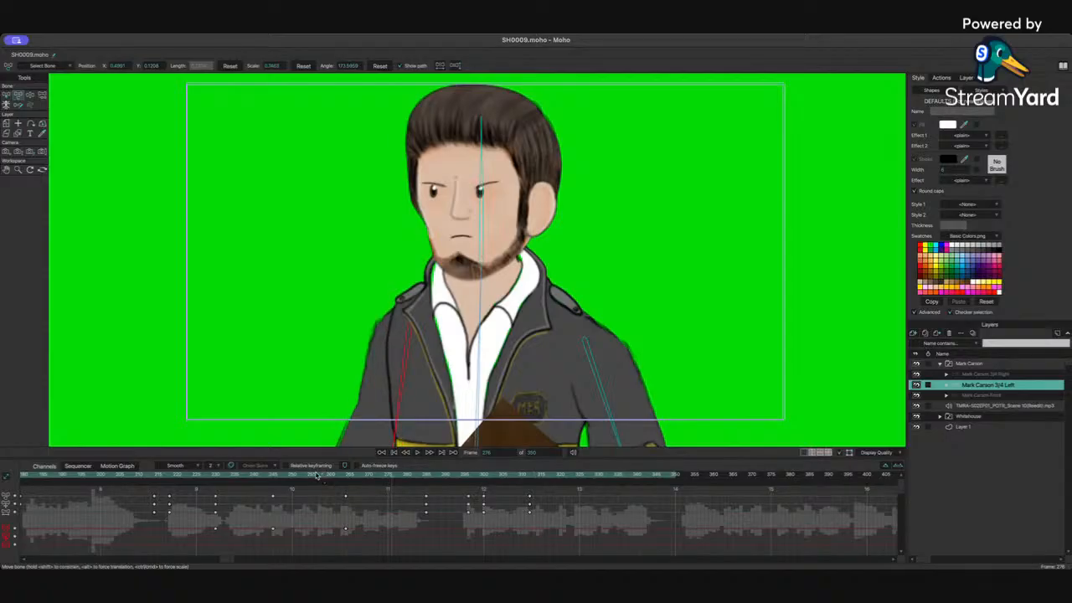
Step: At frame 332, tilt Mark's head and adjust his torso bone, then play the shot
drag(317, 475, 598, 476)
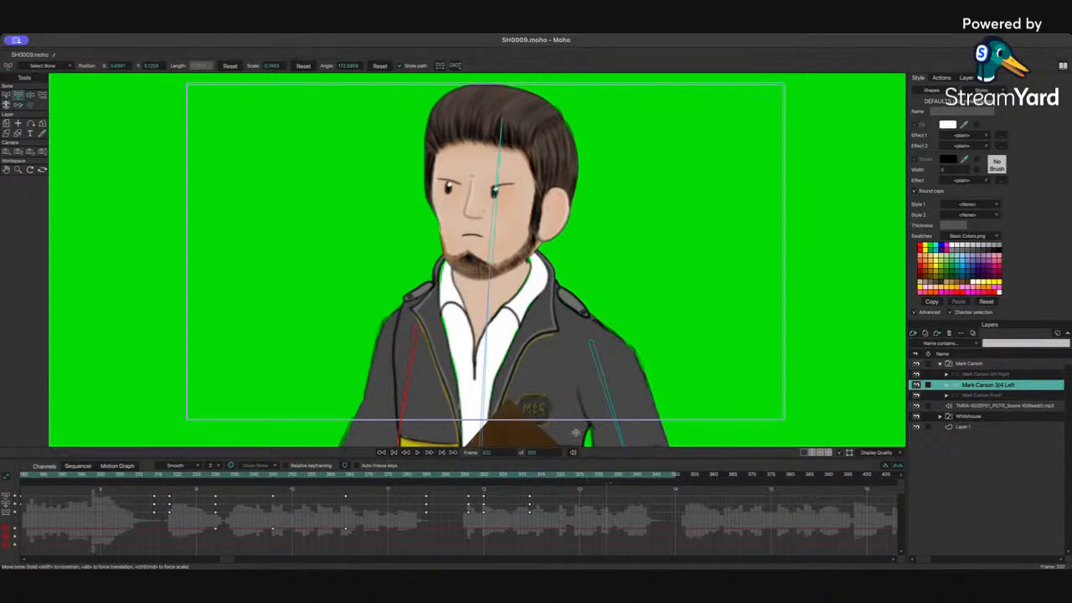
click(503, 253)
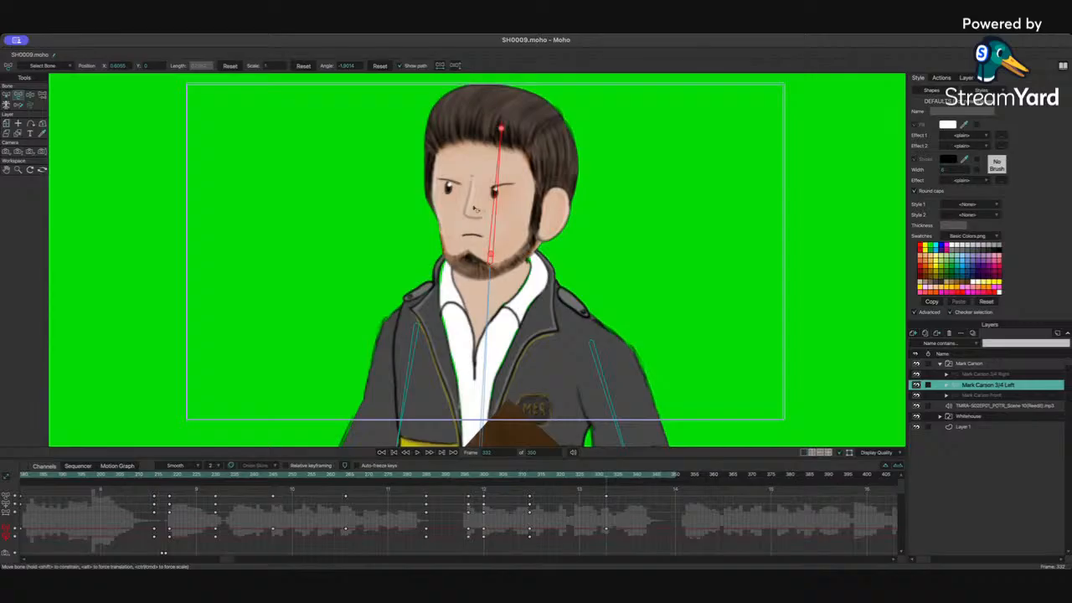
drag(482, 204, 478, 205)
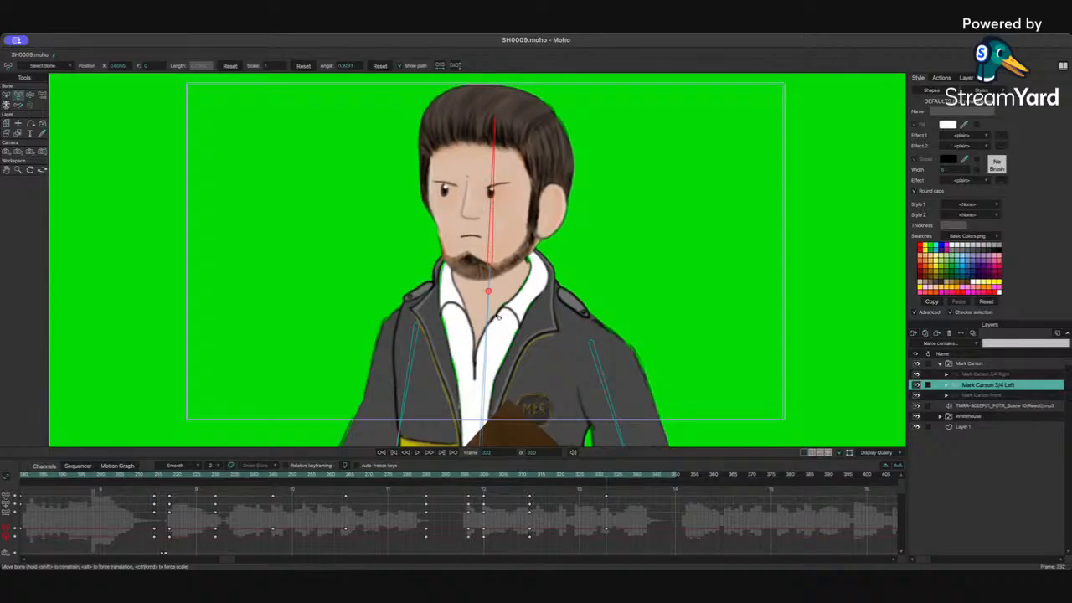
drag(495, 315, 488, 316)
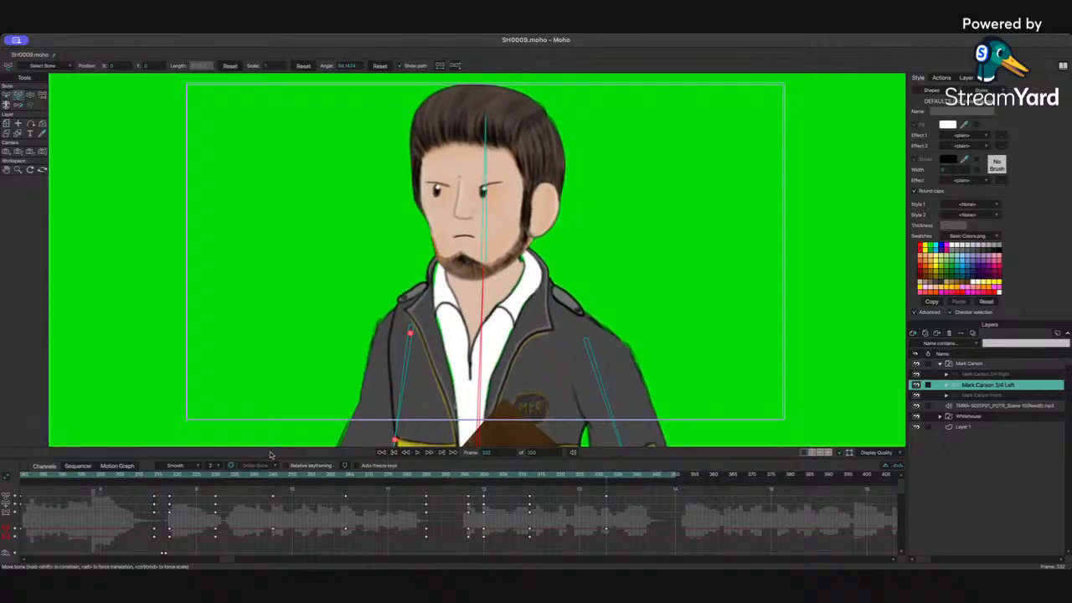
click(267, 476)
key(space)
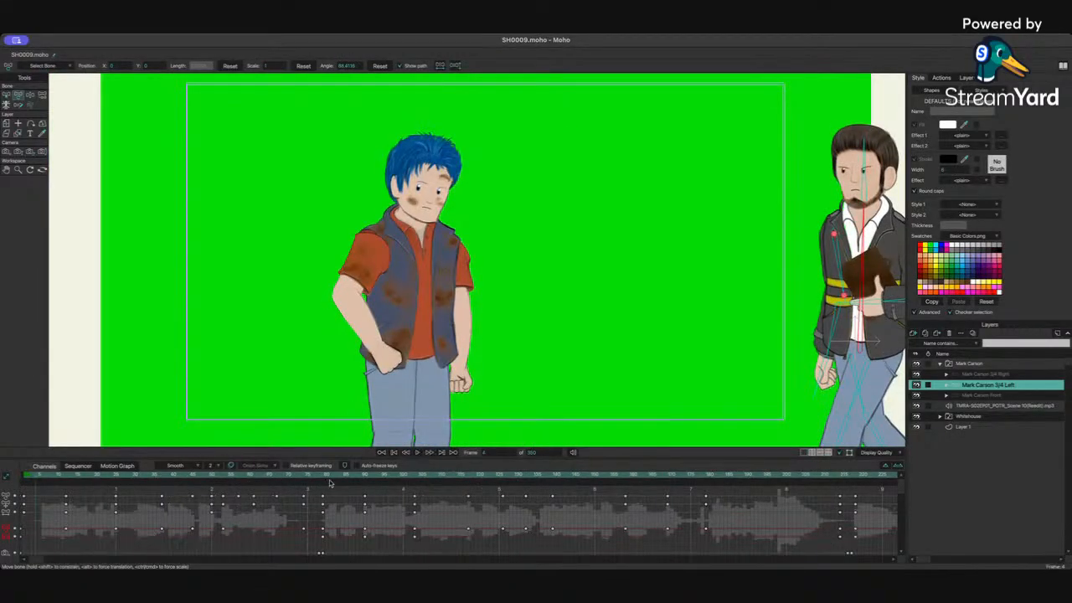
Step: Scroll the timeline and play back Mark's animation around frames 290 to 310 to review the poses
drag(36, 560, 253, 559)
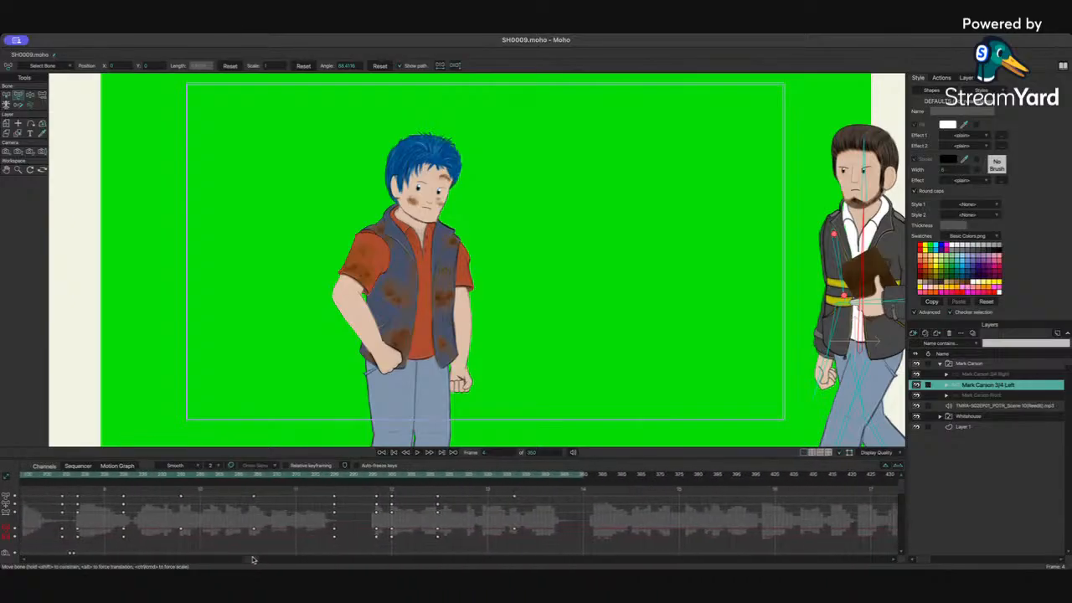
click(392, 476)
key(space)
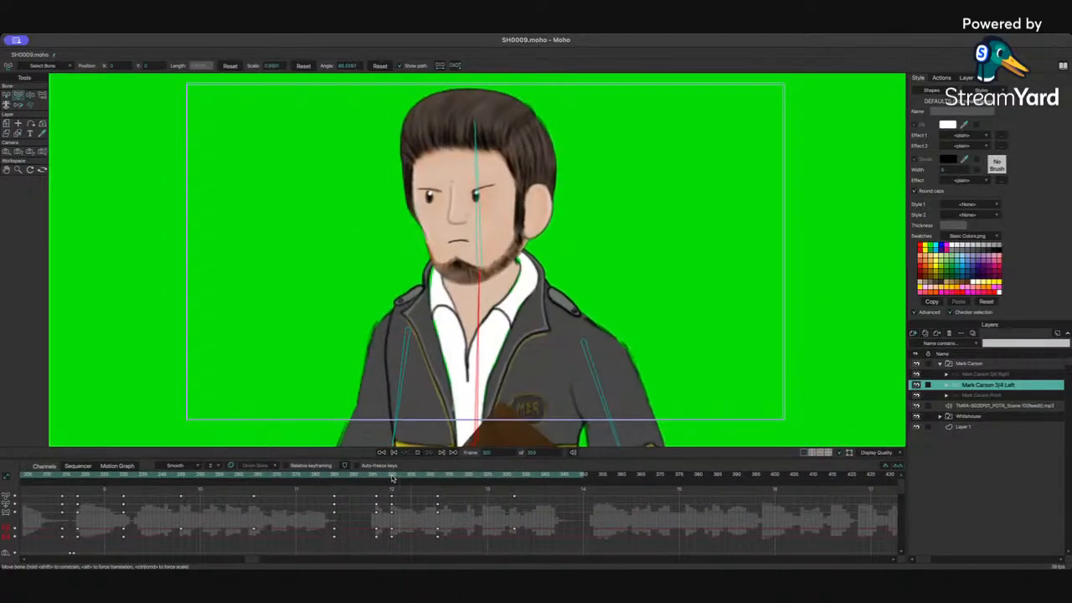
key(space)
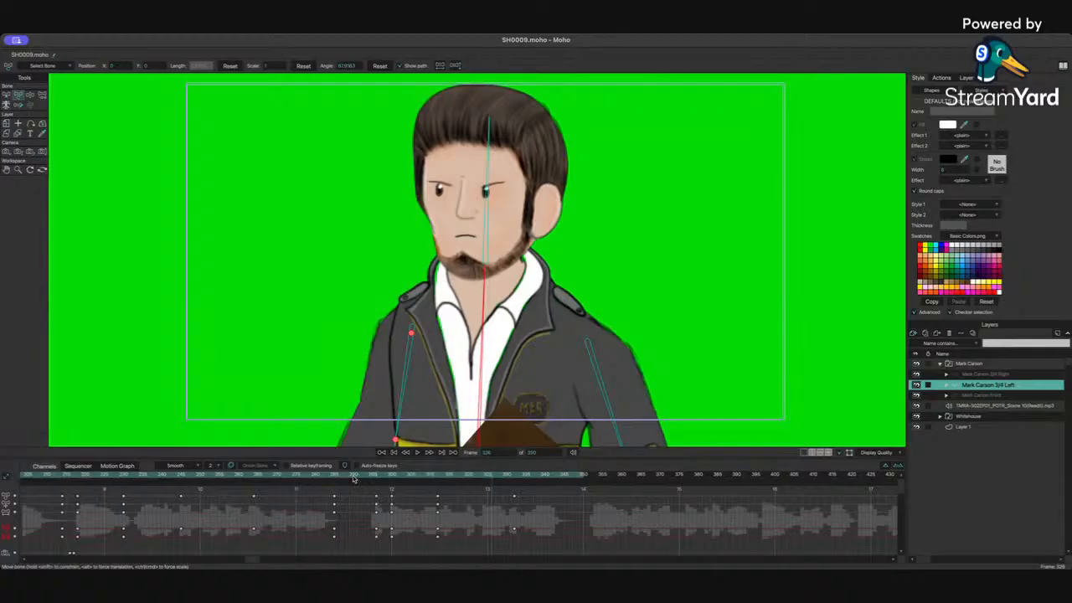
drag(332, 478, 392, 479)
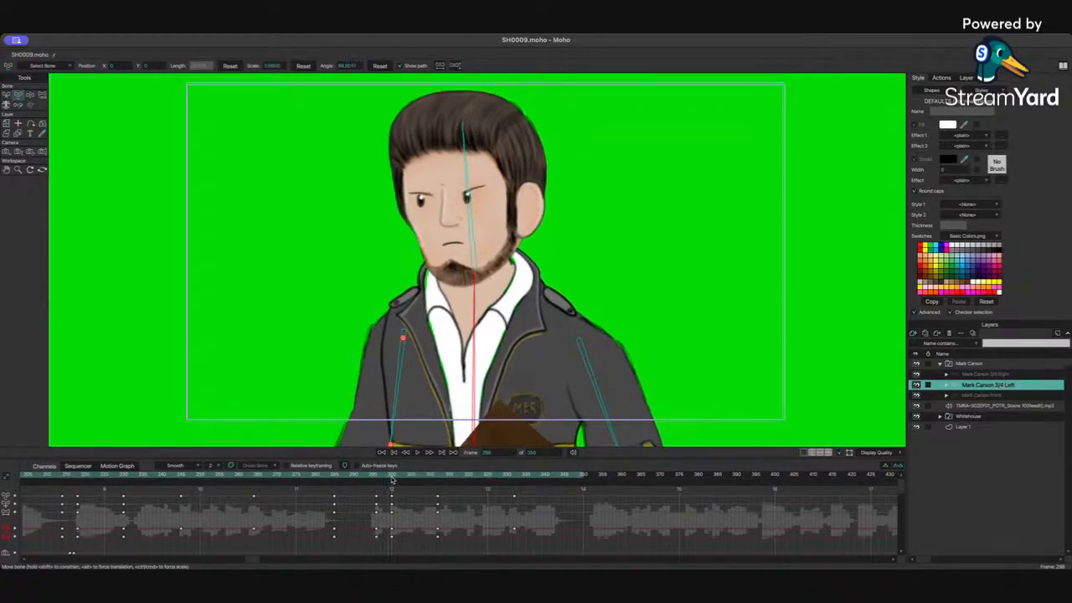
mouse_move(402, 546)
mouse_down()
mouse_move(388, 487)
mouse_move(381, 552)
mouse_up()
drag(387, 491, 407, 537)
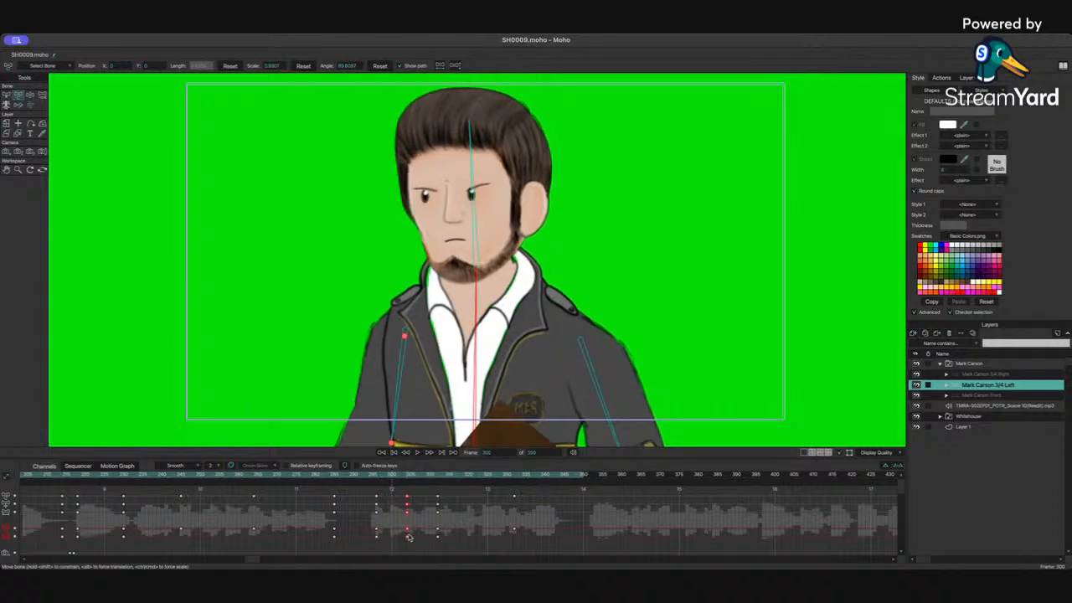
key(space)
key(space)
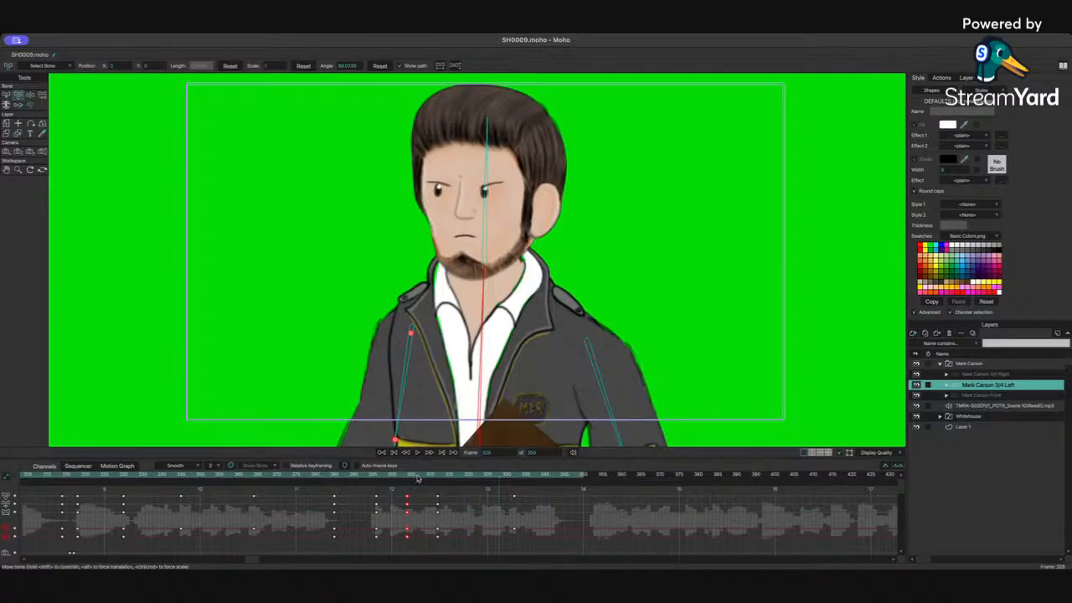
drag(417, 478, 436, 483)
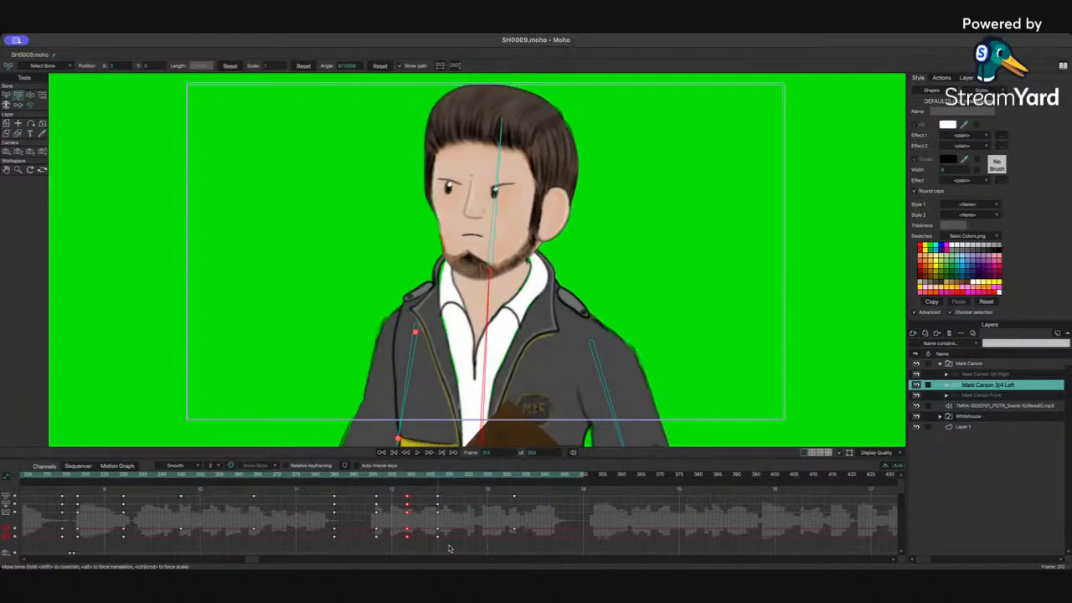
Step: Play back Mark's animation around frames 300 to 350 and from the start of the shot to review it
drag(448, 546, 543, 530)
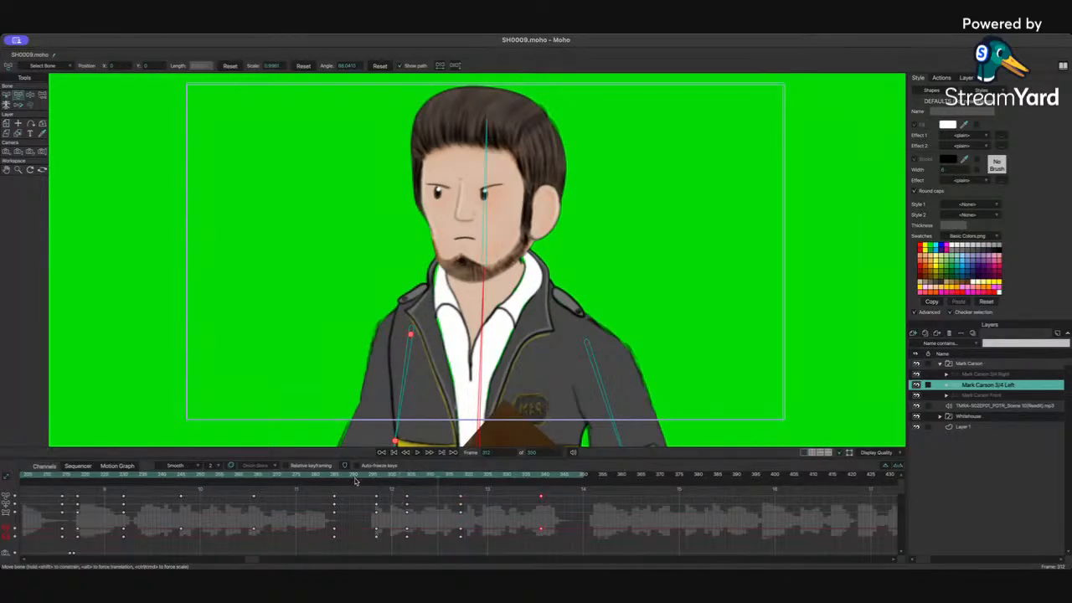
key(space)
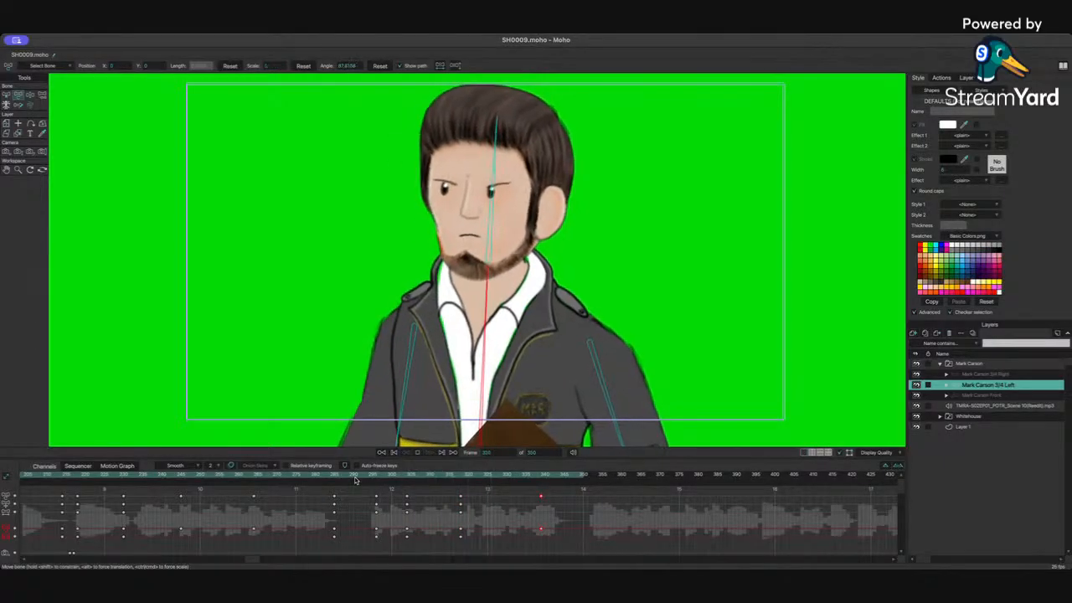
key(space)
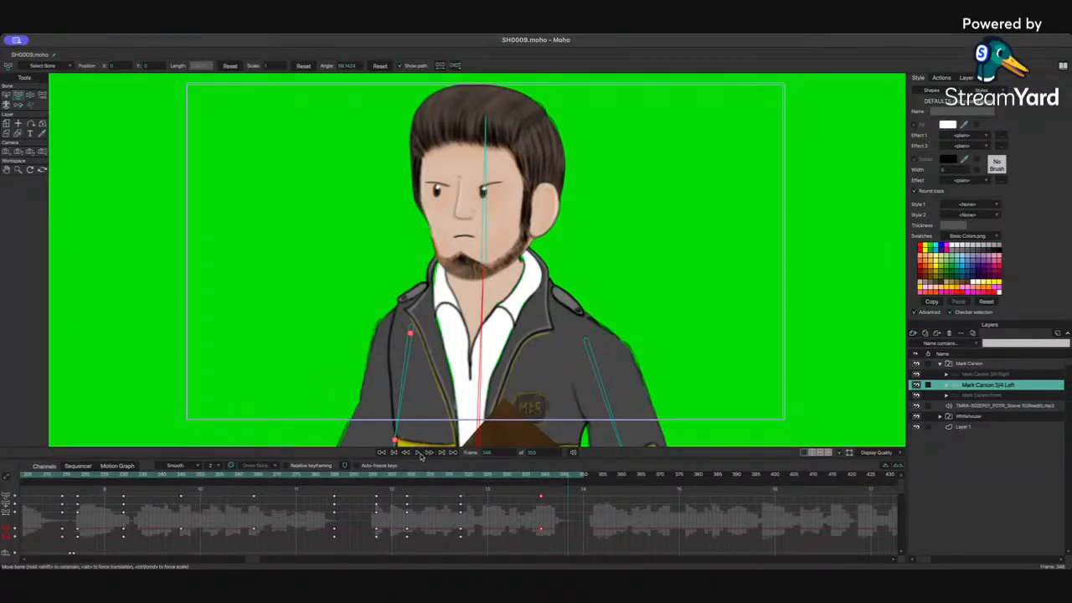
click(382, 452)
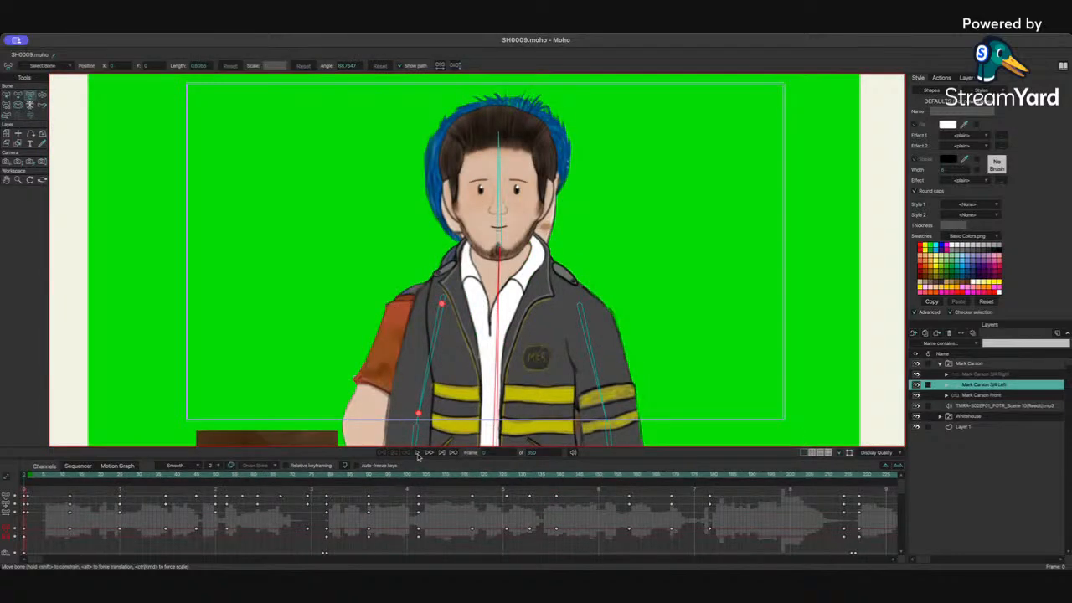
click(418, 452)
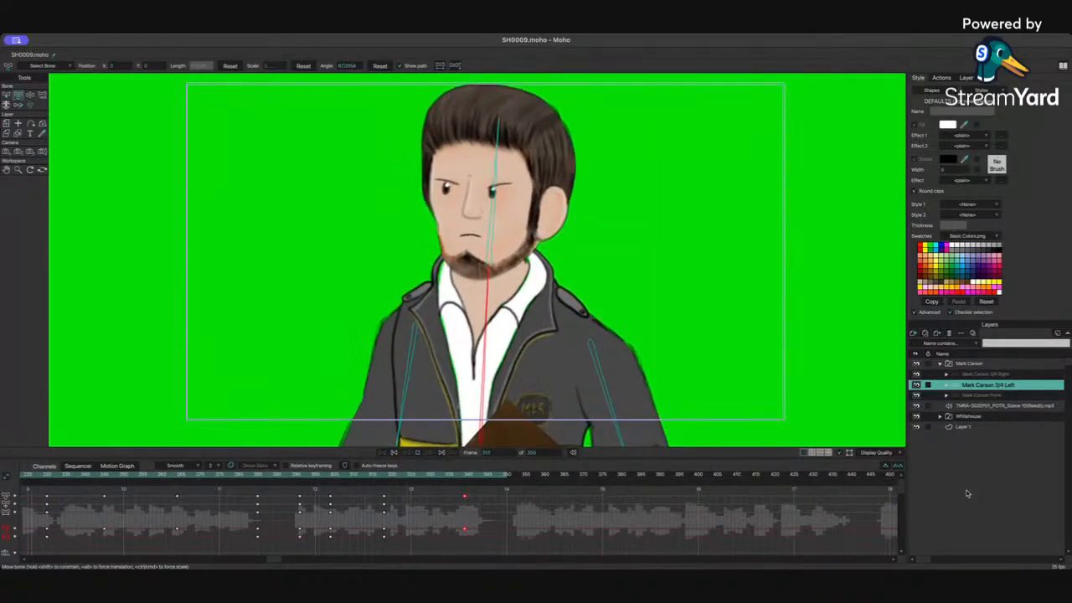
key(space)
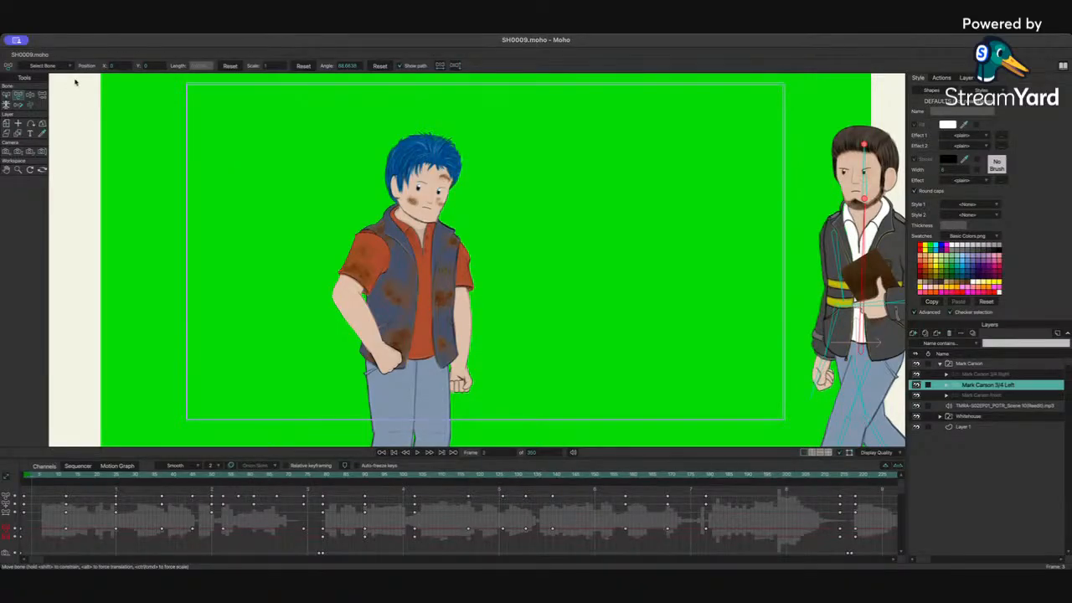
Step: Create a new document and draw a green rectangle covering the whole frame as a background
key(ctrl+n)
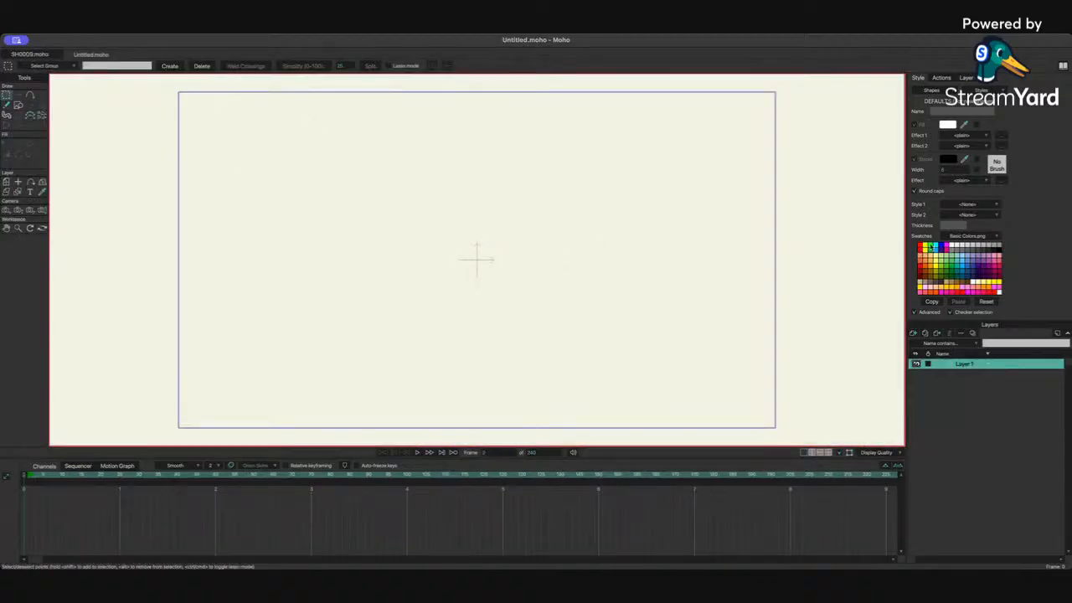
click(931, 247)
click(17, 105)
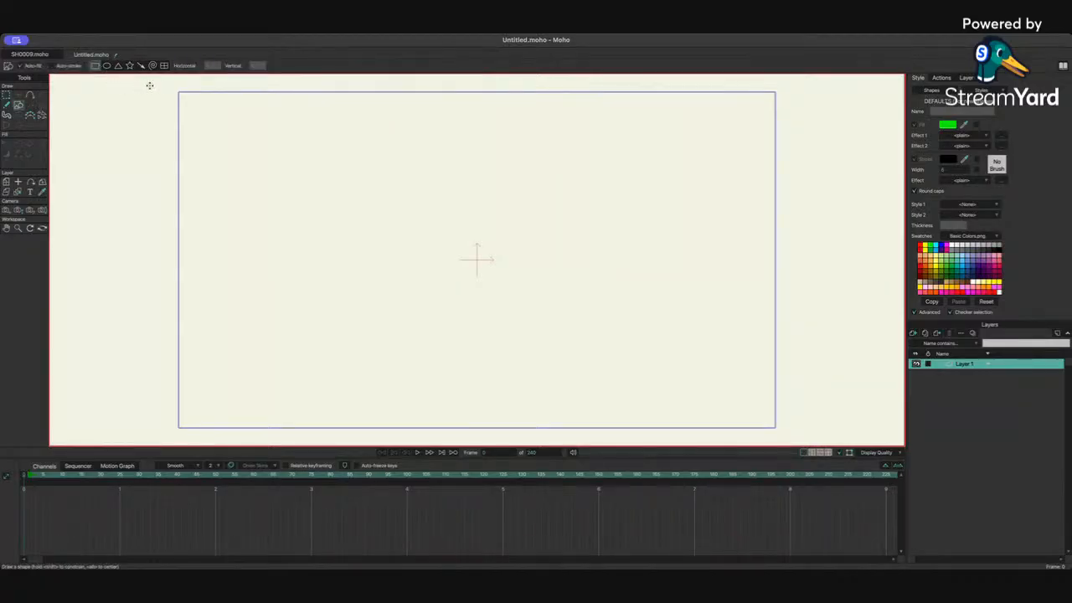
mouse_move(140, 84)
mouse_down()
mouse_move(411, 343)
mouse_move(714, 446)
mouse_move(839, 432)
mouse_move(820, 439)
mouse_up()
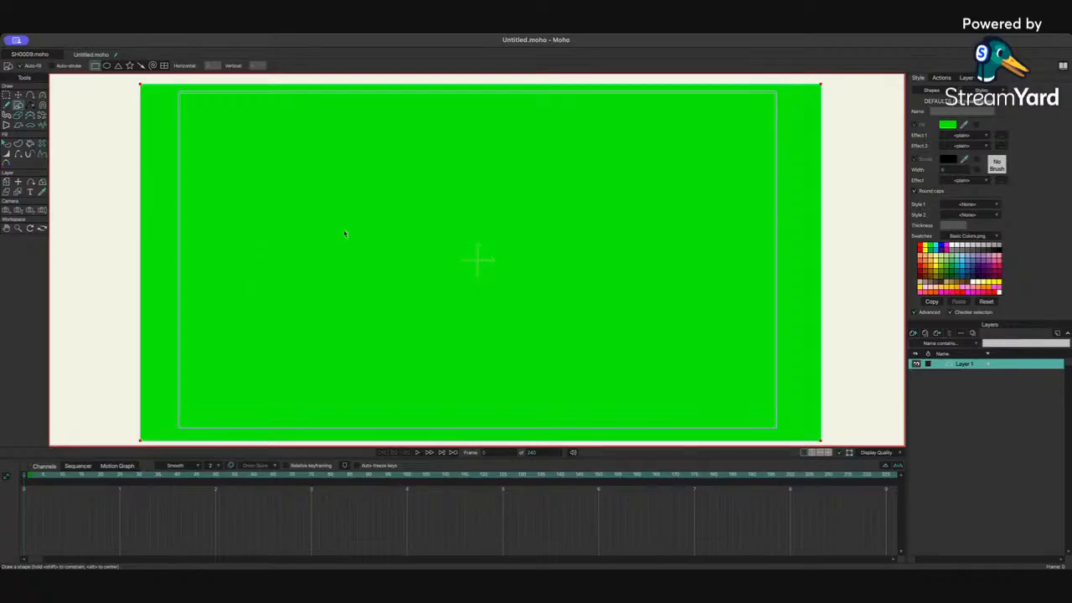
Step: Bring the TMRA-S02EP01_POTR_Scene 10(Reedit).mp3 audio into the scene and play it in the sequencer
key(super+Tab)
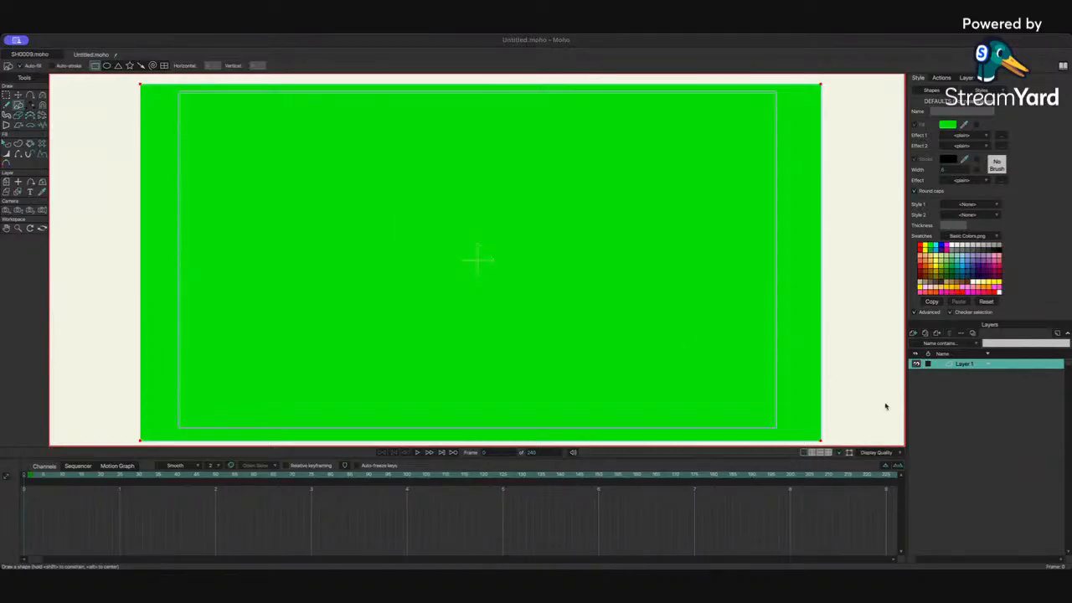
click(876, 471)
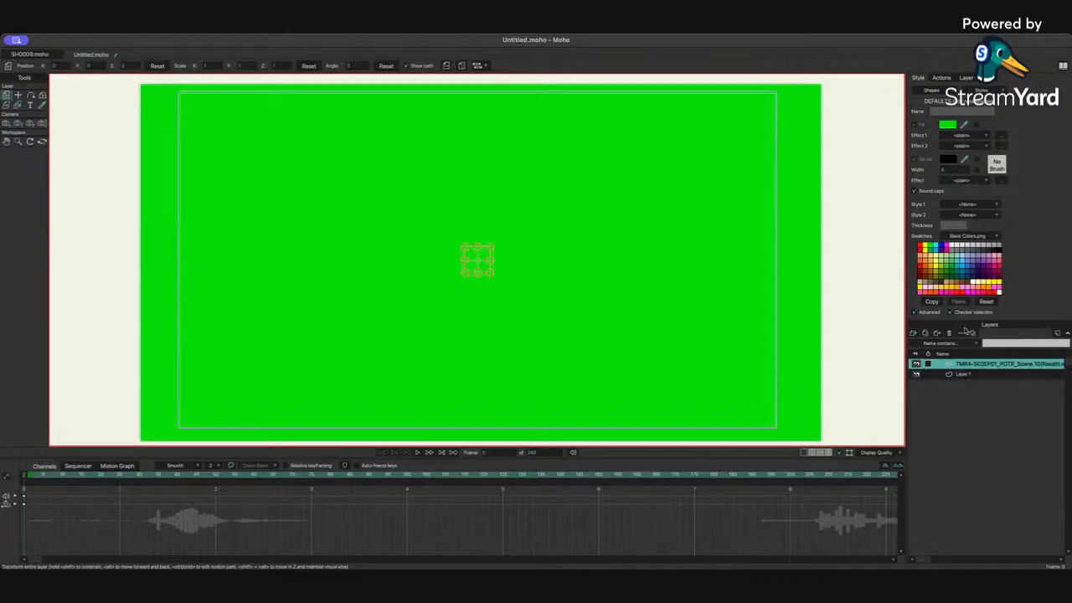
click(72, 468)
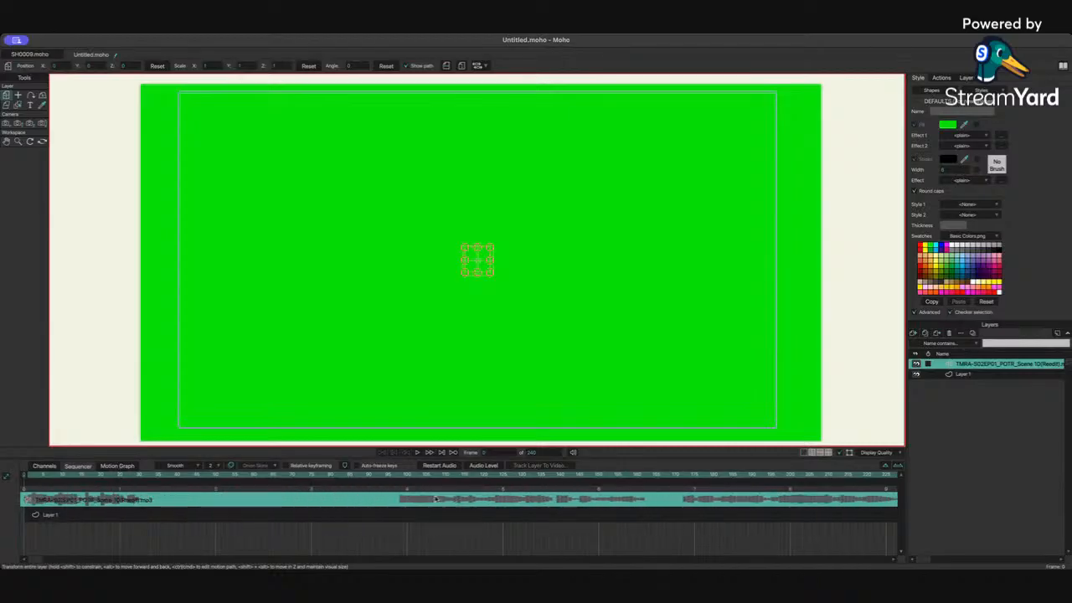
click(42, 478)
key(space)
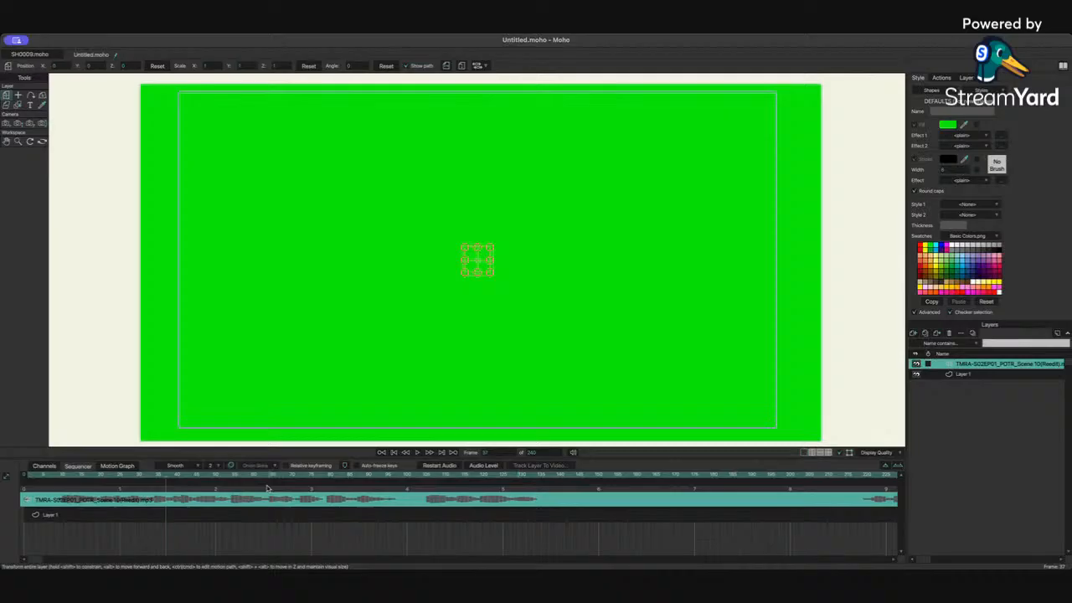
click(41, 479)
key(space)
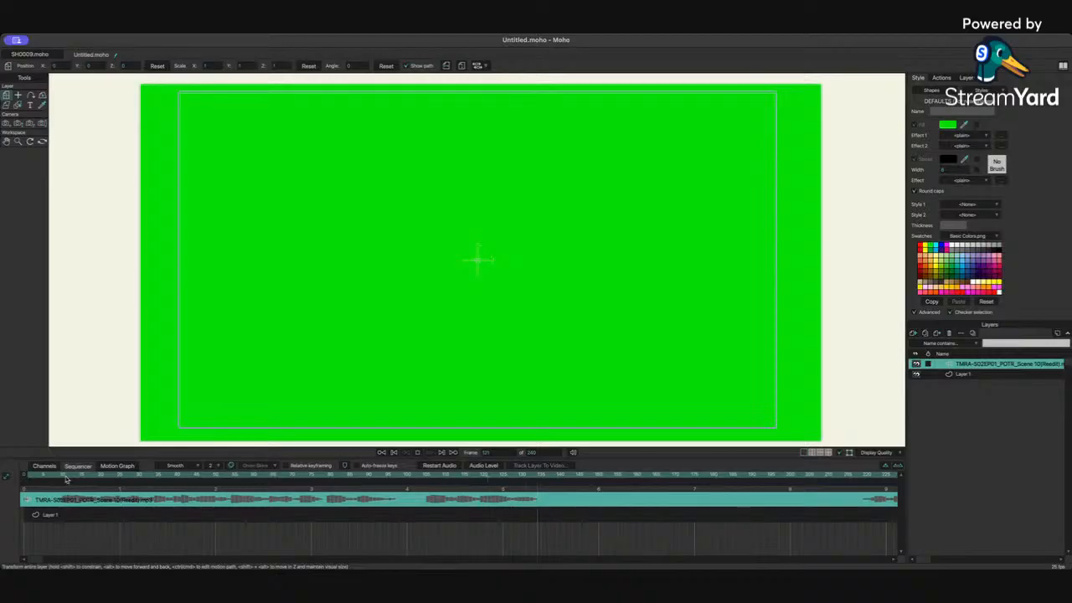
Step: Shift the audio's content in the sequencer and play it back from the start to check timing
drag(161, 499, 354, 492)
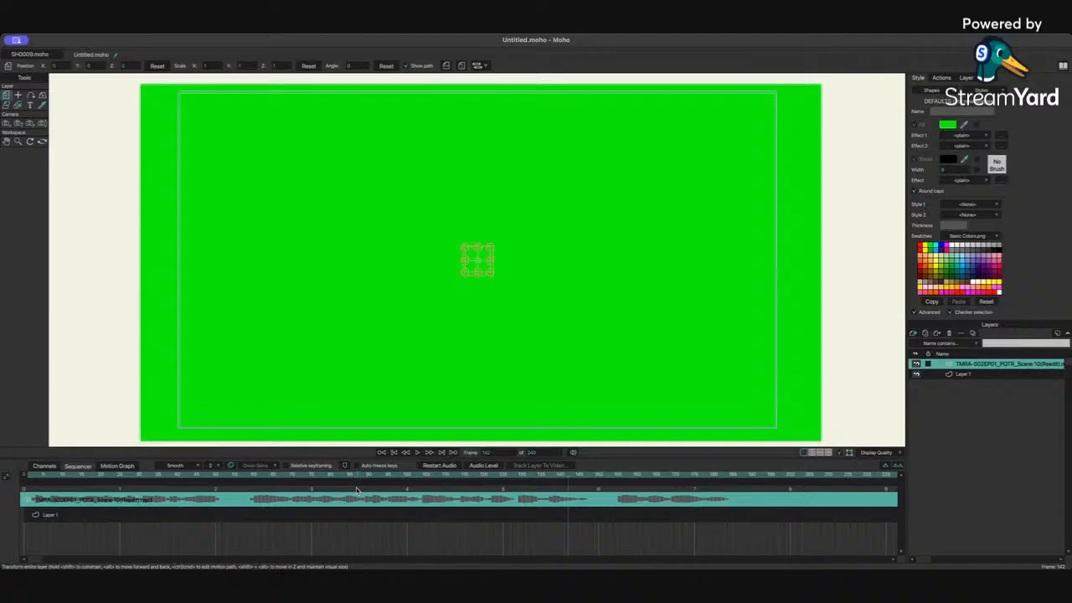
key(space)
key(space)
drag(36, 477, 28, 477)
key(space)
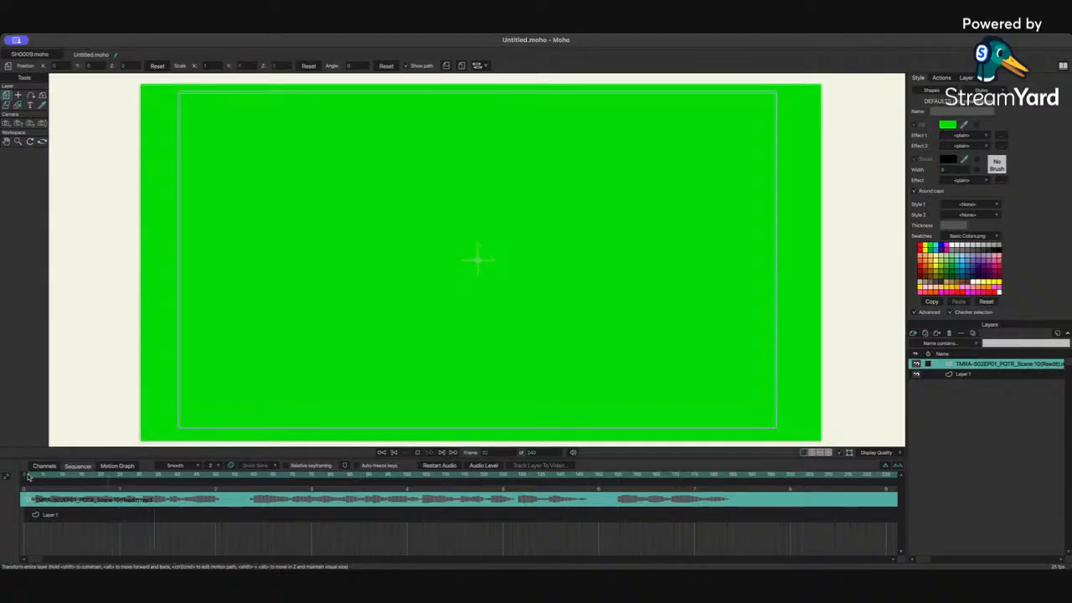
key(space)
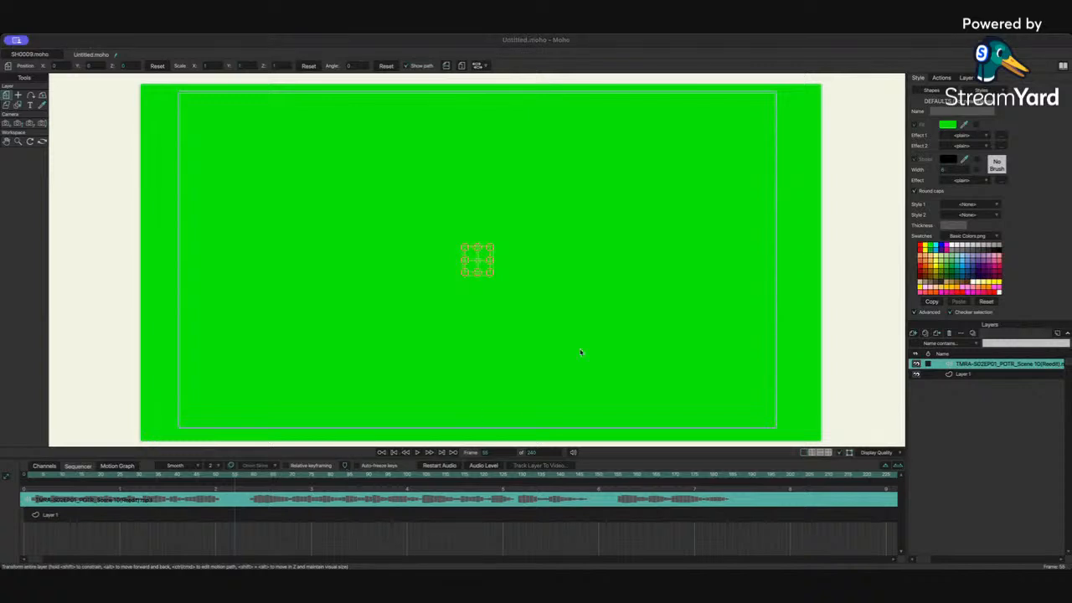
click(556, 370)
click(693, 317)
click(42, 105)
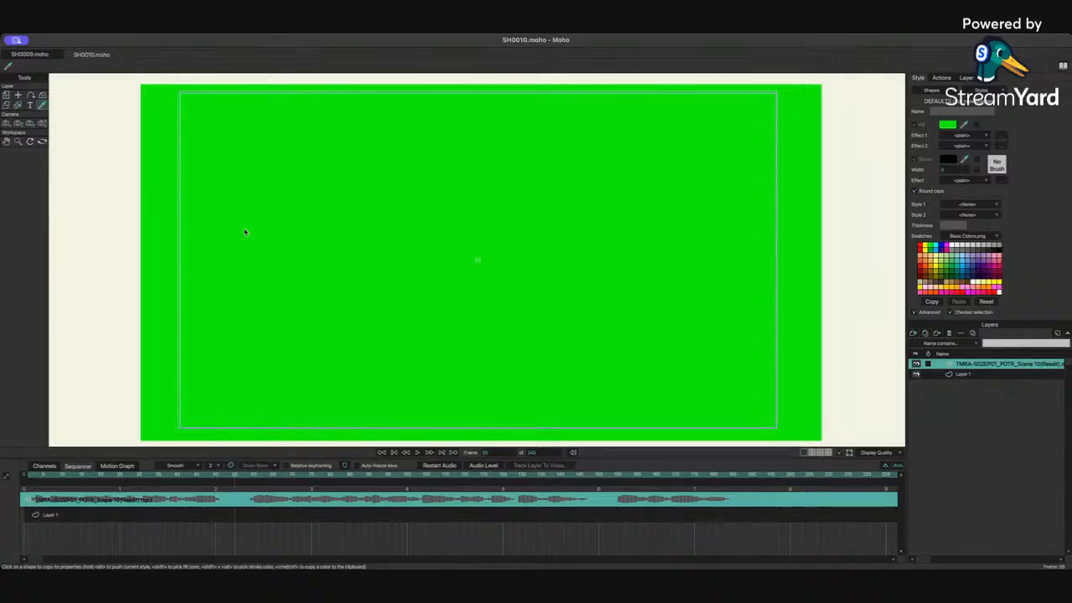
Step: Bring the Jane Wilkinson character into the shot and collapse its layer group
key(super+Tab)
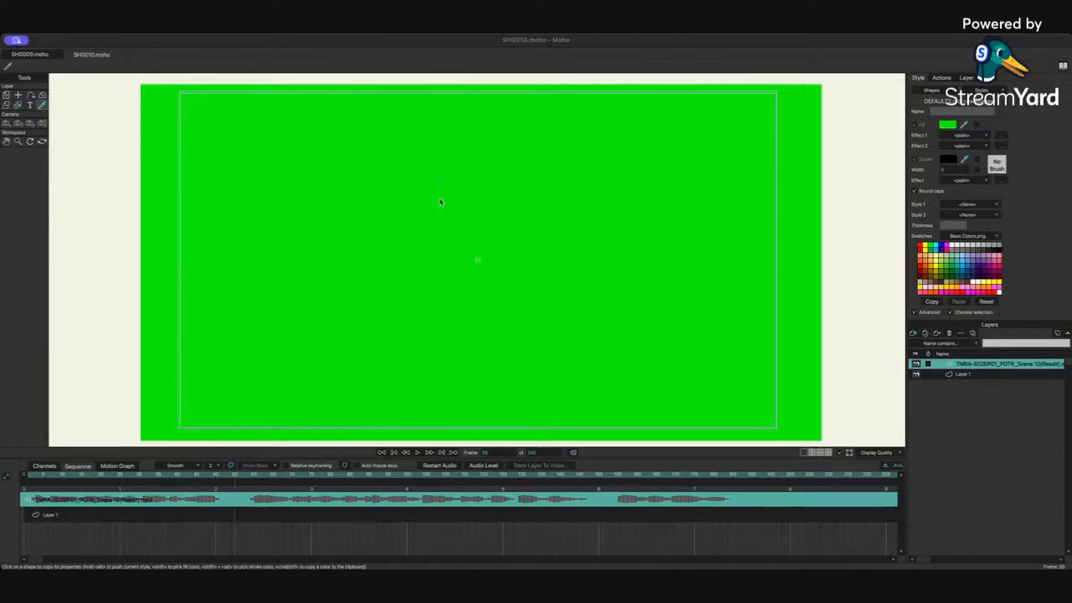
click(878, 470)
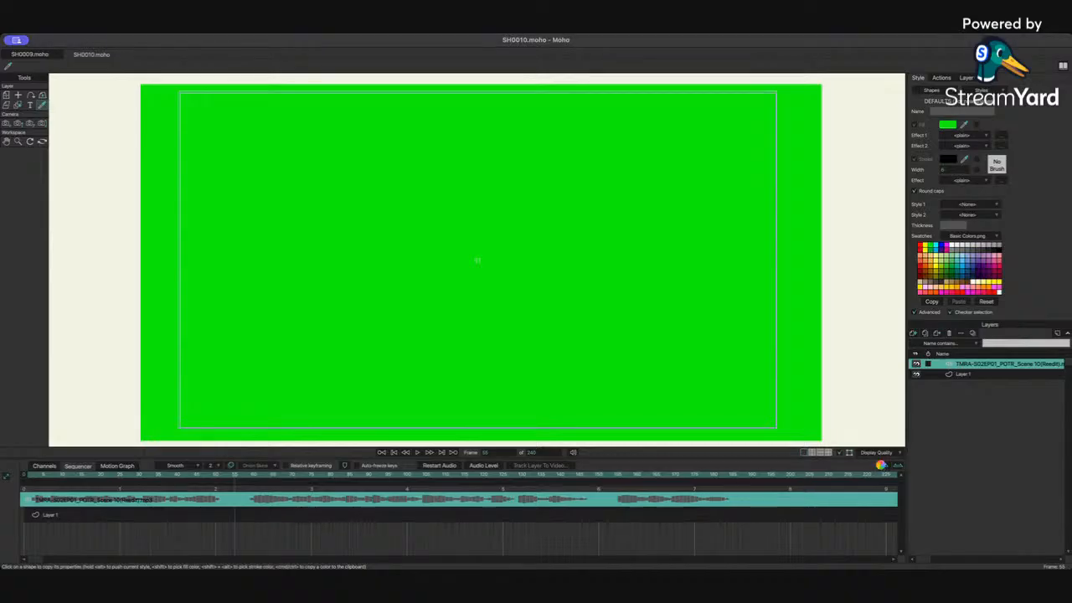
key(super+Tab)
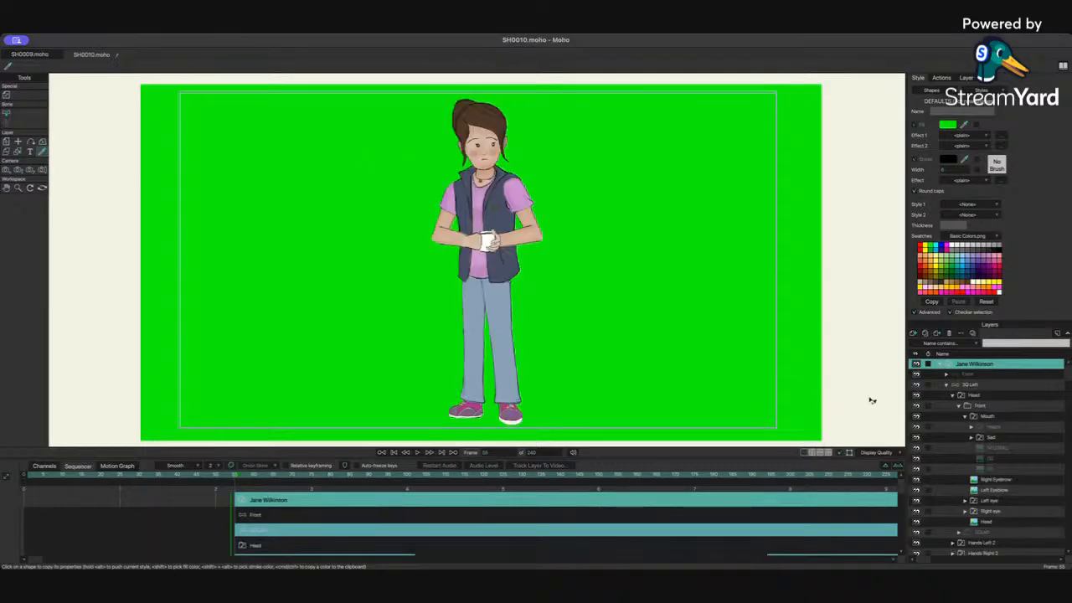
click(935, 365)
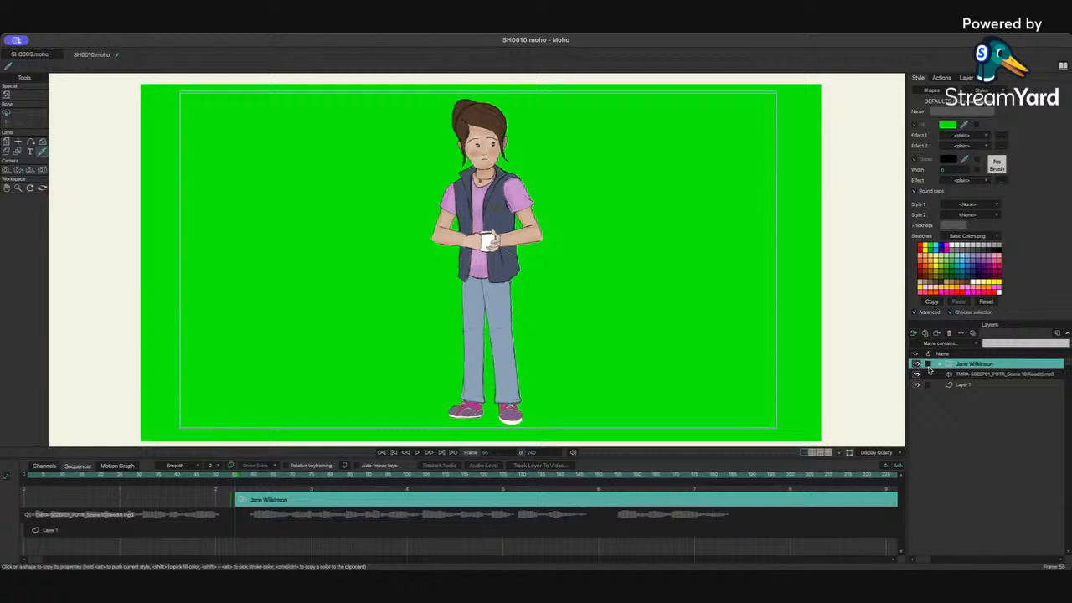
Step: Slide Jane Wilkinson's layer clip in the sequencer to start at frame 0 and adjust its timing
click(43, 469)
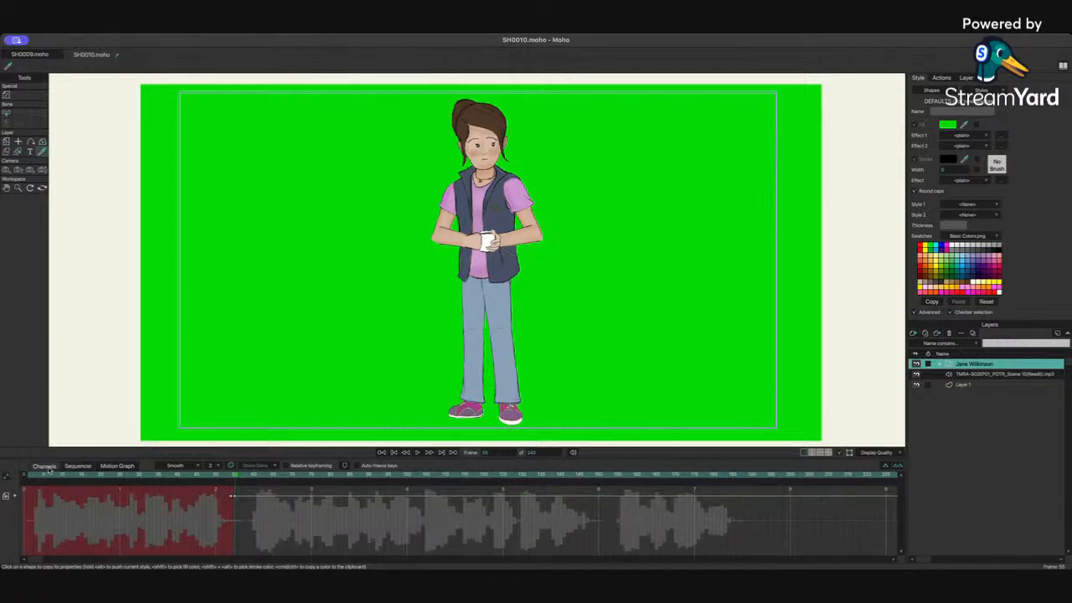
click(77, 466)
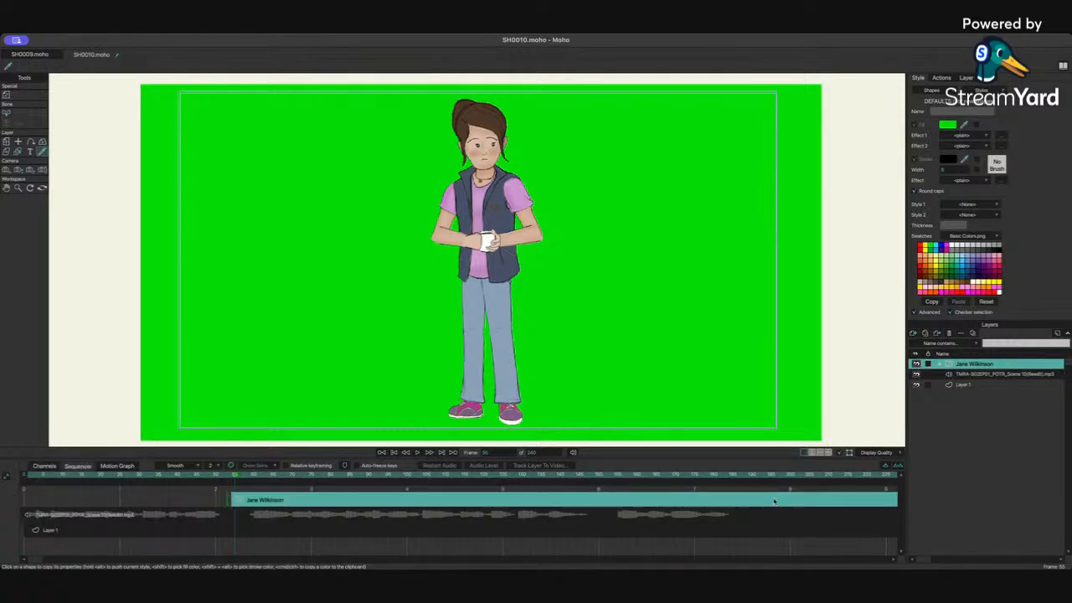
drag(235, 500, 21, 499)
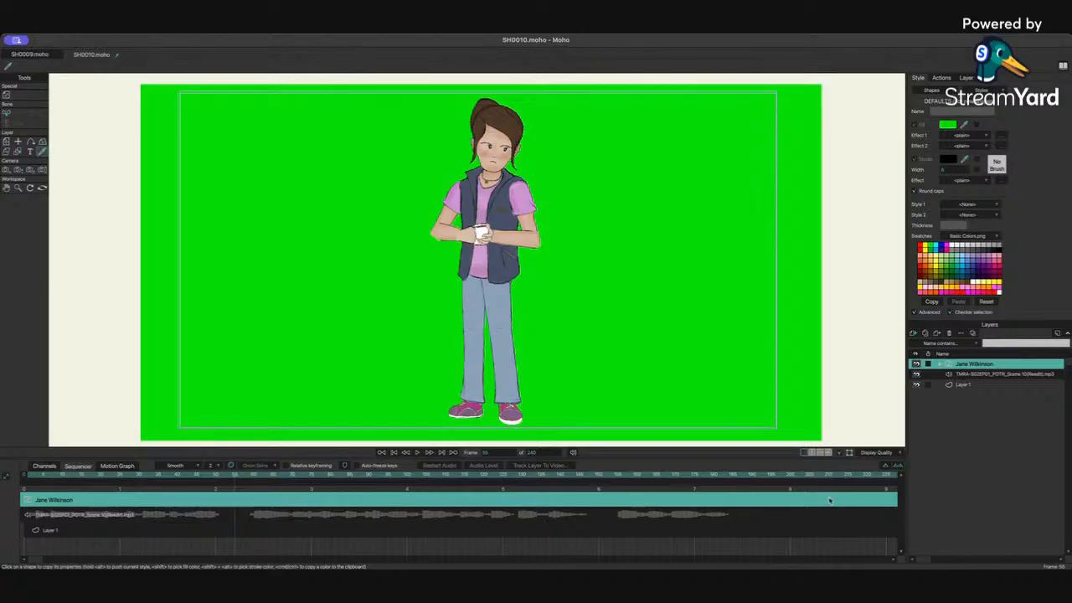
drag(829, 500, 3, 501)
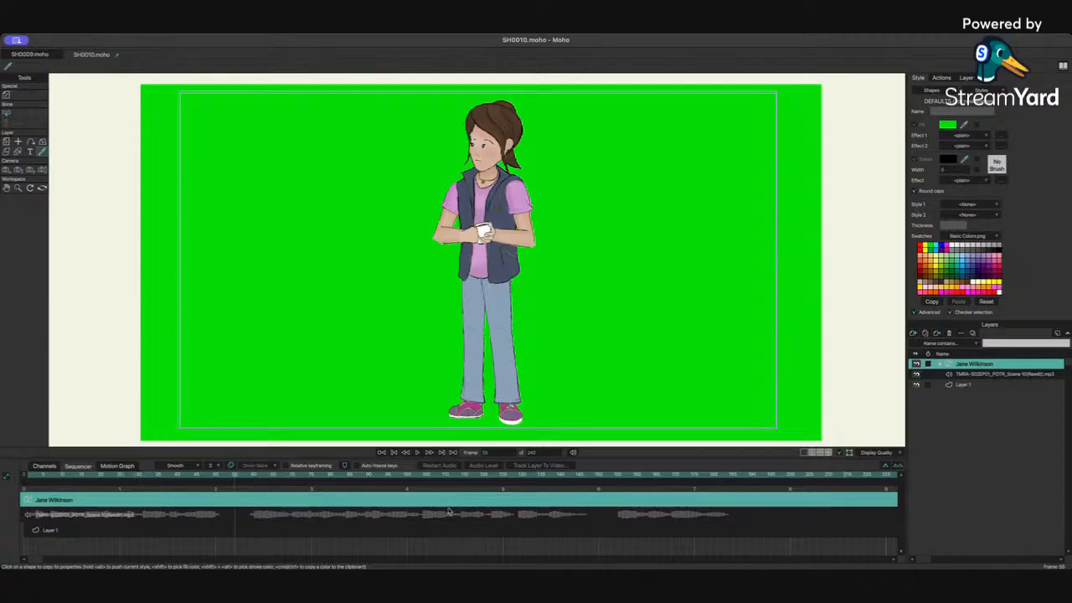
drag(861, 500, 169, 504)
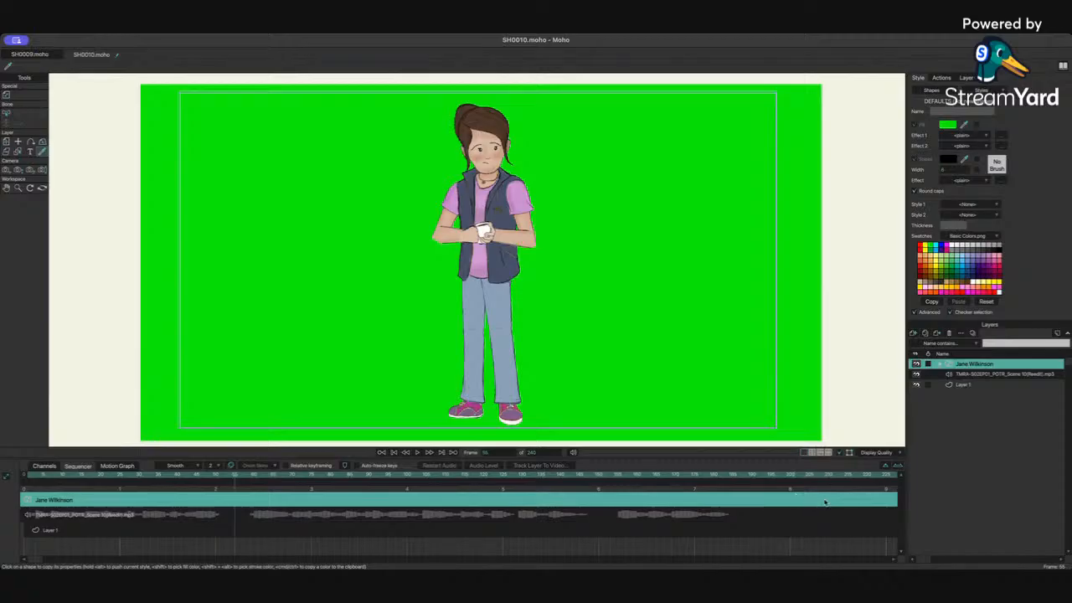
drag(825, 502, 503, 503)
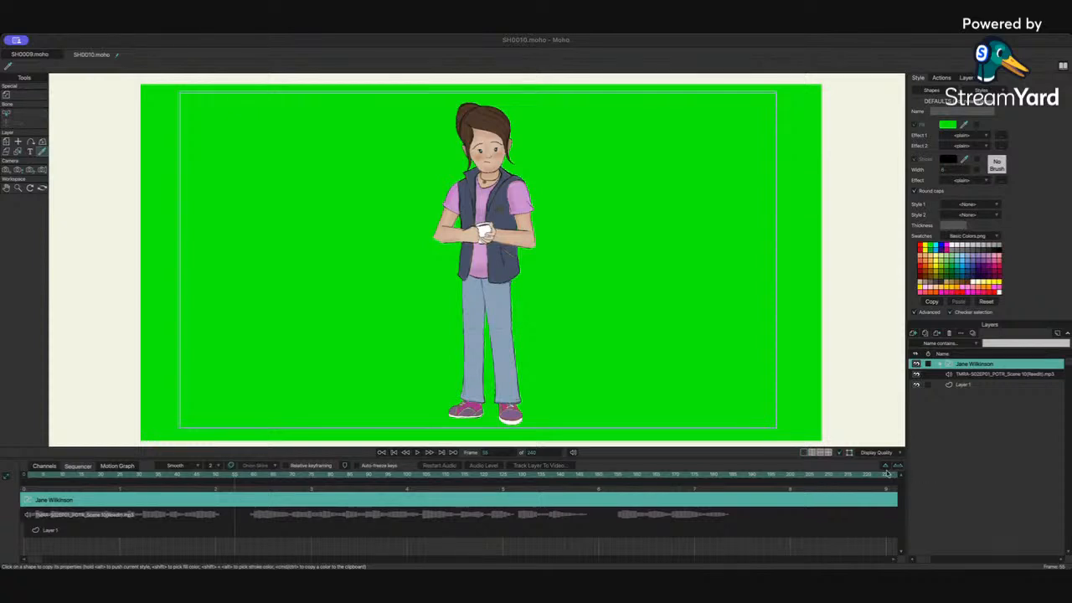
Step: Bring the Corps character into the shot and slide its clip to start at frame 0
click(880, 471)
click(941, 366)
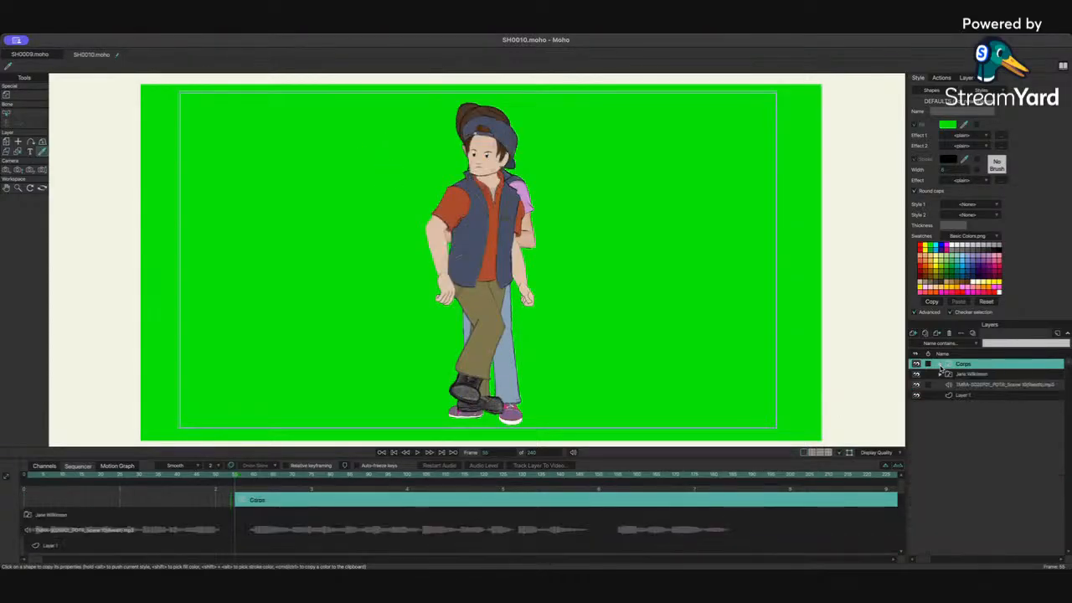
drag(870, 500, 397, 501)
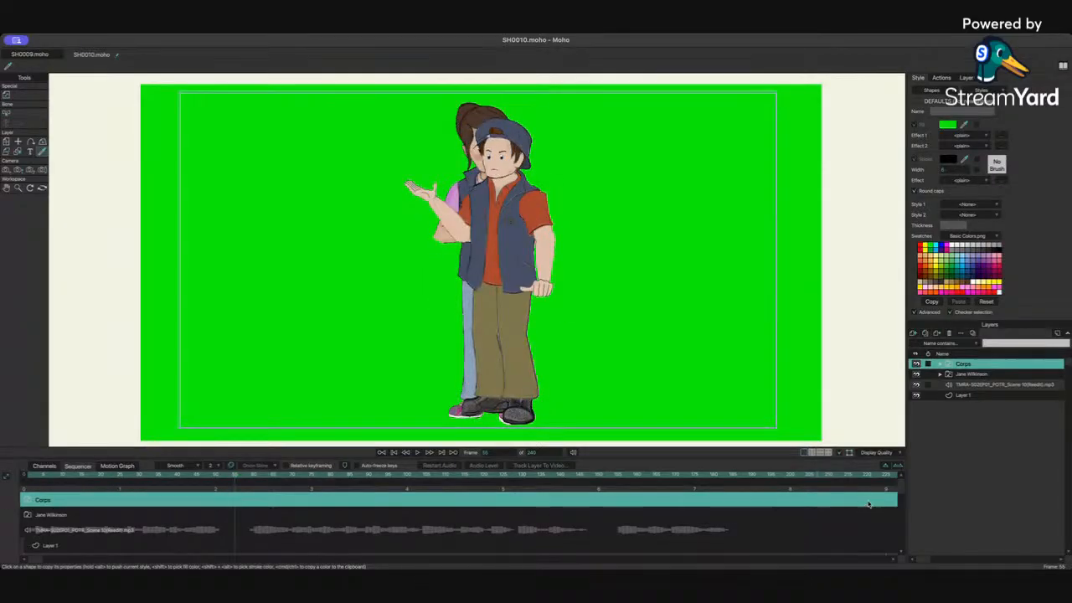
drag(868, 503, 368, 500)
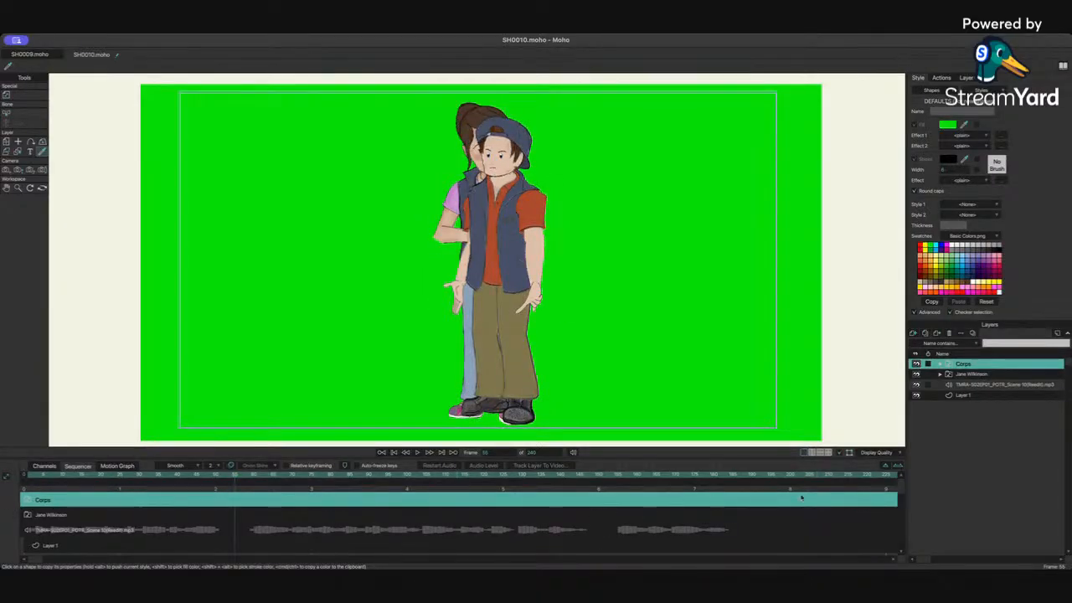
drag(787, 499, 2, 500)
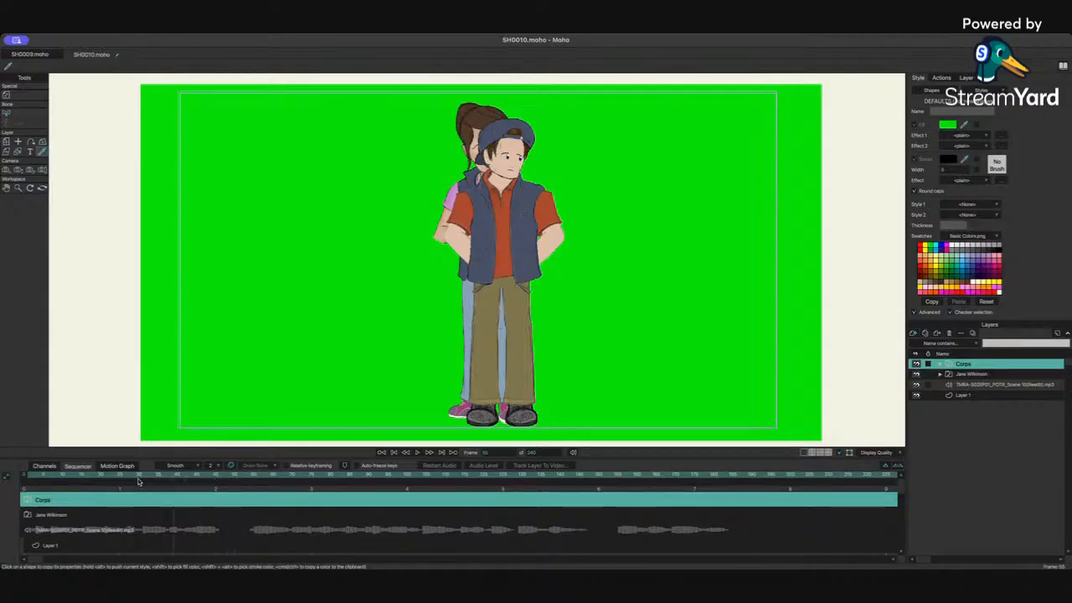
Step: Hide the audio layer and scrub the timeline back to the opening frames
drag(91, 484, 363, 483)
click(916, 384)
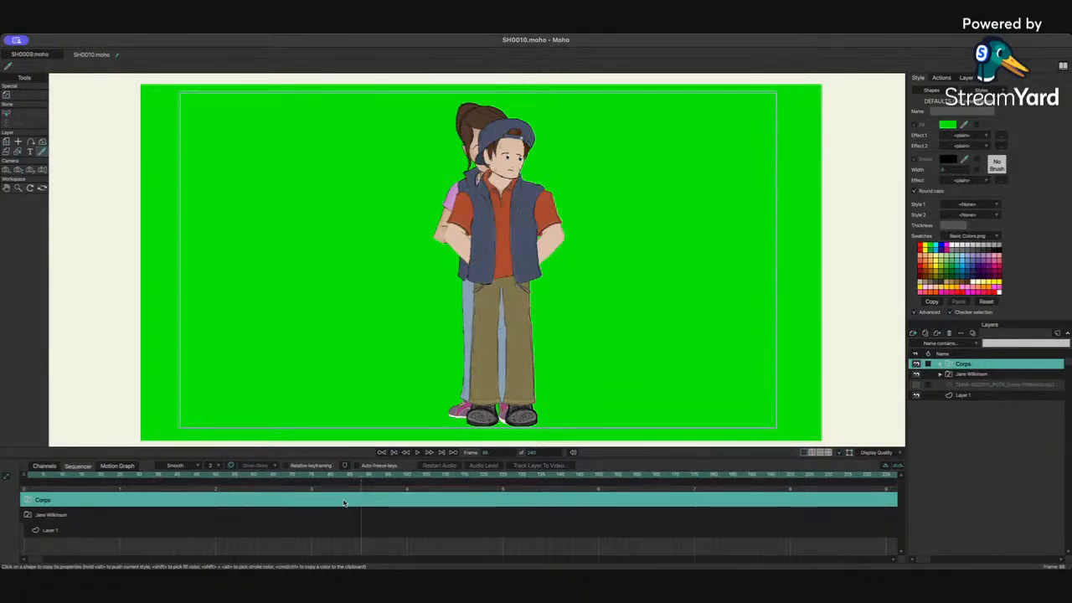
drag(236, 484, 725, 466)
click(26, 475)
click(43, 465)
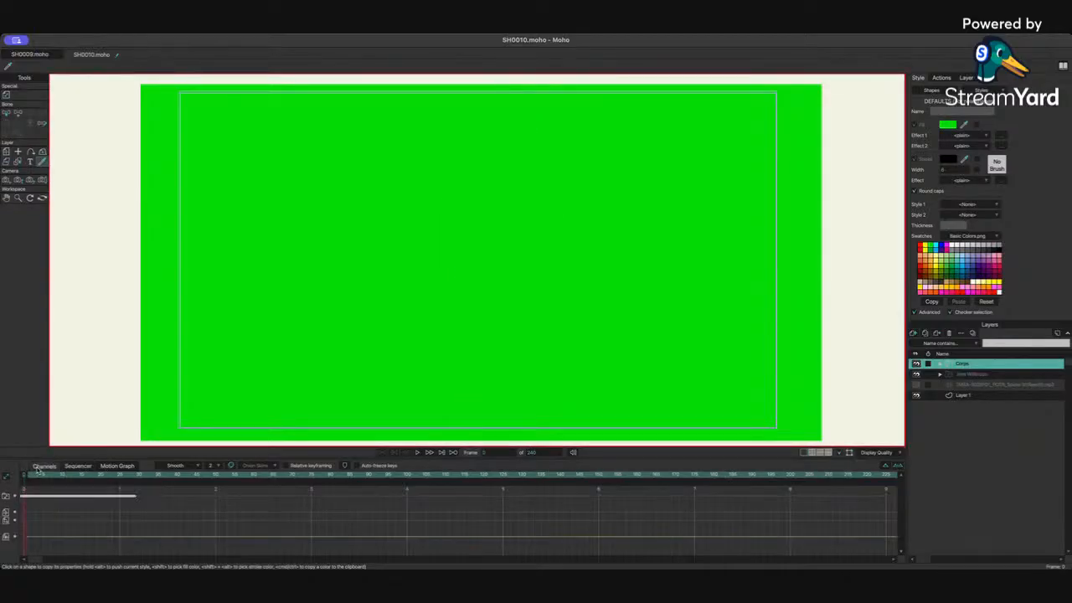
key(Right)
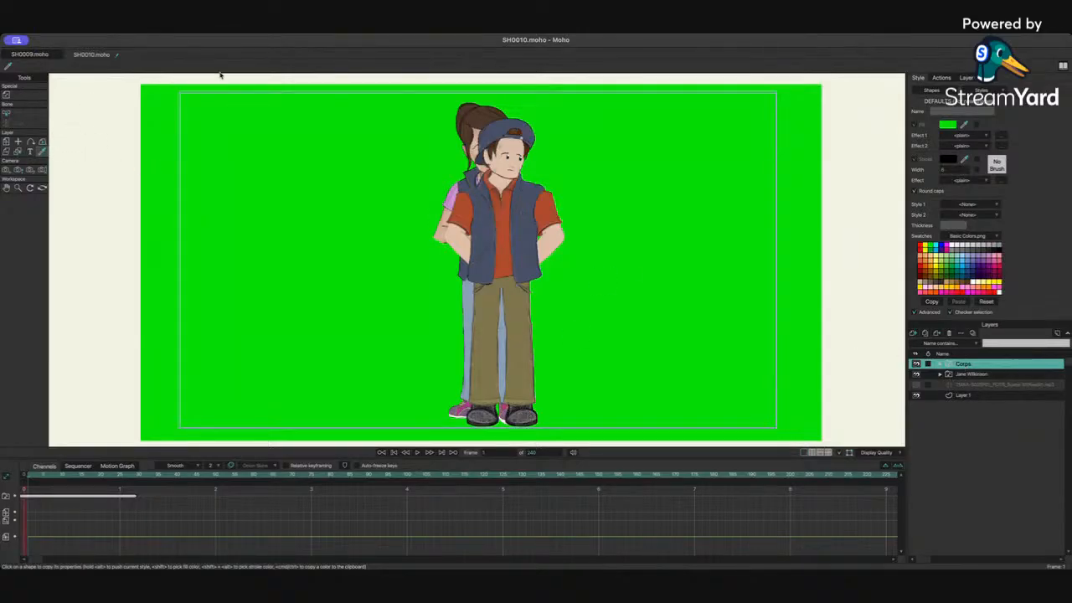
click(7, 171)
drag(456, 241, 480, 233)
key(super+z)
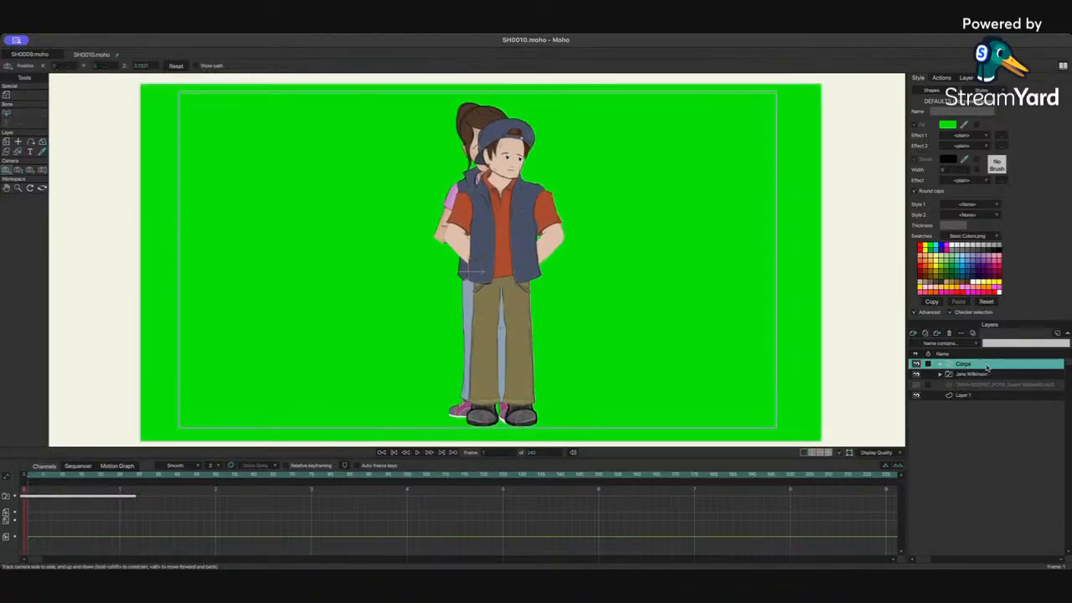
Step: Select the Jane Wilkinson layer and move it right so she stands beside the Corps character
click(979, 378)
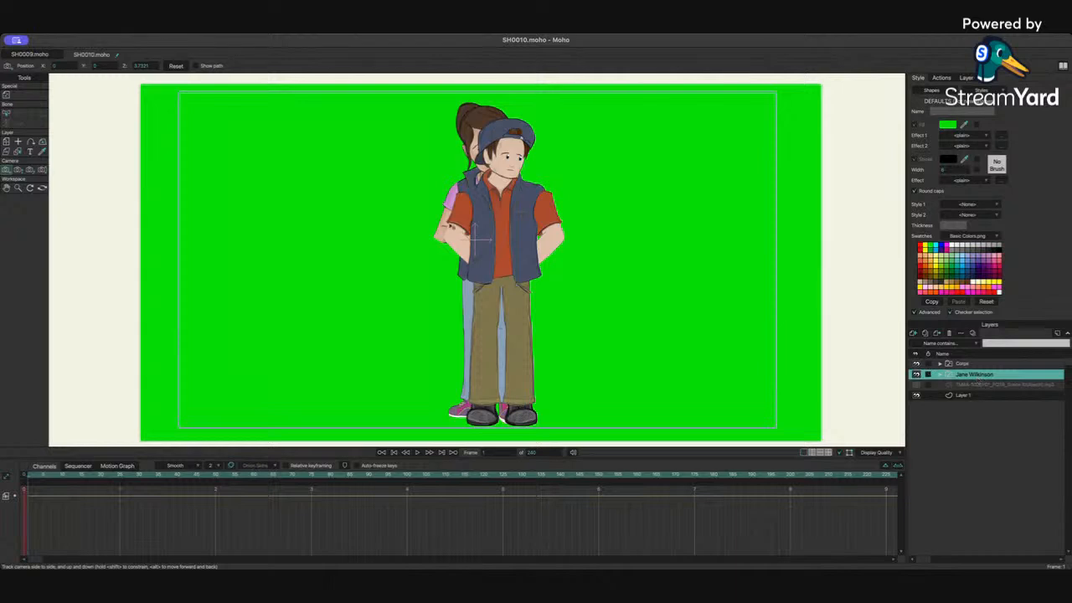
drag(494, 210, 399, 233)
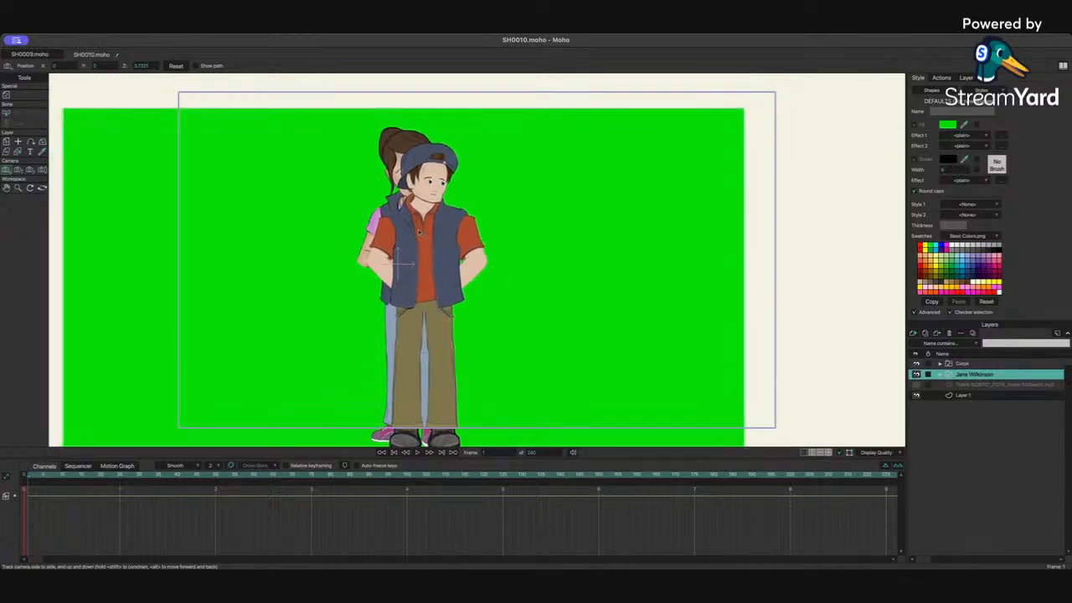
key(super+z)
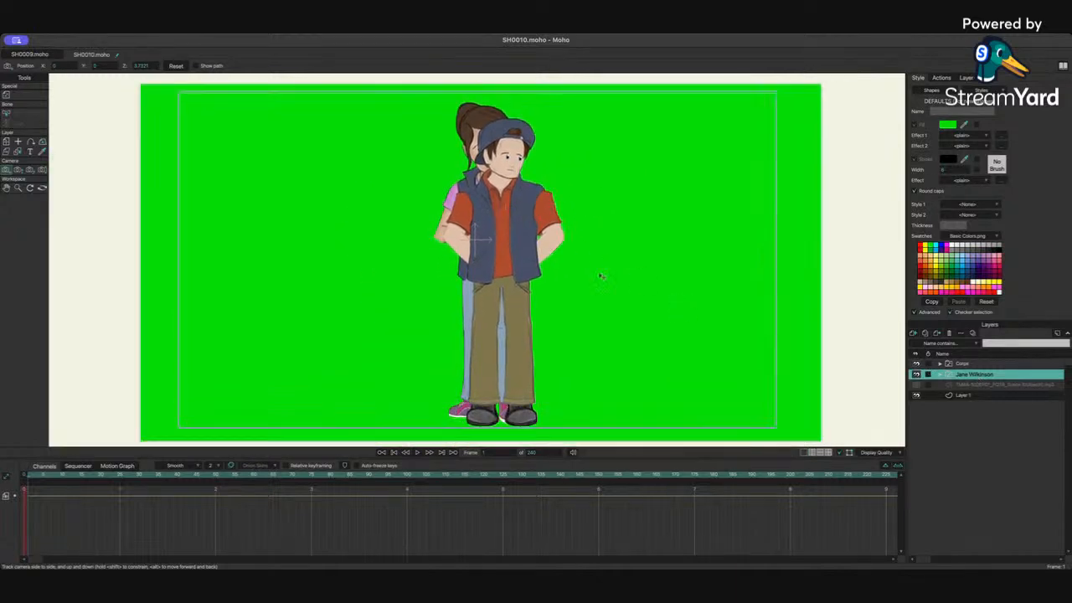
click(6, 141)
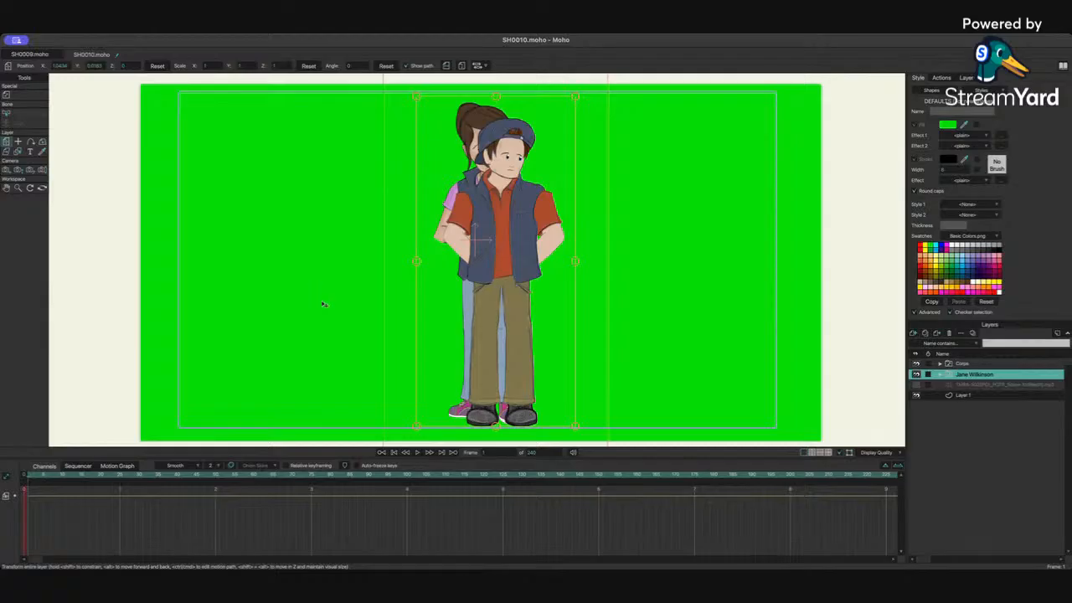
drag(476, 238, 605, 228)
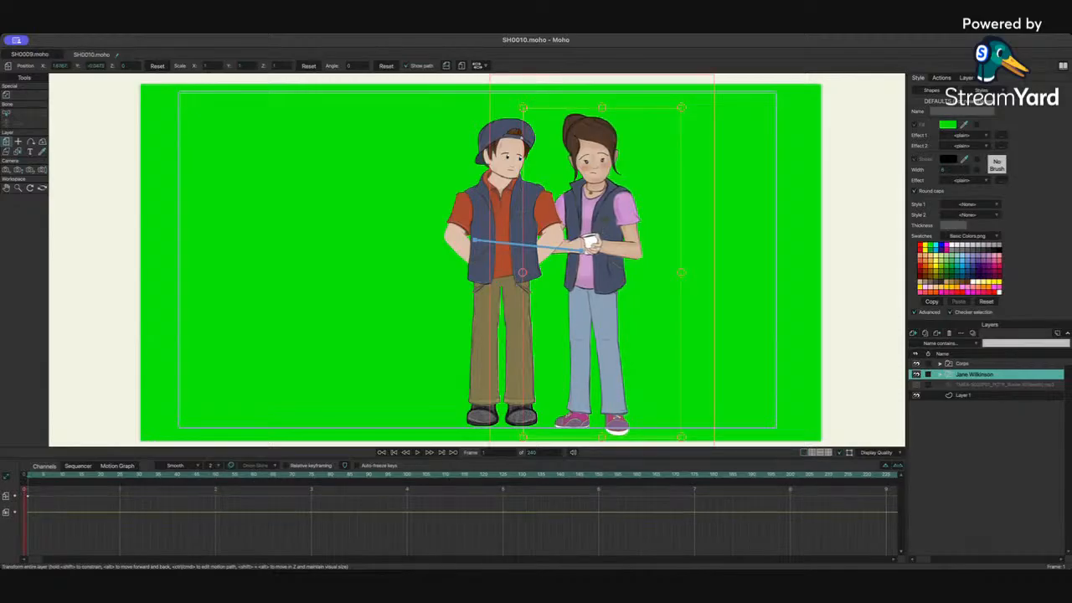
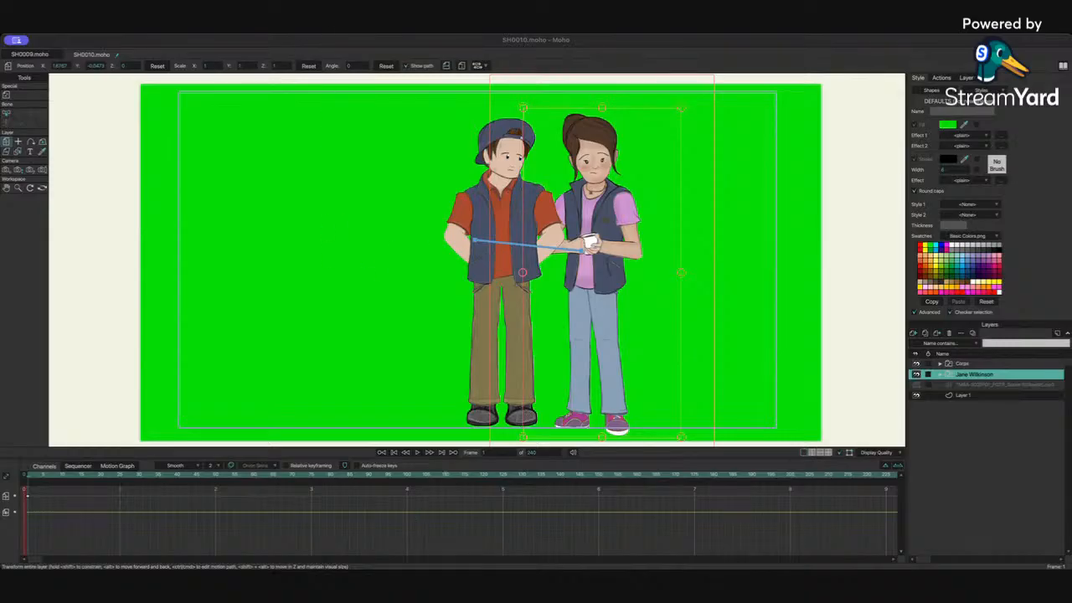
key(super+Tab)
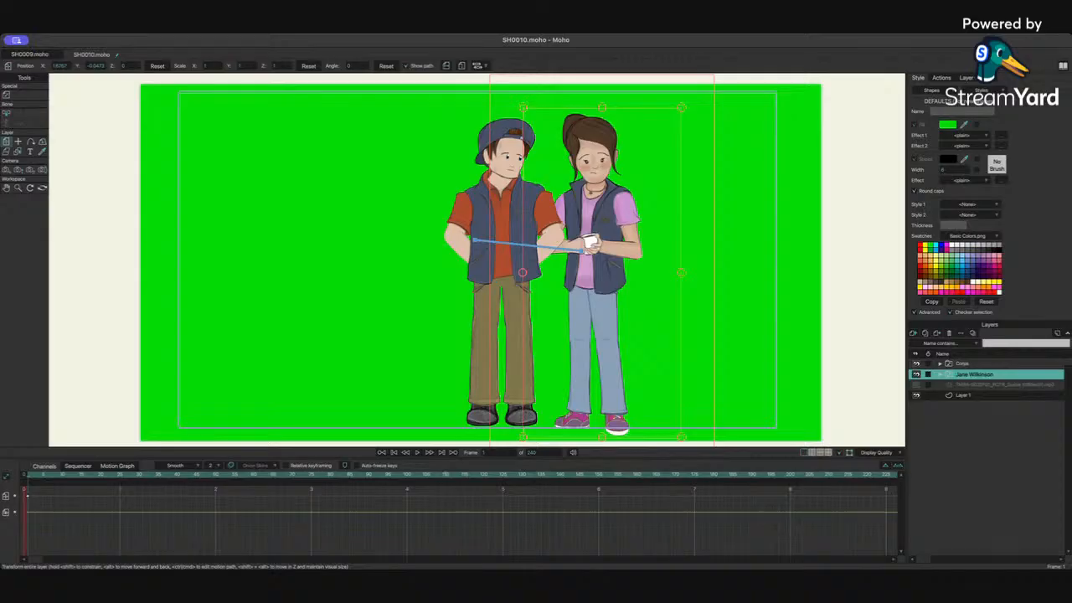
key(super+Tab)
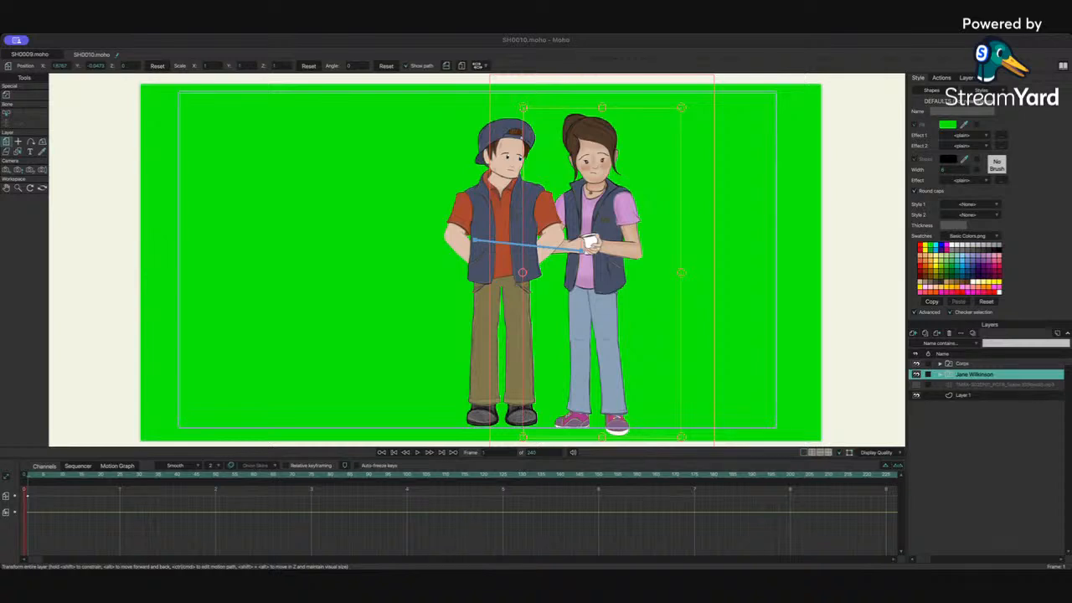
key(super+Tab)
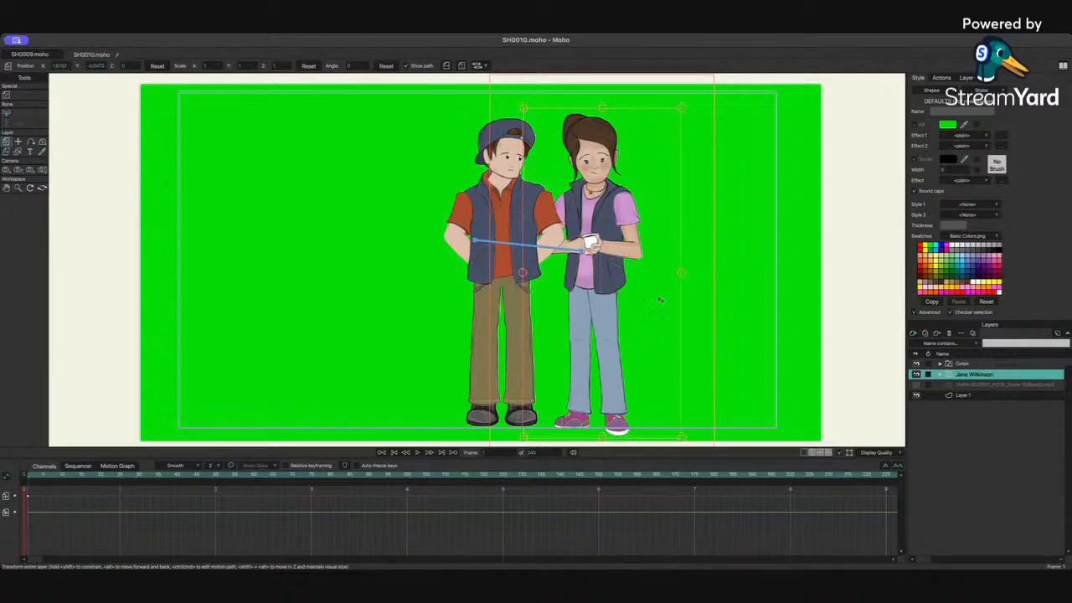
Step: Select the green background layer and shift it up and to the right behind the characters
click(970, 366)
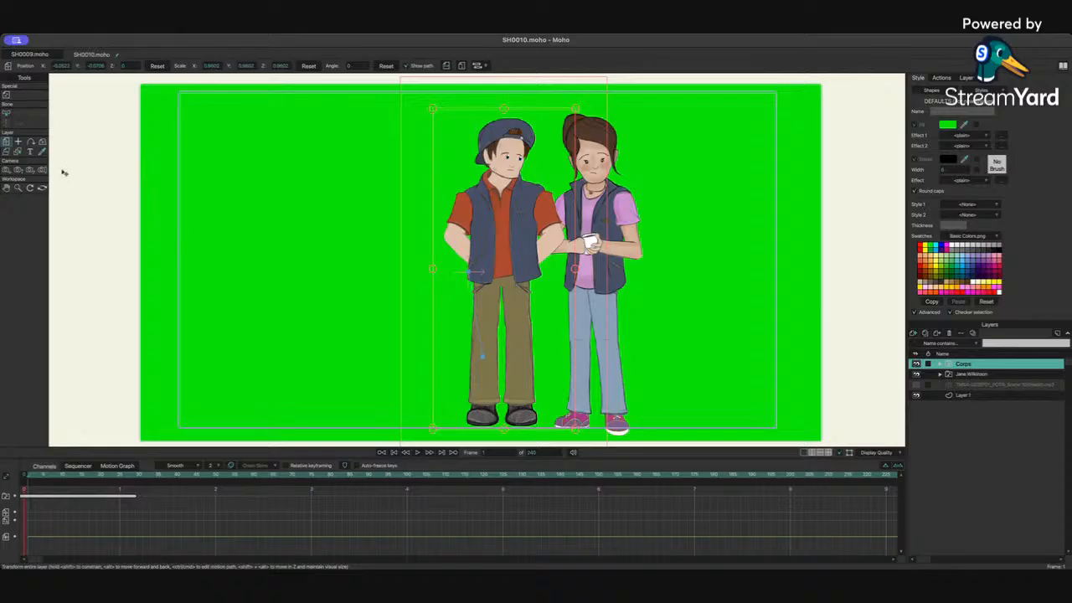
click(952, 396)
click(8, 156)
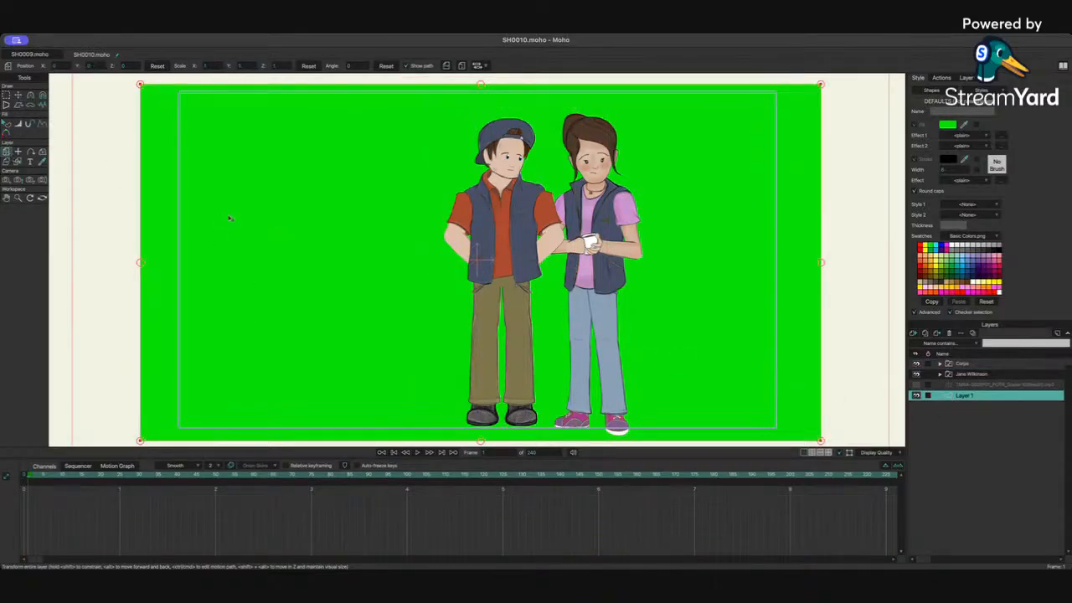
drag(227, 221, 271, 168)
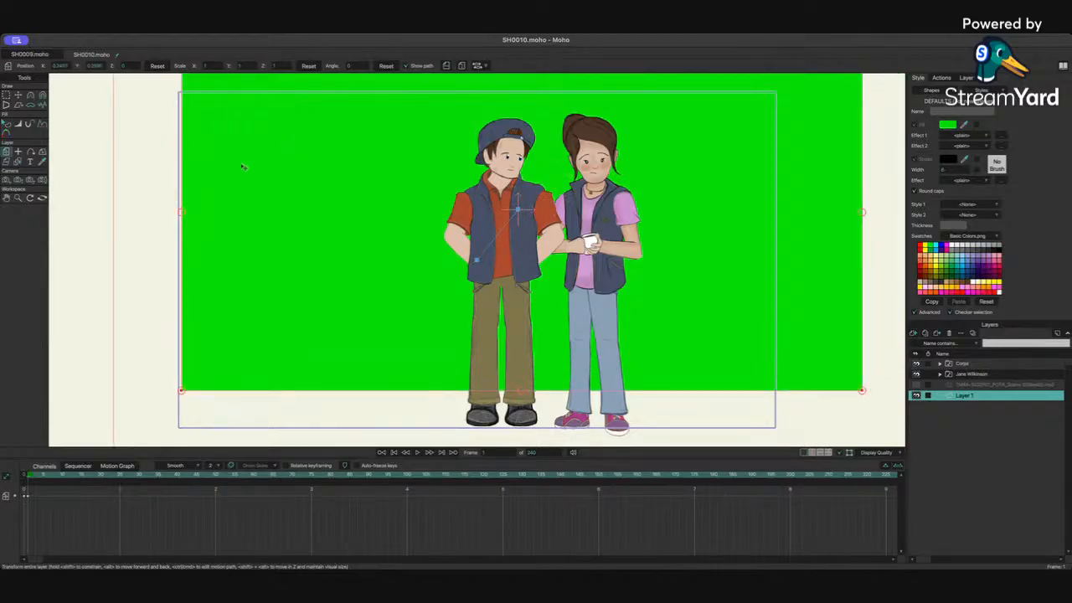
Step: Track and zoom the camera in to frame both characters more closely
click(6, 179)
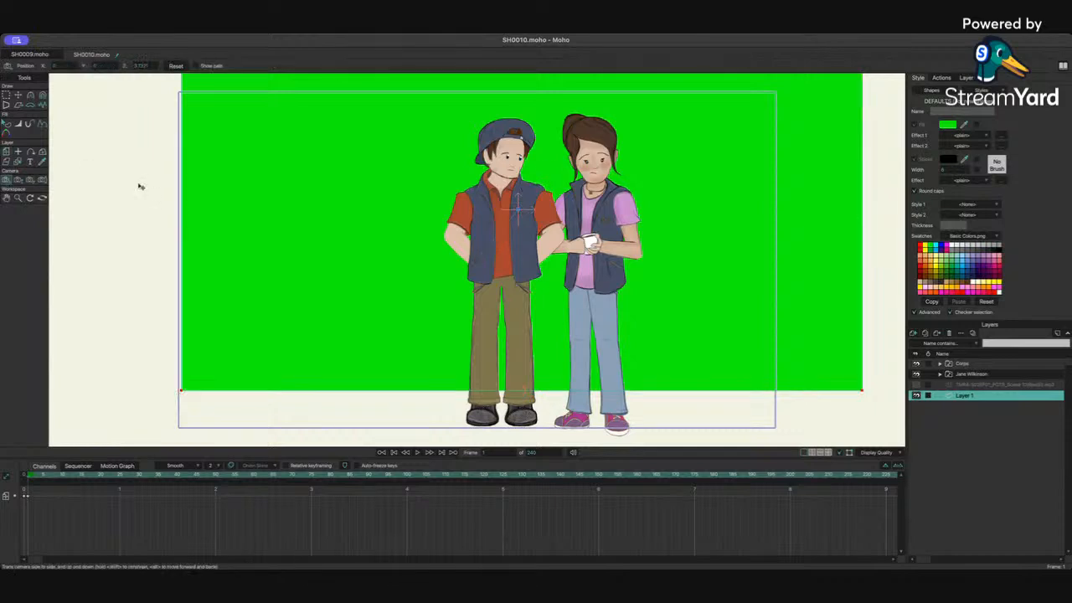
drag(424, 210, 347, 262)
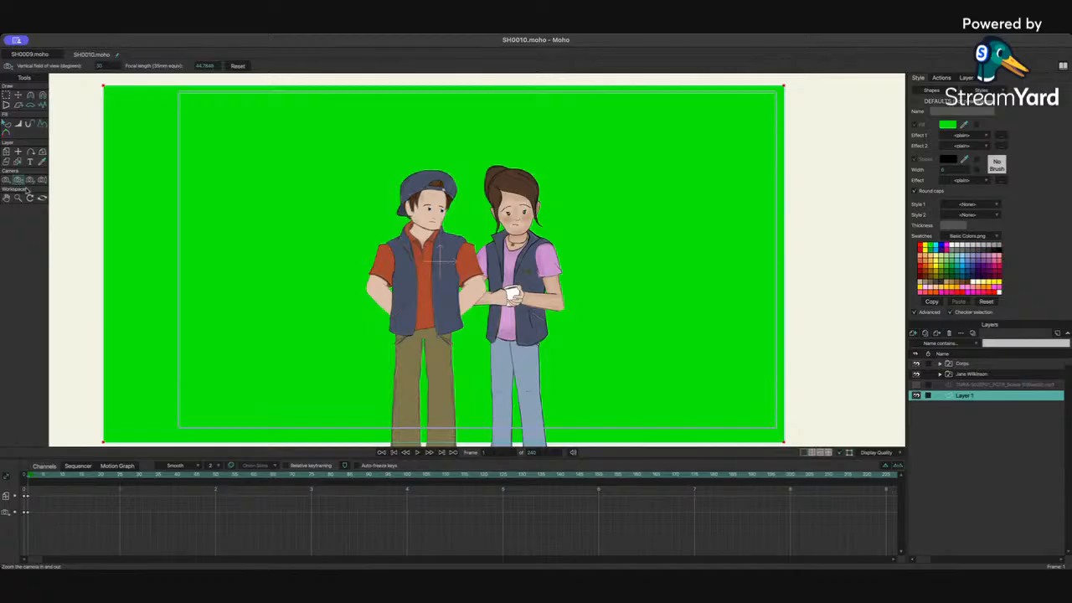
drag(275, 243, 645, 191)
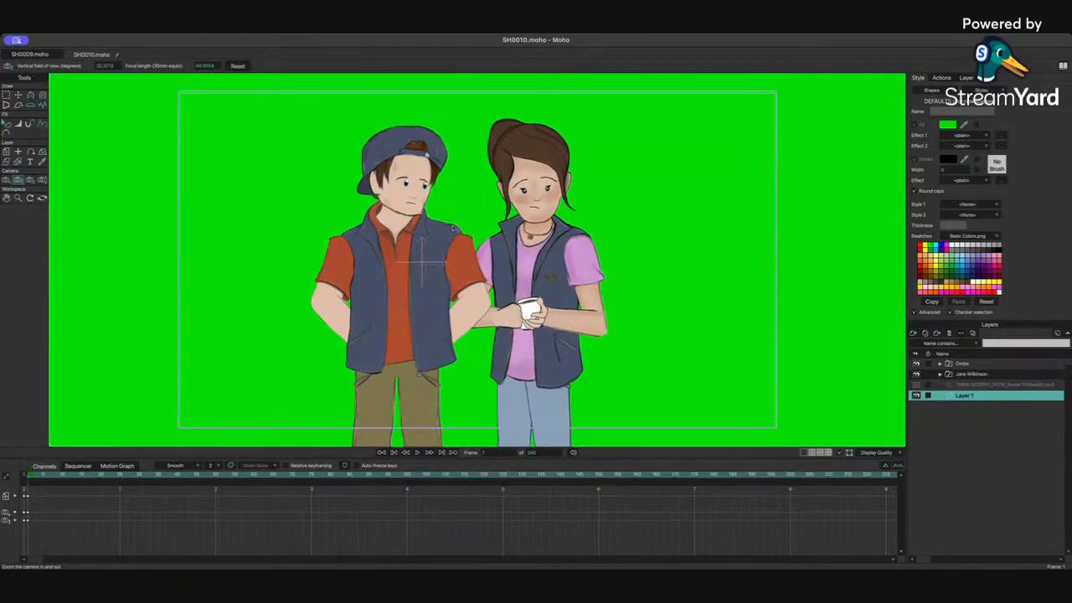
drag(453, 226, 604, 206)
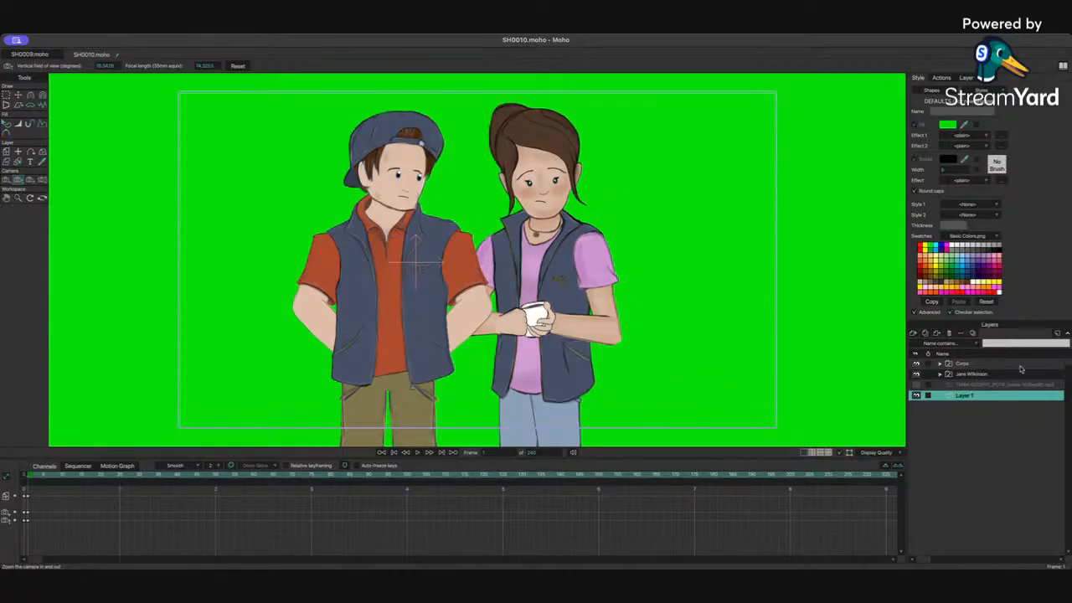
Step: Select Jane Wilkinson's layer, scale it down slightly and nudge her position beside Corps
click(981, 375)
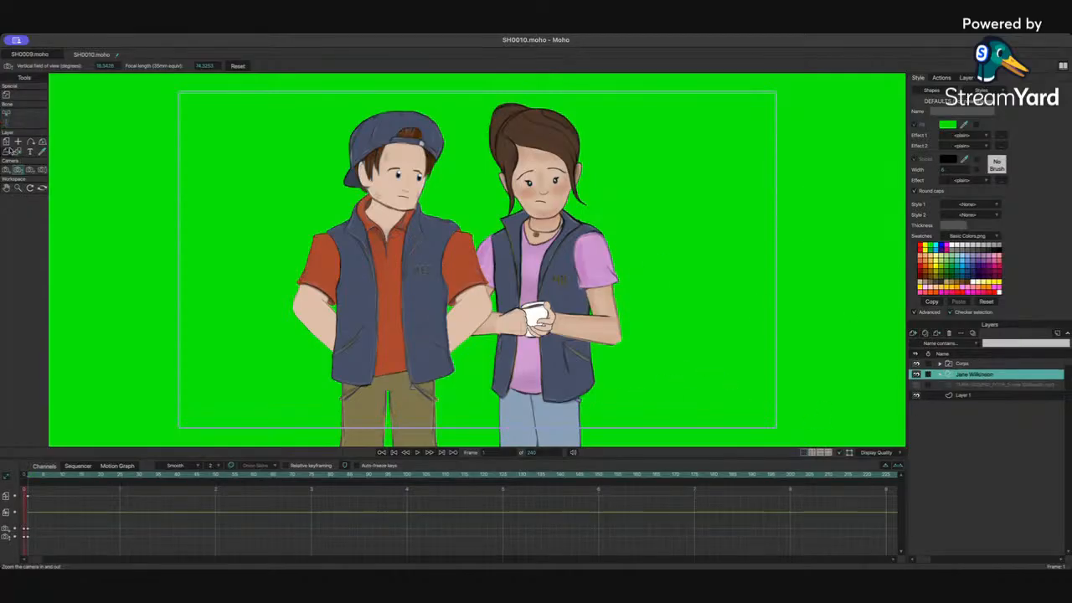
click(7, 142)
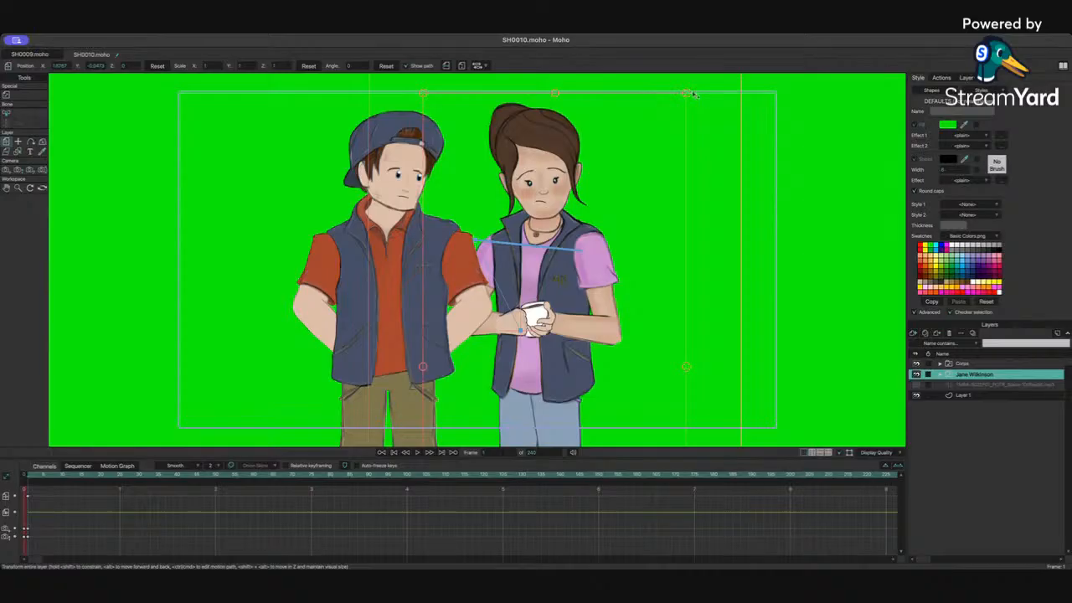
drag(686, 96, 675, 107)
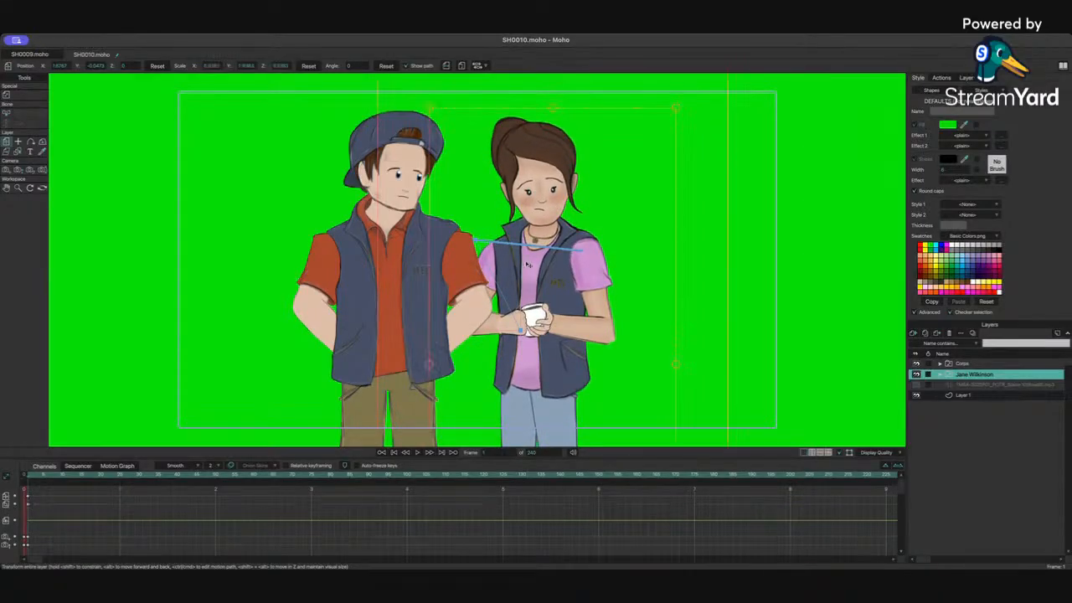
drag(526, 264, 533, 259)
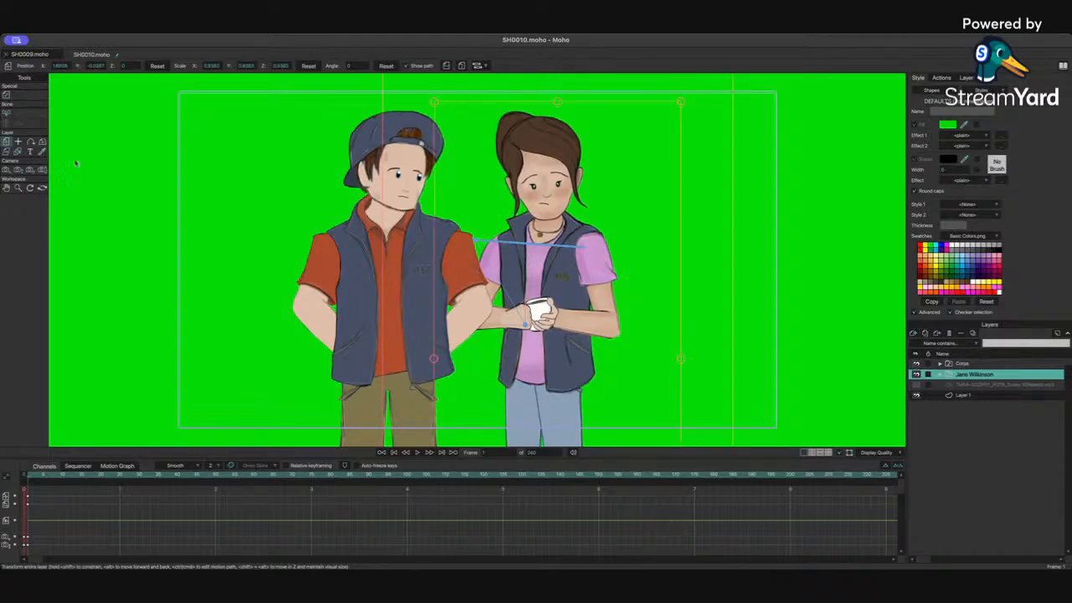
Step: Zoom and track the camera further in for a closer shot of both characters' upper bodies
click(18, 169)
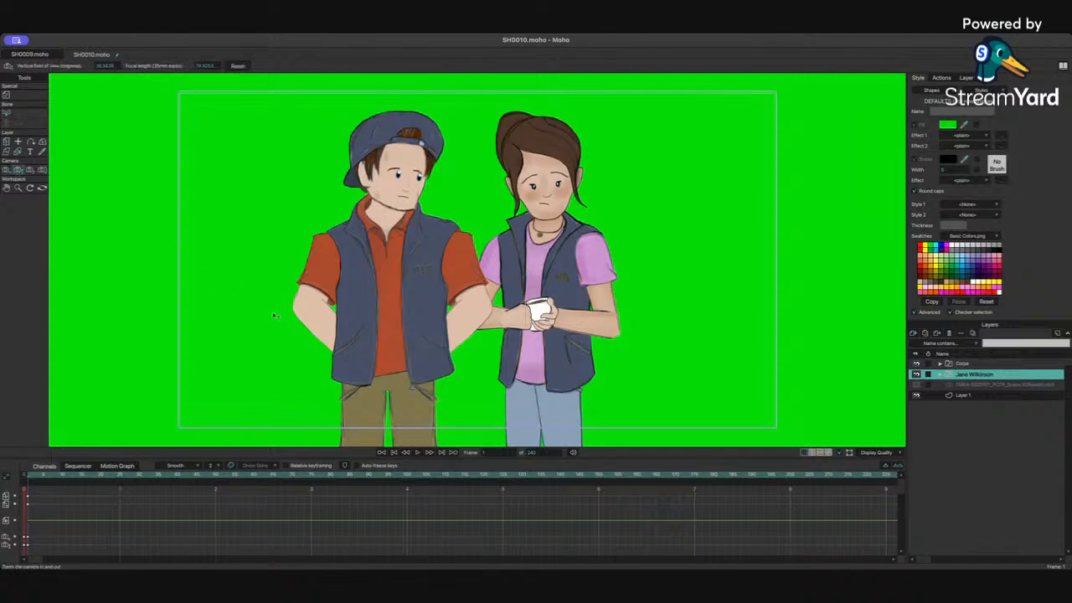
drag(275, 316, 352, 444)
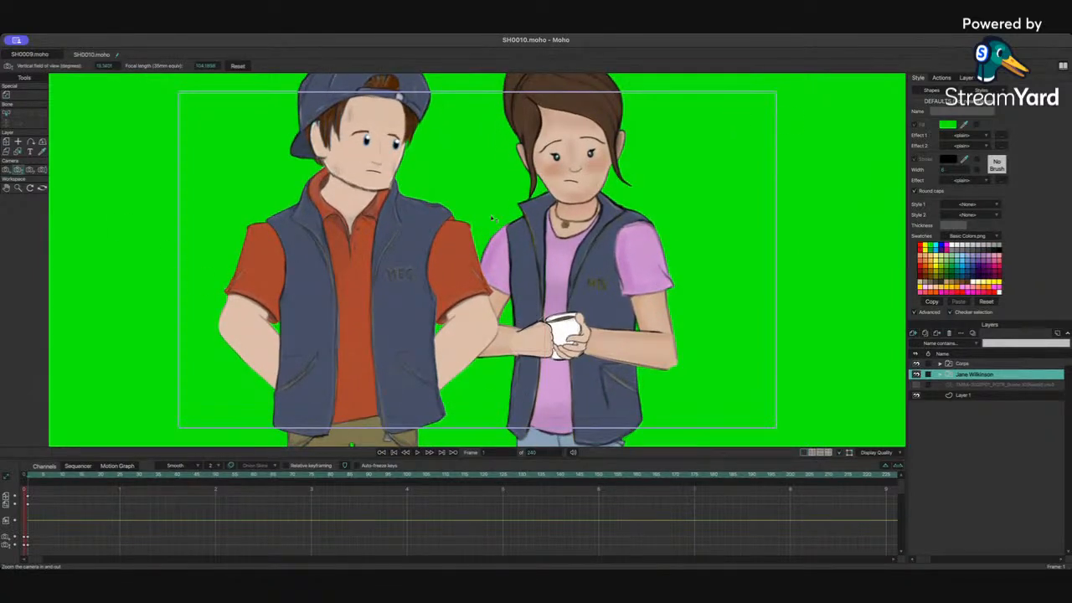
drag(492, 218, 516, 218)
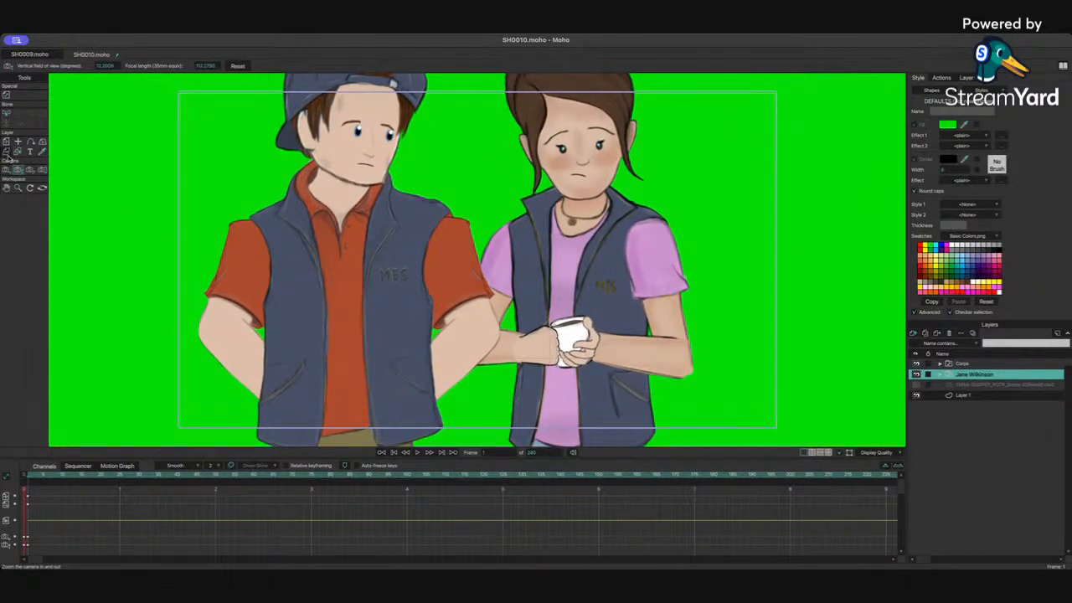
click(7, 170)
drag(363, 201, 373, 234)
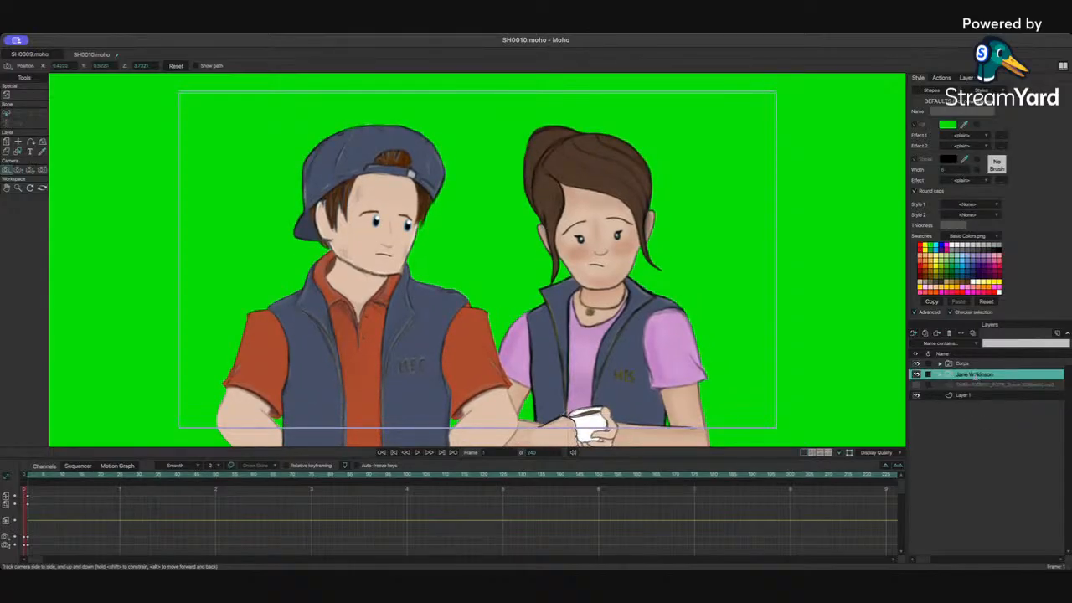
Step: Expand Jane Wilkinson's group, select her 3Q Left layer and tilt her head bone
double_click(976, 375)
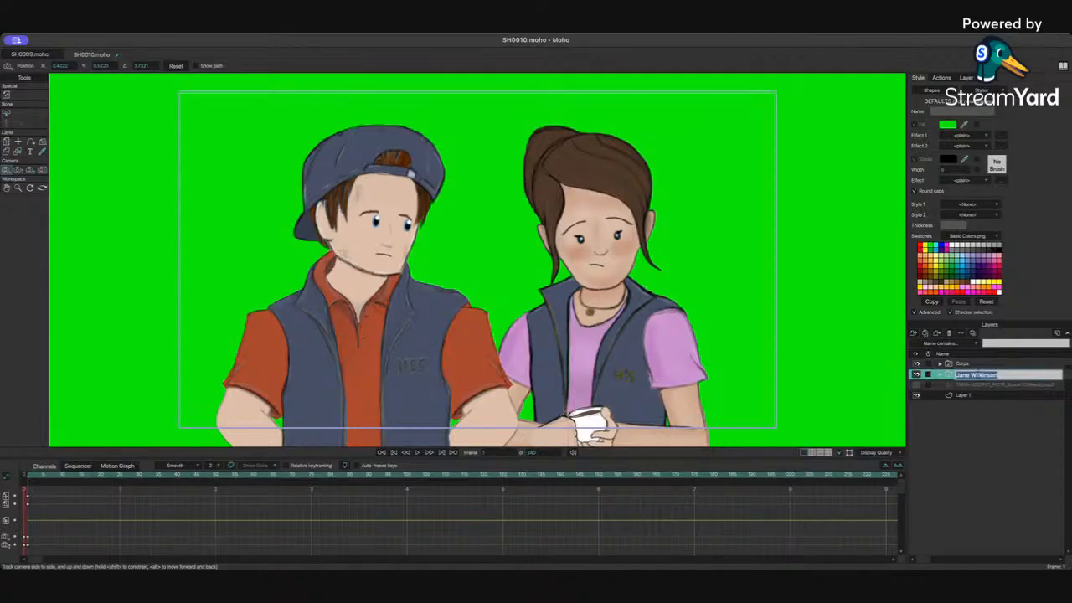
click(941, 375)
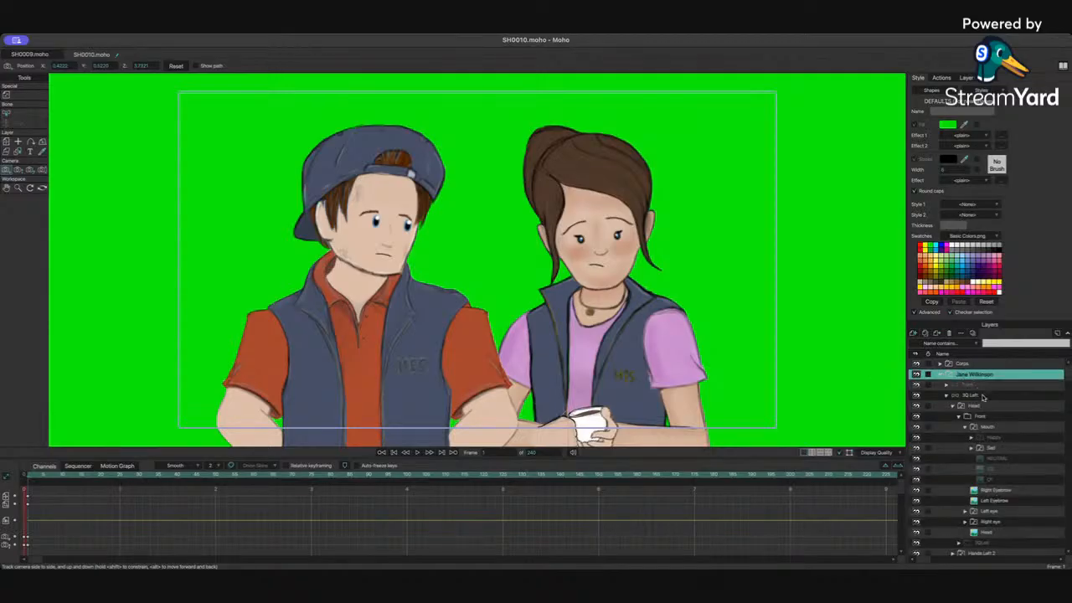
click(946, 396)
click(969, 395)
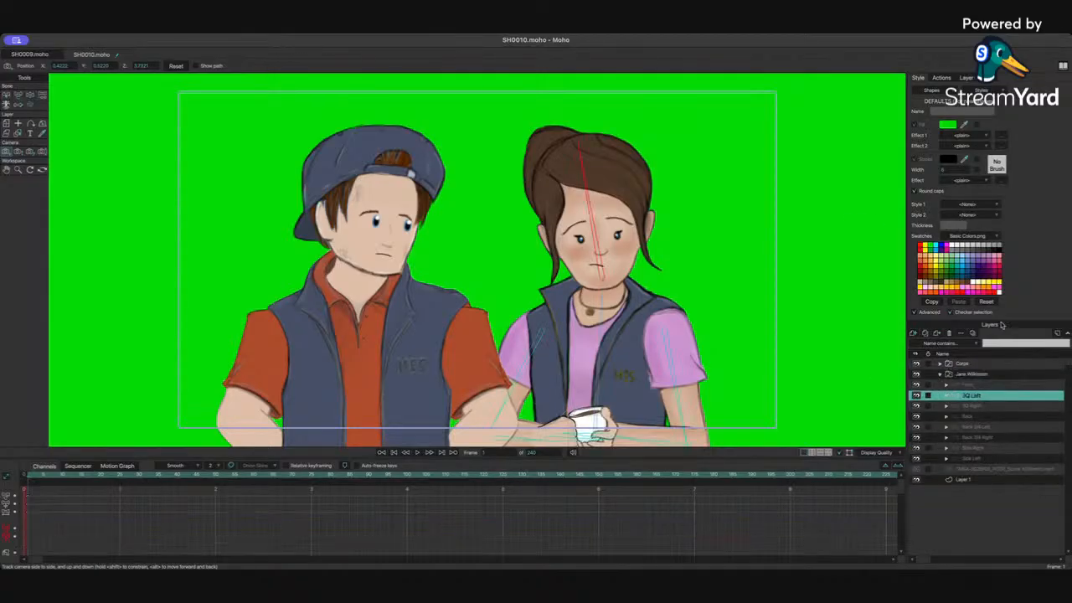
click(31, 95)
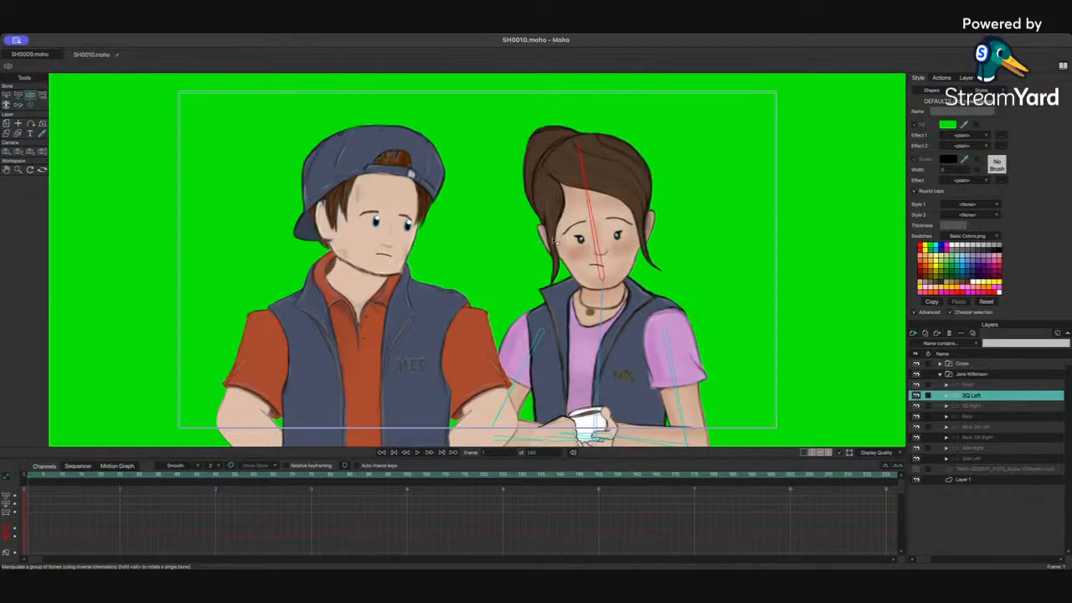
drag(553, 242, 583, 237)
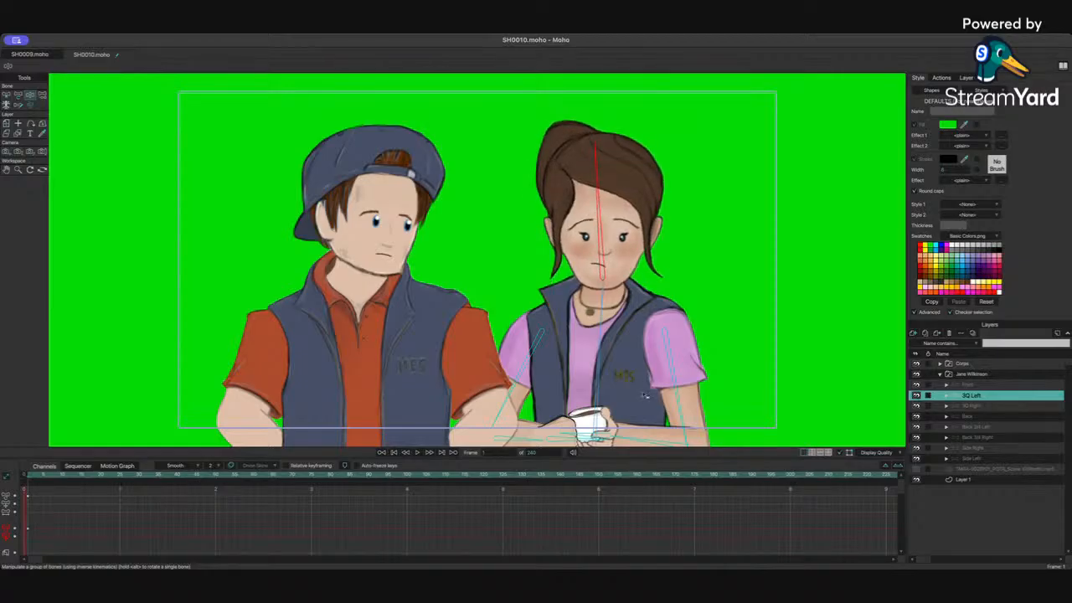
Step: Expand the Corps group, select Corps front and pose its head and arm bones
click(938, 365)
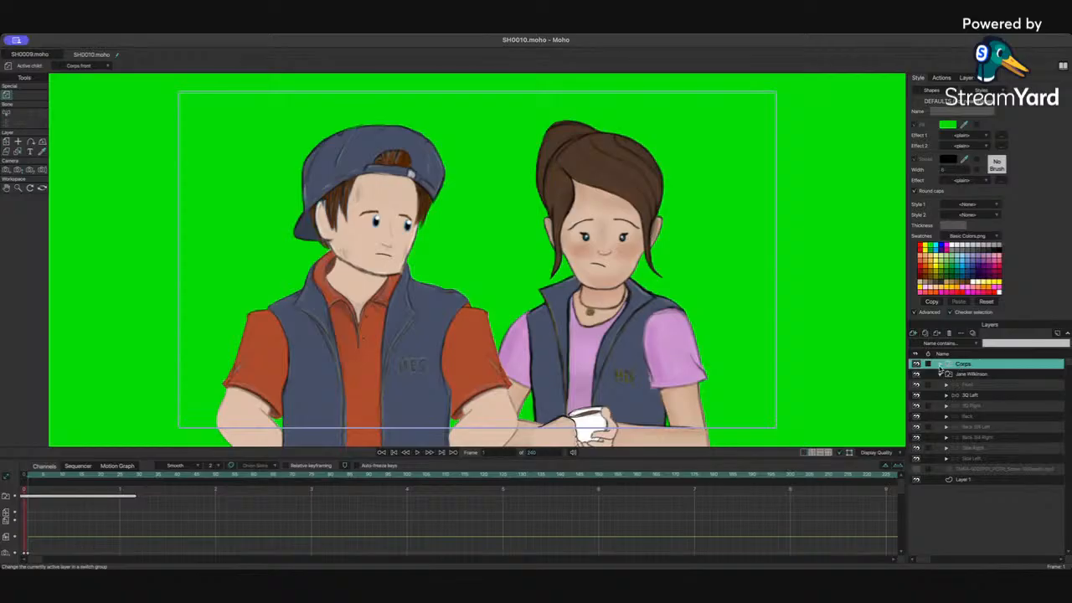
click(939, 365)
click(973, 417)
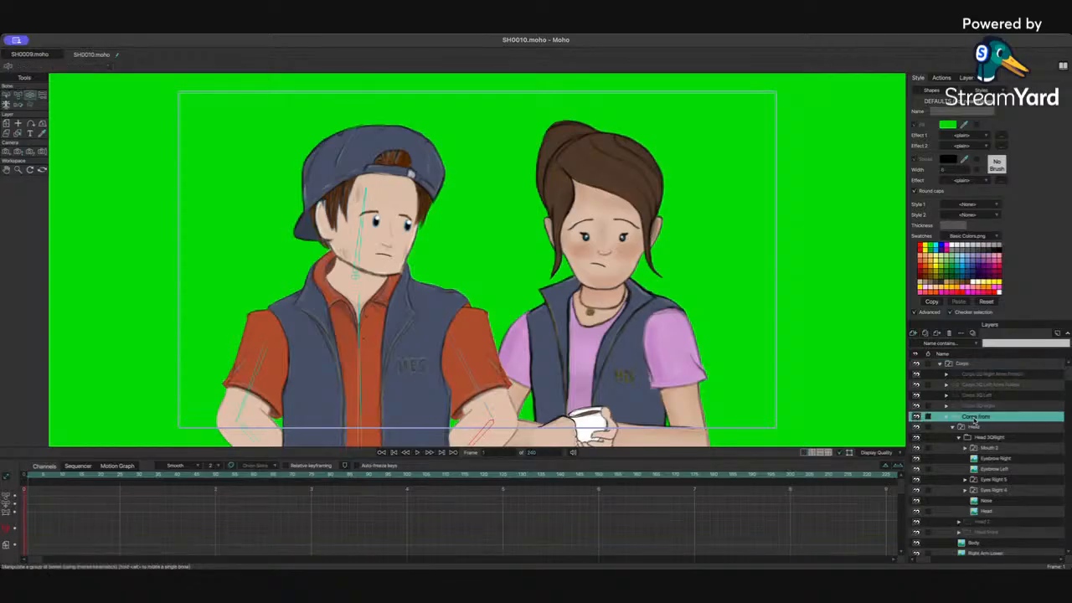
drag(387, 203, 377, 198)
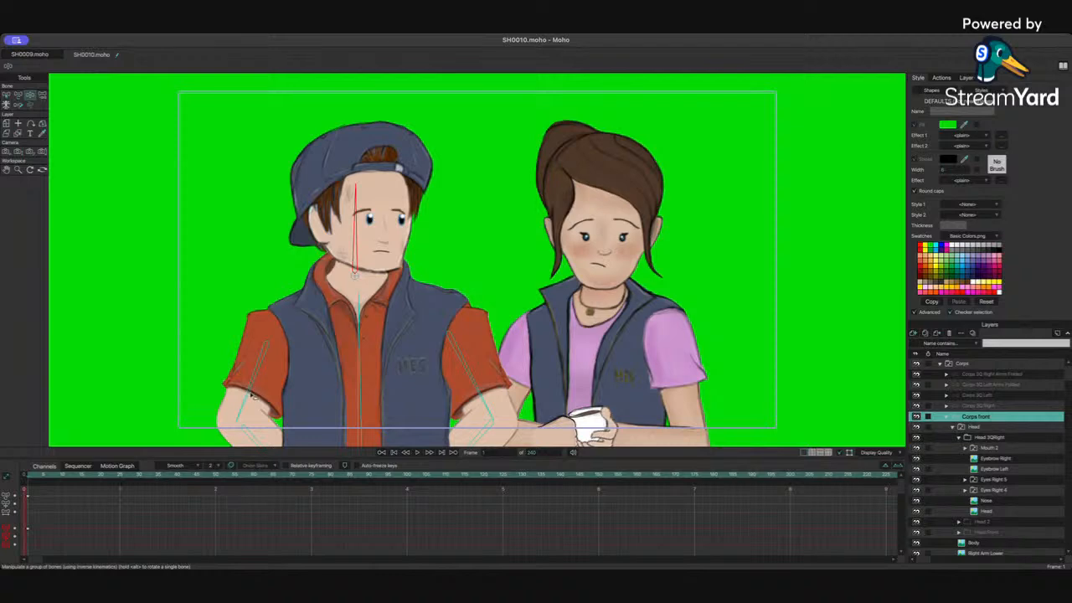
drag(253, 395, 260, 397)
drag(483, 411, 475, 415)
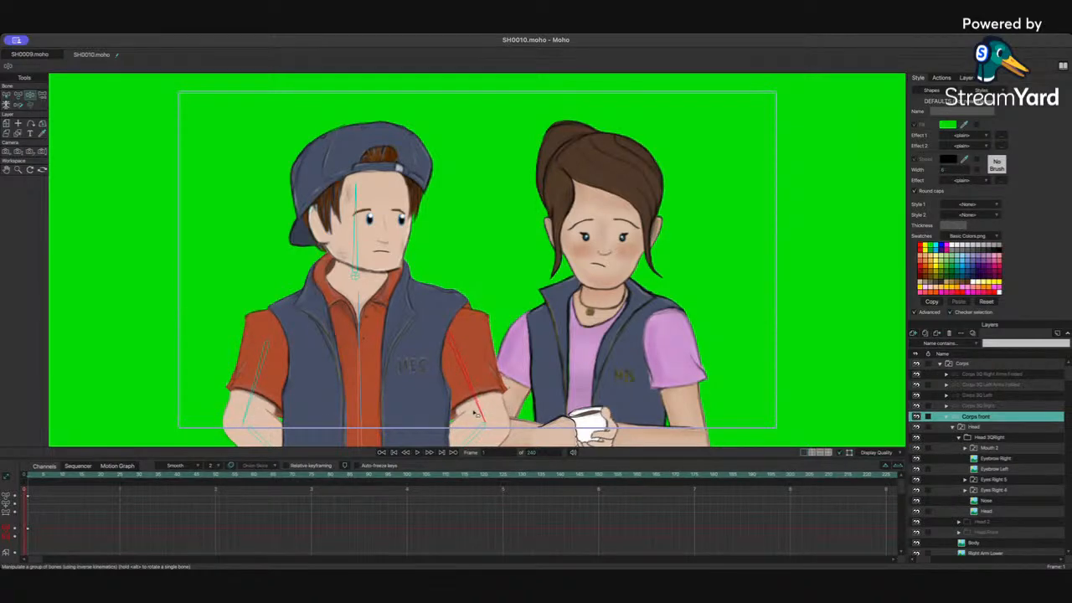
click(18, 94)
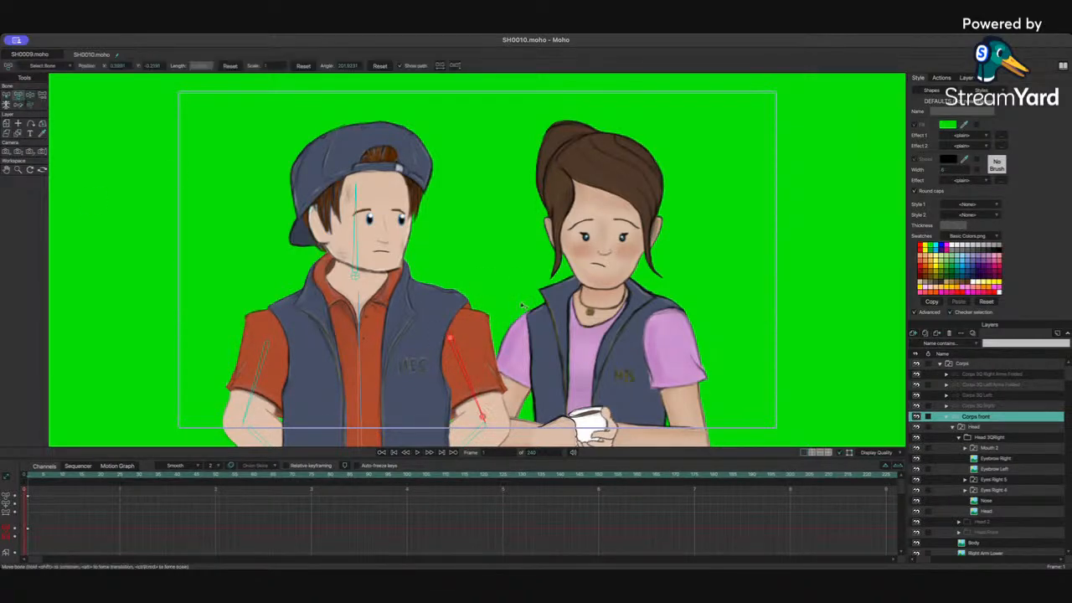
drag(452, 339, 452, 335)
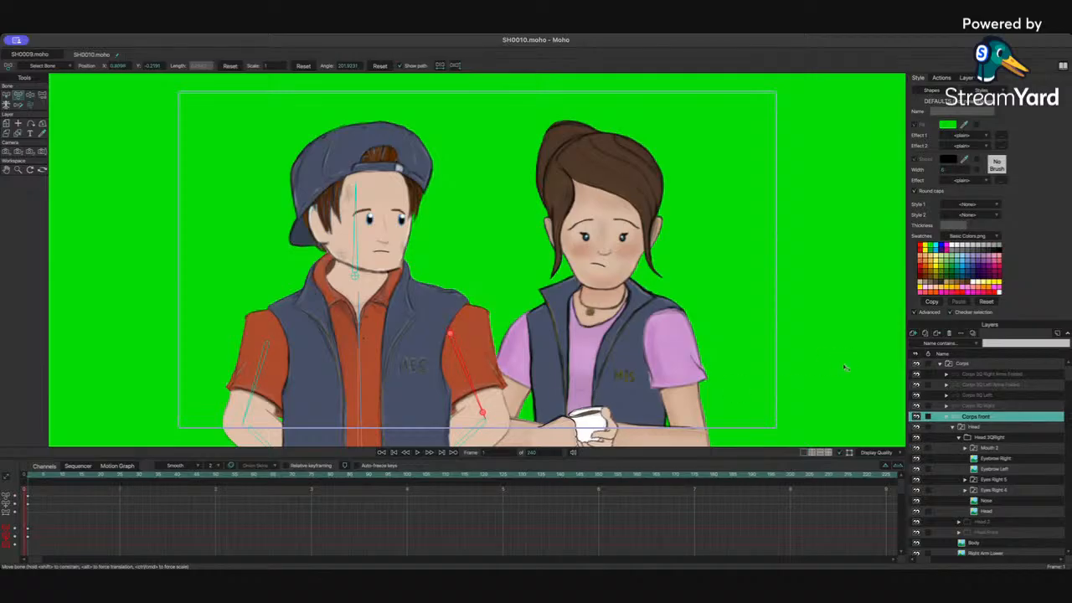
Step: Select the Eyes Right 5 and Eyes Right 4 layers in Corps front's head and shift his eyes slightly to the left
click(1000, 449)
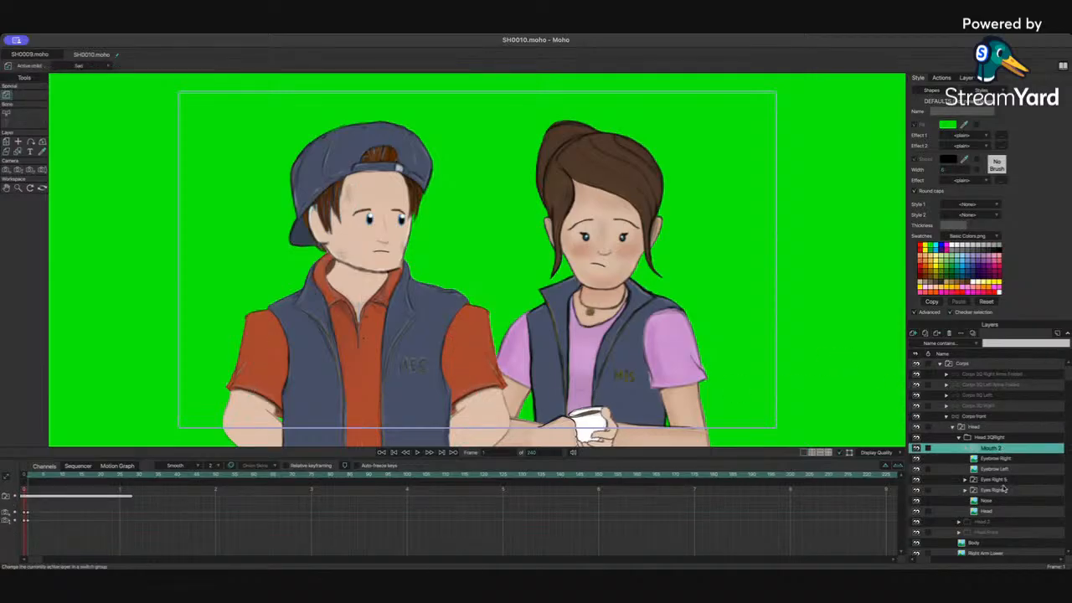
click(1006, 480)
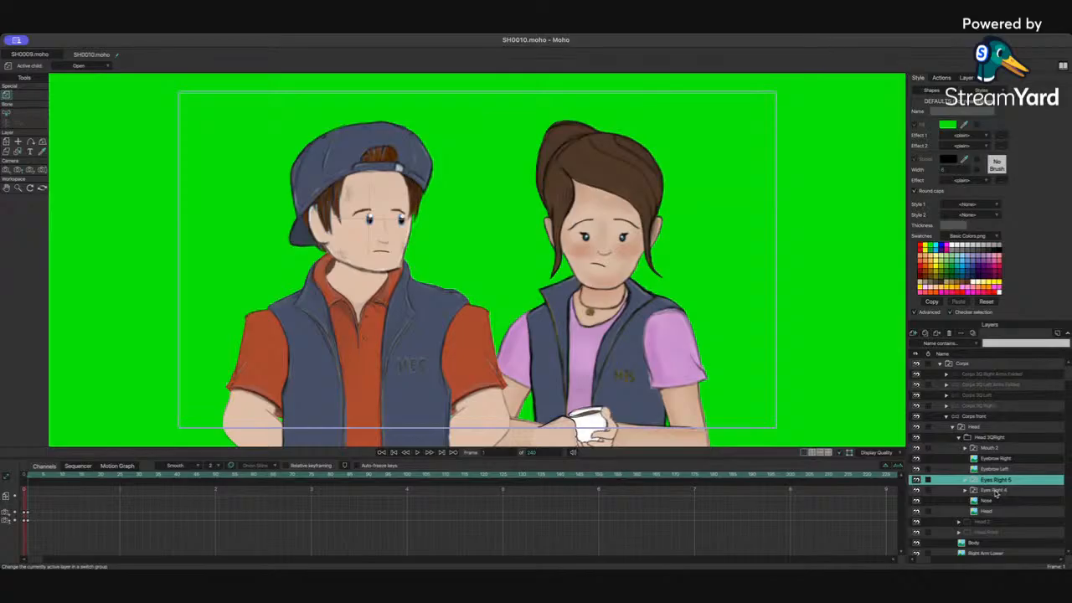
click(949, 416)
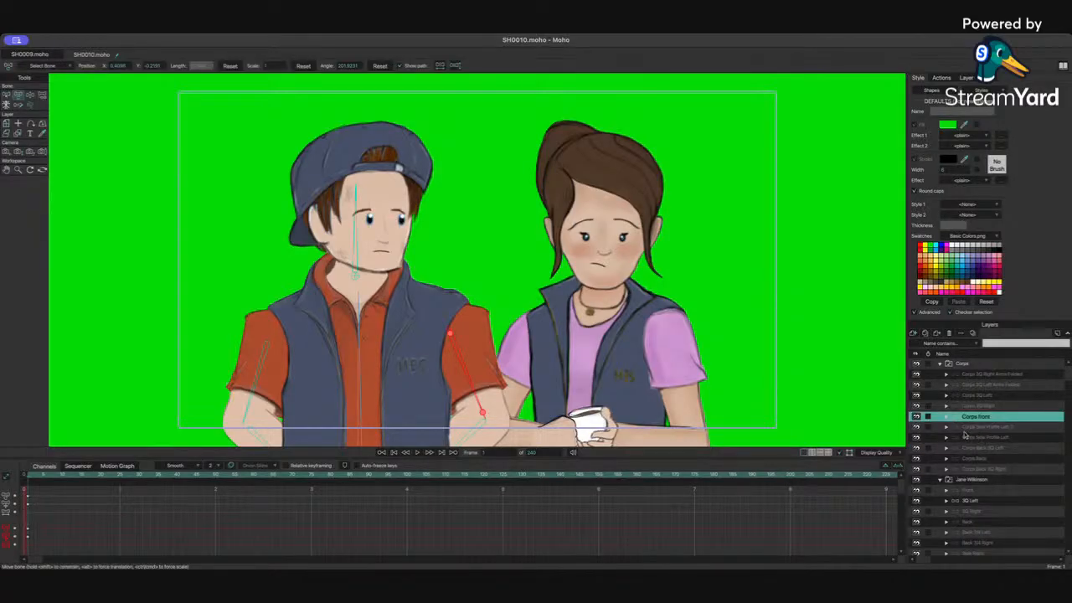
click(947, 417)
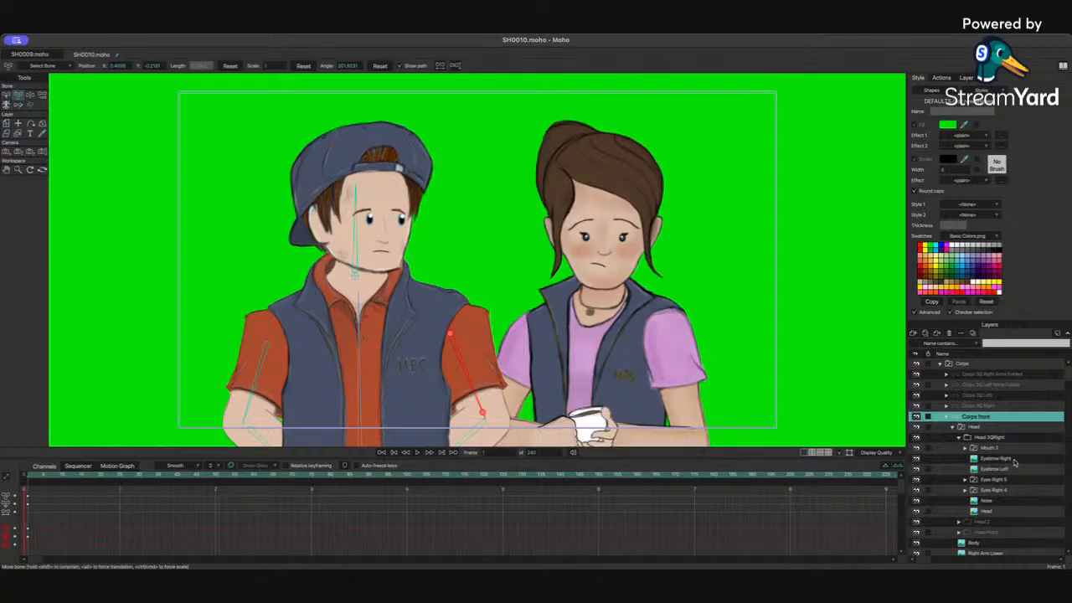
click(998, 479)
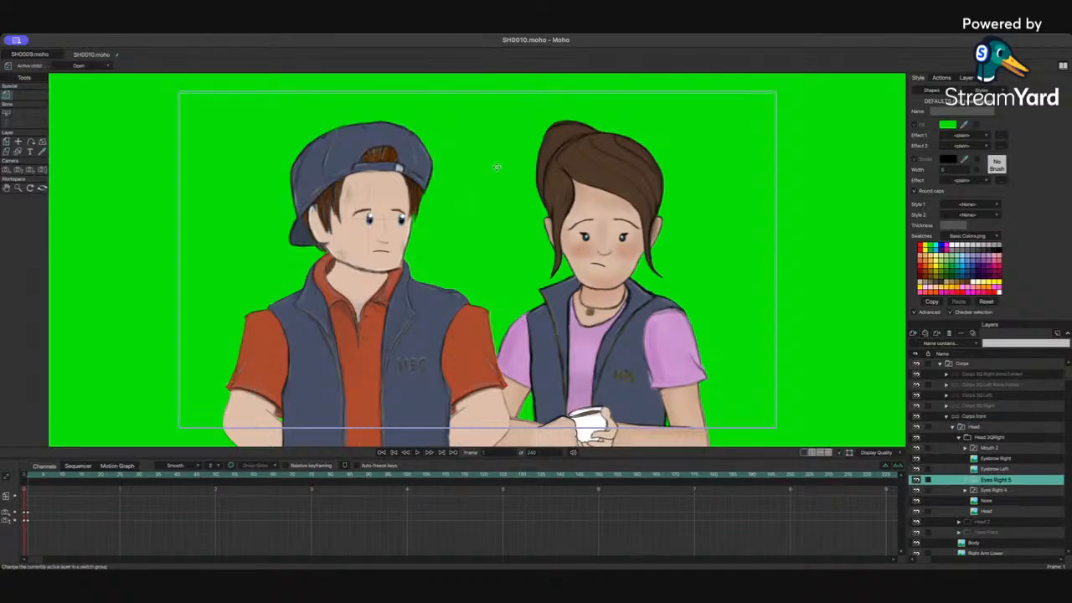
scroll(496, 167, up, 3)
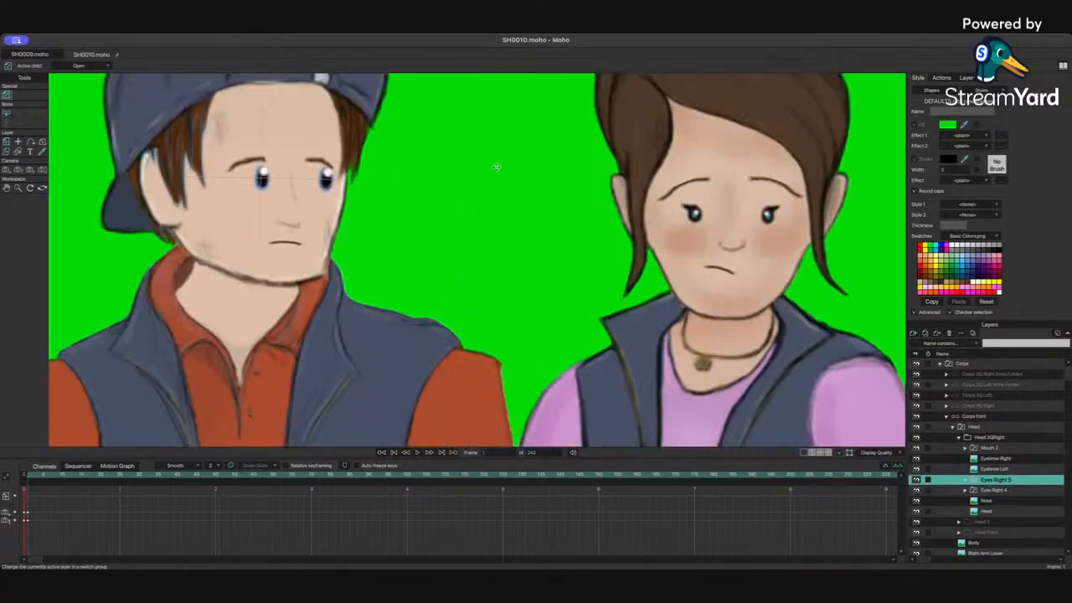
shift+click(1009, 490)
click(6, 141)
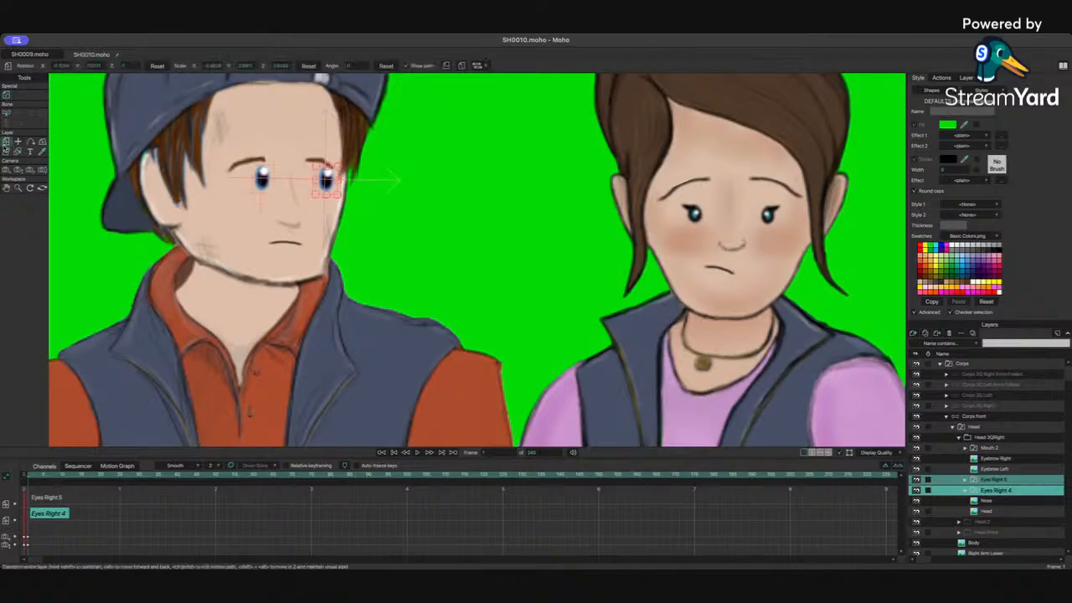
drag(329, 183, 317, 180)
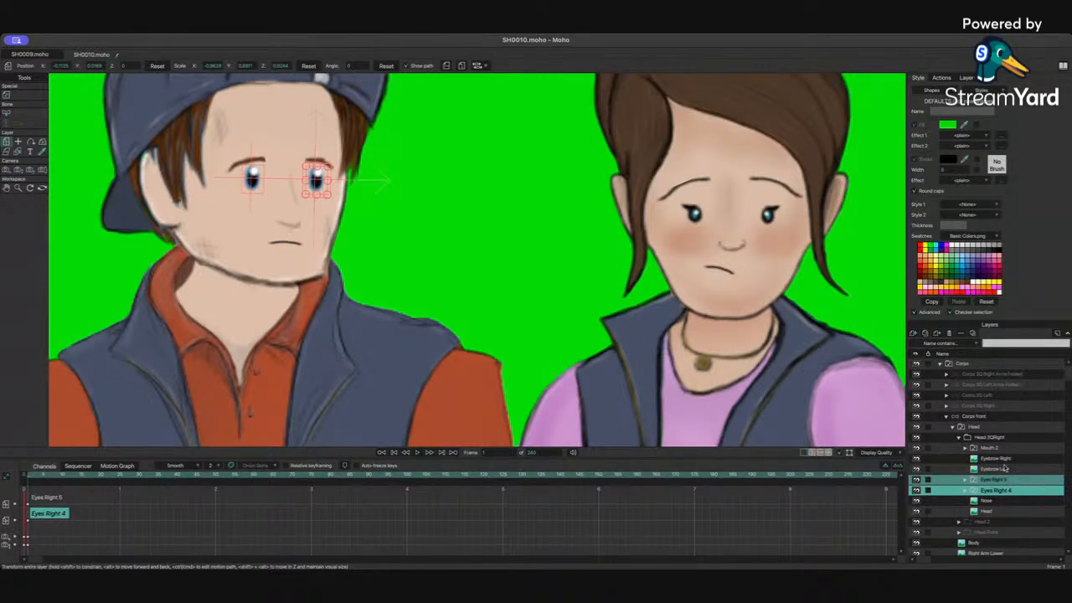
Step: Raise Corps's left eyebrow and adjust the tilt of both his eyebrows
click(1003, 460)
click(1003, 469)
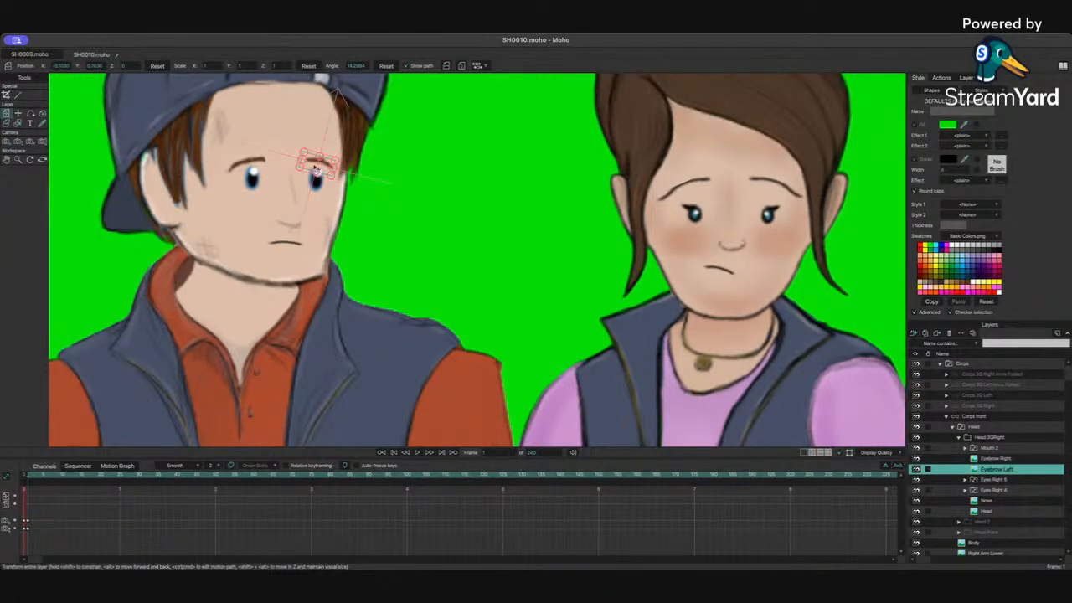
drag(316, 170, 319, 154)
scroll(172, 102, up, 5)
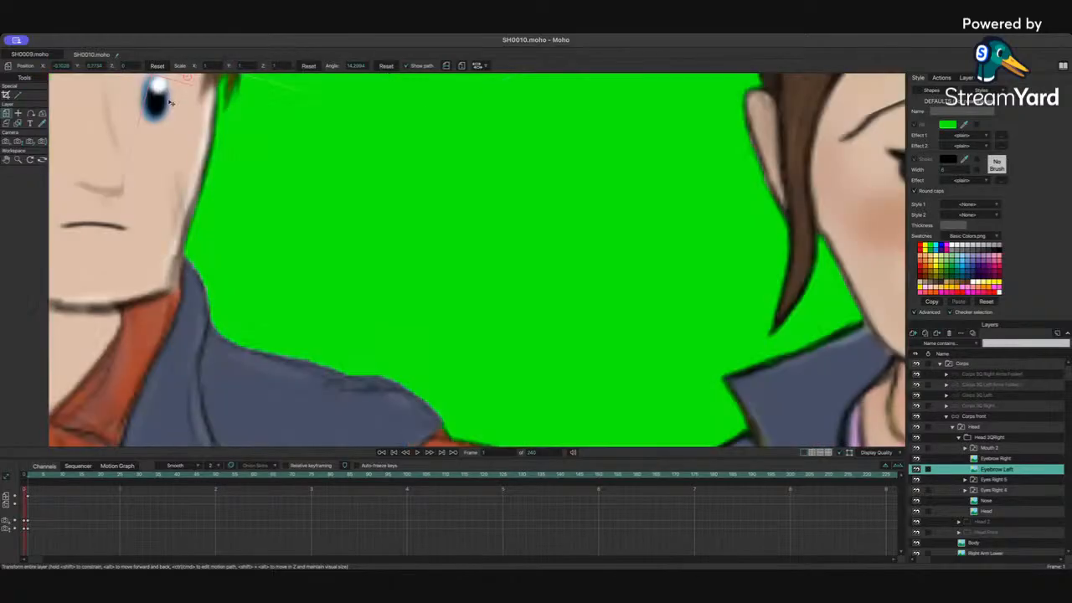
scroll(171, 102, down, 5)
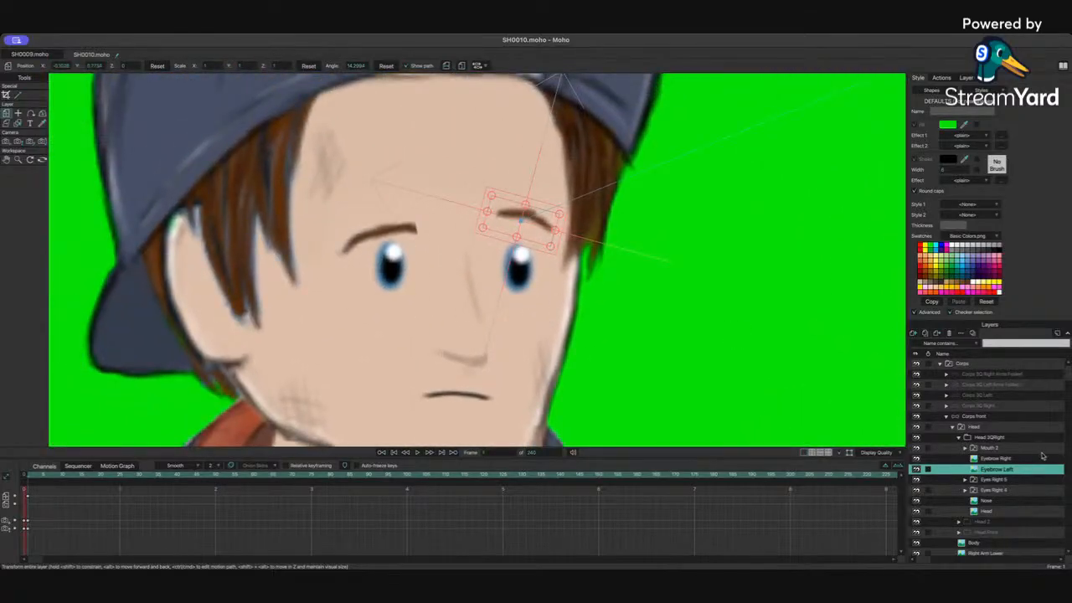
click(996, 459)
drag(396, 242, 430, 241)
click(1000, 469)
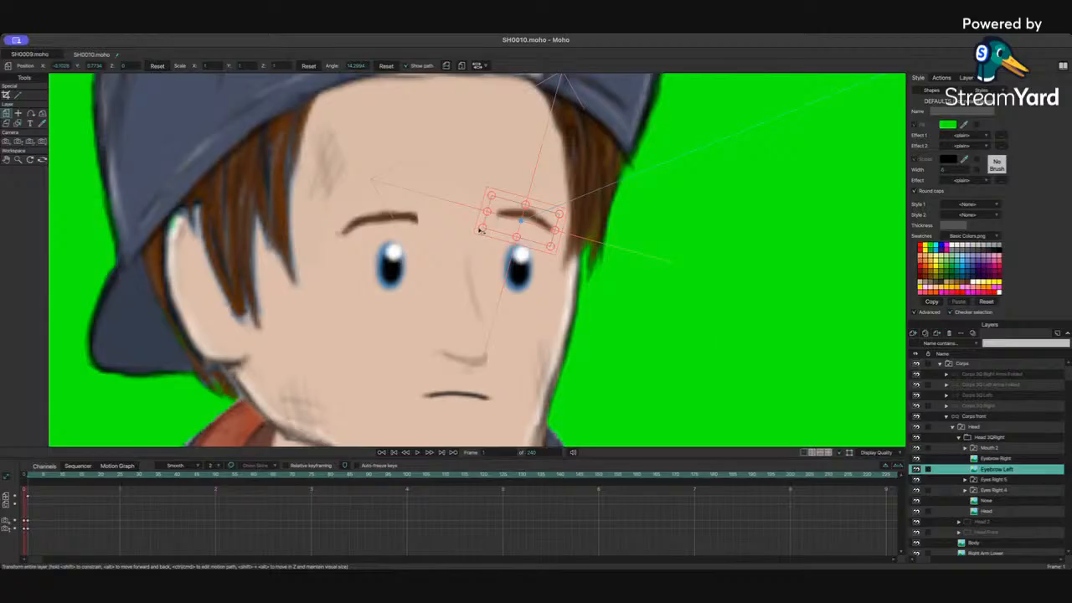
drag(480, 229, 499, 230)
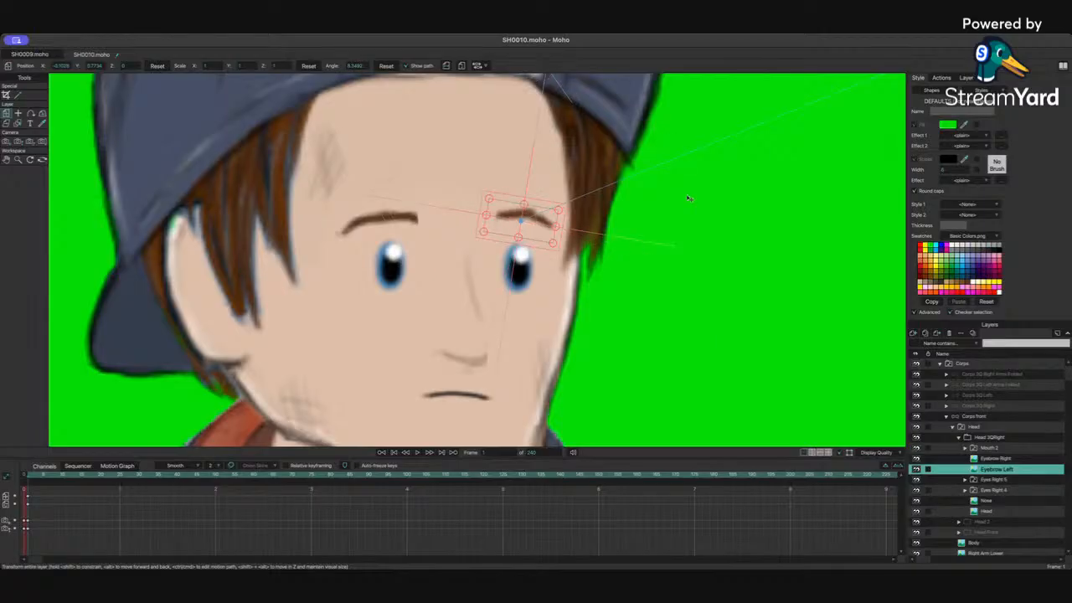
Step: Select Jane's Left eye and Right eye layers in her 3Q Left head and nudge her eyes slightly up and right
scroll(688, 198, down, 3)
drag(721, 304, 494, 273)
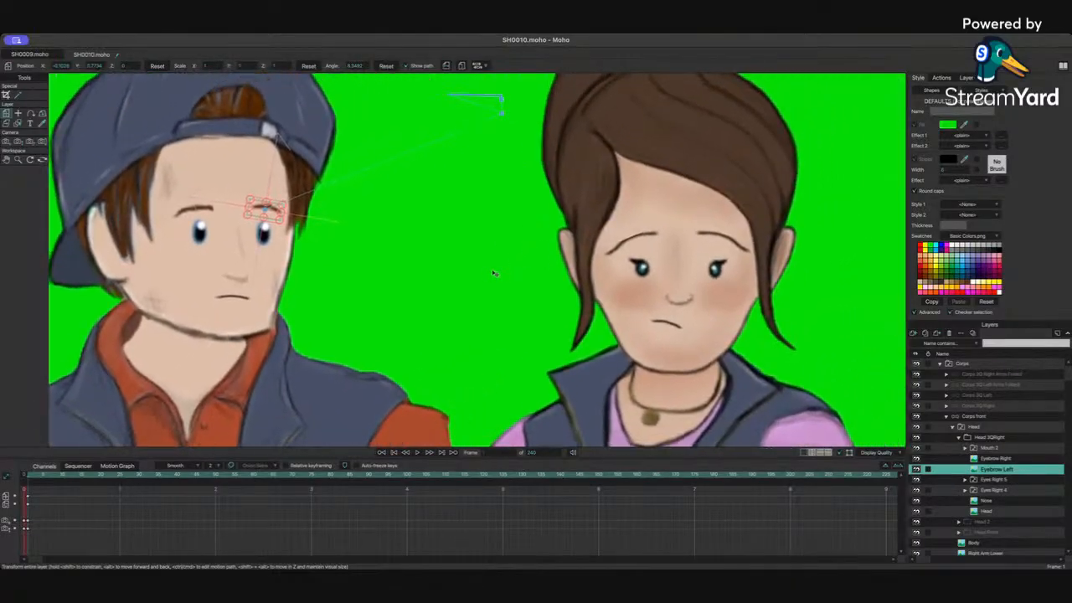
click(946, 416)
click(955, 503)
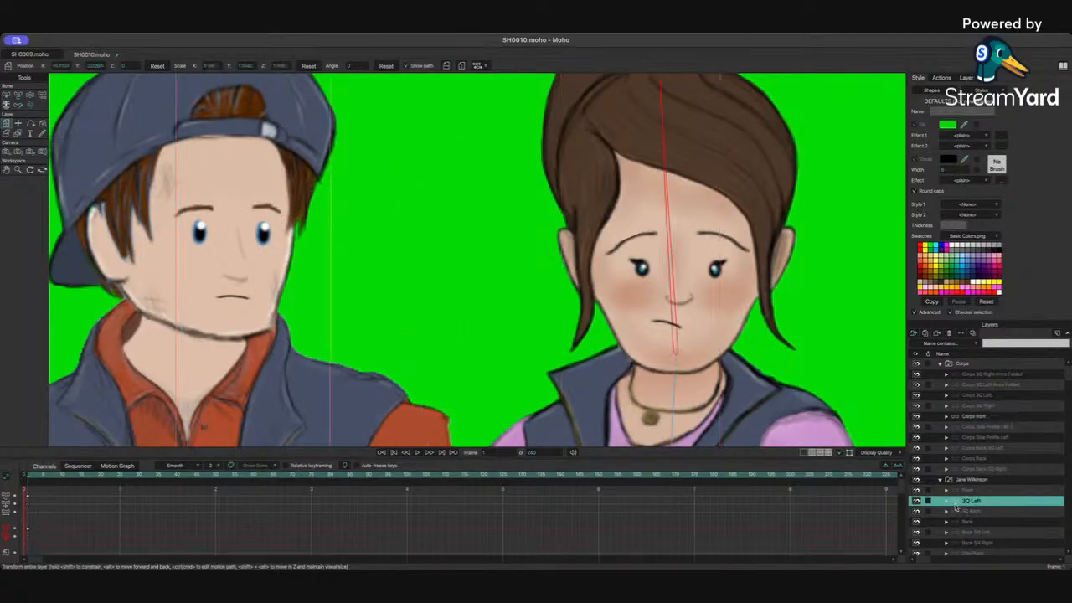
click(946, 500)
scroll(963, 485, down, 4)
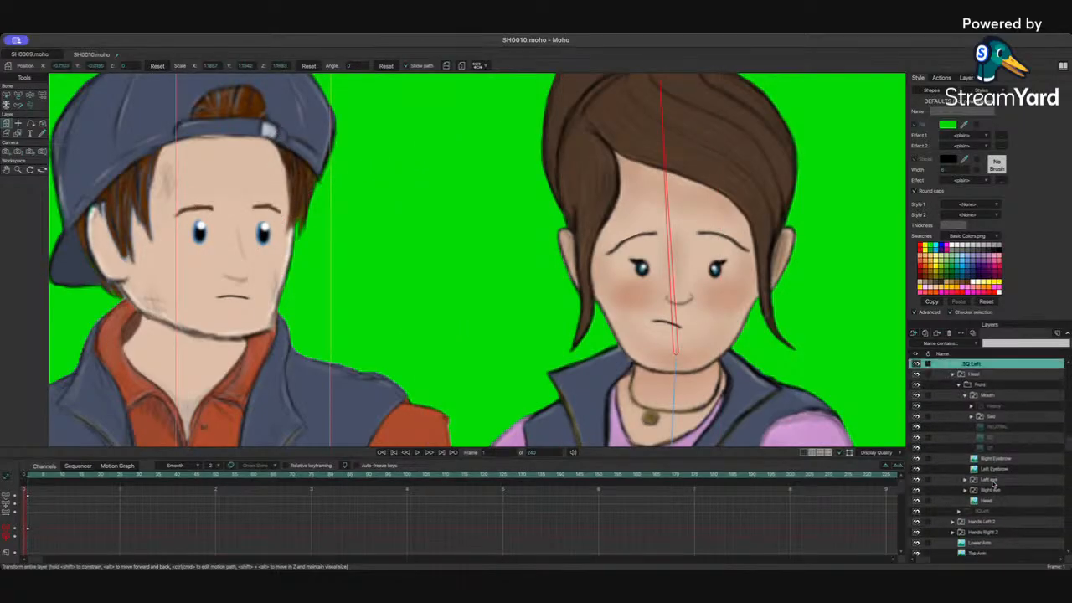
click(998, 480)
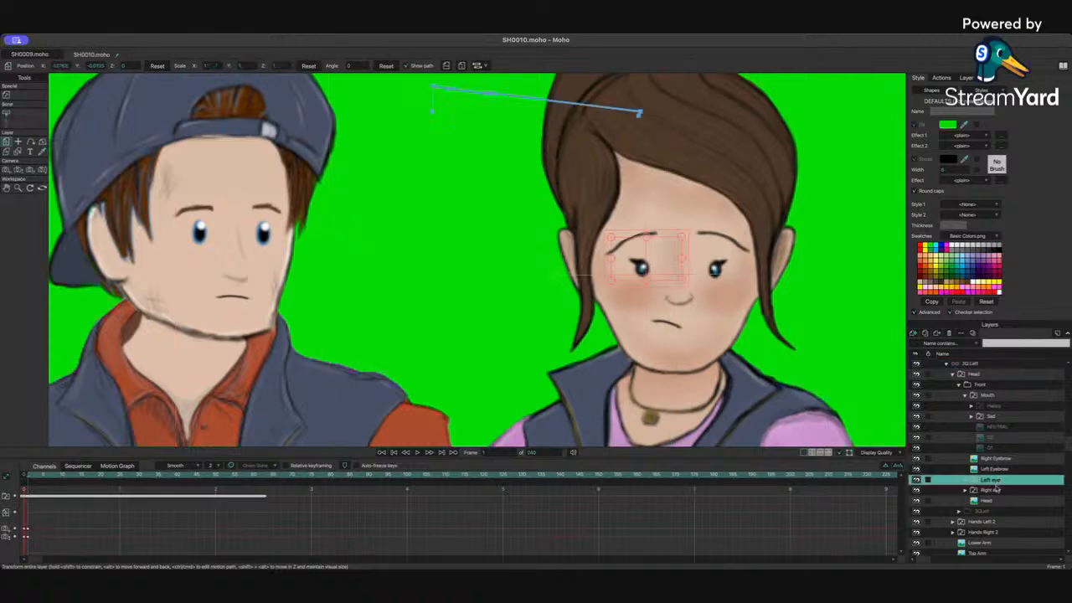
ctrl+click(992, 490)
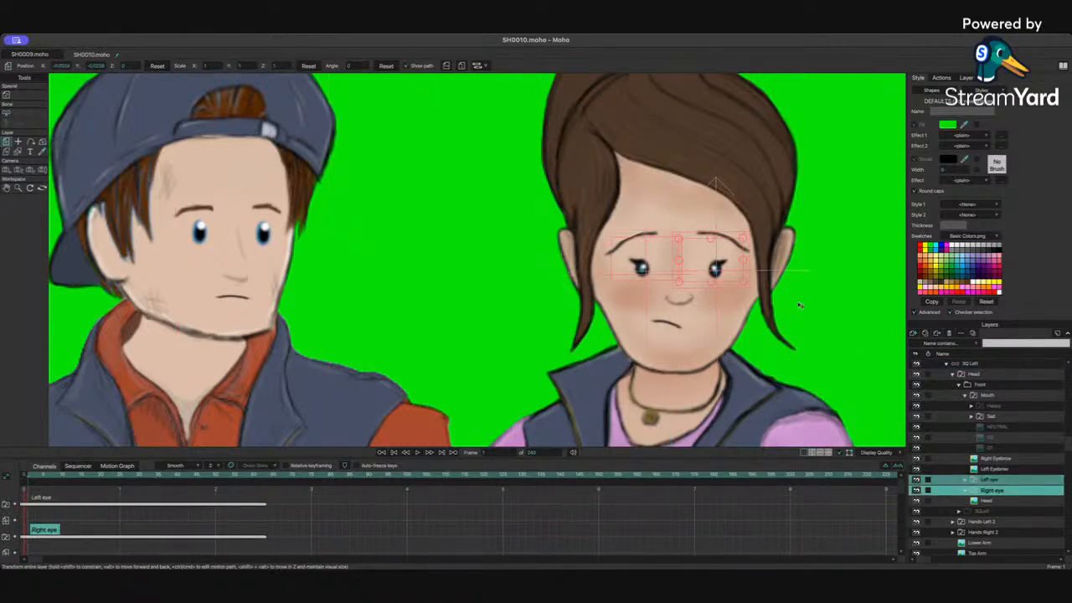
drag(799, 305, 704, 315)
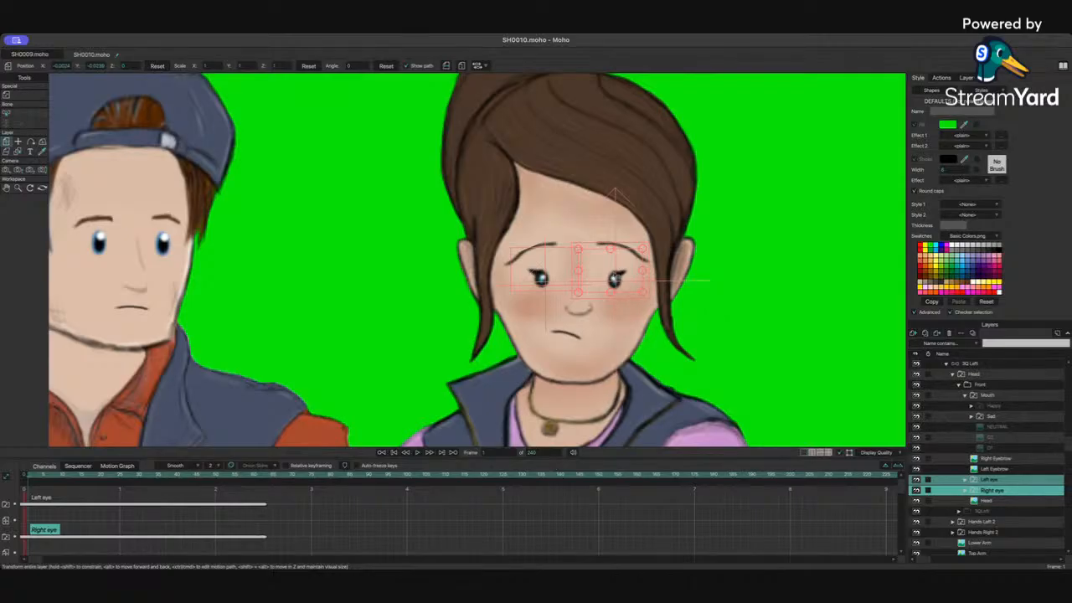
drag(616, 279, 621, 272)
Step: Lower and angle Jane's Right Eyebrow and Left Eyebrow, then raise both slightly together
click(998, 459)
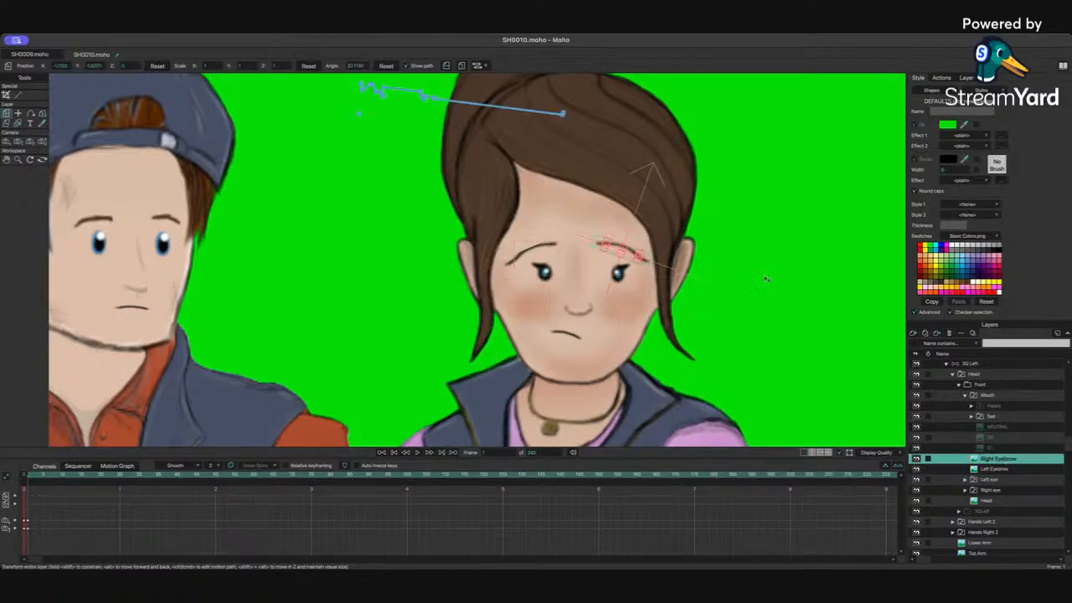
scroll(574, 223, up, 3)
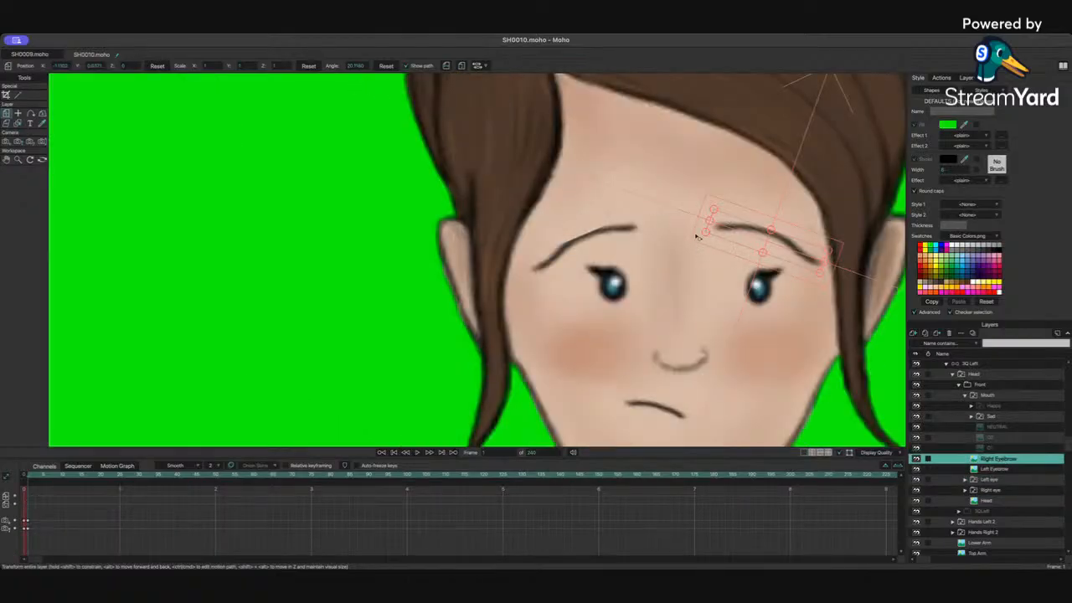
drag(704, 238, 700, 249)
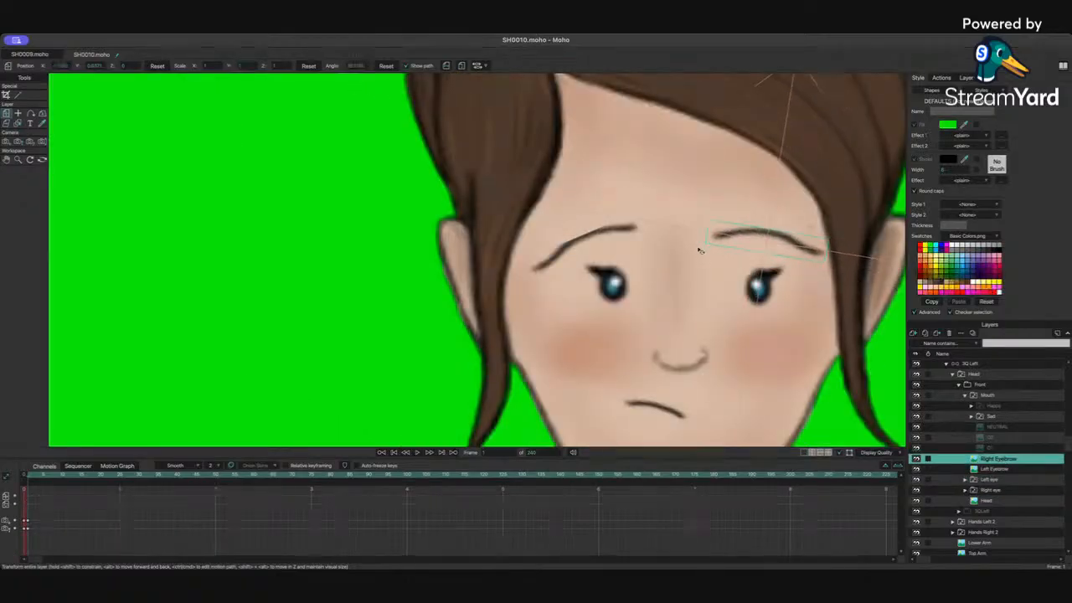
click(1002, 471)
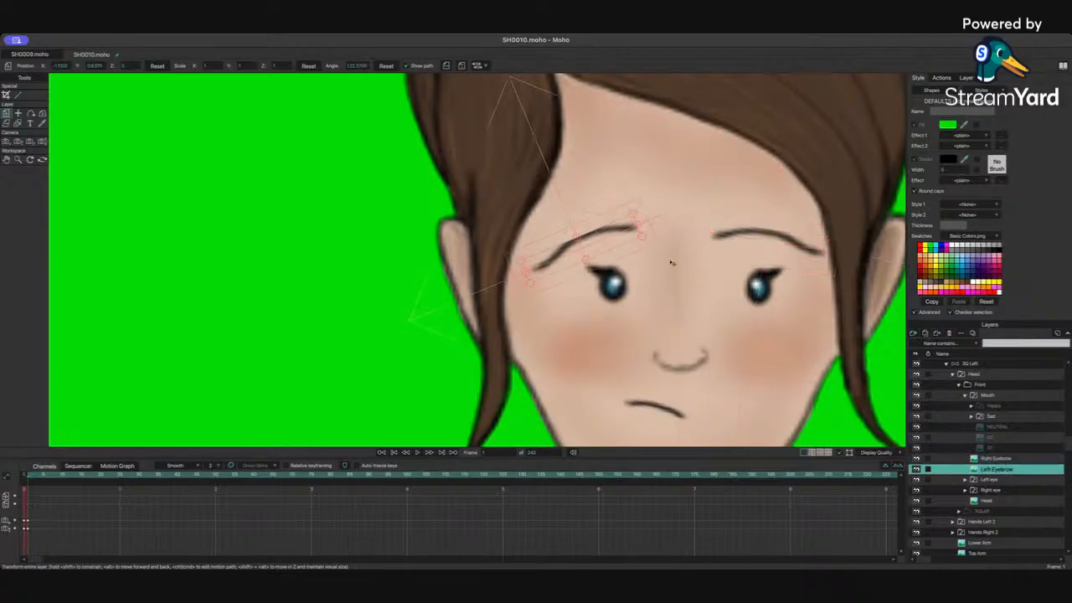
drag(649, 230, 649, 250)
ctrl+click(1010, 461)
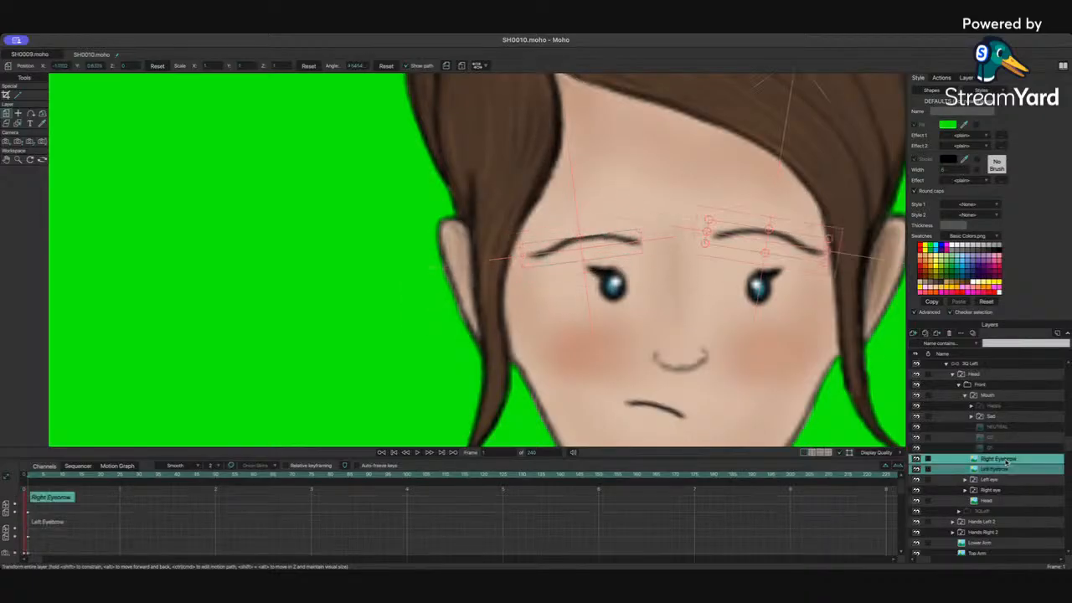
drag(743, 234, 743, 225)
Step: Zoom out and pan to review both characters' faces and poses in the full frame
scroll(824, 284, down, 5)
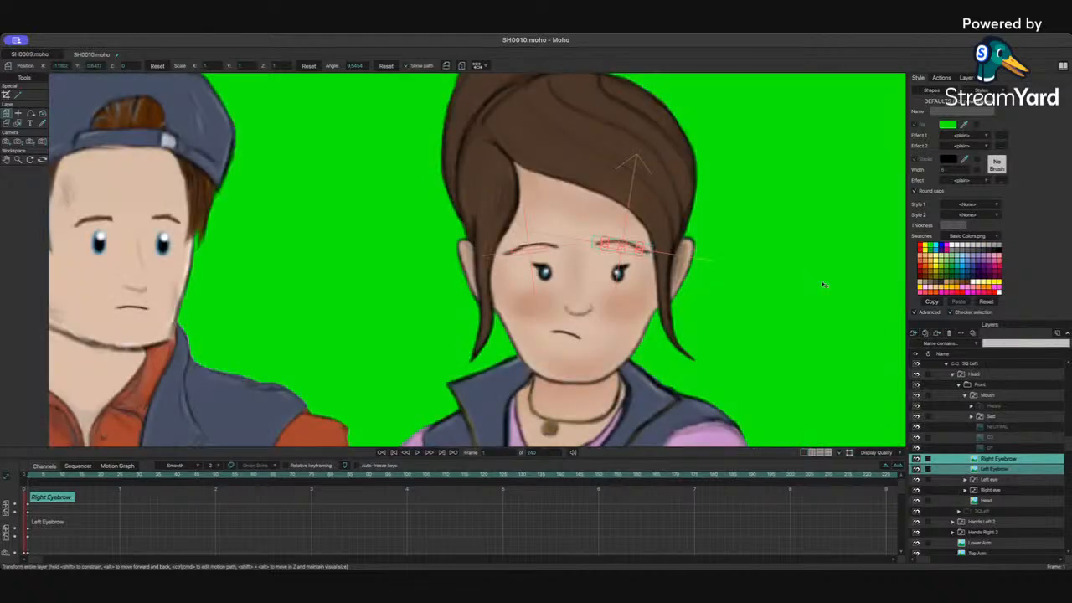
scroll(815, 305, down, 8)
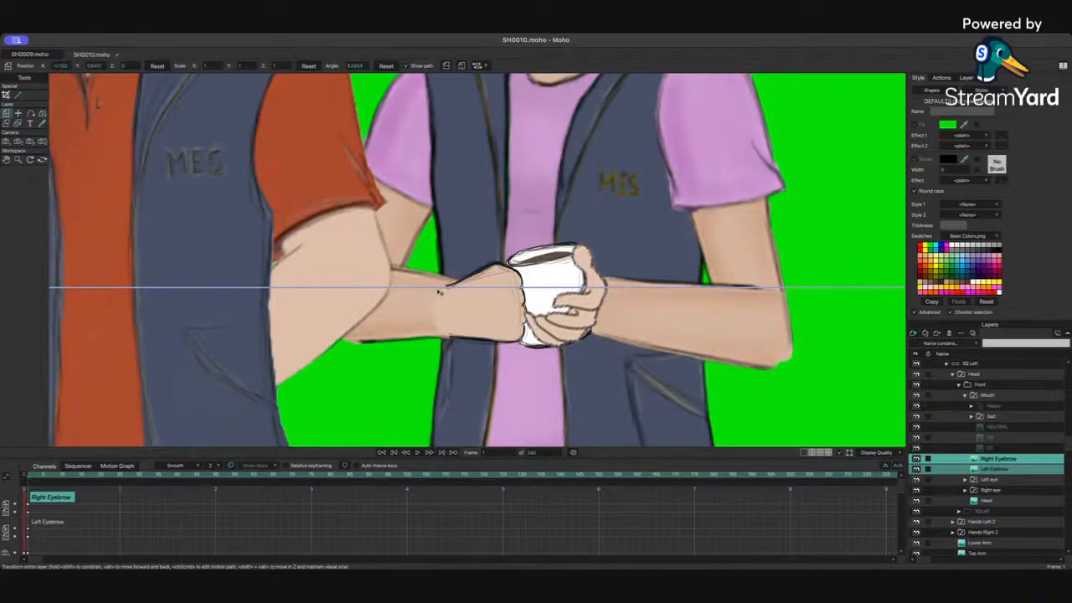
scroll(666, 304, down, 1)
scroll(666, 302, up, 8)
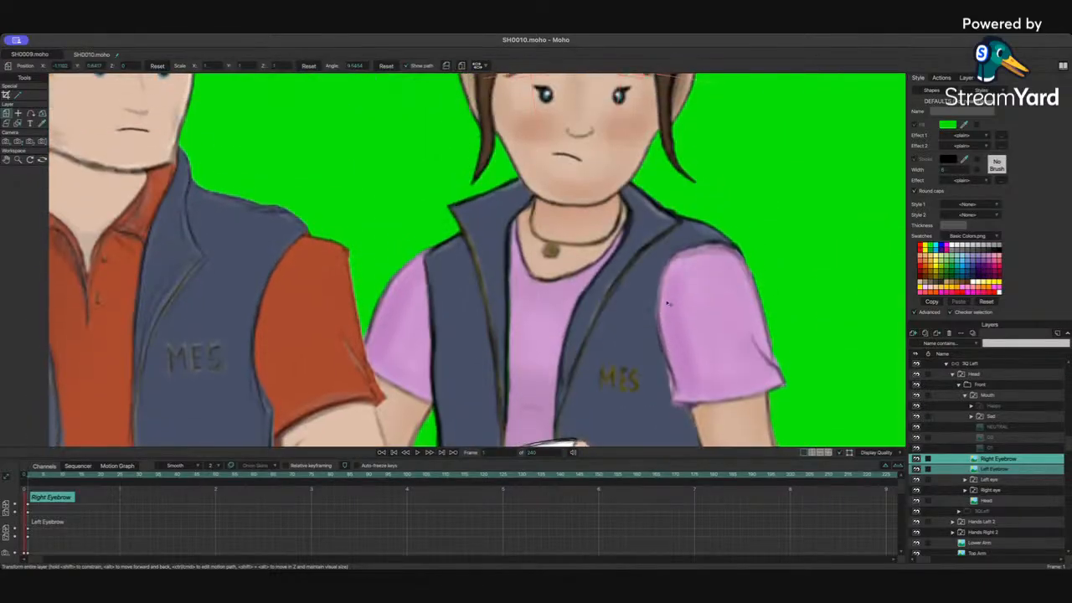
scroll(666, 303, down, 3)
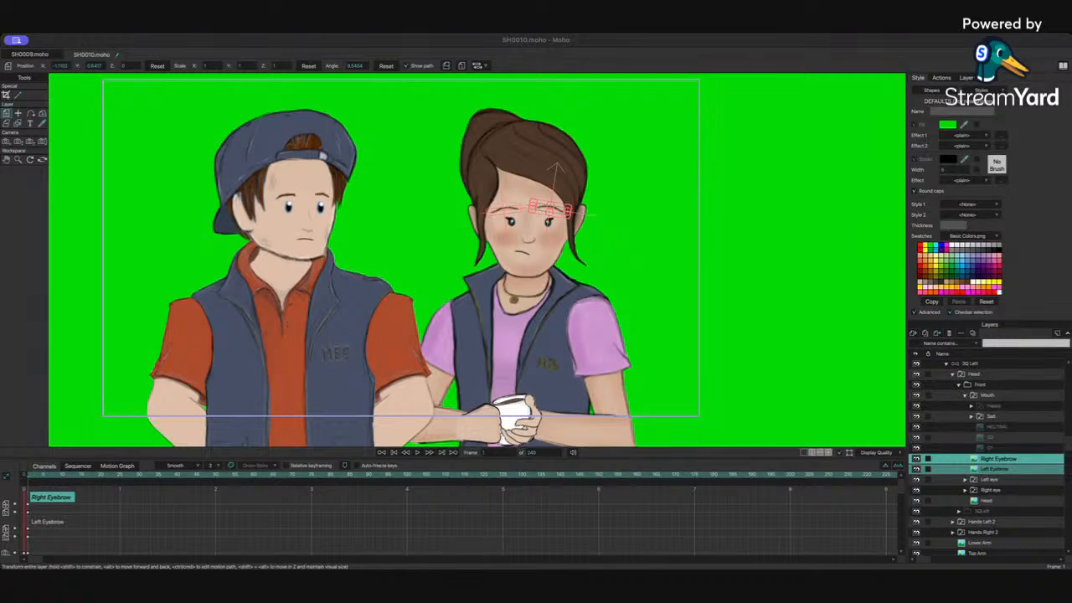
scroll(364, 298, left, 3)
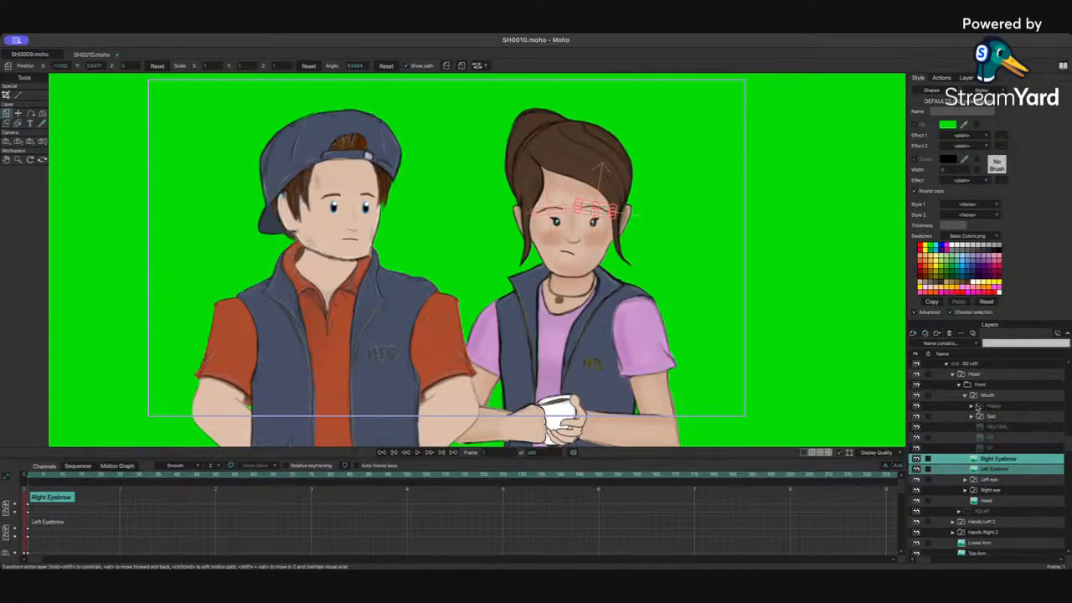
scroll(975, 406, up, 3)
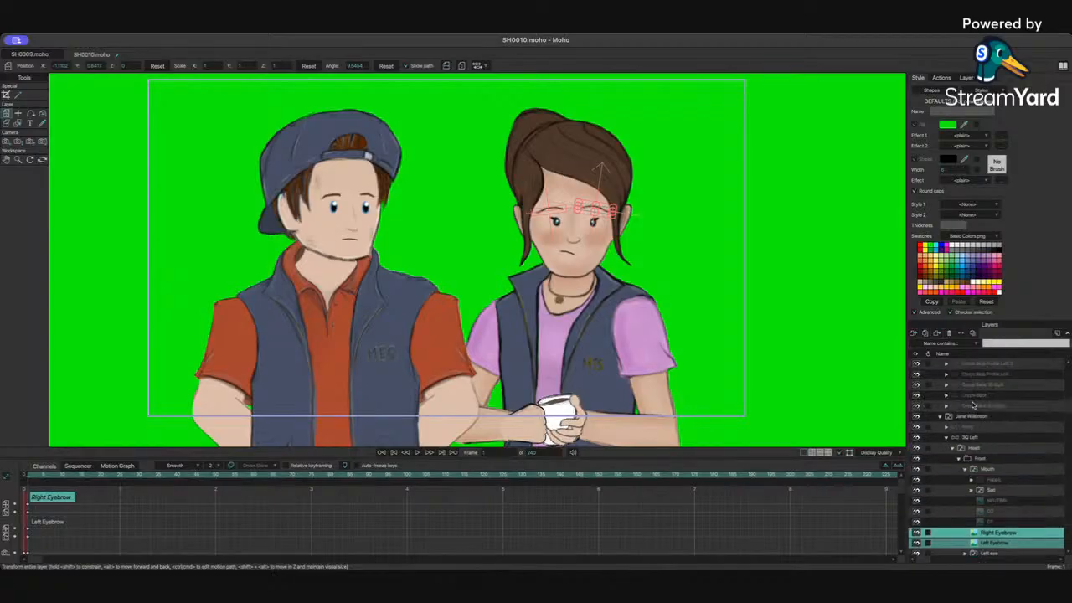
Step: Reselect Jane's Left eye and Right eye layers and shift both eyes a little further up and to the right
click(947, 438)
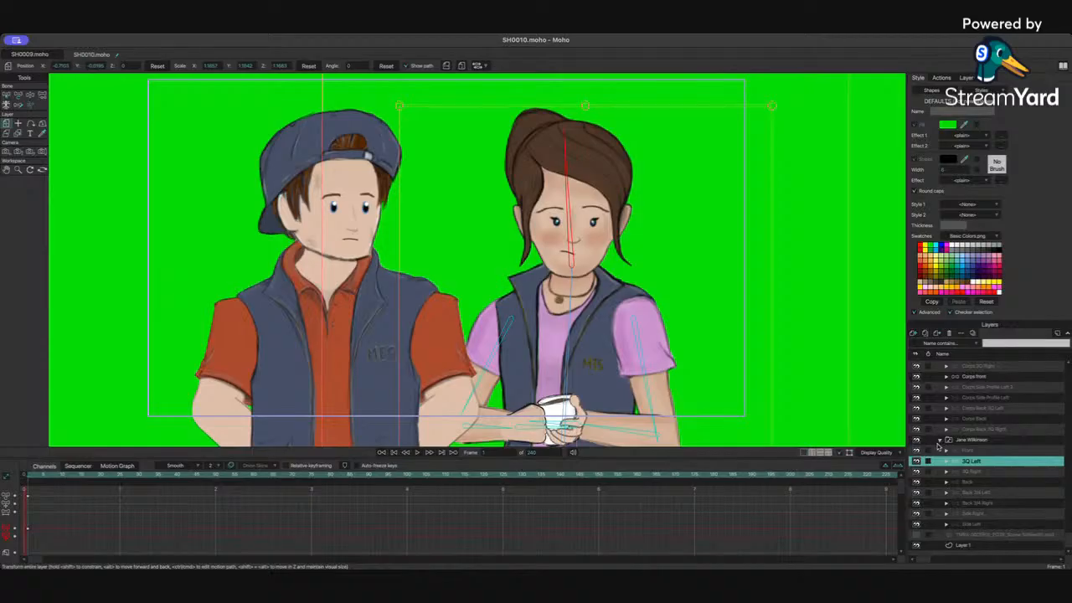
click(941, 443)
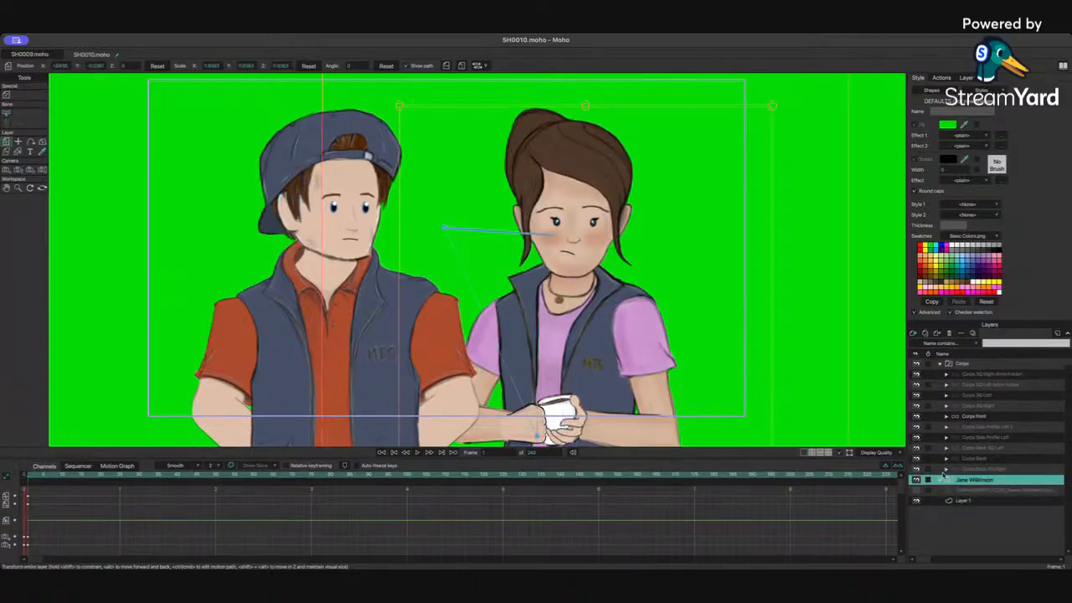
click(939, 365)
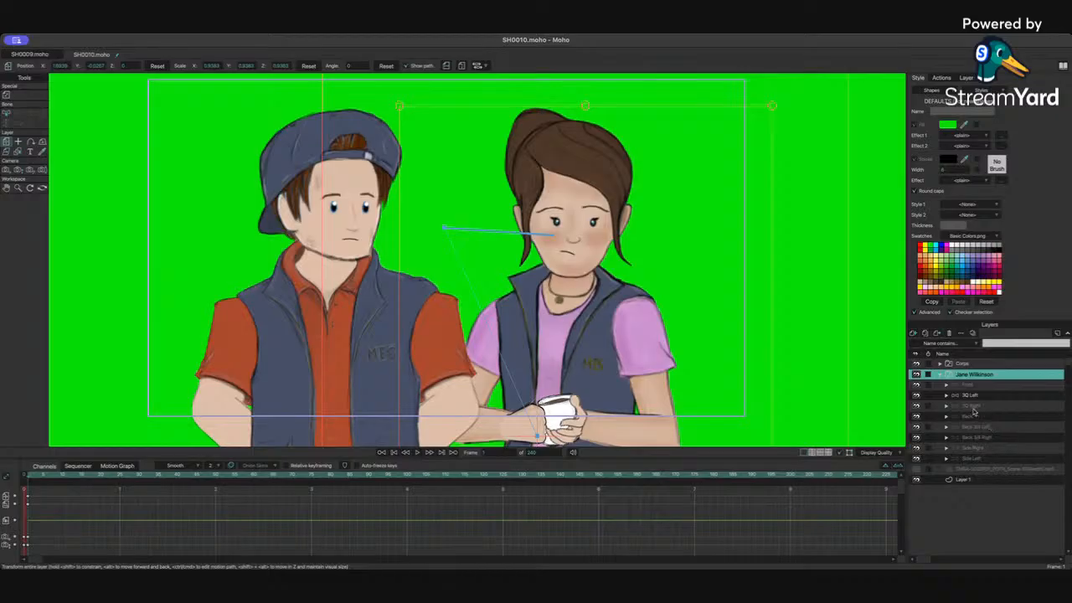
click(946, 395)
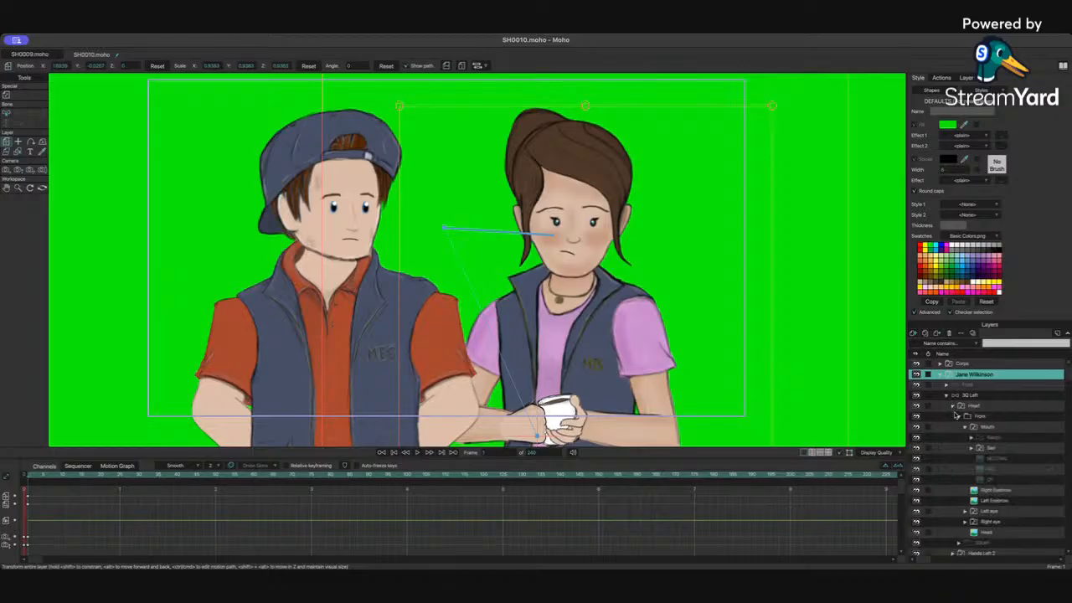
shift+click(991, 514)
click(991, 514)
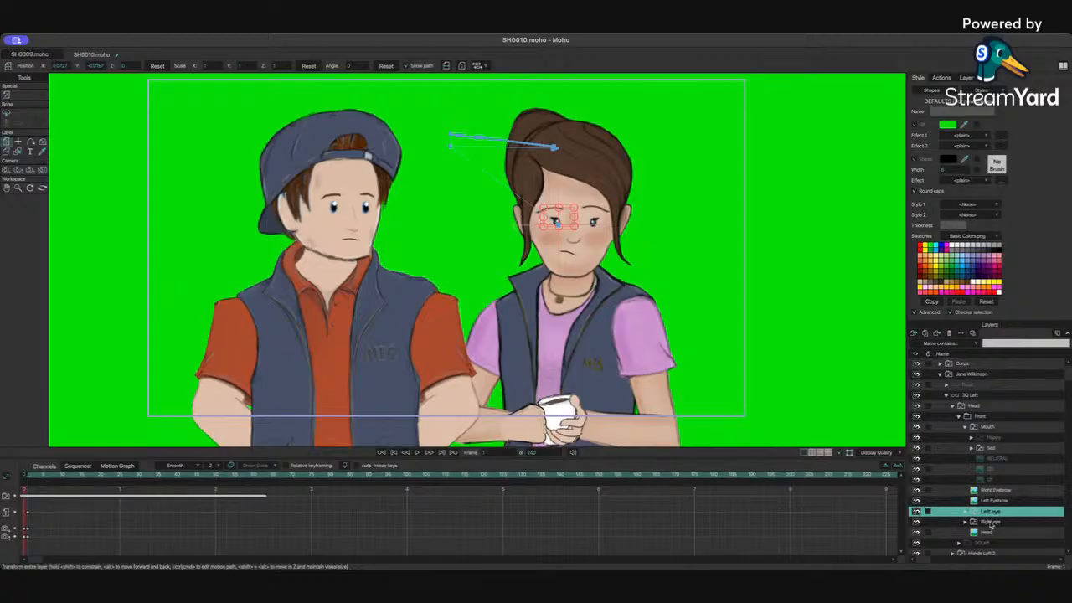
shift+click(991, 524)
scroll(681, 151, up, 3)
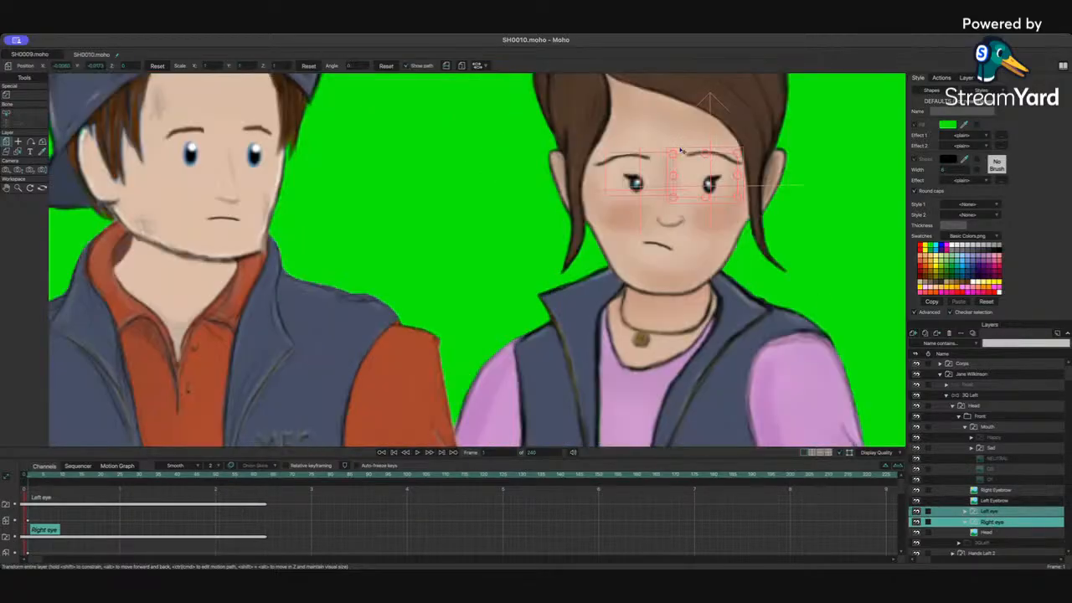
drag(710, 182, 720, 176)
scroll(411, 223, down, 1)
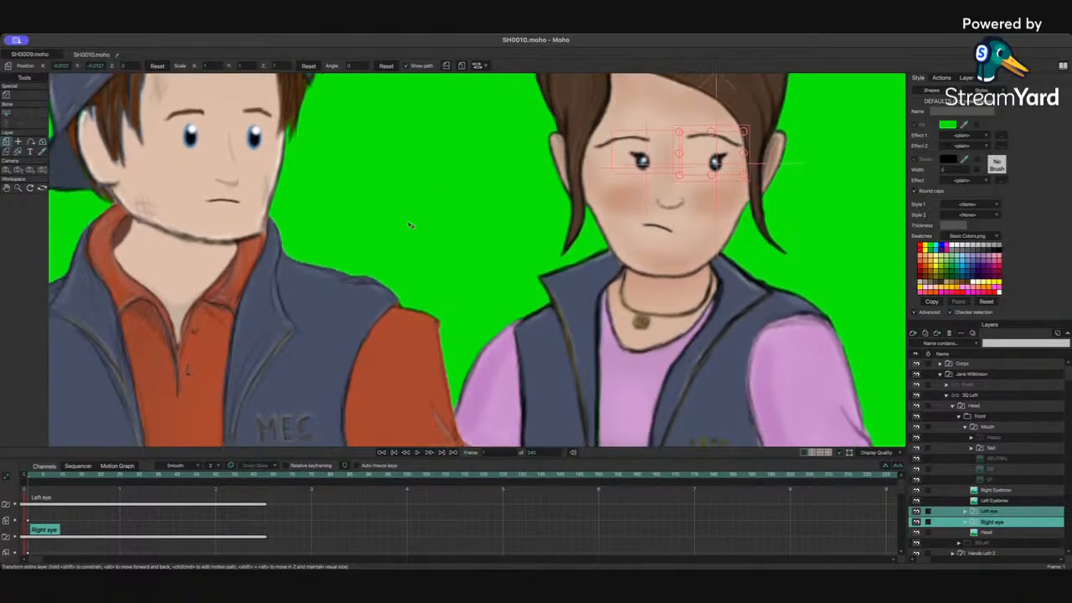
scroll(410, 226, up, 5)
scroll(410, 228, down, 1)
scroll(633, 264, down, 5)
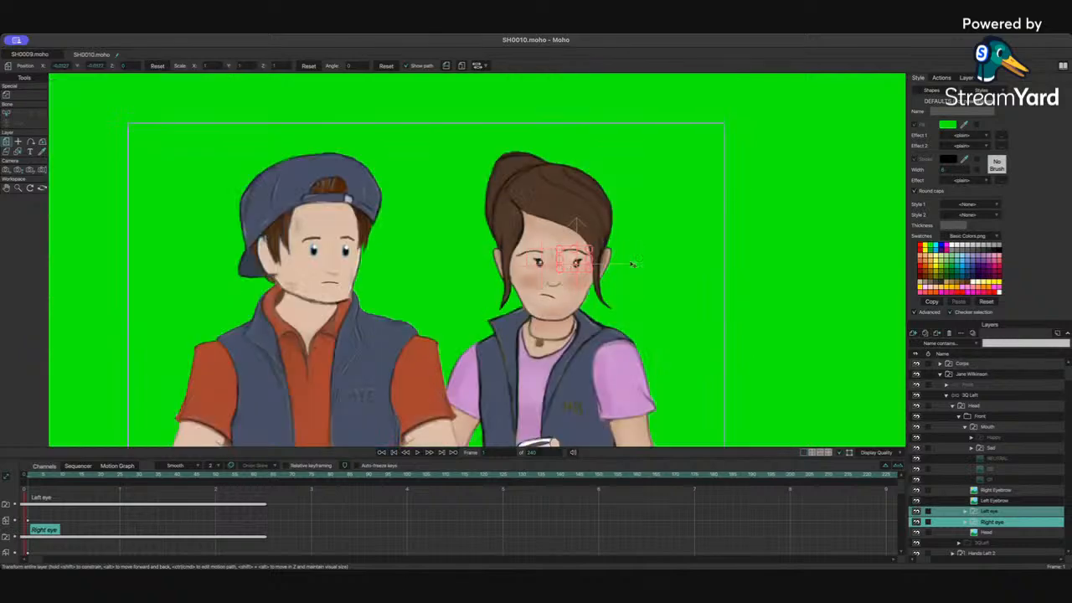
drag(416, 291, 487, 244)
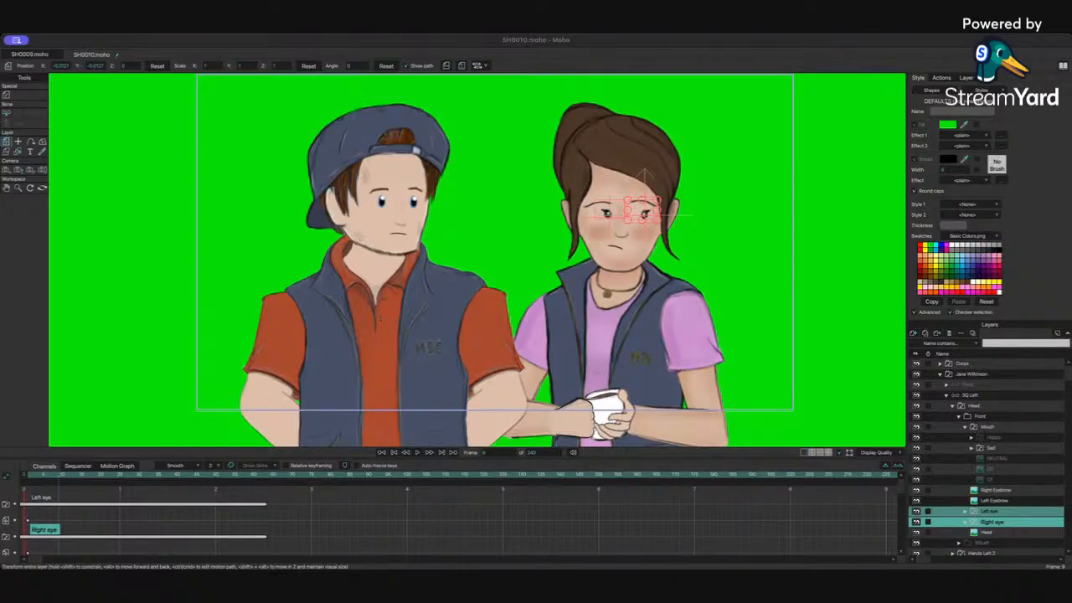
click(521, 494)
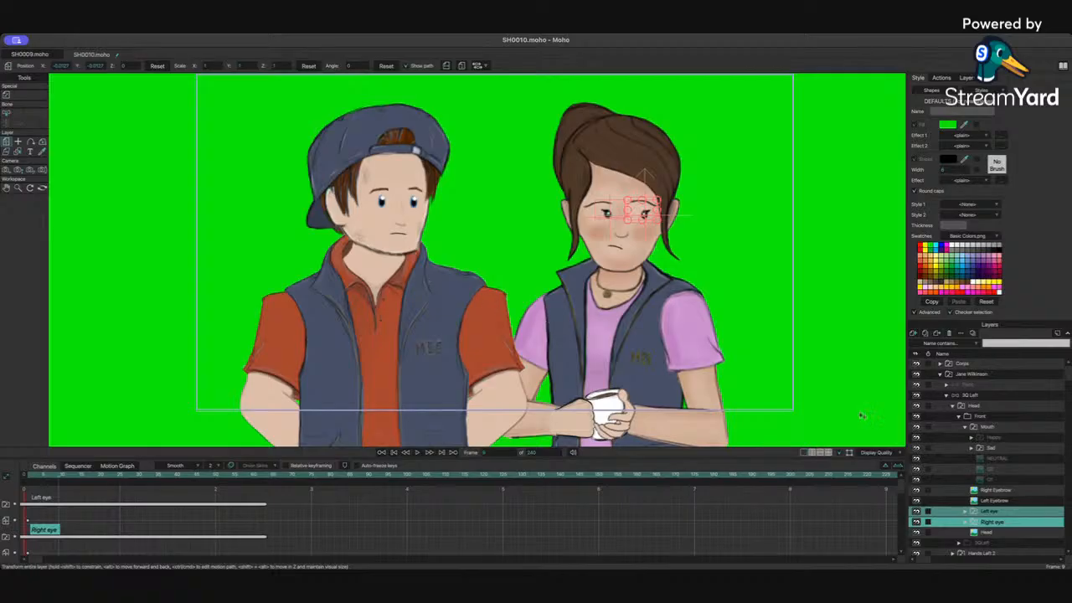
scroll(555, 373, up, 1)
scroll(555, 374, down, 3)
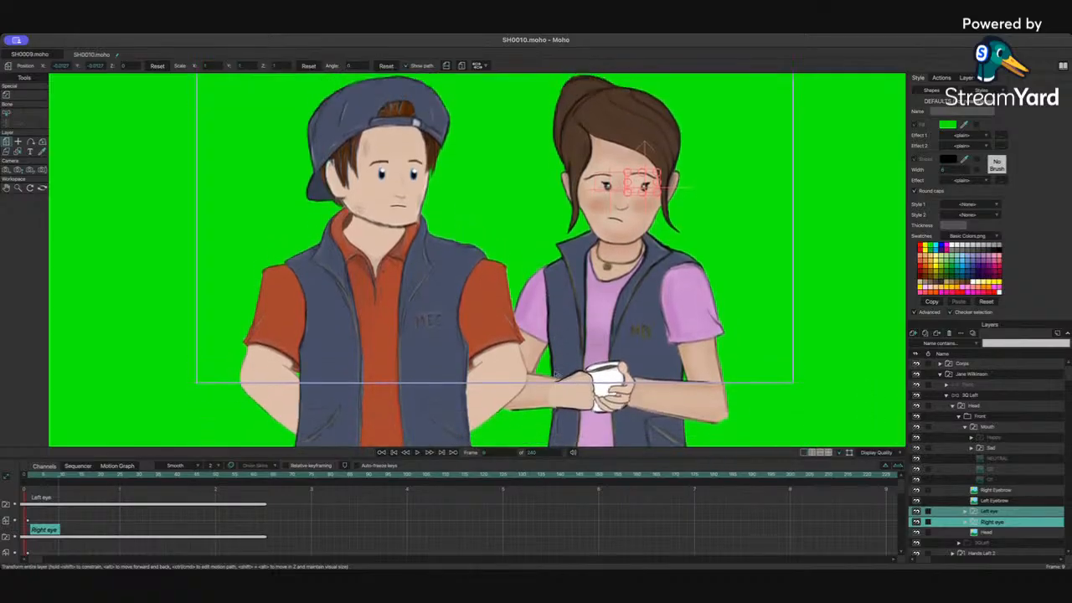
scroll(555, 373, up, 1)
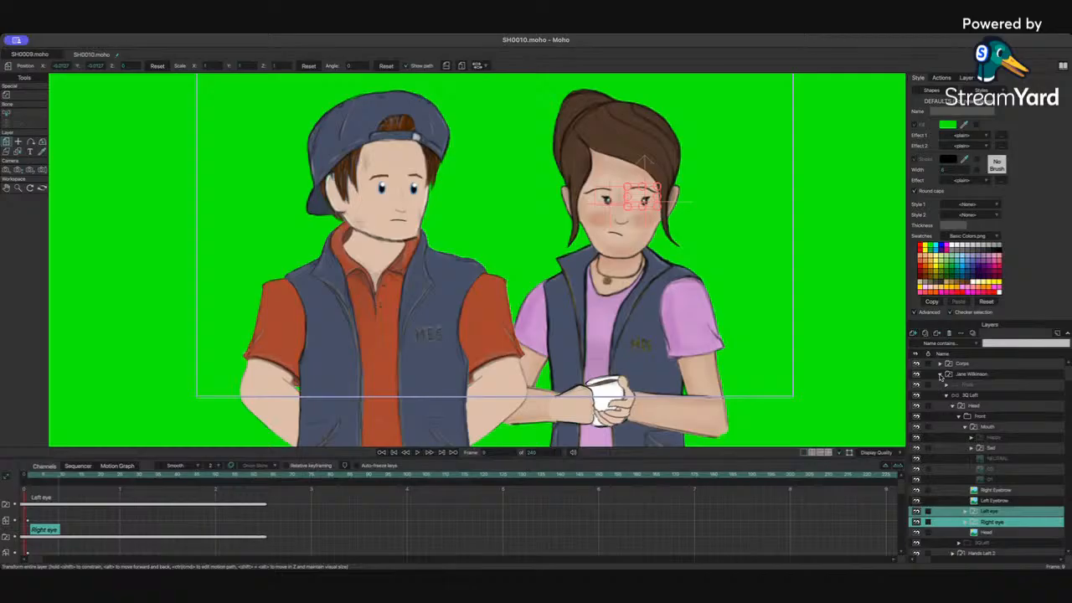
Step: Select the dialogue audio layer and scrub the timeline to about frame 56 to hear the line
click(940, 375)
click(967, 386)
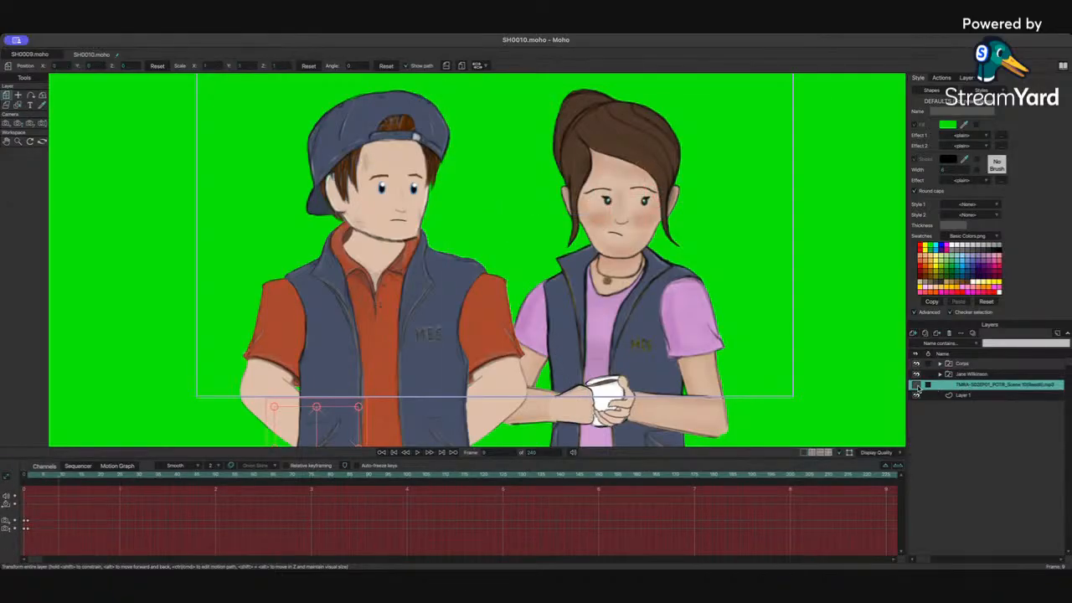
drag(39, 477, 232, 485)
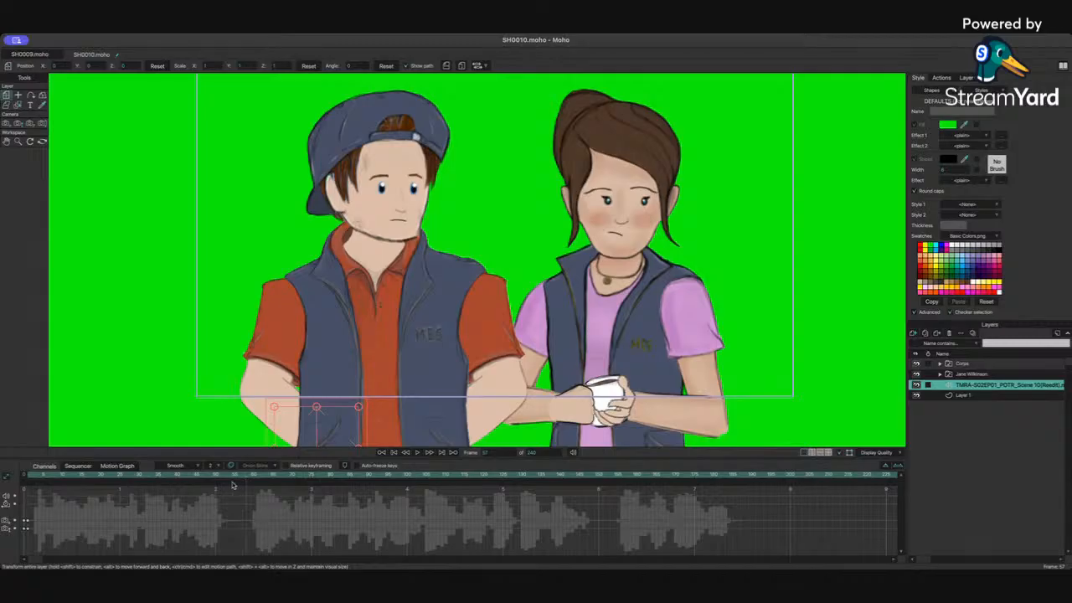
Step: Select Jane's 3Q Left layer and, with the bone tool, key her spine and arm bones at the current frame
click(973, 374)
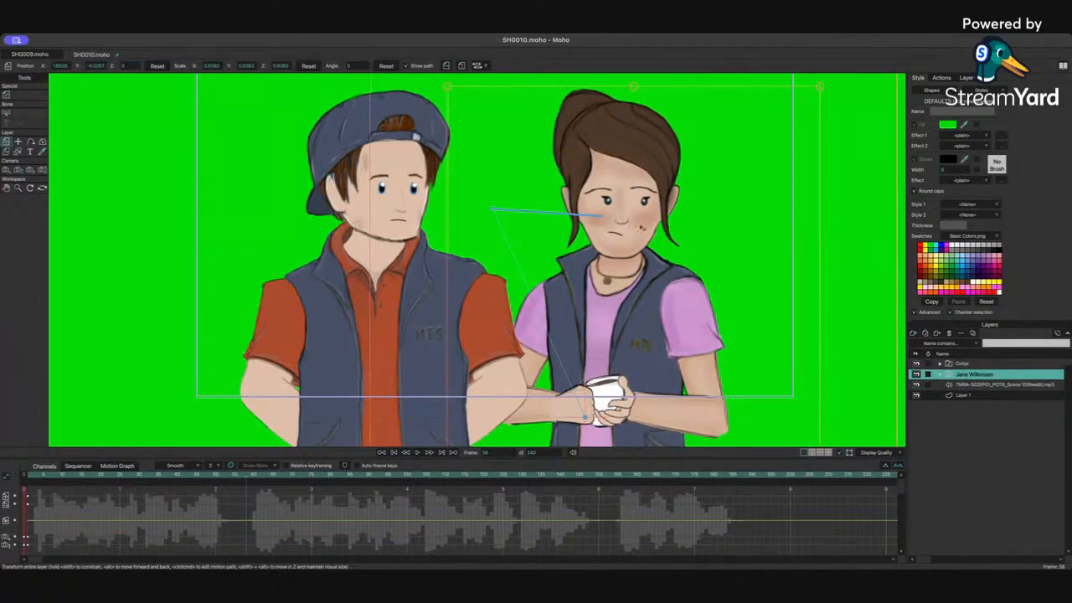
click(941, 374)
click(979, 395)
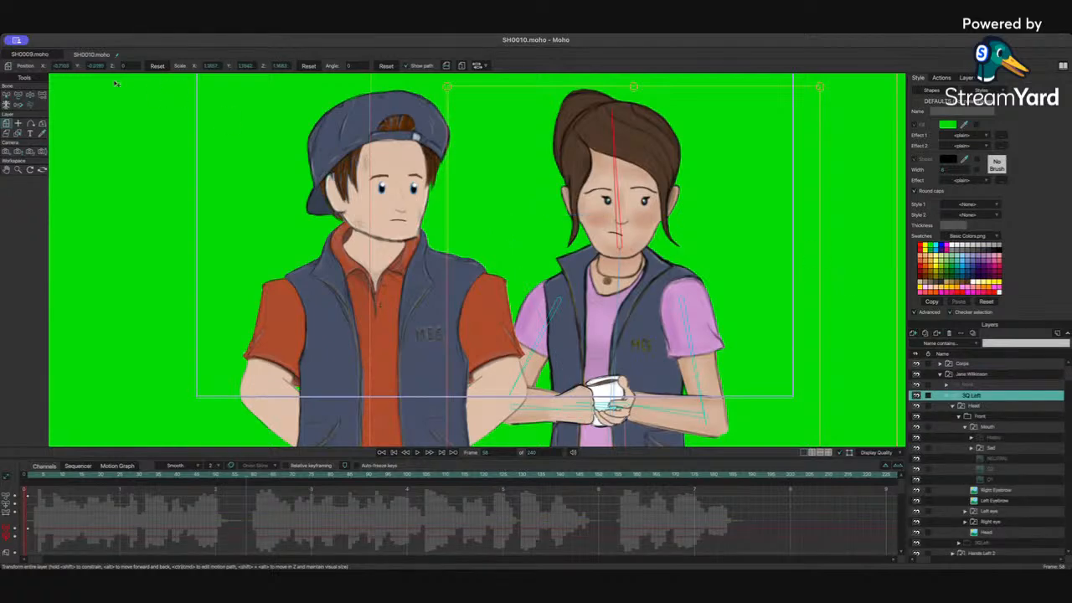
click(18, 95)
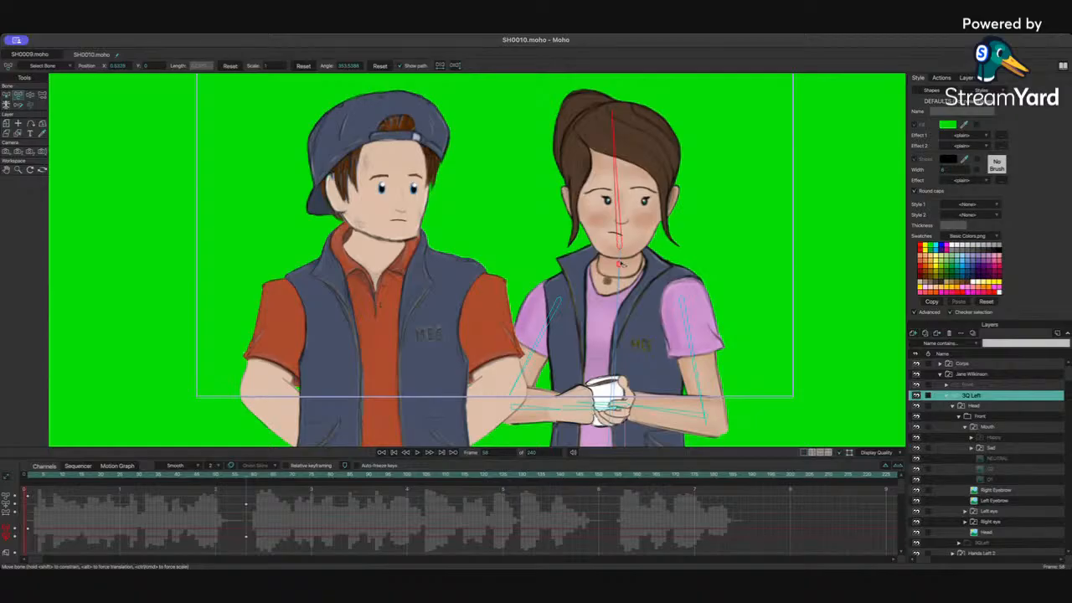
click(619, 264)
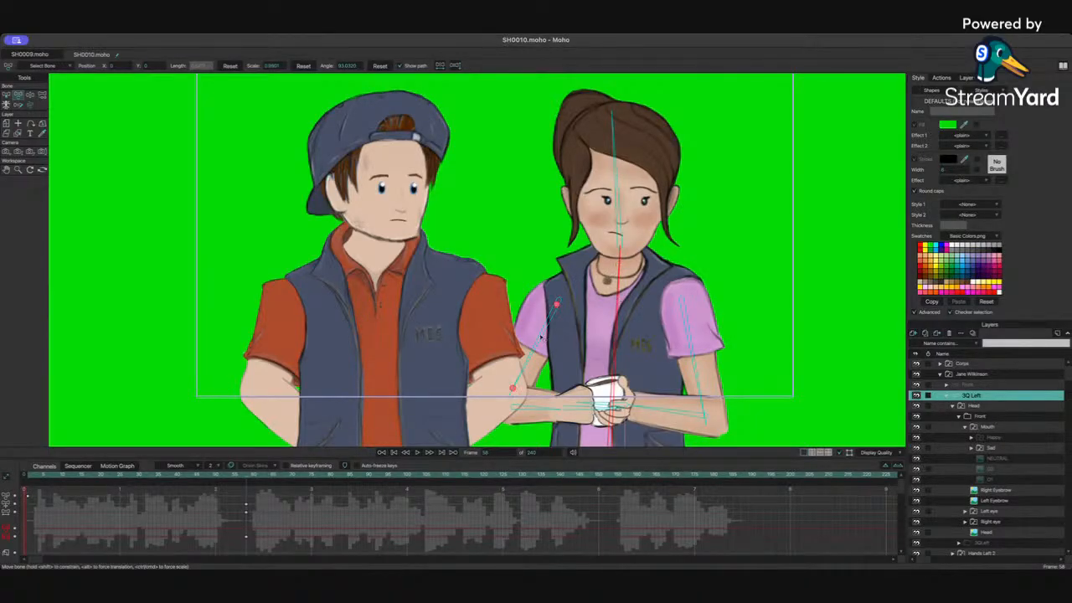
click(686, 365)
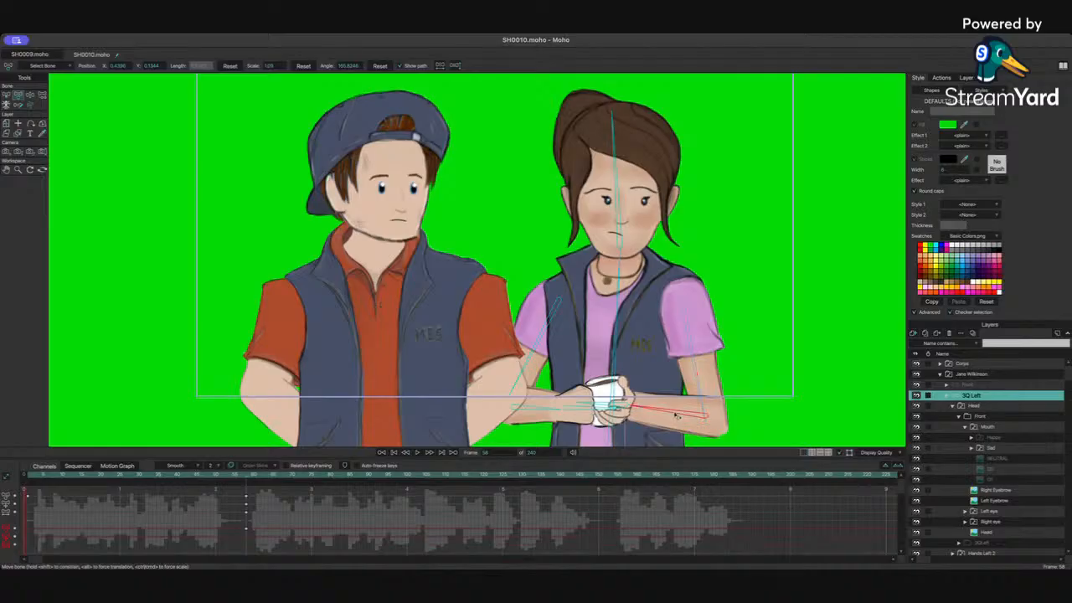
click(537, 412)
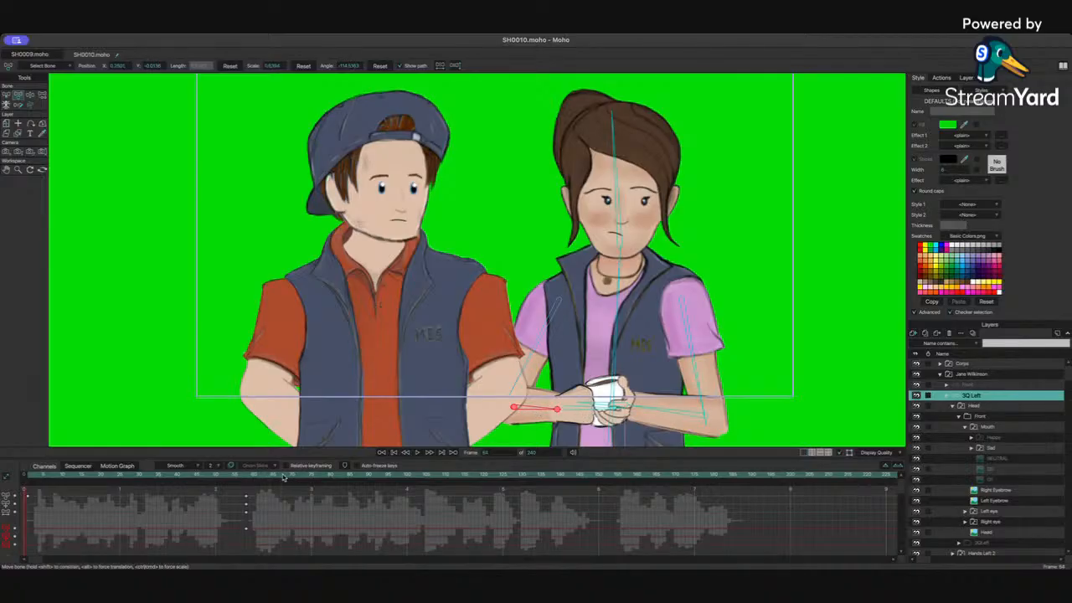
Step: At about frame 67, tilt Jane's head and adjust her upper arm and forearm bones slightly
click(283, 477)
click(619, 266)
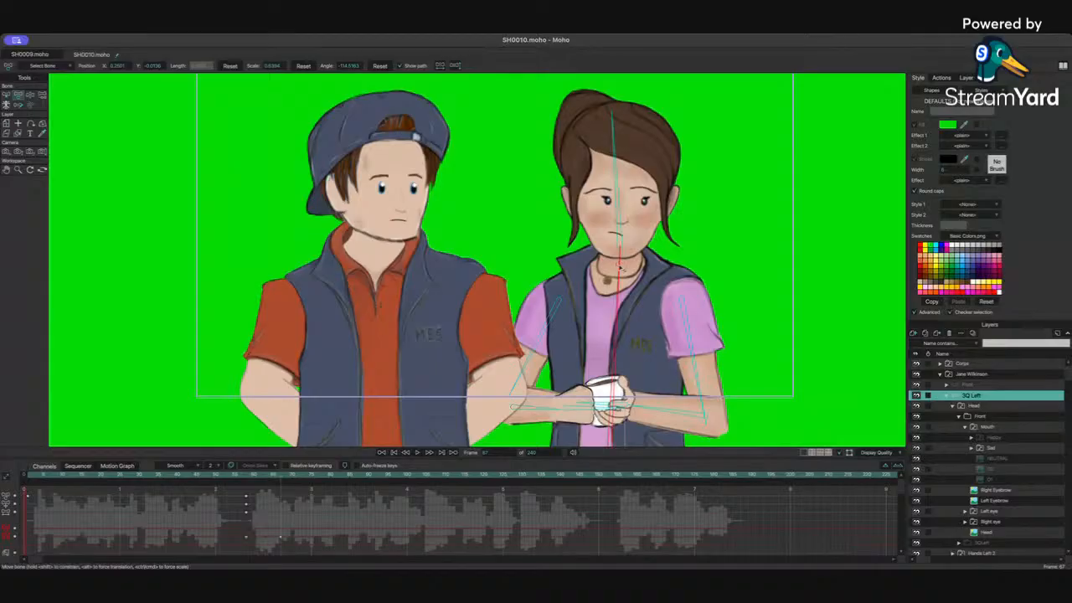
click(620, 245)
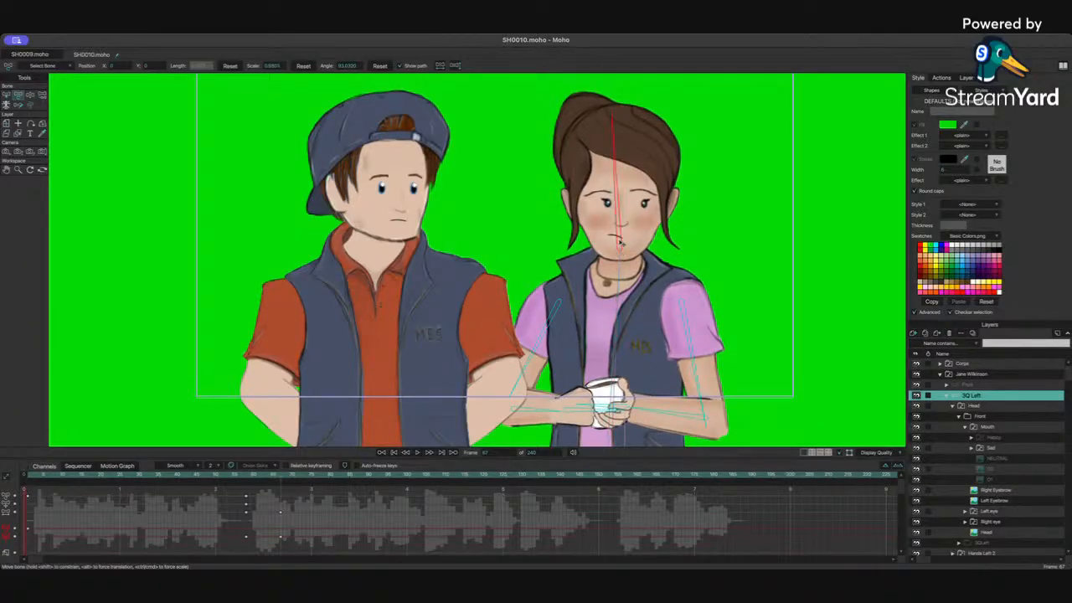
click(537, 351)
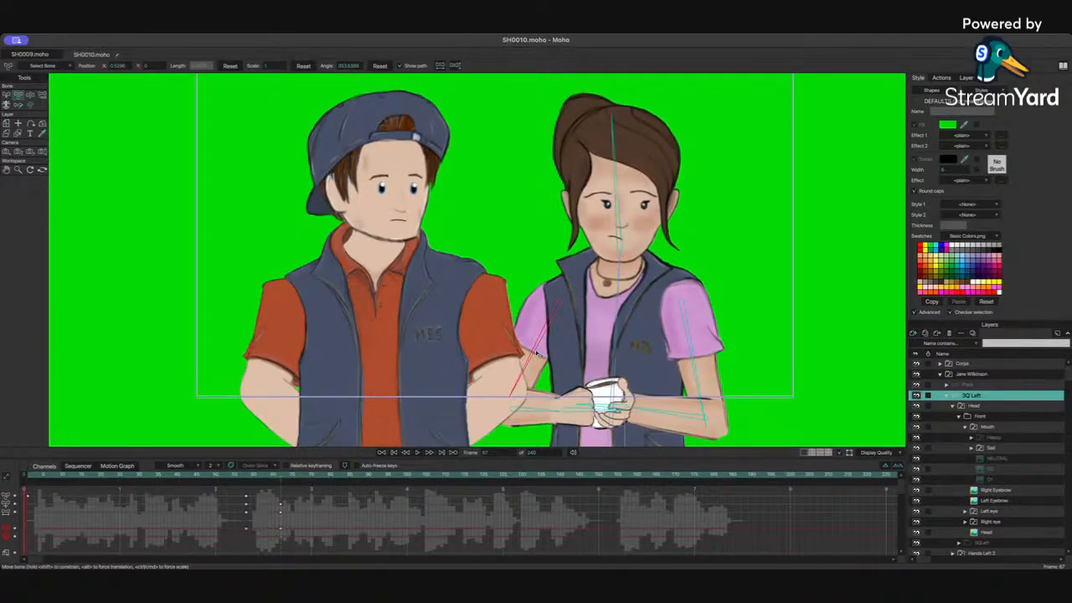
click(696, 362)
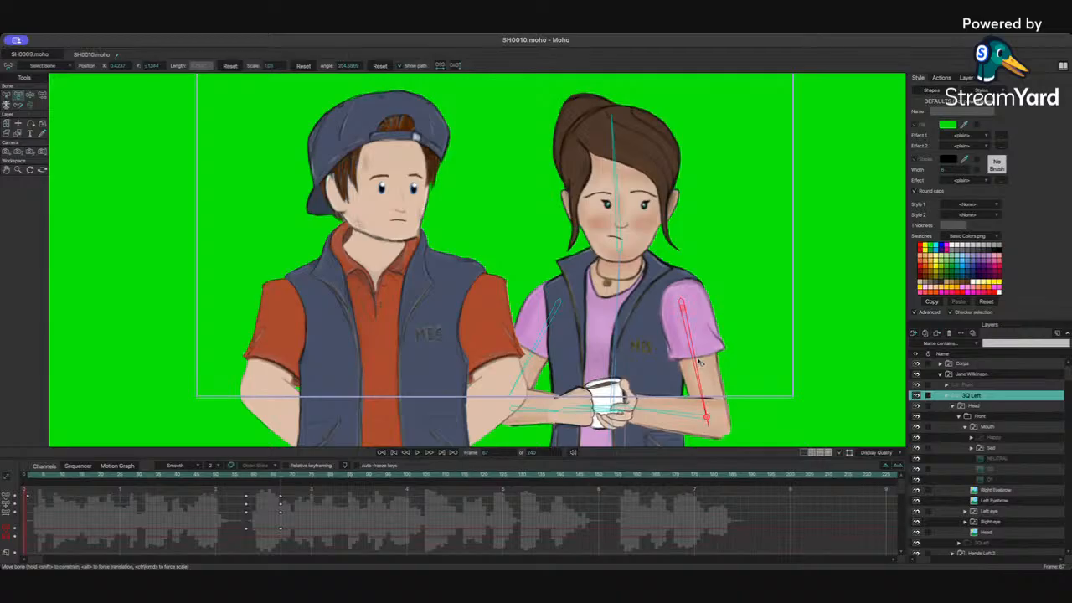
click(525, 374)
click(657, 416)
drag(657, 416, 655, 416)
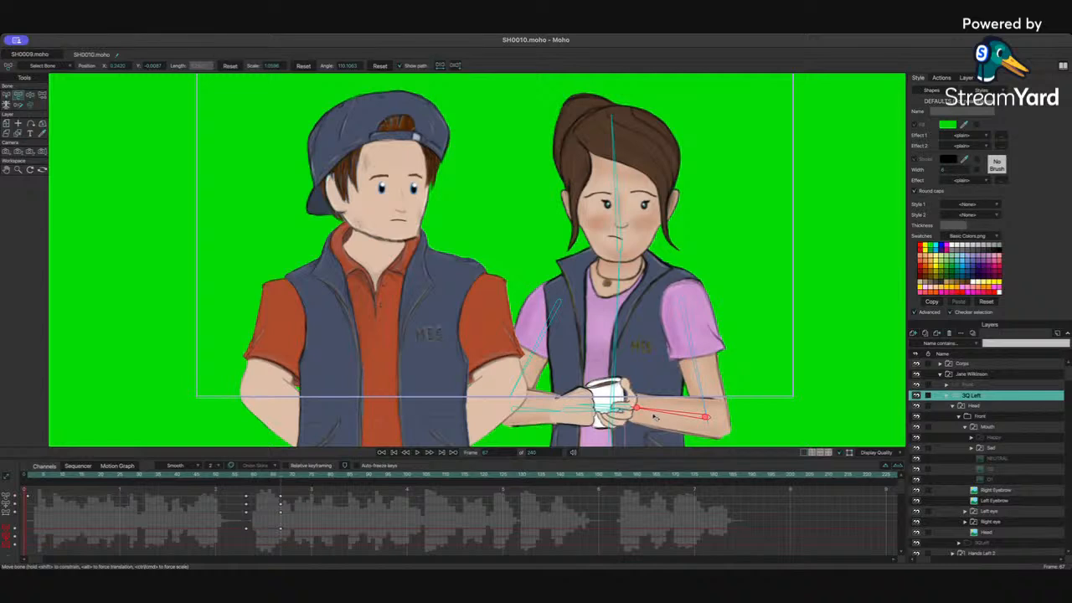
Step: Copy Jane's bone keys from the earlier pose and paste them around frame 81 to hold the pose
click(247, 475)
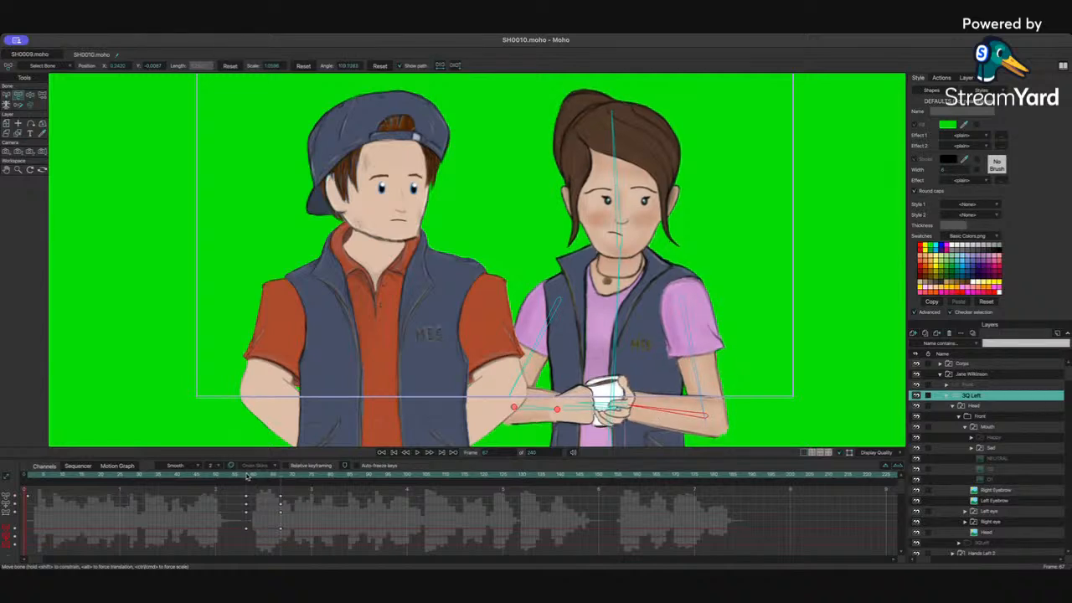
drag(247, 476, 260, 552)
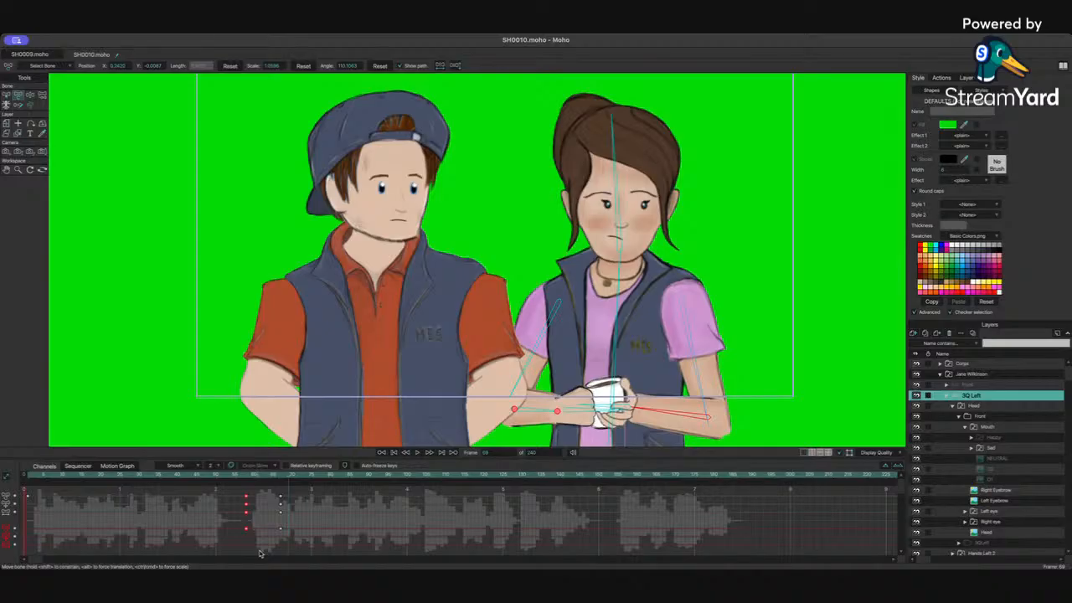
key(super+c)
key(super+v)
drag(301, 486, 333, 536)
drag(249, 475, 335, 478)
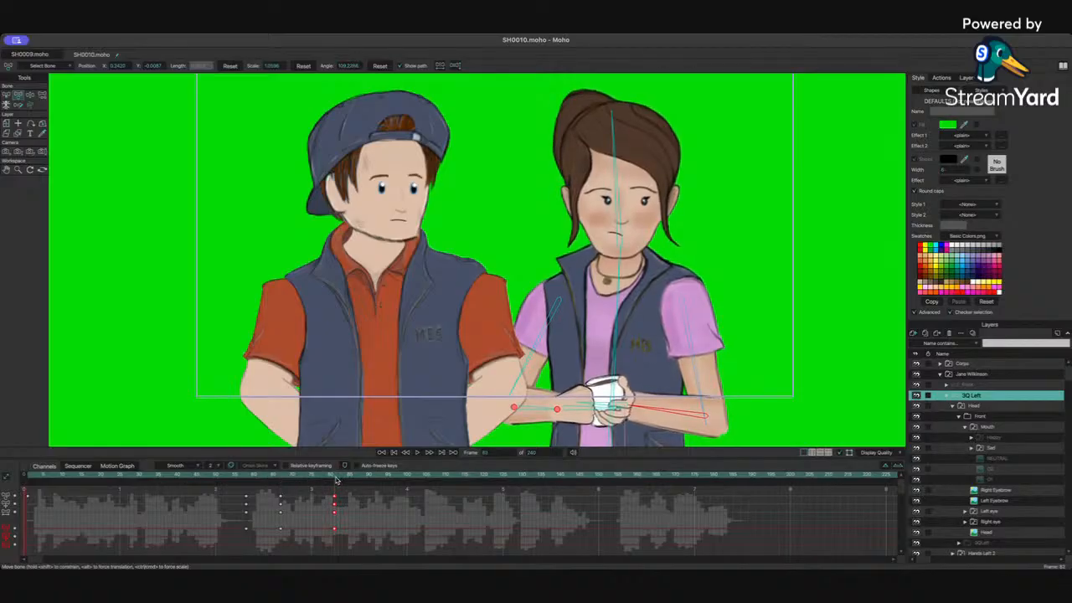
click(617, 283)
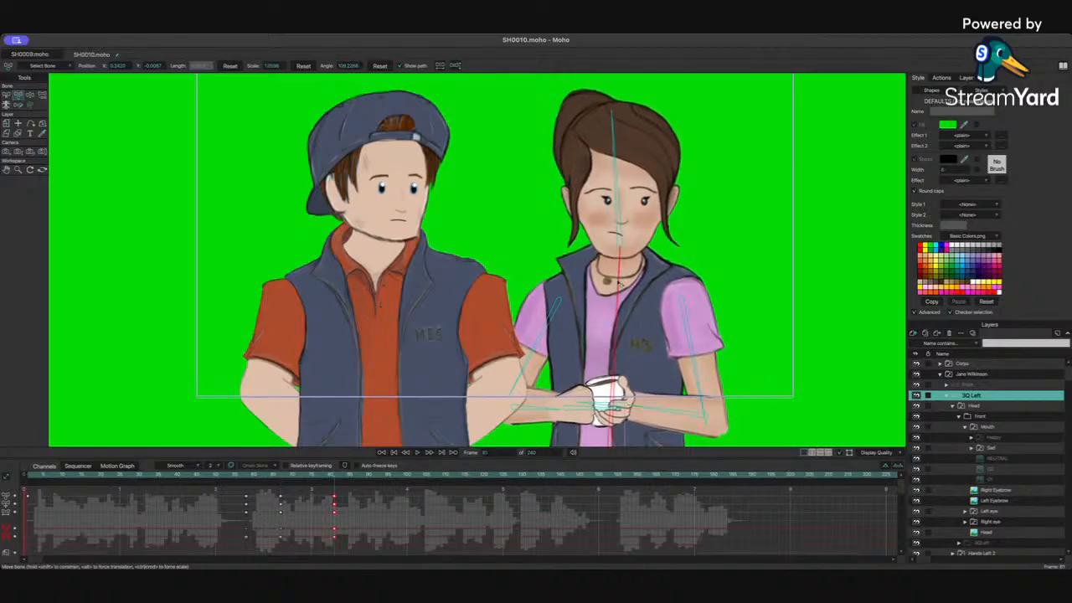
drag(617, 282, 621, 284)
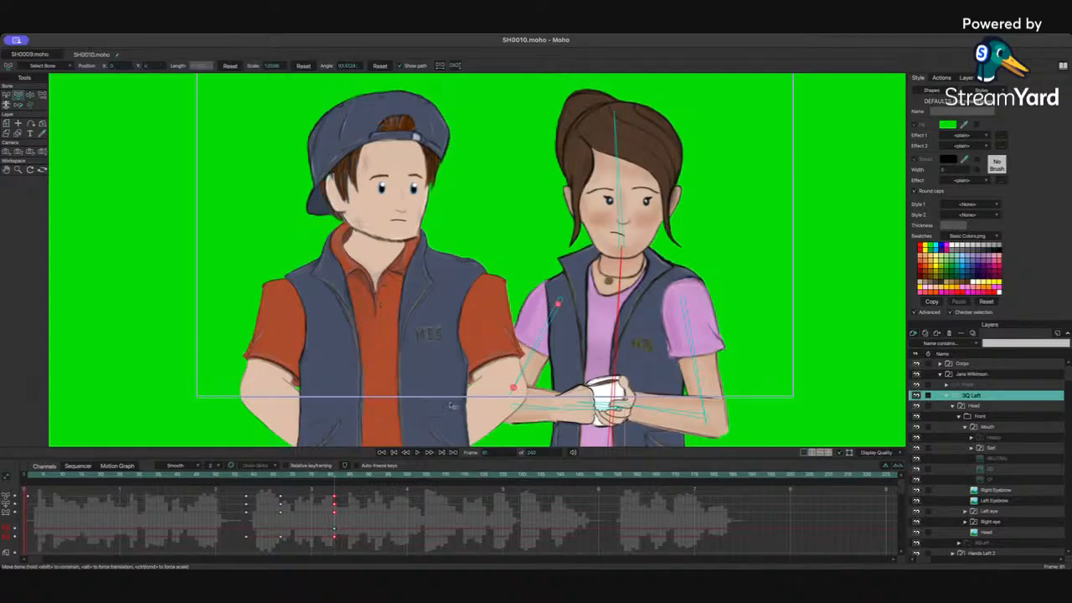
key(super+z)
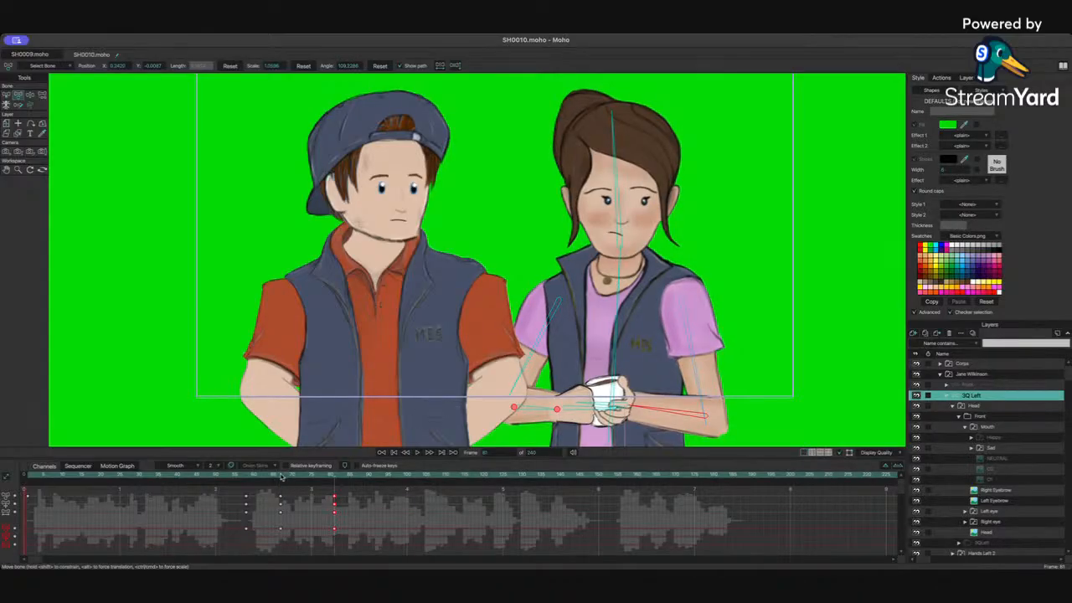
Step: Tilt Jane's spine bone slightly at about frame 81
click(281, 475)
click(632, 310)
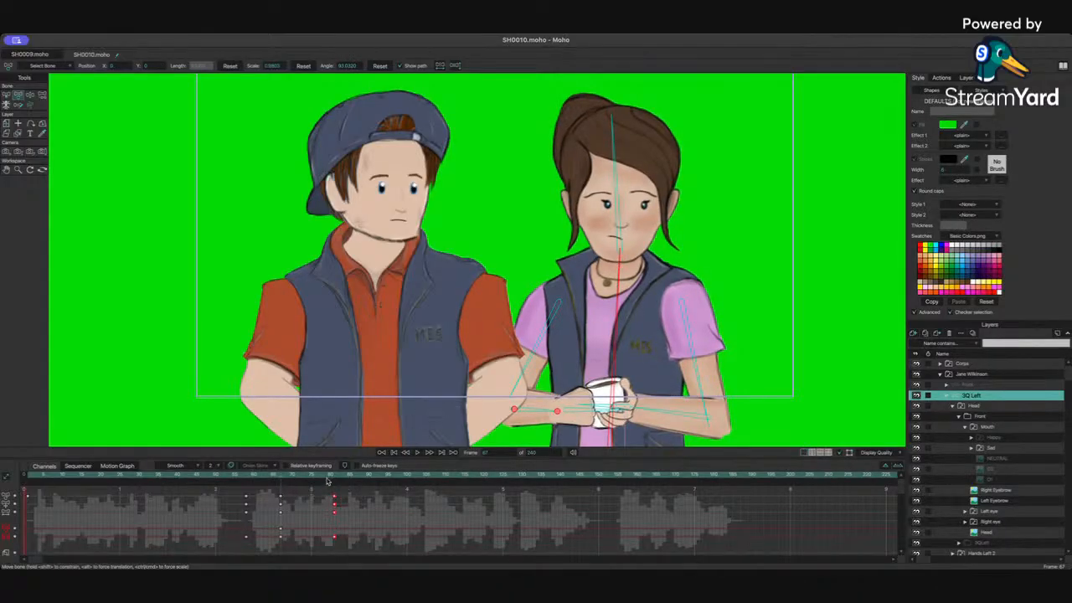
click(338, 476)
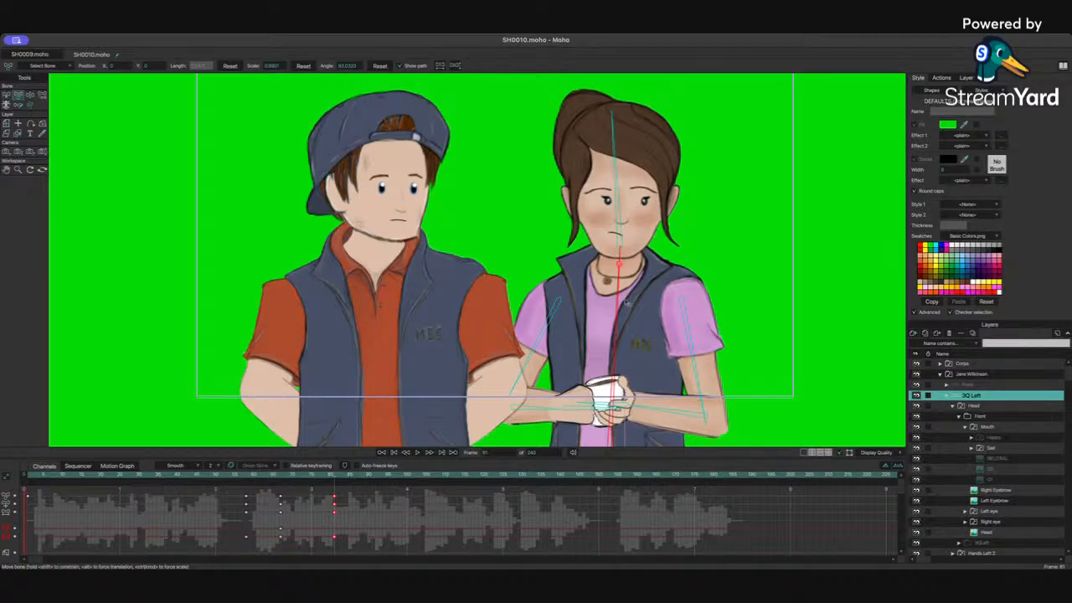
drag(625, 302, 632, 302)
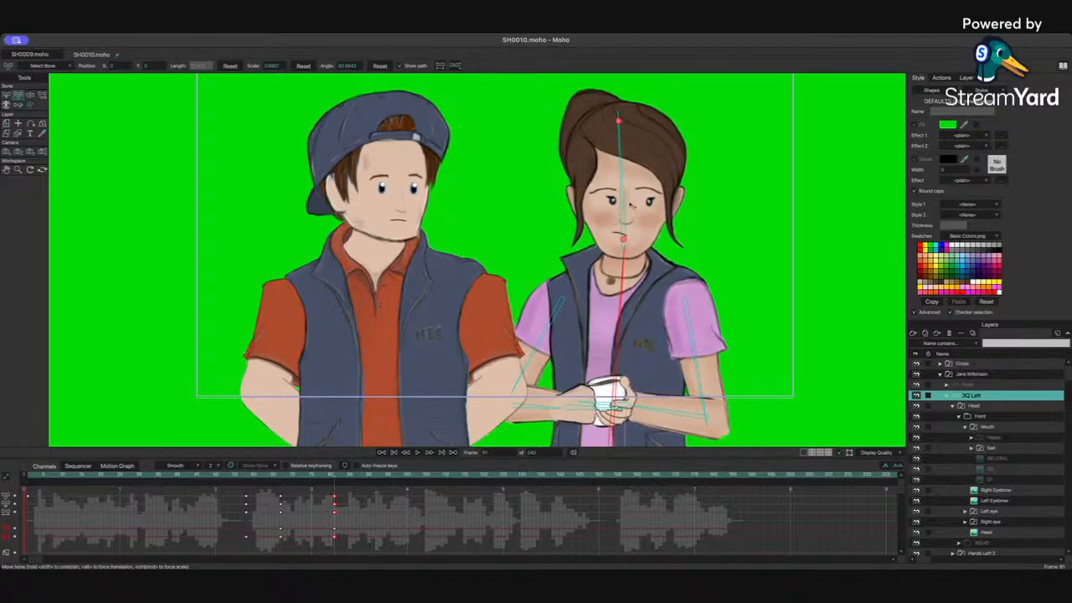
Step: Adjust the tilt of Jane's head bone slightly at about frame 81
click(631, 207)
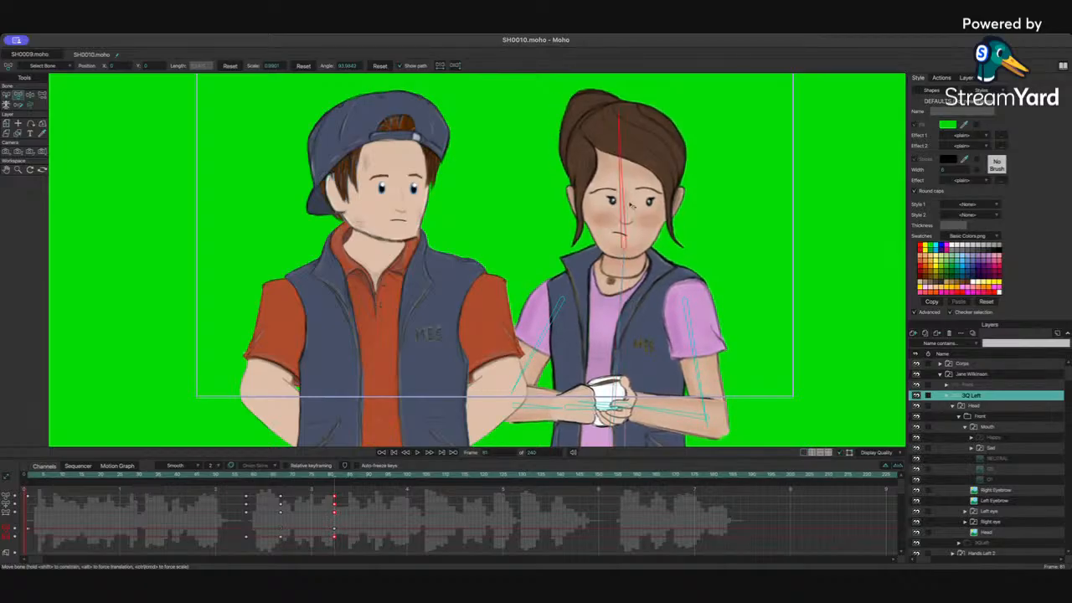
click(280, 479)
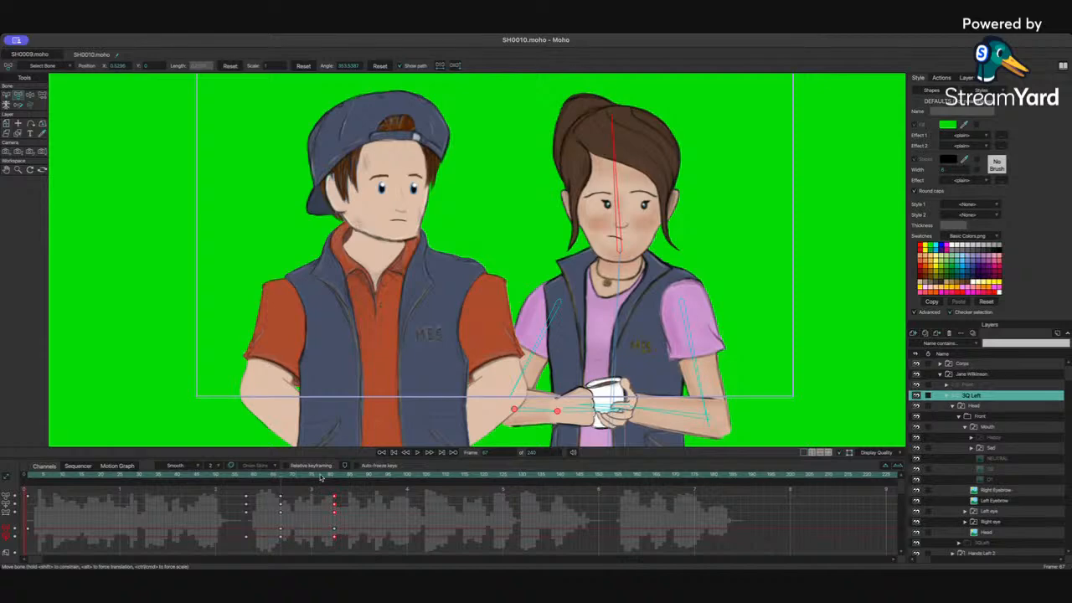
drag(319, 477, 339, 476)
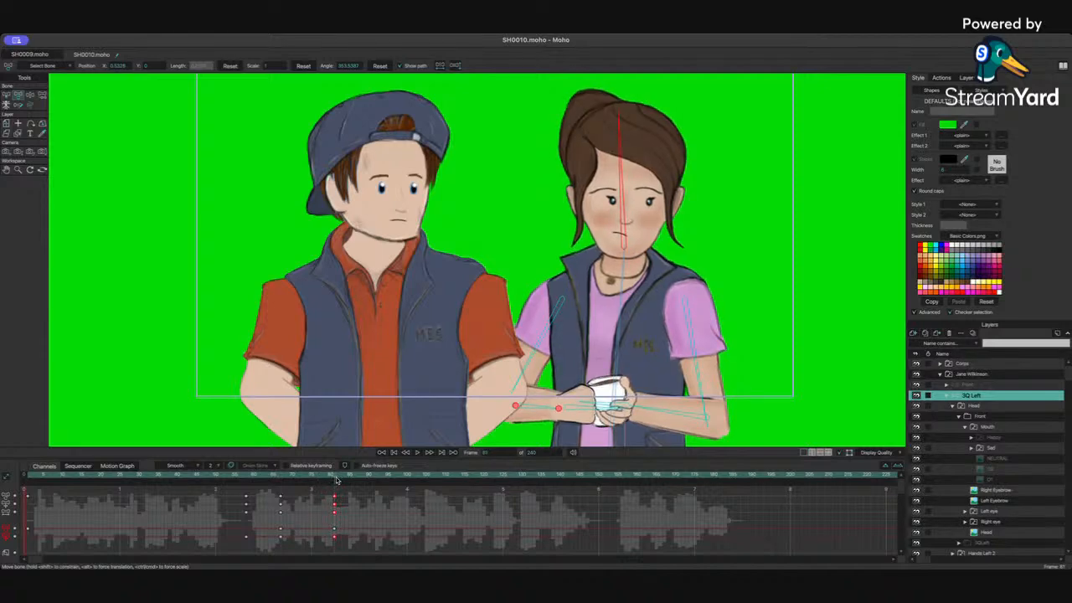
drag(589, 197, 595, 193)
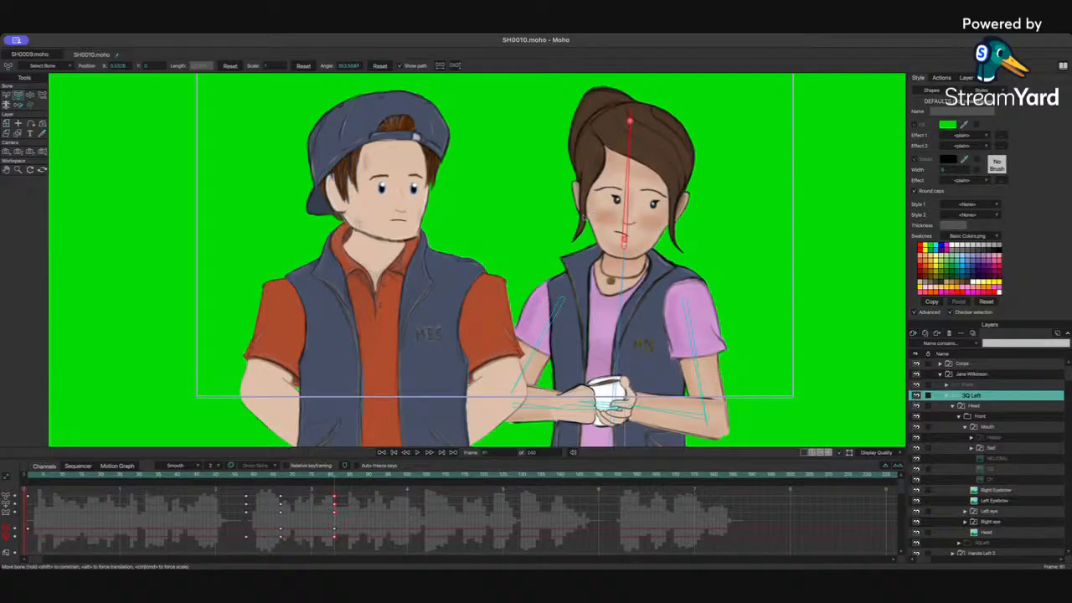
Step: Preview the animation and step through the frames around 63 to 65 while selecting Jane's eyebrow and eye layers
click(239, 479)
key(space)
key(space)
mouse_move(251, 475)
mouse_down()
mouse_move(285, 479)
mouse_move(270, 480)
mouse_up()
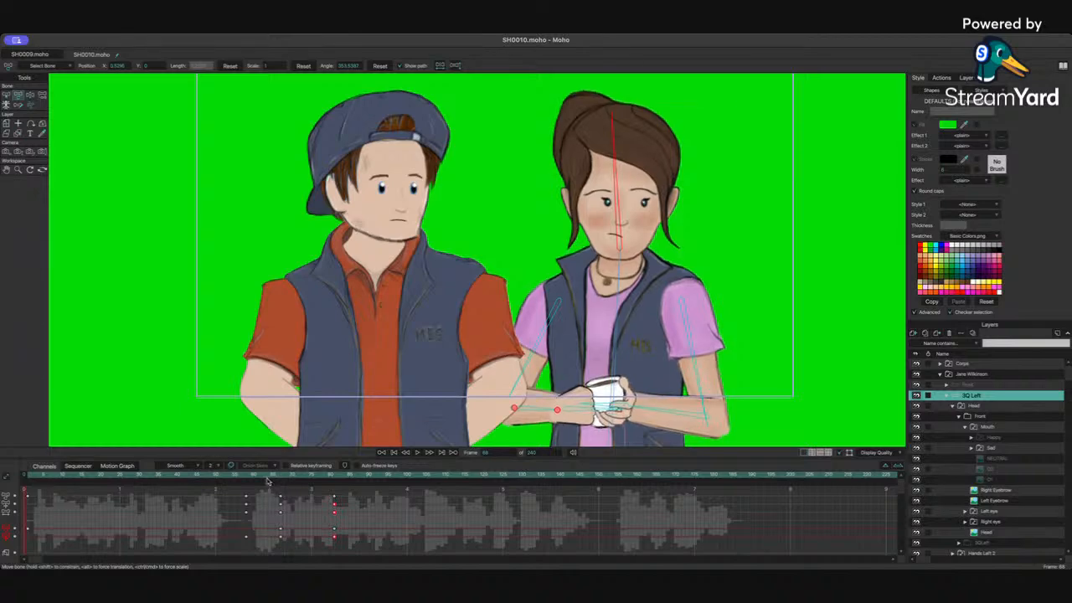
click(948, 400)
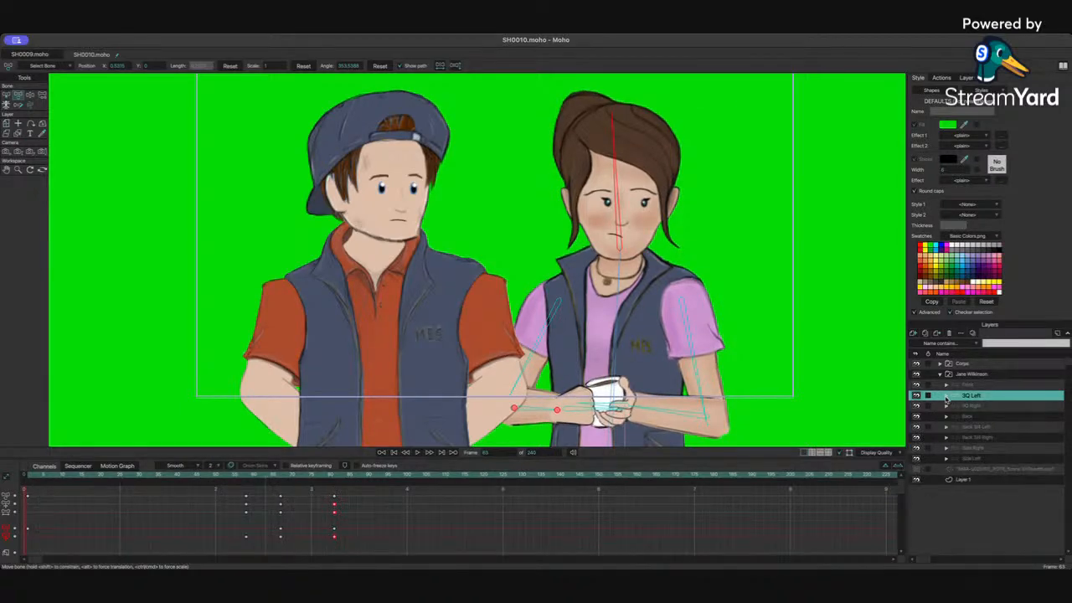
click(947, 400)
click(996, 500)
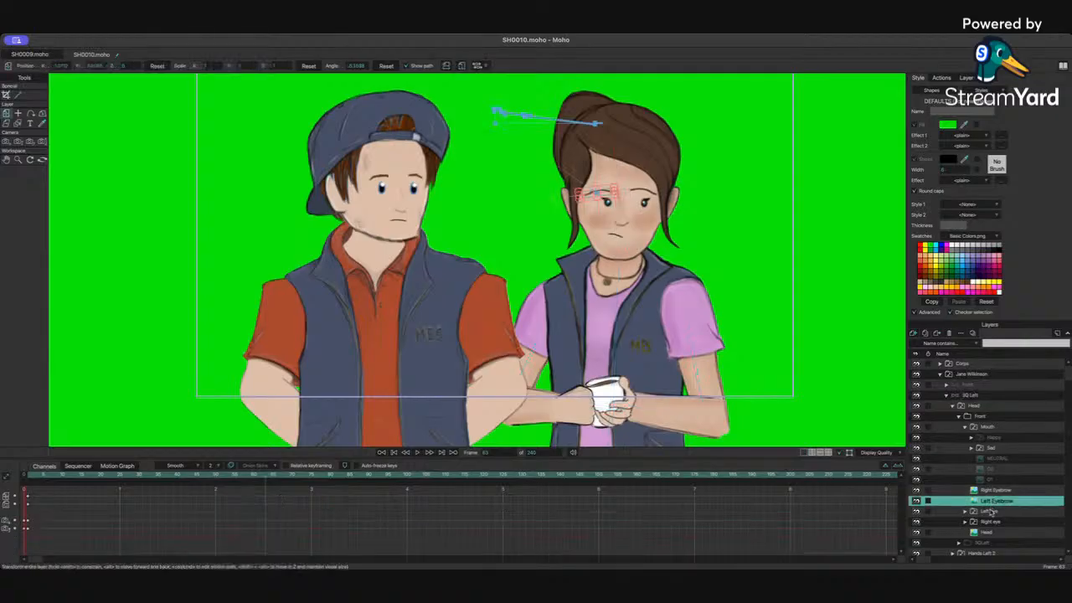
click(991, 511)
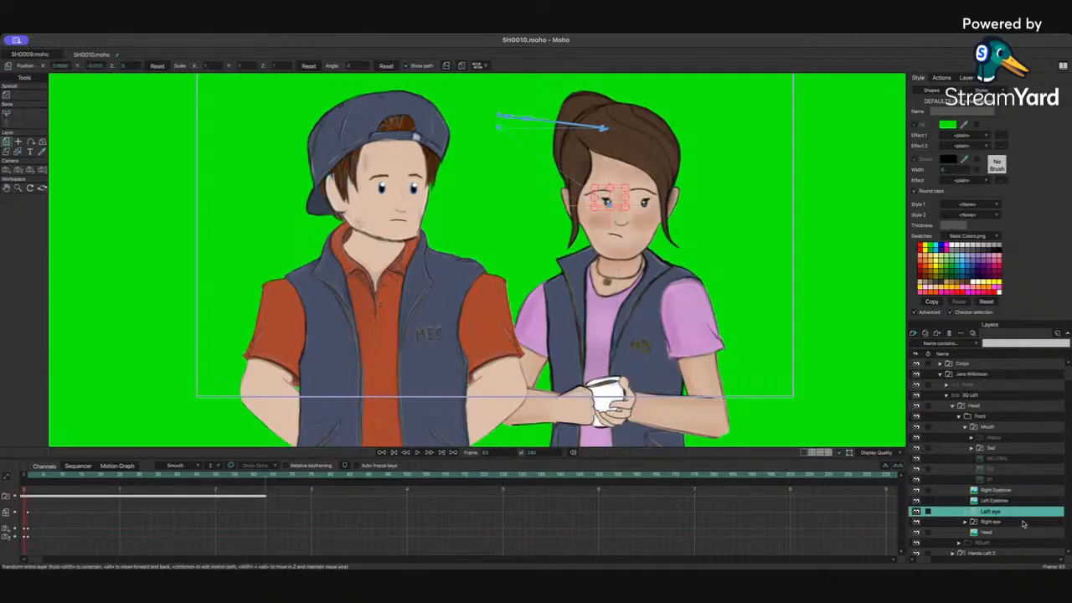
click(987, 522)
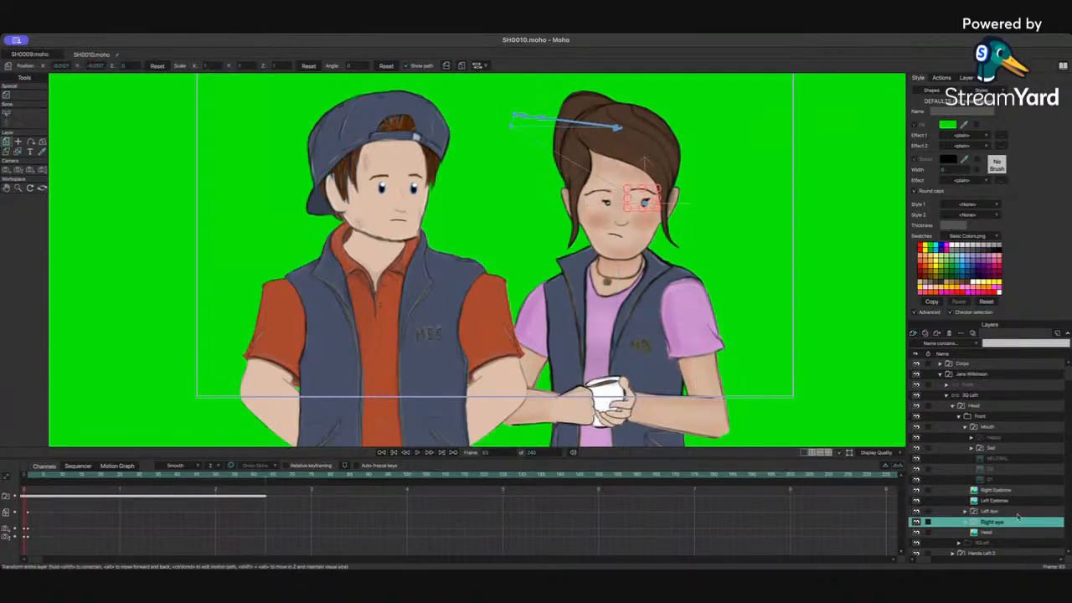
key(Right)
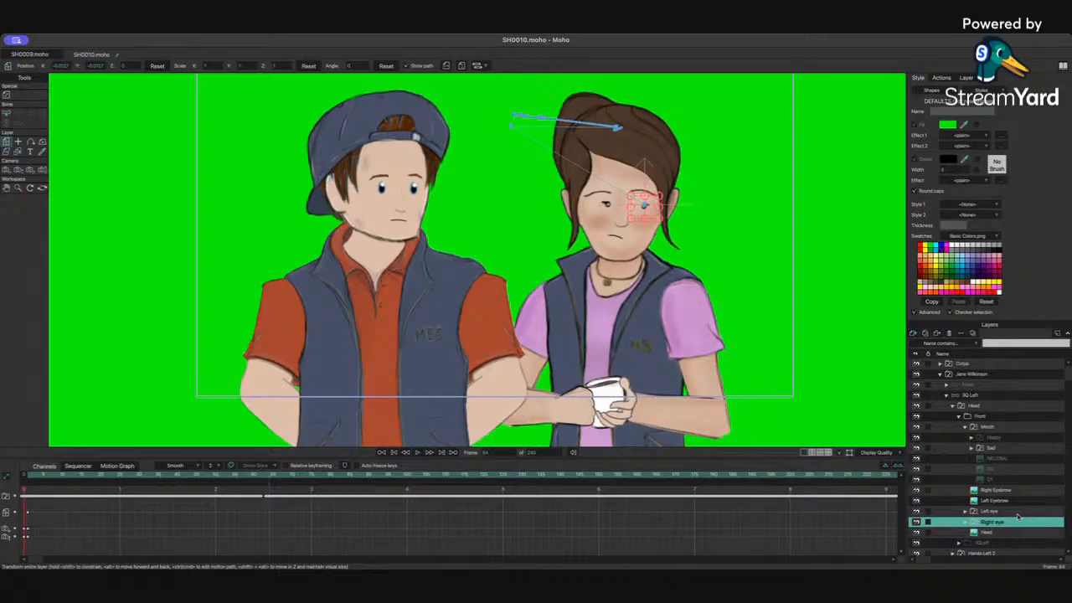
key(Right)
Step: At about frame 65, zoom in on Jane's face, shift both closed eyes slightly left, and lower the left eye a little
click(992, 512)
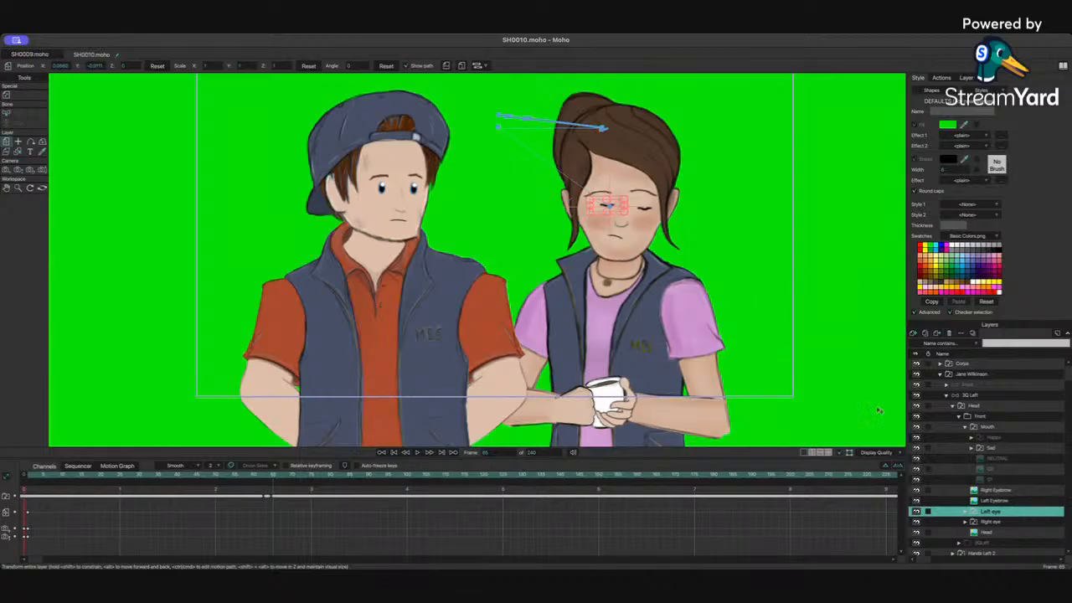
ctrl+click(990, 523)
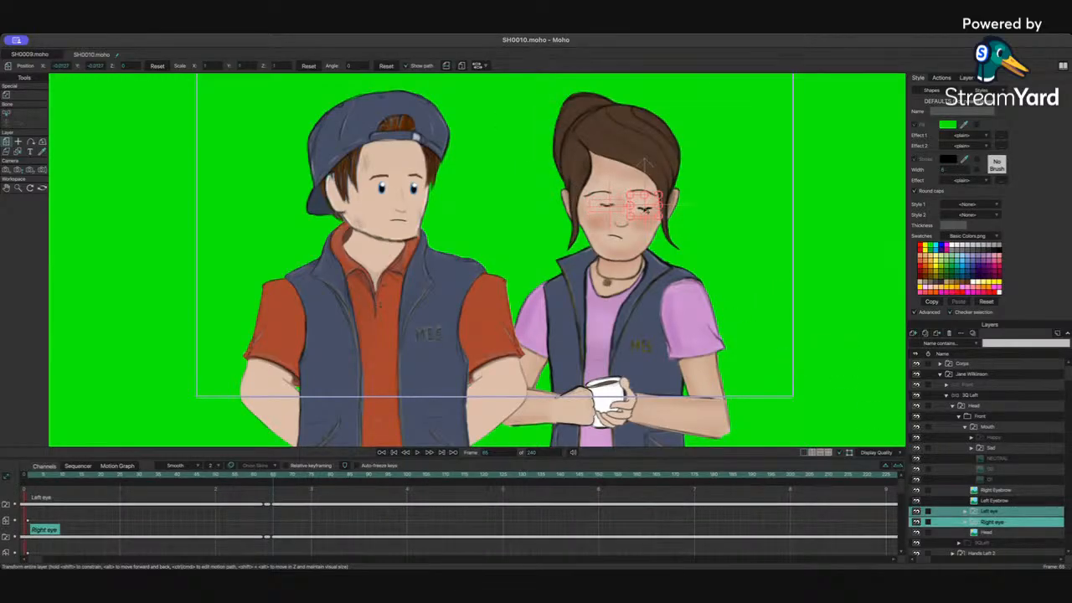
key(ctrl+Left)
key(ctrl+Right)
key(ctrl+Right)
scroll(644, 165, up, 3)
scroll(480, 257, up, 3)
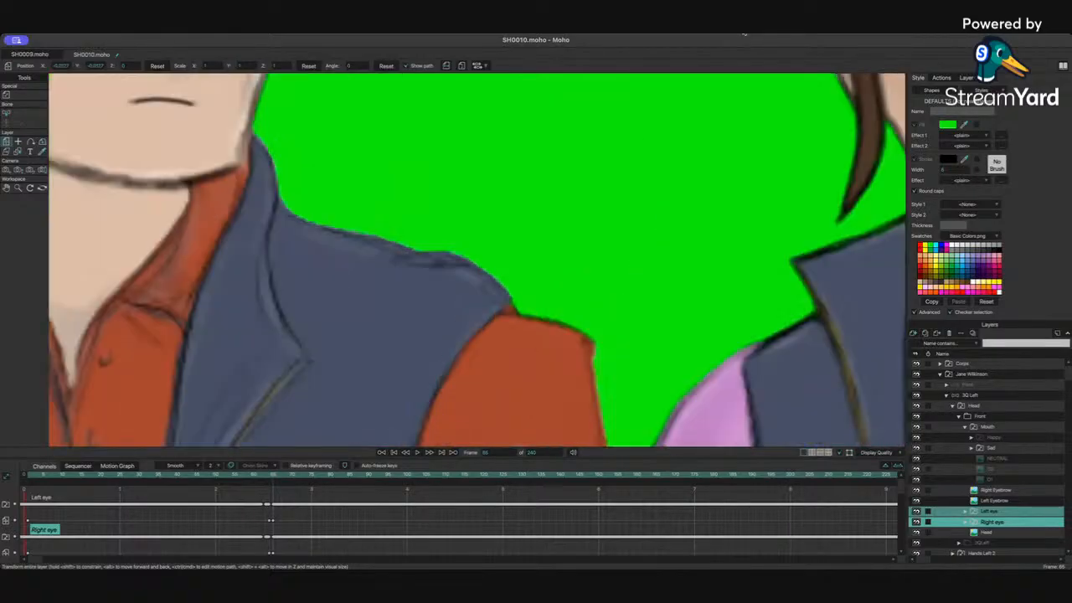
drag(721, 148, 176, 342)
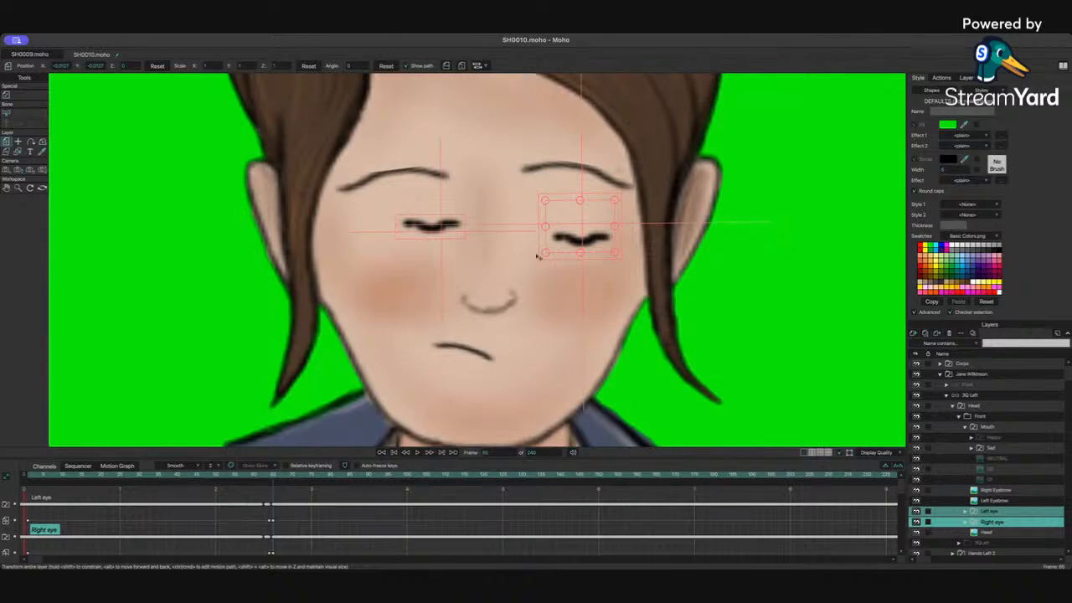
drag(584, 240, 563, 249)
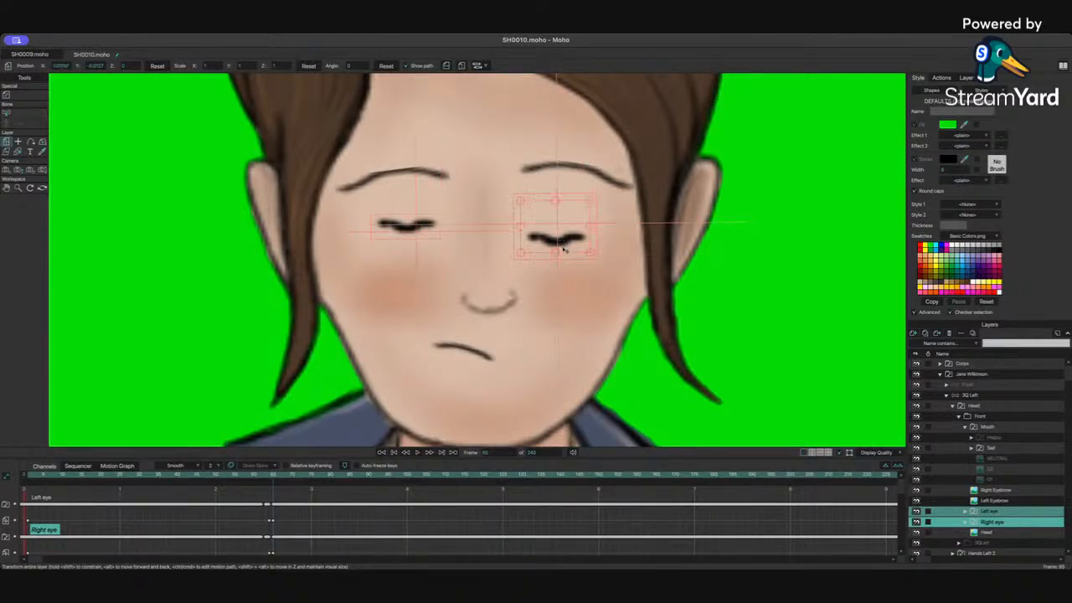
click(992, 511)
drag(429, 233, 429, 241)
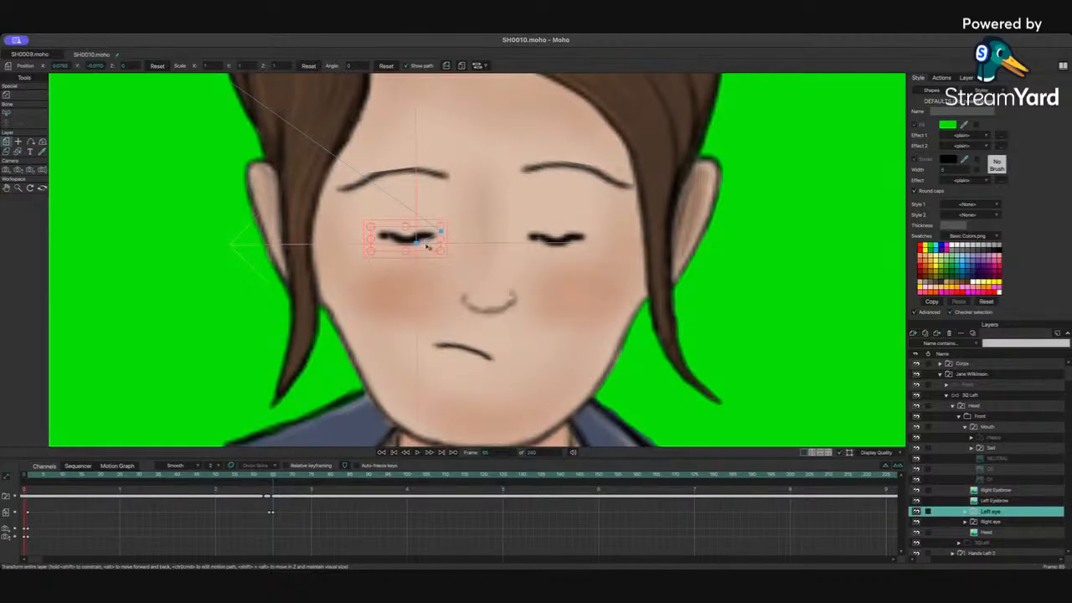
Step: Step through the frames of Jane's blink and paste the left eye's key at about frame 75
scroll(428, 244, left, 5)
key(Left)
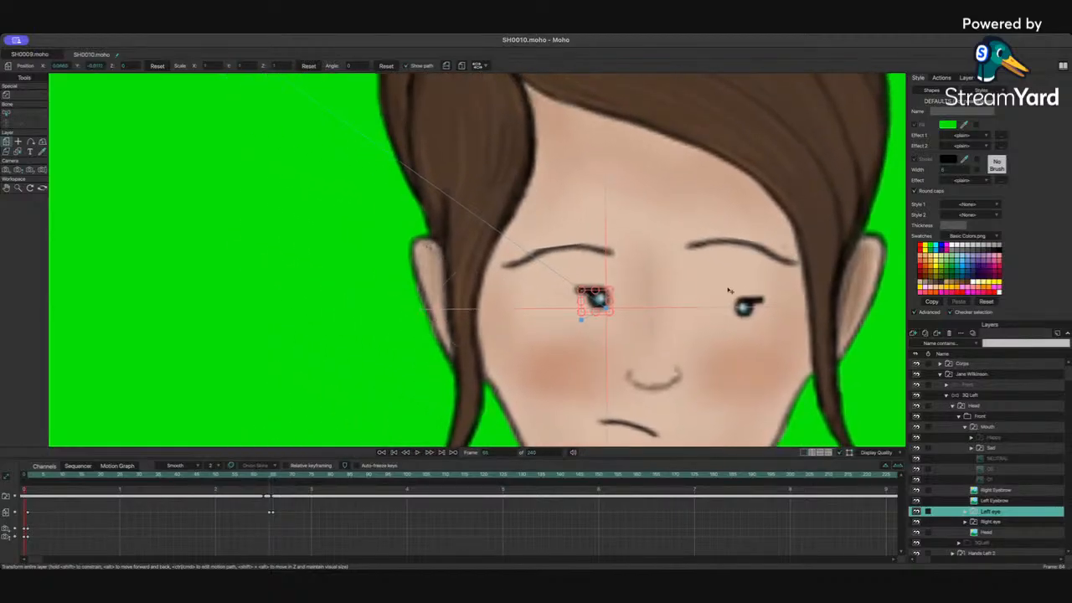
drag(733, 293, 599, 203)
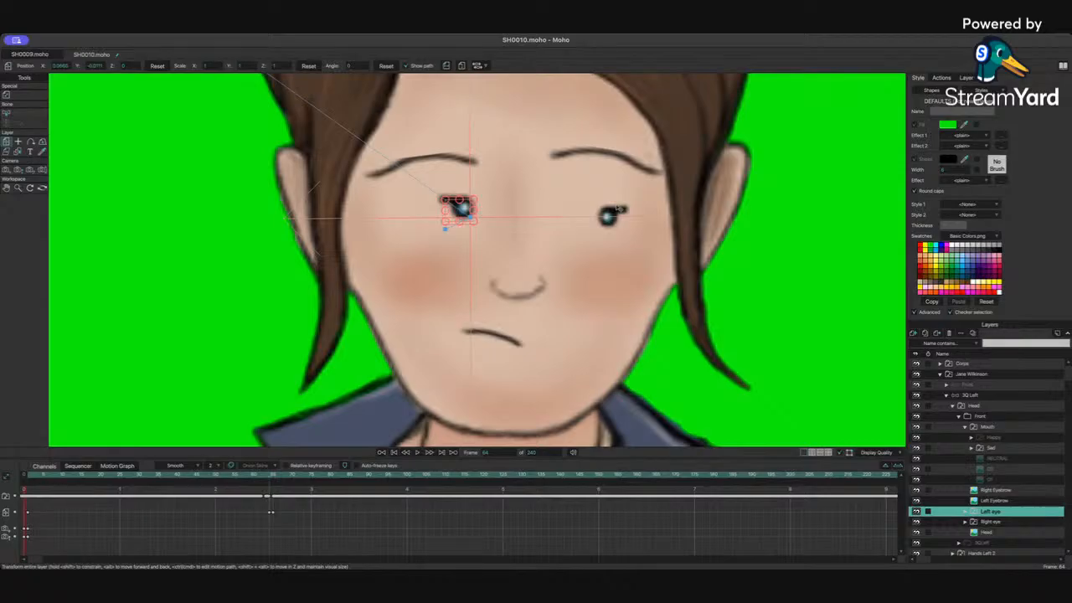
key(Left)
key(Right)
key(Right)
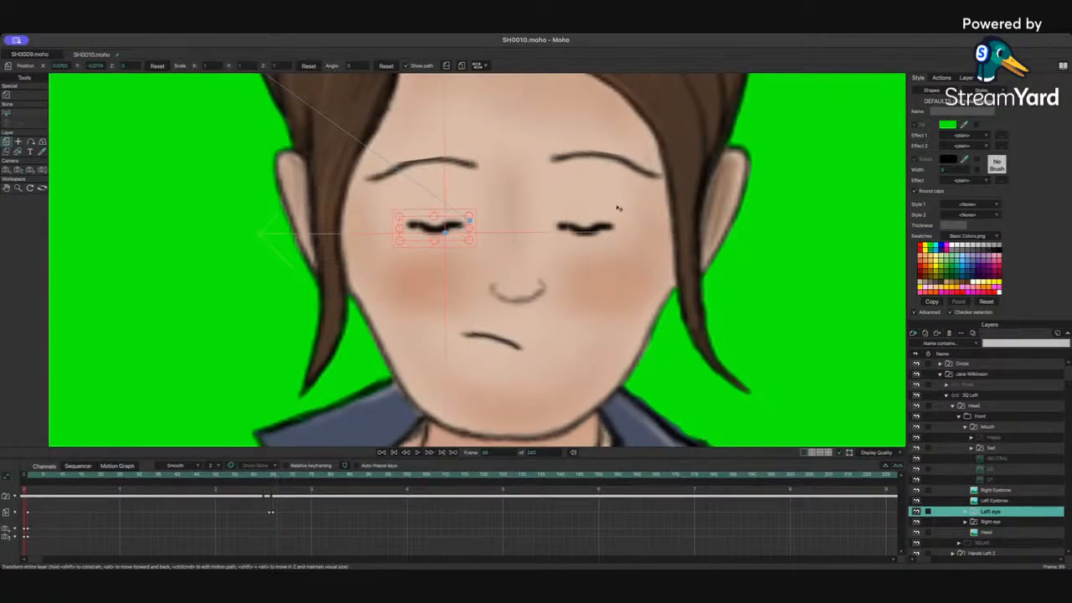
key(Left)
key(Left)
key(Left)
key(Left)
key(Left)
key(Left)
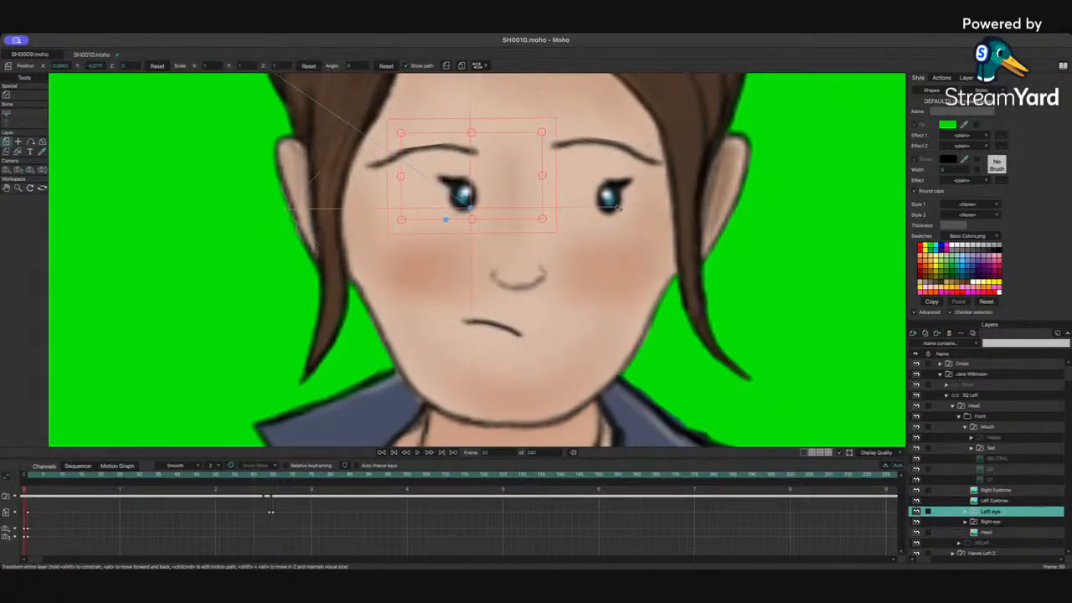
key(Right)
key(Right)
key(Right)
key(Right)
key(Right)
key(Right)
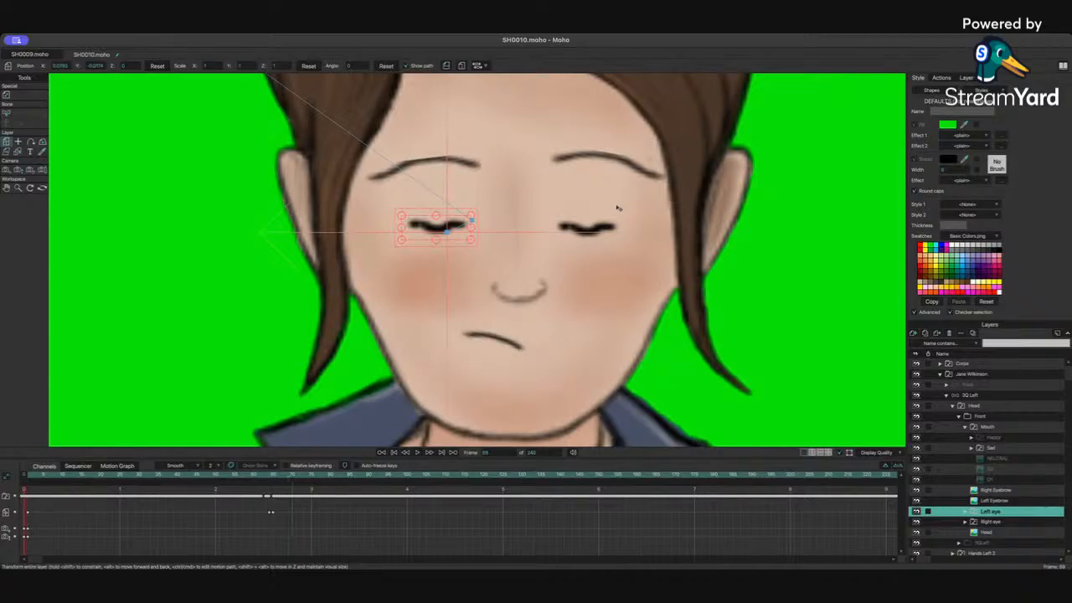
key(Right)
key(Right)
key(Right)
key(Right)
key(Right)
key(Right)
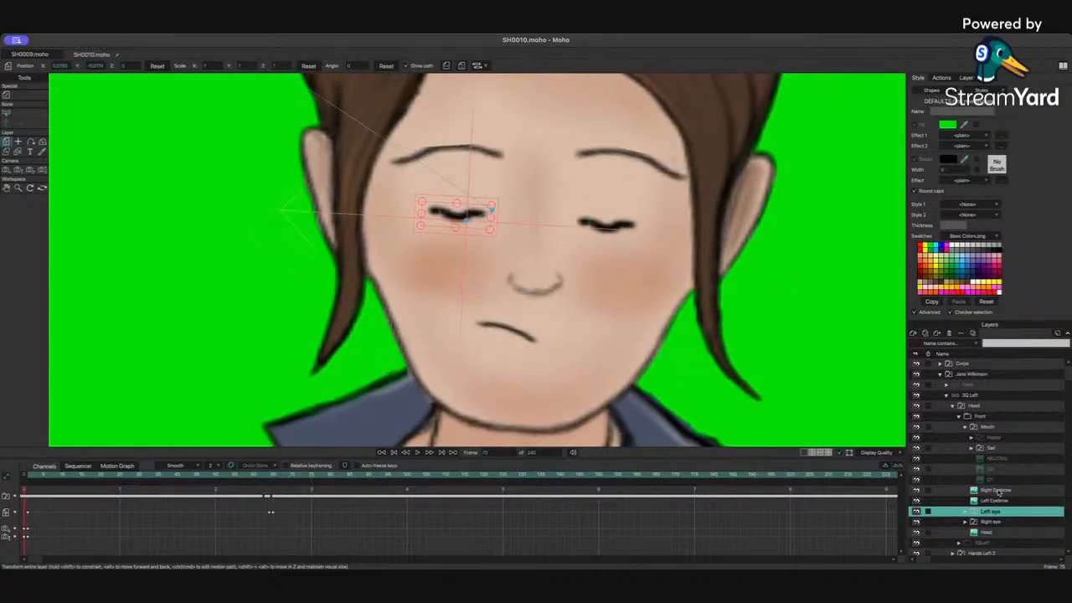
click(267, 498)
key(super+v)
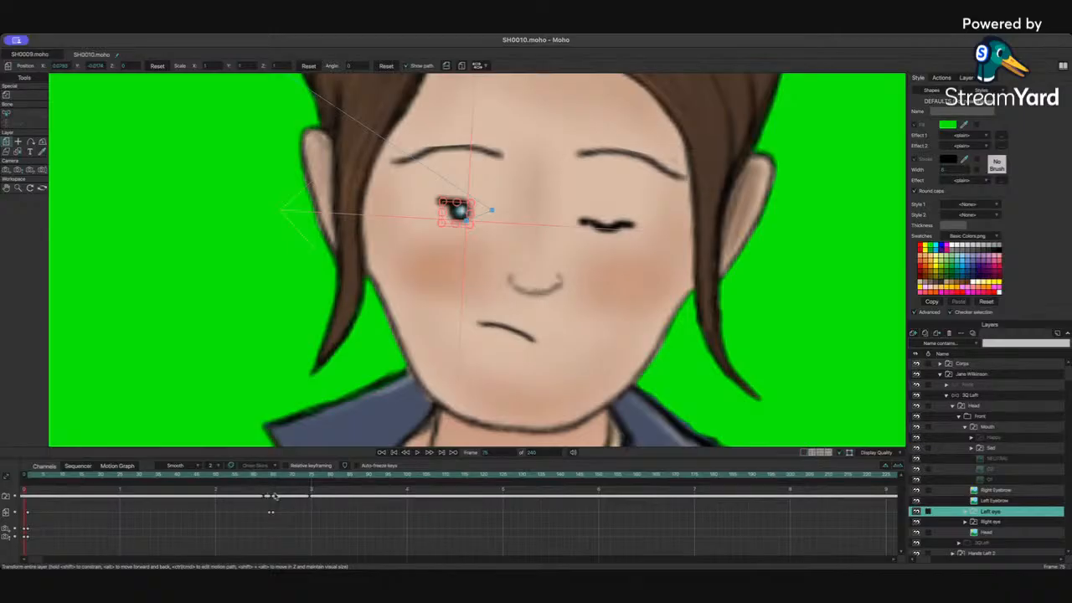
Step: At about frame 76, select both of Jane's eye layers and shift the open eyes slightly left
click(325, 491)
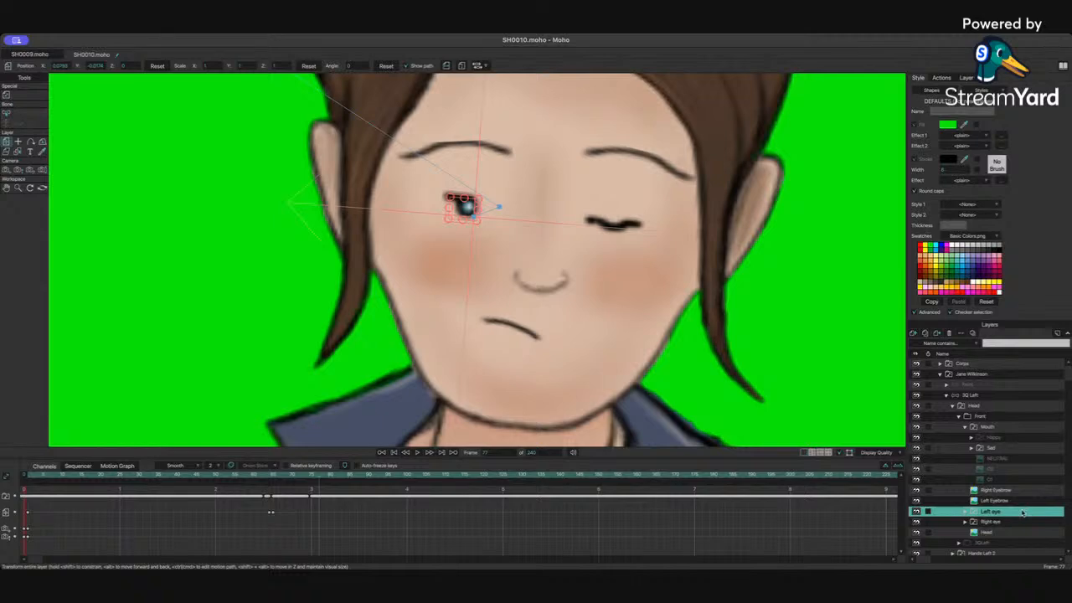
click(987, 523)
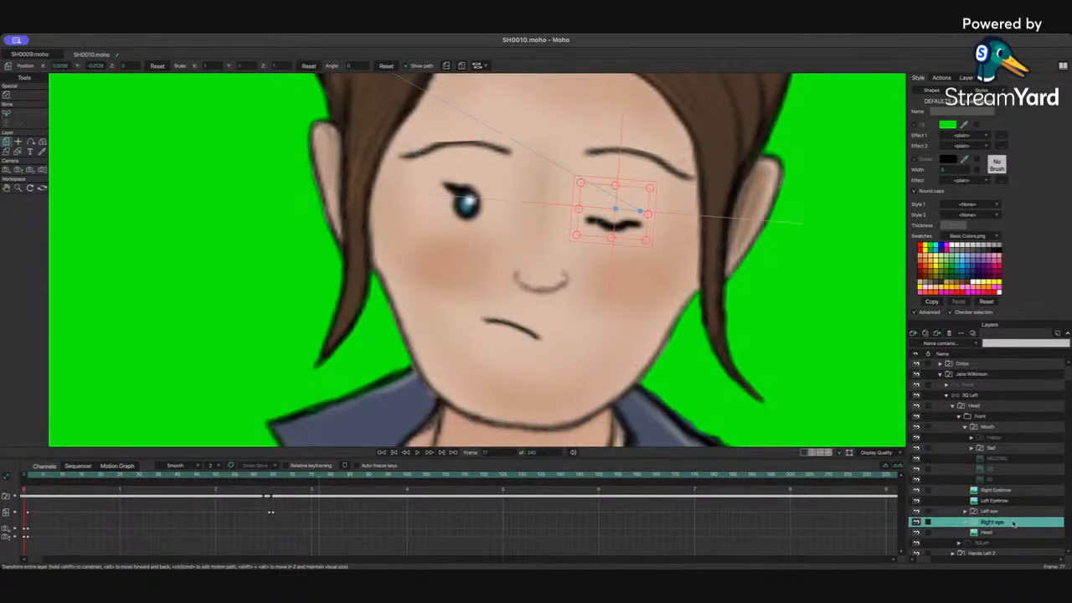
click(1016, 523)
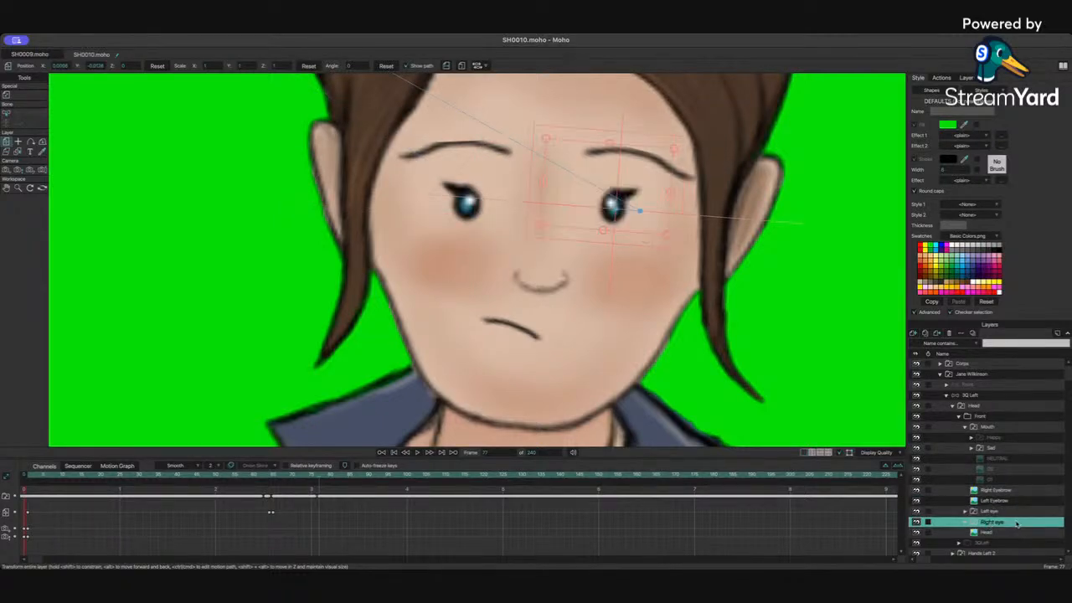
key(Right)
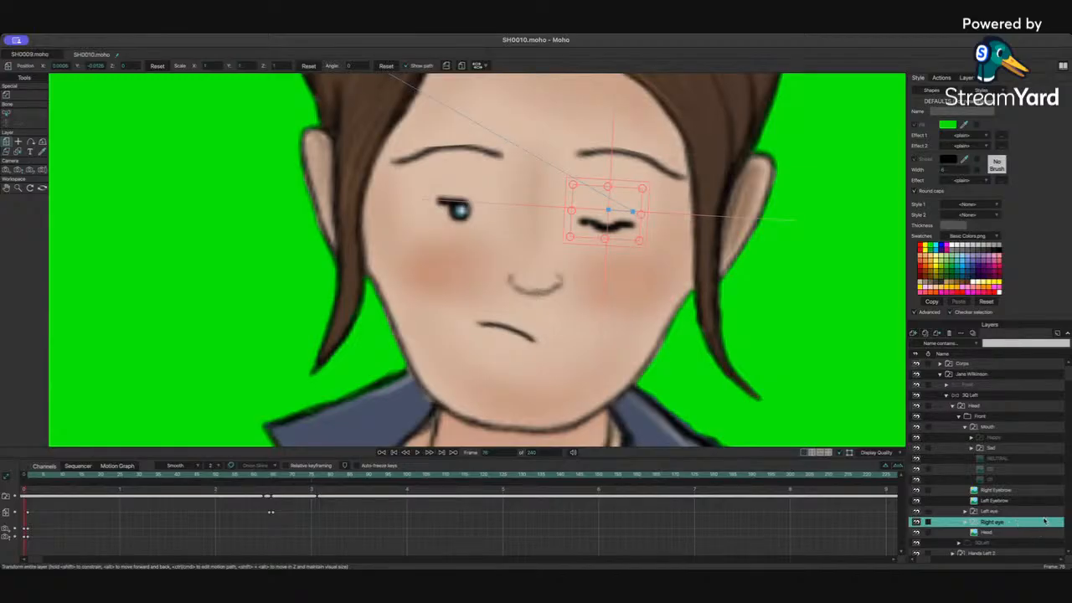
click(1044, 521)
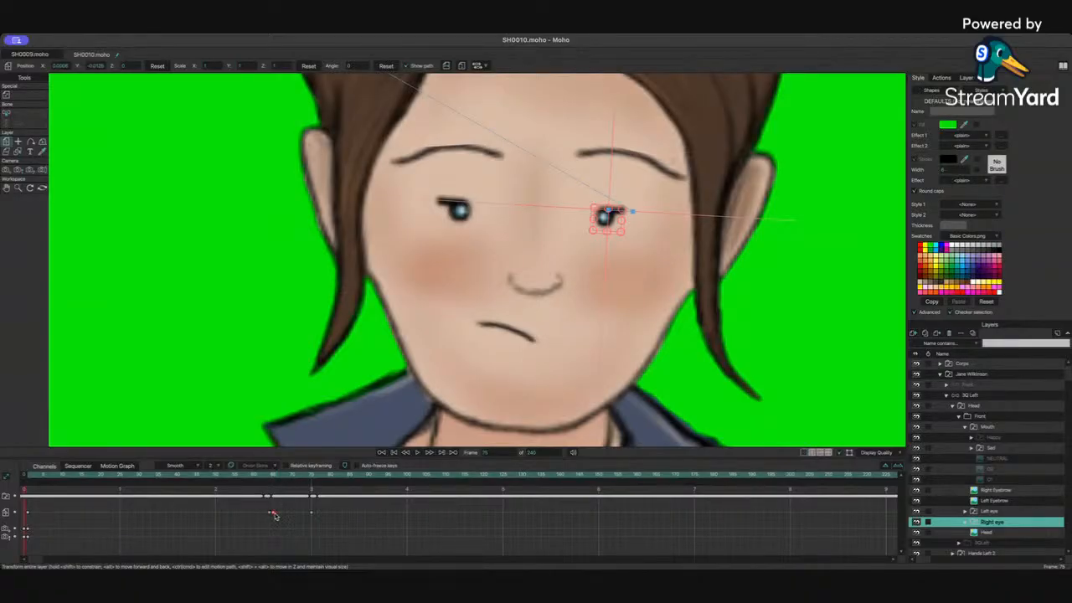
key(Right)
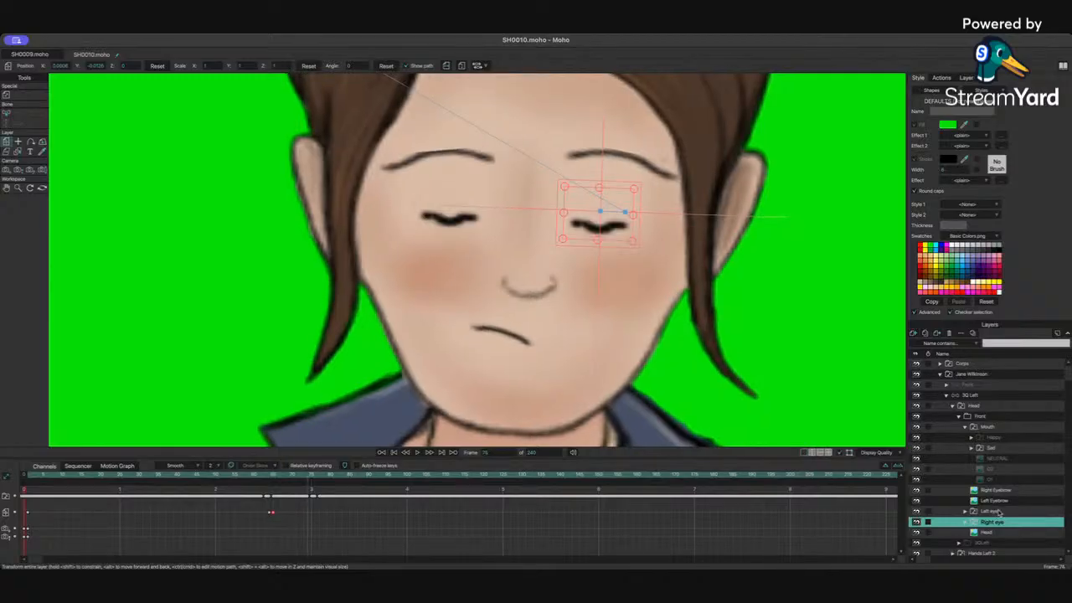
click(995, 511)
click(273, 514)
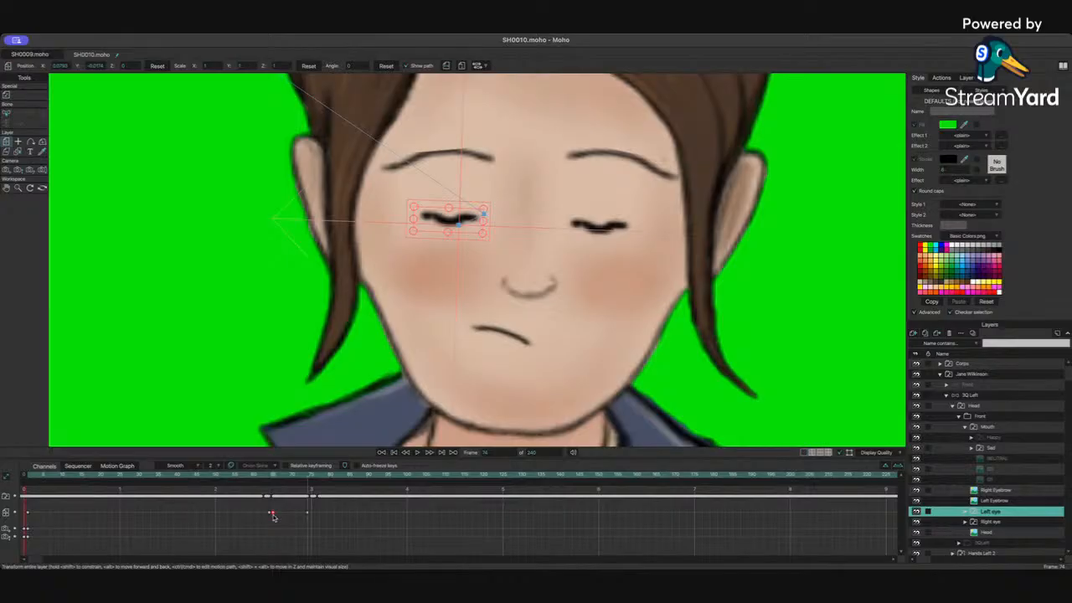
click(303, 475)
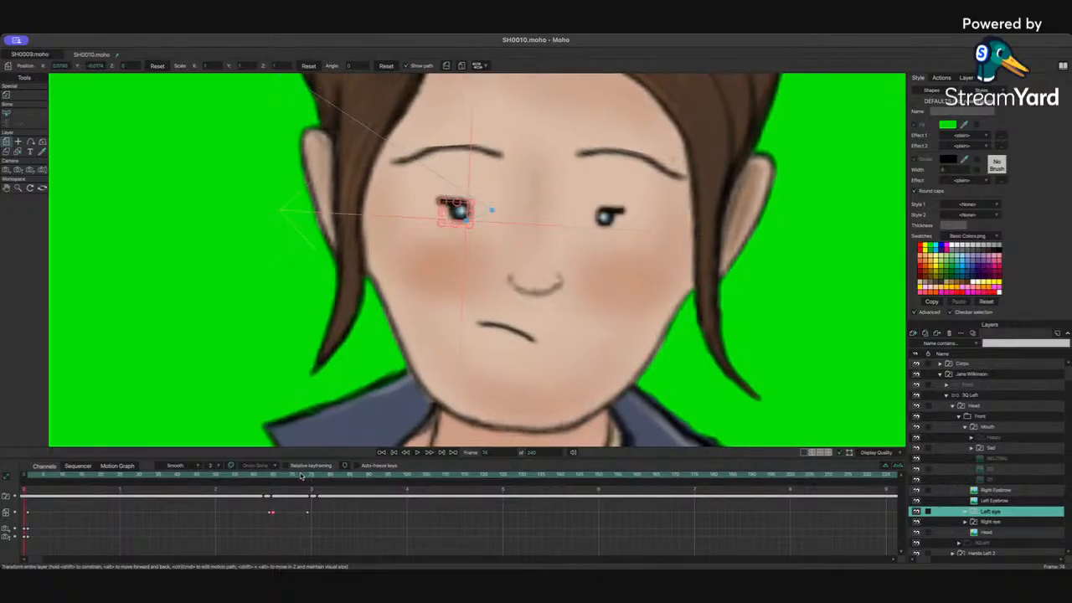
shift+click(1005, 521)
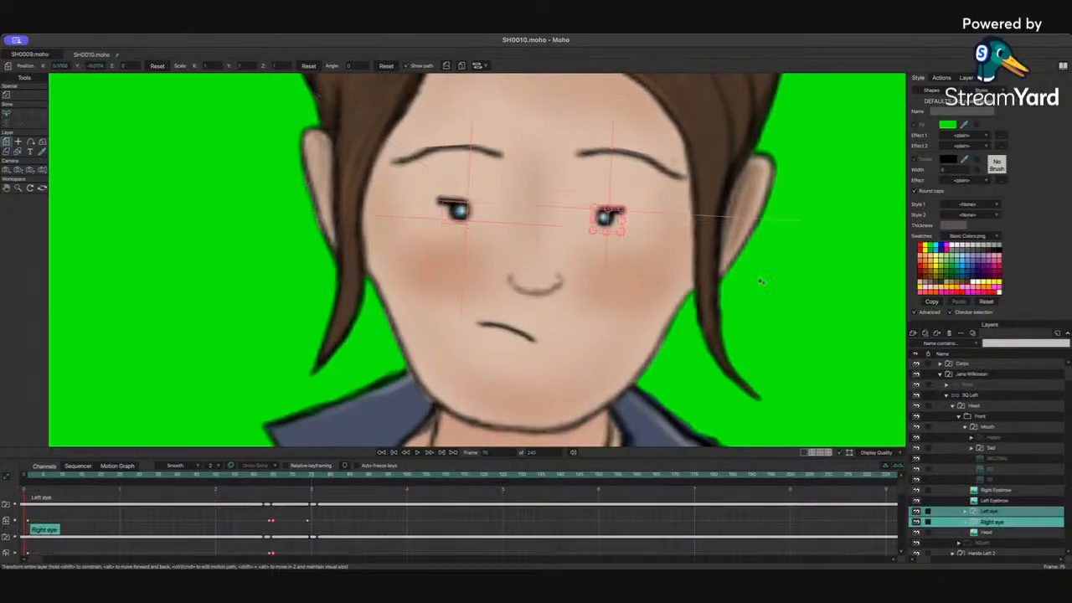
drag(616, 217, 589, 219)
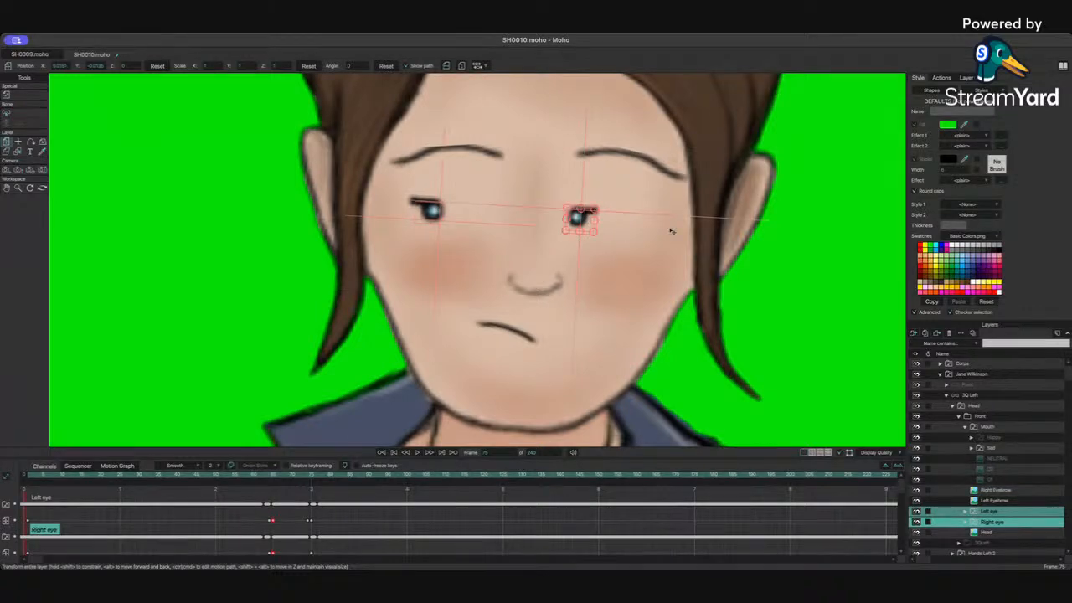
Step: Step back and forth around frame 76 to review the eye movement
key(Right)
key(Right)
key(Right)
key(Right)
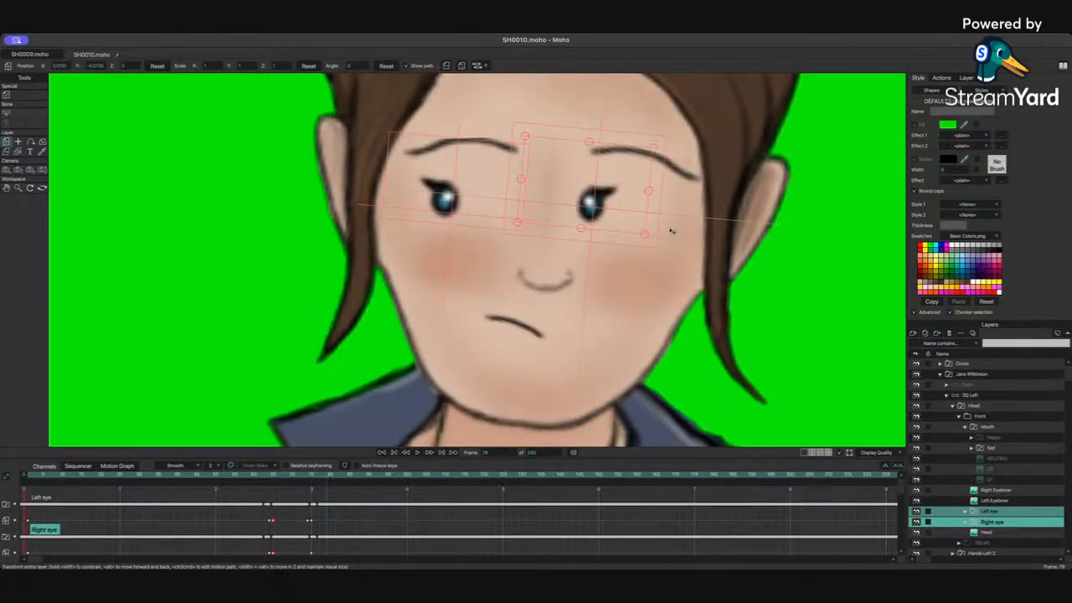
key(Left)
key(Left)
key(Left)
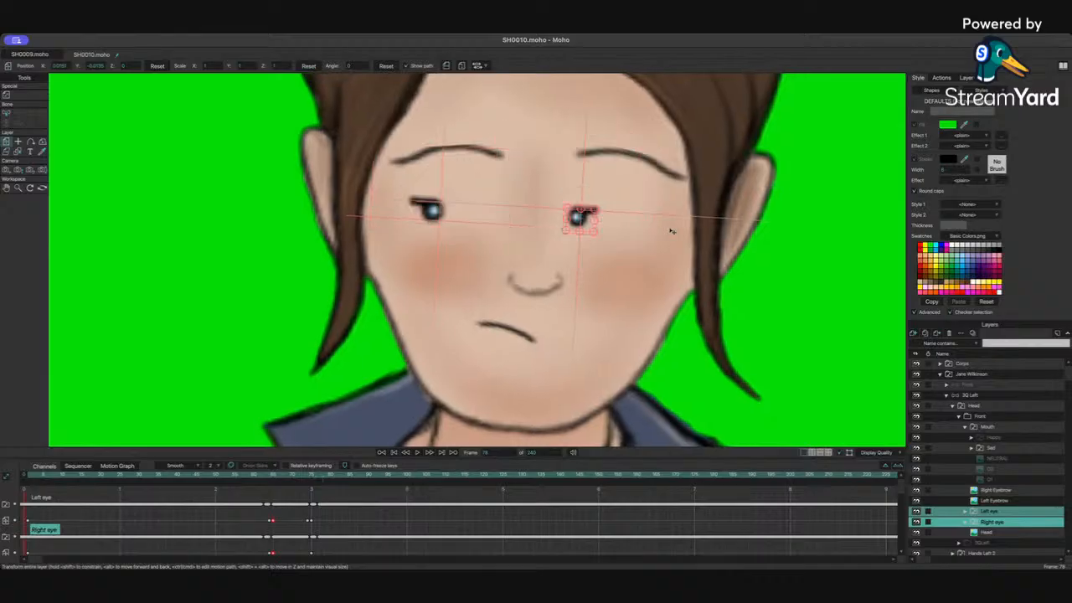
Step: Advance one frame and nudge only Jane's right eye slightly down
key(Right)
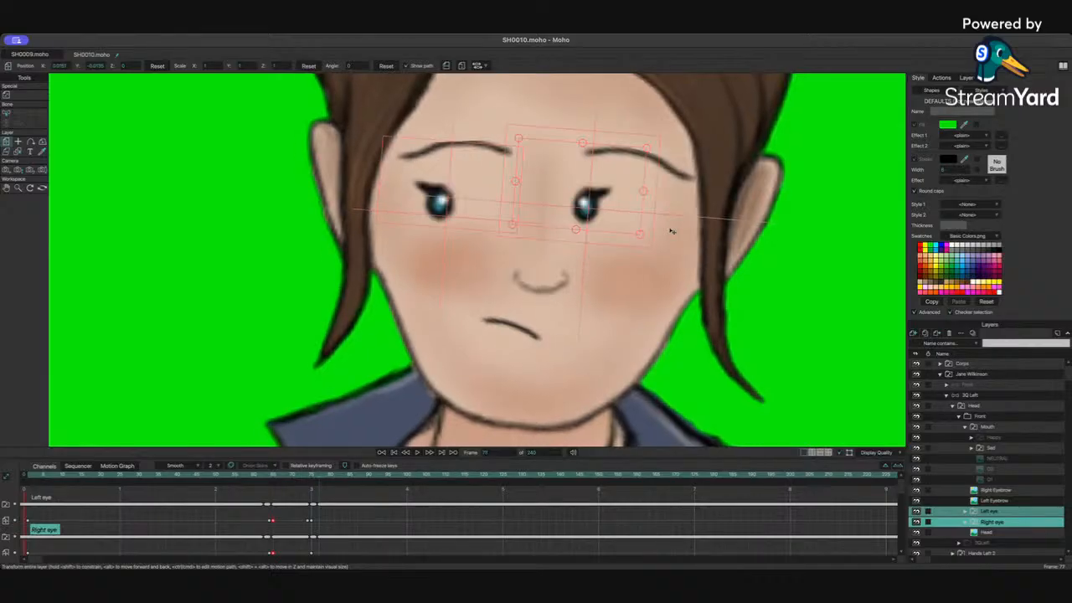
click(993, 524)
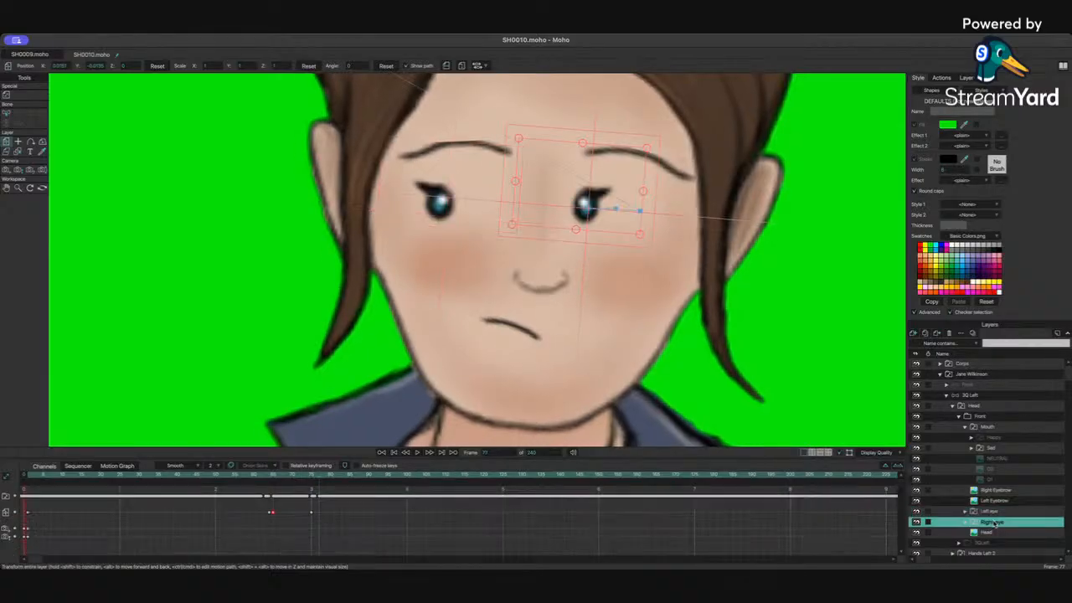
drag(601, 197, 599, 203)
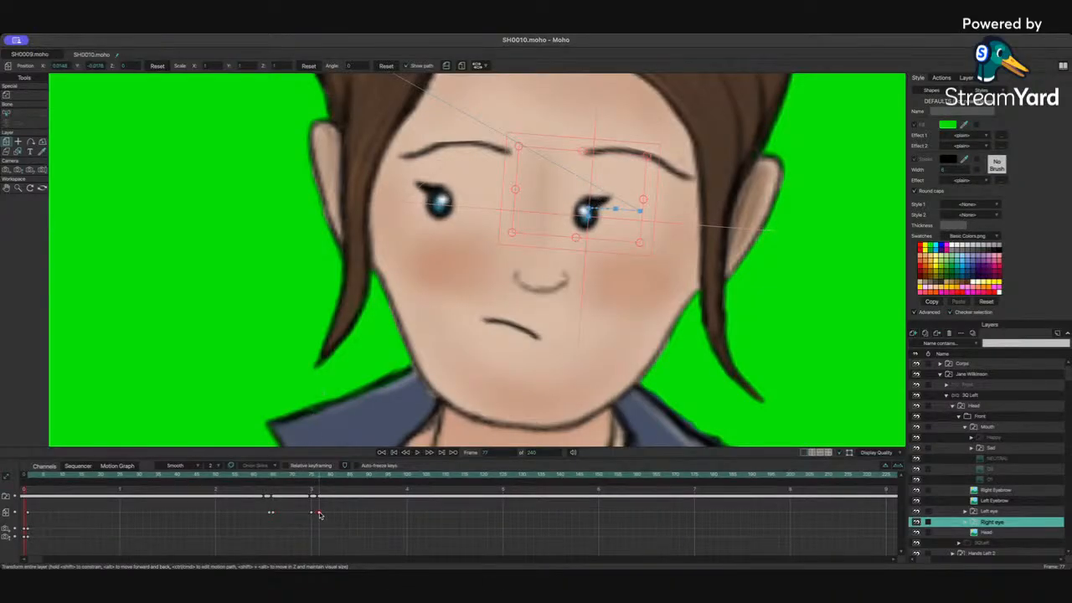
Step: Play back Jane's blink at full-shot view to review the eye motion
drag(312, 513, 309, 489)
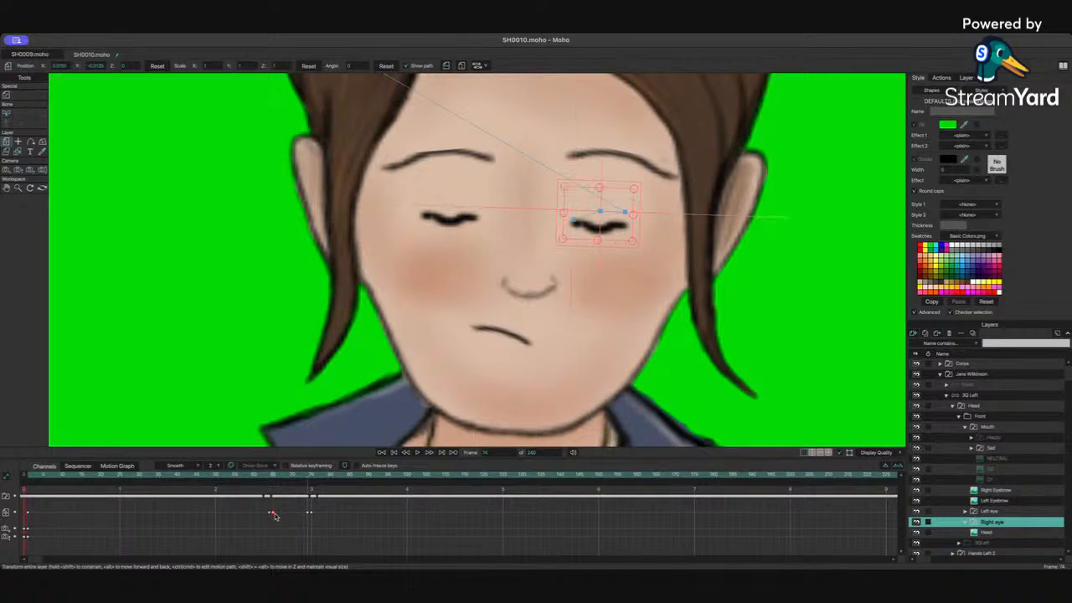
click(239, 478)
key(space)
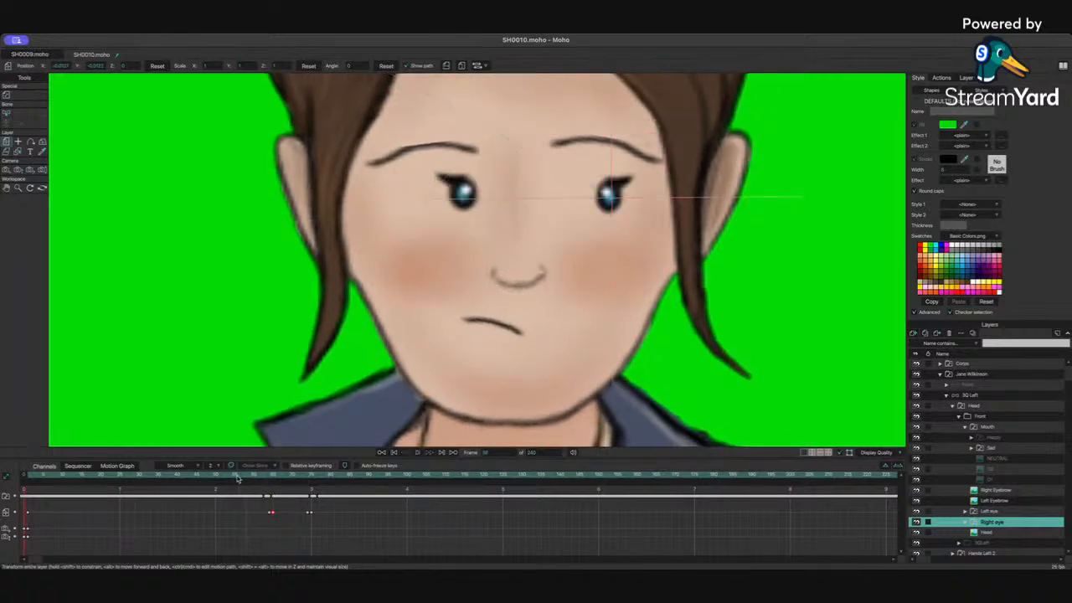
key(space)
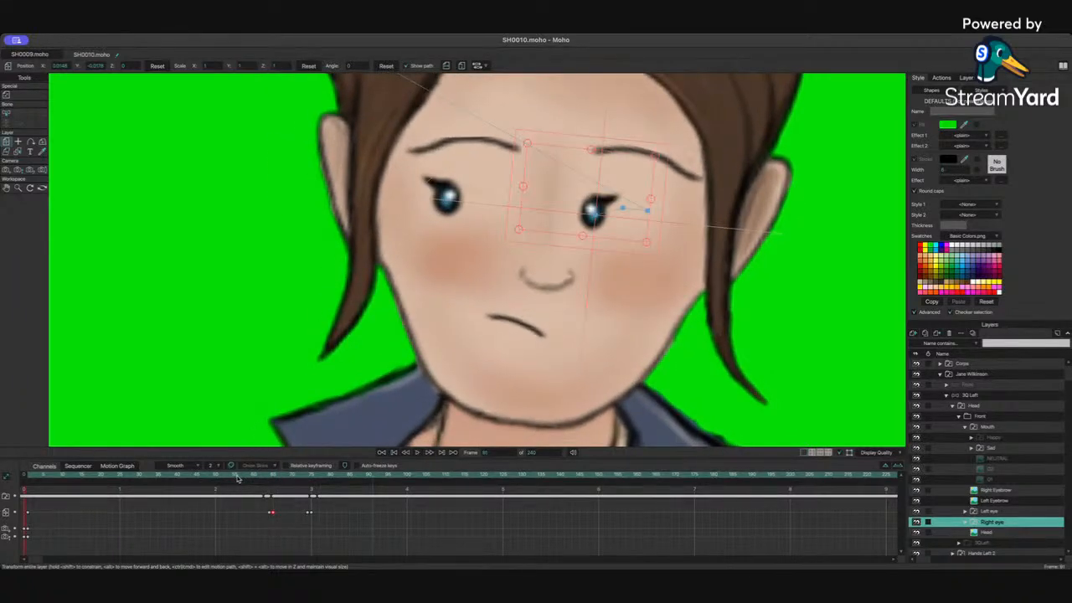
key(super+minus)
key(super+minus)
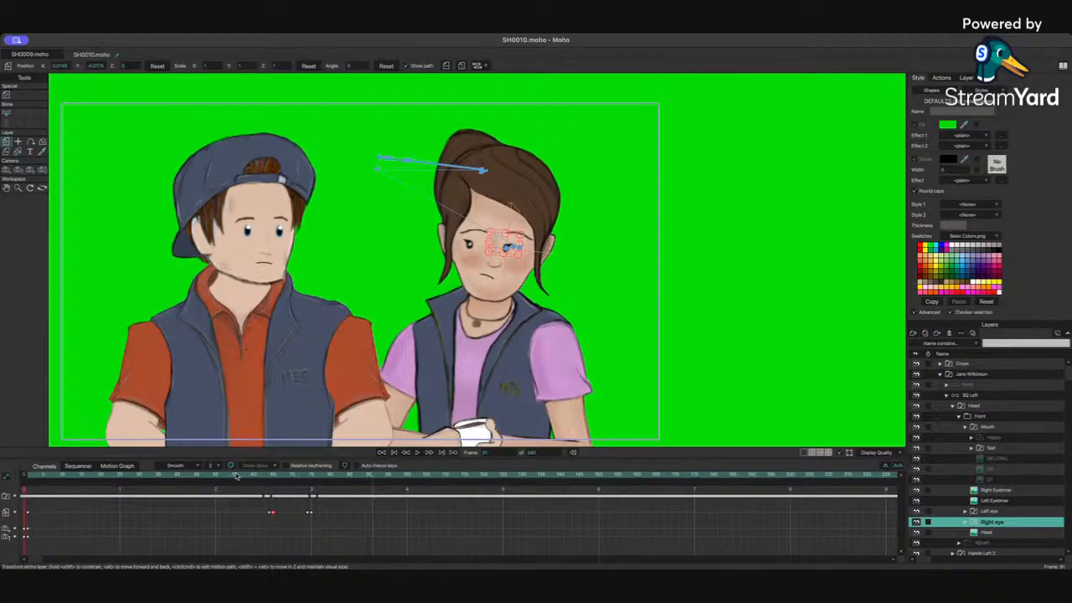
key(space)
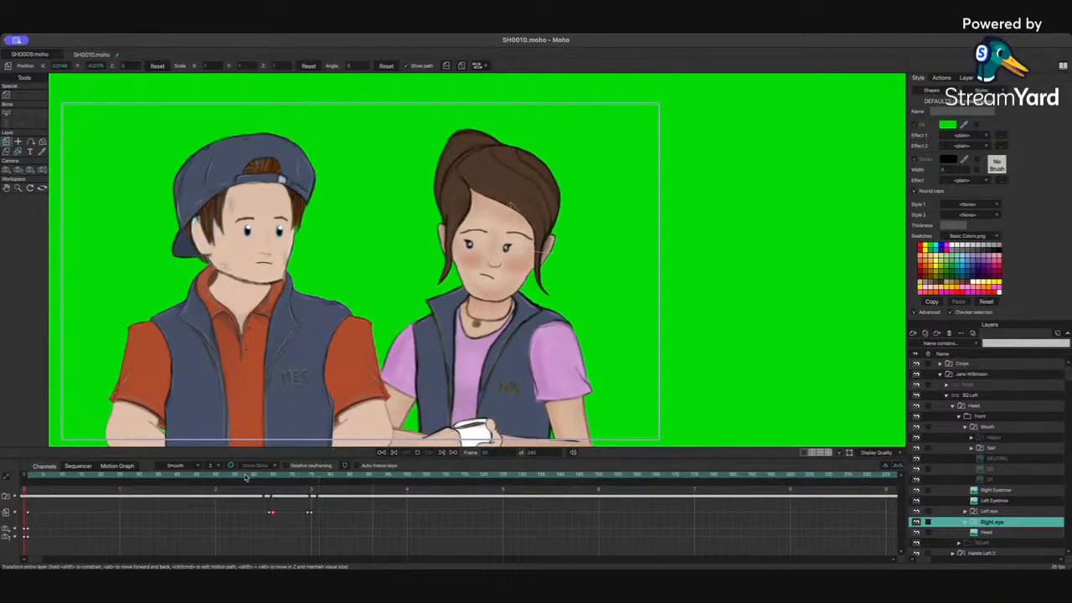
key(space)
drag(266, 475, 257, 475)
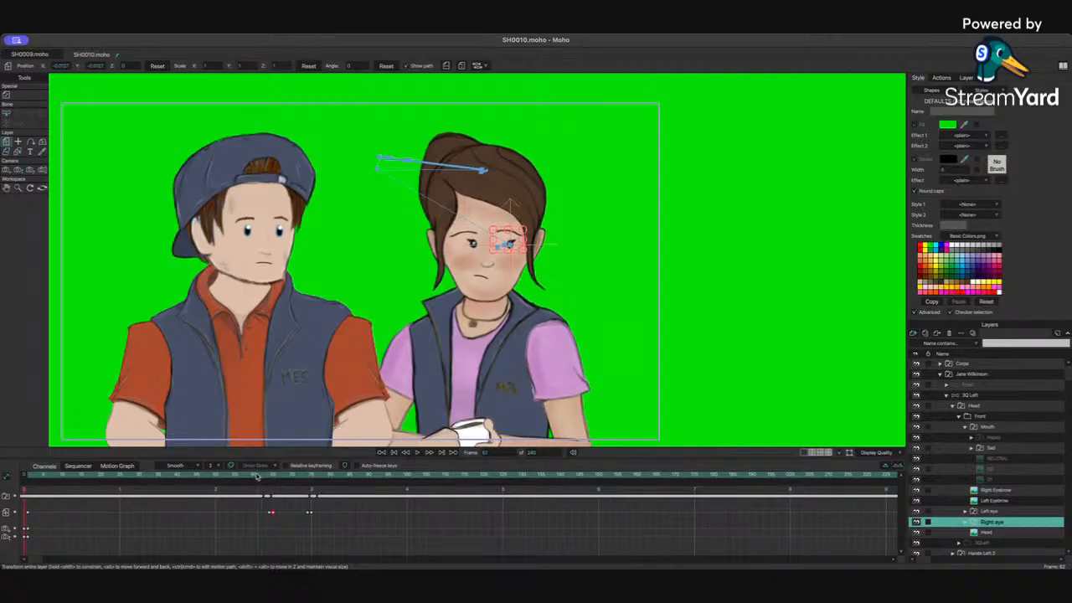
Step: Select both of Jane's eyebrow layers and lower the brows at the closed-eye frame of the blink
click(1000, 493)
shift+click(997, 500)
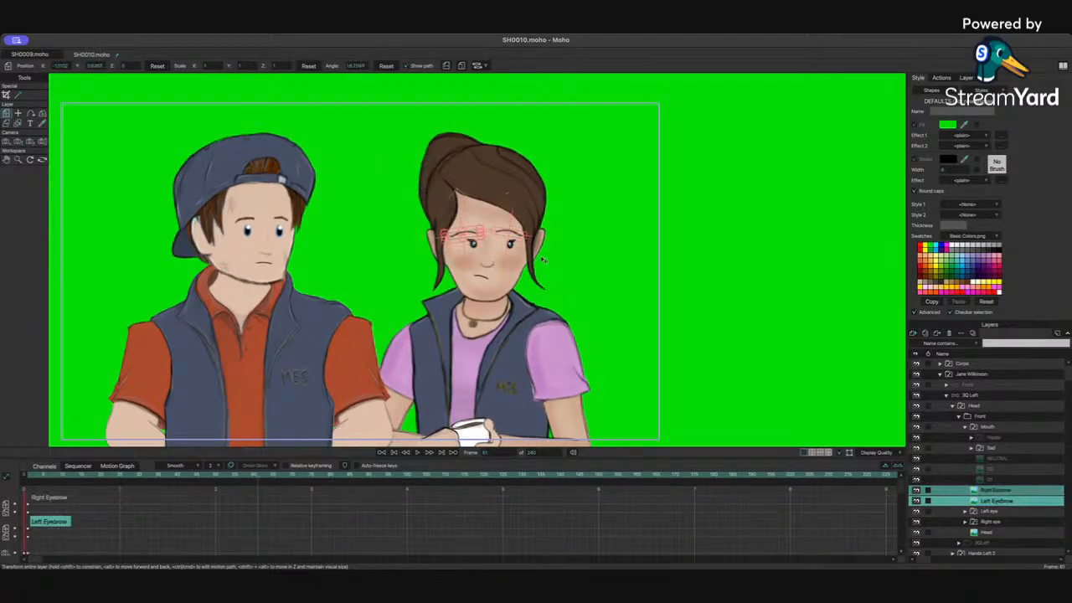
scroll(471, 237, up, 4)
scroll(470, 237, up, 4)
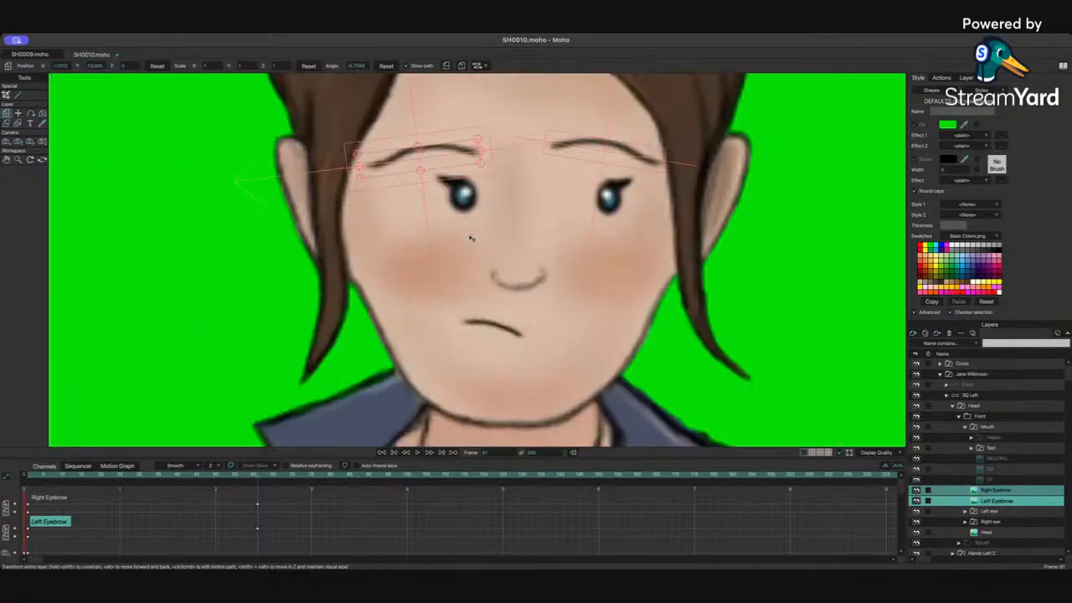
key(Right)
key(Right)
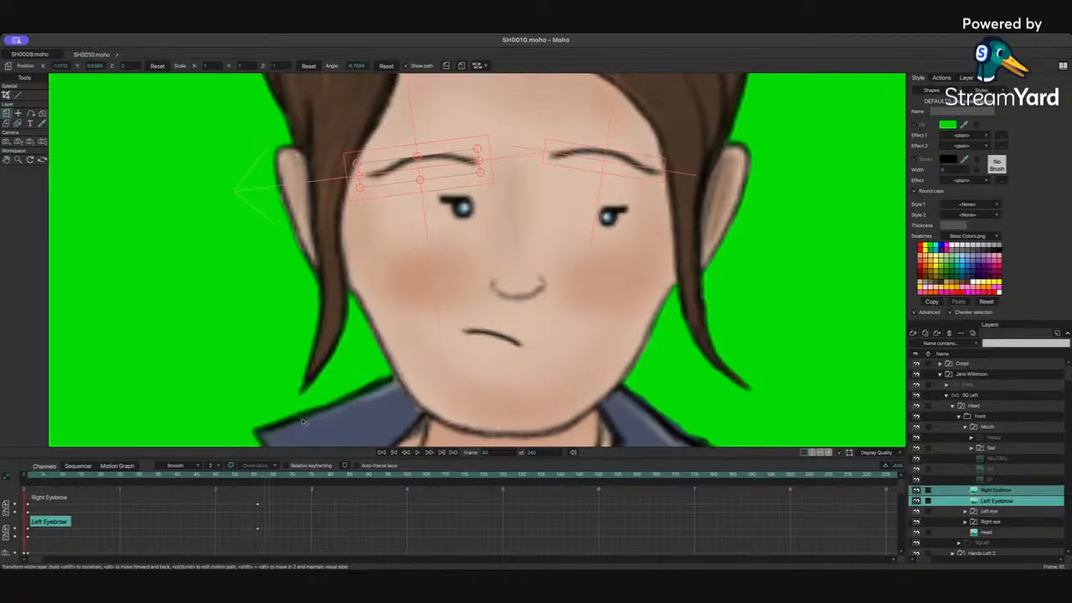
drag(461, 166, 452, 202)
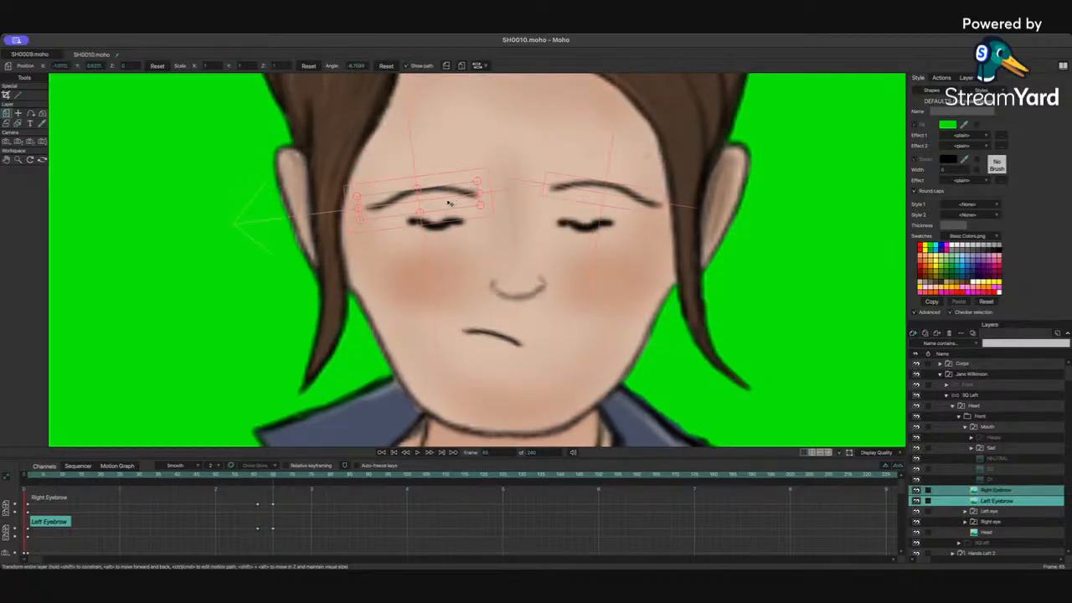
Step: Copy the open eyebrow key and paste it at about frame 78 so the brows lift after the blink
drag(269, 488, 284, 546)
key(Right)
key(Right)
key(Right)
key(Right)
key(Right)
key(Right)
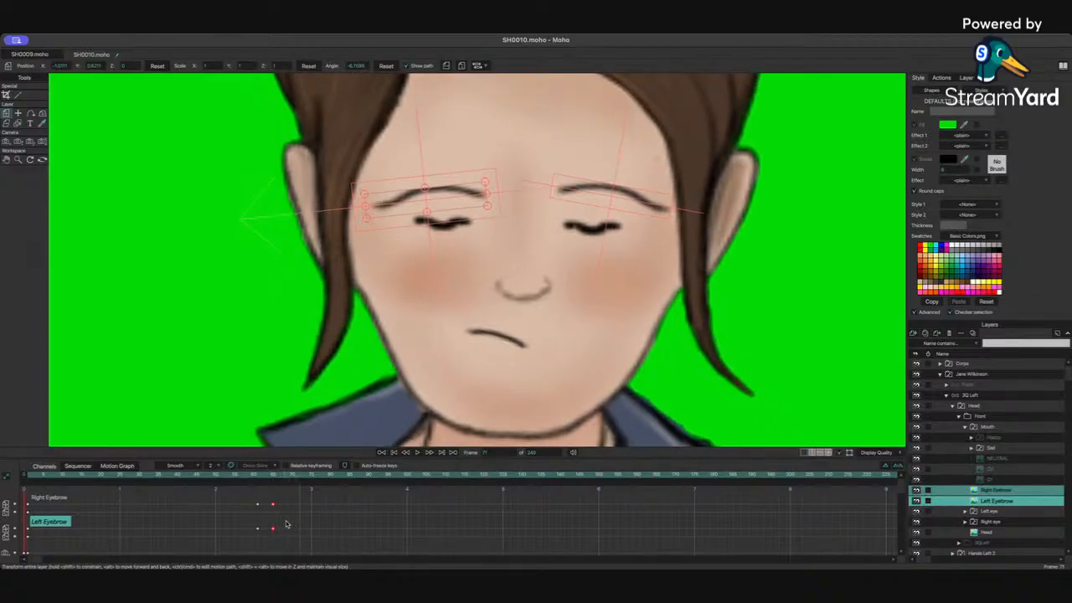
key(Right)
key(Right)
key(Right)
key(Right)
key(Right)
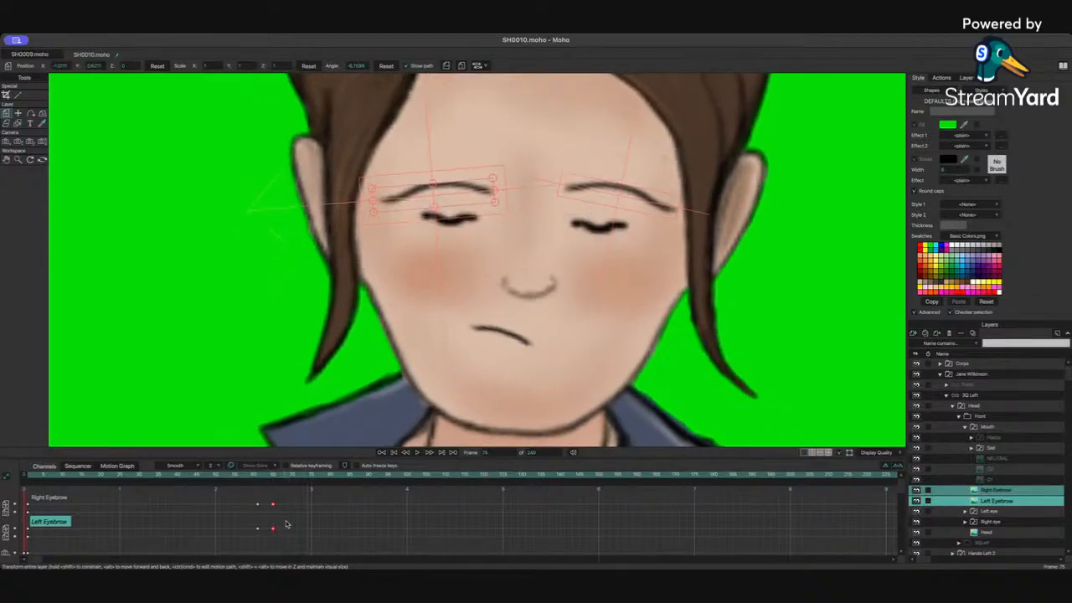
drag(253, 496, 267, 543)
key(Right)
key(Right)
key(Right)
key(Right)
key(super+v)
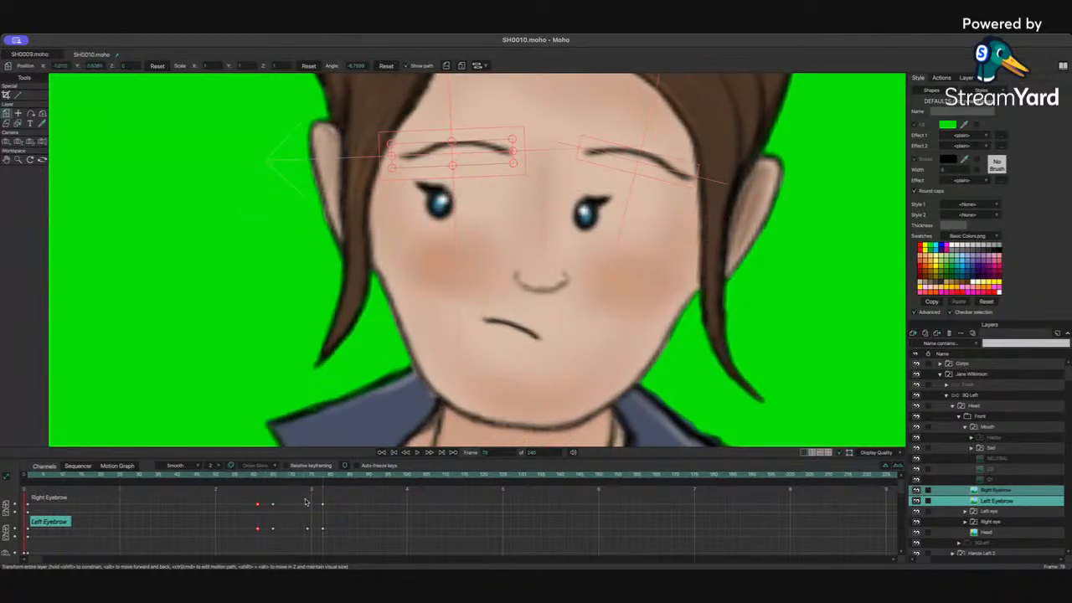
Step: Play back the eyebrow motion through the blink to review it
drag(304, 497, 318, 533)
click(259, 478)
click(235, 478)
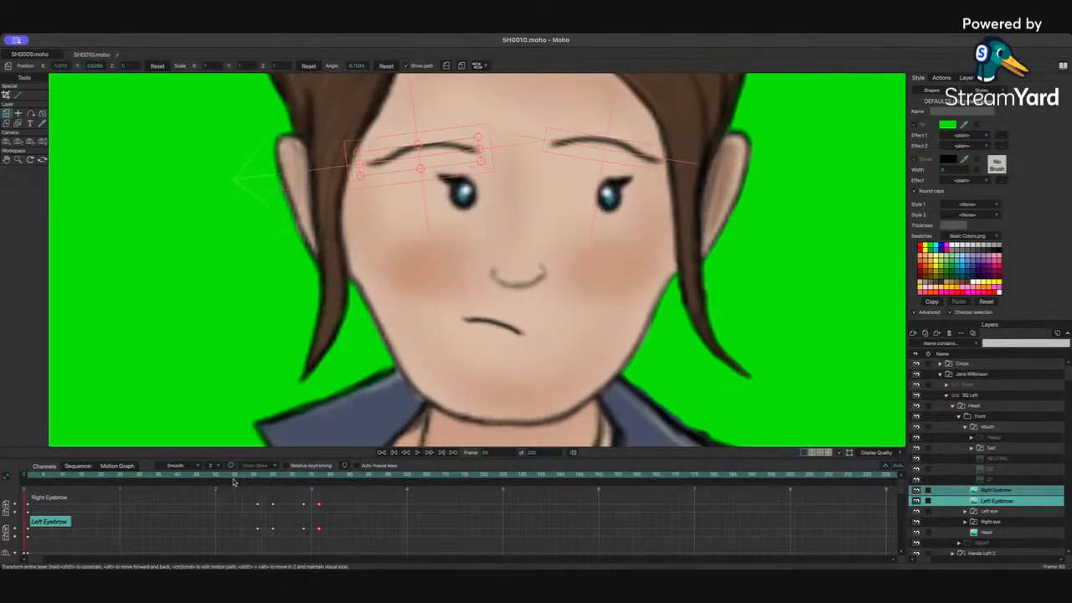
key(space)
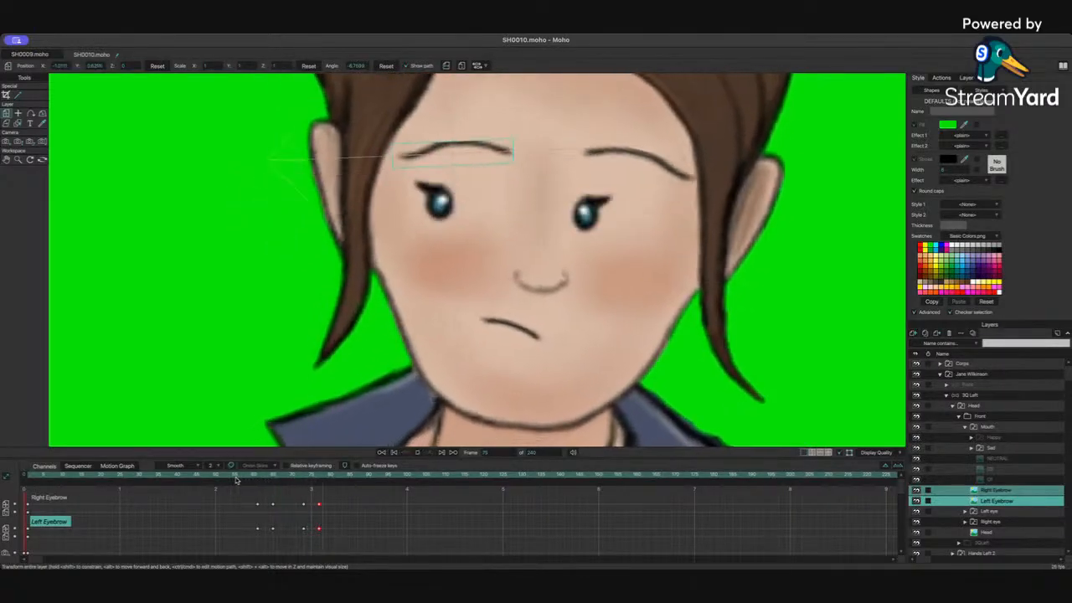
key(space)
scroll(236, 480, down, 5)
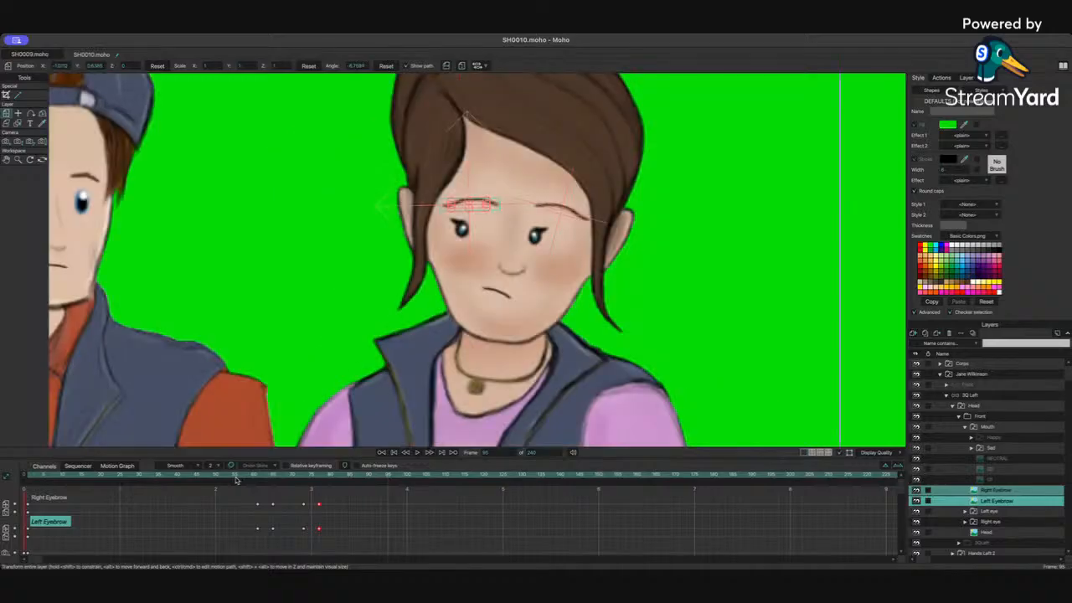
key(1)
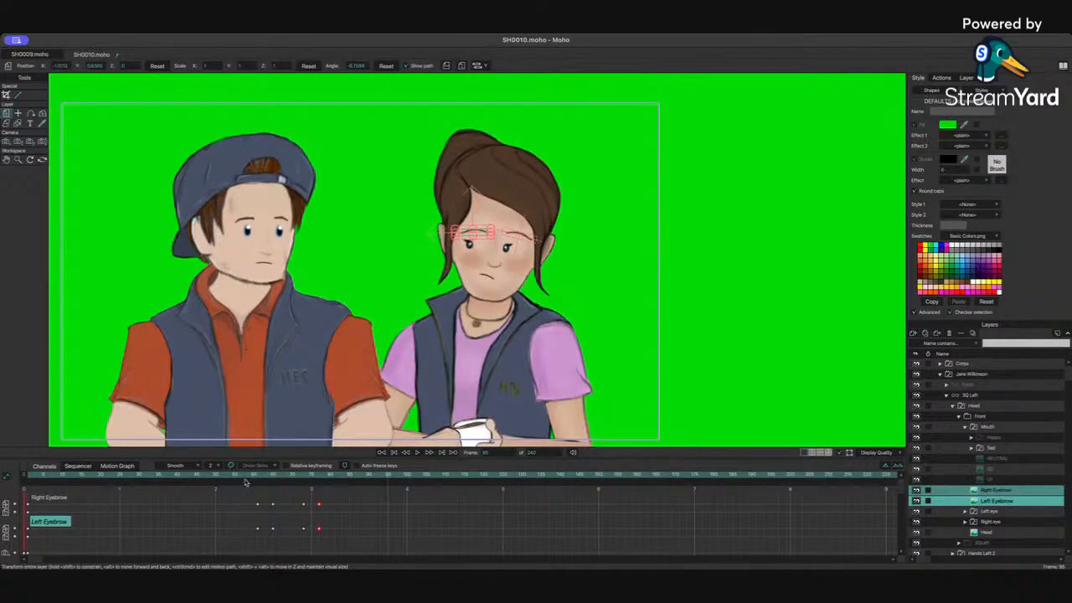
click(226, 478)
key(space)
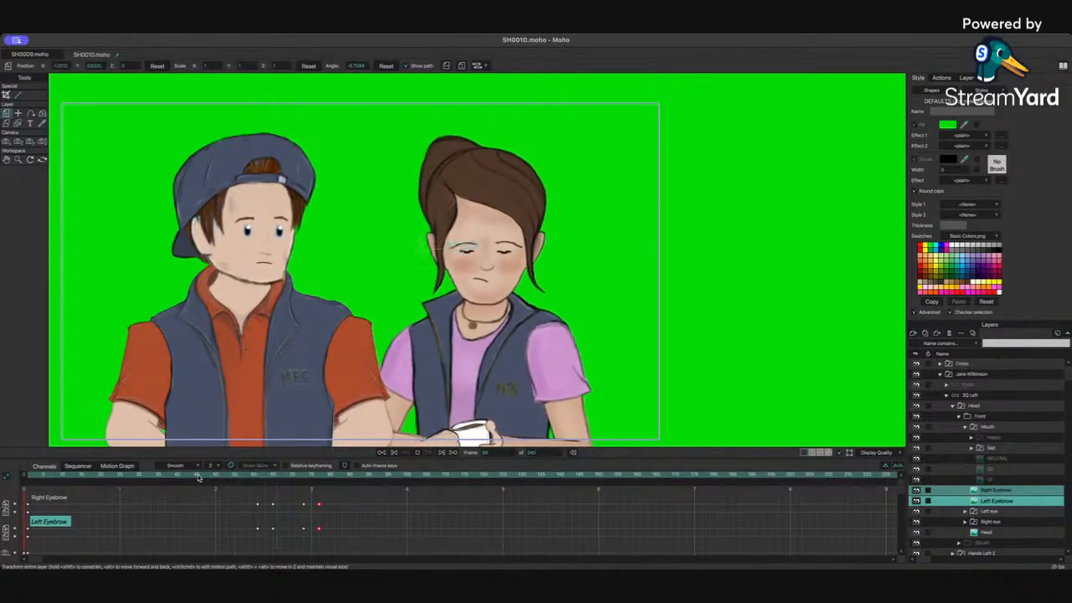
key(space)
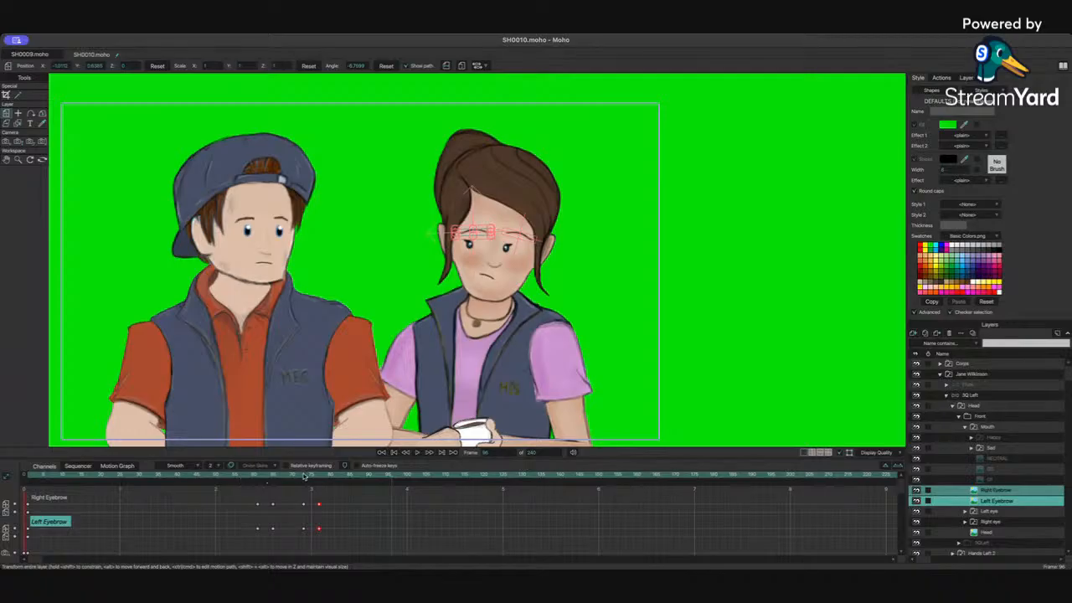
Step: At about frame 98, select both of Jane's eye layers and raise the eyes slightly
click(1001, 511)
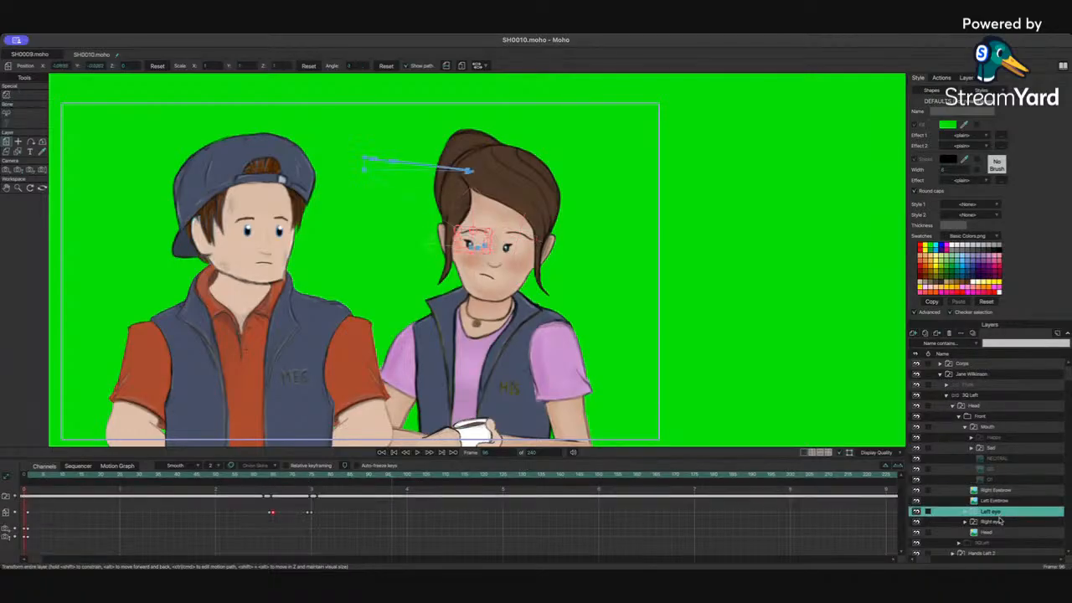
ctrl+click(1001, 522)
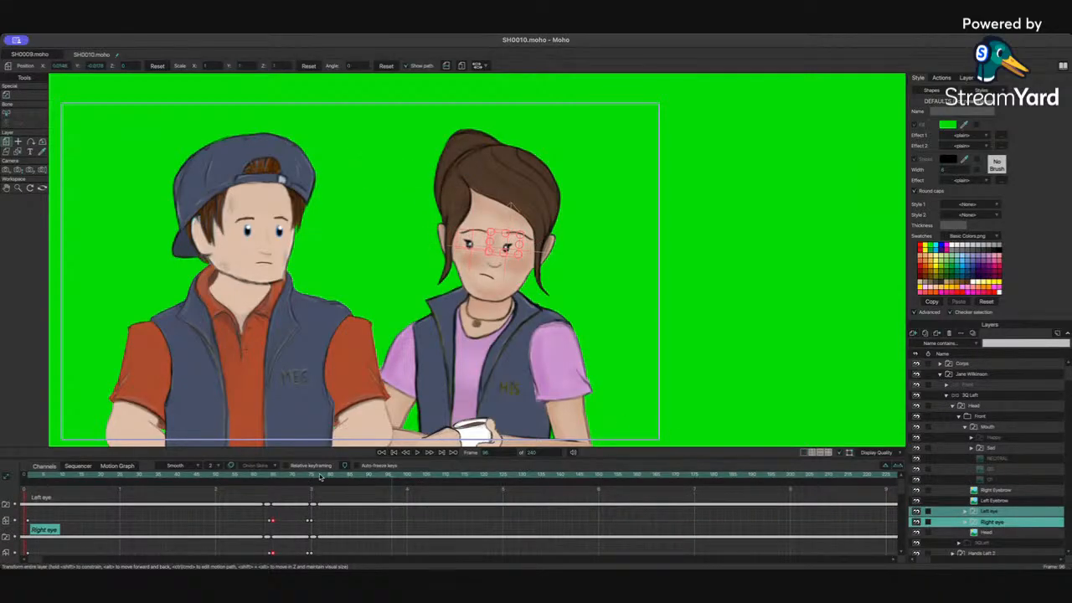
scroll(435, 325, up, 5)
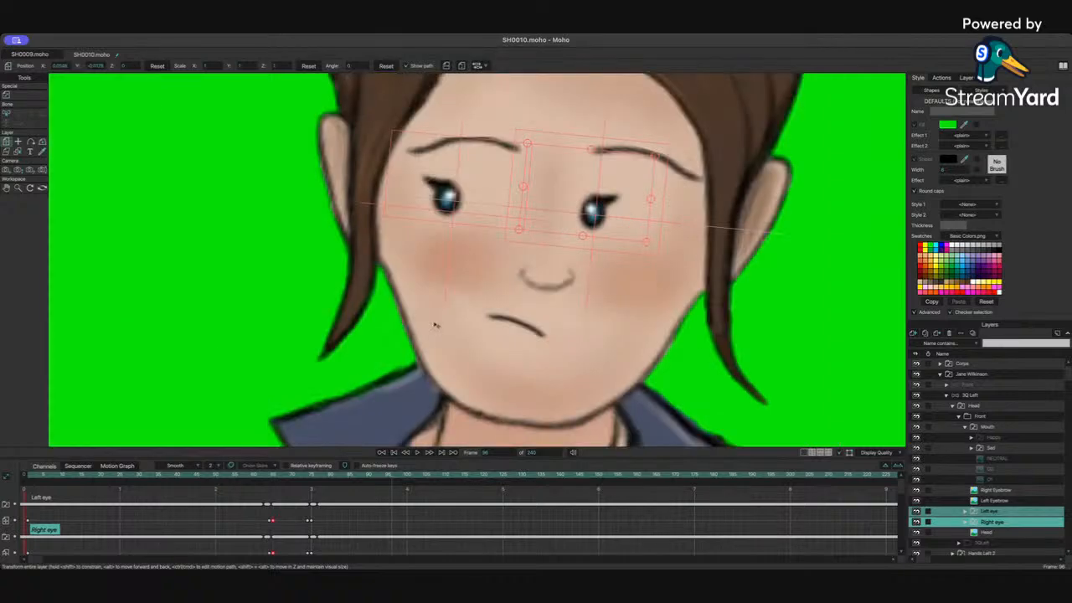
drag(445, 233, 446, 220)
Step: Move the new eye keys earlier on the timeline, closer to the end of the blink
scroll(468, 218, down, 5)
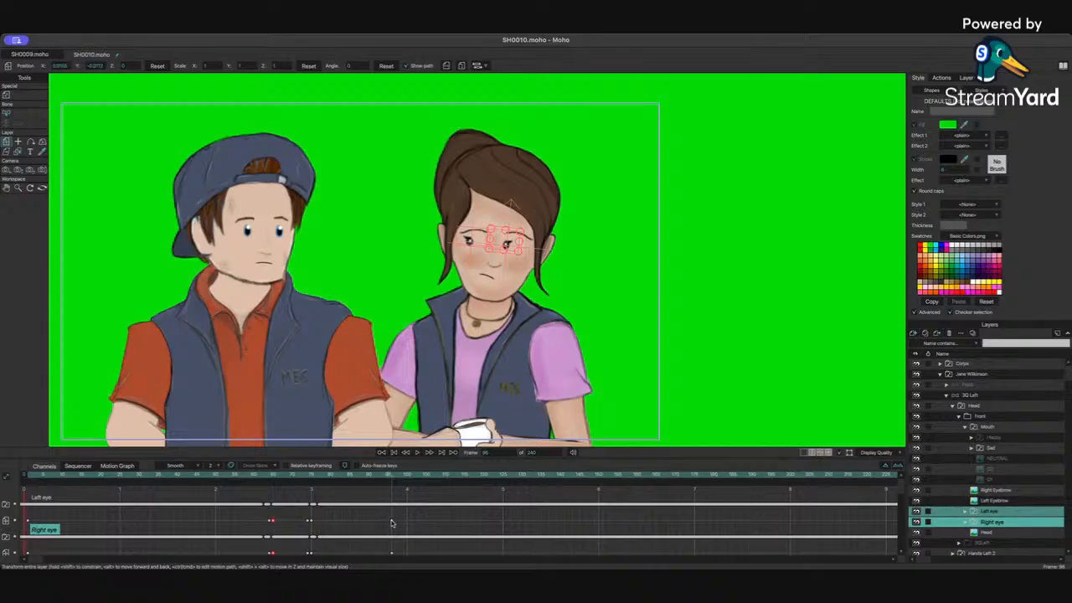
drag(392, 522, 339, 522)
drag(393, 522, 309, 523)
drag(393, 555, 314, 556)
Step: Scrub and play through the blink to review the eye timing
drag(297, 477, 214, 475)
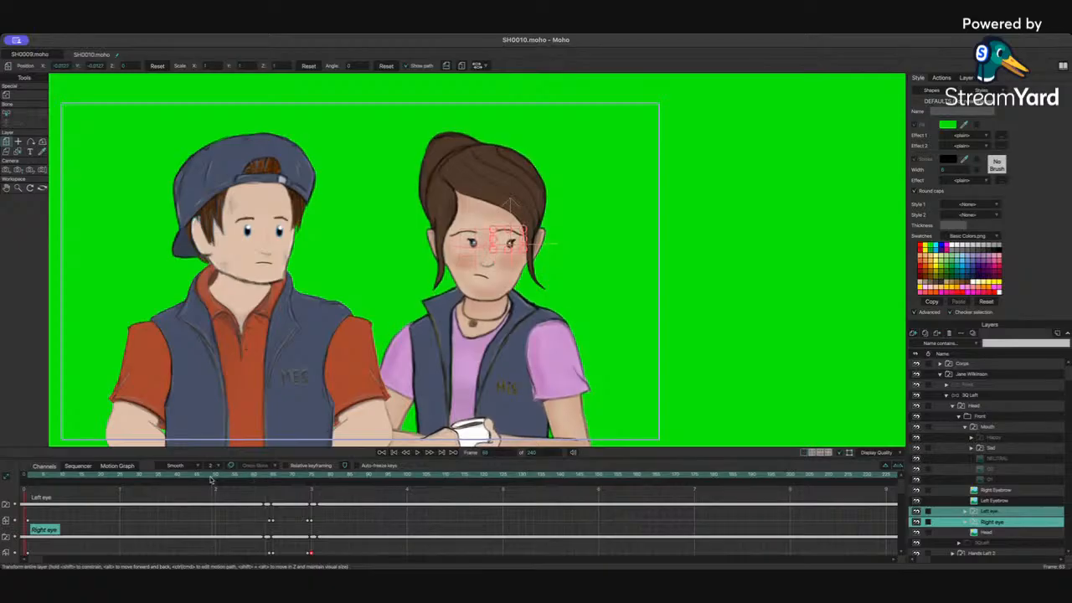
key(space)
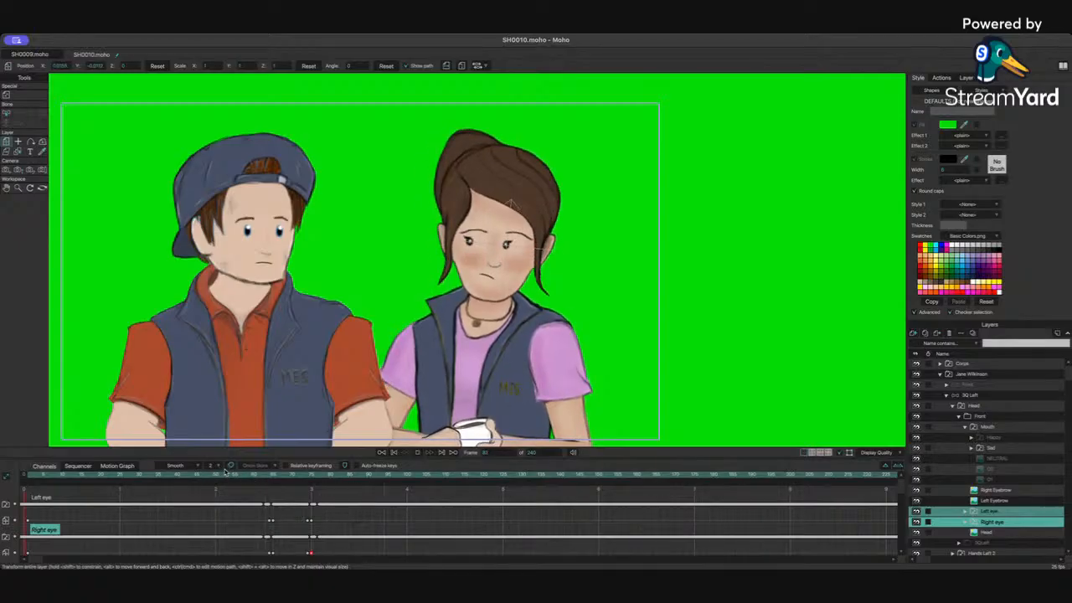
key(space)
drag(225, 471, 433, 480)
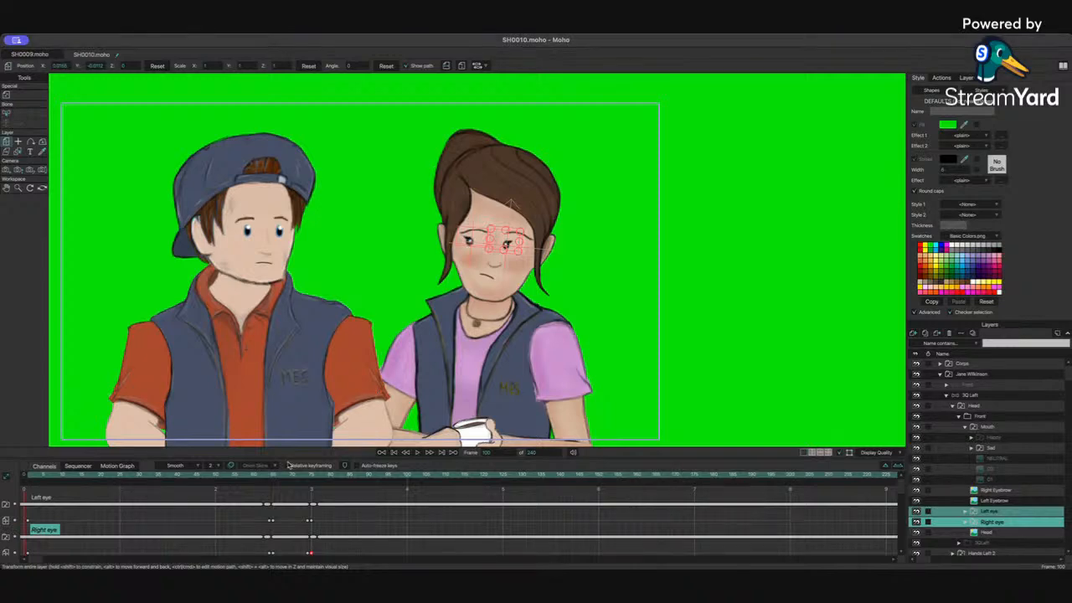
drag(248, 478, 198, 478)
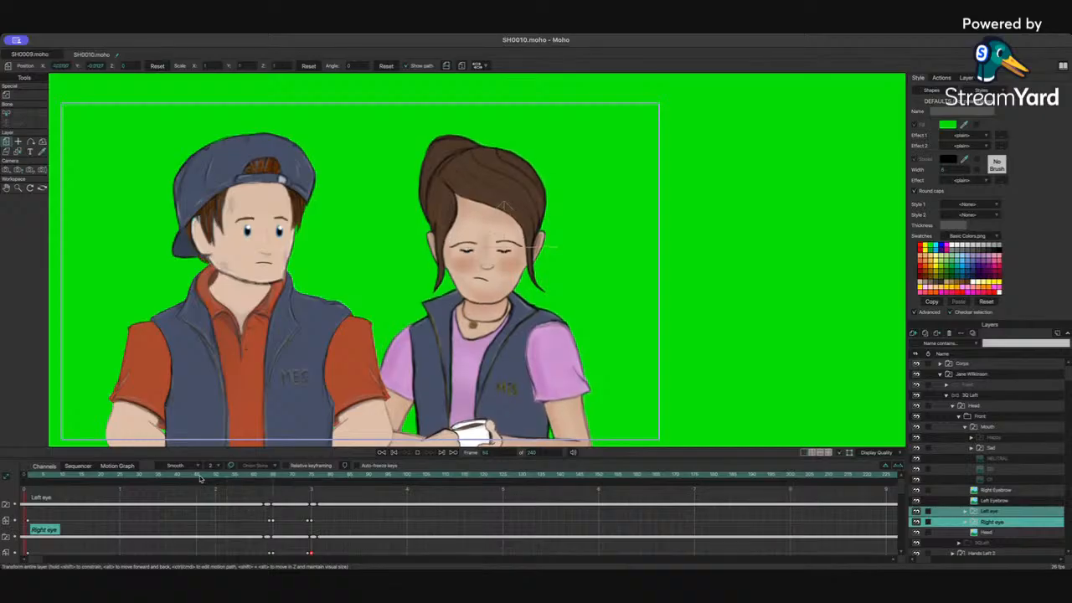
key(space)
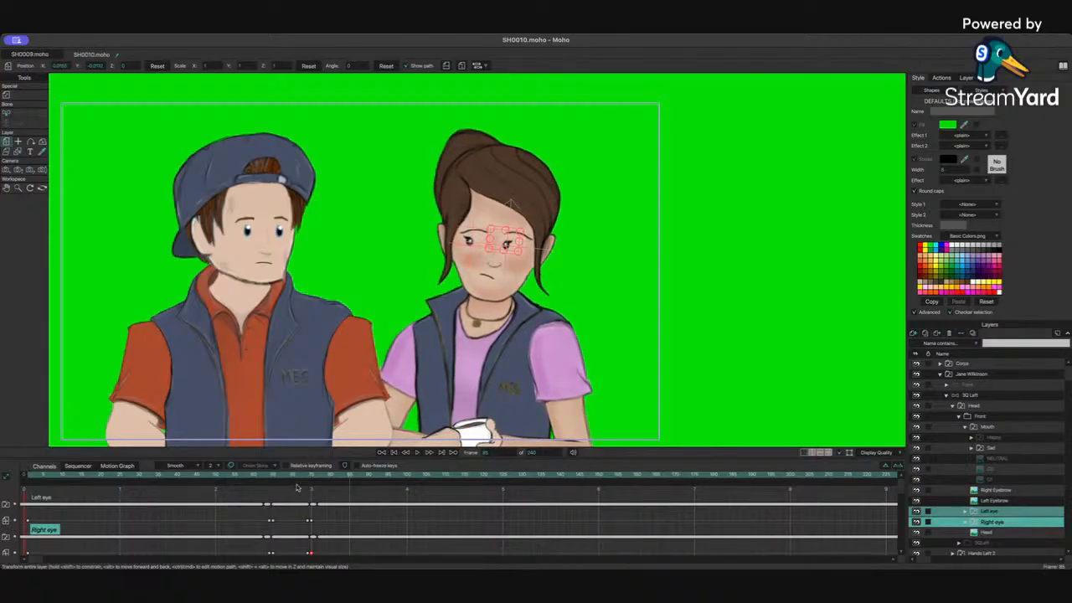
Step: Try to drag the eye keys near the end of the blink to a new frame, then undo it
drag(310, 491, 327, 560)
click(318, 529)
drag(304, 513, 319, 549)
click(308, 506)
drag(308, 507, 285, 540)
key(super+z)
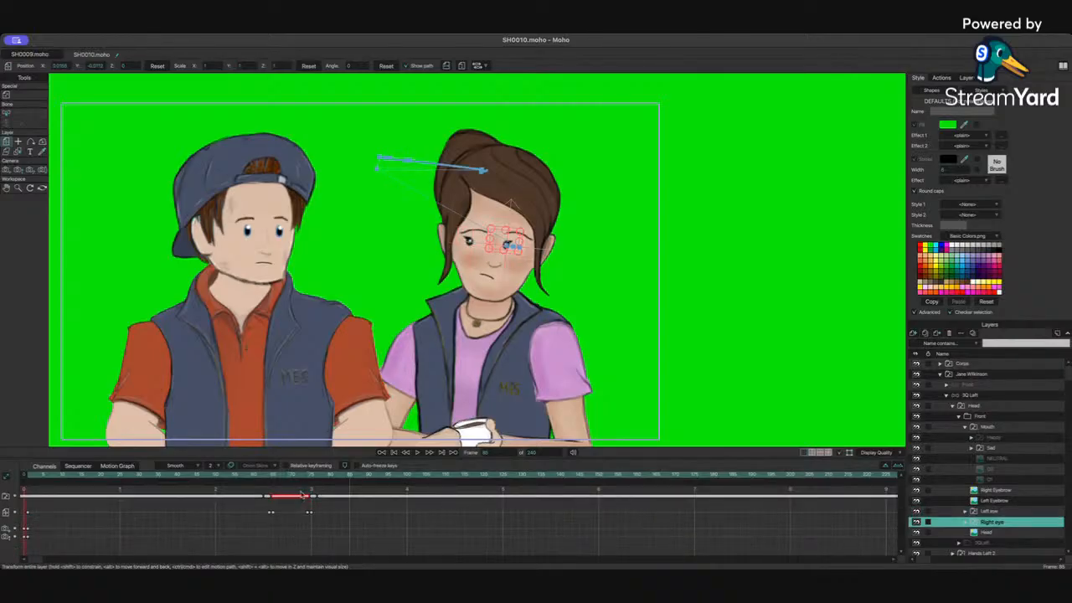
Step: Delete the stray key after the blink on Jane's right eye layer
drag(303, 475, 235, 477)
key(Up)
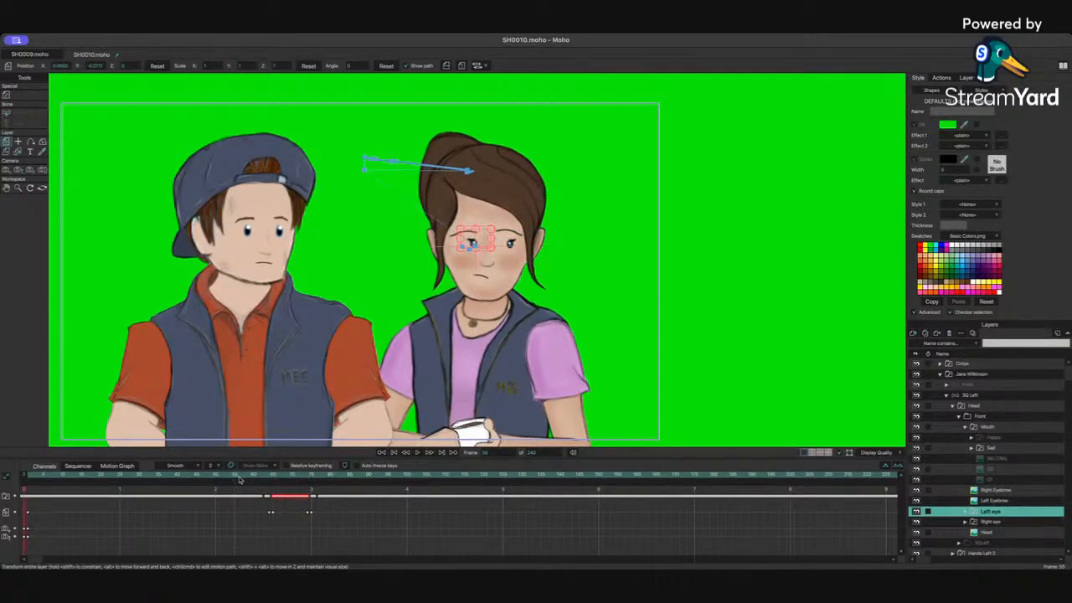
key(Down)
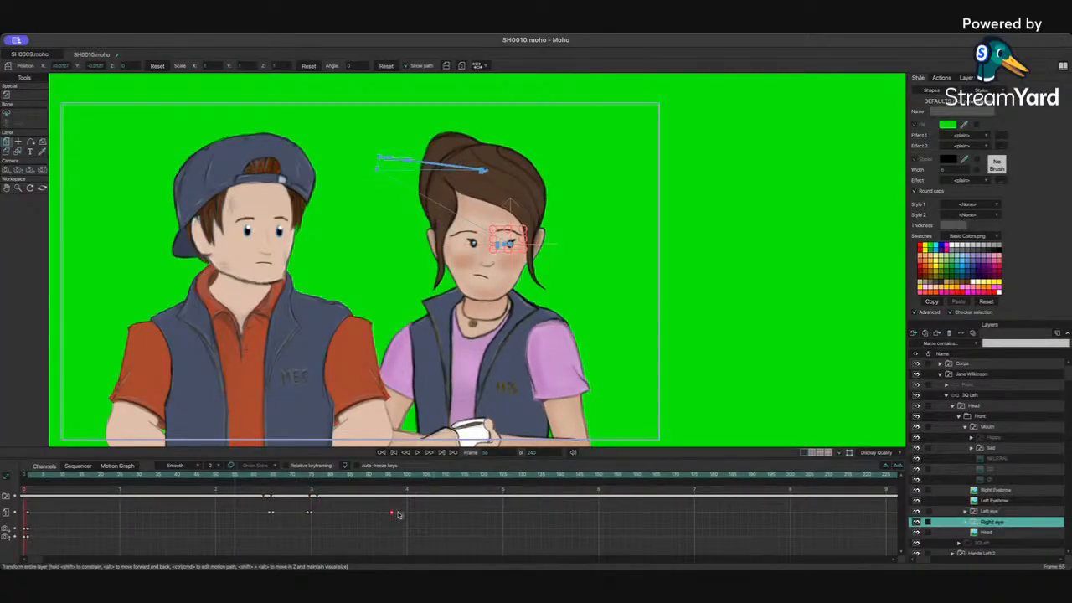
click(391, 513)
key(Delete)
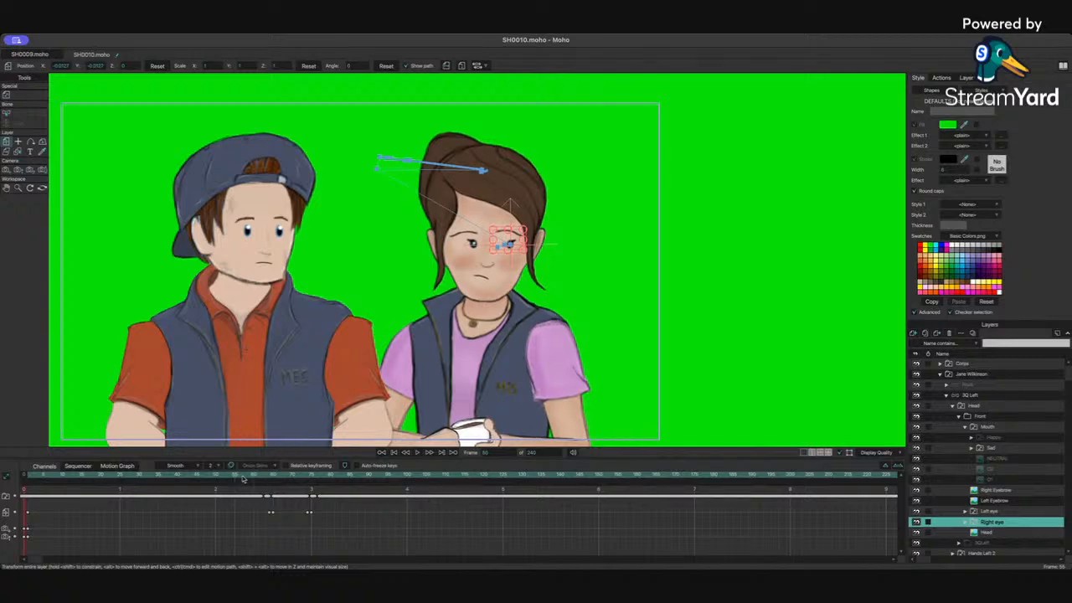
Step: At frame 75, nudge Jane's right eye slightly upward
drag(244, 479, 400, 485)
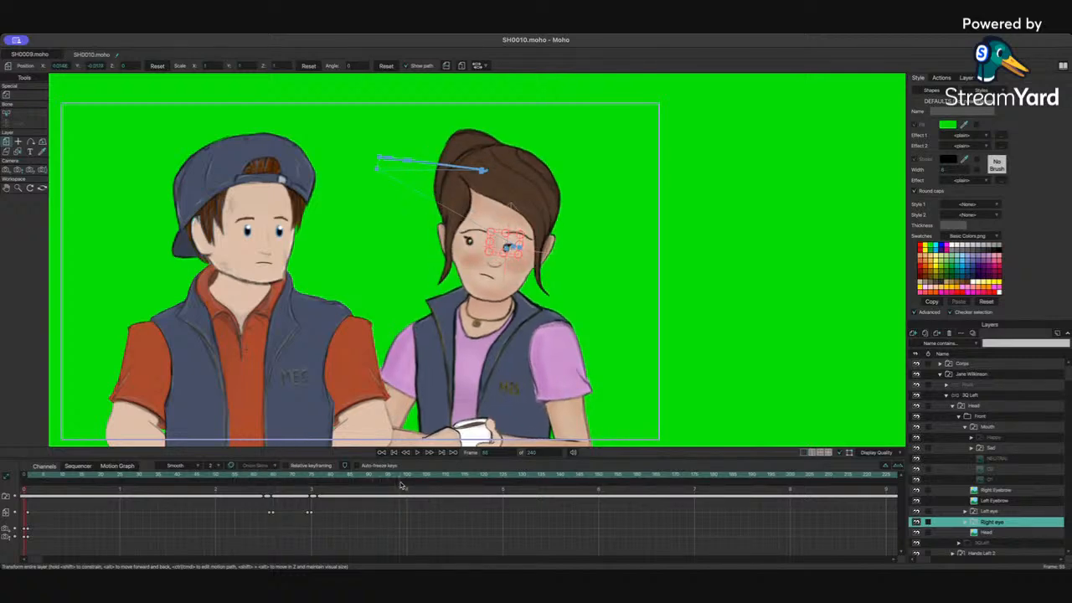
click(311, 490)
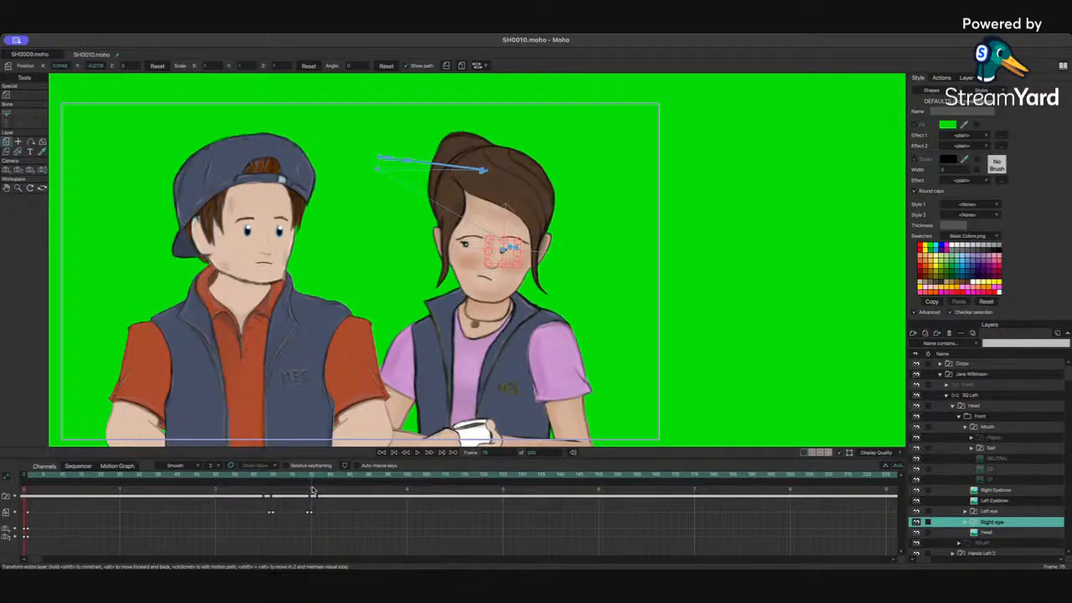
scroll(493, 234, down, 3)
scroll(492, 234, up, 3)
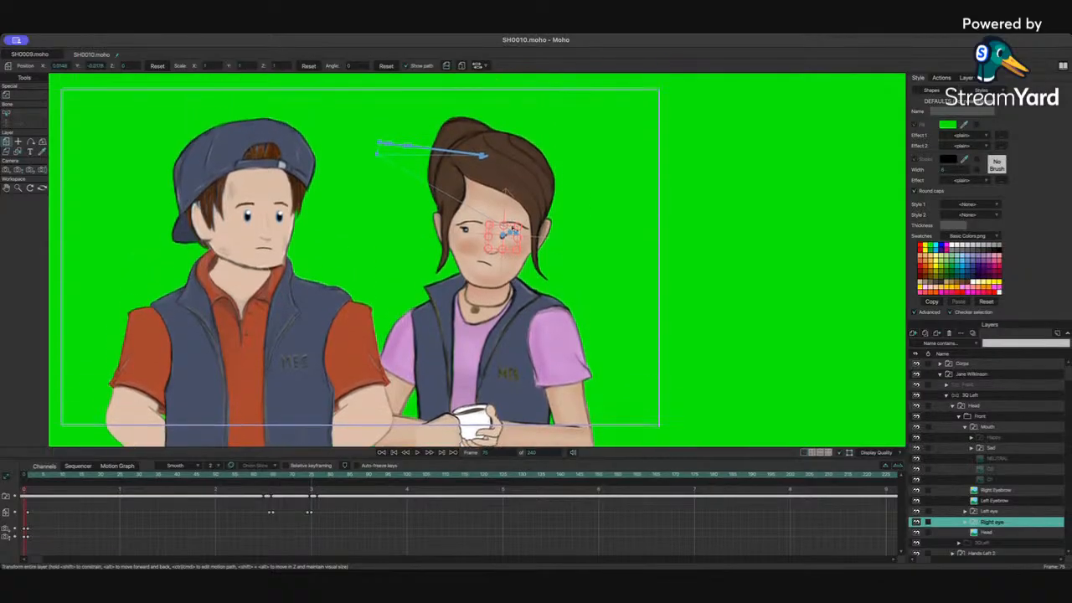
scroll(514, 223, up, 8)
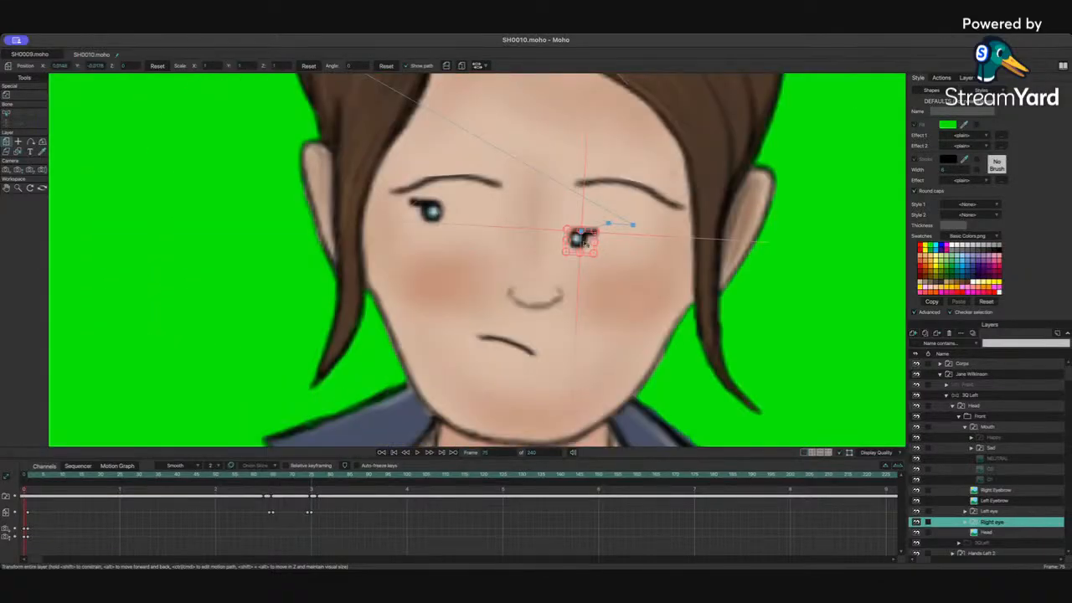
drag(585, 241, 578, 223)
Step: Select both of Jane's eyebrow layers and raise her eyebrow slightly at frame 77
scroll(623, 287, down, 8)
scroll(622, 286, up, 2)
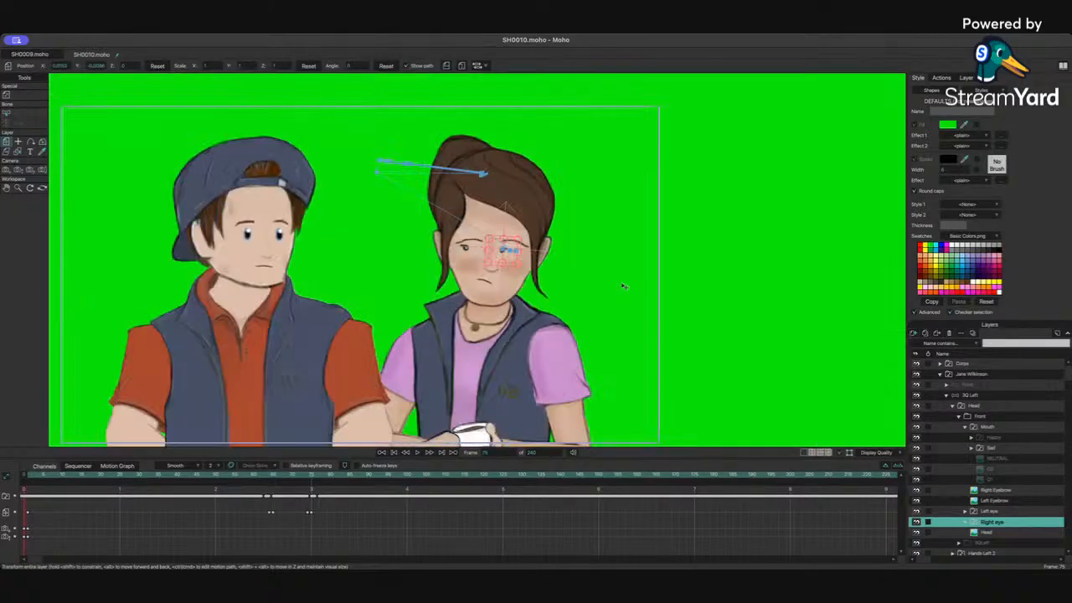
drag(489, 283, 583, 256)
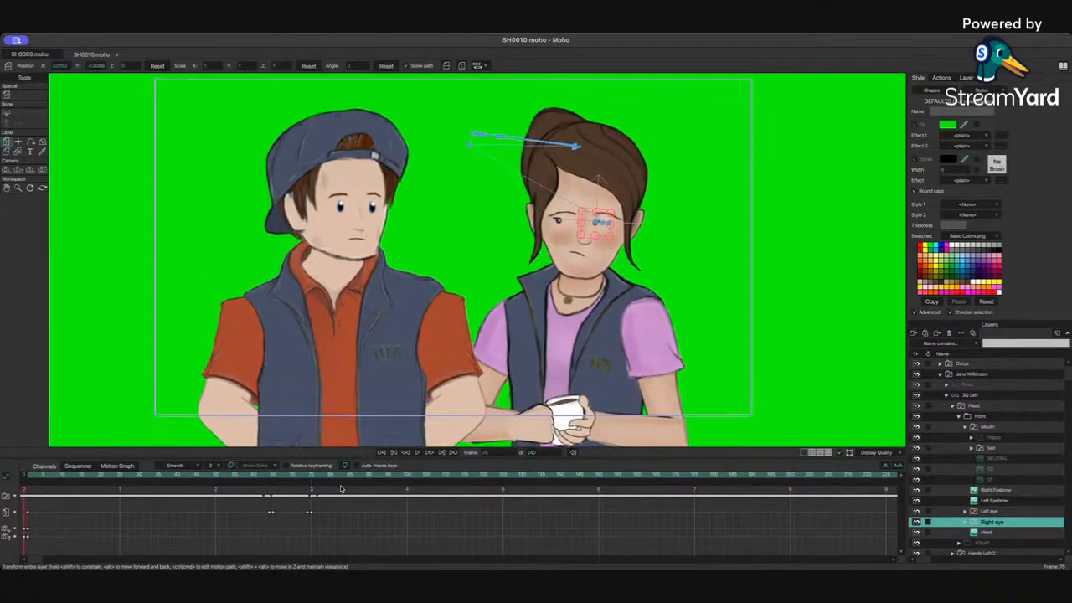
mouse_move(274, 477)
mouse_down()
mouse_move(251, 476)
mouse_move(369, 477)
mouse_move(315, 482)
mouse_up()
click(992, 492)
shift+click(993, 501)
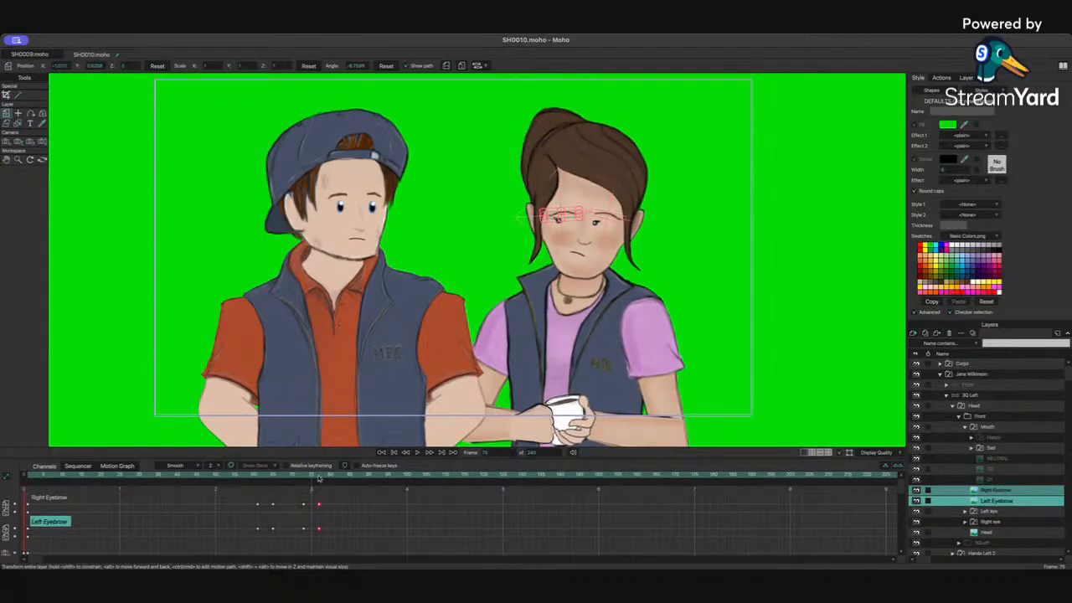
click(320, 477)
key(space)
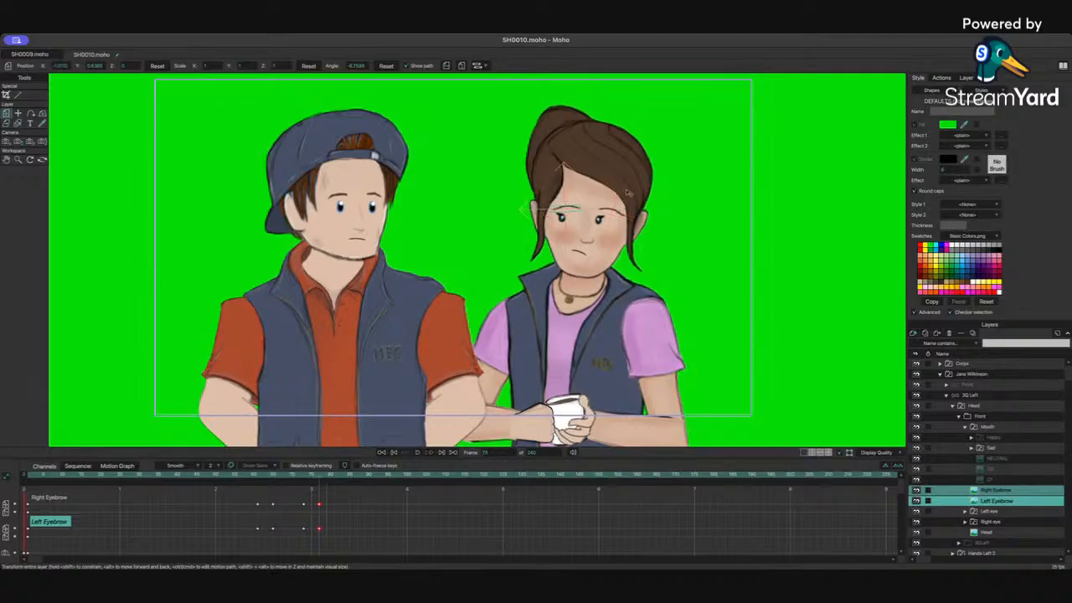
click(319, 479)
scroll(612, 170, up, 5)
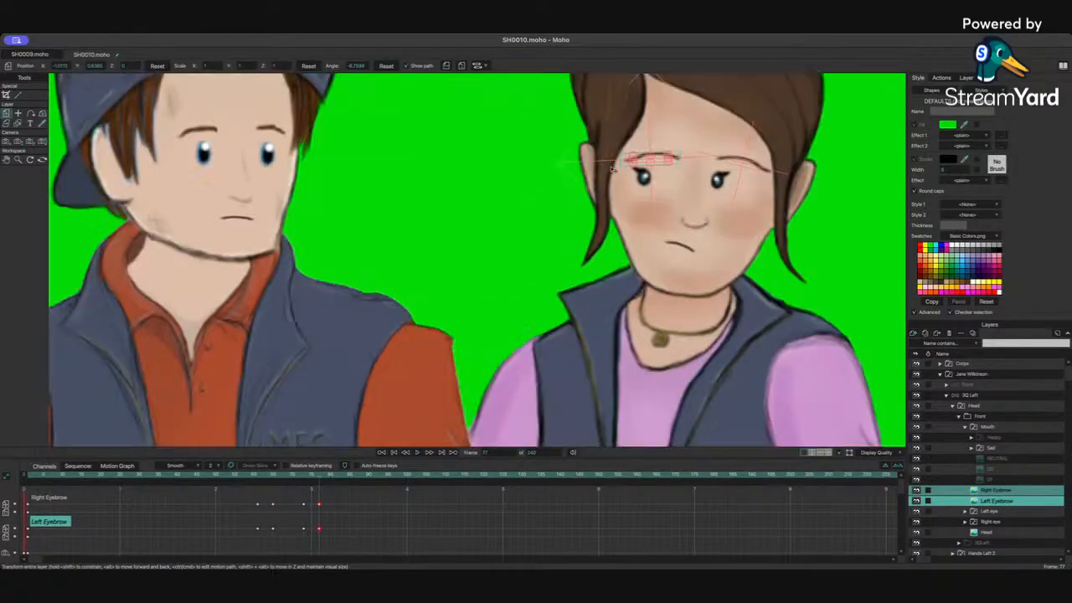
drag(630, 178, 260, 344)
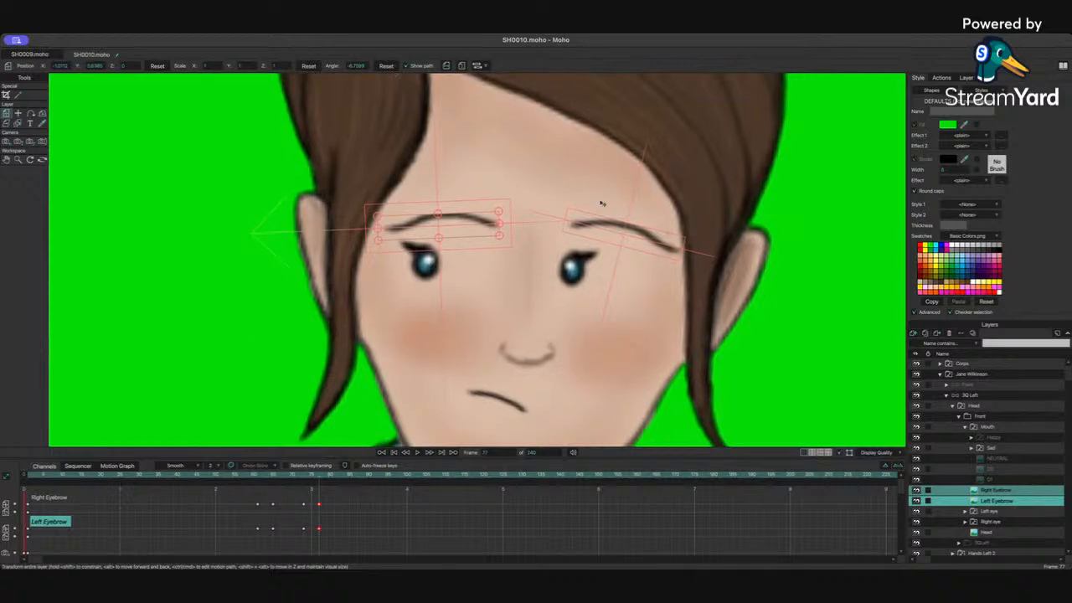
drag(602, 225, 599, 211)
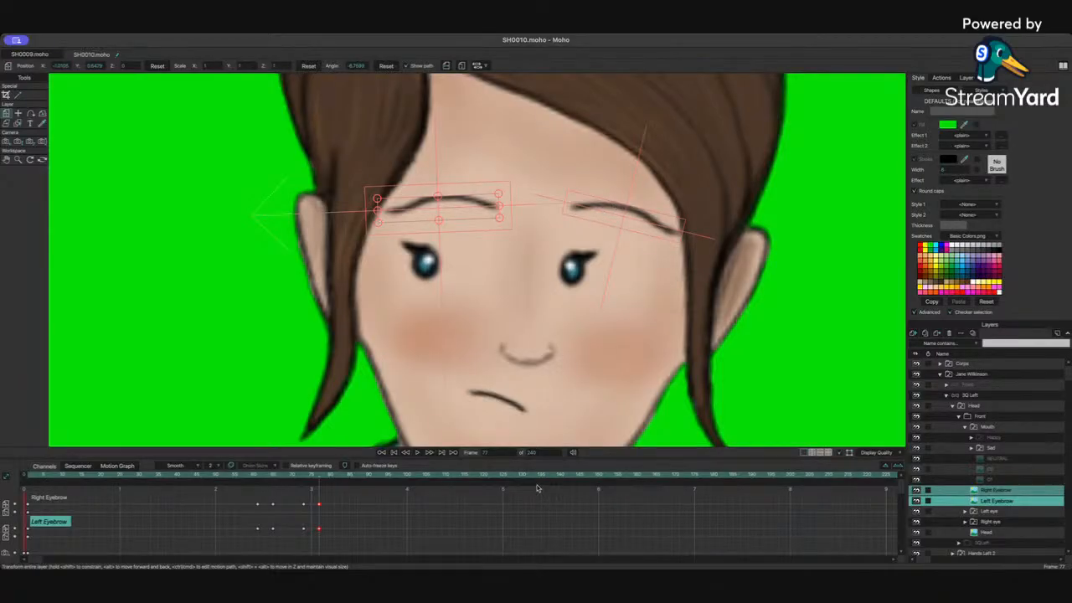
Step: Scrub and play around the blink to review the eyebrow motion
click(299, 477)
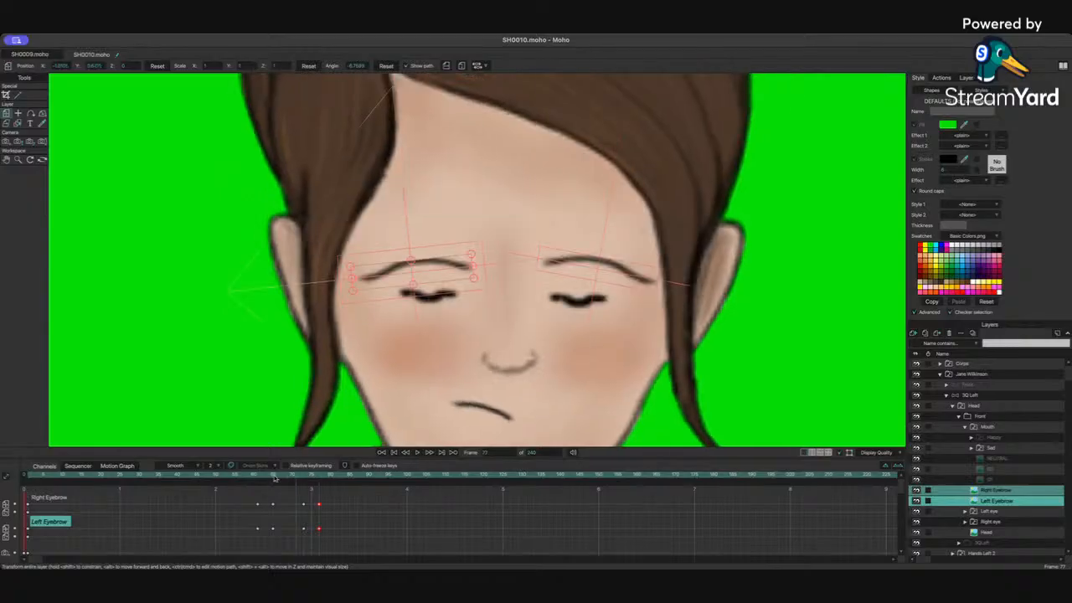
drag(273, 478, 238, 479)
key(space)
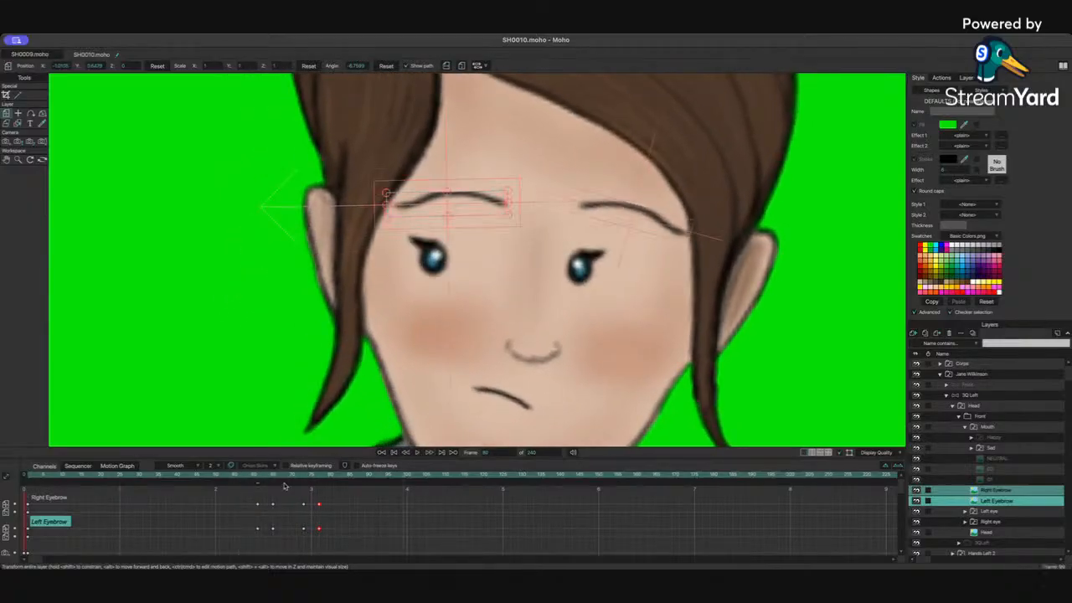
drag(303, 477, 320, 478)
Step: On Jane's 3Q Left layer at frame 81, rotate her head bone slightly with the bone tool
click(977, 395)
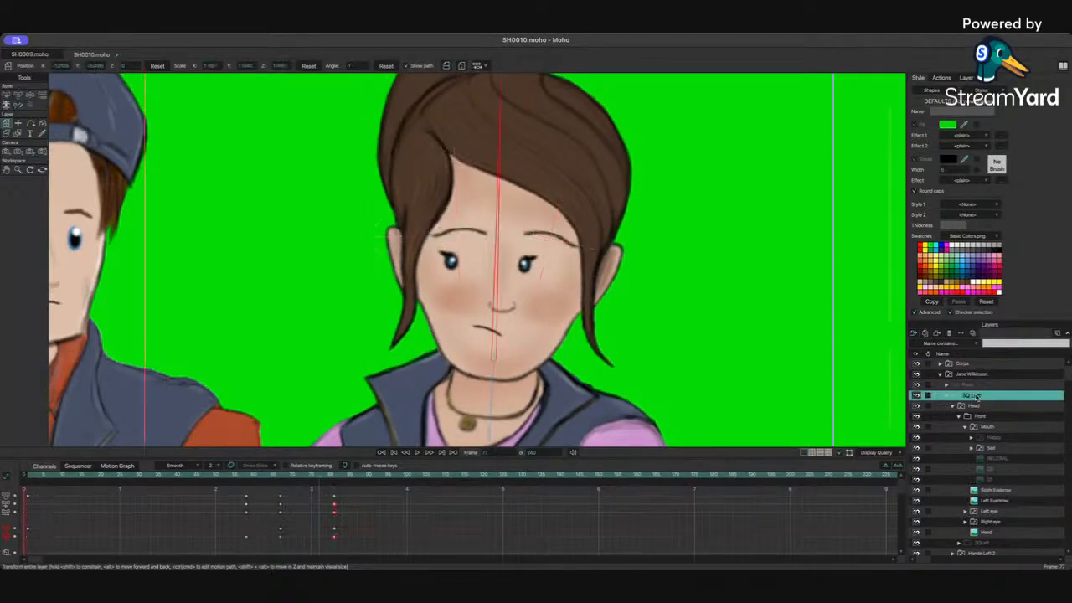
drag(327, 479, 374, 479)
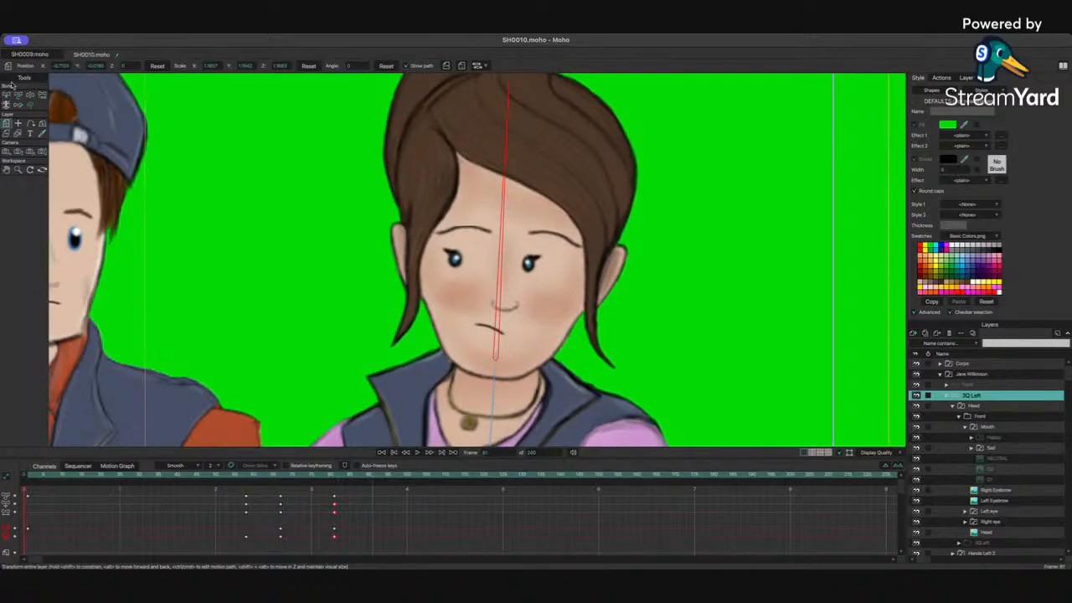
click(30, 96)
drag(564, 138, 572, 139)
Step: Scrub back and play the animation to review Jane's head and face motion
scroll(572, 139, down, 3)
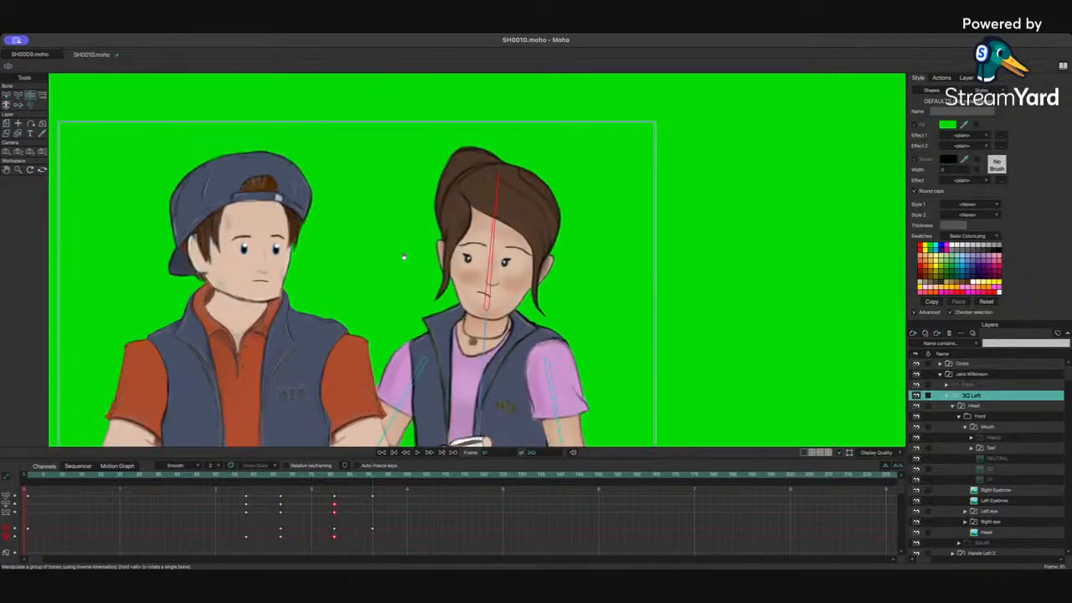
drag(403, 258, 549, 215)
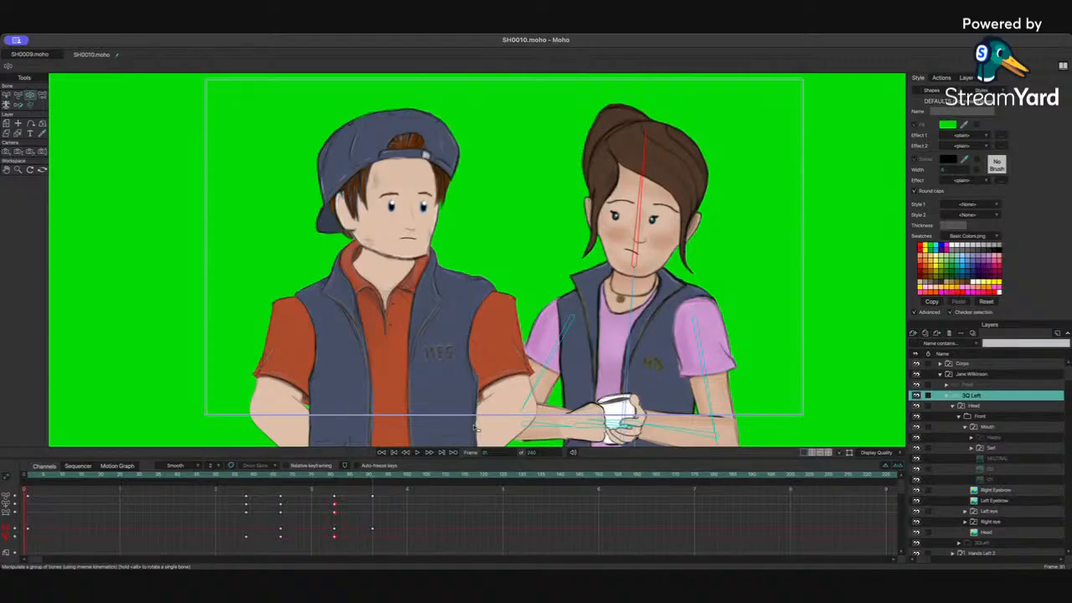
drag(324, 478, 257, 479)
key(Left)
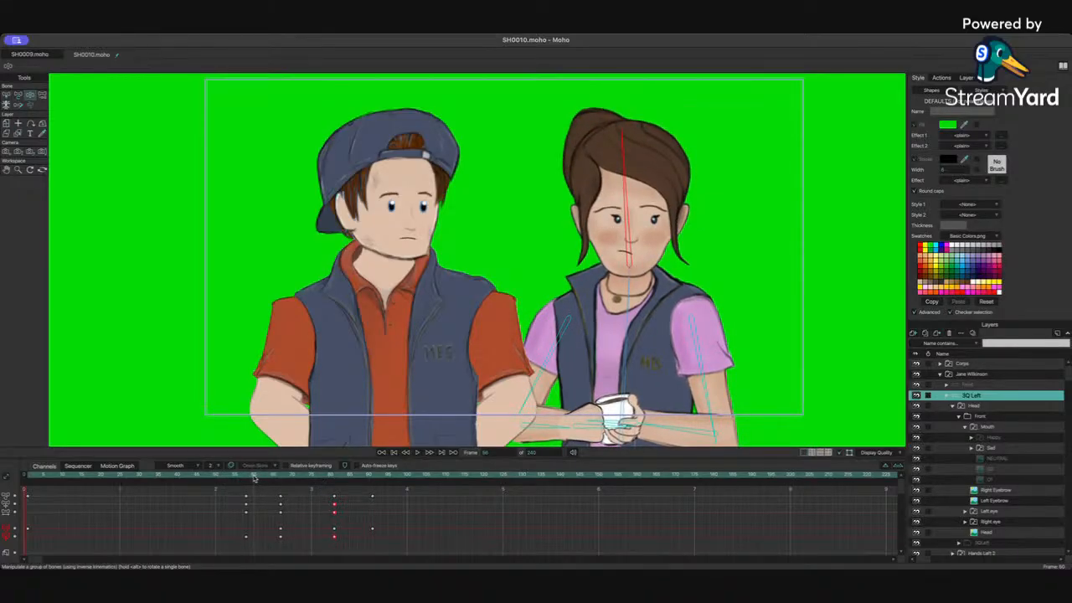
key(space)
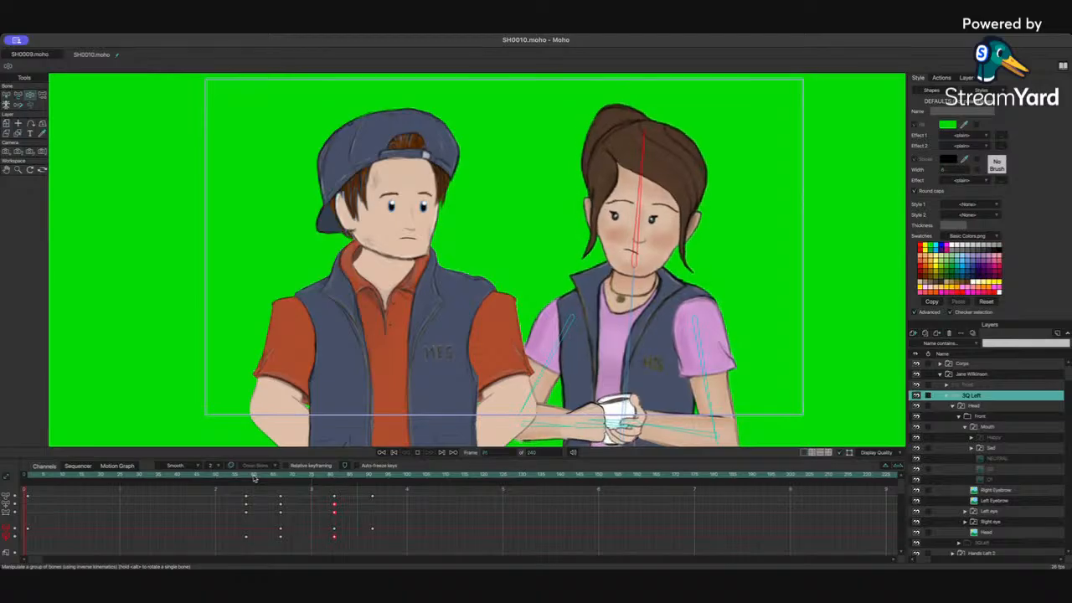
key(space)
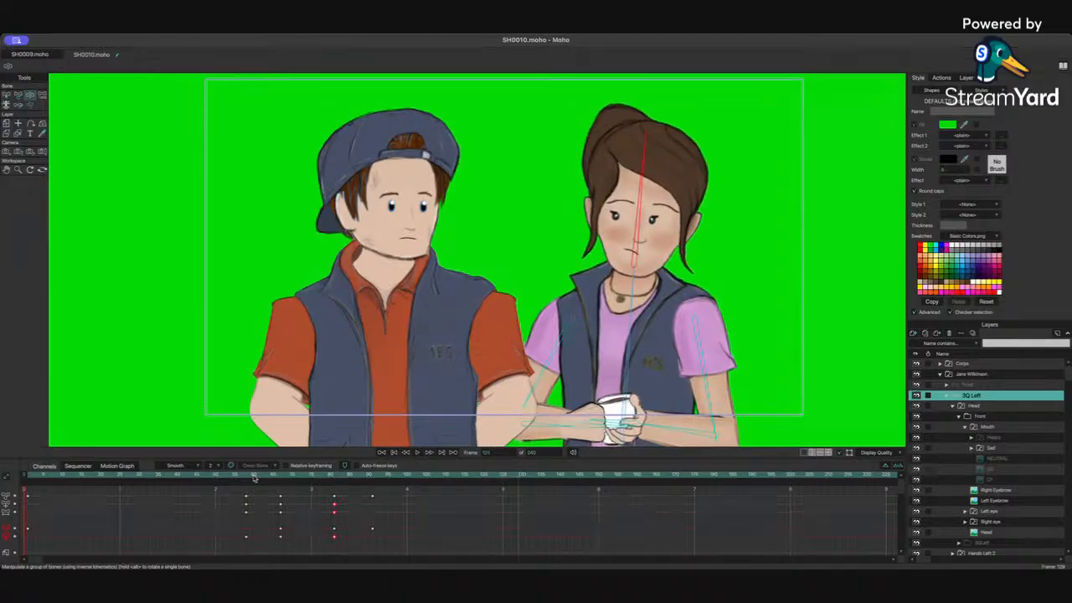
key(space)
key(space)
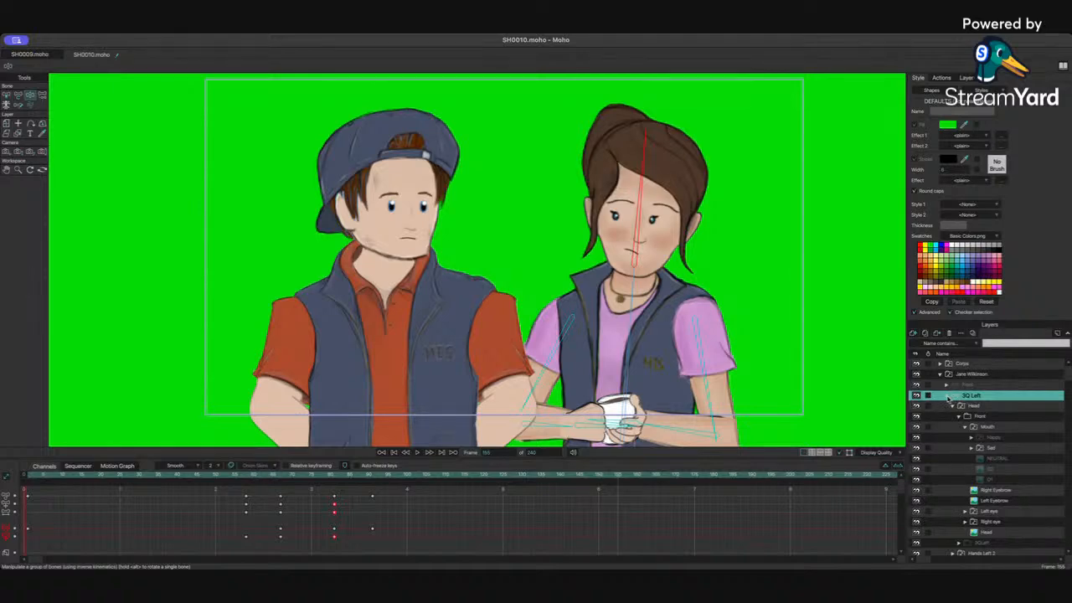
click(182, 479)
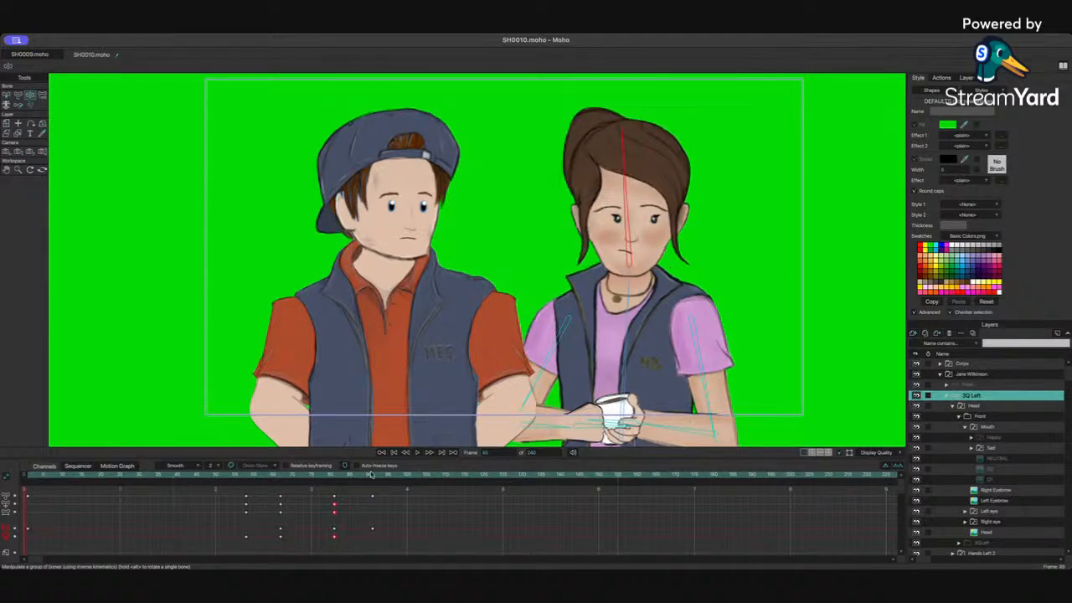
Step: Collapse Jane's layer group, show the dialogue audio waveform in the timeline and play it back
click(946, 396)
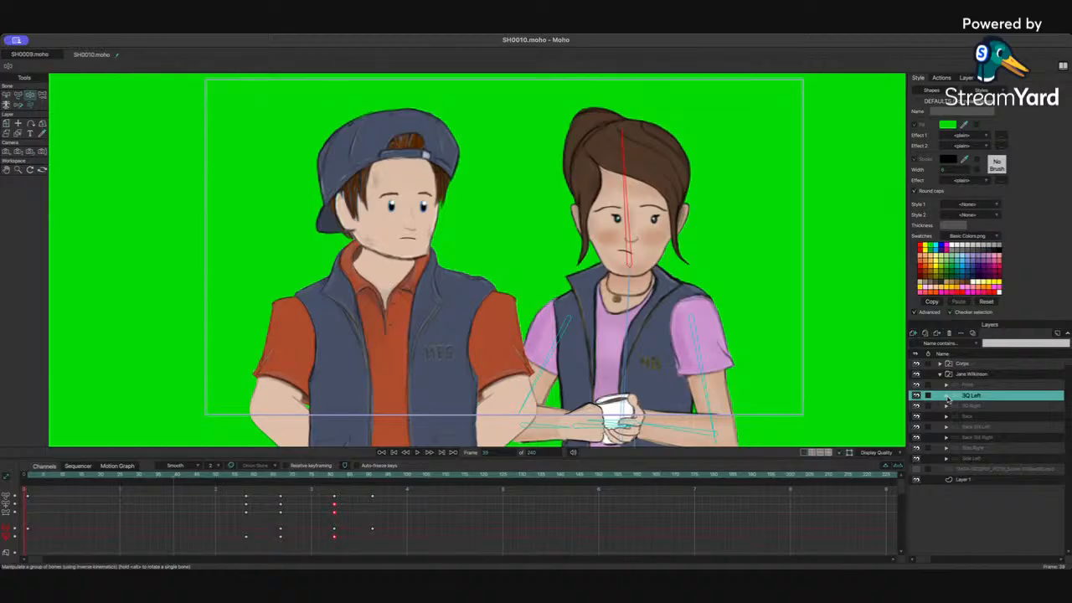
click(916, 470)
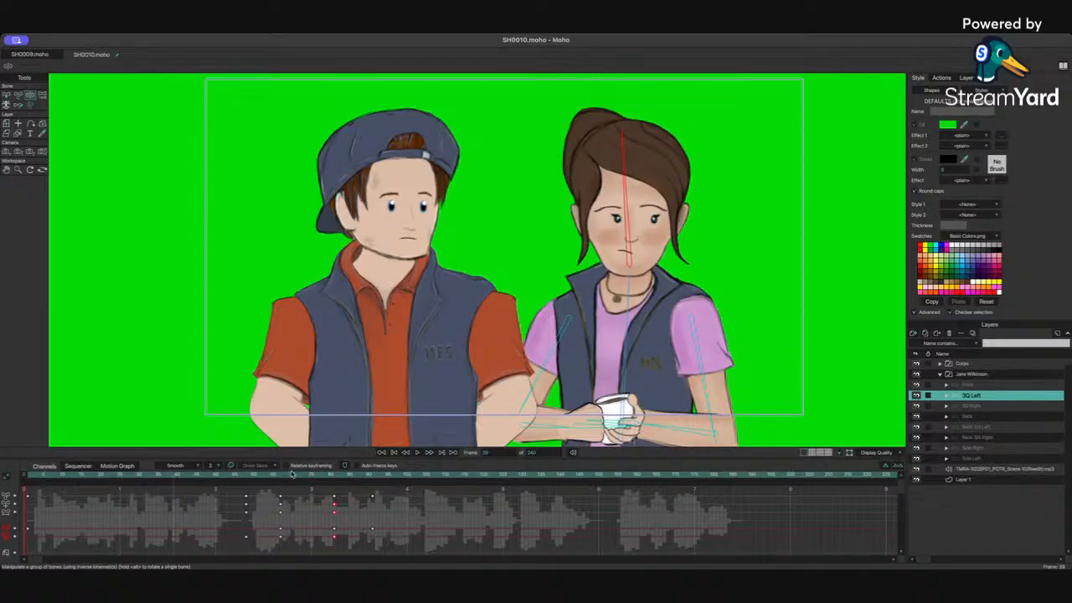
key(space)
key(space)
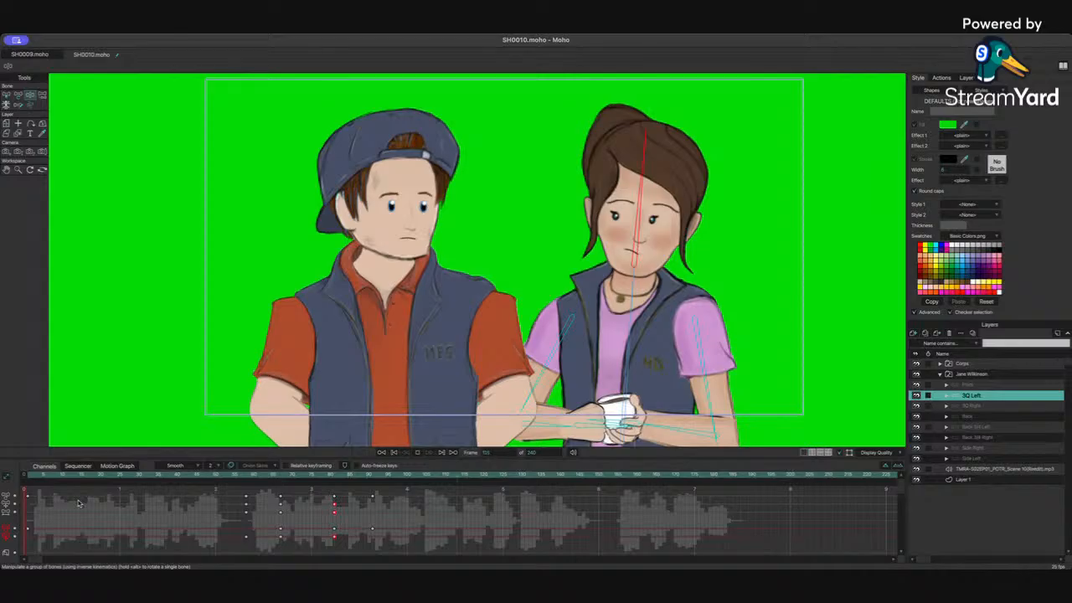
key(space)
Step: Set the scene's end frame to 153
click(549, 452)
key(Return)
click(546, 452)
drag(535, 452, 527, 452)
key(BackSpace)
key(Return)
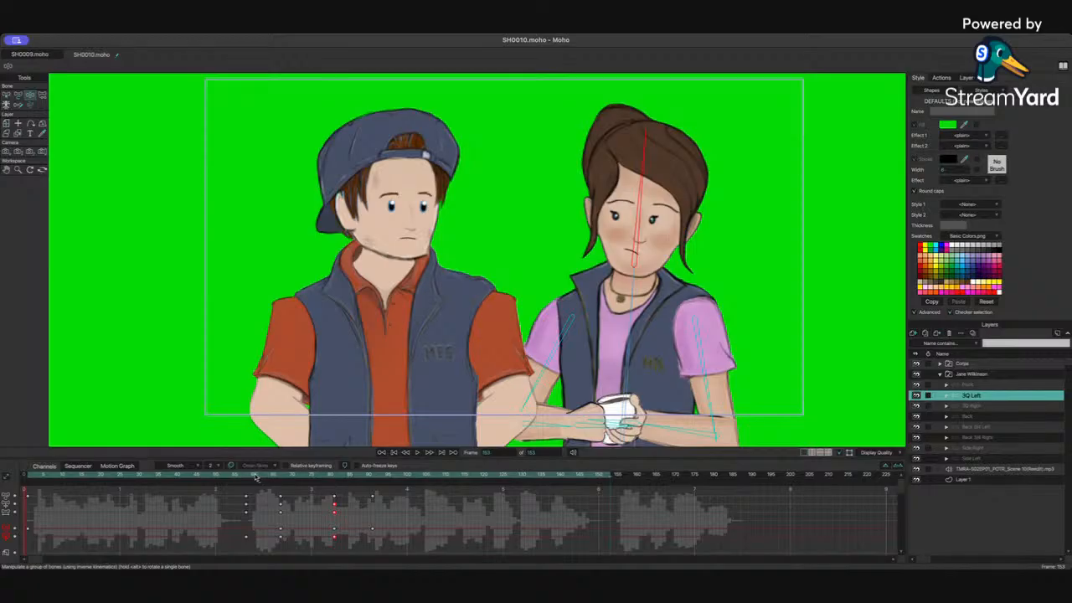
Step: Collapse Jane Wilkinson's group and select the Corps front layer inside the Corps group
drag(256, 477, 291, 477)
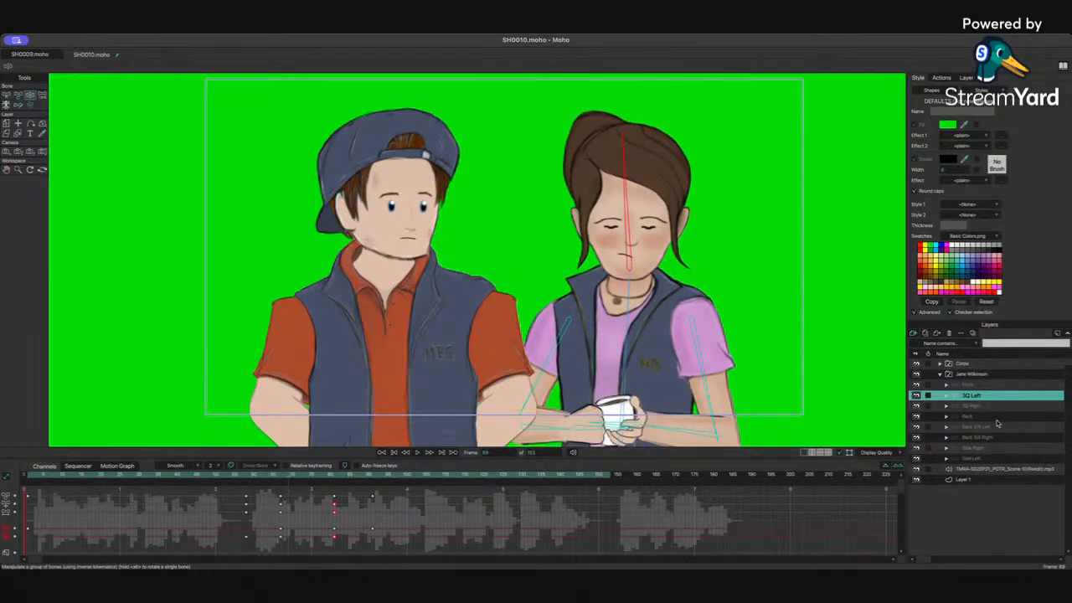
click(939, 374)
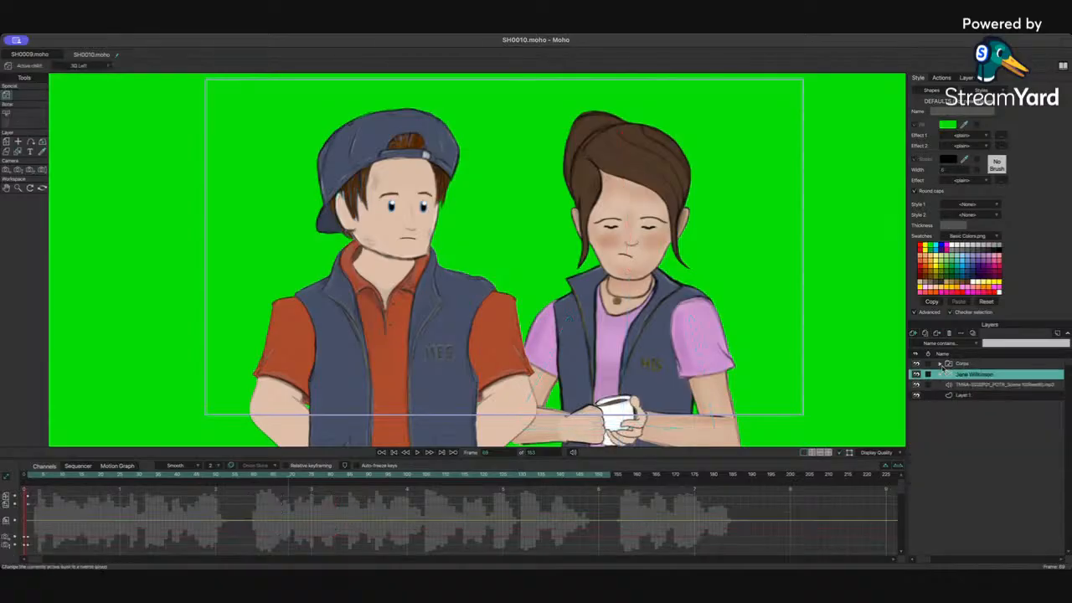
click(939, 364)
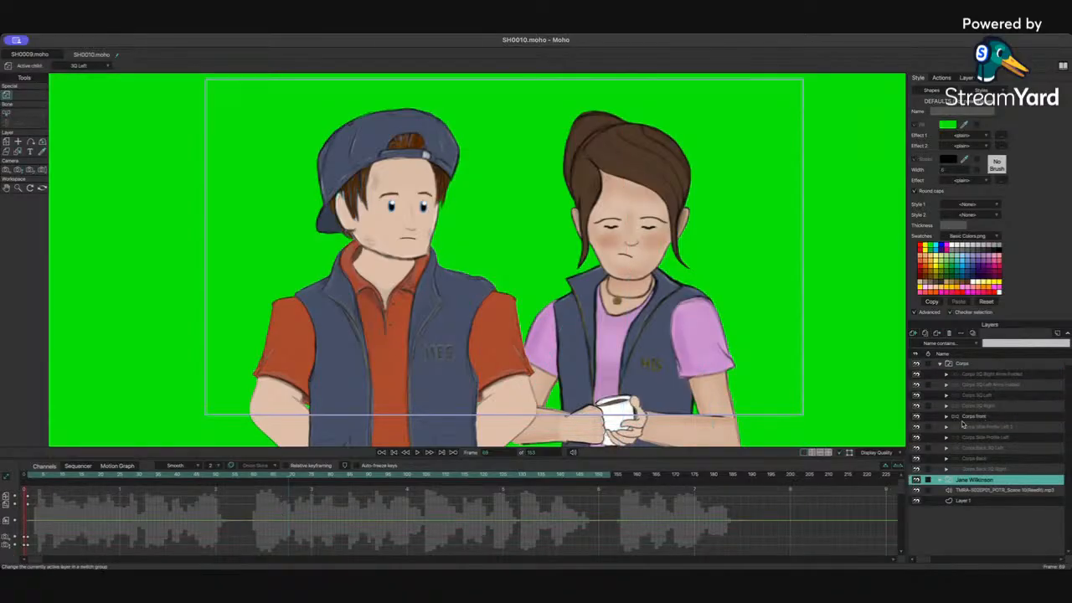
click(967, 418)
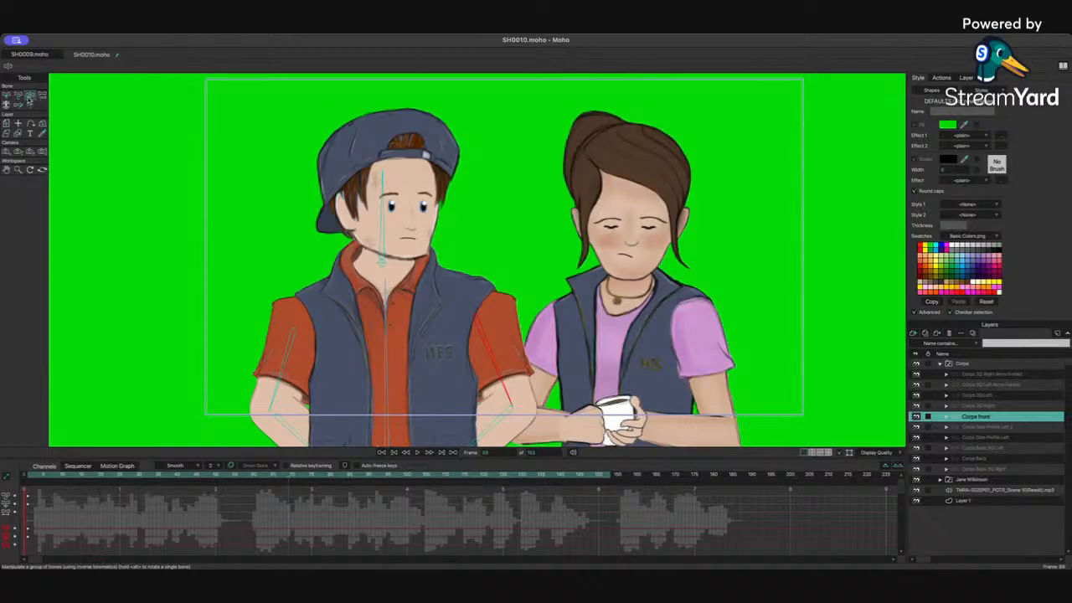
Step: At frame 79, nudge Corps's neck and spine bones slightly with the bone tool
click(18, 96)
click(30, 95)
click(18, 95)
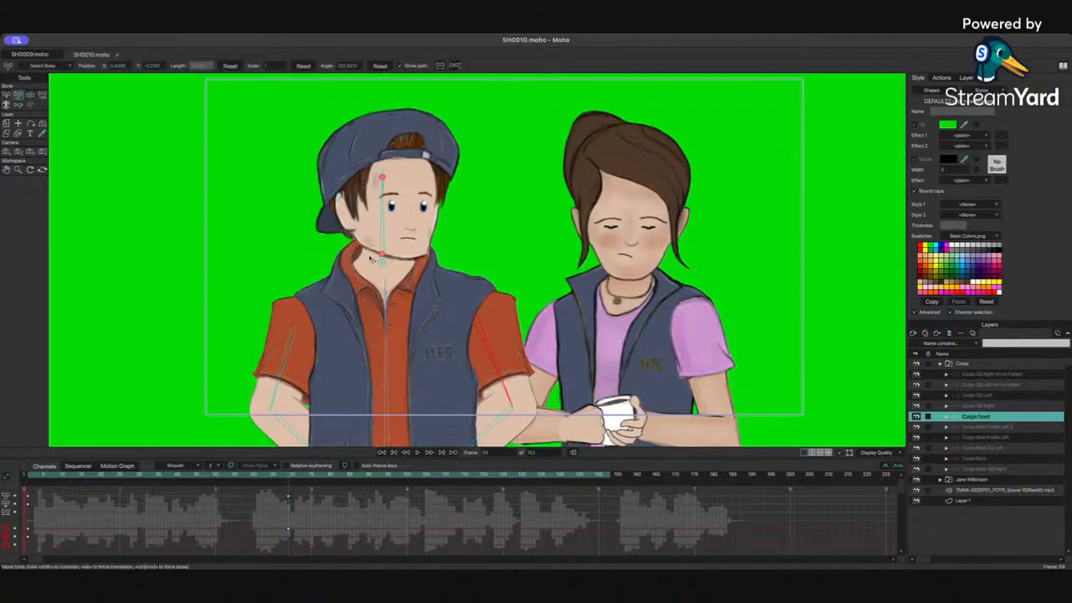
click(386, 293)
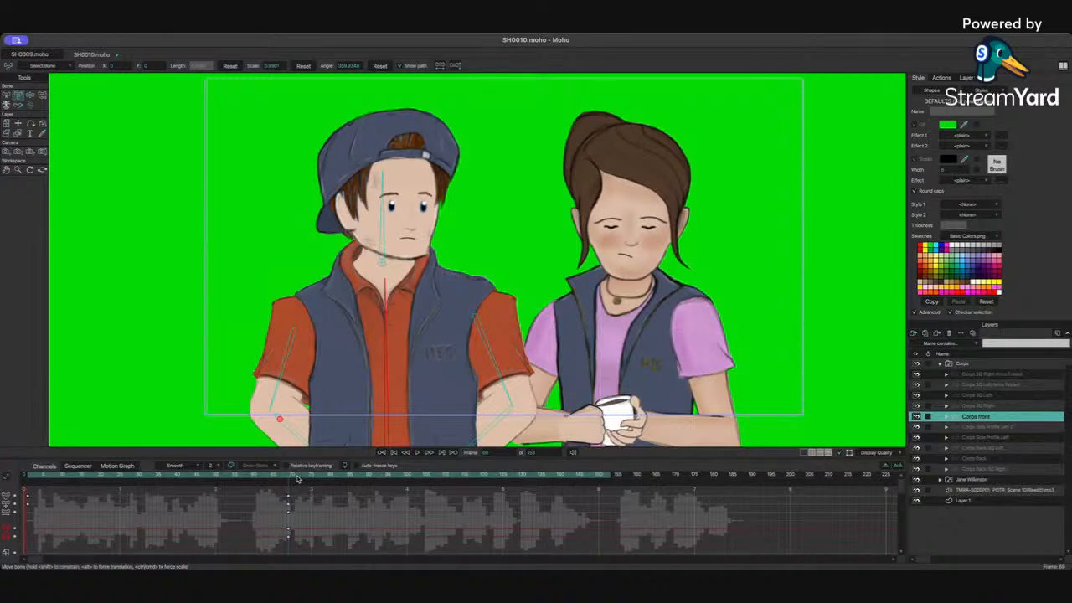
drag(289, 476, 327, 477)
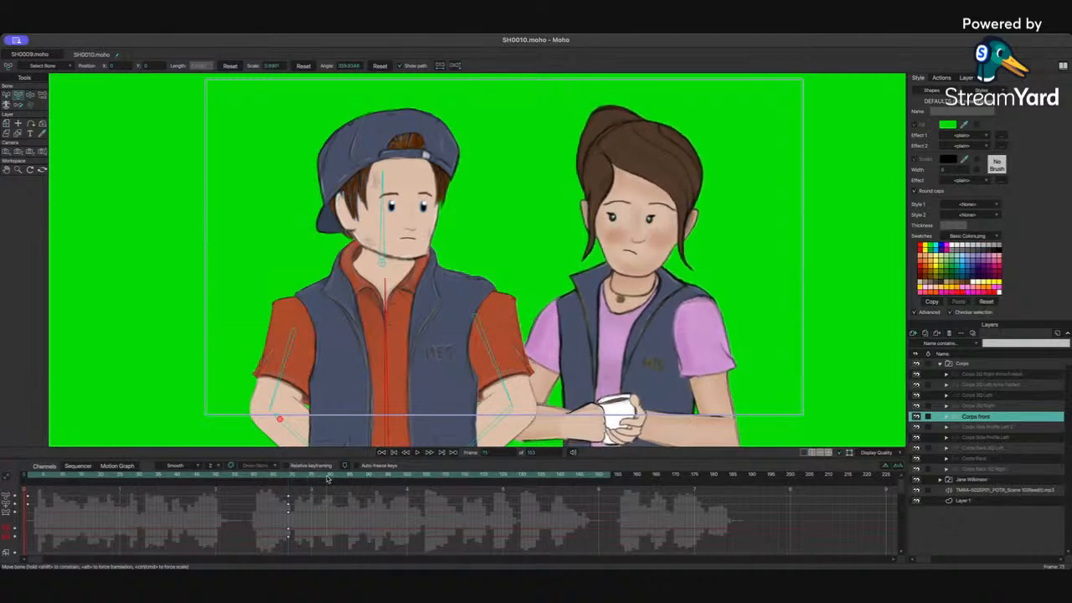
click(382, 257)
drag(382, 257, 383, 262)
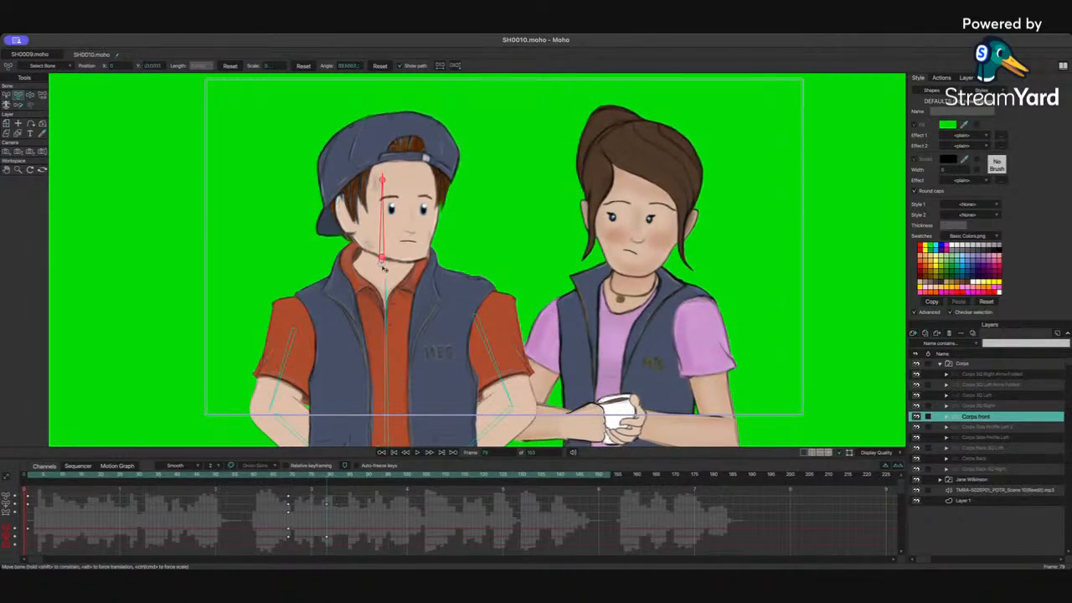
click(387, 302)
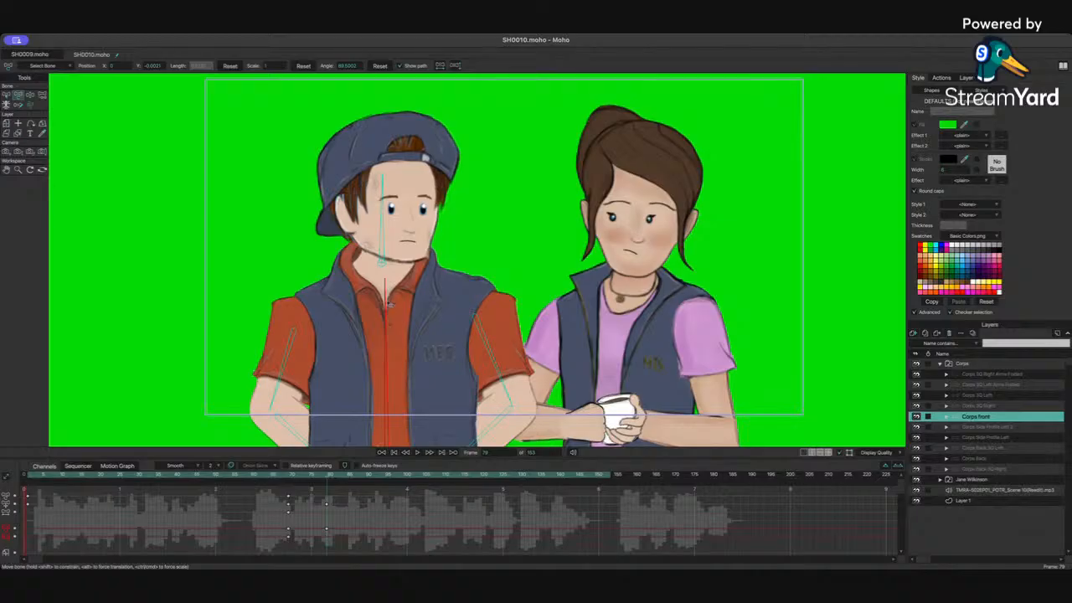
click(387, 302)
drag(386, 296, 387, 299)
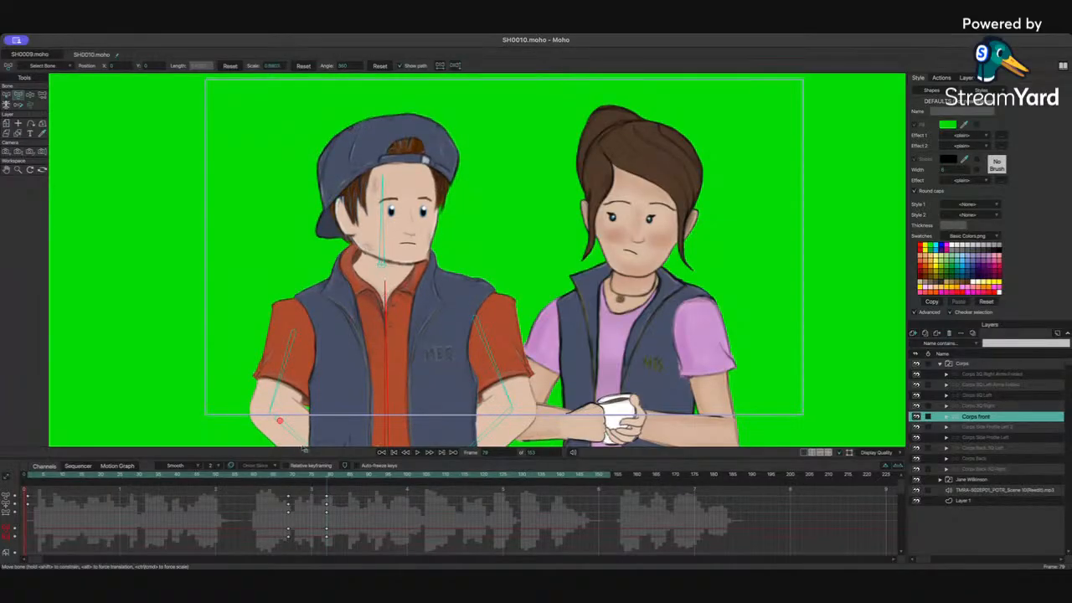
Step: At frame 79, rotate Corps's head bone and slightly adjust his neck, spine and both arm bones
drag(290, 476, 327, 478)
click(381, 259)
drag(383, 262, 383, 265)
drag(396, 213, 402, 216)
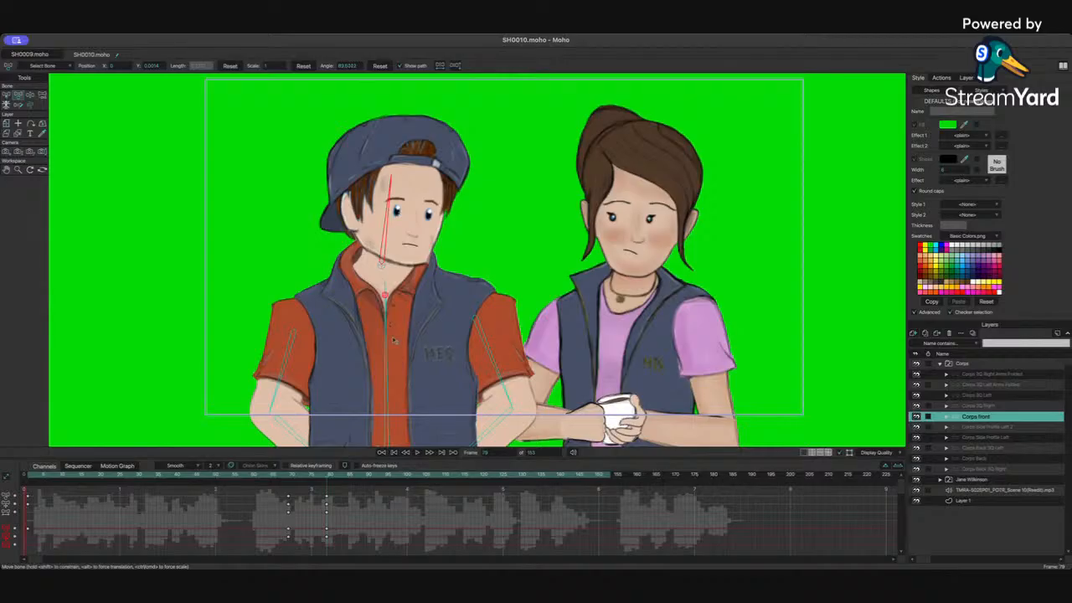
drag(394, 339, 396, 340)
drag(287, 390, 278, 389)
drag(486, 369, 490, 366)
Step: Select Corps's bone keyframes near frame 69 and play back the animation to review it
click(288, 477)
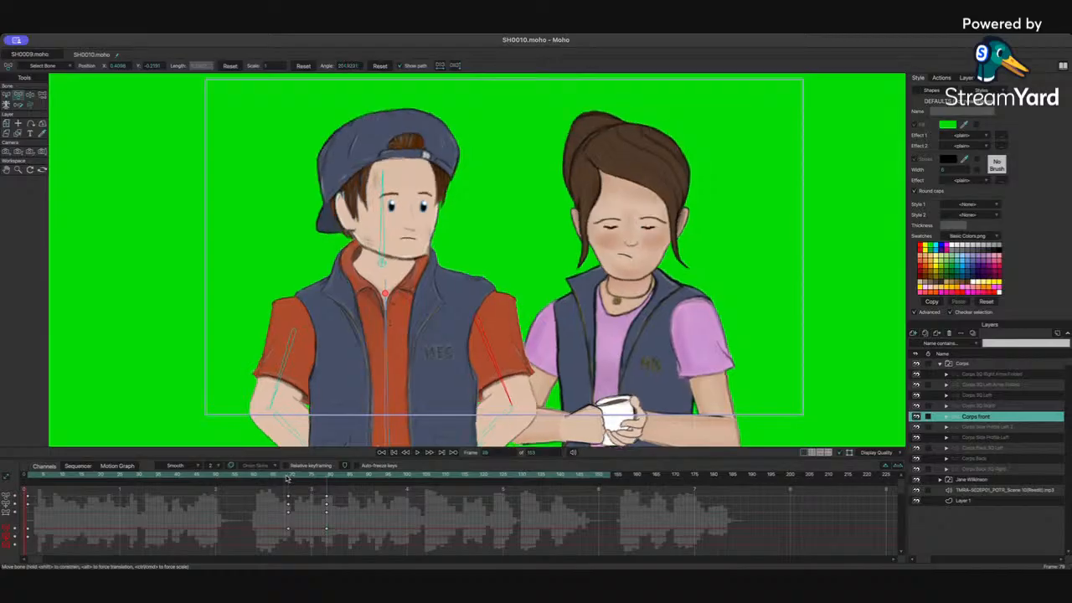
drag(304, 479, 347, 480)
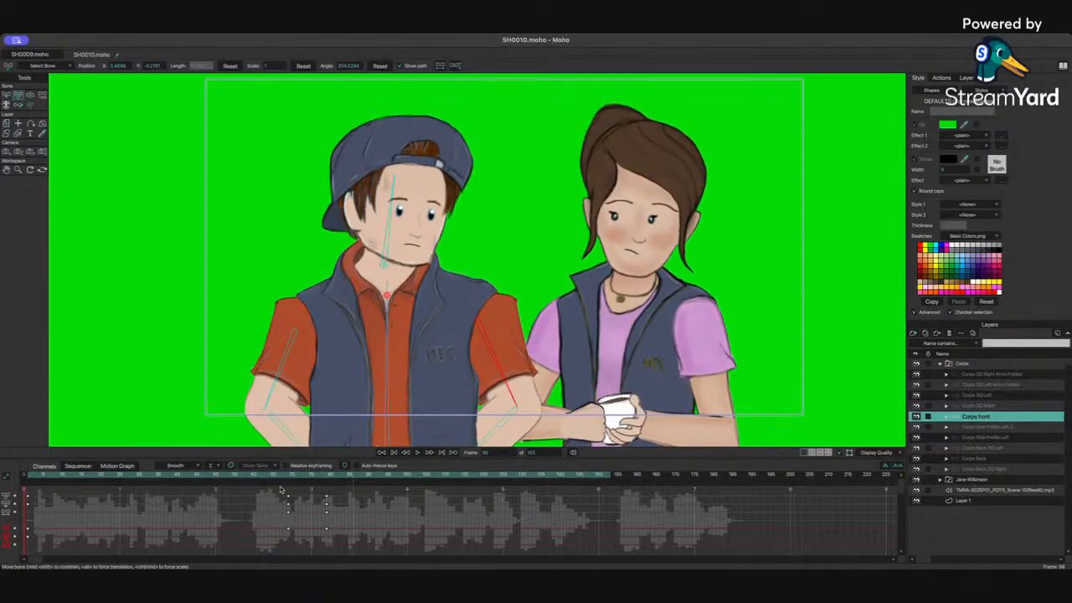
drag(280, 485, 295, 540)
drag(343, 477, 374, 476)
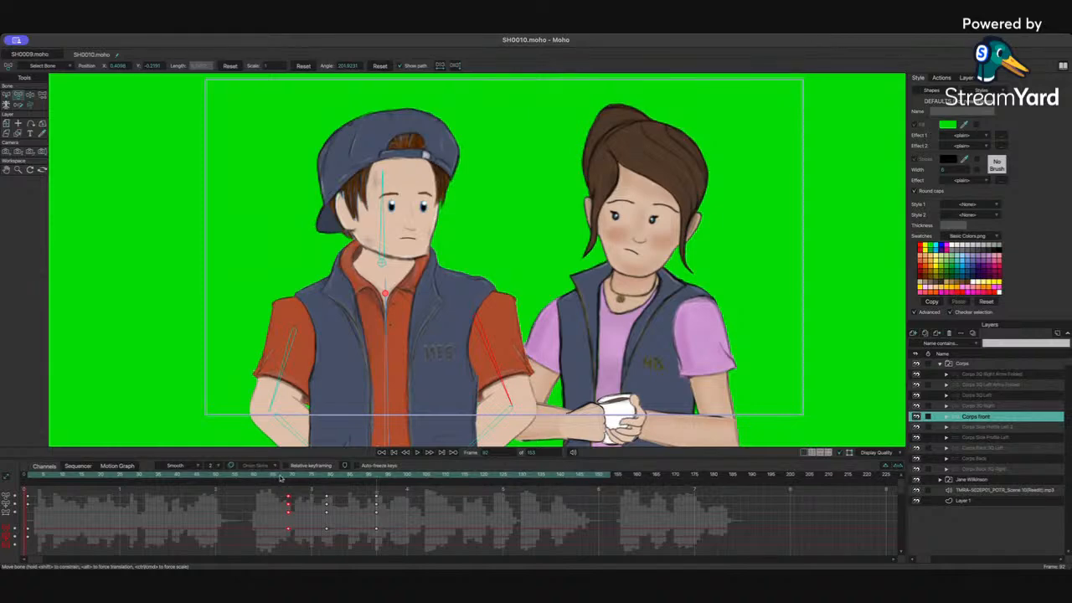
click(232, 479)
key(space)
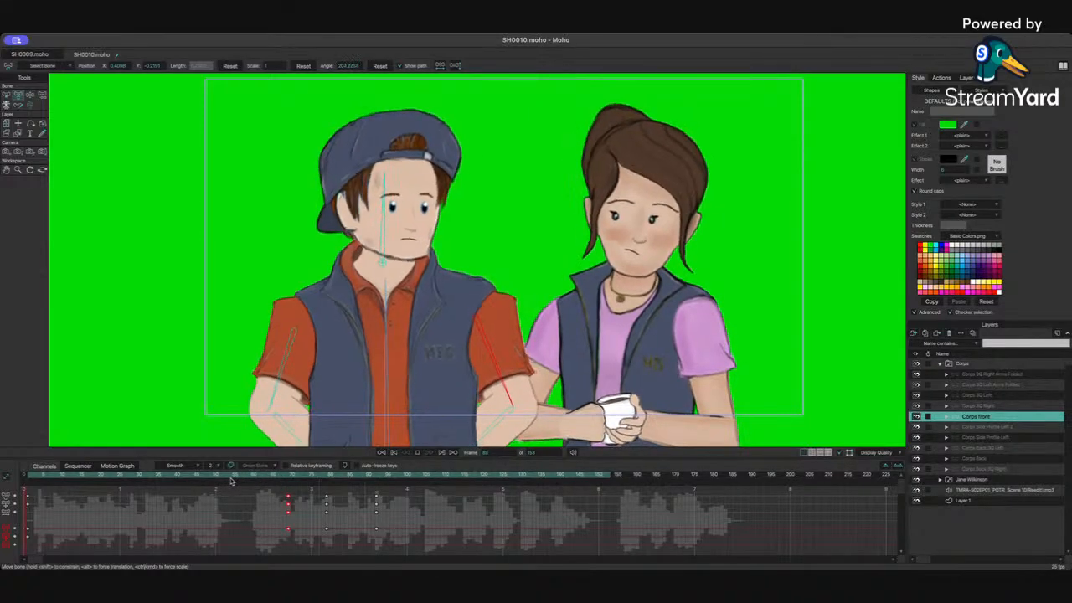
key(space)
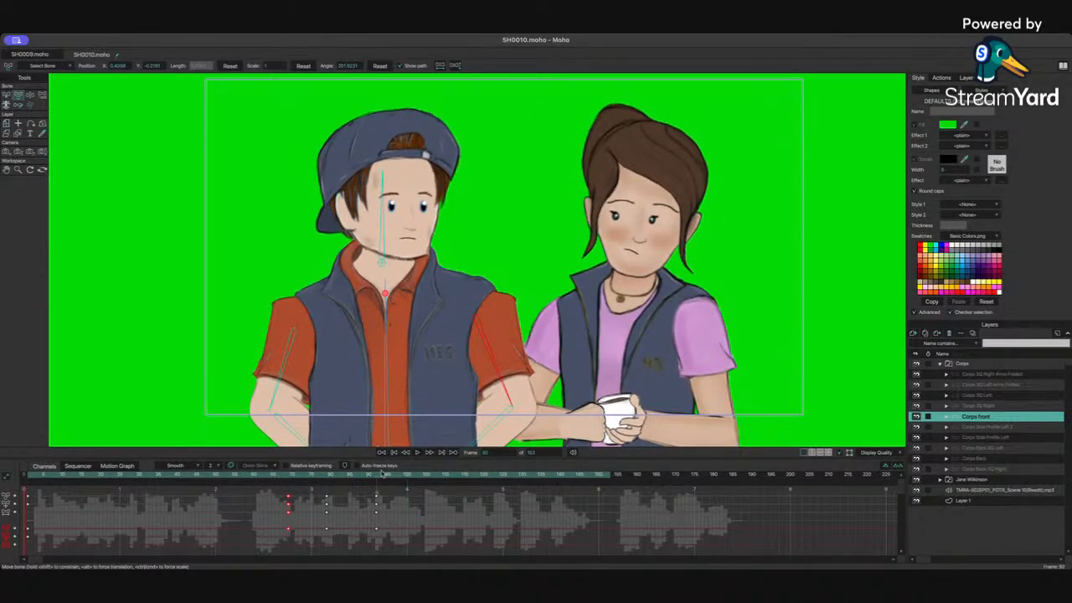
Step: At frame 82, lean Corps's spine bone and tilt his head bone slightly
drag(383, 351, 377, 348)
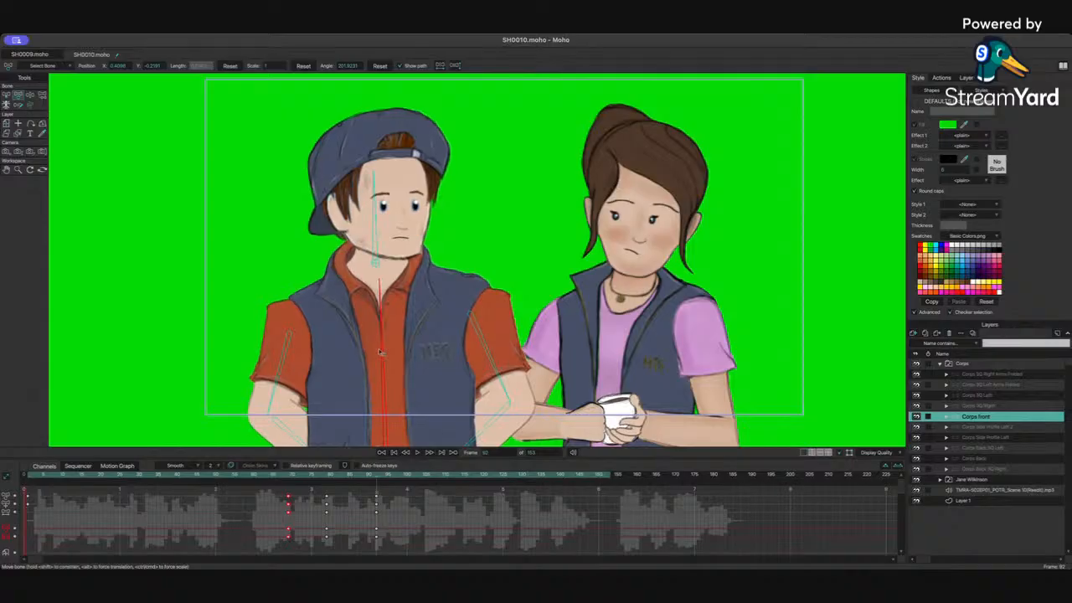
drag(377, 237, 373, 239)
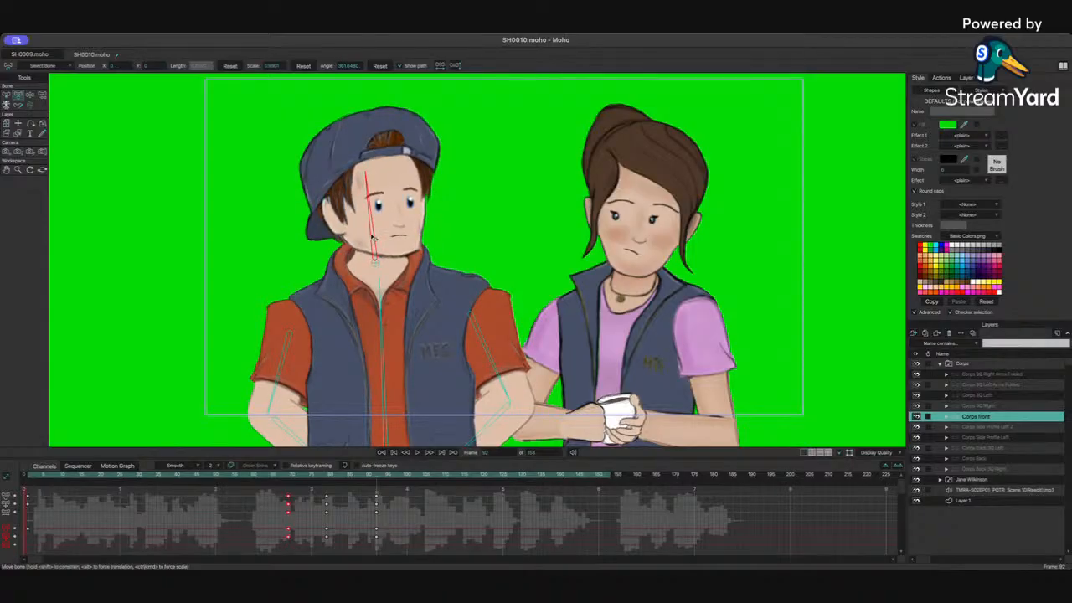
drag(306, 475, 371, 525)
click(226, 476)
drag(294, 477, 323, 477)
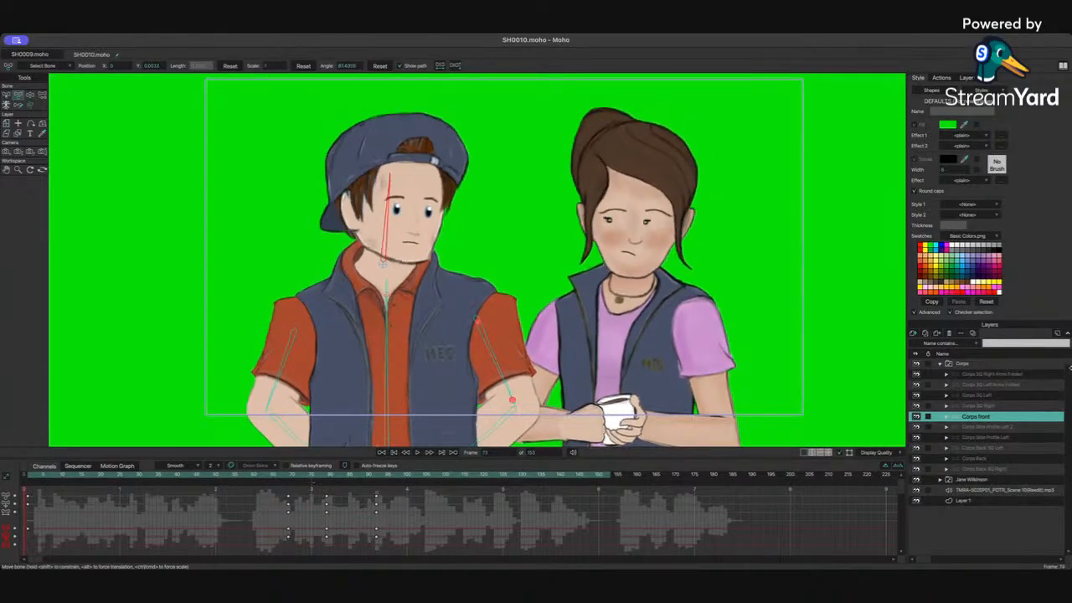
Step: Expand Corps front's head layers and switch the Eyes Right 4 group to its Closed 1 child for a blink
click(947, 417)
click(997, 480)
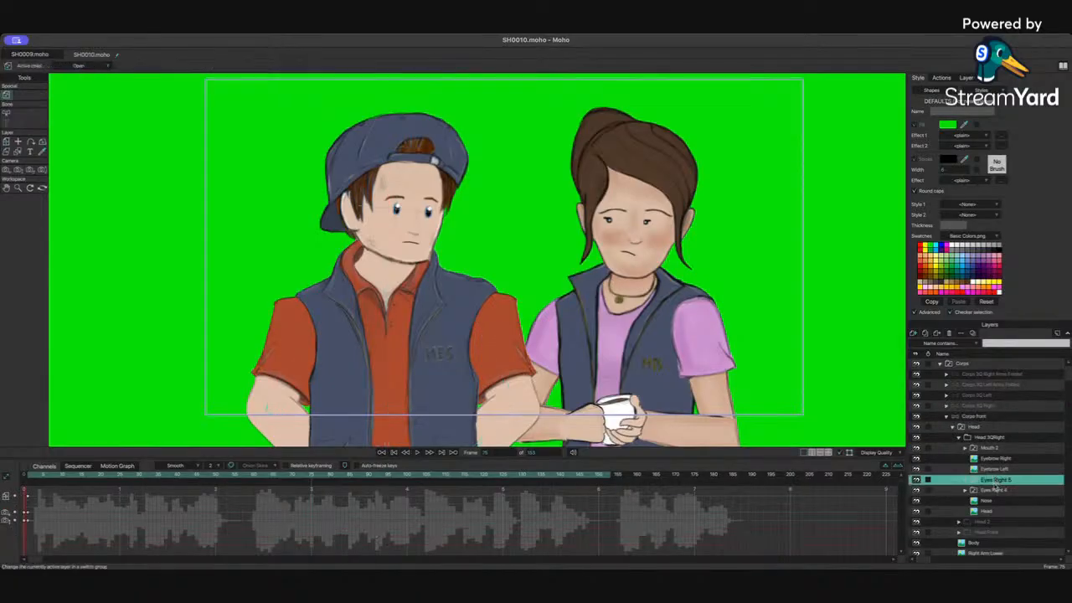
right_click(989, 483)
click(997, 498)
click(991, 491)
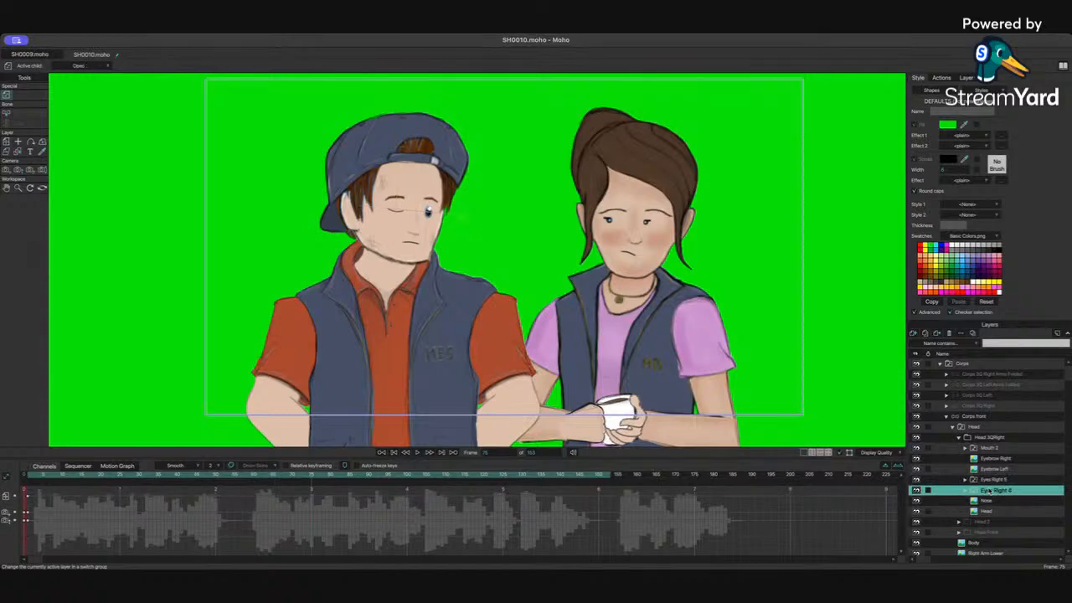
click(1024, 511)
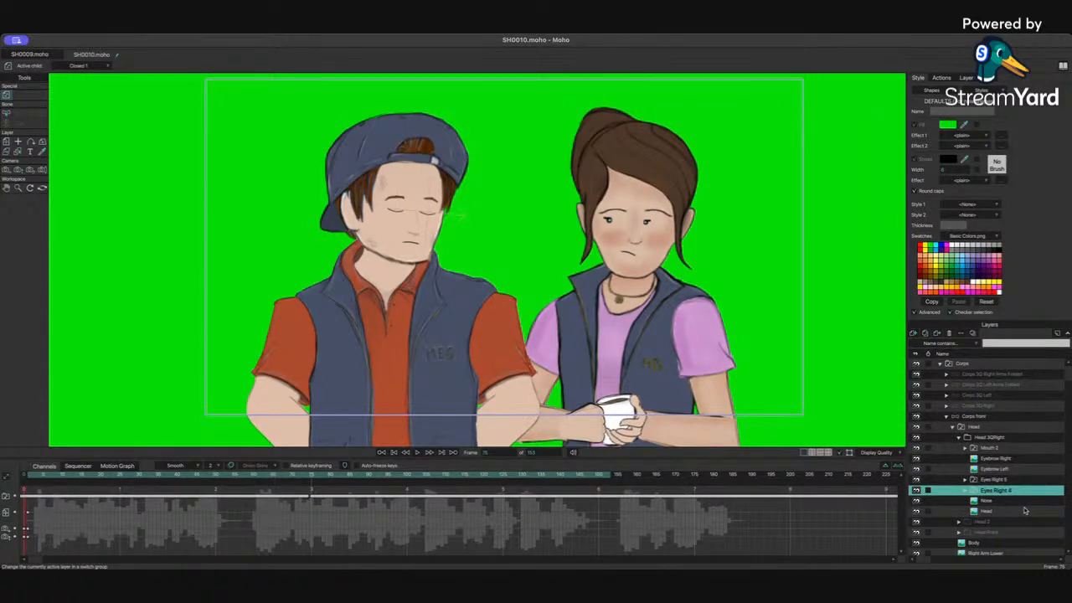
click(307, 503)
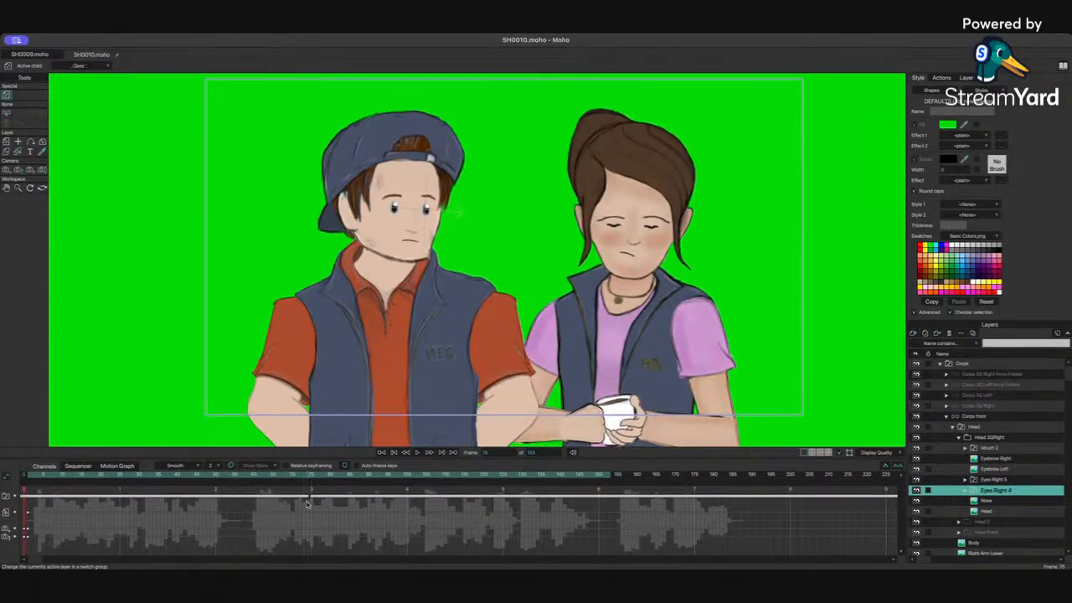
Step: Select the Eyebrow Right and Eyebrow Left layers together and play back the animation
click(994, 482)
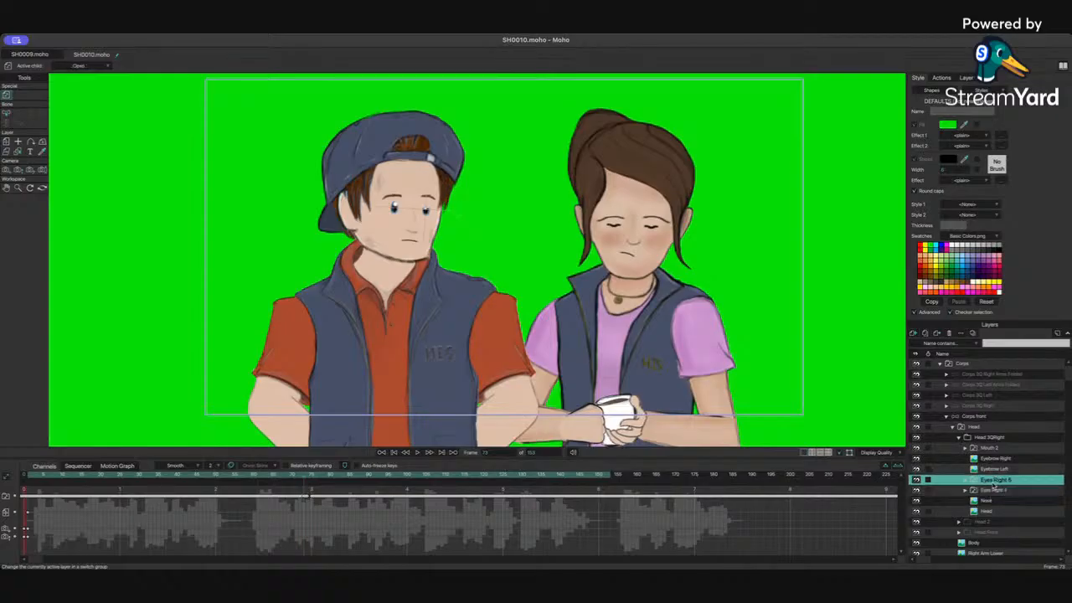
key(Down)
click(996, 459)
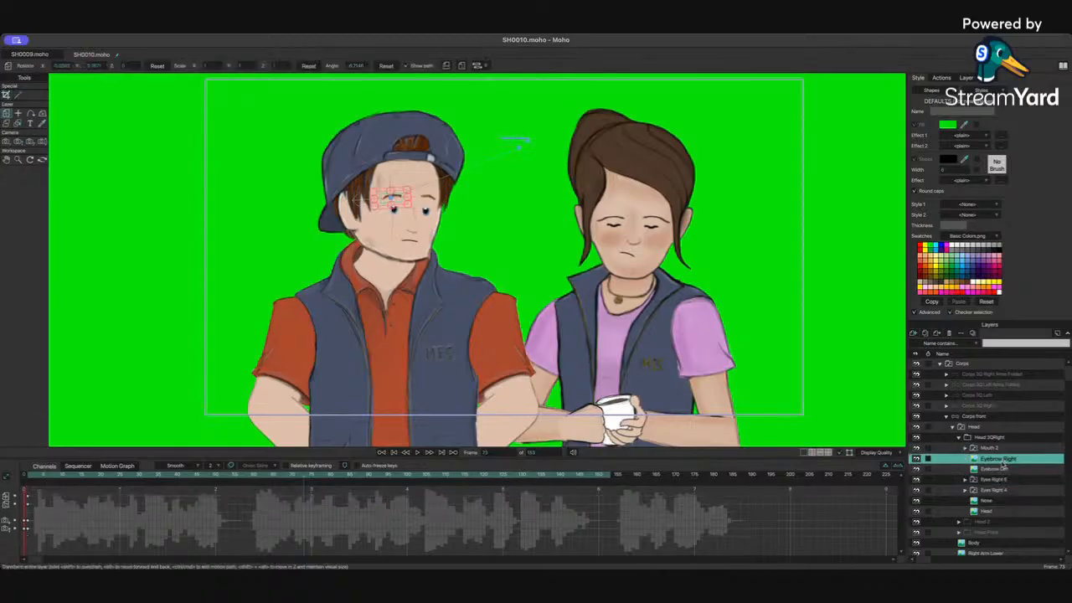
ctrl+click(999, 470)
click(433, 200)
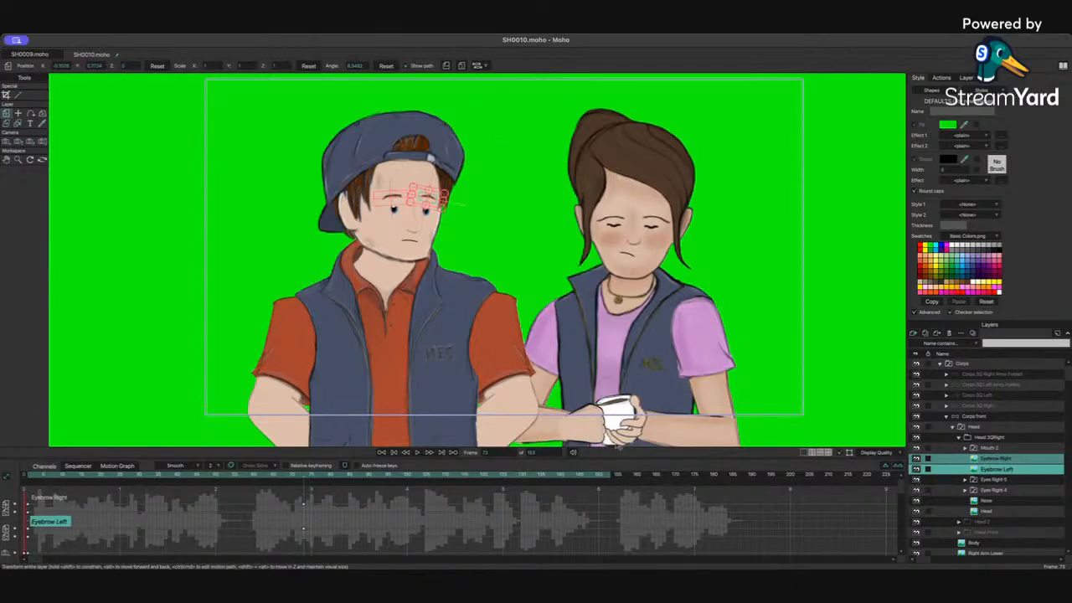
key(space)
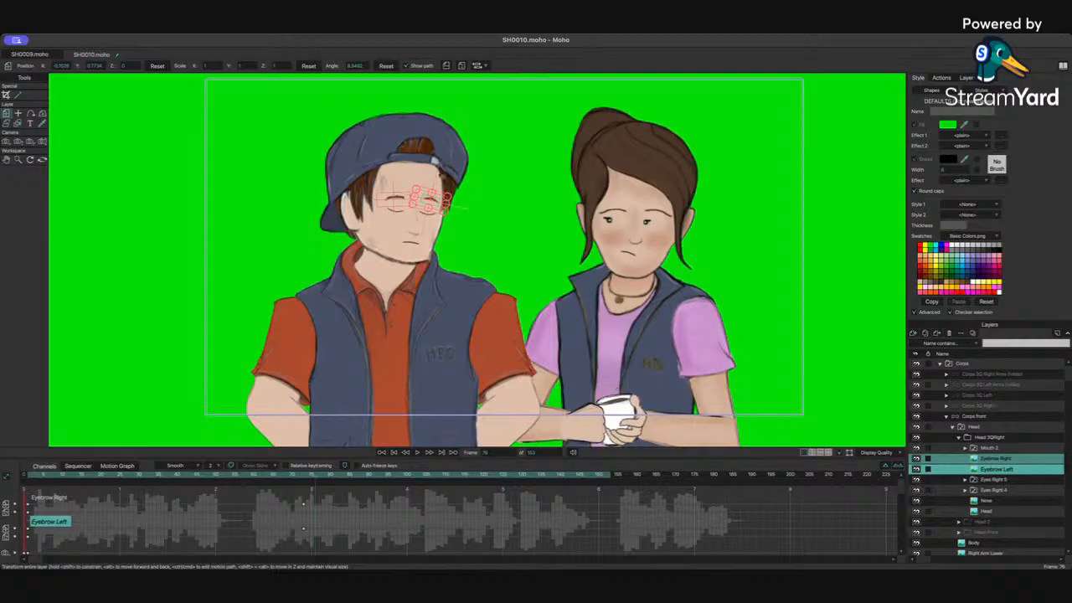
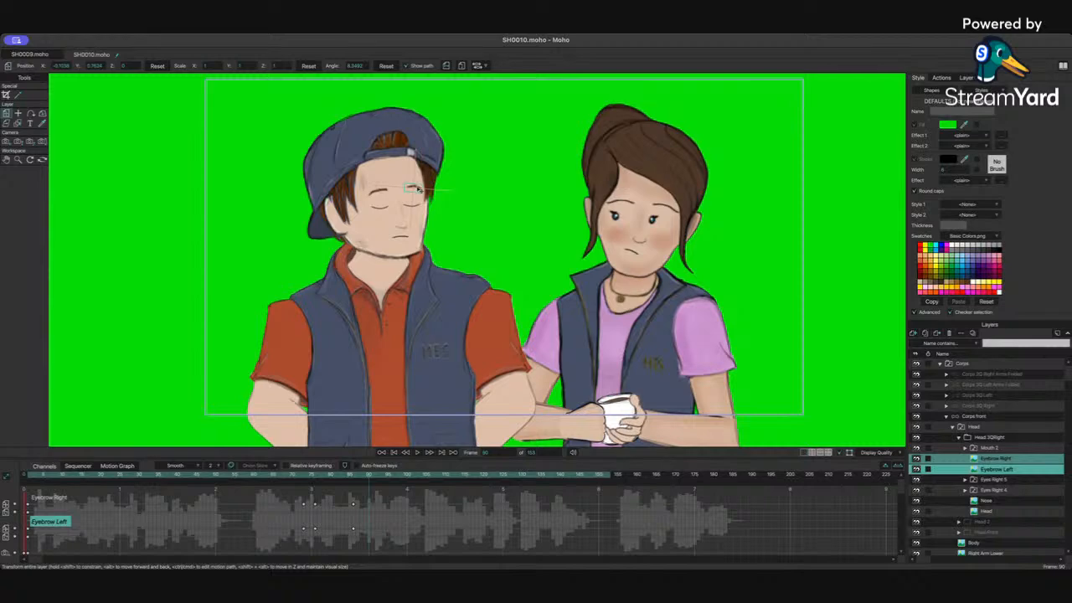
Step: Nudge Corps's selected eyebrows slightly at the current frame
drag(417, 190, 419, 190)
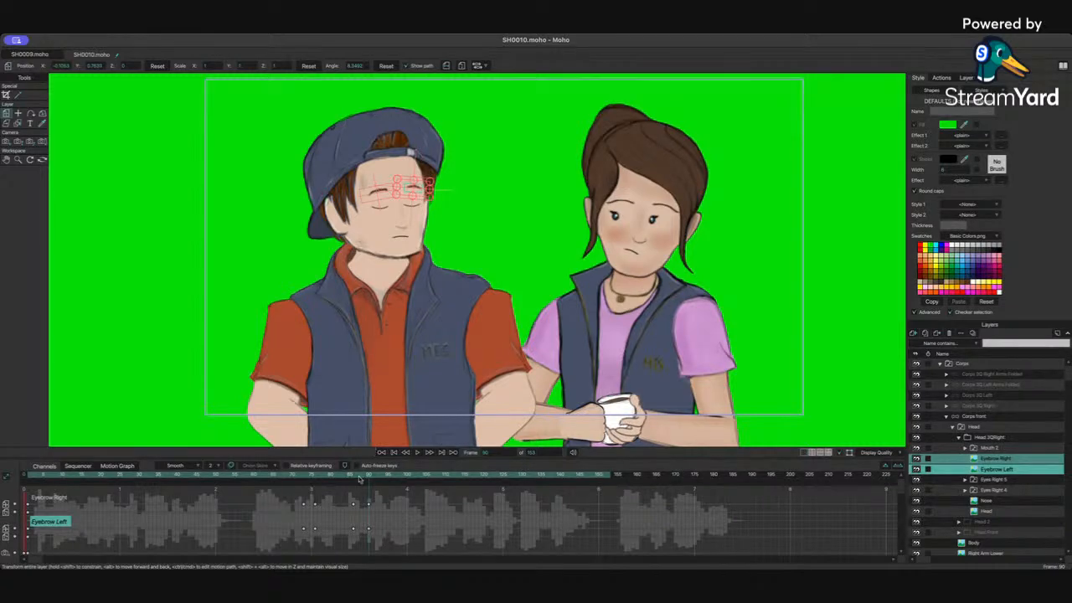
click(354, 478)
click(354, 479)
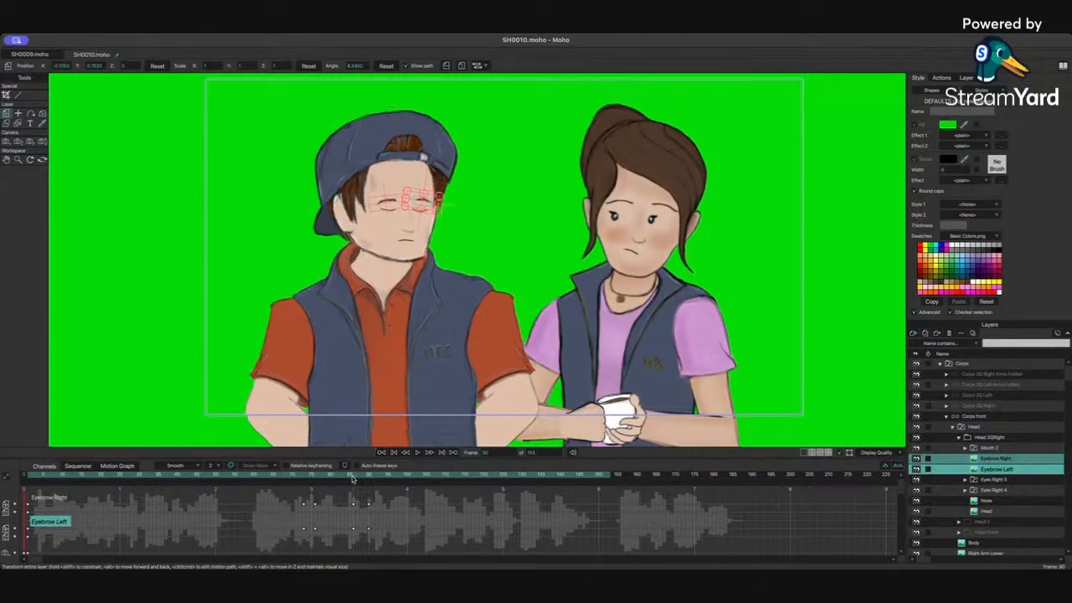
Step: Switch the Eyes Right 5 group to its next eye drawing to reopen the blinking eye
click(994, 480)
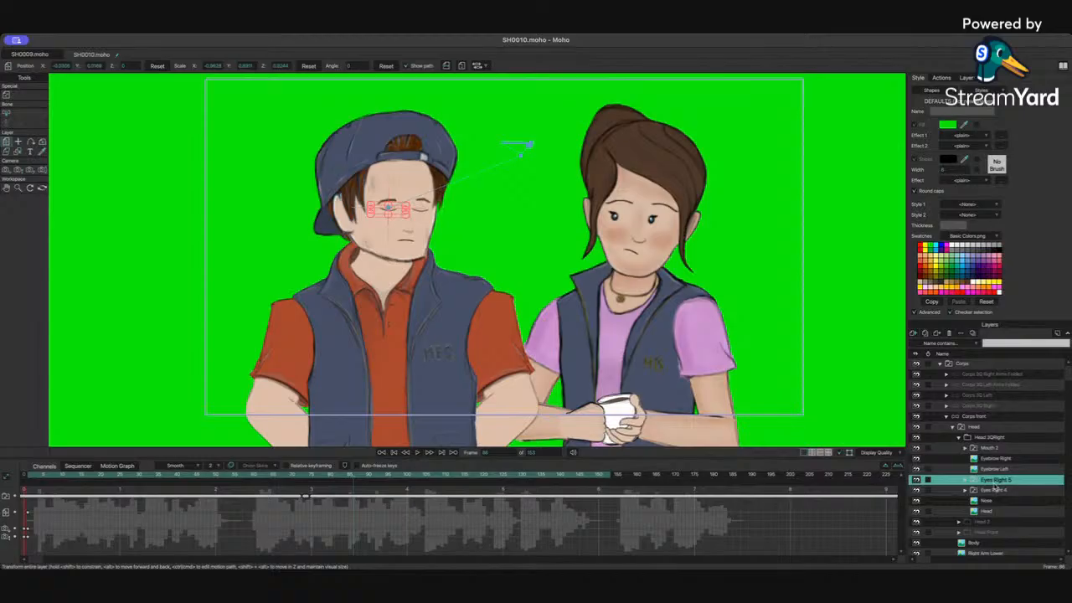
click(1026, 519)
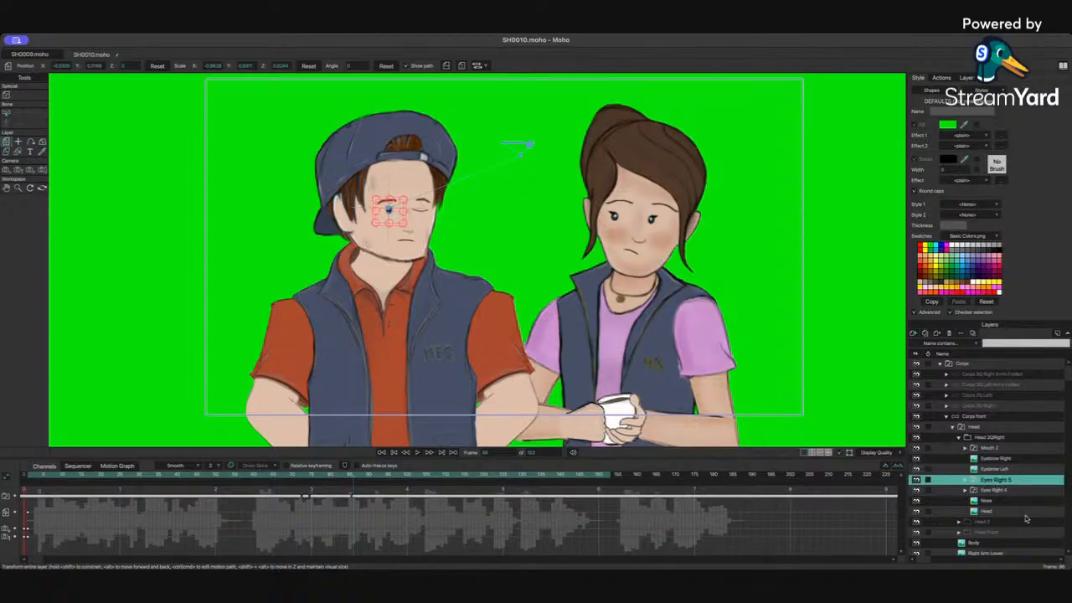
key(Right)
key(Right)
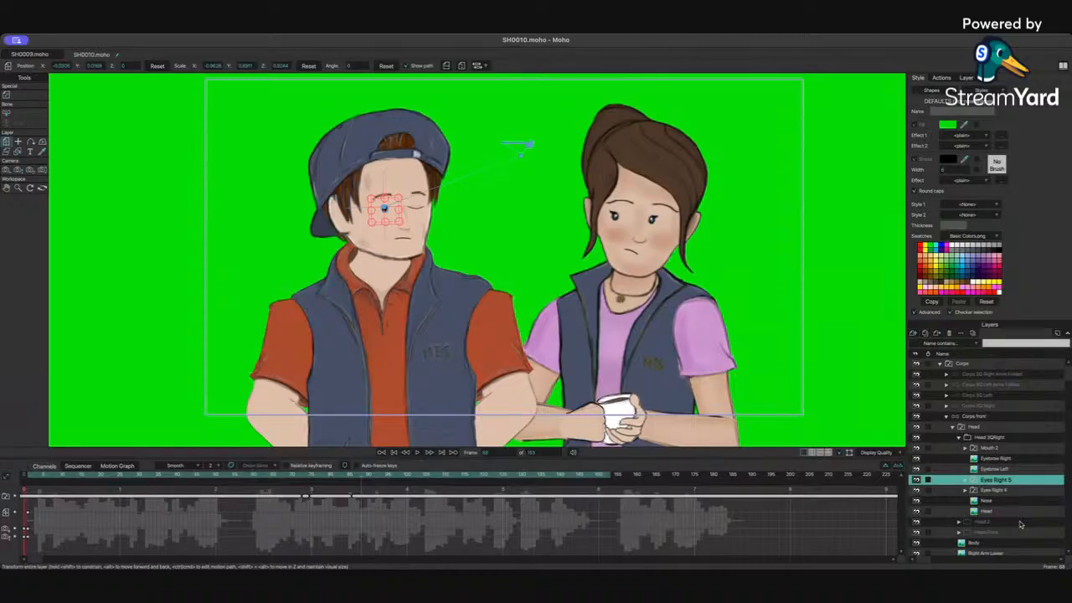
click(1020, 524)
Step: At a later frame, switch the Eyes Right 4 group to its next eye drawing
click(508, 493)
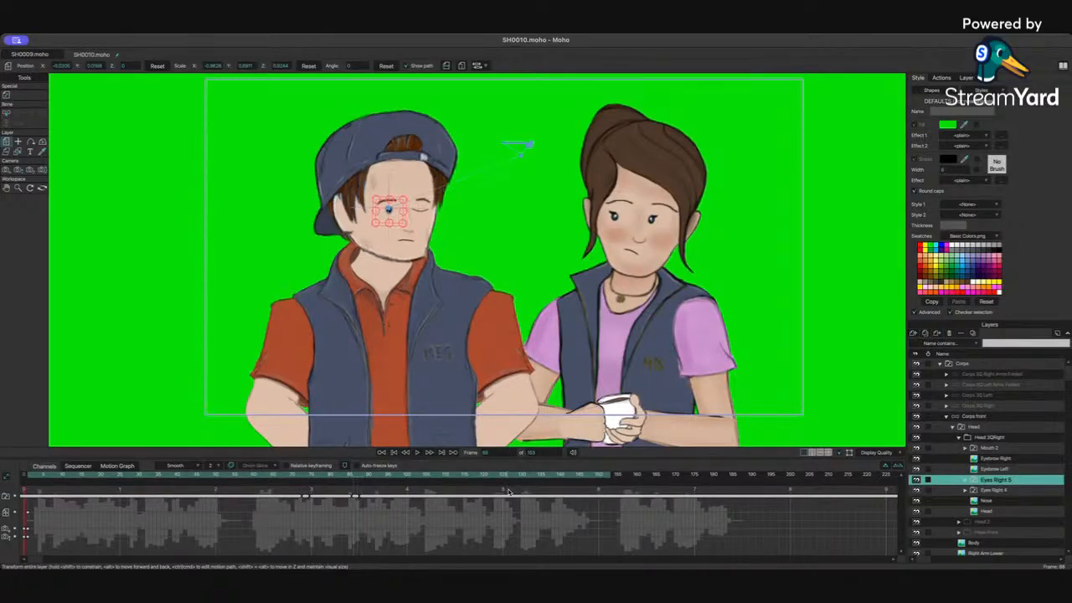
click(998, 490)
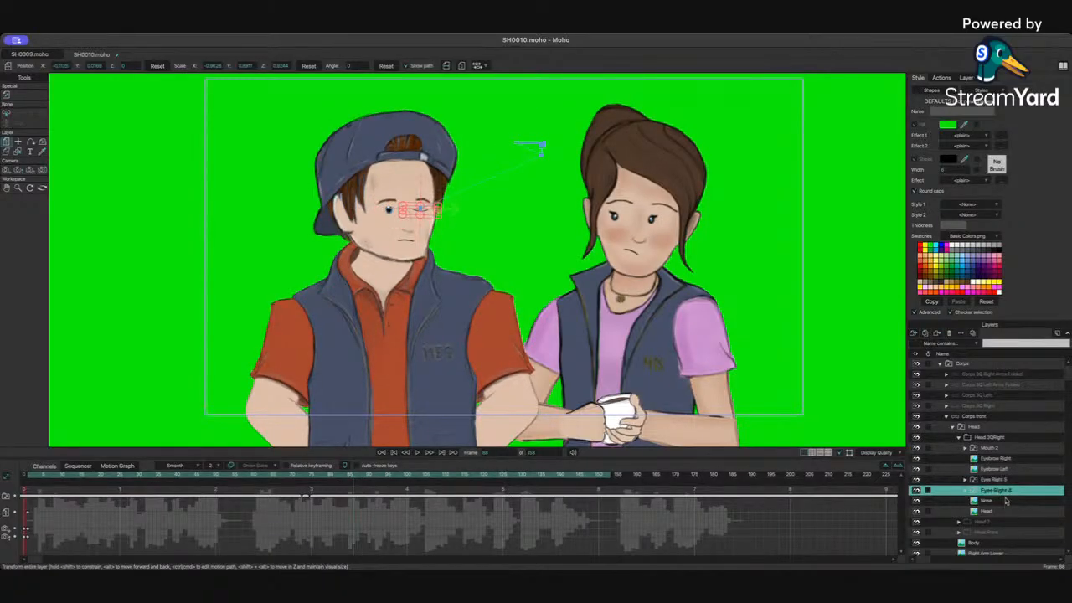
click(1019, 519)
key(Right)
key(Right)
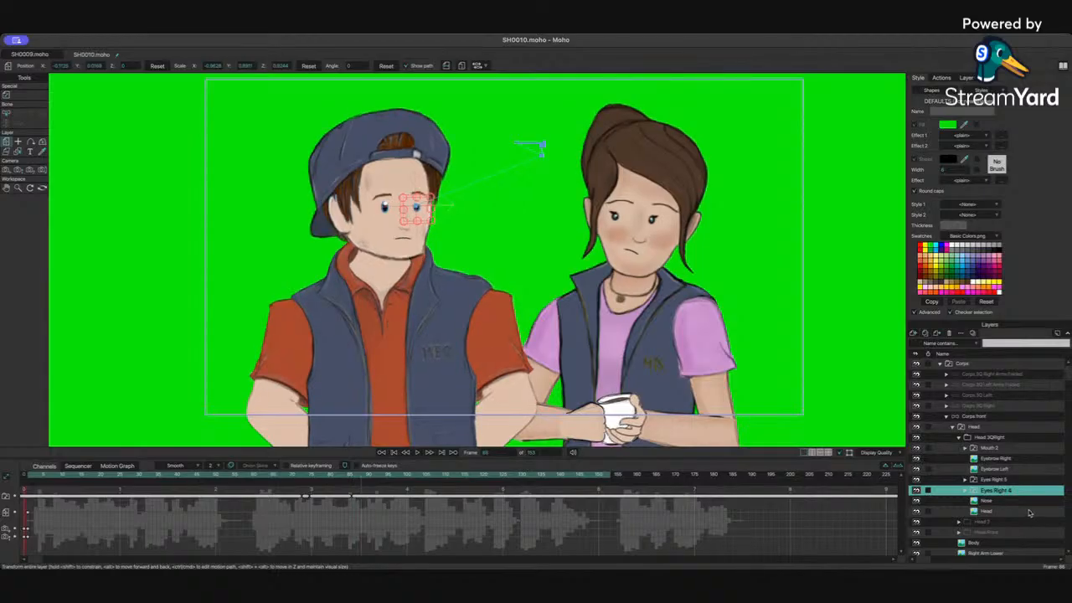
click(1018, 512)
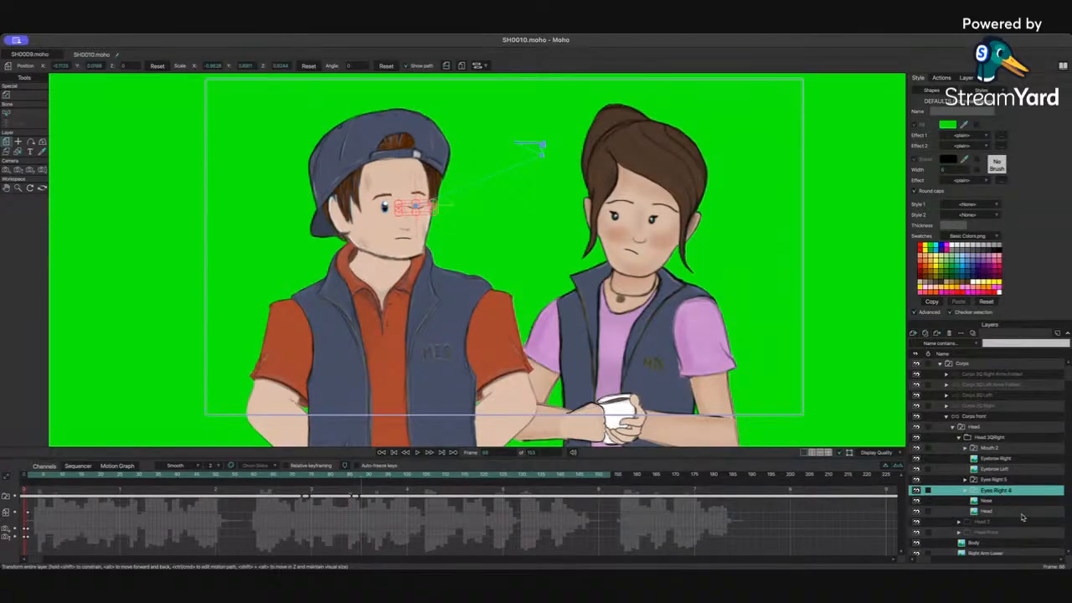
click(1004, 520)
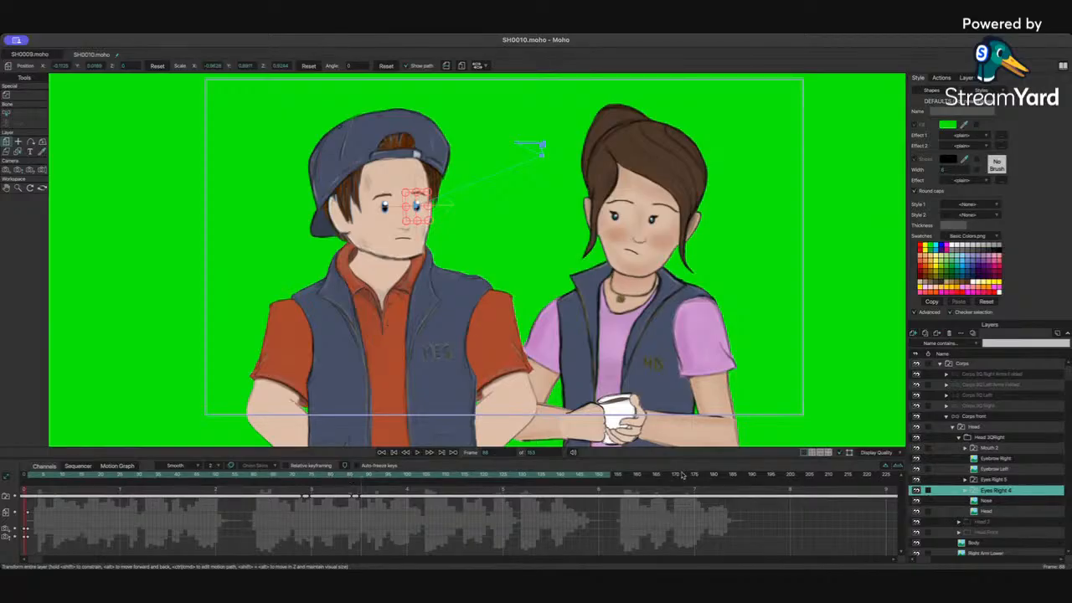
Step: Select both eye groups and shift Corps's eyes slightly sideways at the current frame
ctrl+click(988, 479)
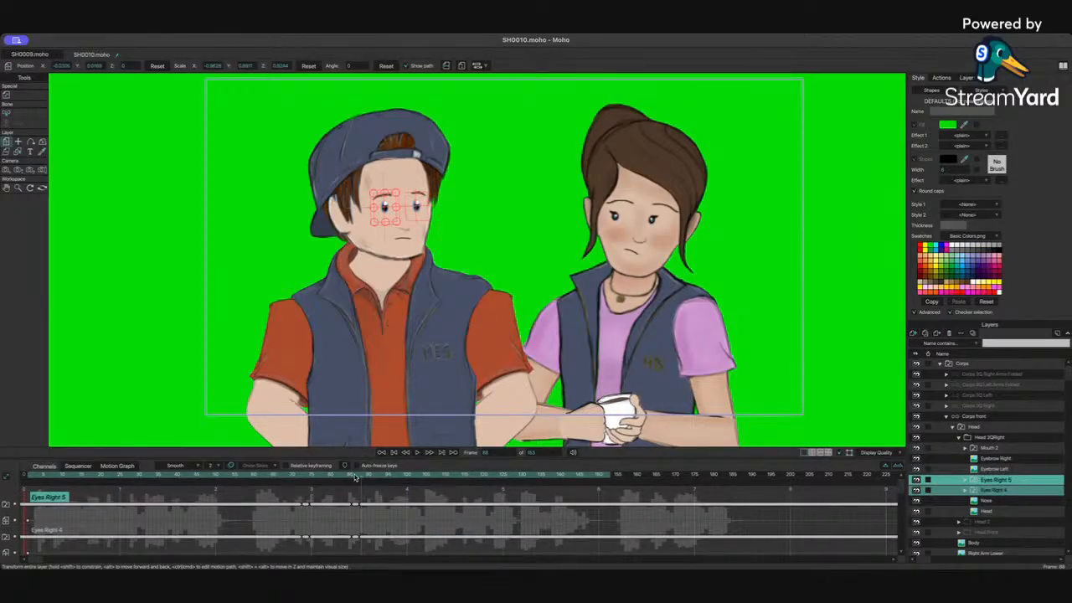
click(355, 477)
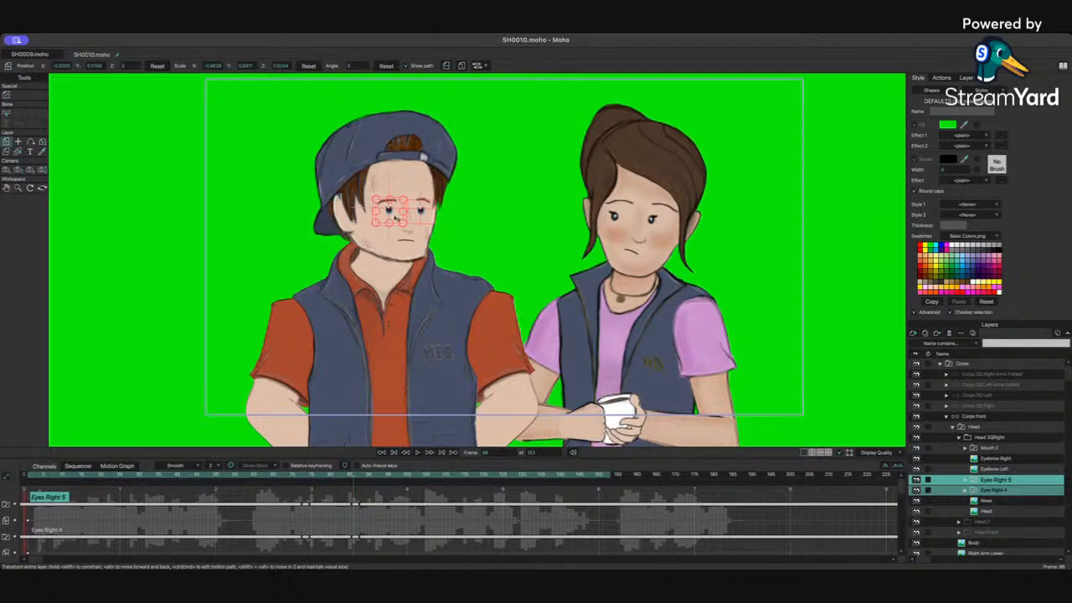
key(Left)
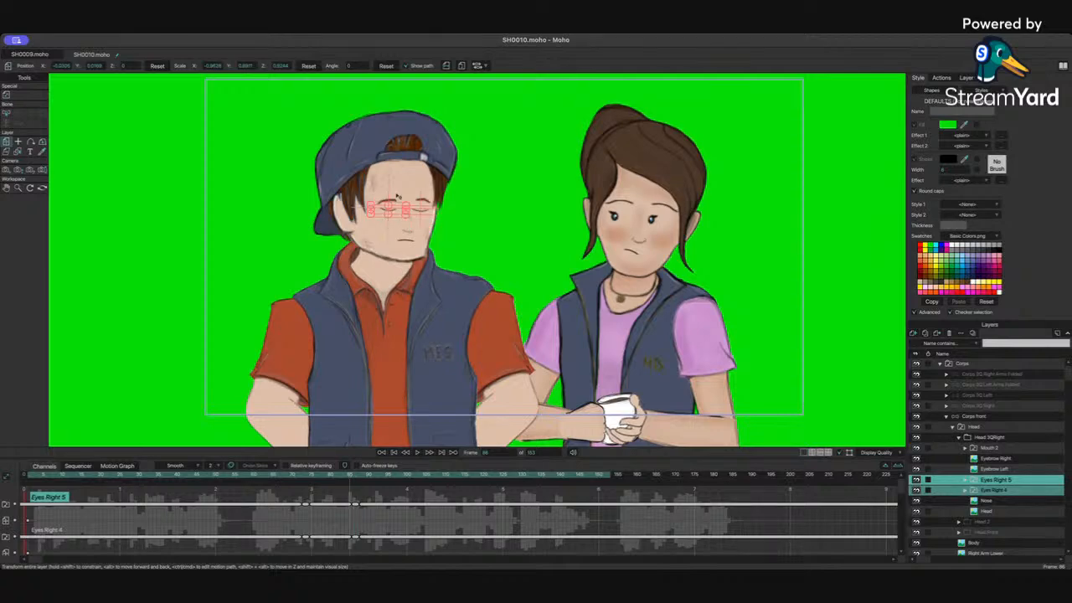
key(Right)
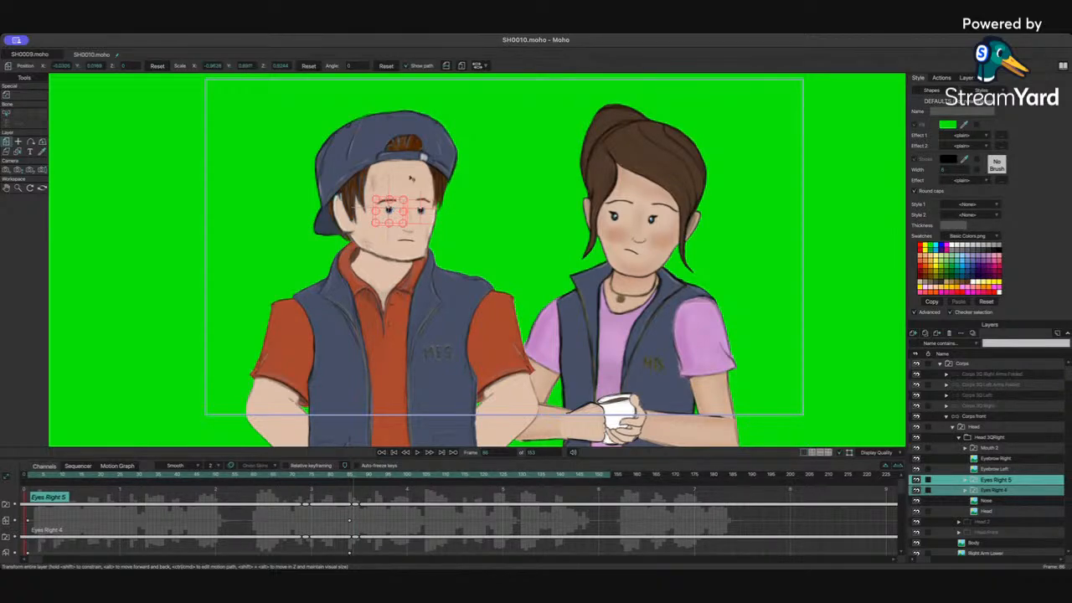
scroll(435, 153, up, 5)
drag(260, 144, 530, 353)
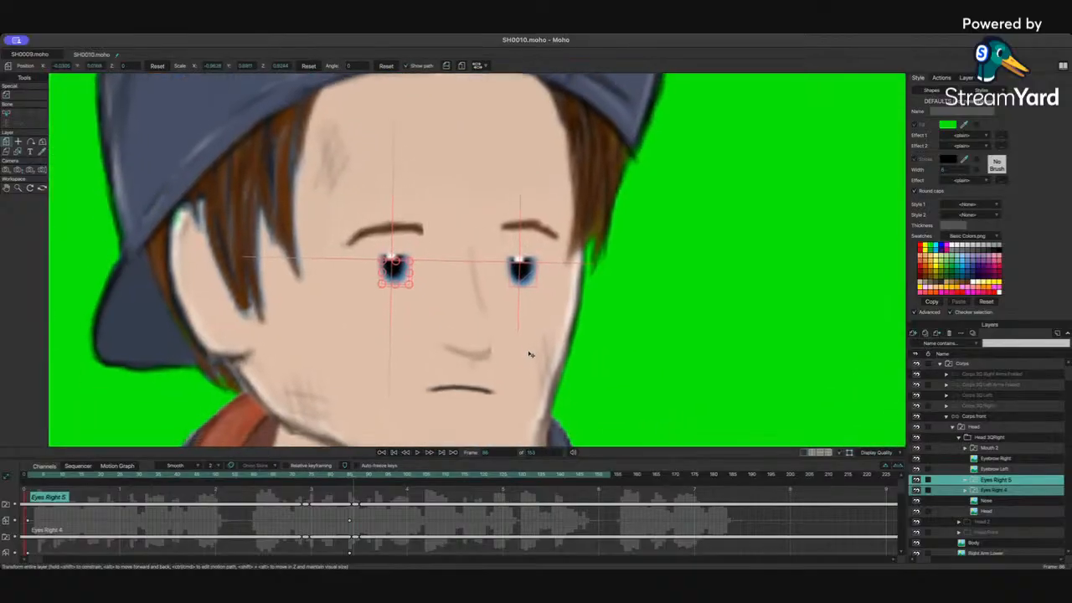
drag(505, 273, 523, 274)
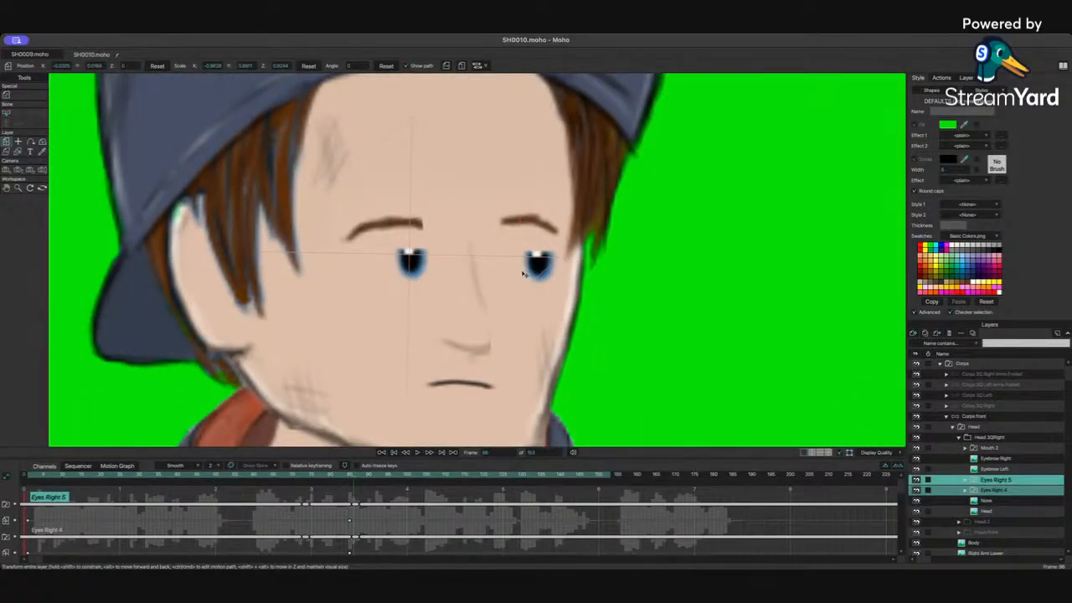
scroll(648, 331, down, 5)
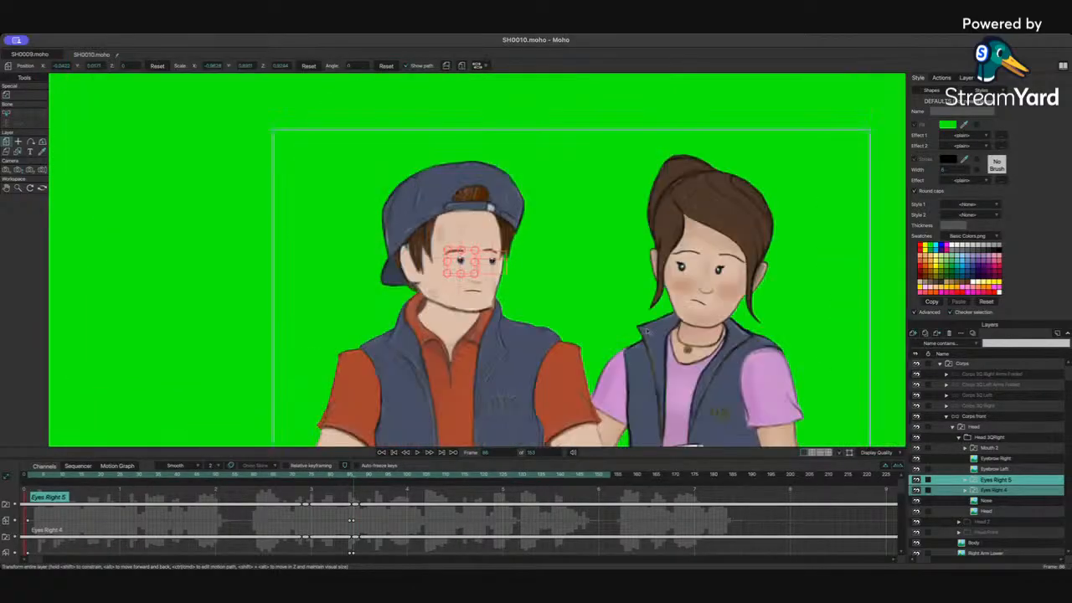
Step: Play back the animation to review the eye changes
key(space)
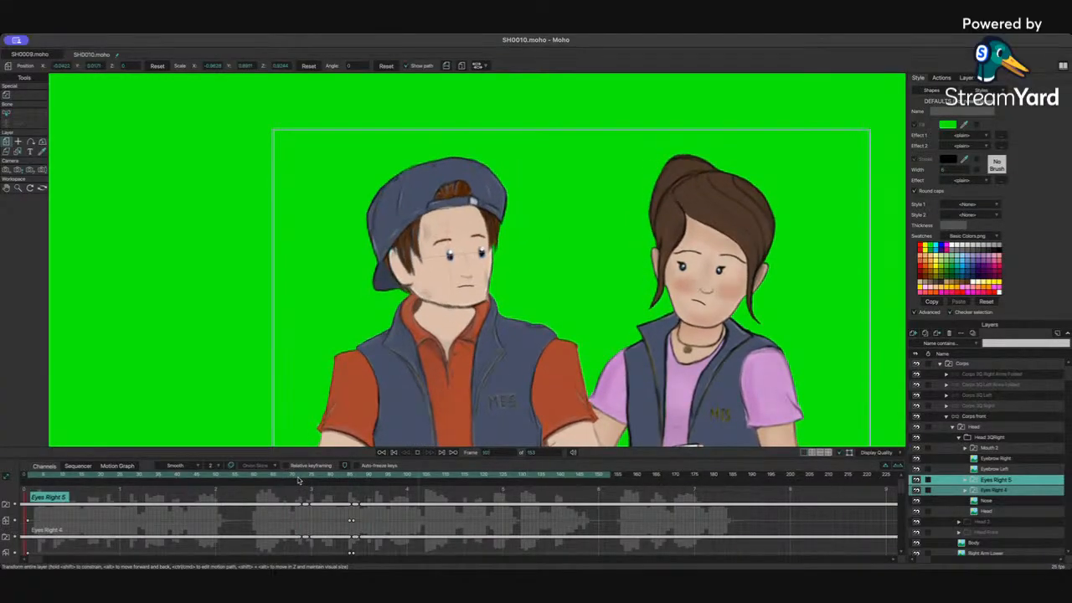
key(space)
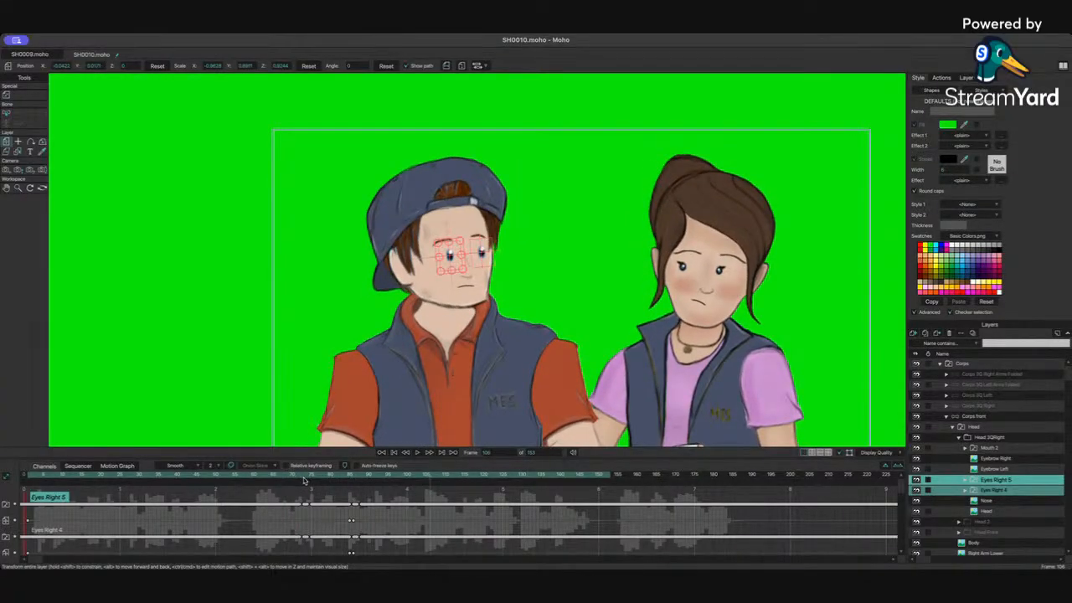
key(space)
key(space)
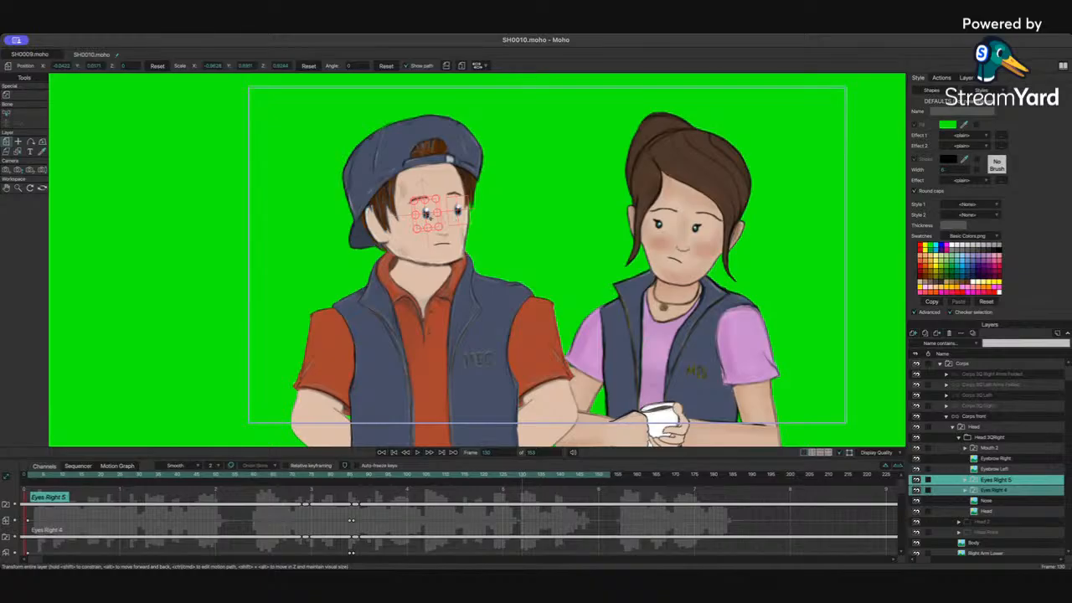
Step: Nudge Corps's eyes slightly at frame 130
click(428, 216)
drag(433, 212, 428, 214)
Step: Select both eyebrow layers and raise Corps's eyebrows slightly at the new frame
click(522, 476)
click(996, 458)
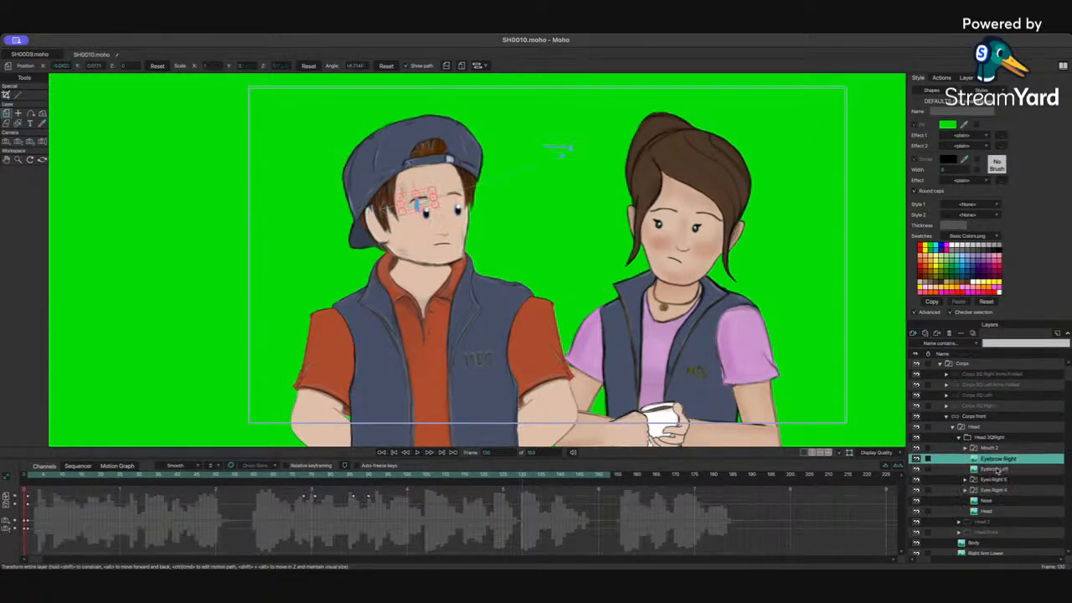
ctrl+click(996, 469)
drag(458, 198, 461, 199)
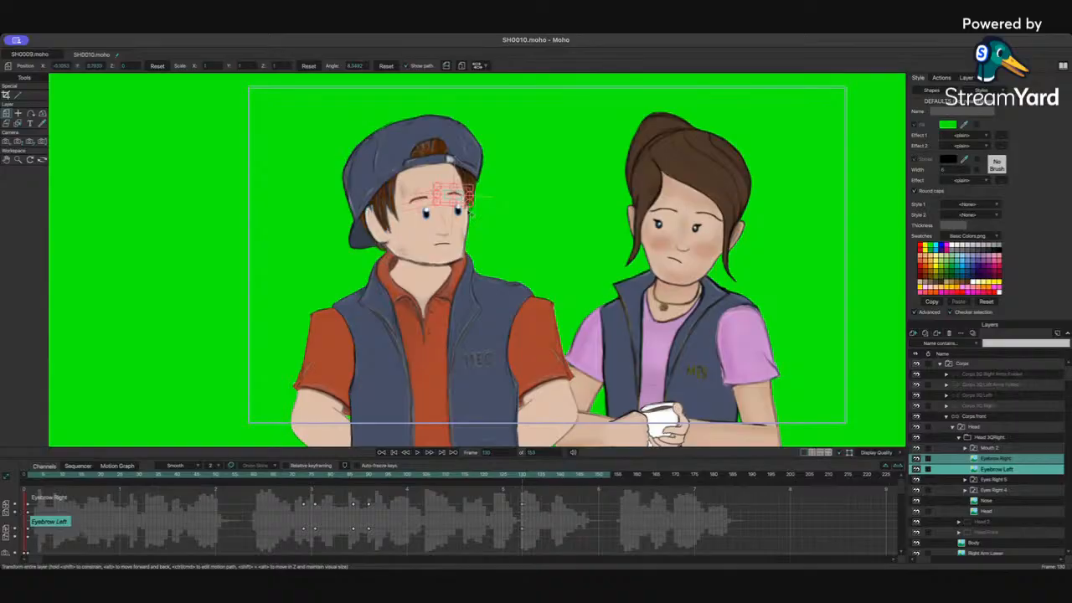
Step: Move to a later frame and shift Corps's eyebrows slightly again
click(996, 480)
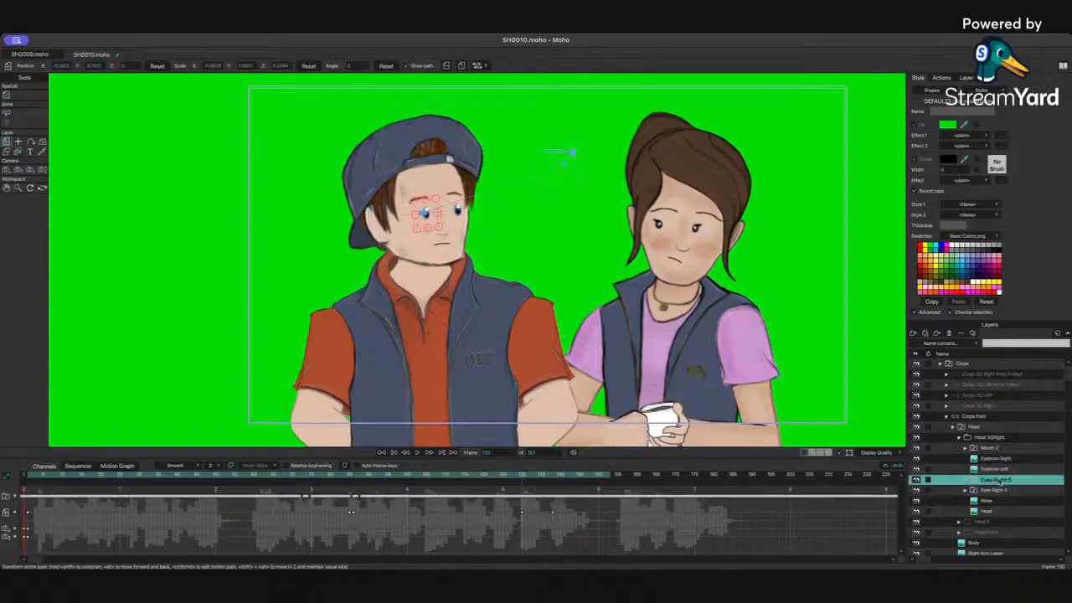
click(558, 477)
click(995, 459)
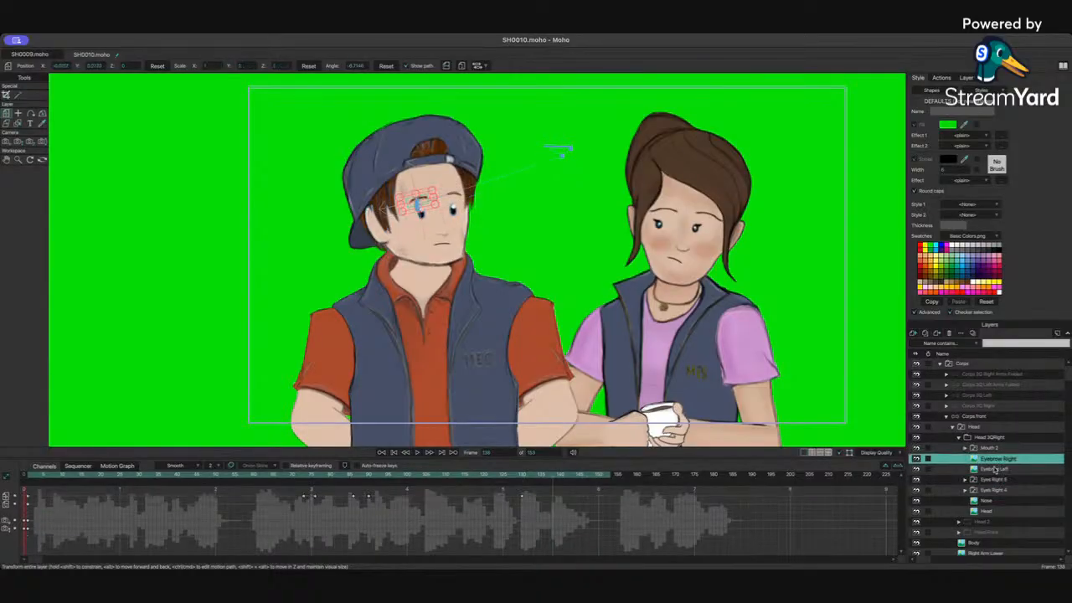
ctrl+click(995, 469)
drag(459, 194, 460, 199)
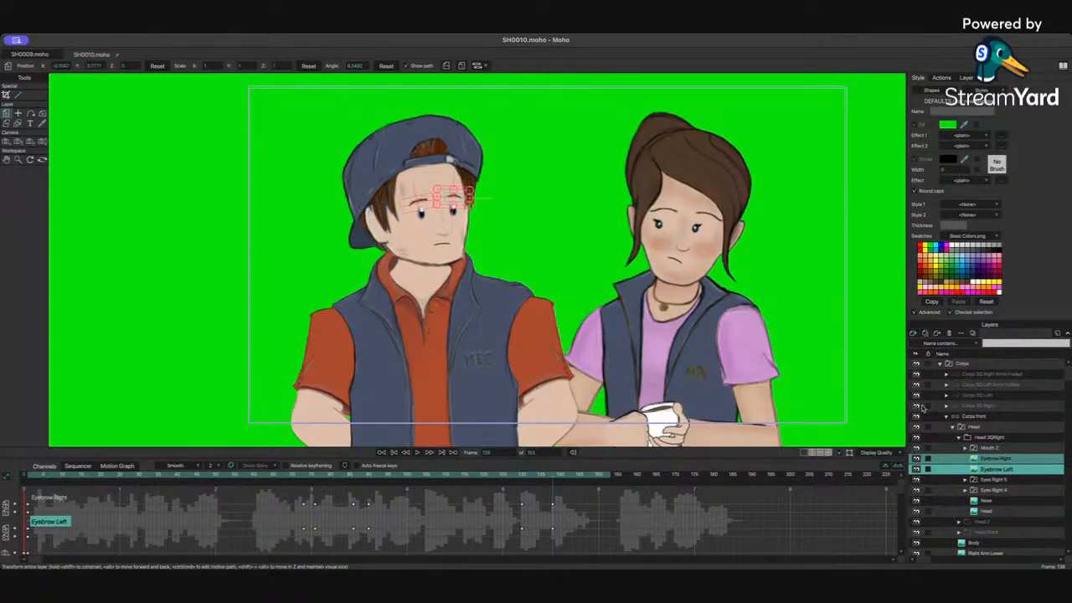
Step: At frame 134, rotate Corps's head and spine bones slightly with the Manipulate Bones tool
click(987, 417)
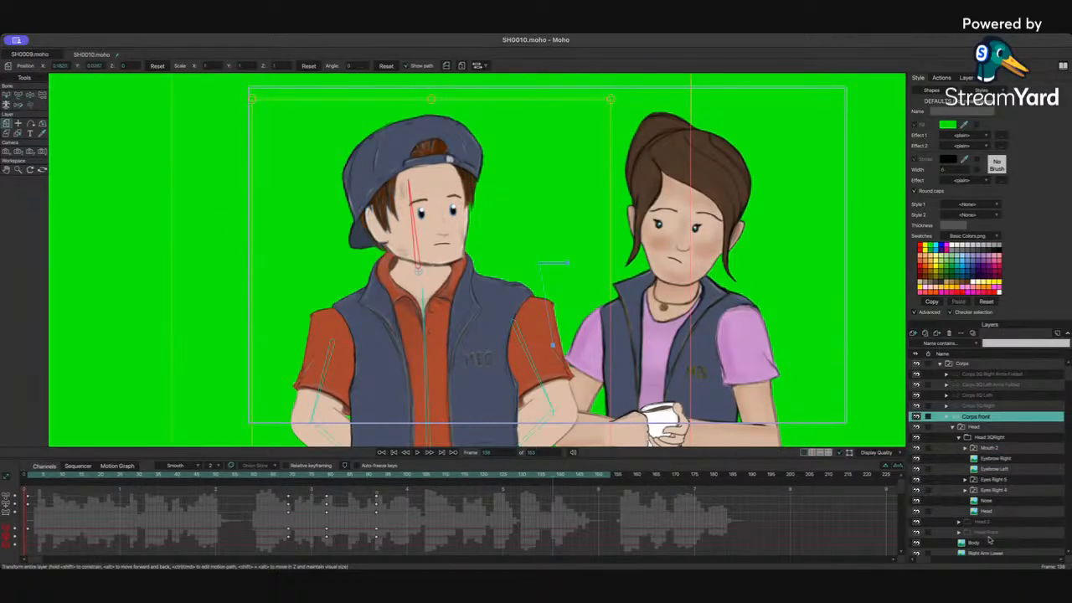
click(993, 480)
click(504, 474)
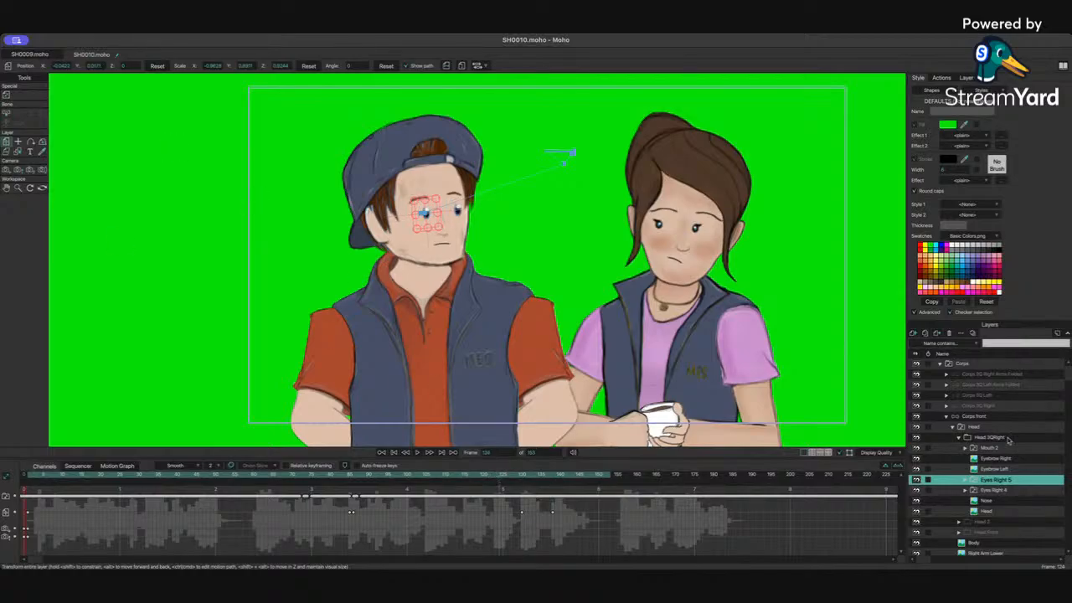
click(980, 416)
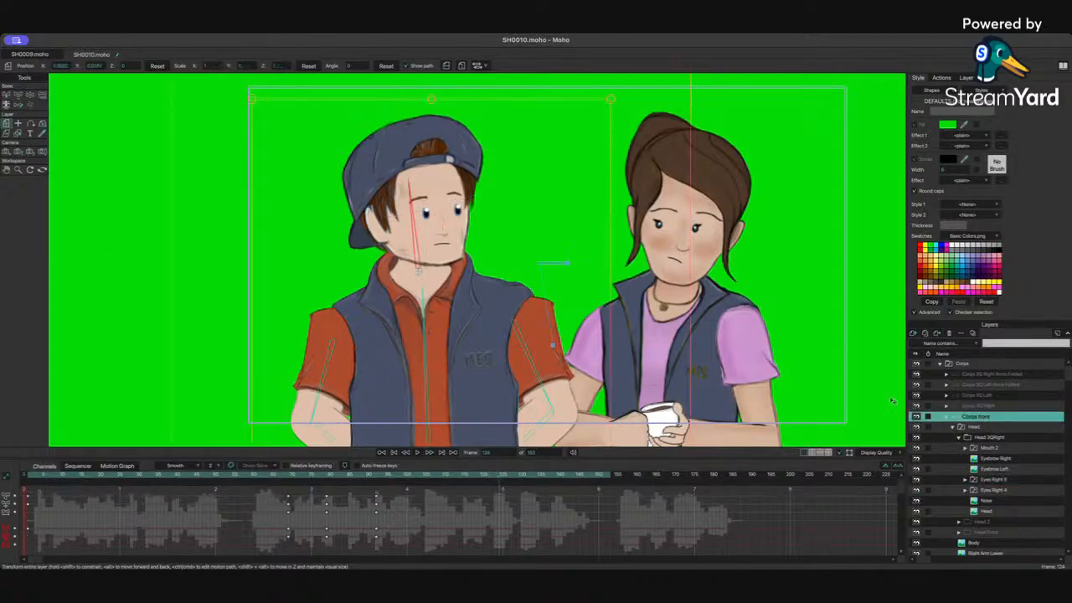
click(31, 95)
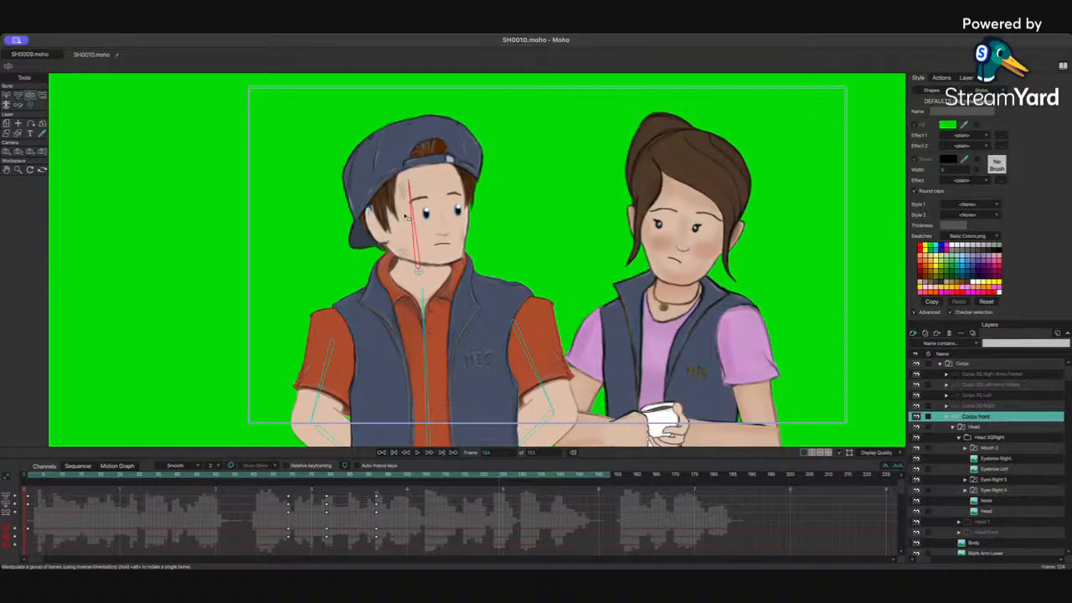
click(435, 317)
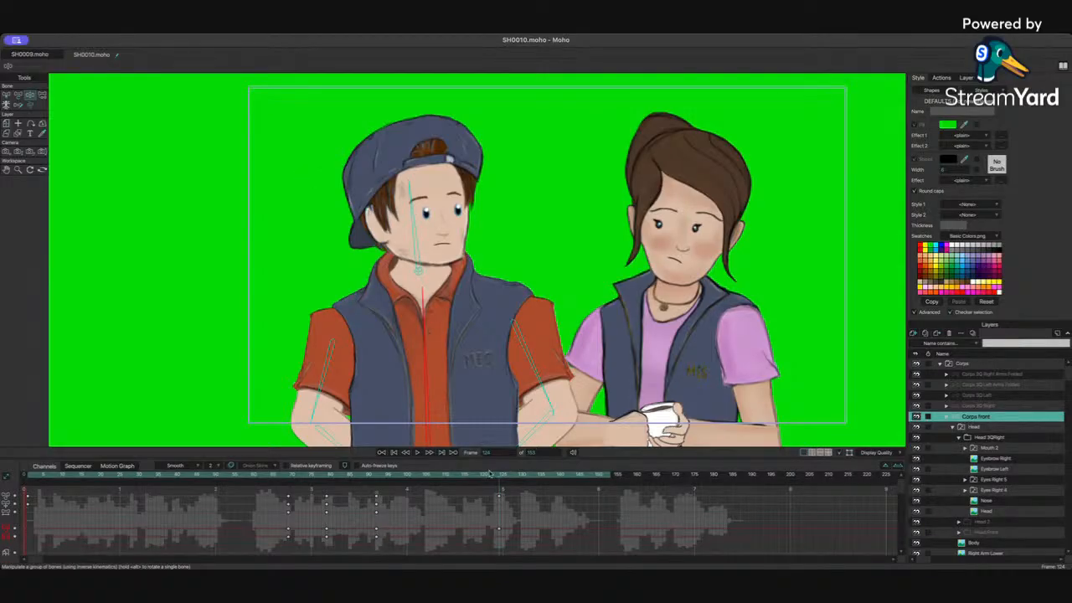
click(537, 477)
drag(433, 239, 441, 239)
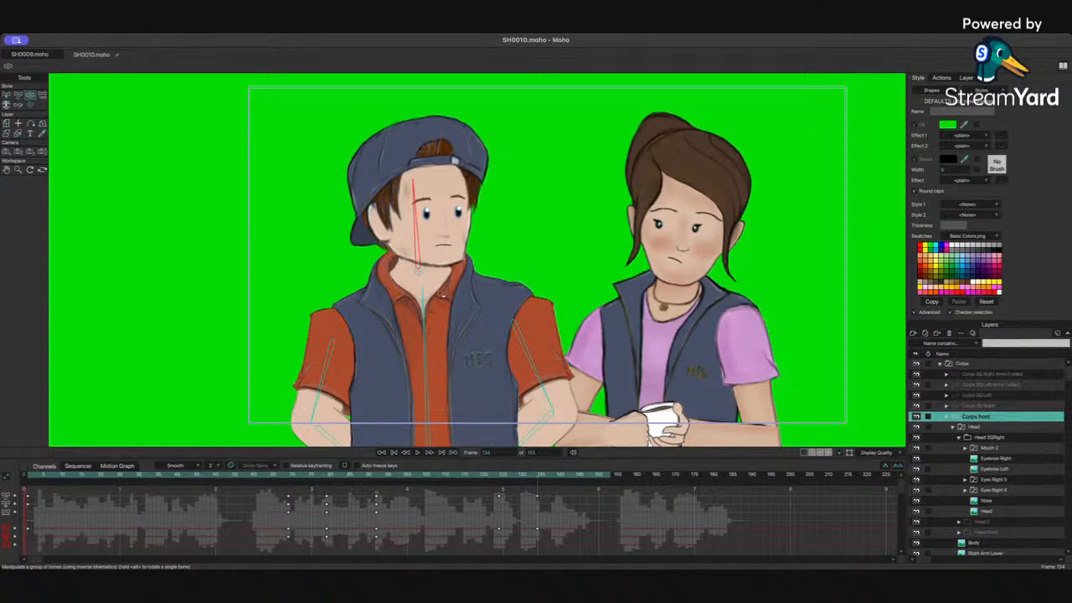
drag(440, 332, 449, 334)
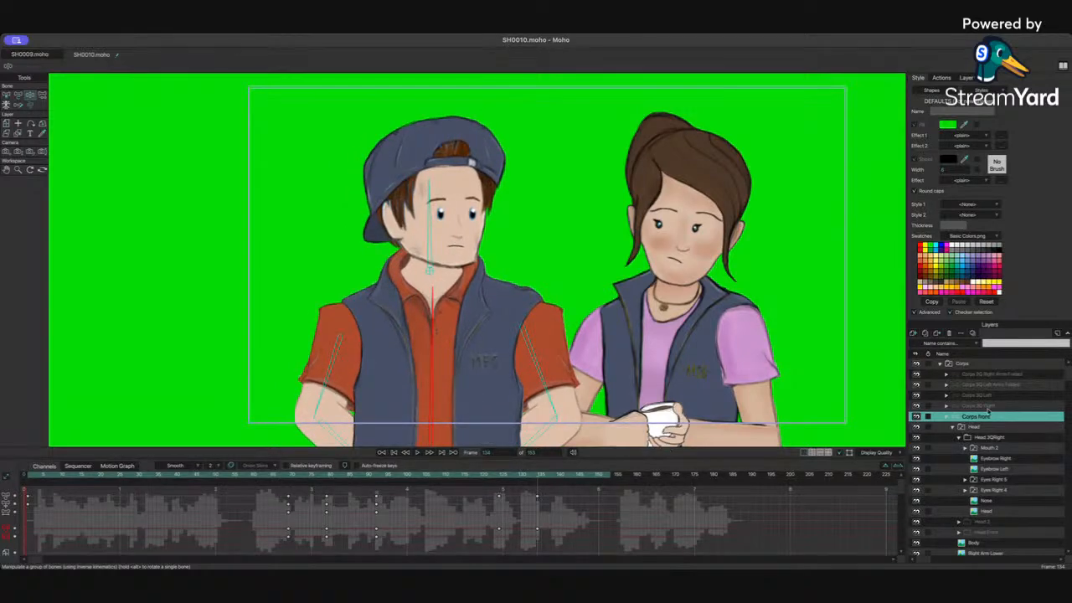
Step: Scrub back and play the animation to review the bone motion
drag(437, 475, 295, 479)
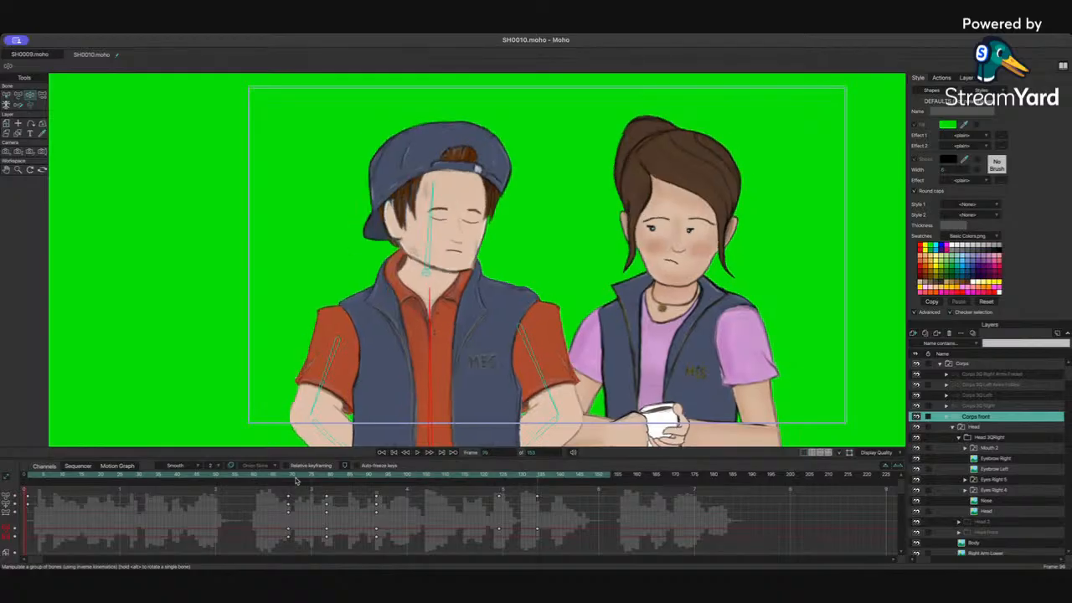
key(space)
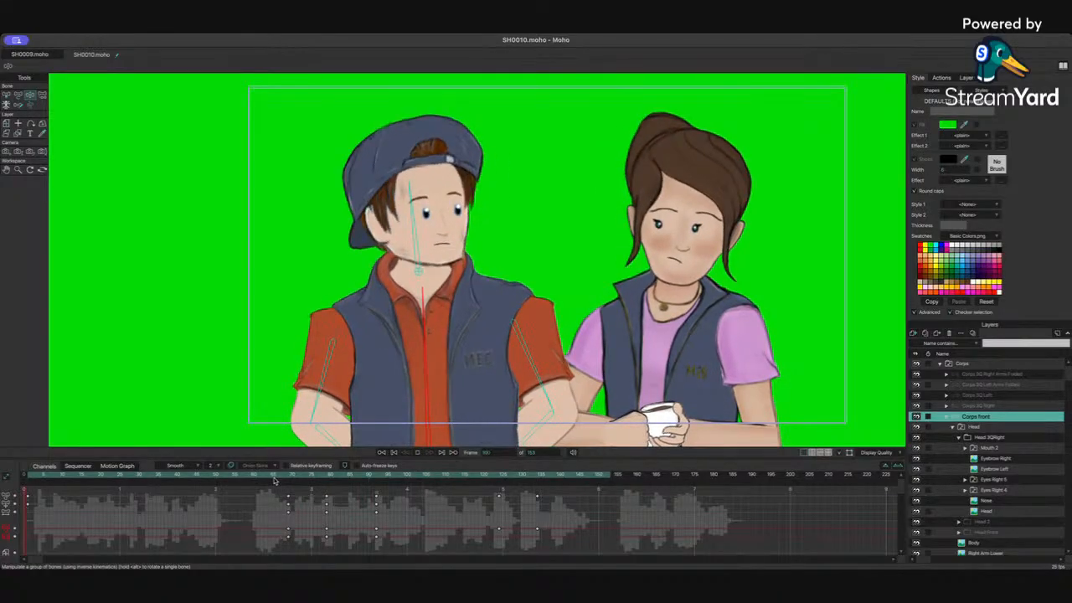
key(space)
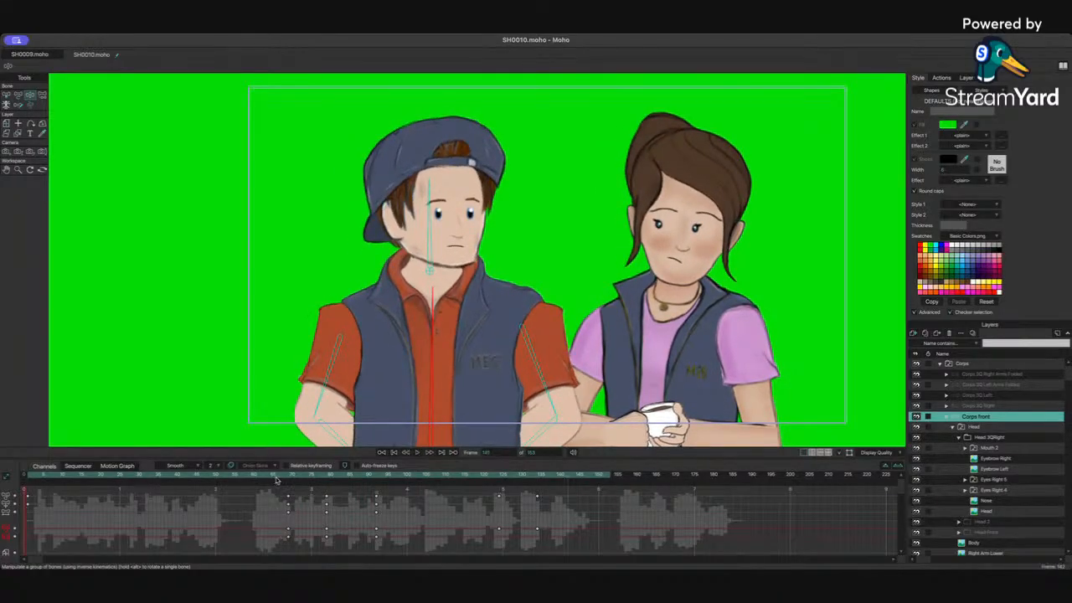
Step: Select both of Corps's eyebrow layers and lower his eyebrows slightly at a later frame
drag(492, 493, 569, 529)
drag(524, 476, 592, 478)
click(997, 457)
shift+click(996, 468)
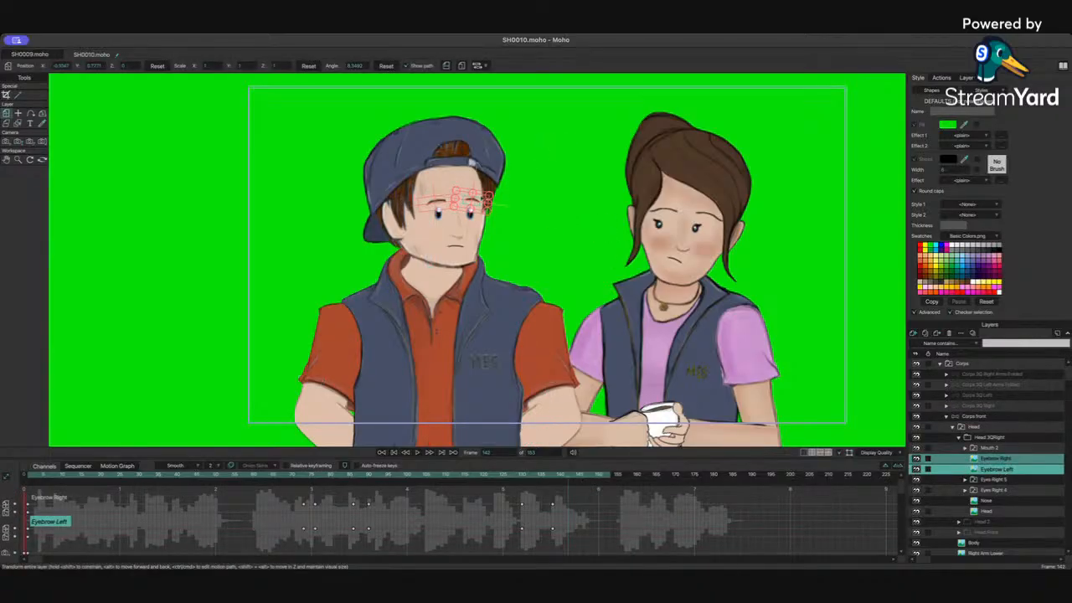
drag(474, 201, 473, 207)
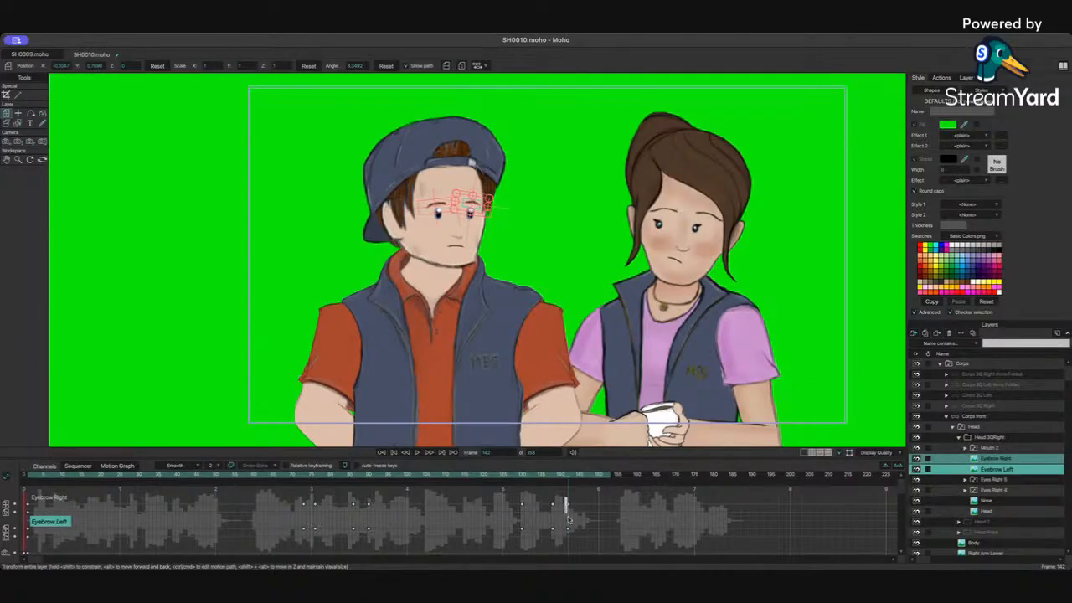
drag(569, 519, 571, 534)
Step: Scrub the timeline and play the animation to review Corps's eyebrow motion
click(501, 476)
key(space)
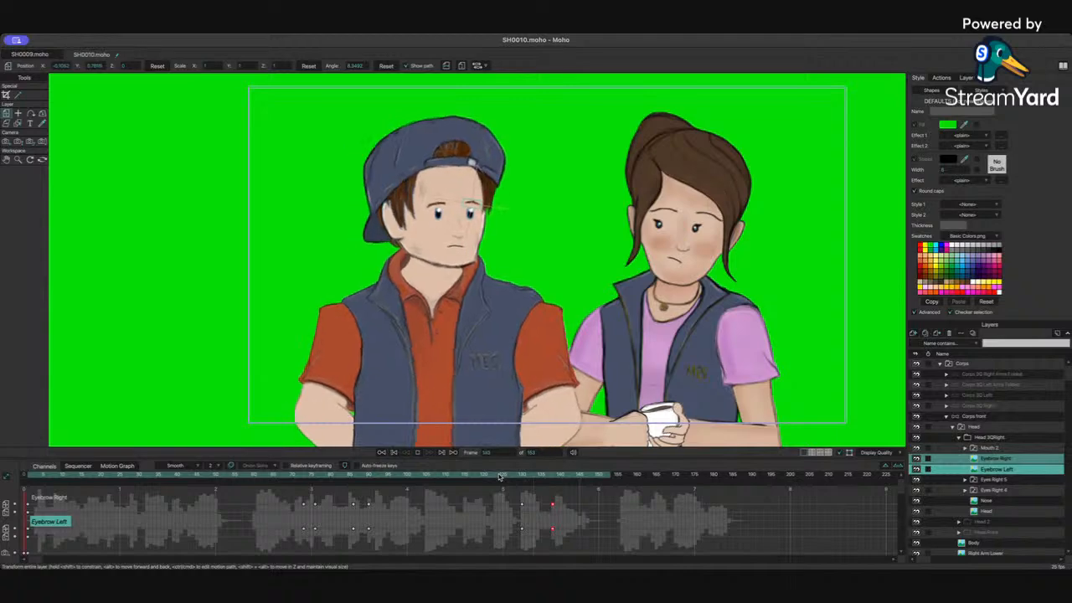
key(space)
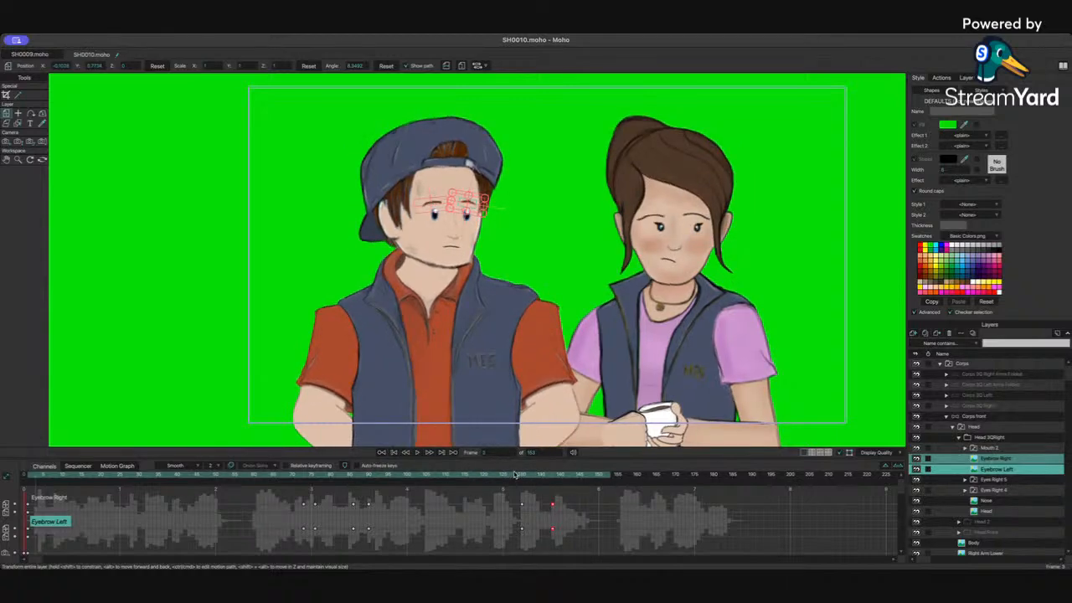
click(437, 476)
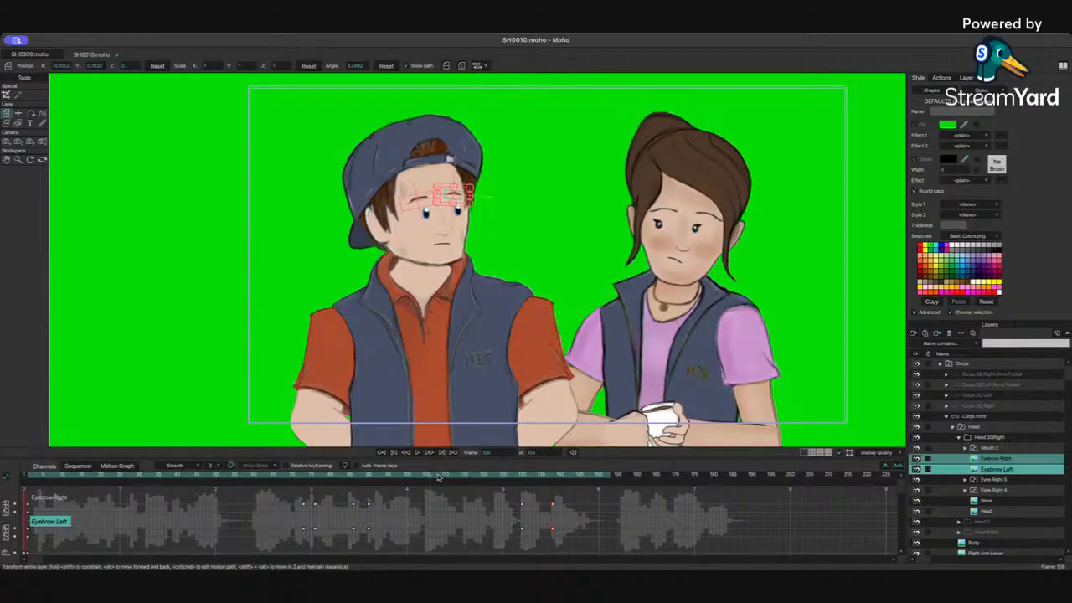
drag(438, 477, 328, 479)
key(space)
Step: Select Jane Wilkinson's 3Q Left layer and, with Manipulate Bones, tilt her head and spine slightly at a later frame
click(940, 365)
click(932, 374)
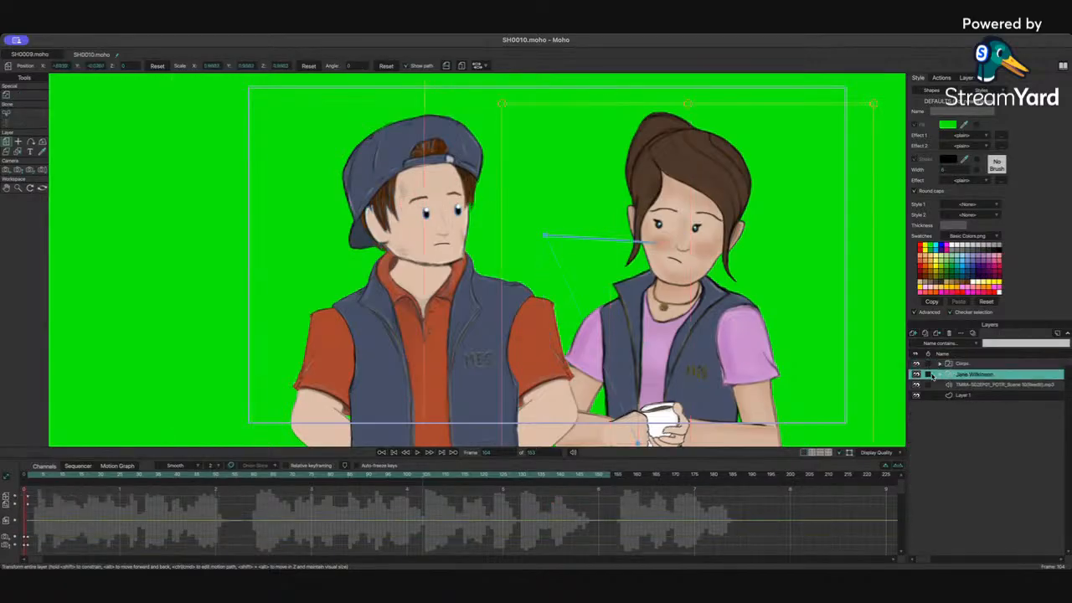
click(938, 375)
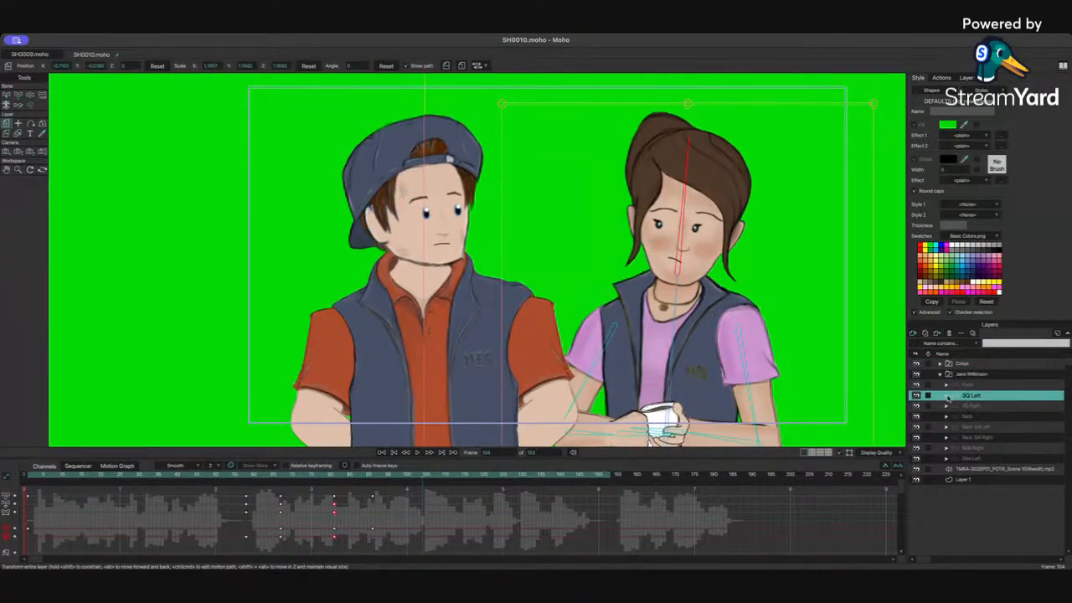
click(947, 396)
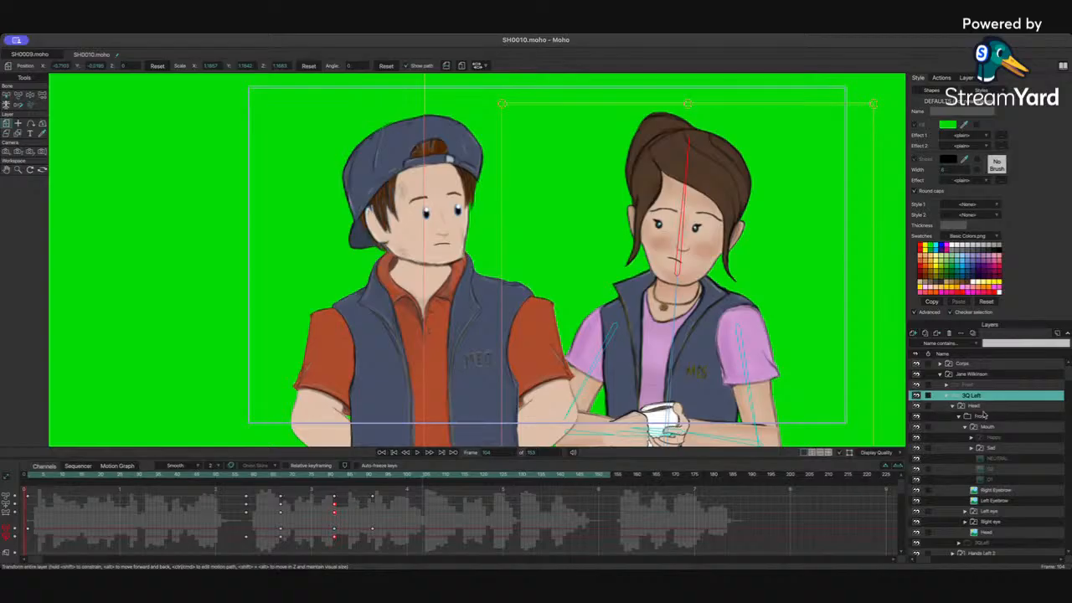
click(1002, 512)
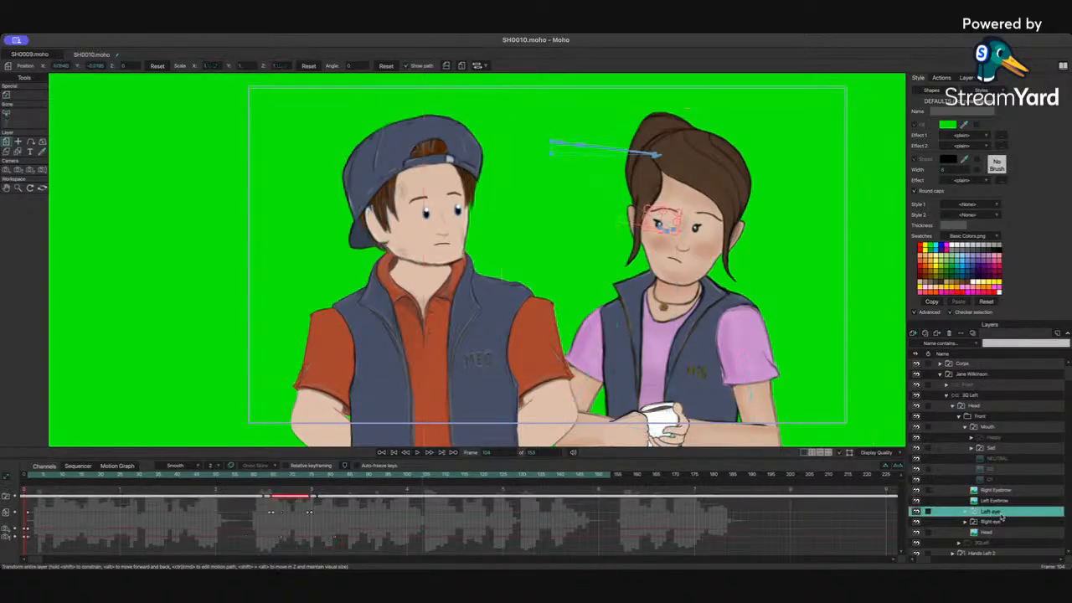
click(981, 376)
click(979, 396)
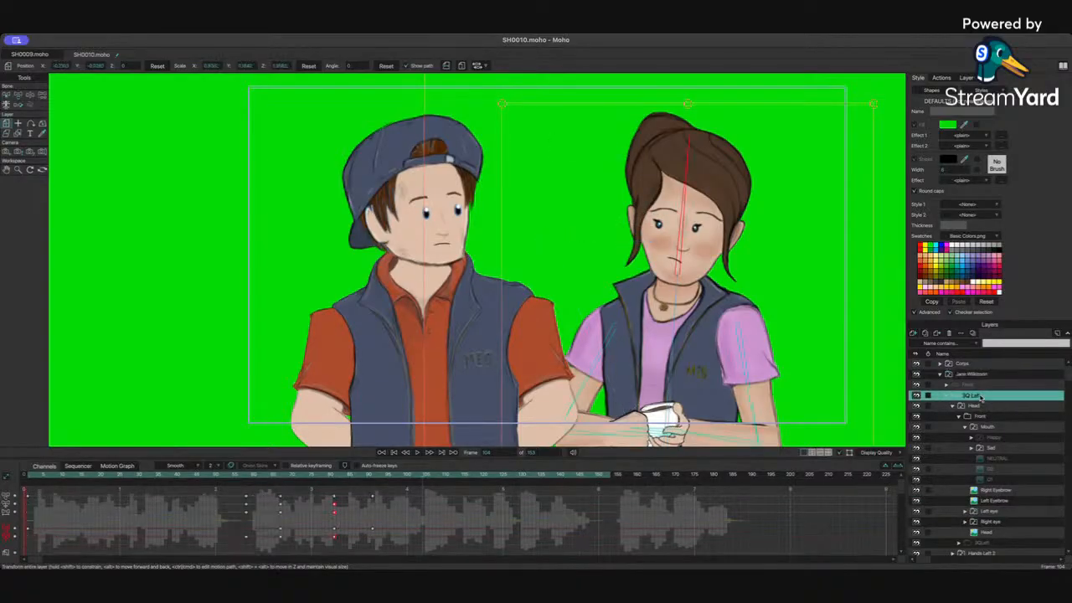
drag(369, 489, 389, 553)
drag(427, 477, 483, 476)
click(31, 97)
click(675, 309)
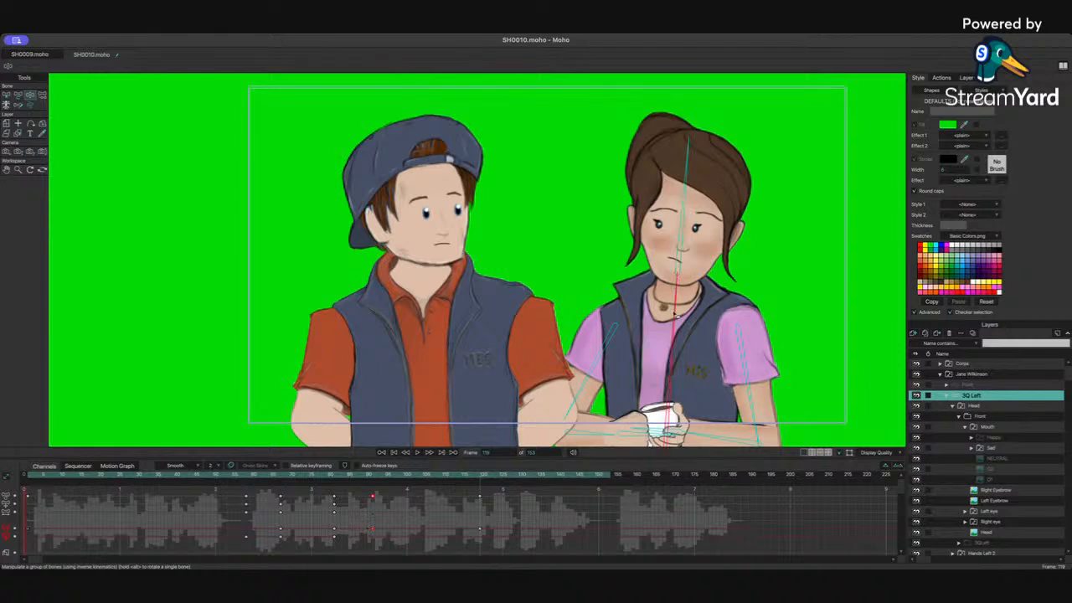
drag(480, 476, 525, 475)
drag(688, 235, 684, 236)
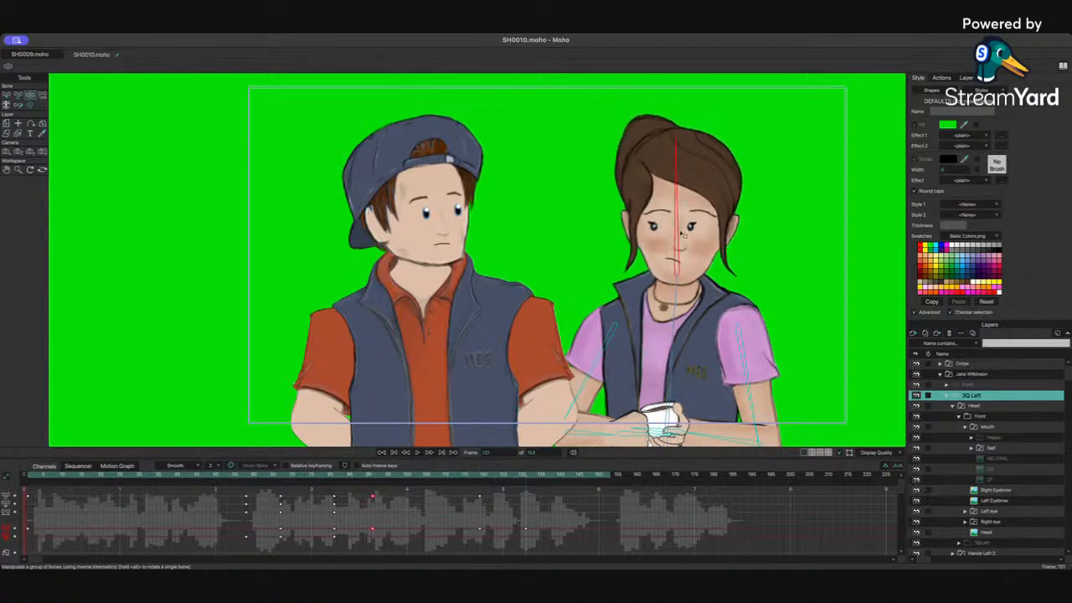
drag(690, 341, 678, 343)
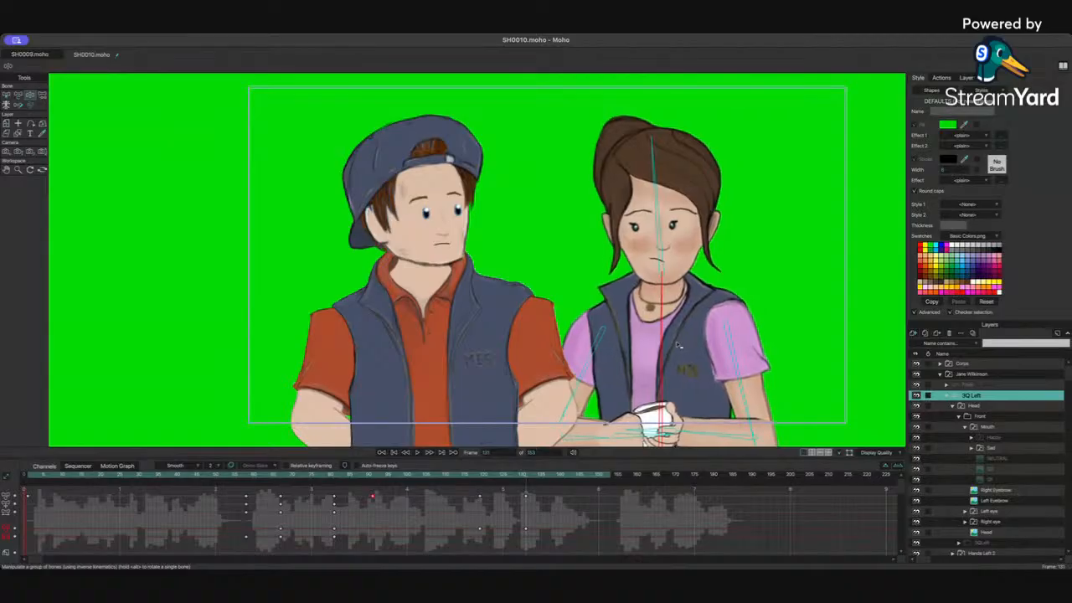
Step: With the Select Bone tool, rotate Jane's neck bone downward slightly at a later frame
click(481, 477)
click(17, 95)
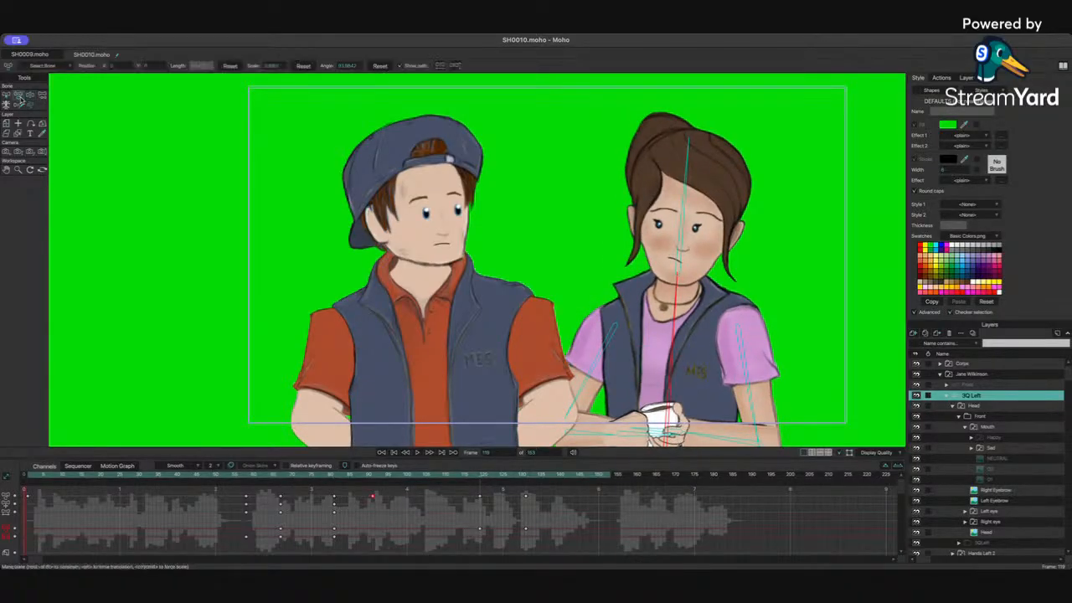
click(676, 265)
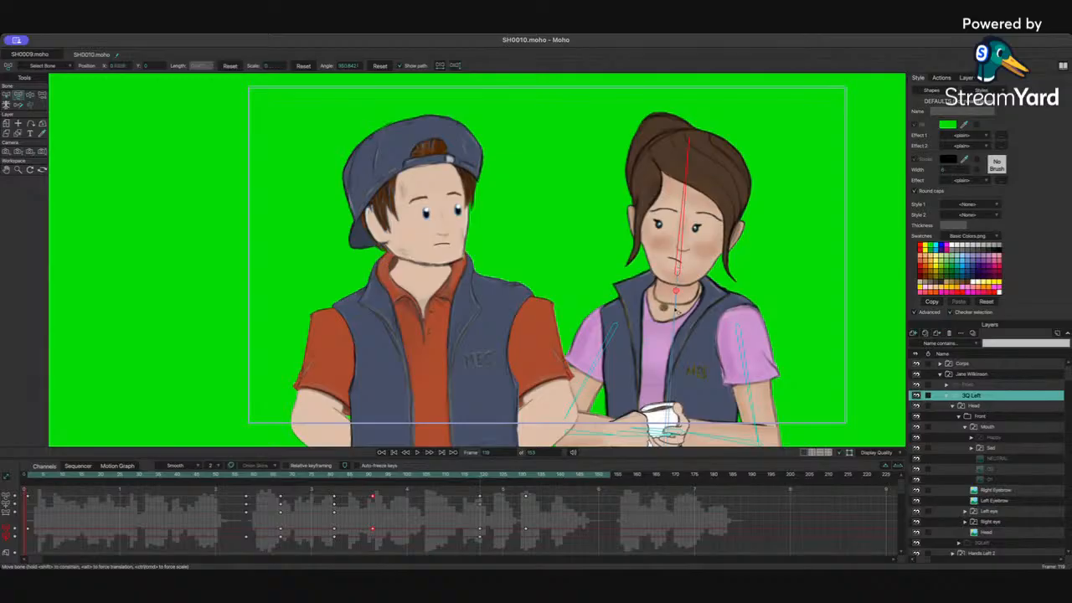
click(675, 293)
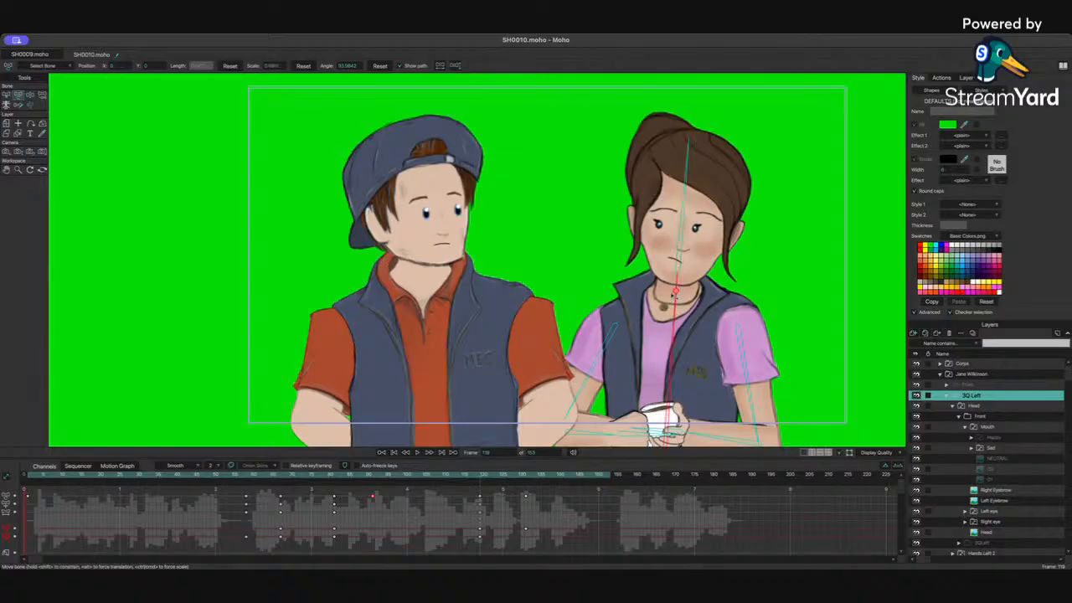
click(507, 479)
click(676, 267)
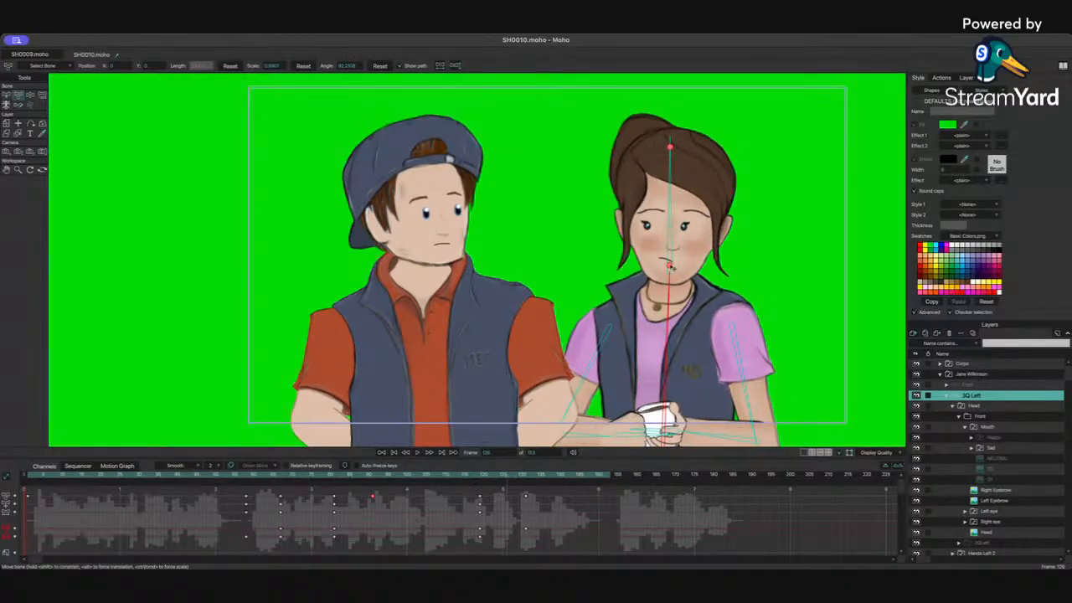
drag(670, 266, 668, 294)
click(669, 291)
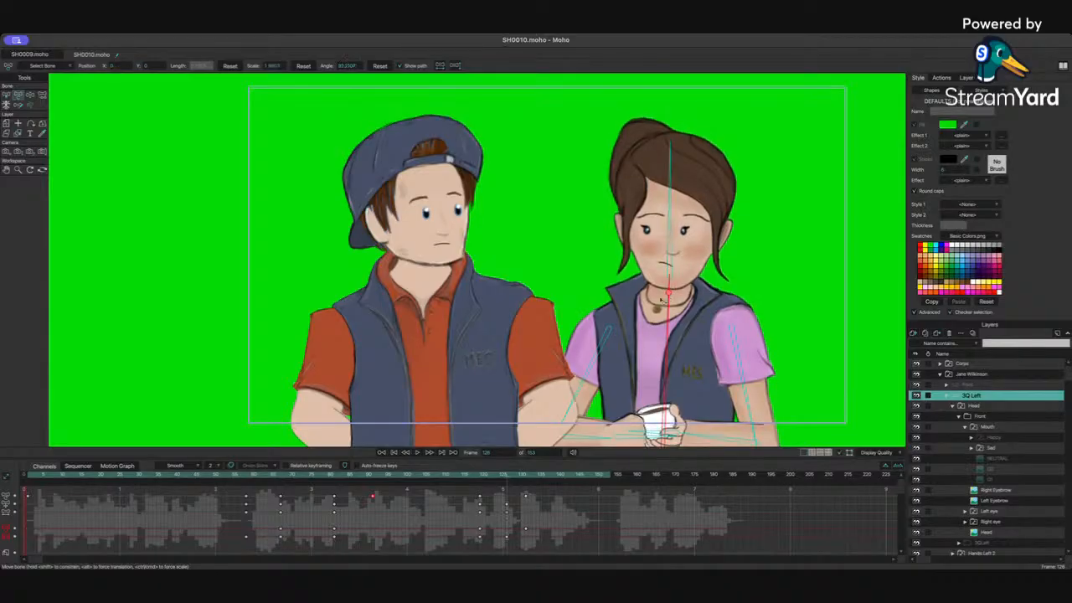
Step: At the next frame, rotate Jane's neck bone back upward
click(512, 477)
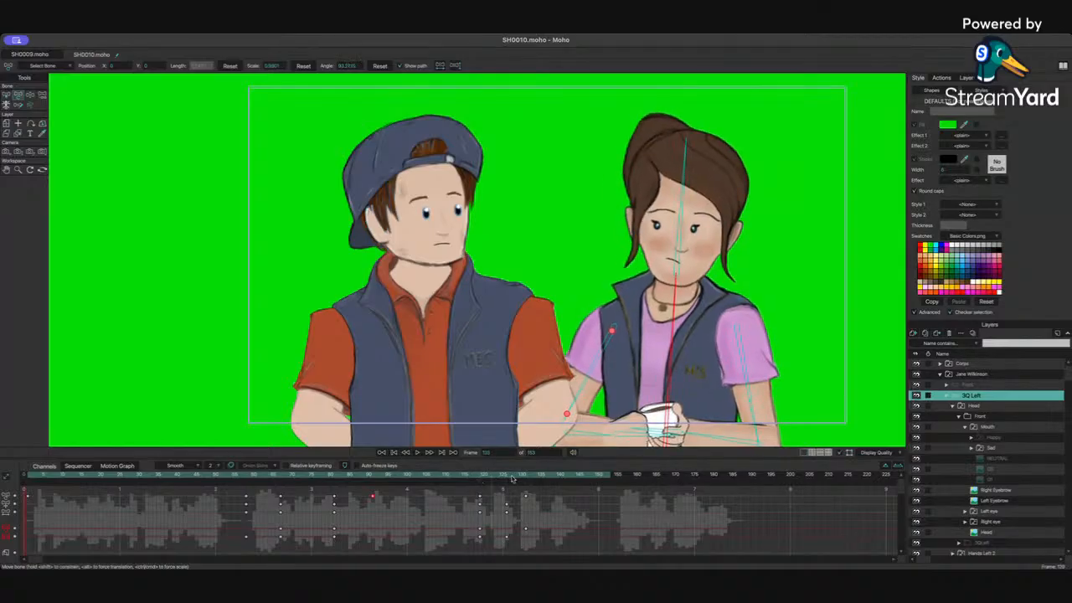
drag(512, 479, 528, 478)
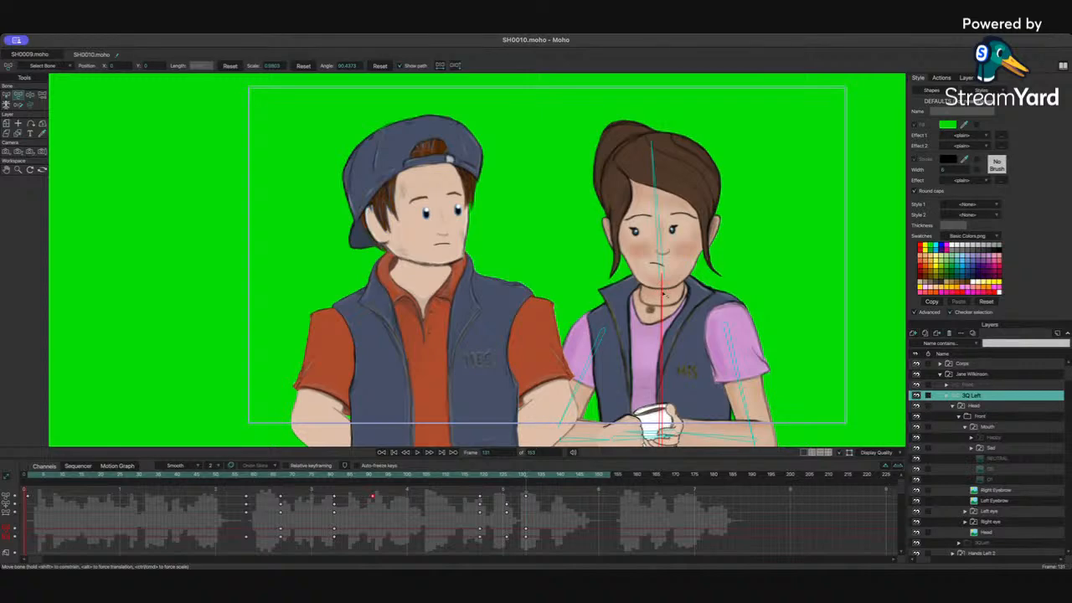
drag(663, 294, 661, 266)
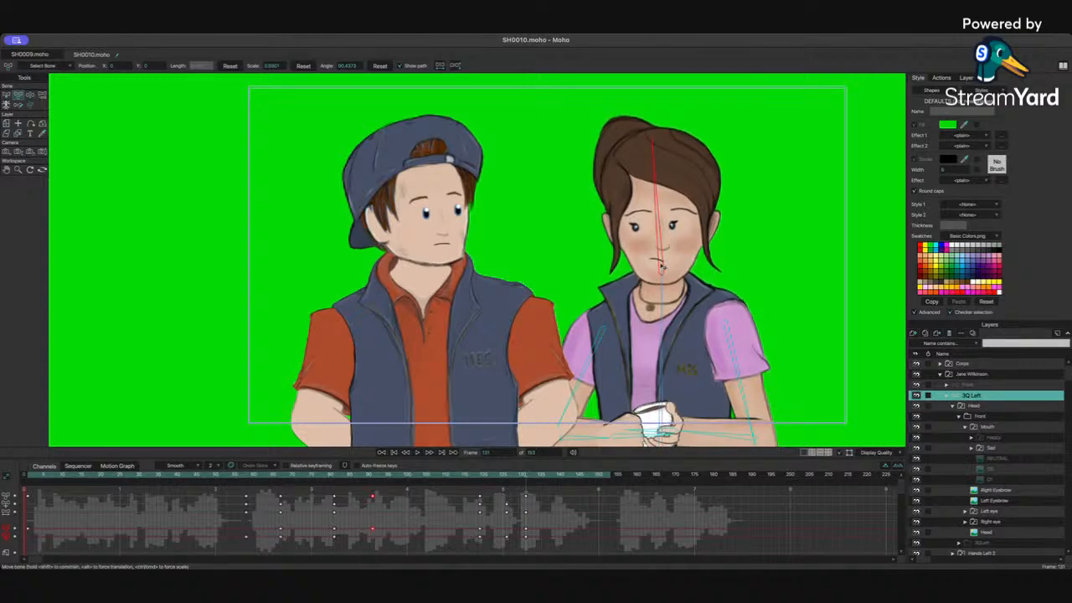
click(466, 477)
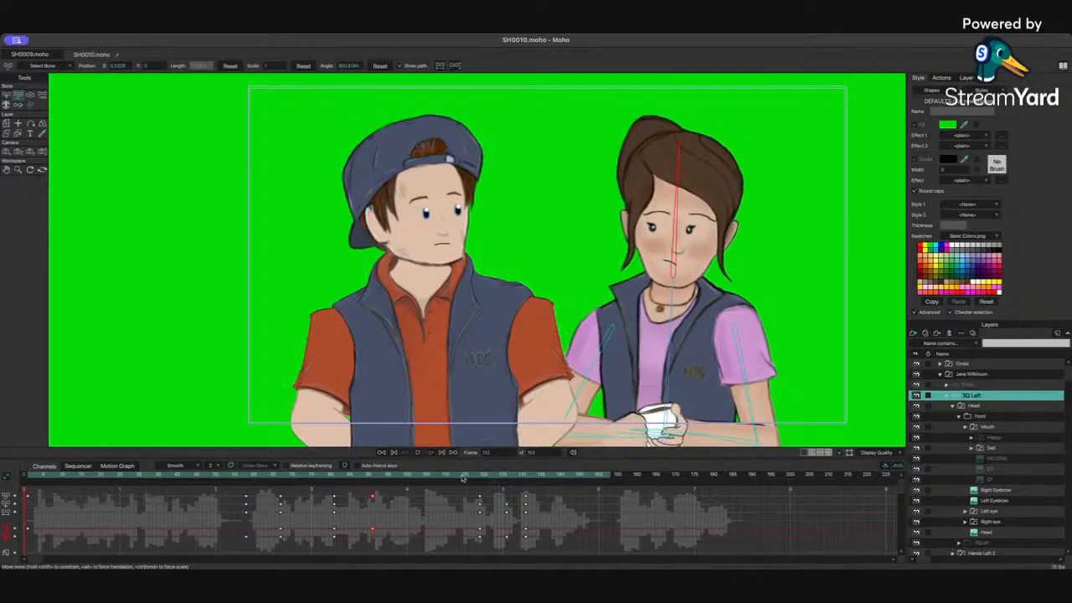
drag(462, 477, 539, 537)
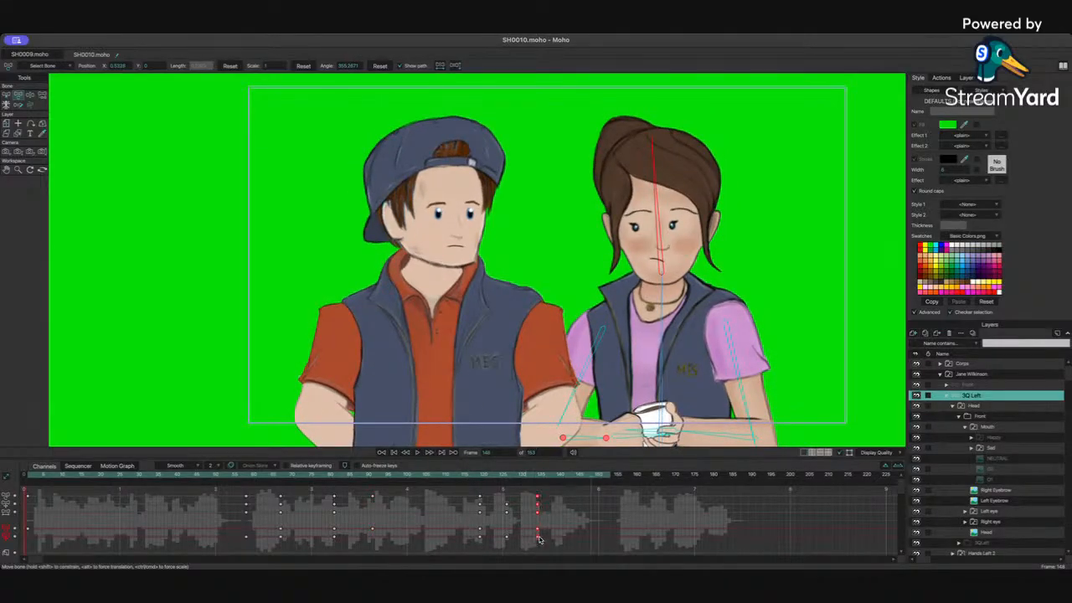
click(501, 477)
key(super+z)
Step: At a later frame, rotate Jane's head and spine bones slightly with Manipulate Bones
click(662, 267)
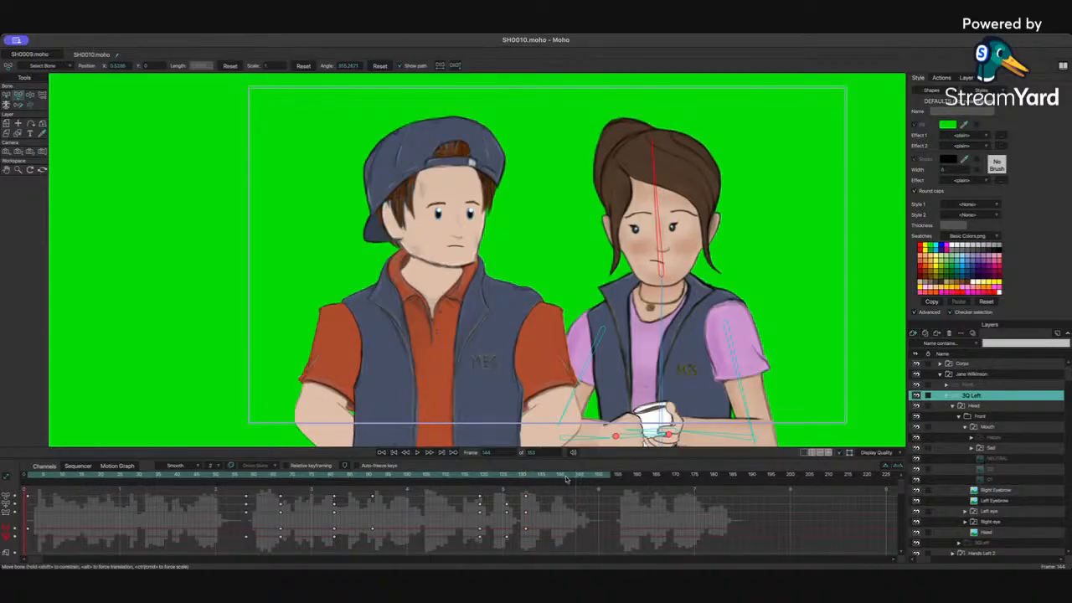
click(477, 479)
drag(477, 478, 552, 482)
drag(651, 148, 640, 148)
click(664, 304)
drag(666, 306, 657, 306)
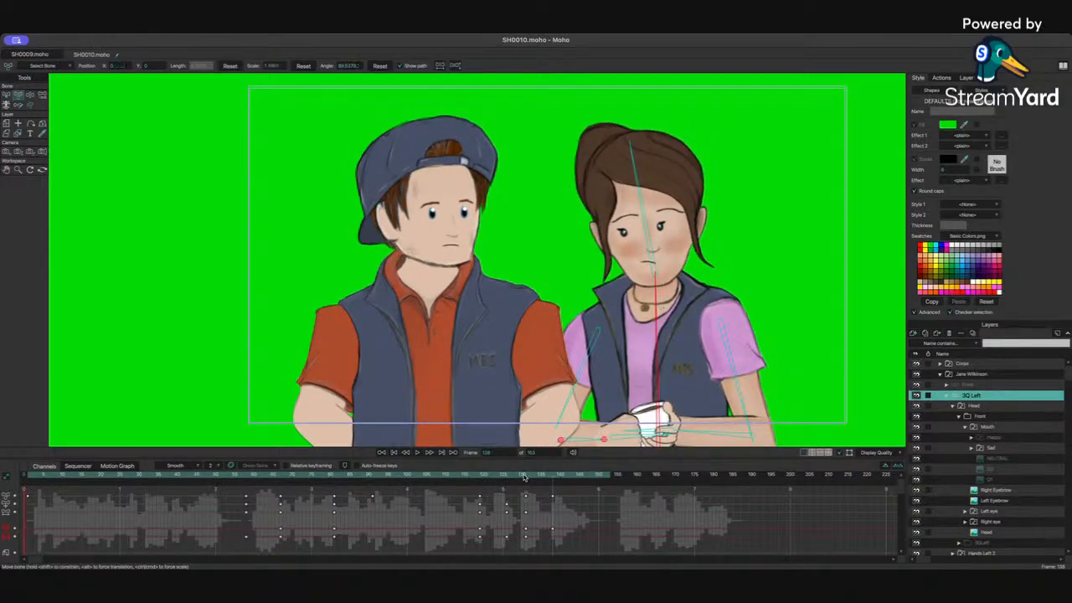
Step: Scrub back and play the animation to review Jane's bone motion
drag(492, 478, 453, 478)
key(space)
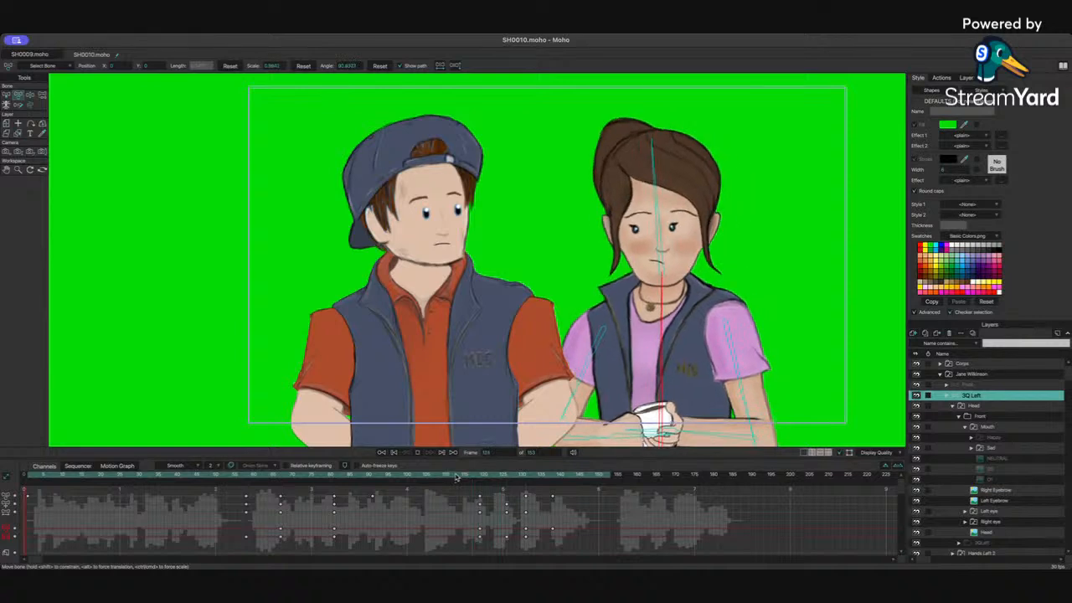
click(524, 479)
drag(520, 479, 526, 479)
Step: Select both of Jane's eye layers and shift her eyes slightly with the Transform Layer tool
click(993, 510)
shift+click(992, 522)
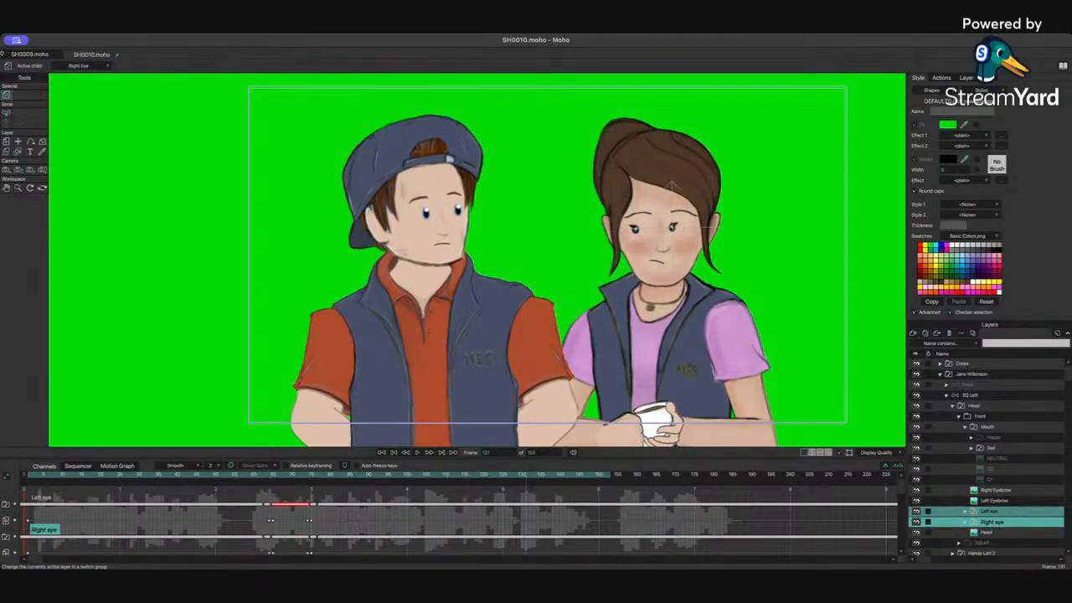
click(6, 141)
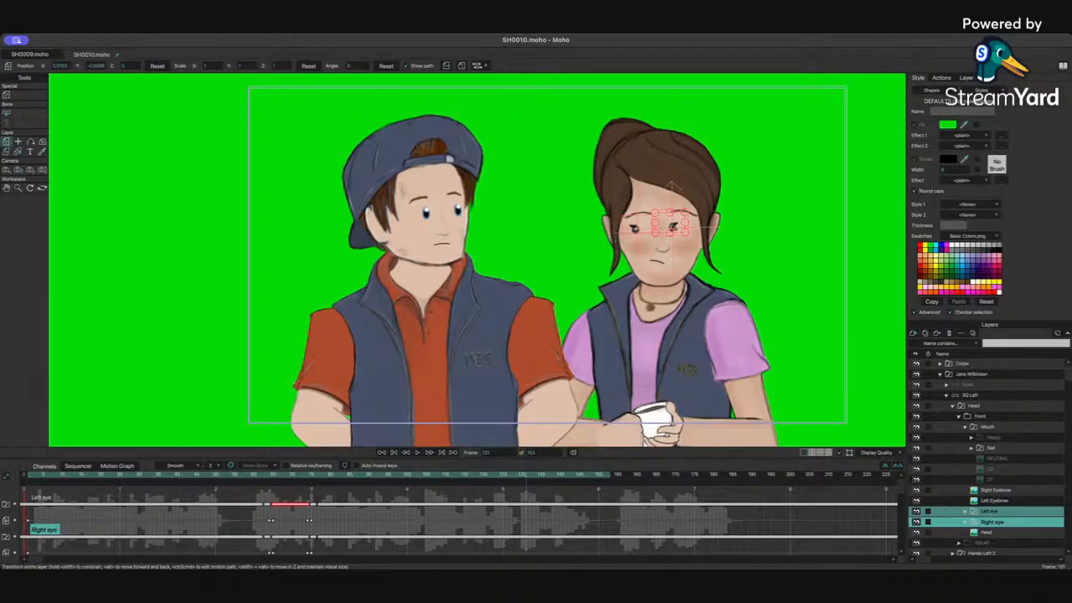
click(683, 229)
key(Right)
key(Right)
key(Right)
key(Right)
key(Right)
key(Right)
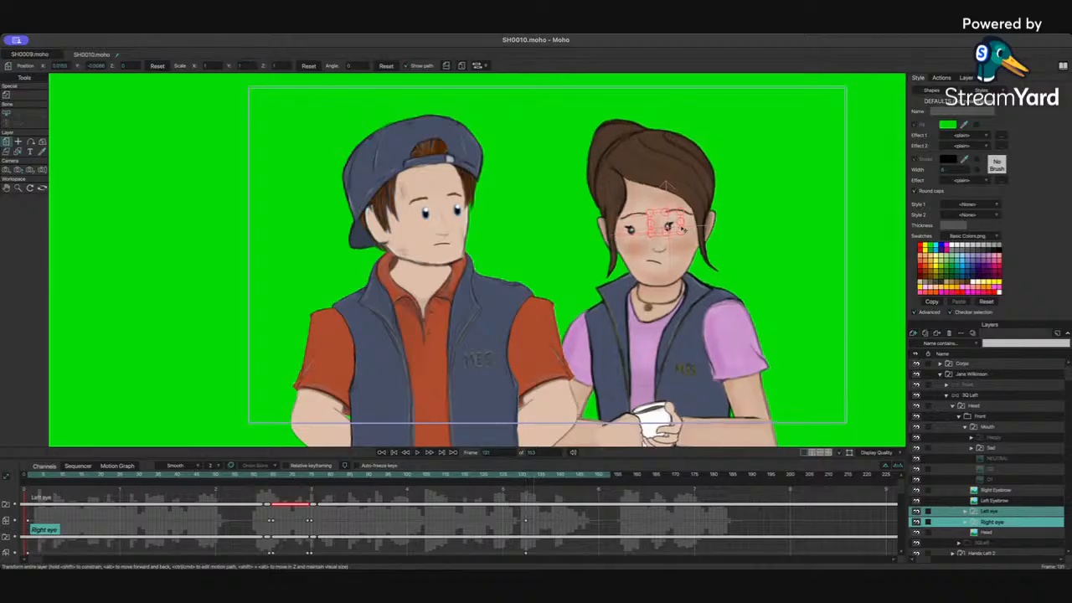
drag(654, 186, 664, 186)
drag(676, 226, 672, 226)
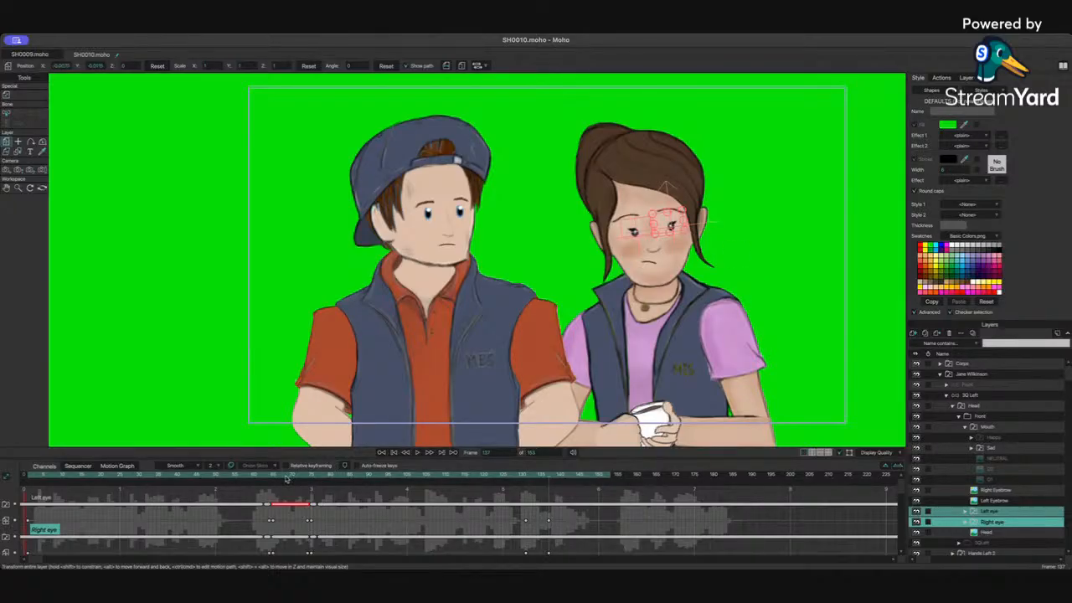
Step: Jump back in the timeline and play the shot to check the eye movement
click(156, 477)
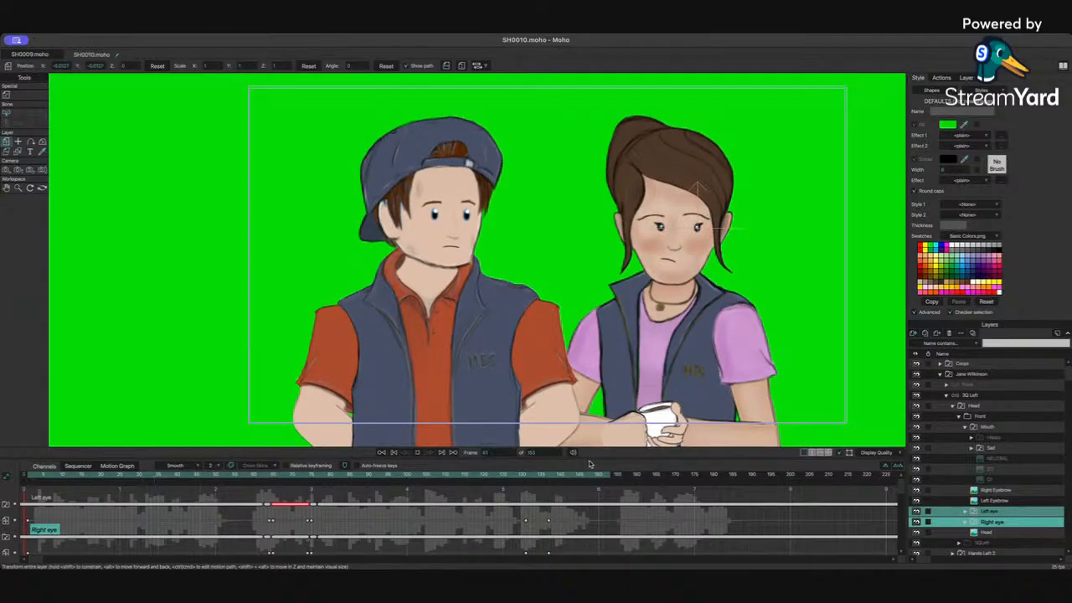
key(space)
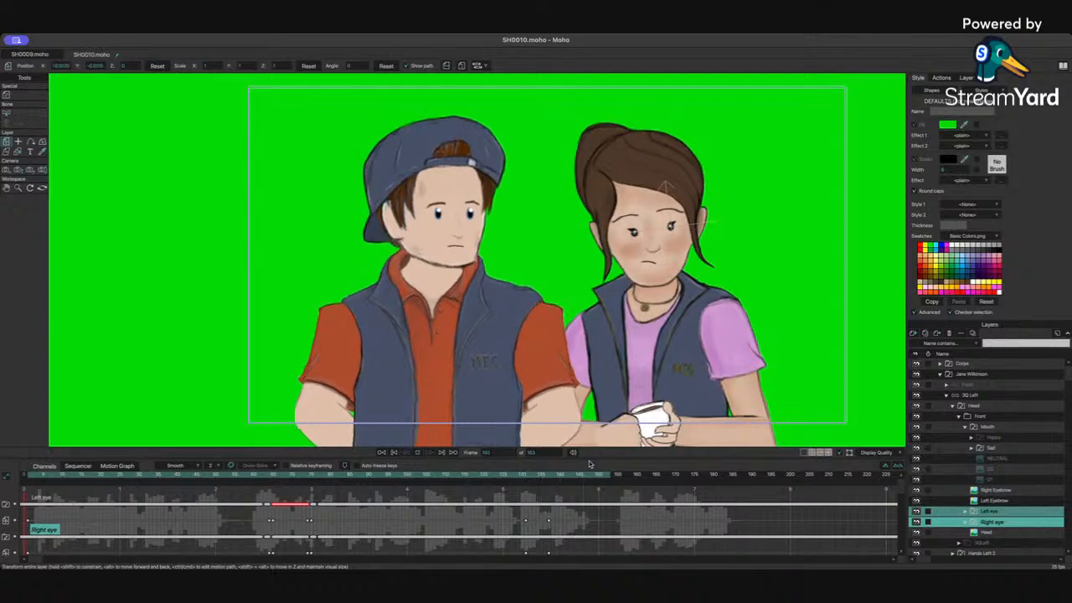
key(space)
Step: Select Jane's 3Q Left layer and nudge her spine and head bones slightly at a later frame
click(995, 374)
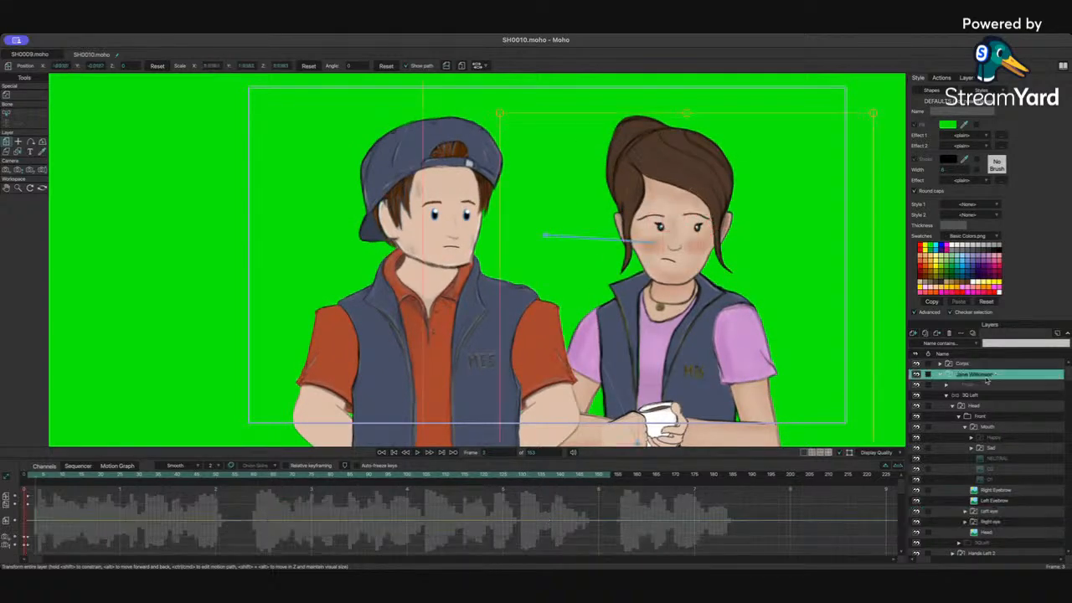
click(976, 396)
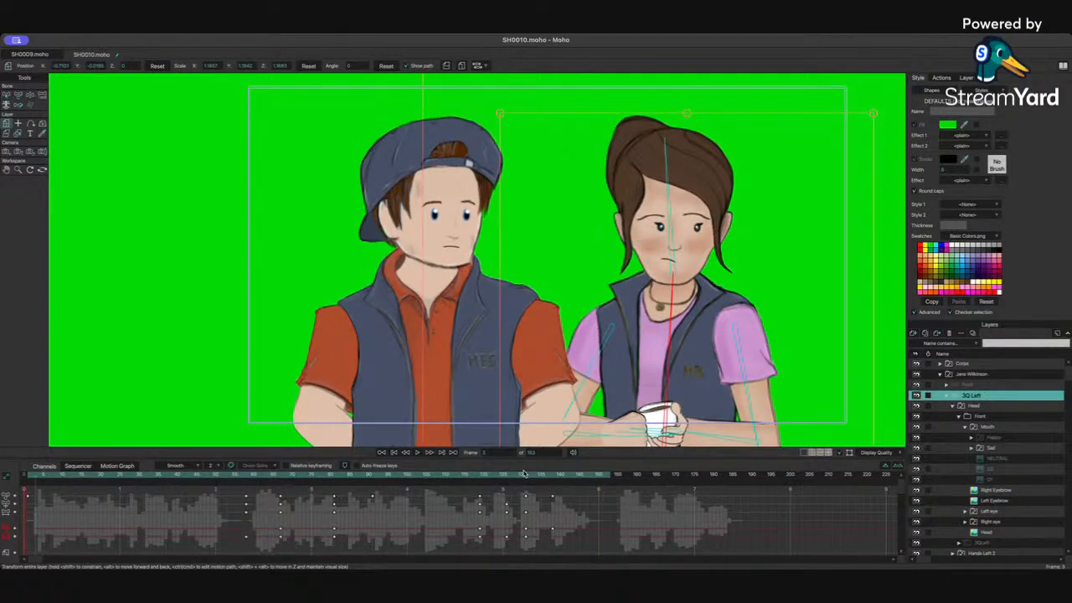
click(541, 476)
drag(542, 476, 580, 475)
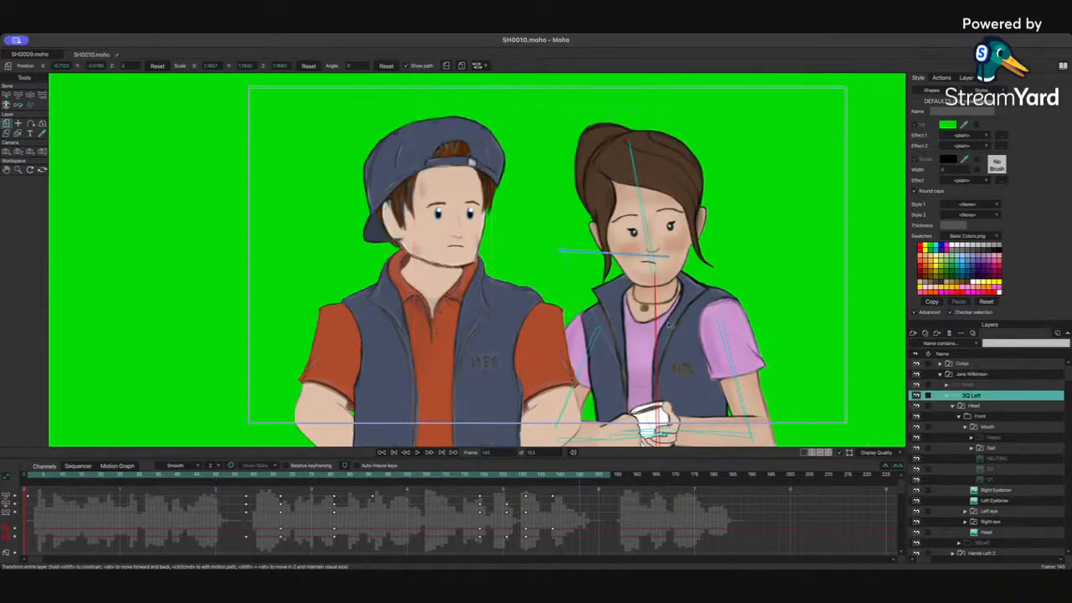
click(29, 94)
drag(661, 307, 659, 306)
drag(659, 244, 657, 243)
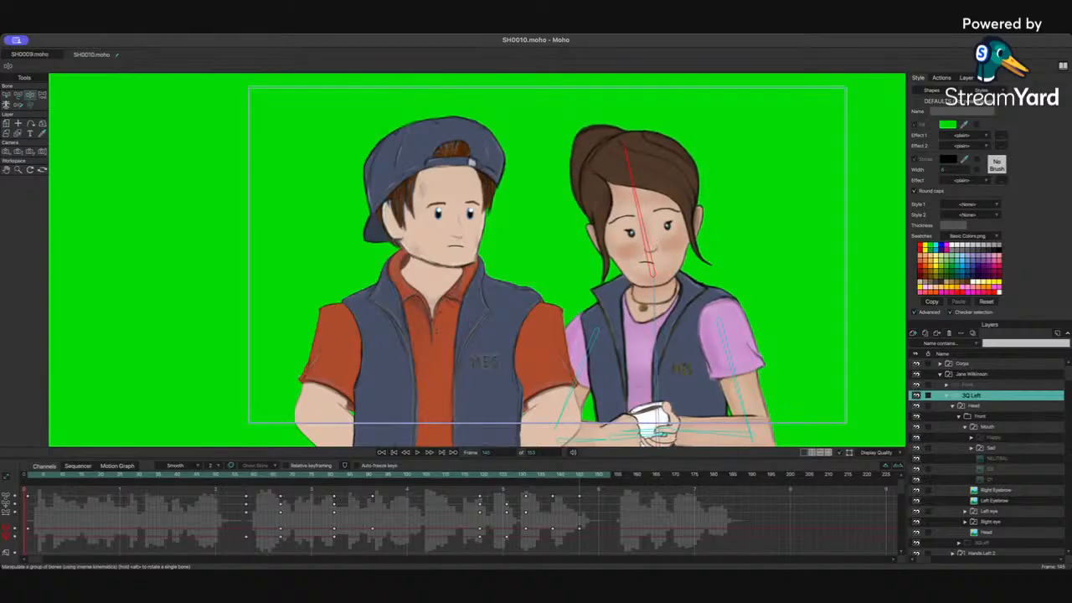
Step: Play the animation from the timeline to review the latest bone keys
click(541, 478)
key(space)
key(space)
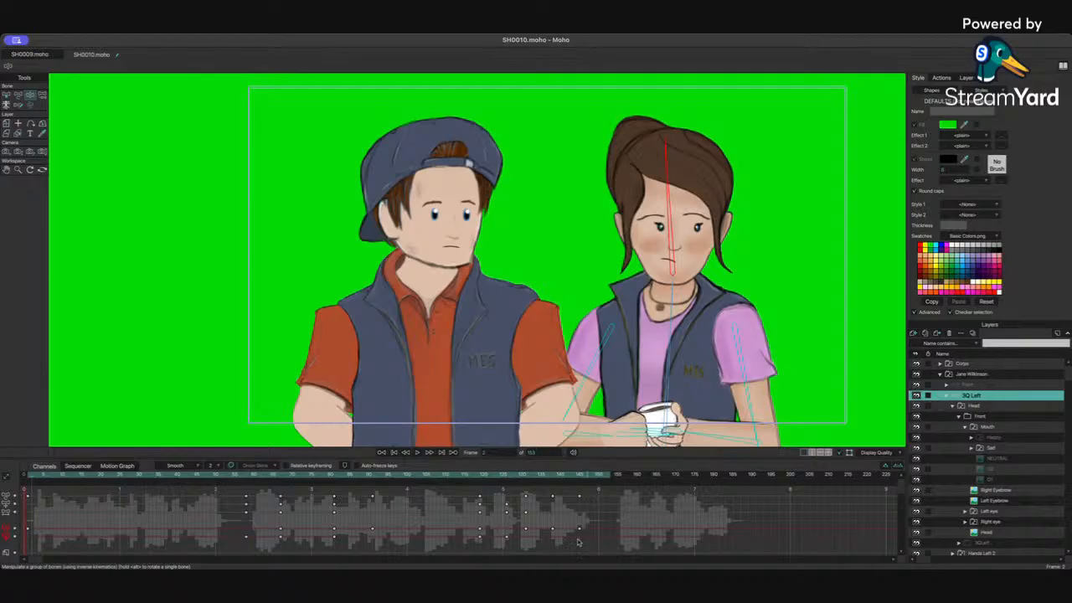